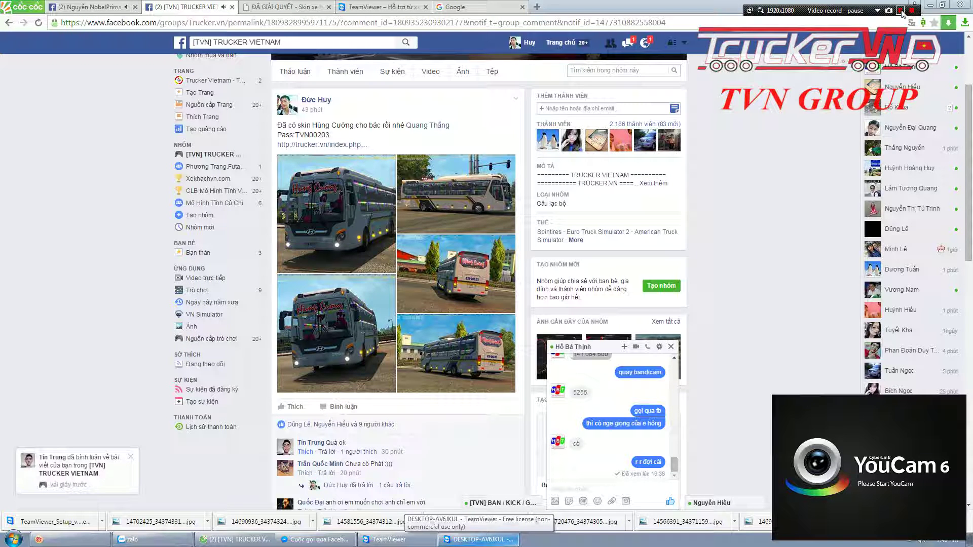
Collapse the Messenger chat and switch to the TeamViewer remote session running Photoshop
{"action": "left_click", "coordinate": [900, 11]}
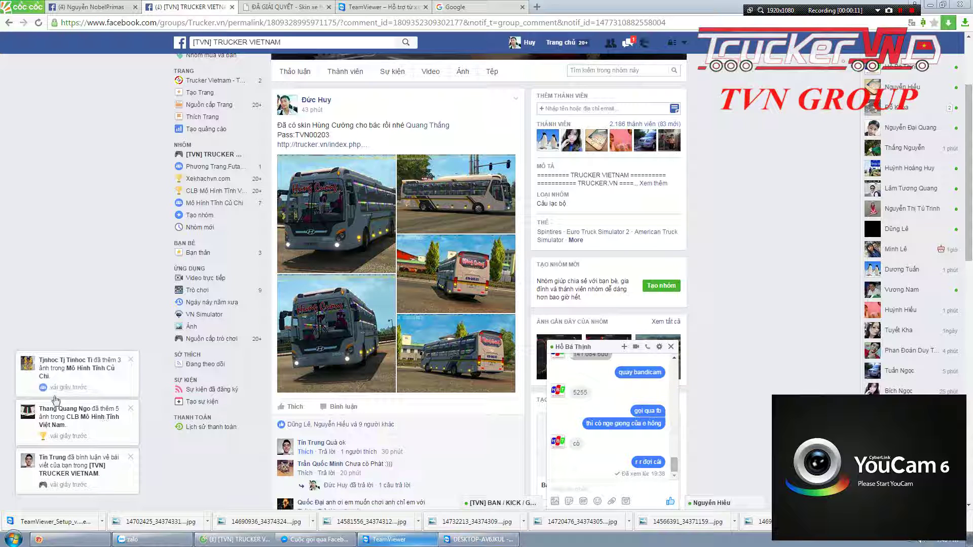
{"action": "left_click", "coordinate": [603, 348]}
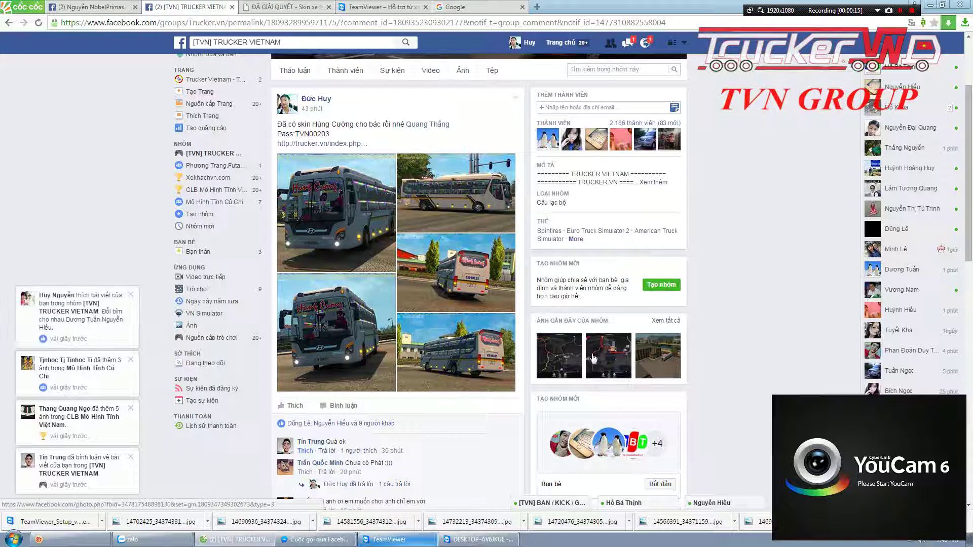
{"action": "left_click", "coordinate": [479, 540]}
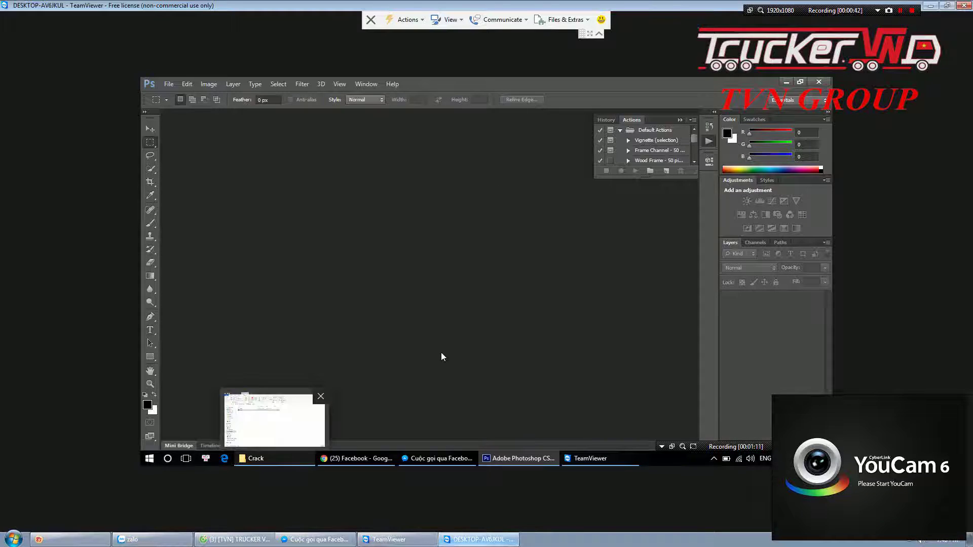
Run the Photoshop_Plugins_x64_8.55.0109.1800 installer from Downloads\Programs
{"action": "left_click", "coordinate": [256, 458]}
{"action": "key", "text": "alt+Up"}
{"action": "key", "text": "alt+Up"}
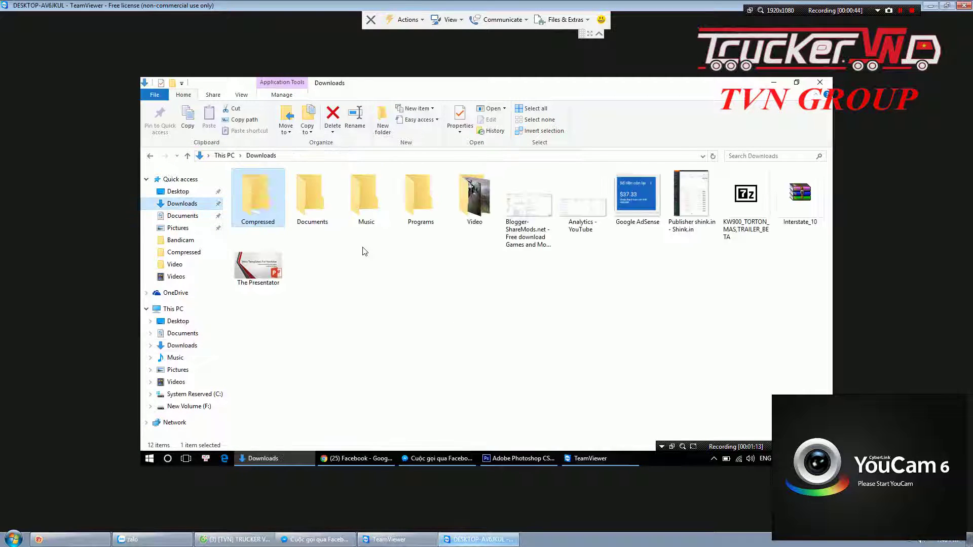
{"action": "key", "text": "Right"}
{"action": "key", "text": "Right"}
{"action": "key", "text": "Right"}
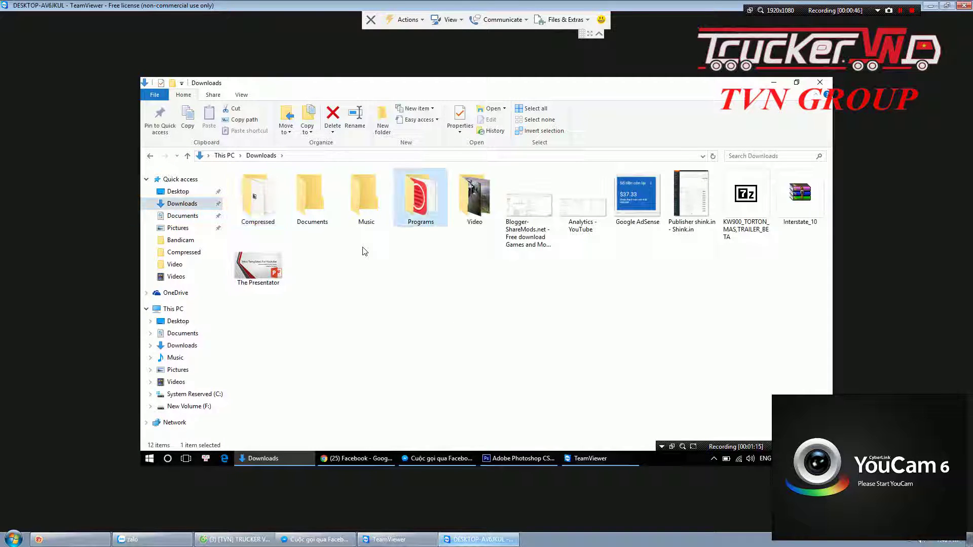
{"action": "key", "text": "Return"}
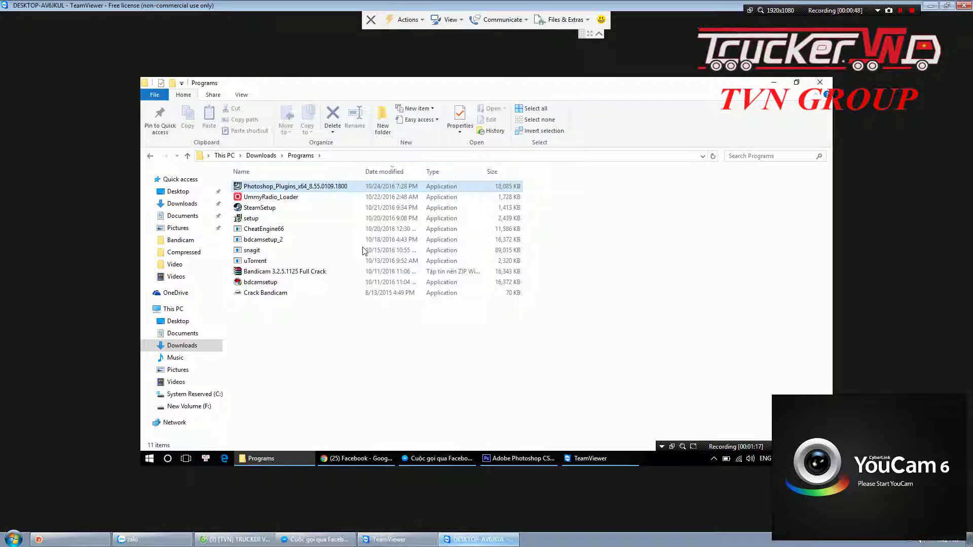
{"action": "key", "text": "Down"}
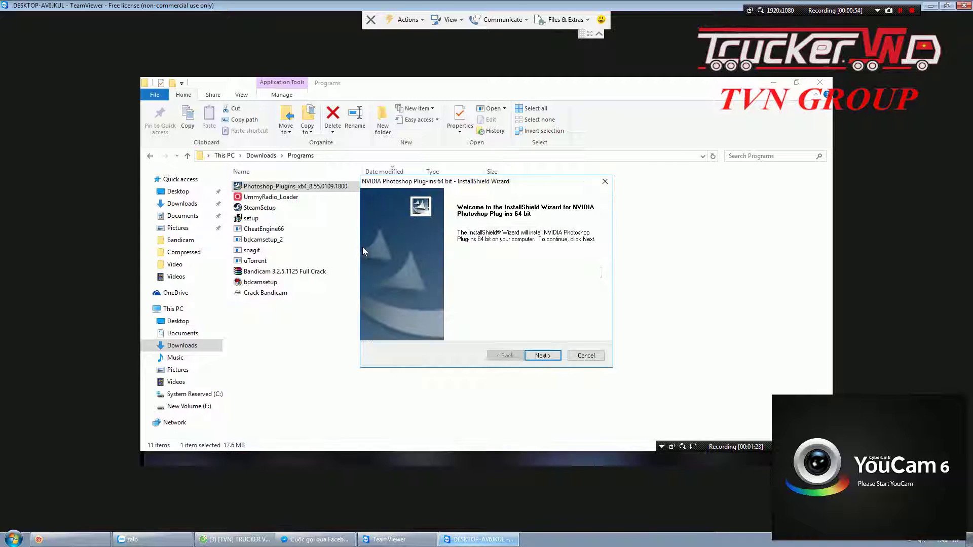
Get past the NVIDIA plug-ins welcome page and accept the licence agreement
{"action": "key", "text": "Return"}
{"action": "key", "text": "alt+a"}
{"action": "key", "text": "Return"}
Fill the registration page, opting out of developer news, then return to the local Facebook page
{"action": "key", "text": "Tab"}
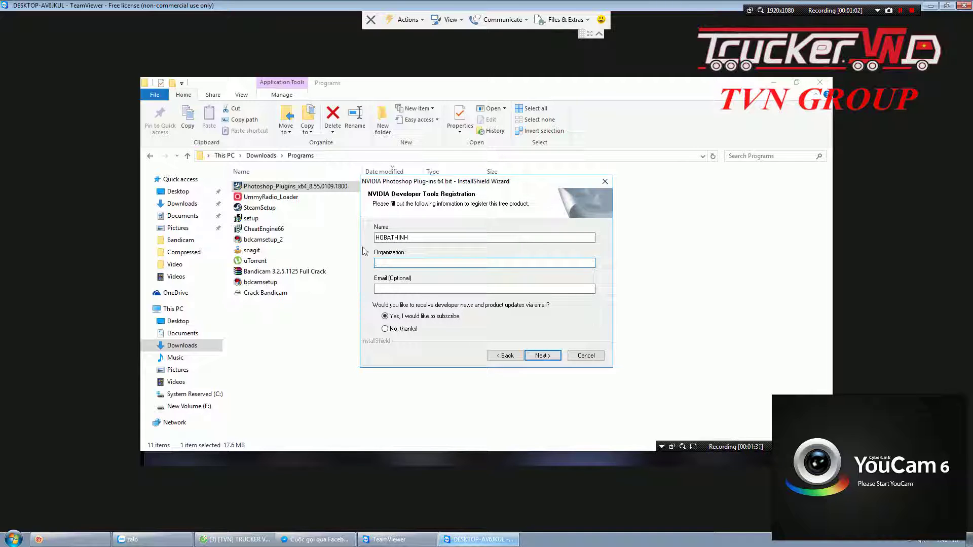
{"action": "key", "text": "Tab"}
{"action": "key", "text": "Tab"}
{"action": "key", "text": "Down"}
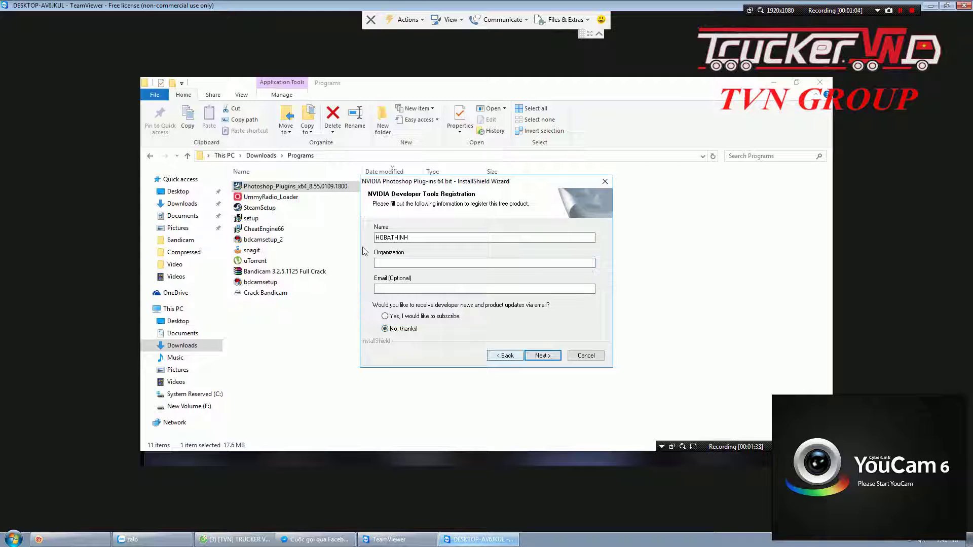
{"action": "key", "text": "Return"}
{"action": "key", "text": "Return"}
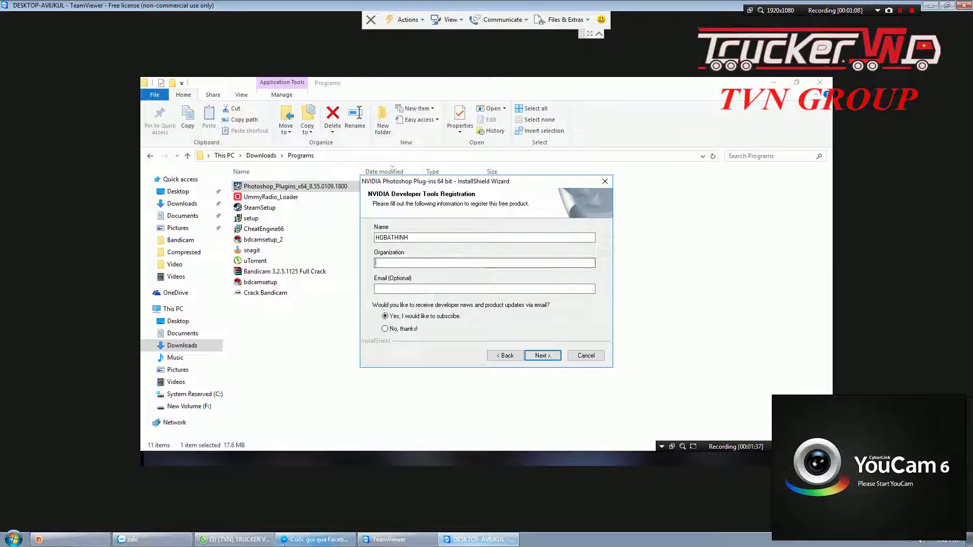
{"action": "left_click", "coordinate": [235, 539]}
Reopen the Facebook chat and start attaching a file, browsing the Downloads folder
{"action": "left_click", "coordinate": [626, 503]}
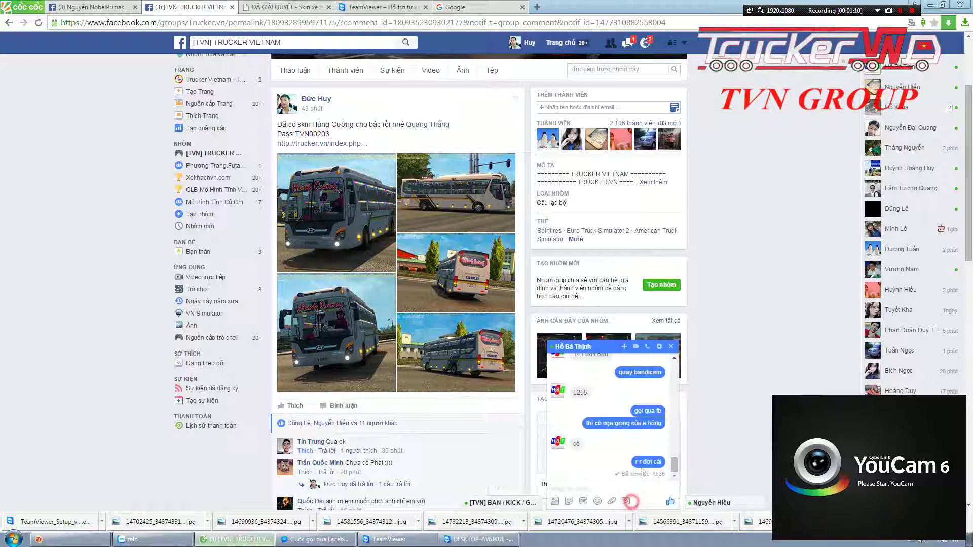
{"action": "left_click", "coordinate": [659, 348]}
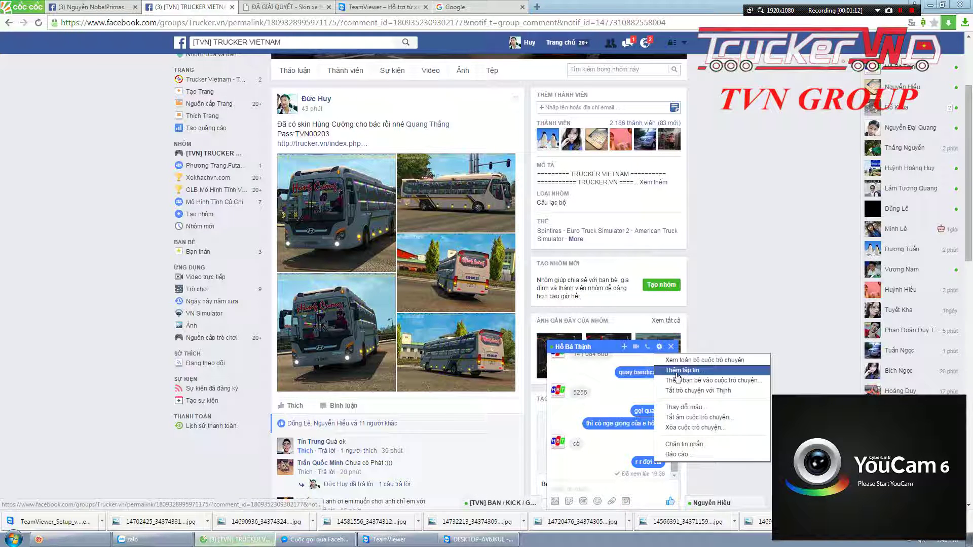
{"action": "left_click", "coordinate": [676, 375]}
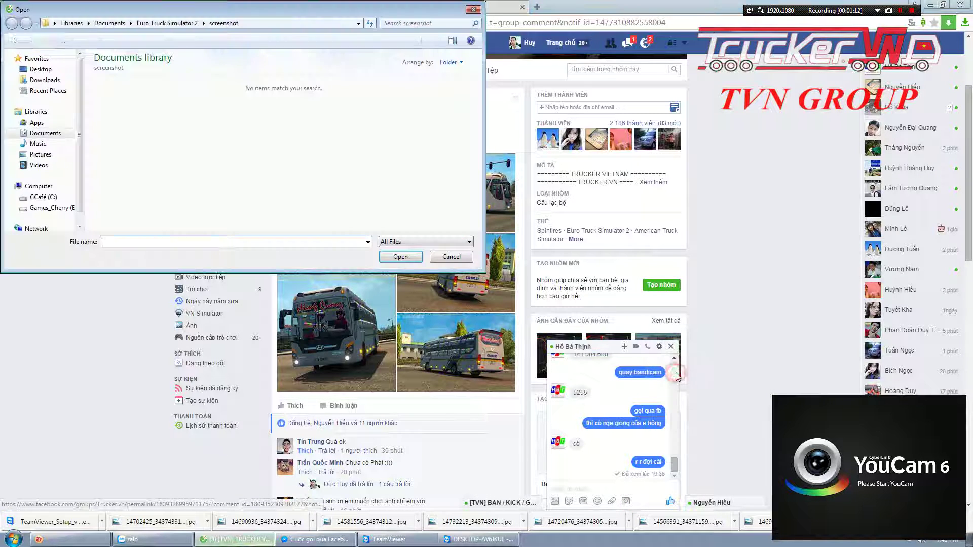
{"action": "left_click", "coordinate": [40, 79]}
{"action": "left_click", "coordinate": [249, 167]}
{"action": "scroll", "coordinate": [45, 89], "scroll_direction": "down", "scroll_amount": 3}
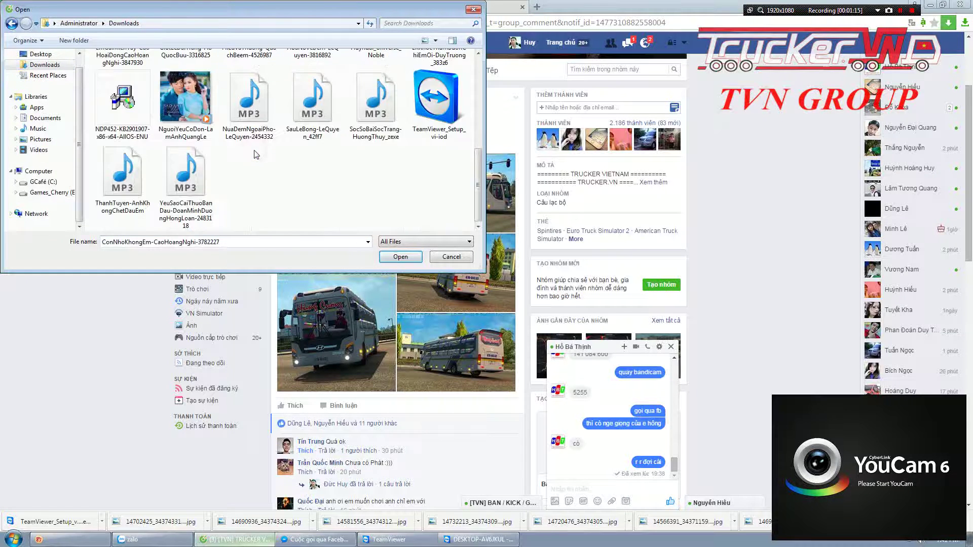
{"action": "scroll", "coordinate": [45, 92], "scroll_direction": "up", "scroll_amount": 2}
Attach F32PNWBF11S8SYA.zip from Documents, send it, then switch back to the remote desktop
{"action": "left_click", "coordinate": [45, 118]}
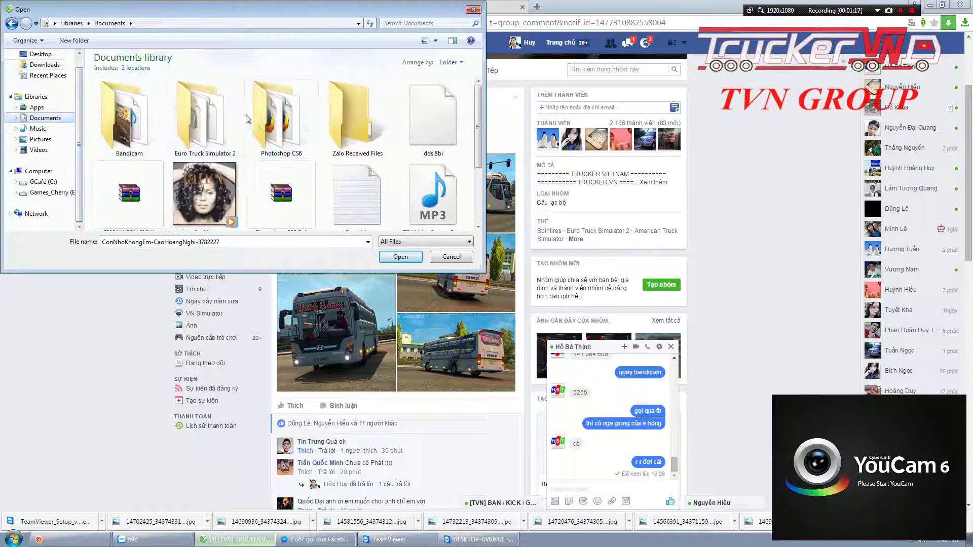
{"action": "left_click", "coordinate": [281, 193]}
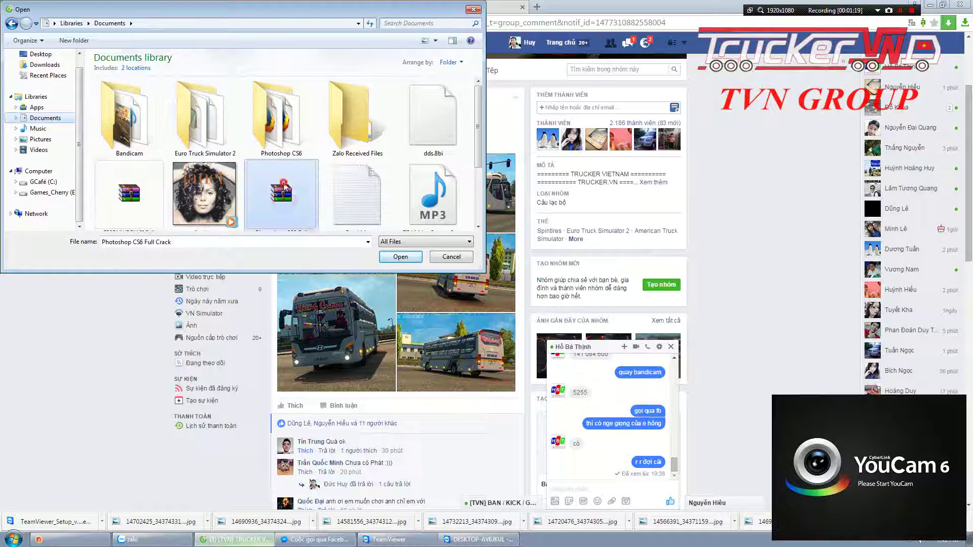
{"action": "double_click", "coordinate": [129, 179]}
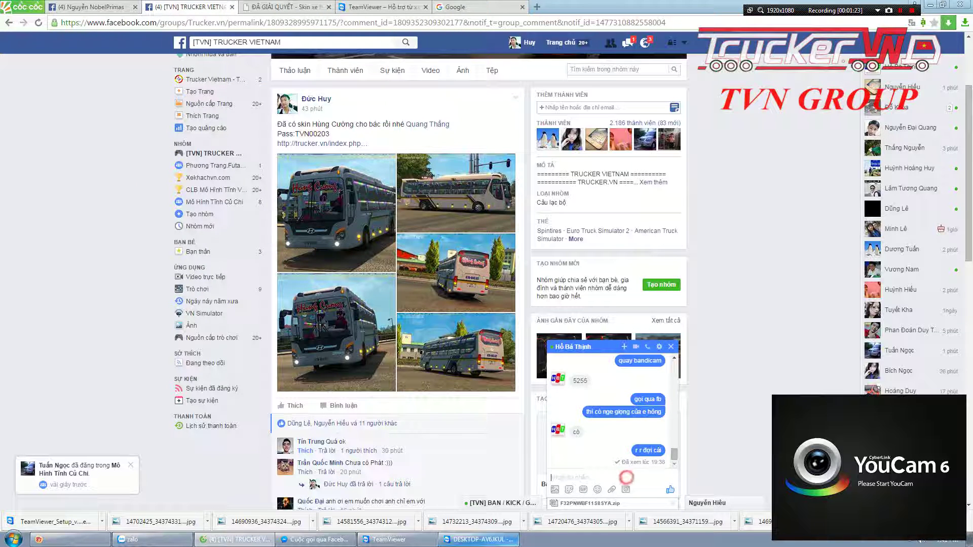
{"action": "key", "text": "Return"}
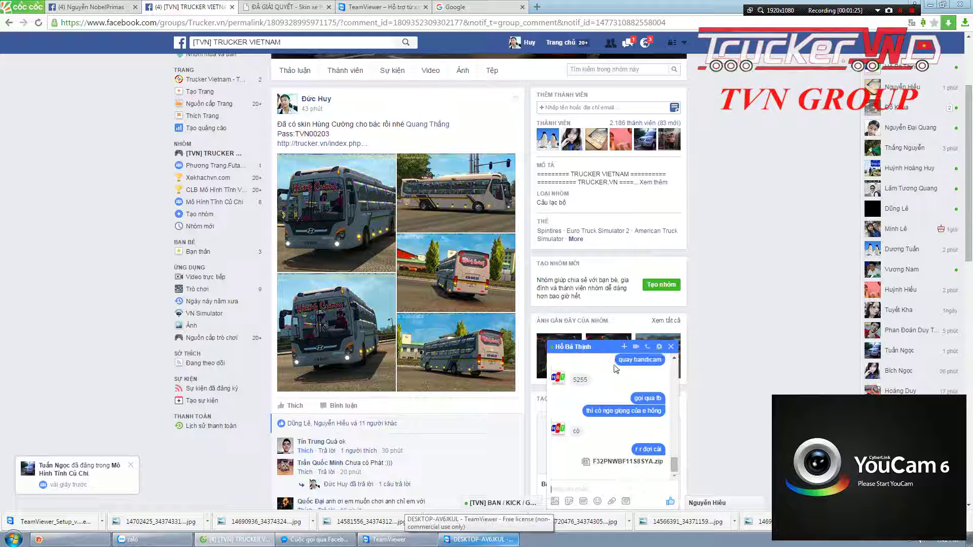
{"action": "left_click", "coordinate": [603, 348]}
{"action": "left_click", "coordinate": [460, 539]}
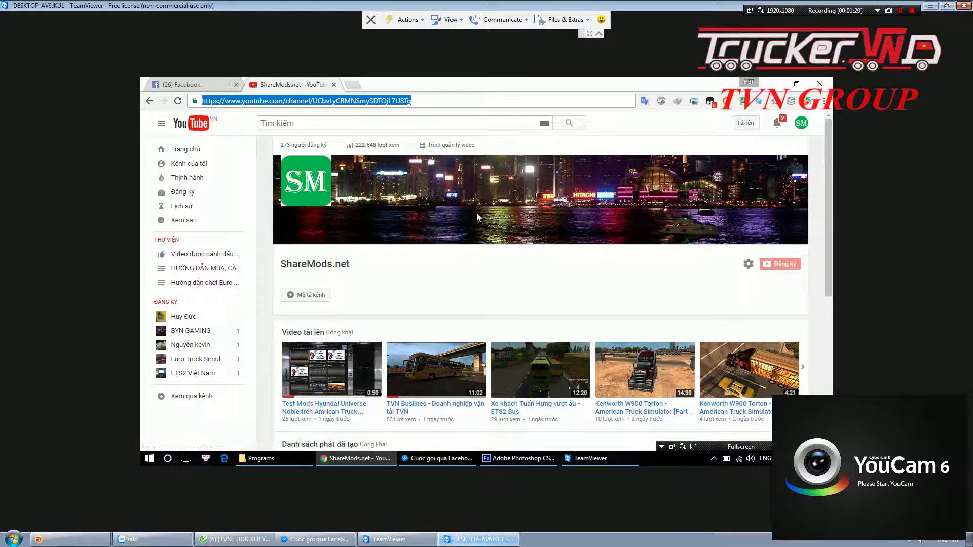
Download the chat's F32PNWBF11S8SYA.zip from the Facebook tab, then return to the YouTube tab
{"action": "key", "text": "ctrl+Tab"}
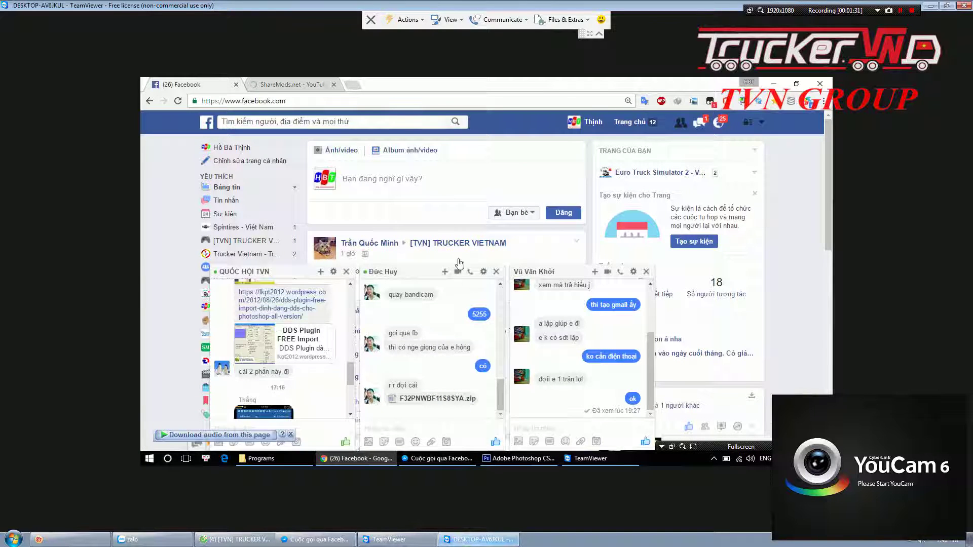
{"action": "left_click", "coordinate": [431, 399]}
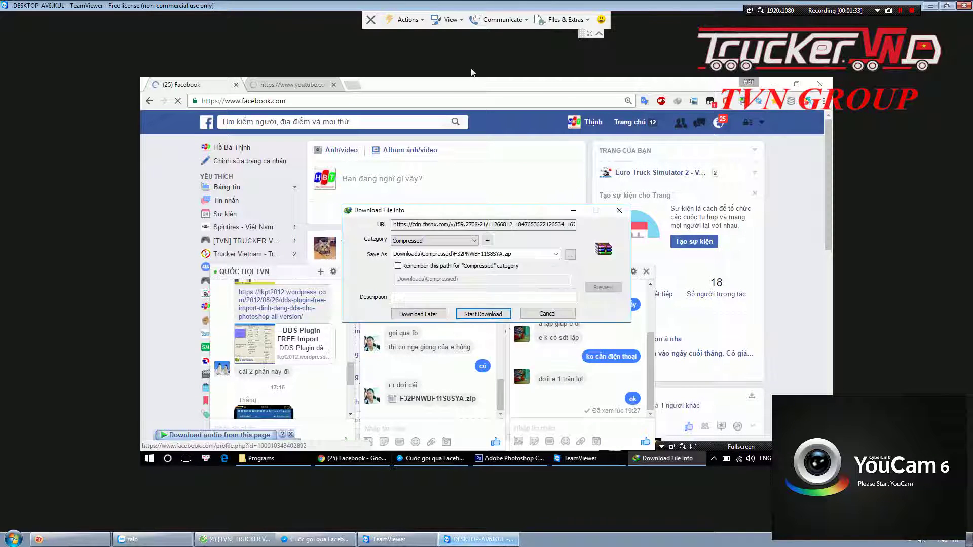
{"action": "key", "text": "Escape"}
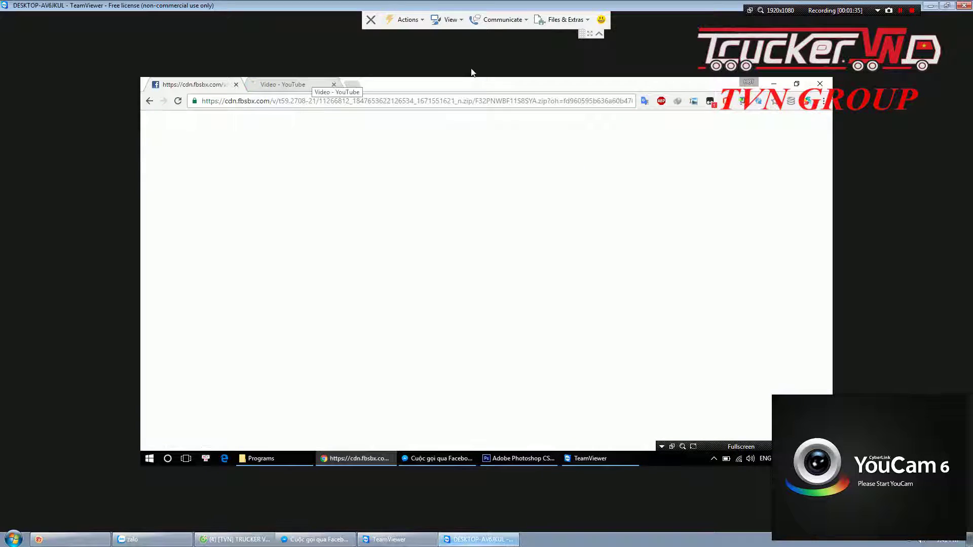
{"action": "key", "text": "alt+Left"}
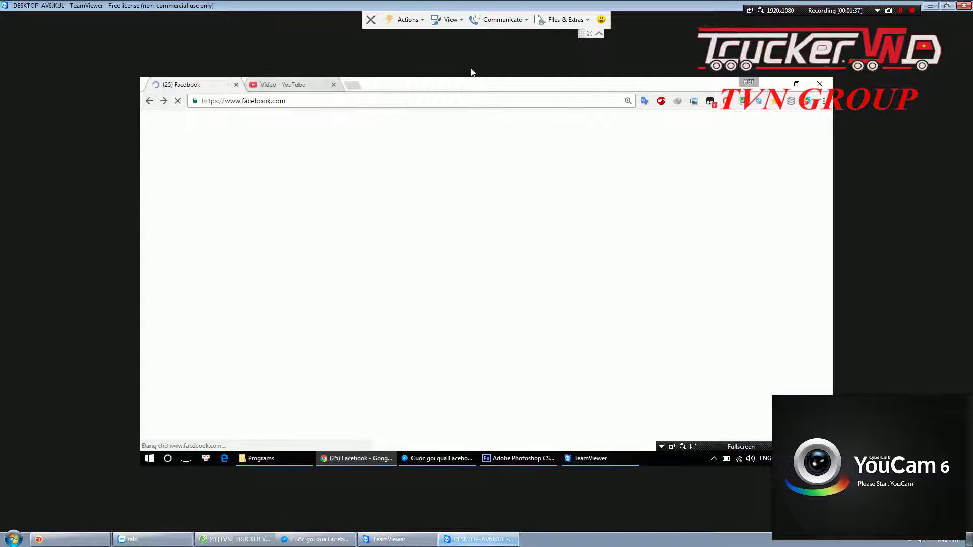
{"action": "left_click", "coordinate": [291, 84]}
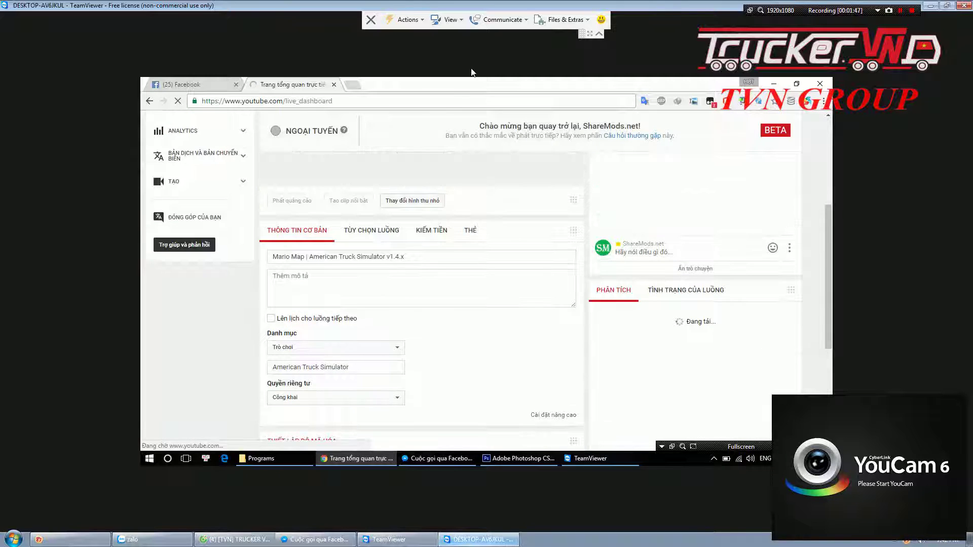
Retitle the stream 'Hướng dẫn sử dụng phần mềm Photoshop CS6'
{"action": "key", "text": "ctrl+a"}
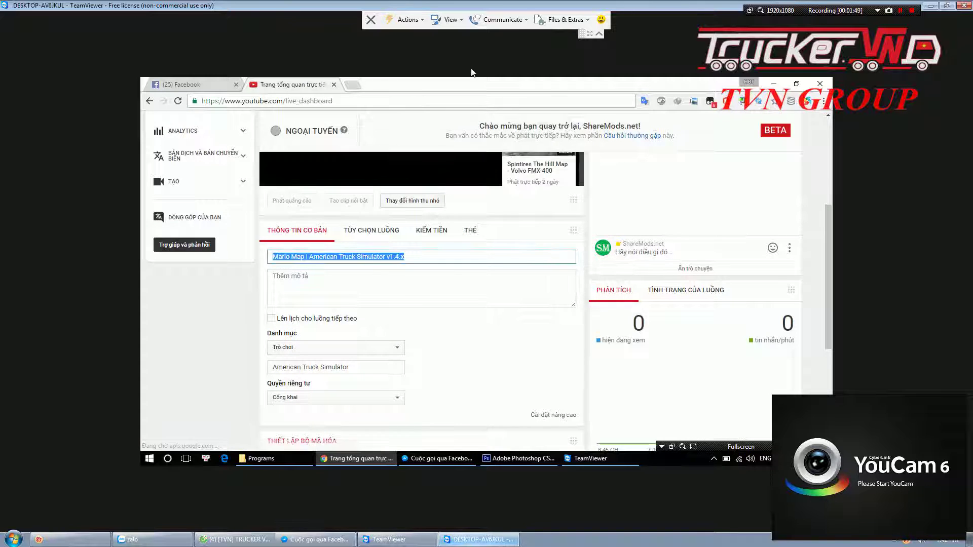
{"action": "type", "text": "Hướng d"}
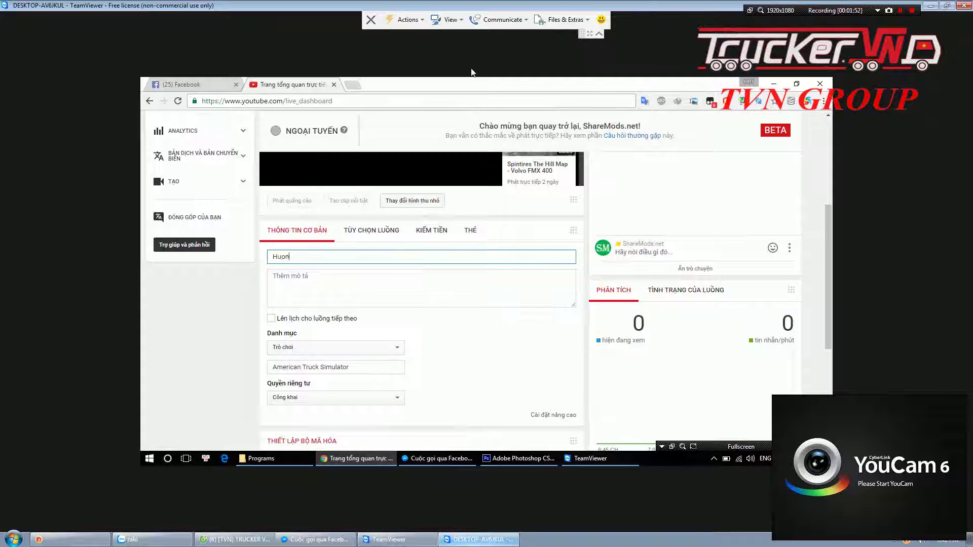
{"action": "type", "text": "ẫn"}
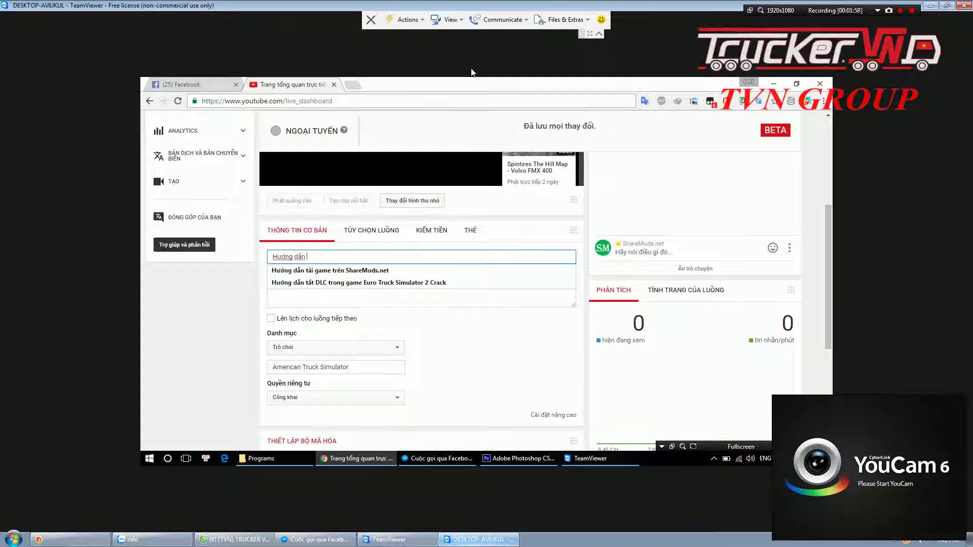
{"action": "scroll", "coordinate": [472, 72], "scroll_direction": "up", "scroll_amount": 4}
{"action": "scroll", "coordinate": [471, 72], "scroll_direction": "down", "scroll_amount": 3}
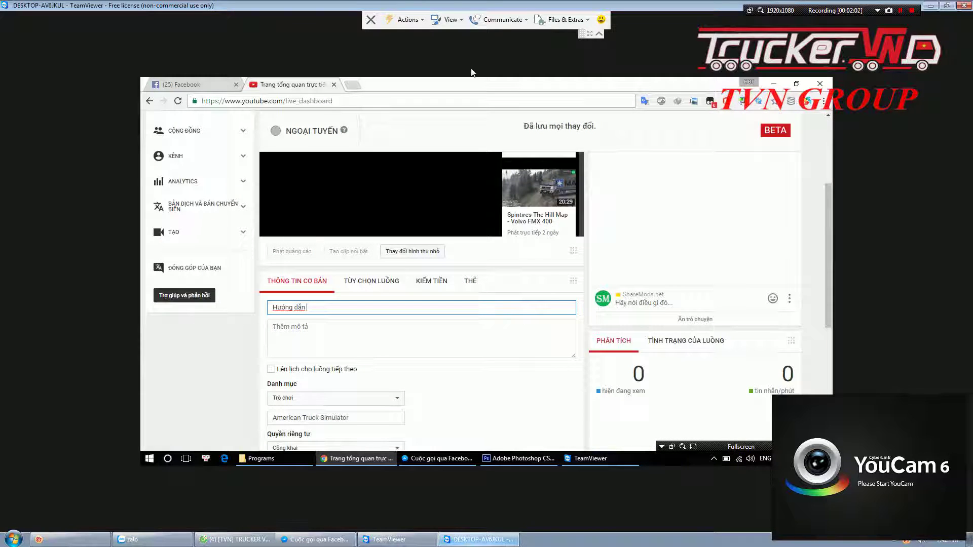
{"action": "type", "text": "sử d"}
{"action": "type", "text": "ung"}
{"action": "type", "text": "me"}
{"action": "type", "text": " Phố"}
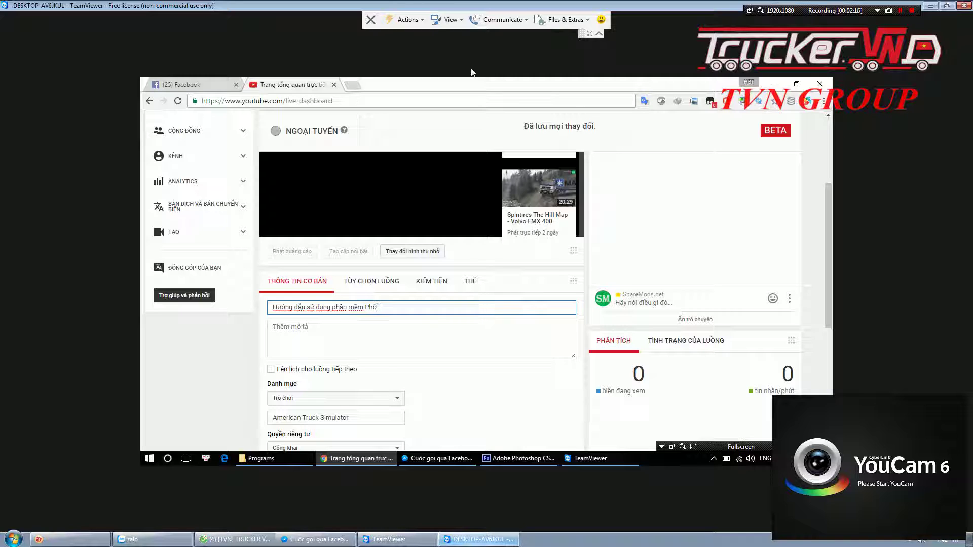
{"action": "type", "text": "sh"}
Move on to the description, then start a Windows search for 'boc'
{"action": "key", "text": "Tab"}
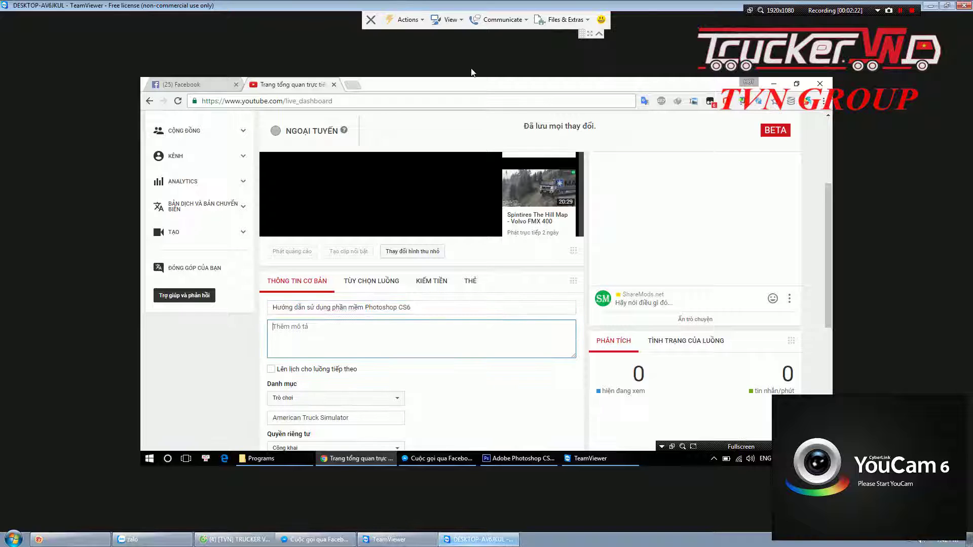
{"action": "scroll", "coordinate": [420, 253], "scroll_direction": "down", "scroll_amount": 2}
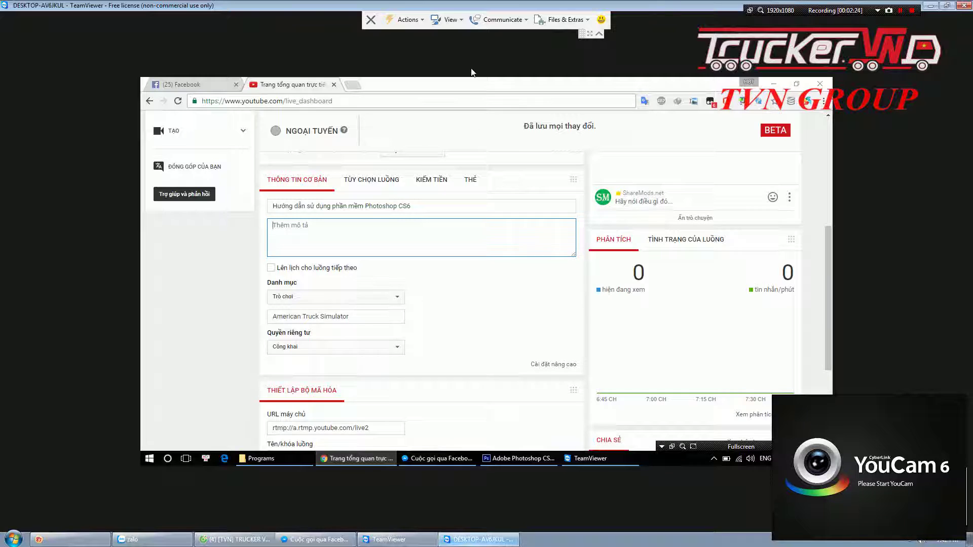
{"action": "key", "text": "super"}
{"action": "type", "text": "boc"}
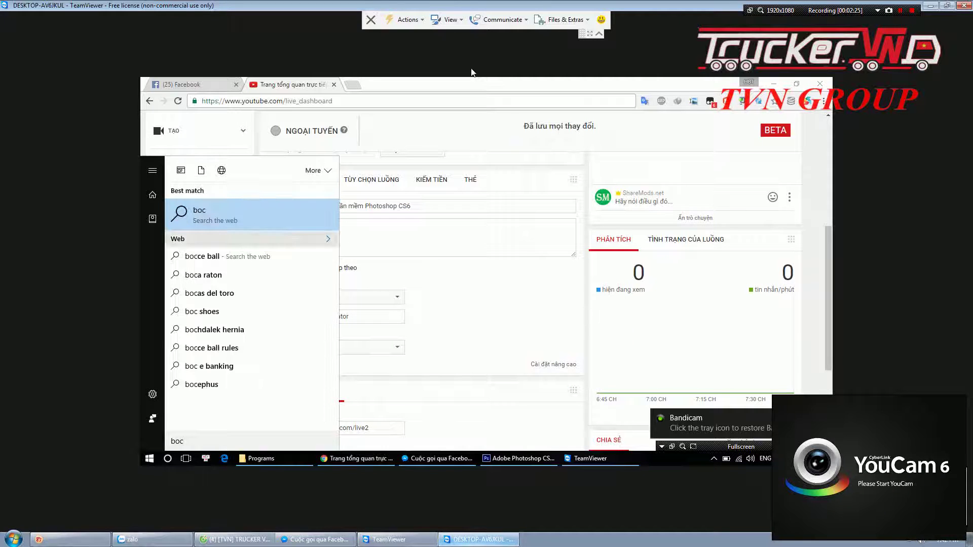
Correct the Windows search to 'ob' to find OBS Studio, then close the search
{"action": "key", "text": "BackSpace"}
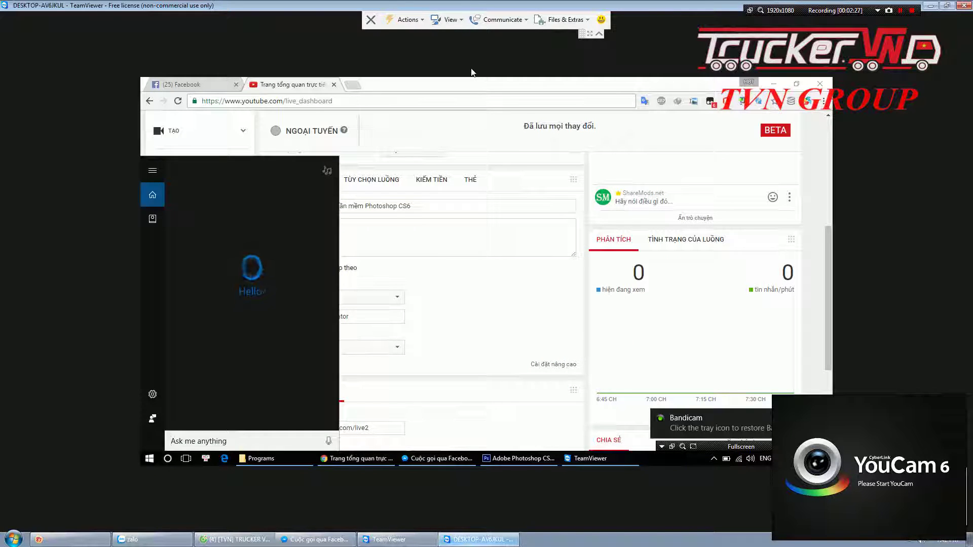
{"action": "type", "text": "op"}
{"action": "key", "text": "BackSpace"}
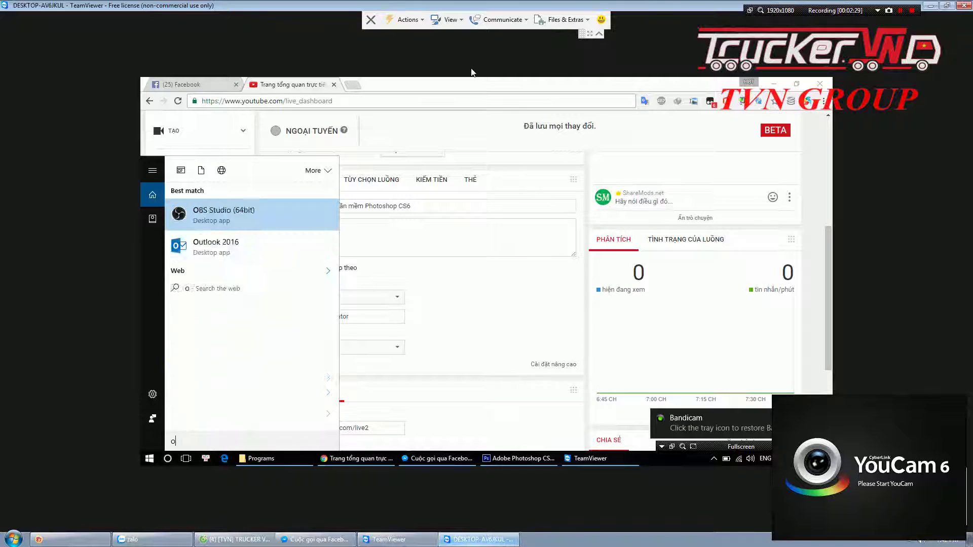
{"action": "type", "text": "c"}
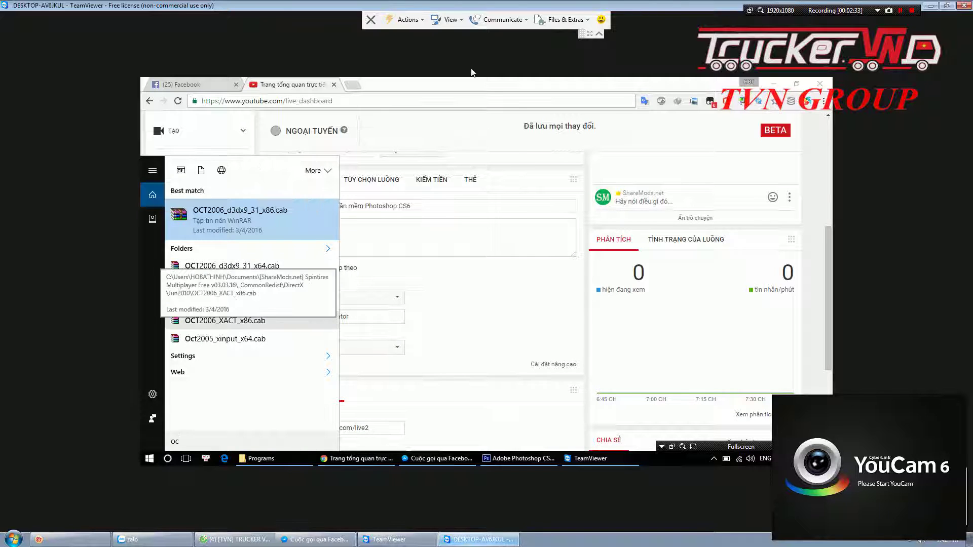
{"action": "key", "text": "BackSpace"}
{"action": "type", "text": "bs"}
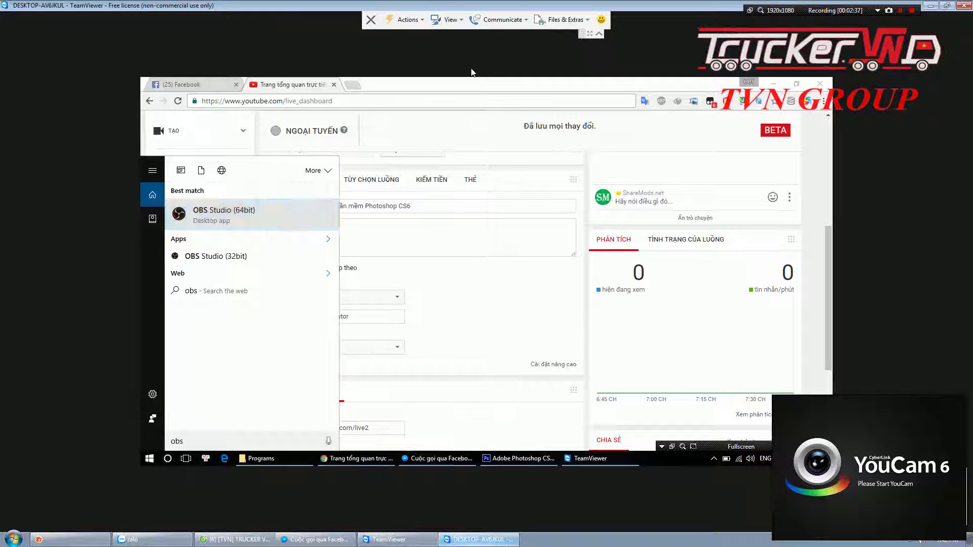
{"action": "key", "text": "Return"}
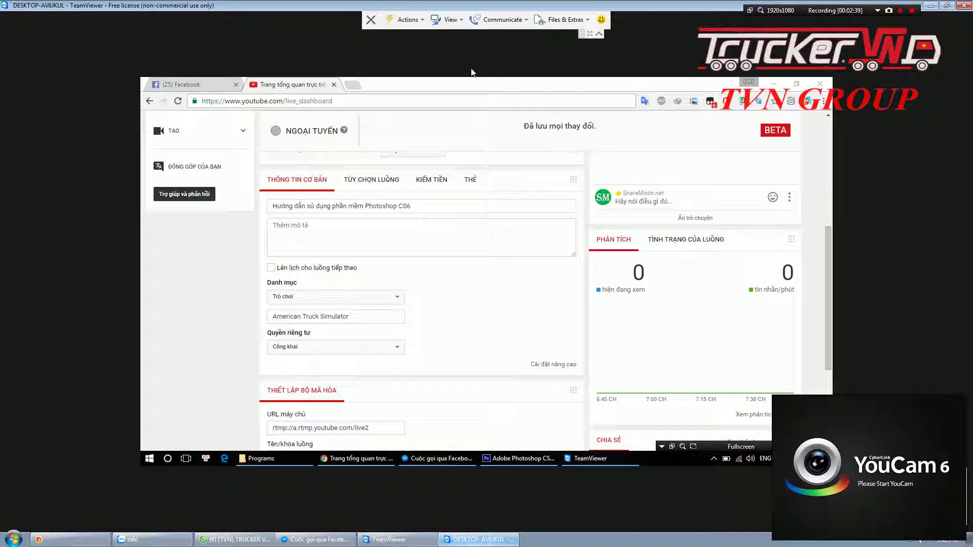
Switch Chrome to the Facebook tab and bring the Programs folder window forward
{"action": "key", "text": "Home"}
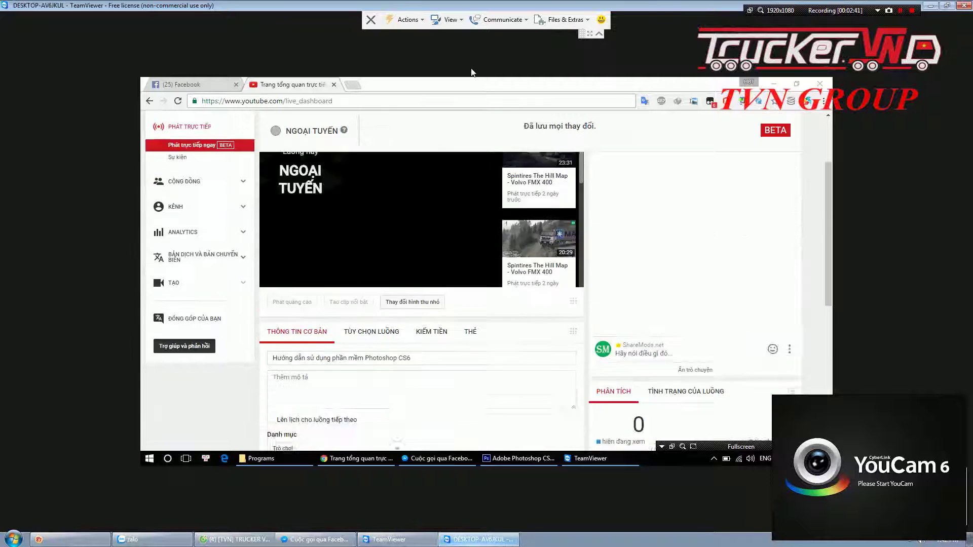
{"action": "key", "text": "ctrl+Tab"}
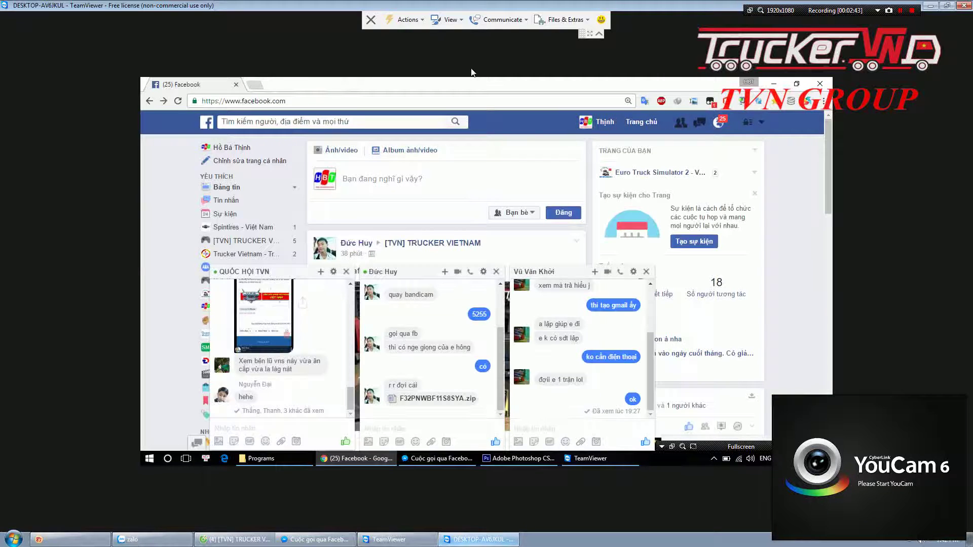
{"action": "key", "text": "alt+Tab"}
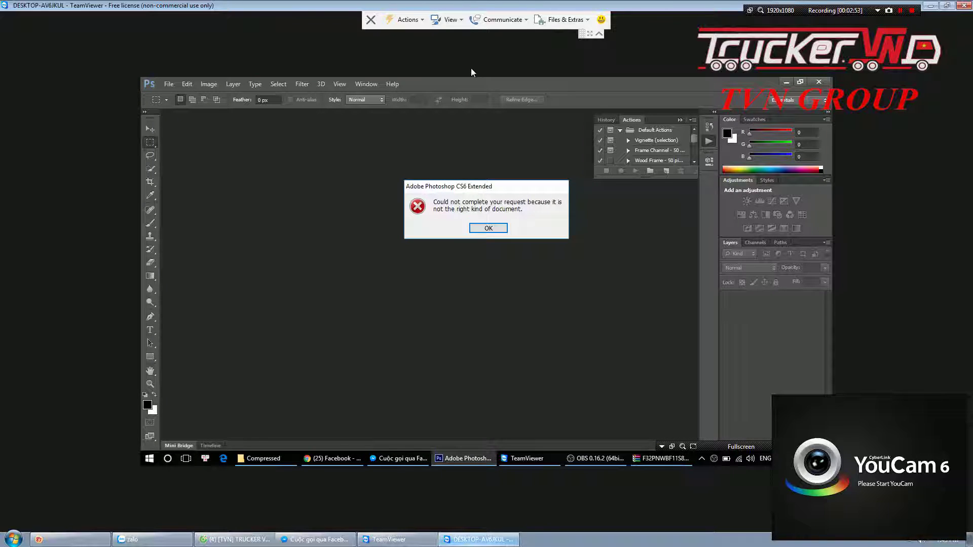
Dismiss Photoshop's 'not the right kind of document' error and close the WinRAR archive
{"action": "key", "text": "Return"}
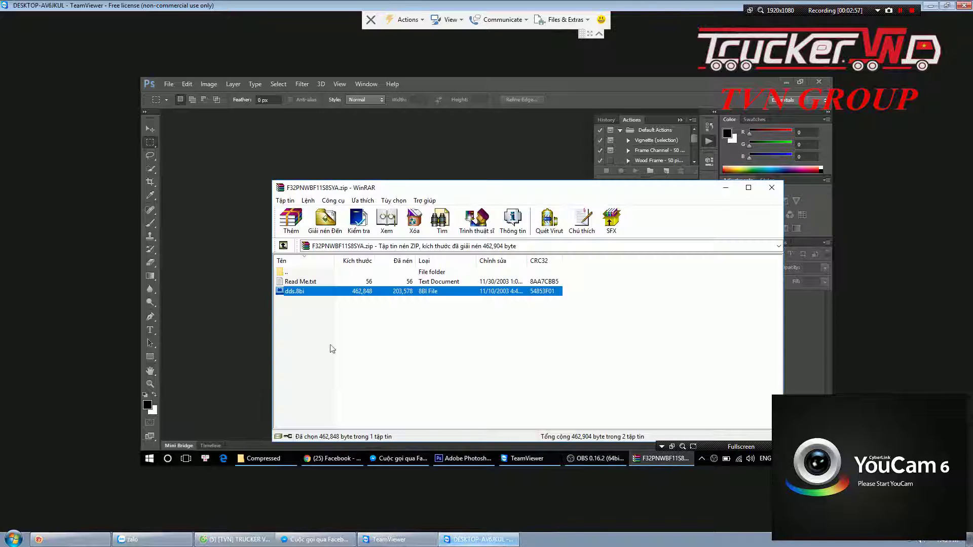
{"action": "left_click", "coordinate": [773, 188]}
Open the System Reserved (C:) drive in File Explorer
{"action": "left_click", "coordinate": [265, 459]}
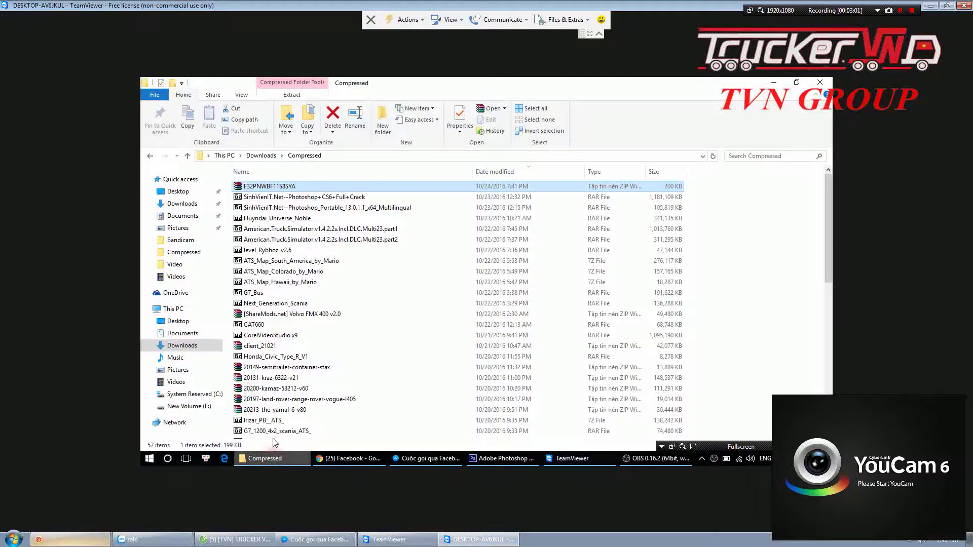
{"action": "left_click", "coordinate": [188, 309]}
{"action": "key", "text": "Down"}
{"action": "key", "text": "Down"}
{"action": "key", "text": "Down"}
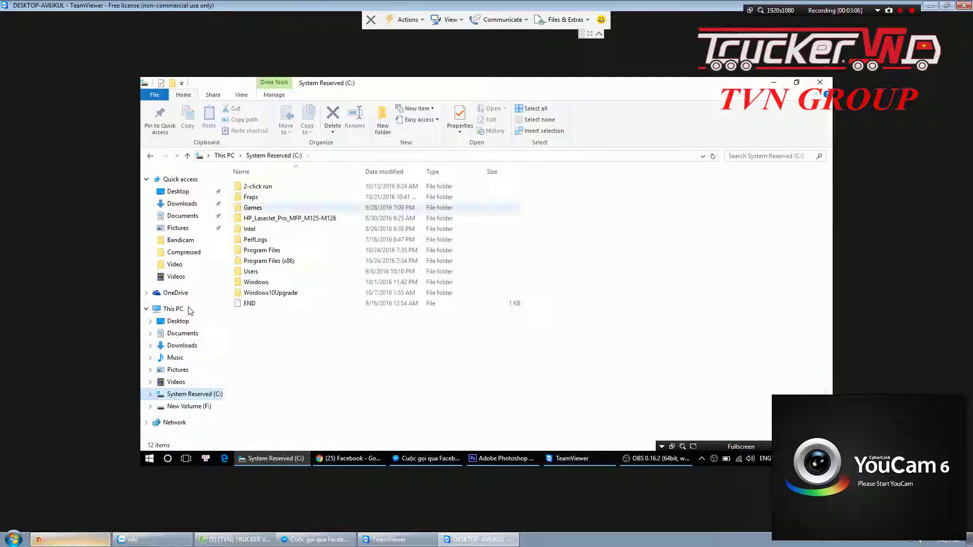
Bring OBS forward, reveal the desktop with Win+D, and start recording with F12
{"action": "right_click", "coordinate": [645, 460]}
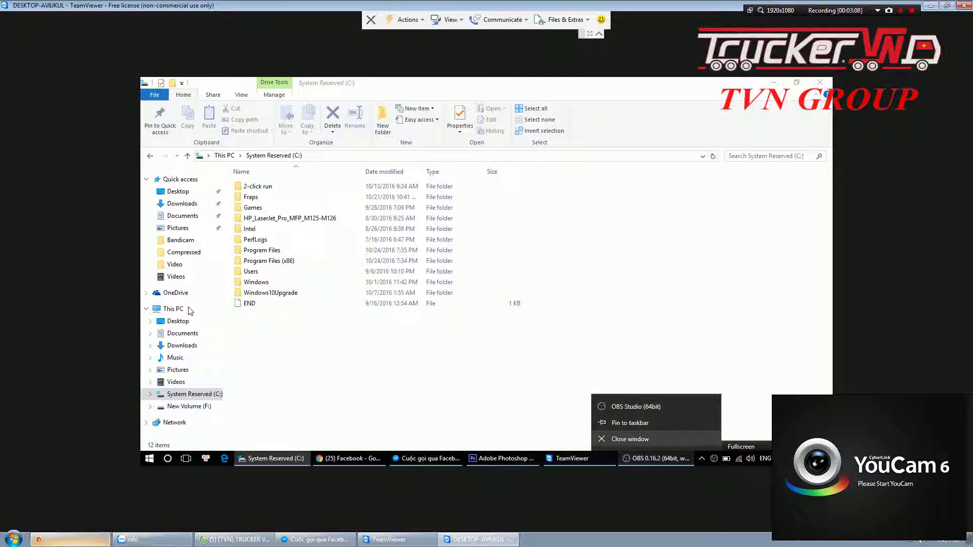
{"action": "left_click", "coordinate": [645, 459]}
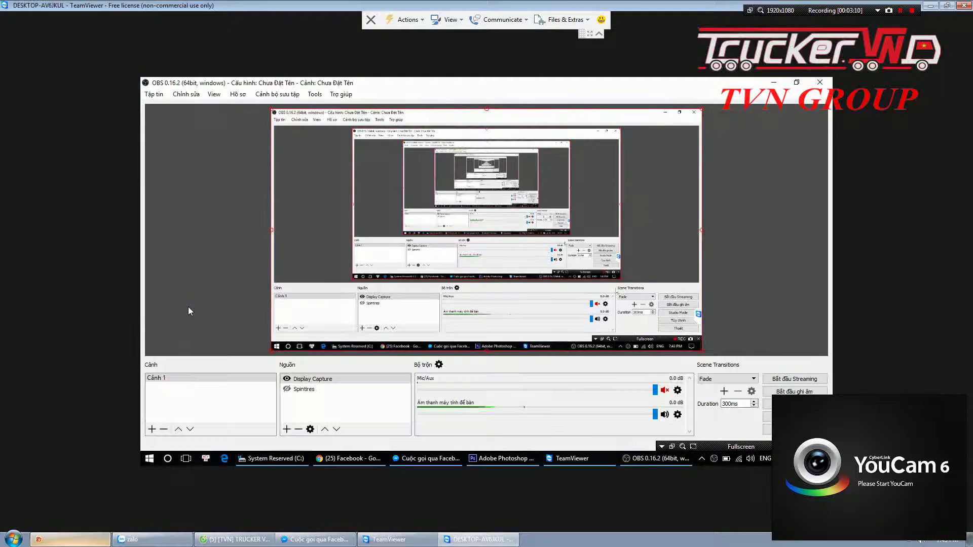
{"action": "key", "text": "super+d"}
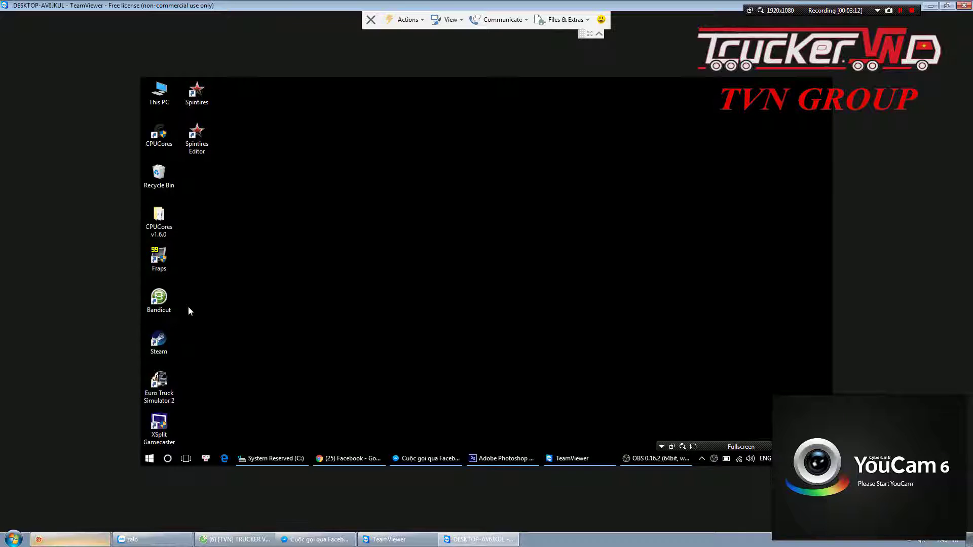
{"action": "key", "text": "F12"}
Browse C:\Program Files (x86)\Adobe, then open Downloads\Compressed with the F32PNWBF11S8SYA zip
{"action": "key", "text": "super+3"}
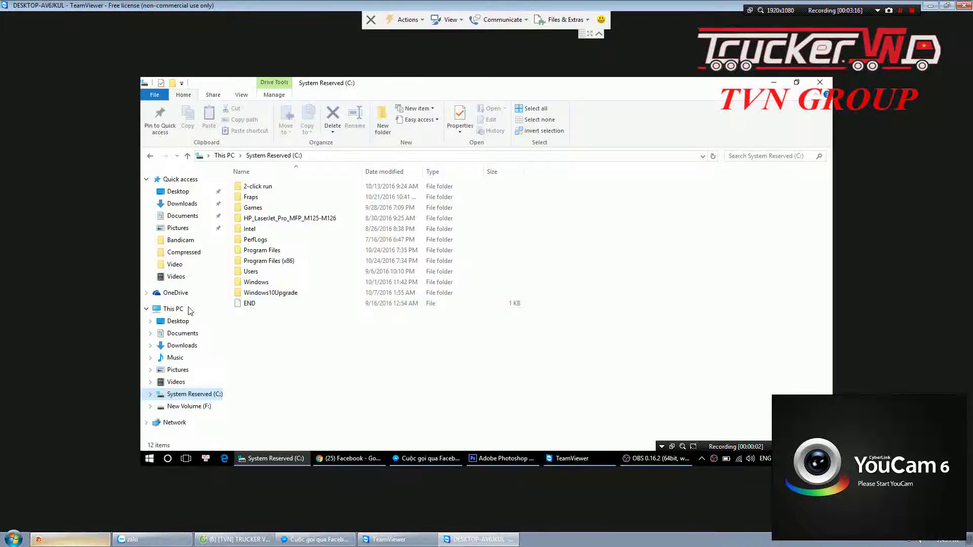
{"action": "key", "text": "Down"}
{"action": "key", "text": "Down"}
{"action": "key", "text": "Down"}
{"action": "key", "text": "Return"}
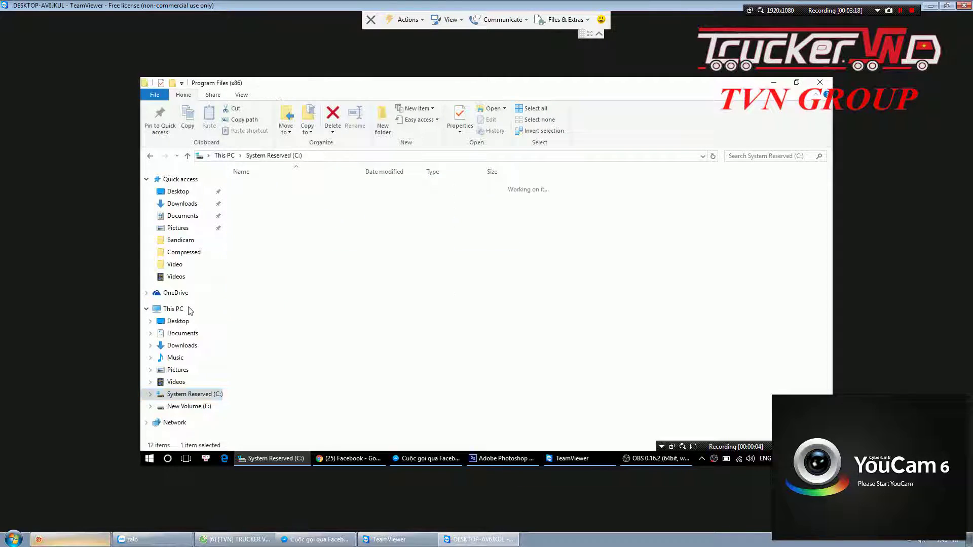
{"action": "left_click", "coordinate": [249, 346]}
{"action": "scroll", "coordinate": [279, 354], "scroll_direction": "down", "scroll_amount": 5}
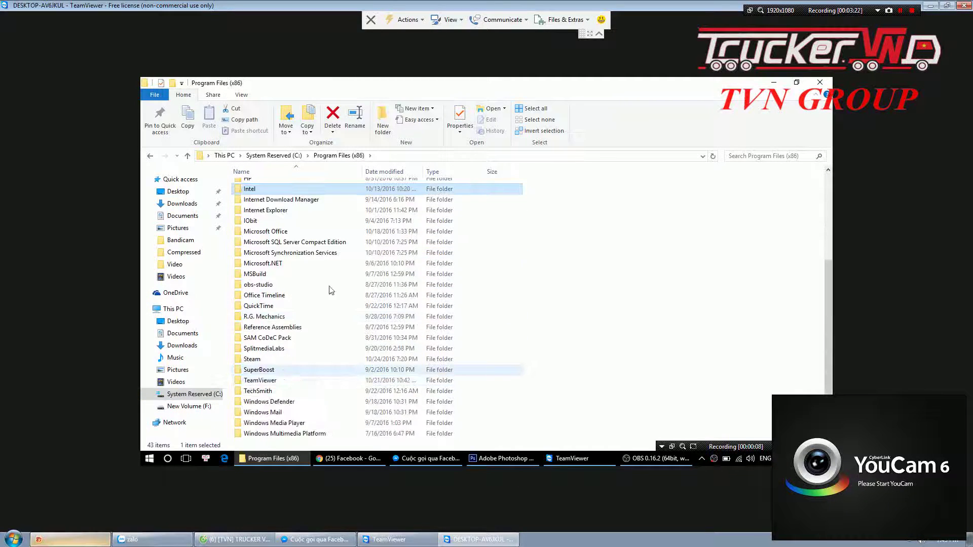
{"action": "scroll", "coordinate": [295, 237], "scroll_direction": "up", "scroll_amount": 1}
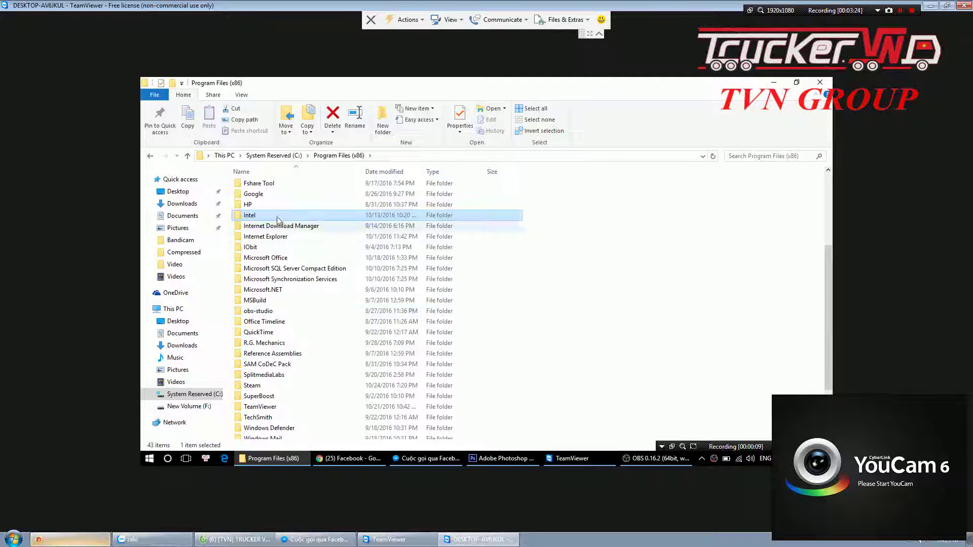
{"action": "scroll", "coordinate": [271, 200], "scroll_direction": "up", "scroll_amount": 1}
{"action": "scroll", "coordinate": [268, 196], "scroll_direction": "up", "scroll_amount": 3}
{"action": "double_click", "coordinate": [258, 197]}
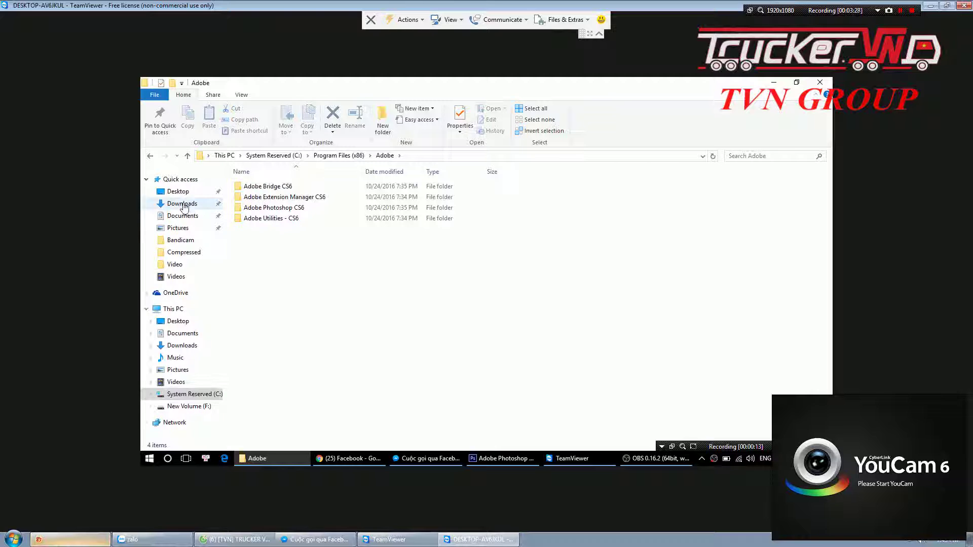
{"action": "left_click", "coordinate": [195, 205]}
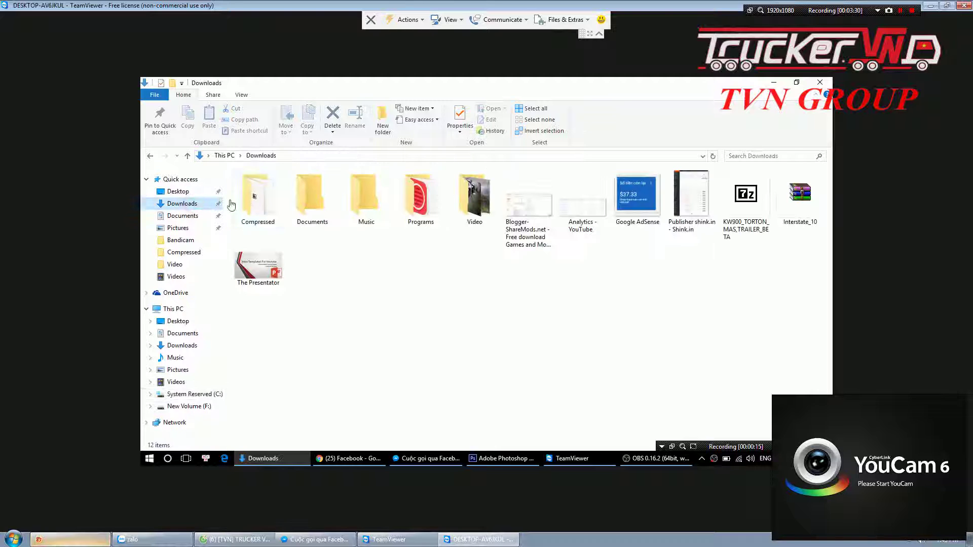
{"action": "double_click", "coordinate": [271, 211]}
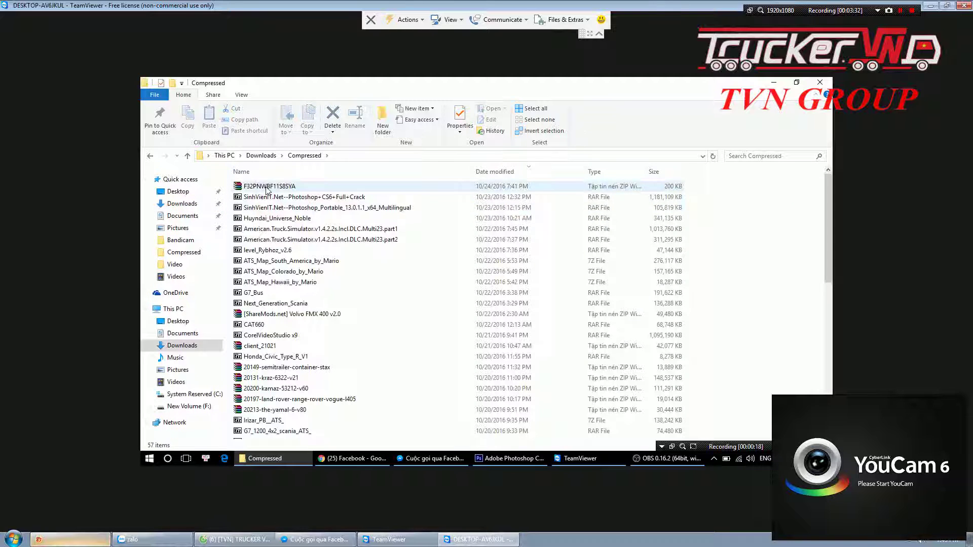
Extract the plug-in zip here in the Compressed folder
{"action": "left_click", "coordinate": [266, 187]}
{"action": "right_click", "coordinate": [266, 188]}
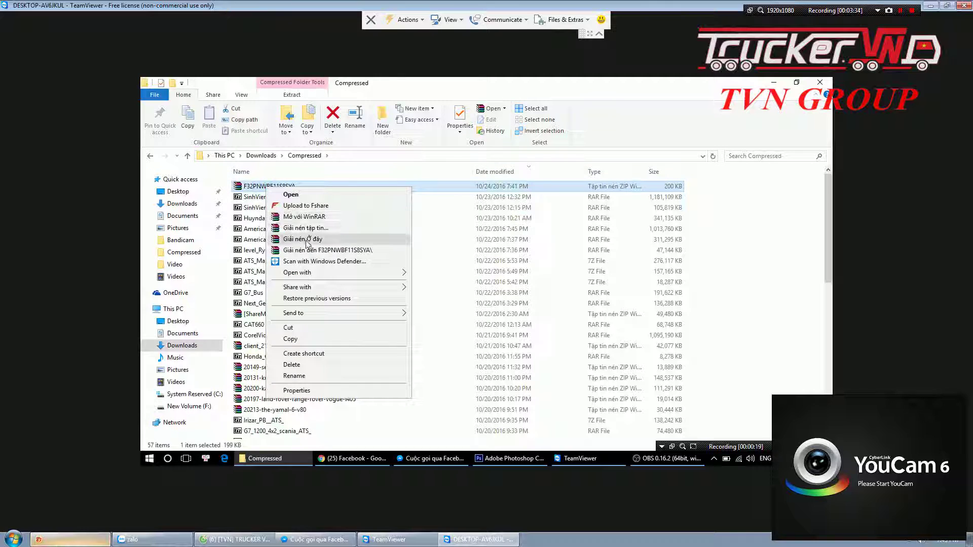
{"action": "left_click", "coordinate": [308, 242]}
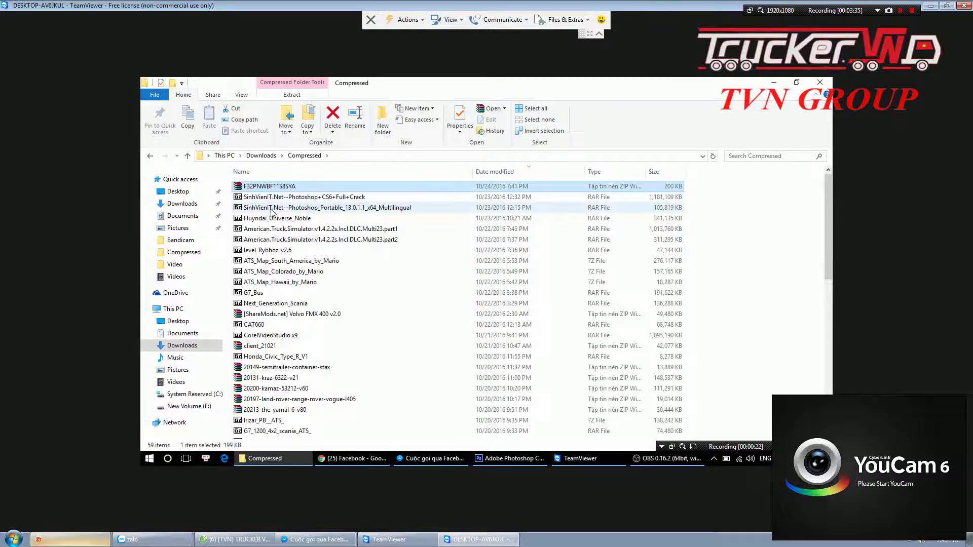
{"action": "scroll", "coordinate": [280, 225], "scroll_direction": "down", "scroll_amount": 1}
{"action": "scroll", "coordinate": [280, 235], "scroll_direction": "down", "scroll_amount": 4}
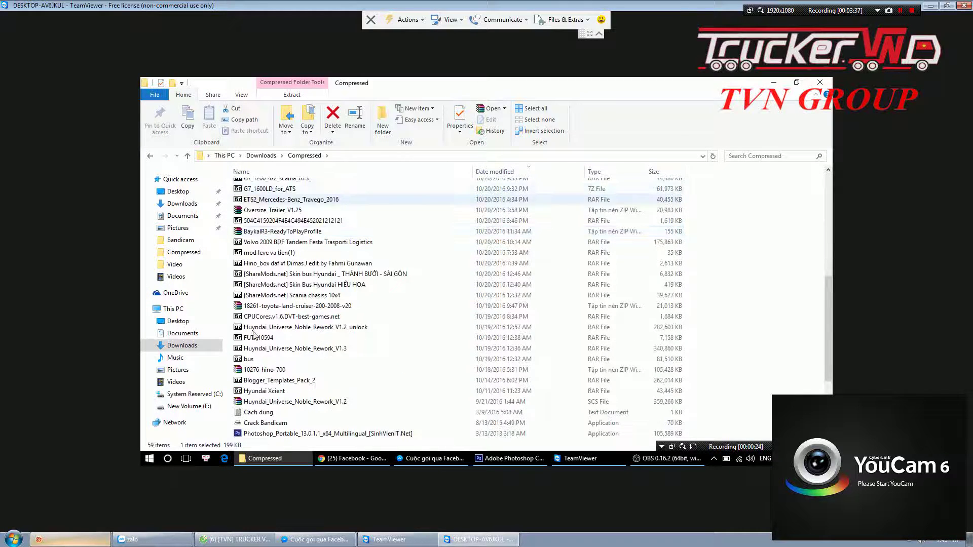
{"action": "scroll", "coordinate": [282, 279], "scroll_direction": "up", "scroll_amount": 5}
Sort the folder by date modified, select the extracted dds file, and go to the C: drive
{"action": "left_click", "coordinate": [499, 171]}
{"action": "scroll", "coordinate": [286, 314], "scroll_direction": "up", "scroll_amount": 5}
{"action": "scroll", "coordinate": [286, 314], "scroll_direction": "up", "scroll_amount": 5}
{"action": "left_click", "coordinate": [274, 303]}
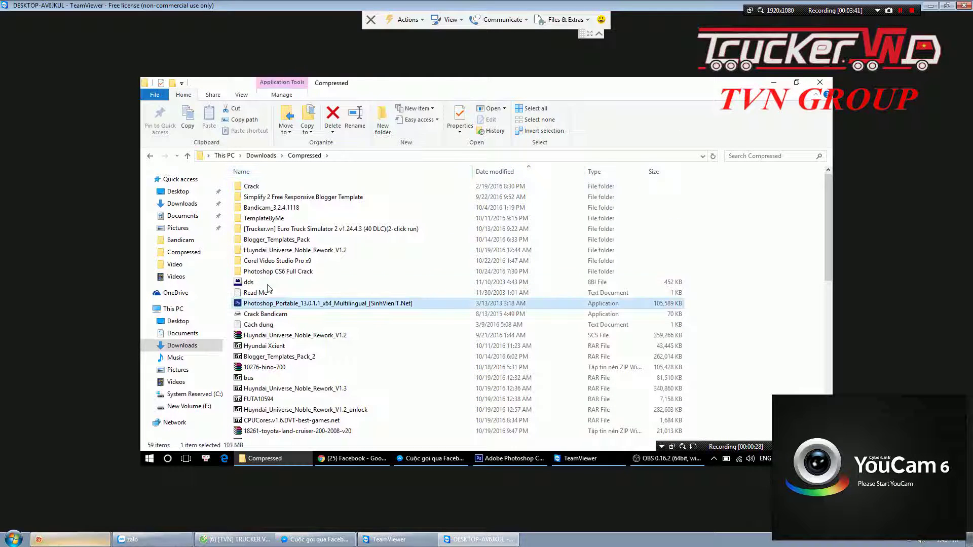
{"action": "left_click", "coordinate": [269, 283]}
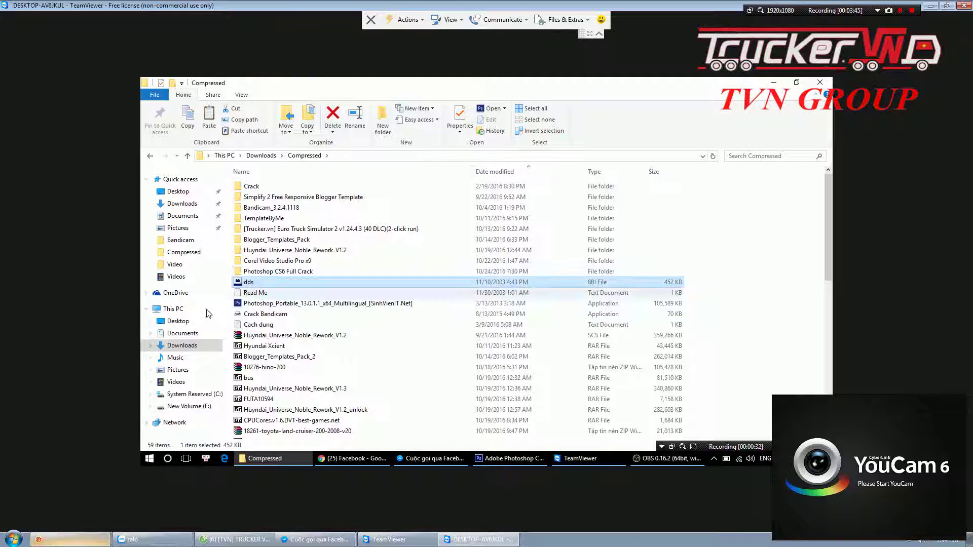
{"action": "left_click", "coordinate": [184, 395]}
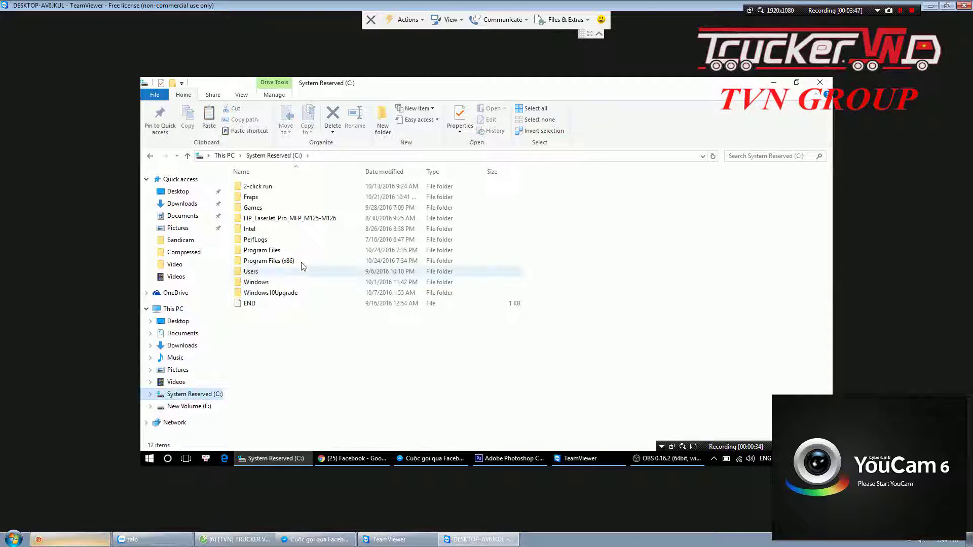
Paste the dds plug-in into Program Files (x86)\Adobe\Adobe Bridge CS6\Plug-Ins, granting admin permission
{"action": "double_click", "coordinate": [297, 261]}
{"action": "double_click", "coordinate": [263, 198]}
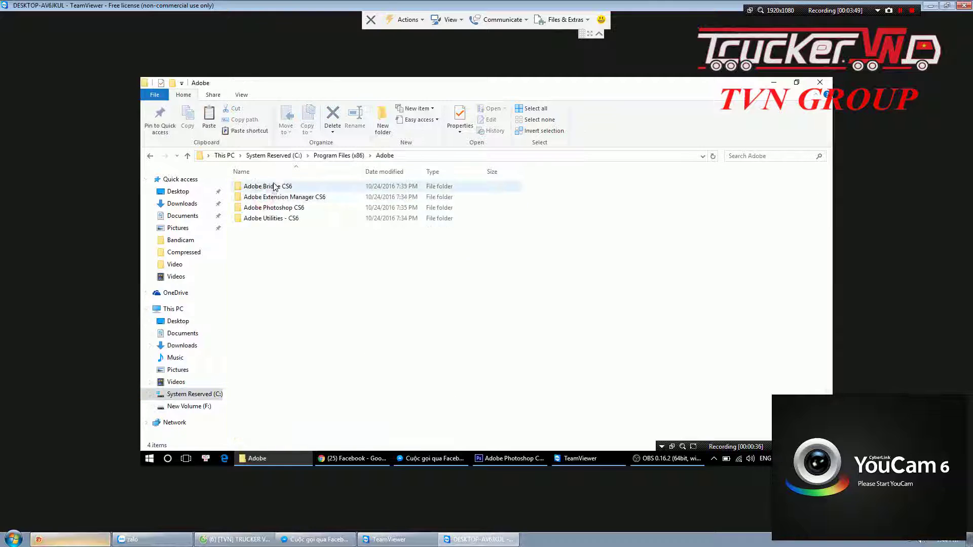
{"action": "double_click", "coordinate": [278, 188]}
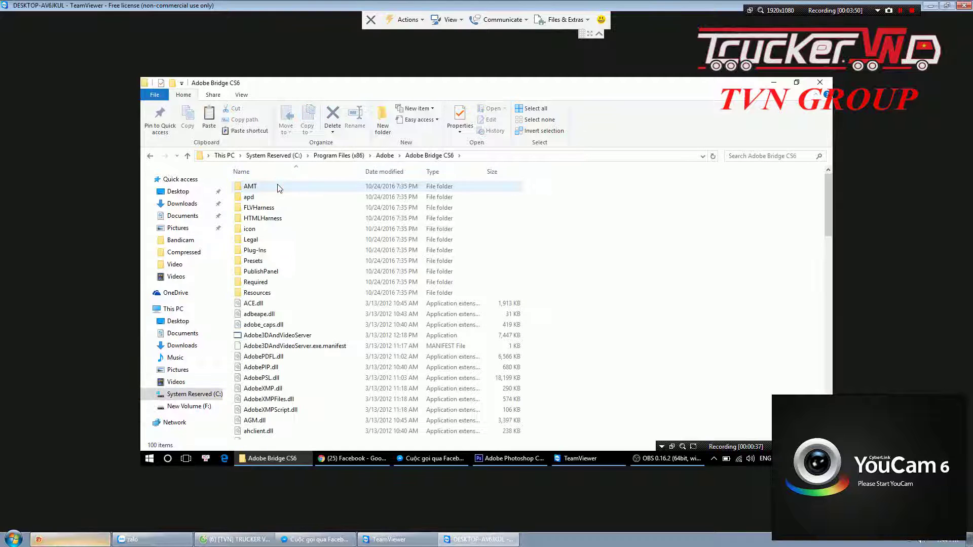
{"action": "double_click", "coordinate": [255, 250]}
{"action": "left_click", "coordinate": [622, 329]}
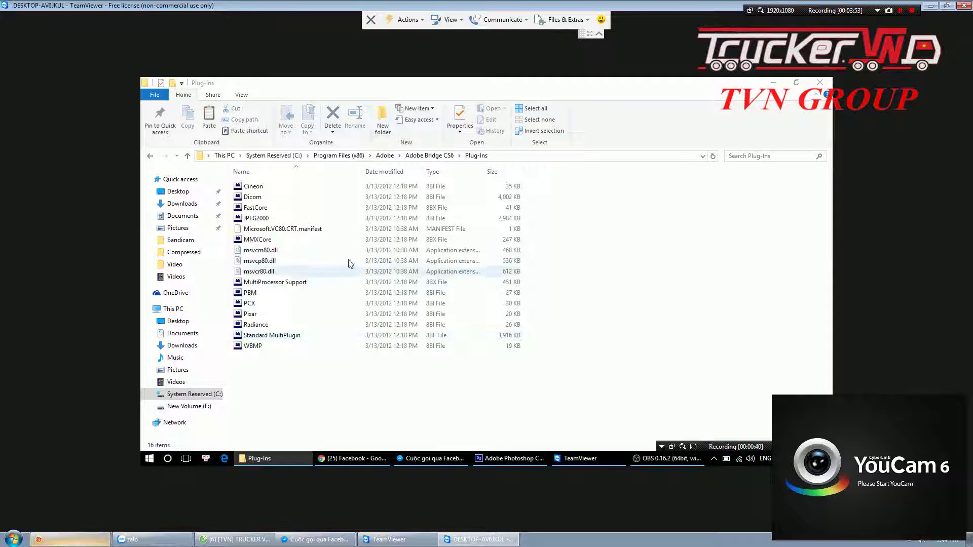
{"action": "key", "text": "ctrl+v"}
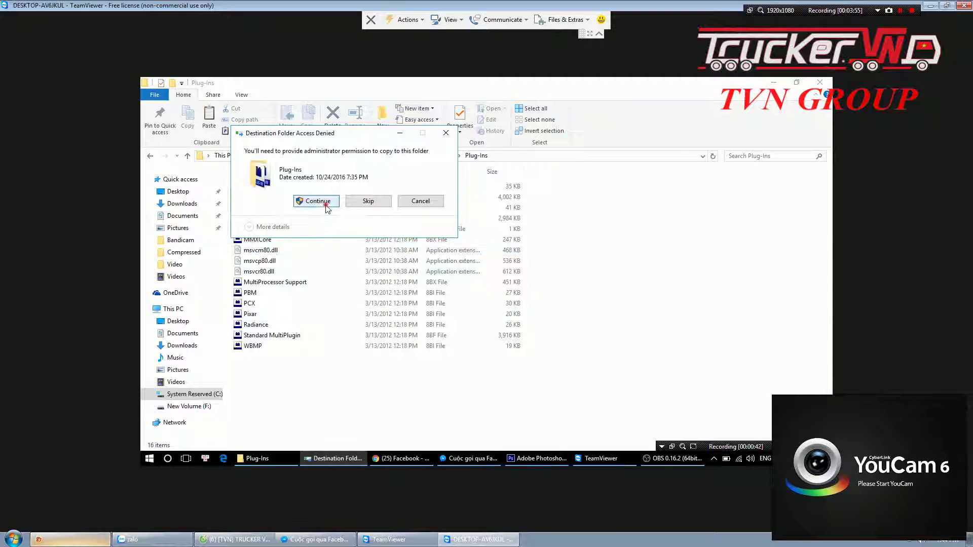
{"action": "left_click", "coordinate": [319, 198]}
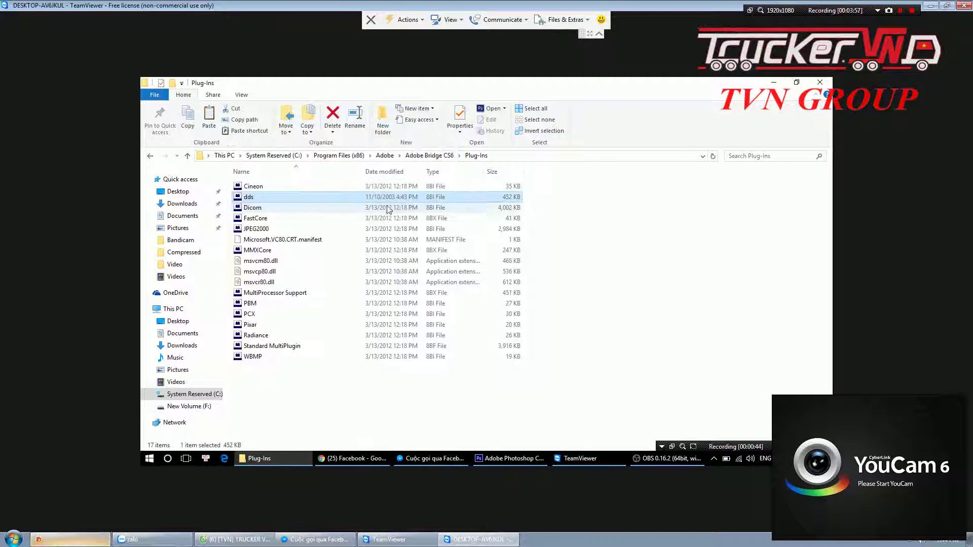
{"action": "left_click", "coordinate": [622, 245]}
Paste the dds plug-in into Adobe Photoshop CS6\Plug-ins as well, granting admin permission
{"action": "key", "text": "alt+Up"}
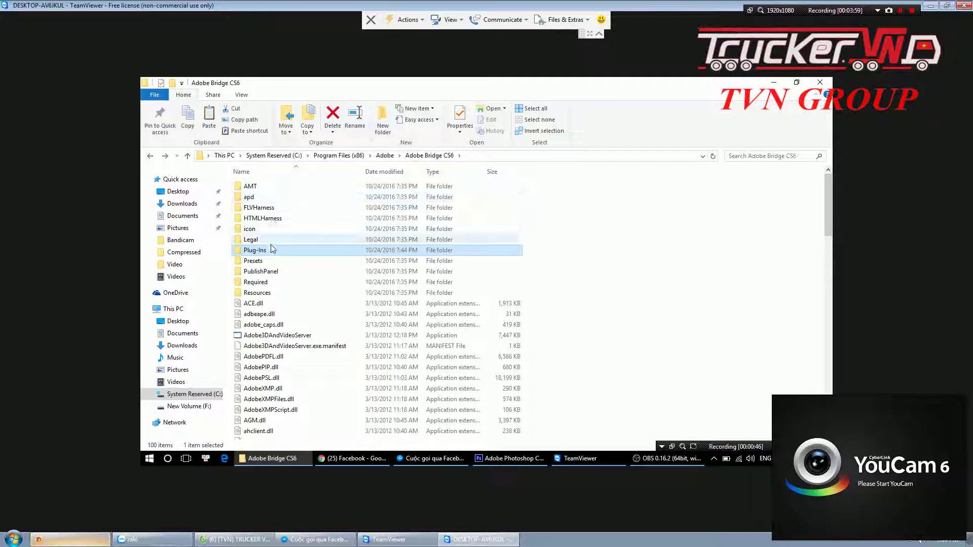
{"action": "key", "text": "alt+Up"}
{"action": "left_click", "coordinate": [267, 198]}
{"action": "double_click", "coordinate": [267, 199]}
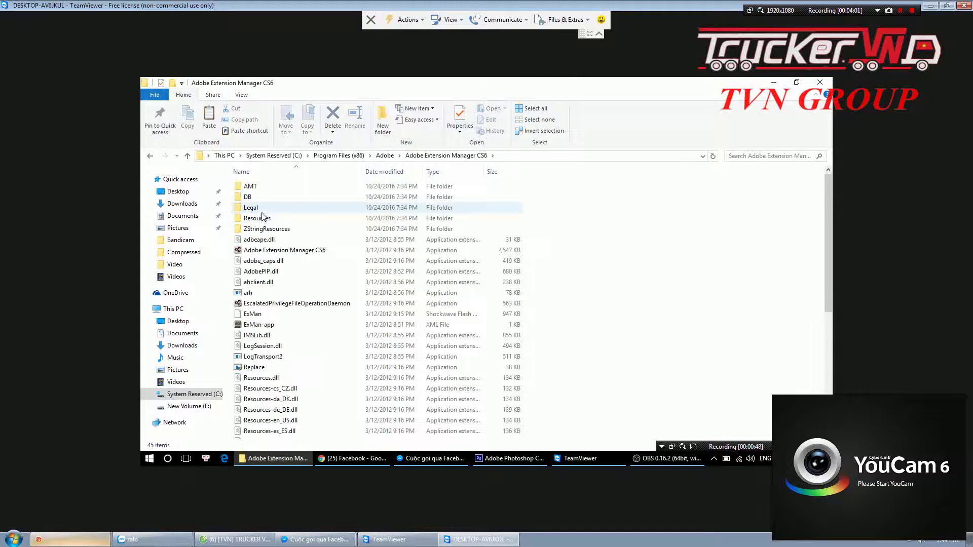
{"action": "key", "text": "alt+Up"}
{"action": "double_click", "coordinate": [264, 208]}
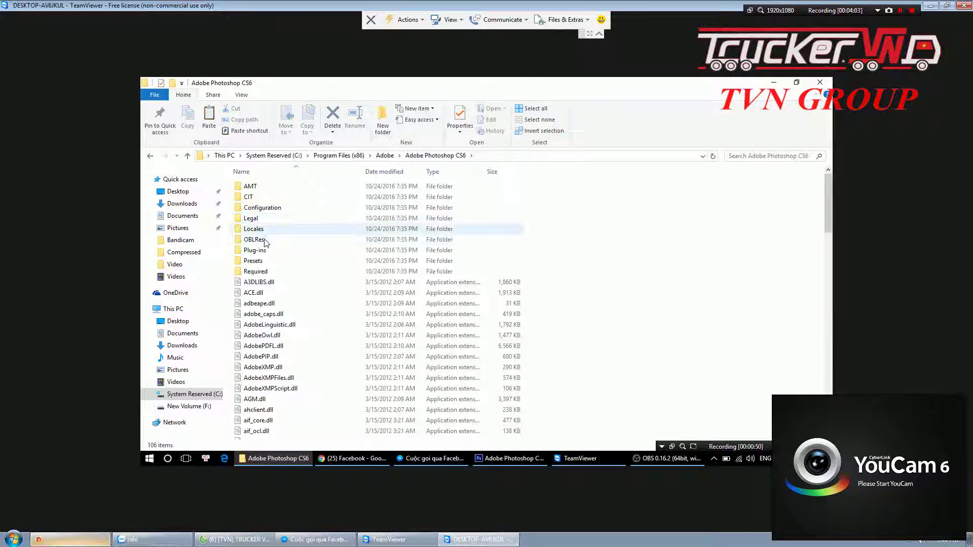
{"action": "double_click", "coordinate": [265, 250]}
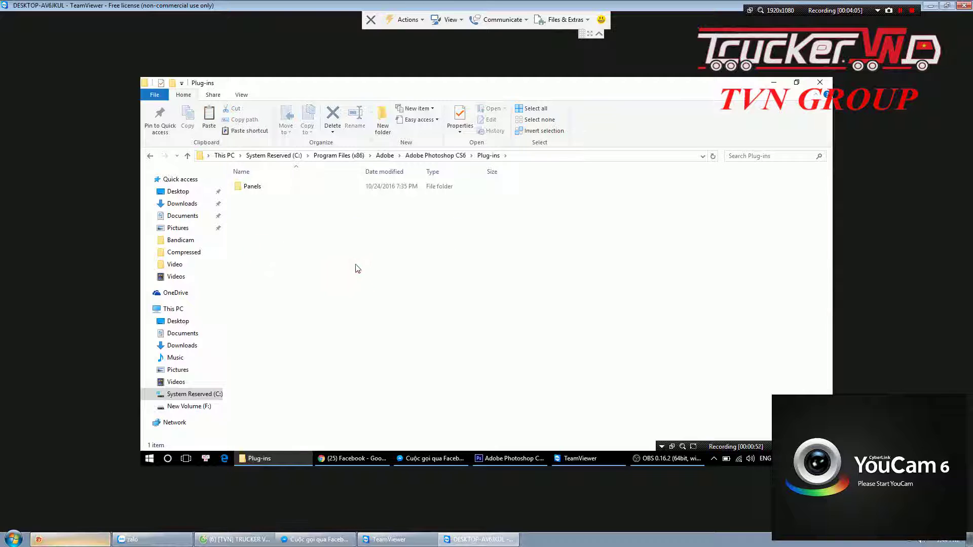
{"action": "key", "text": "ctrl+v"}
{"action": "left_click", "coordinate": [462, 202]}
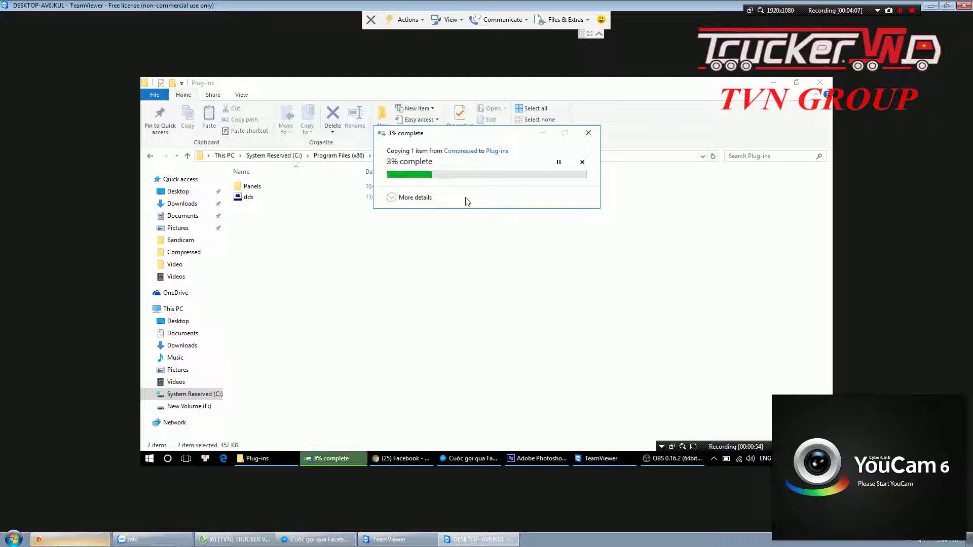
{"action": "key", "text": "BackSpace"}
{"action": "key", "text": "BackSpace"}
Browse Adobe Utilities - CS6 and the Downloads subfolders looking for the crack files
{"action": "double_click", "coordinate": [267, 218]}
{"action": "left_click", "coordinate": [273, 186]}
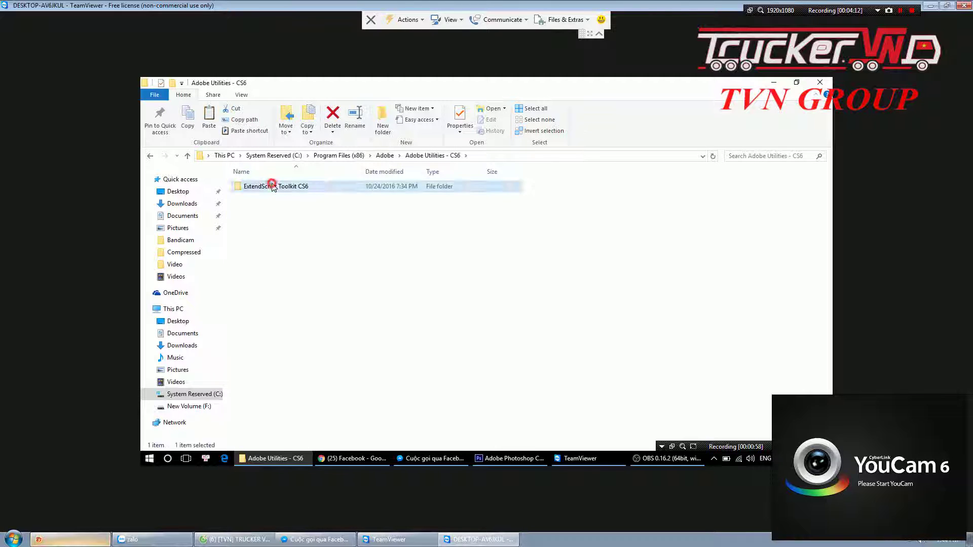
{"action": "double_click", "coordinate": [273, 186]}
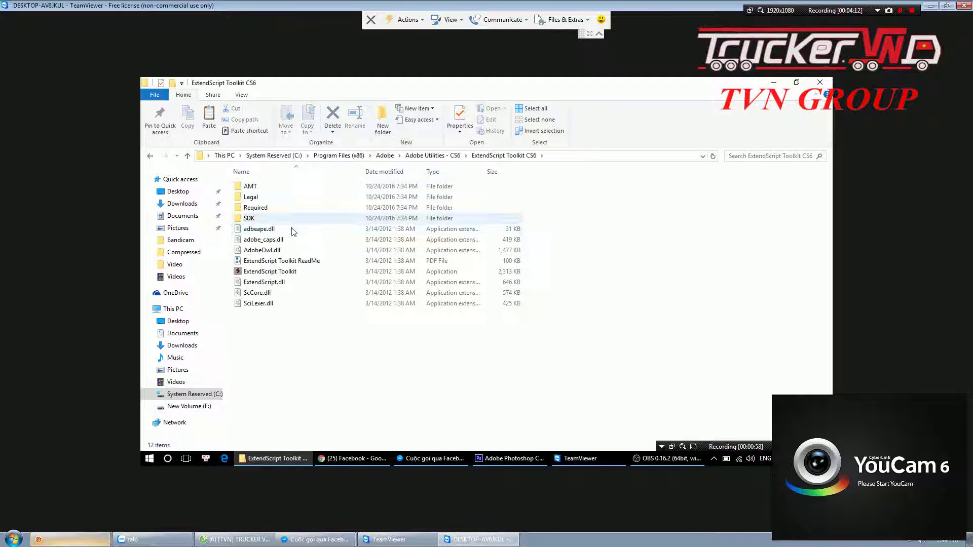
{"action": "left_click", "coordinate": [197, 208]}
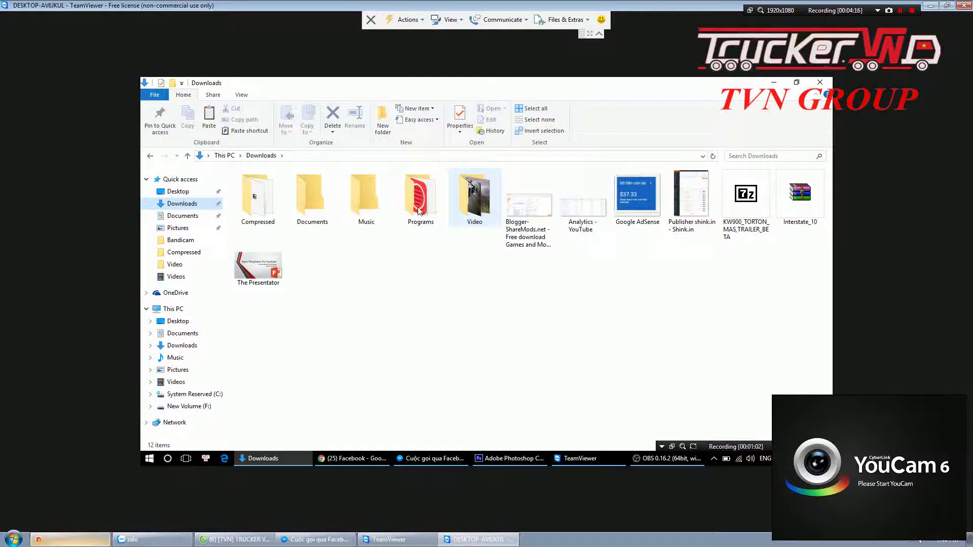
{"action": "mouse_move", "coordinate": [419, 199]}
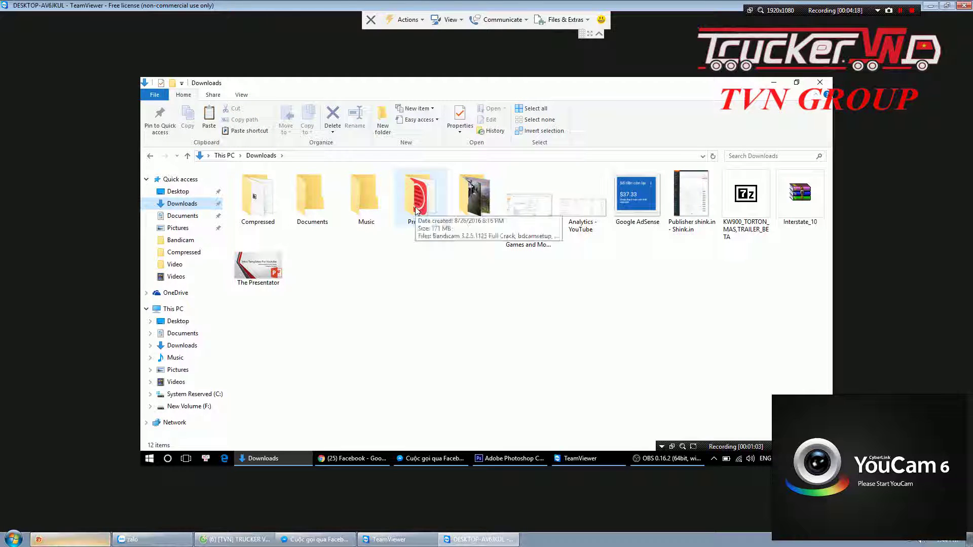
{"action": "double_click", "coordinate": [416, 210]}
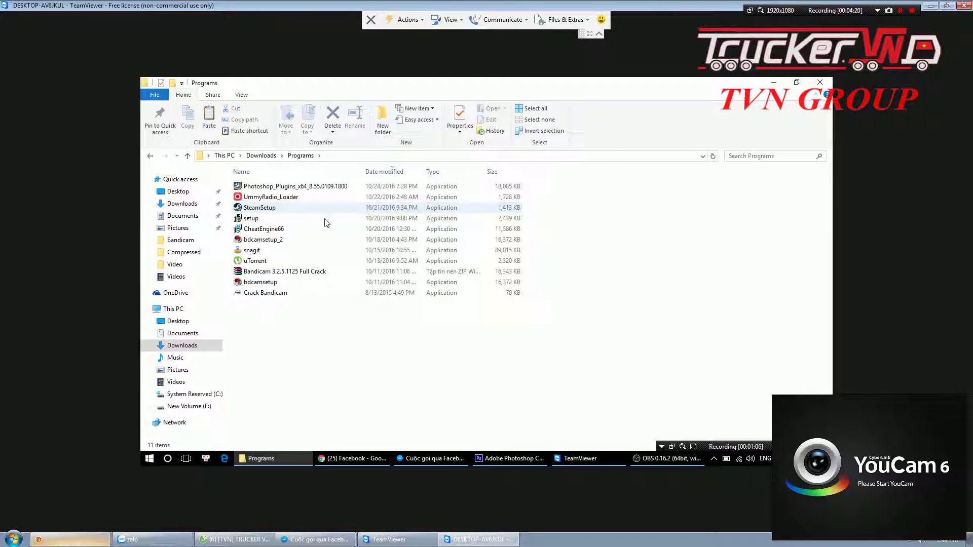
{"action": "key", "text": "alt+Left"}
{"action": "double_click", "coordinate": [372, 203]}
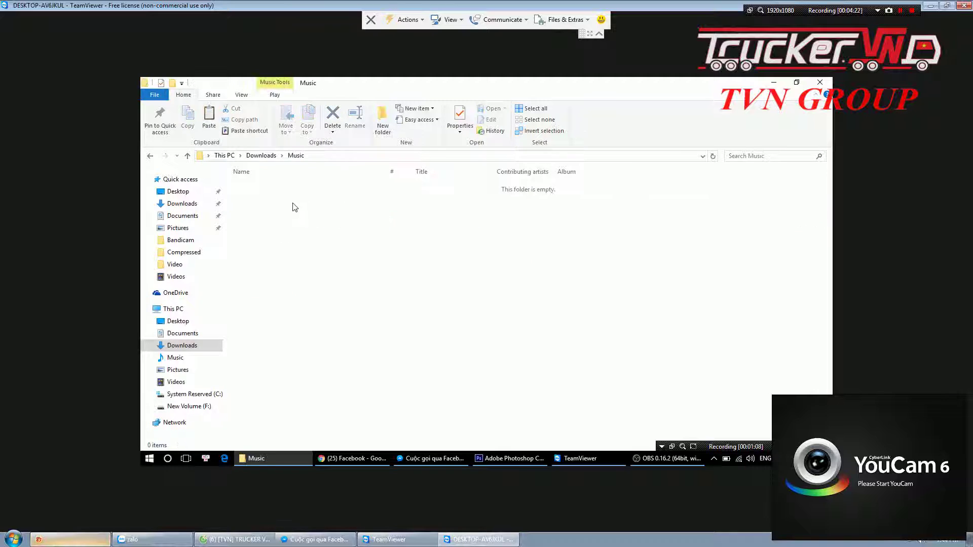
{"action": "key", "text": "alt+Left"}
Reach Compressed\Photoshop CS6 Full Crack\SinhVienIT.Net--Adobe Keygen CS6\amtlib.dll\64-bit, then go to the C: drive
{"action": "left_click", "coordinate": [315, 207]}
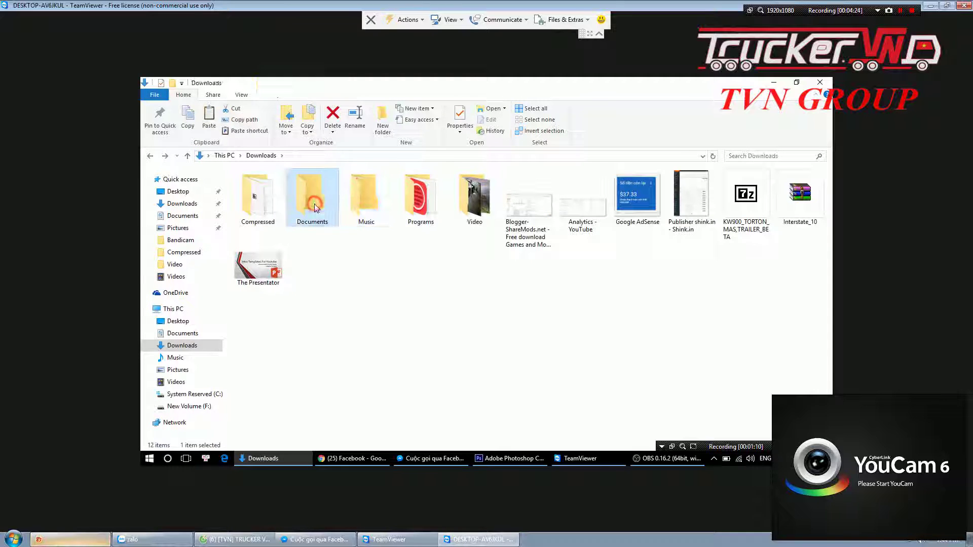
{"action": "left_click", "coordinate": [264, 213]}
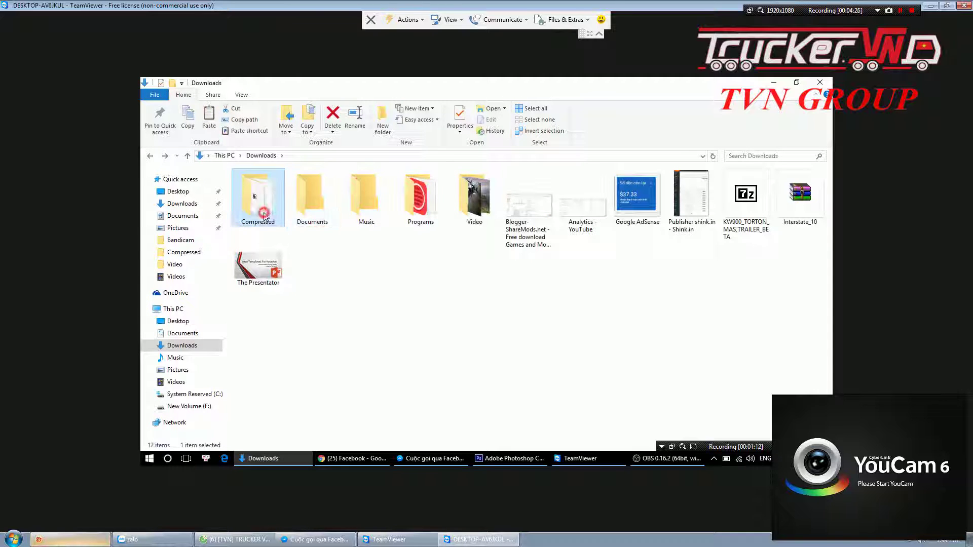
{"action": "double_click", "coordinate": [264, 216]}
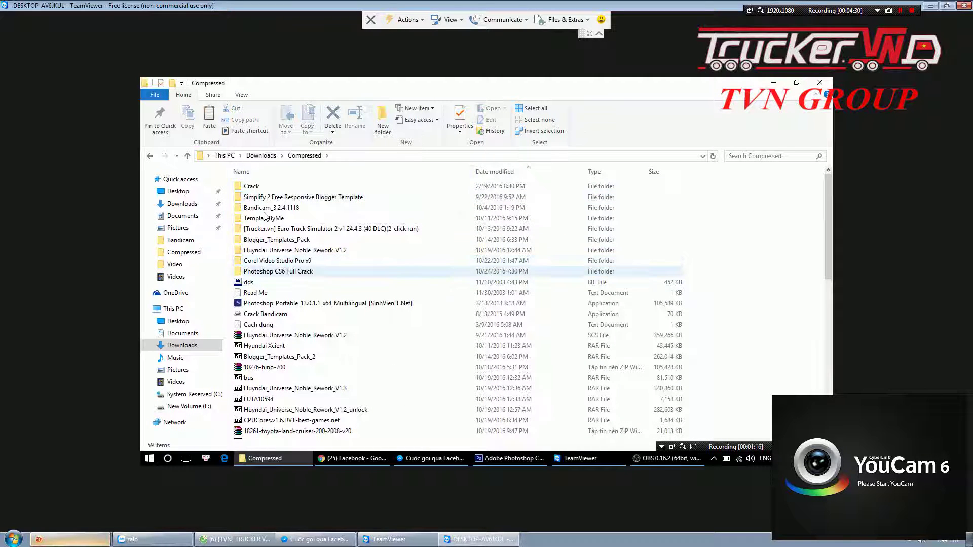
{"action": "double_click", "coordinate": [272, 261]}
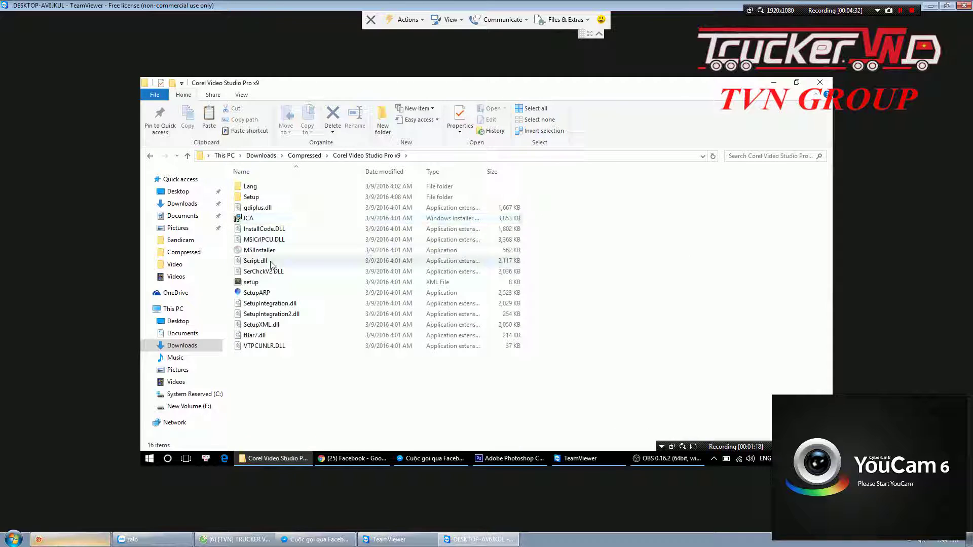
{"action": "key", "text": "alt+Left"}
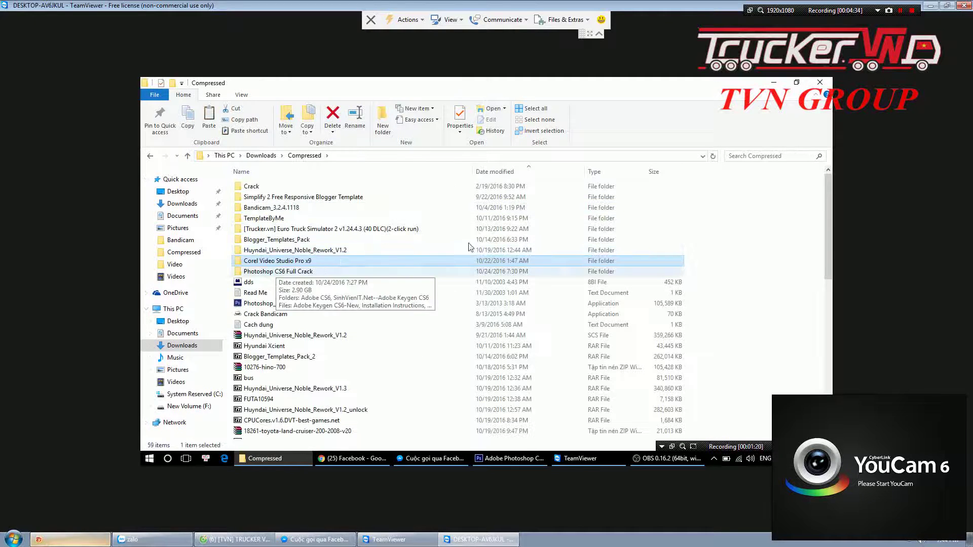
{"action": "double_click", "coordinate": [276, 265]}
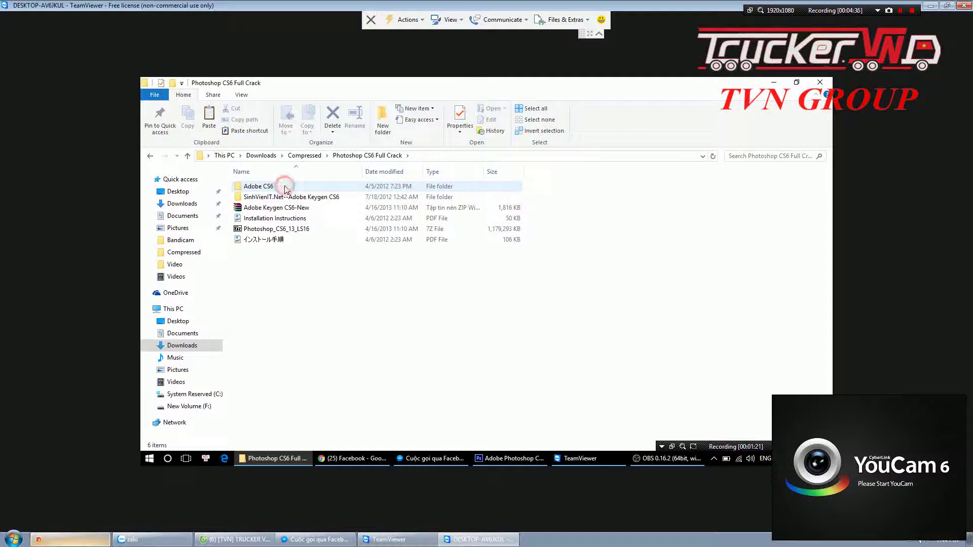
{"action": "double_click", "coordinate": [286, 197]}
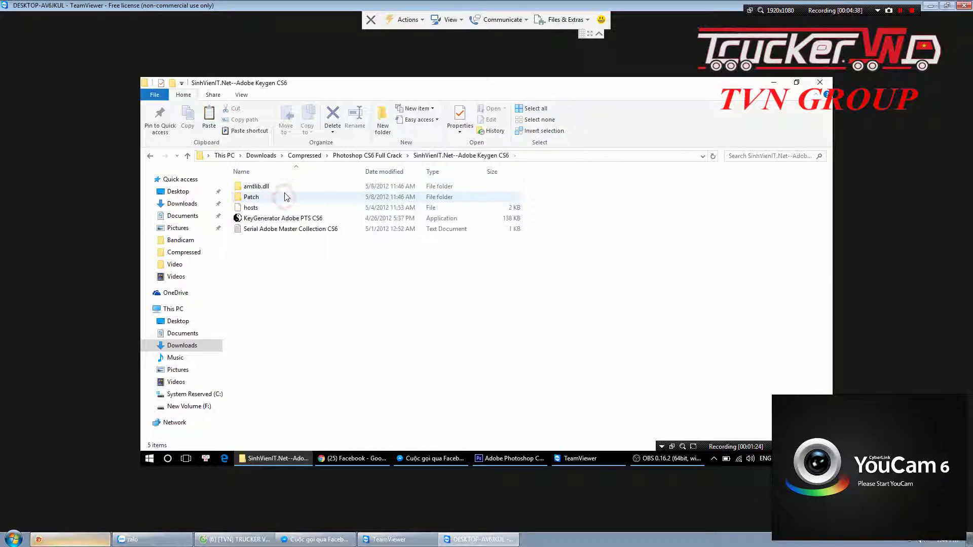
{"action": "double_click", "coordinate": [263, 187]}
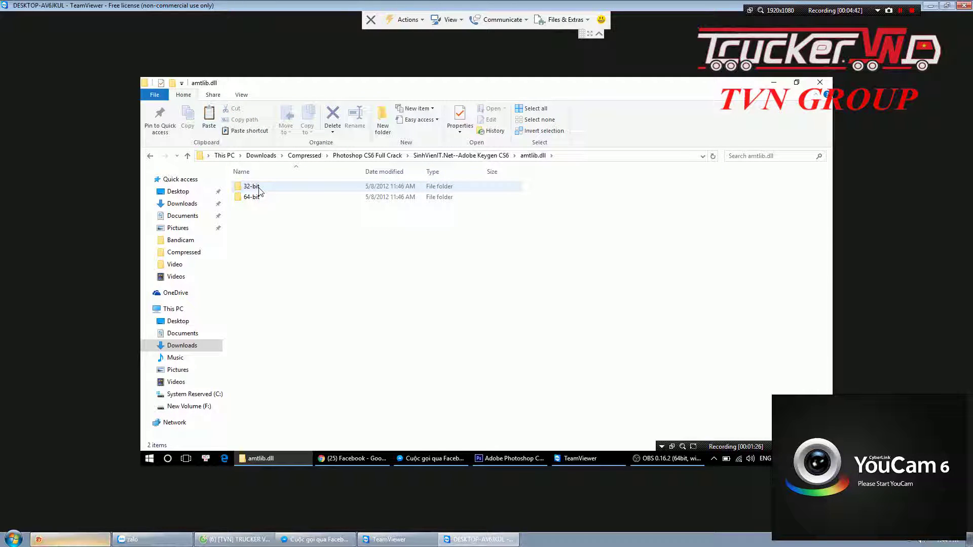
{"action": "double_click", "coordinate": [261, 196]}
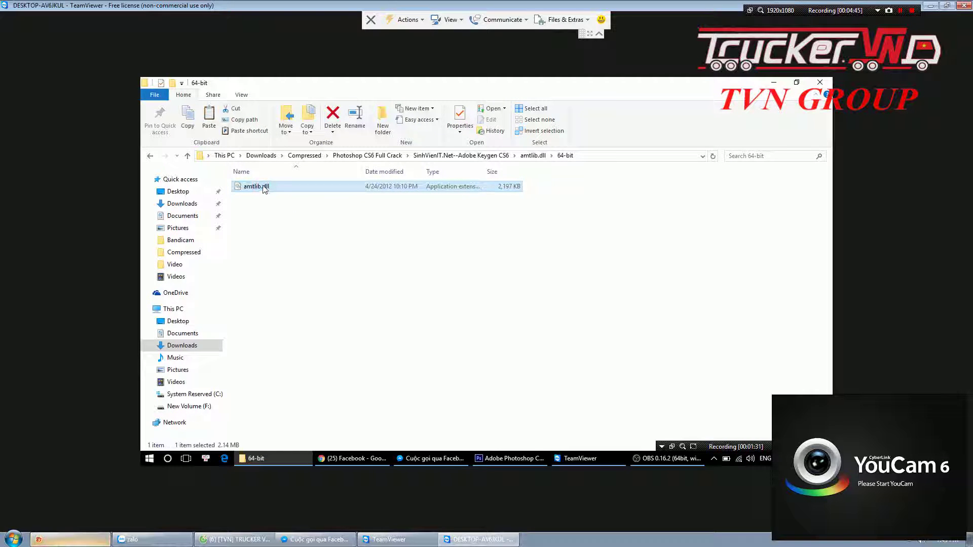
{"action": "left_click", "coordinate": [178, 397]}
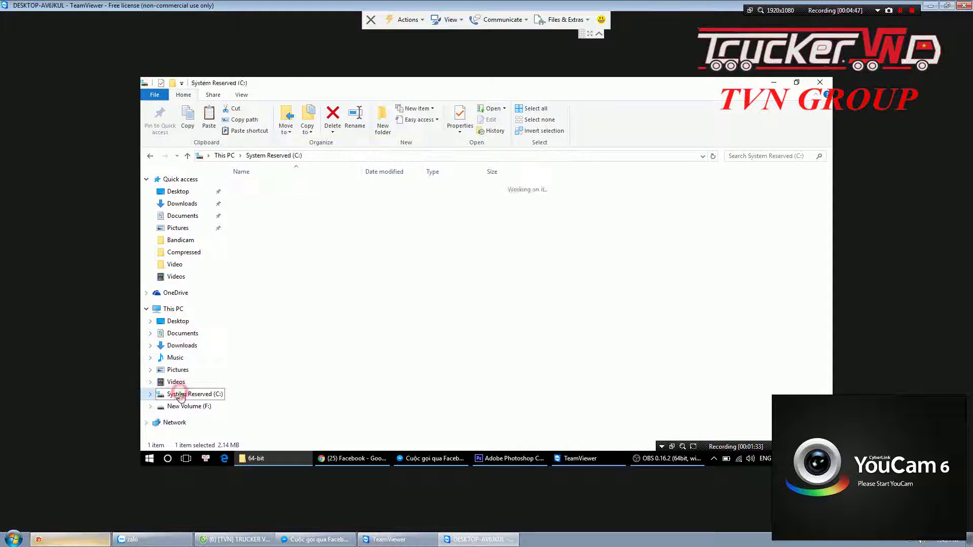
Replace amtlib.dll in C:\Program Files (x86)\Adobe\Adobe Bridge CS6 with the 64-bit copy
{"action": "double_click", "coordinate": [269, 261]}
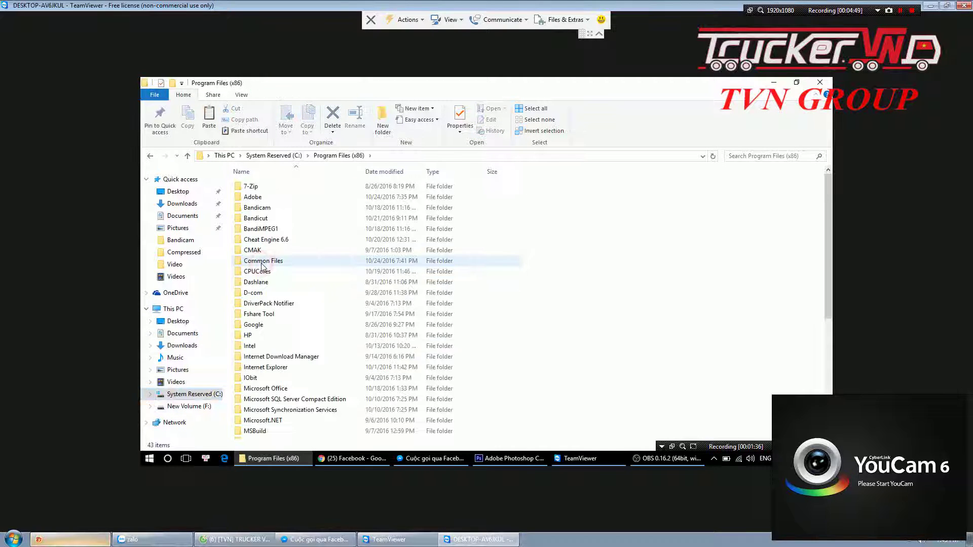
{"action": "double_click", "coordinate": [268, 196]}
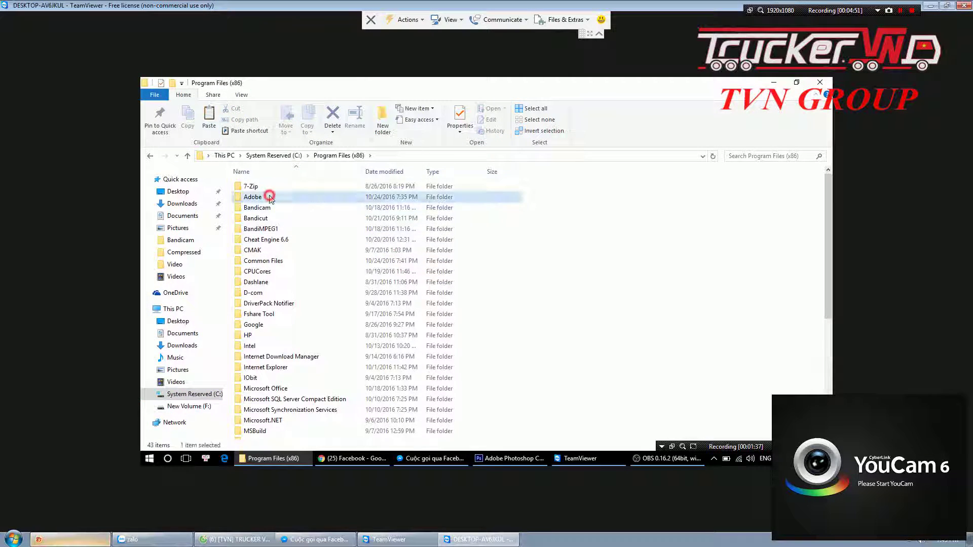
{"action": "left_click", "coordinate": [276, 187]}
{"action": "double_click", "coordinate": [277, 187]}
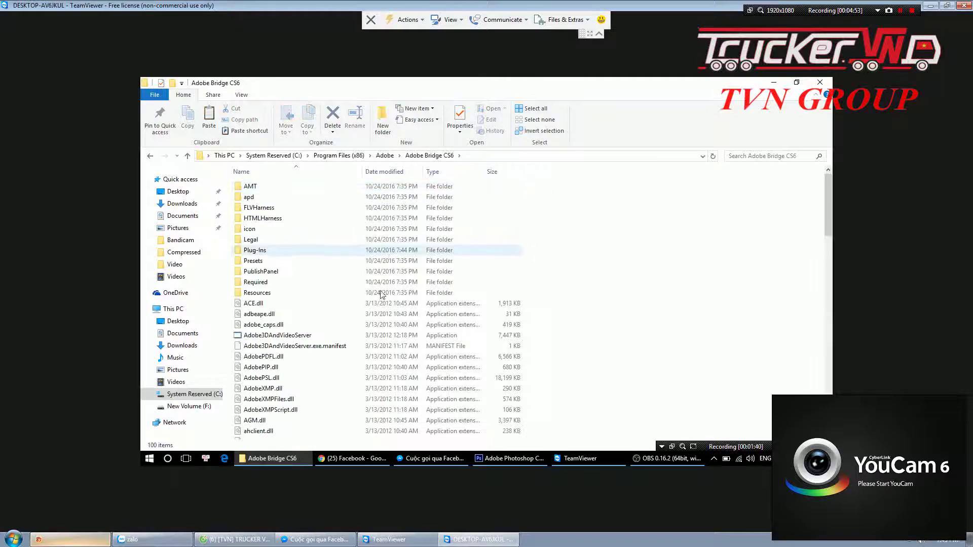
{"action": "scroll", "coordinate": [257, 277], "scroll_direction": "down", "scroll_amount": 1}
{"action": "scroll", "coordinate": [269, 310], "scroll_direction": "down", "scroll_amount": 1}
{"action": "scroll", "coordinate": [330, 311], "scroll_direction": "down", "scroll_amount": 1}
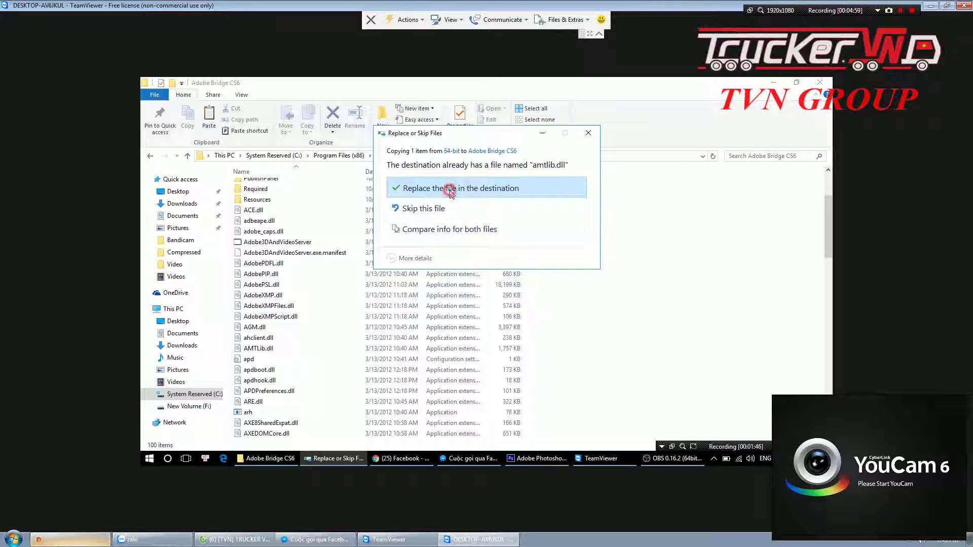
{"action": "left_click", "coordinate": [481, 187]}
{"action": "left_click", "coordinate": [463, 201]}
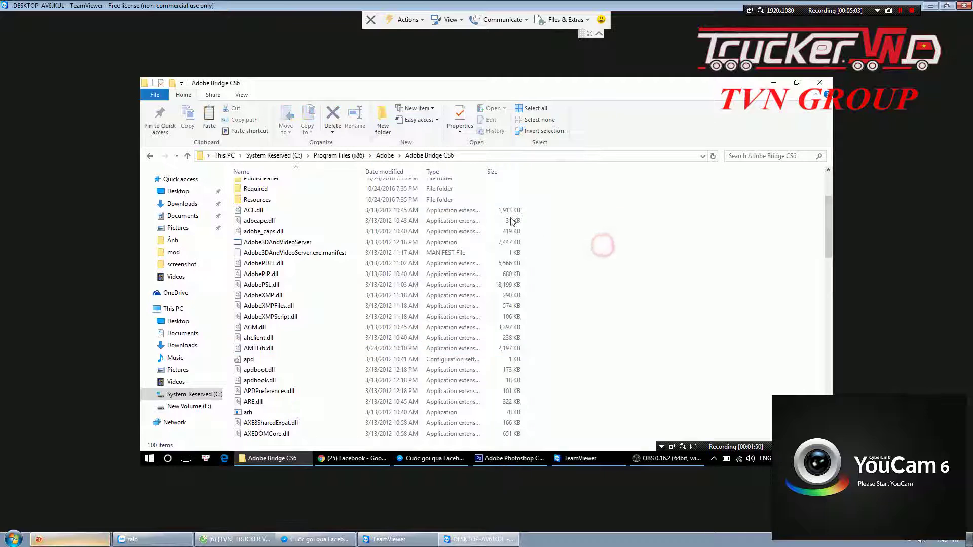
{"action": "key", "text": "alt+Up"}
Paste amtlib.dll into the Adobe Extension Manager CS6 folder, approving the admin prompt
{"action": "double_click", "coordinate": [257, 197]}
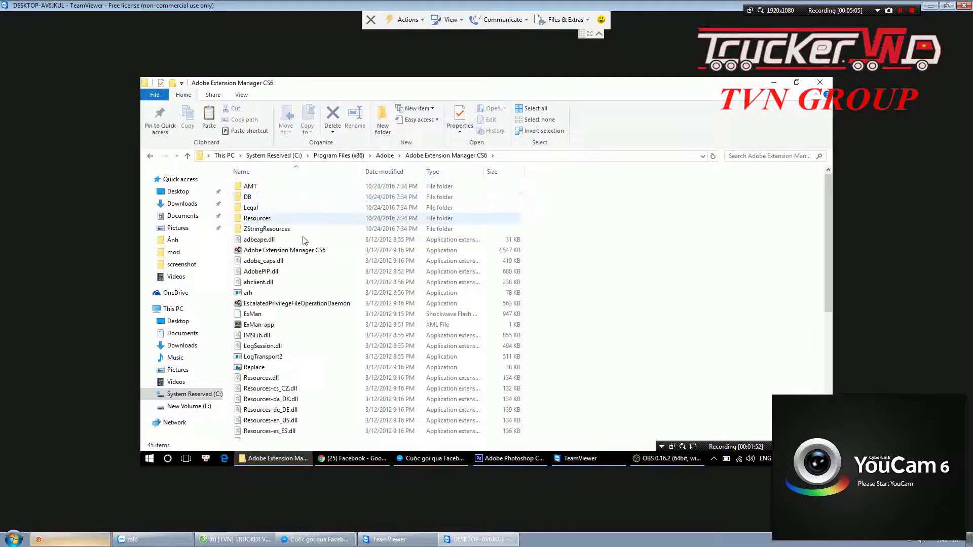
{"action": "left_click", "coordinate": [666, 302]}
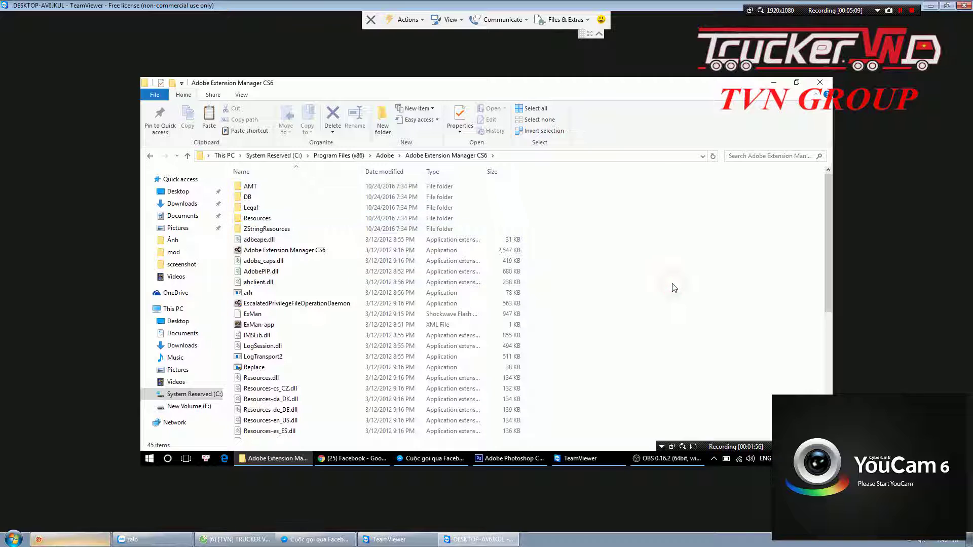
{"action": "key", "text": "ctrl+v"}
{"action": "left_click", "coordinate": [467, 202]}
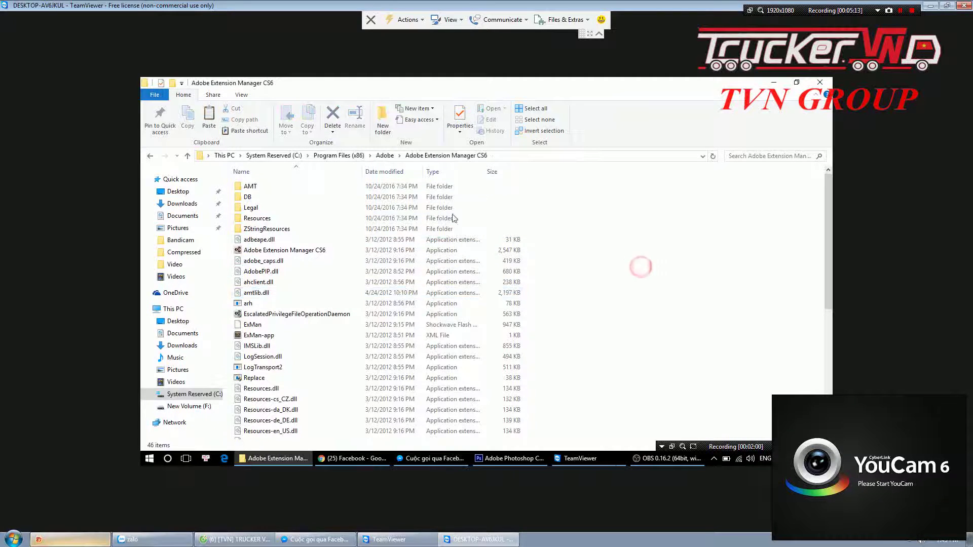
{"action": "key", "text": "alt+Up"}
Replace amtlib.dll in the Adobe Photoshop CS6 folder with the 64-bit copy
{"action": "double_click", "coordinate": [254, 207]}
{"action": "left_click", "coordinate": [598, 267]}
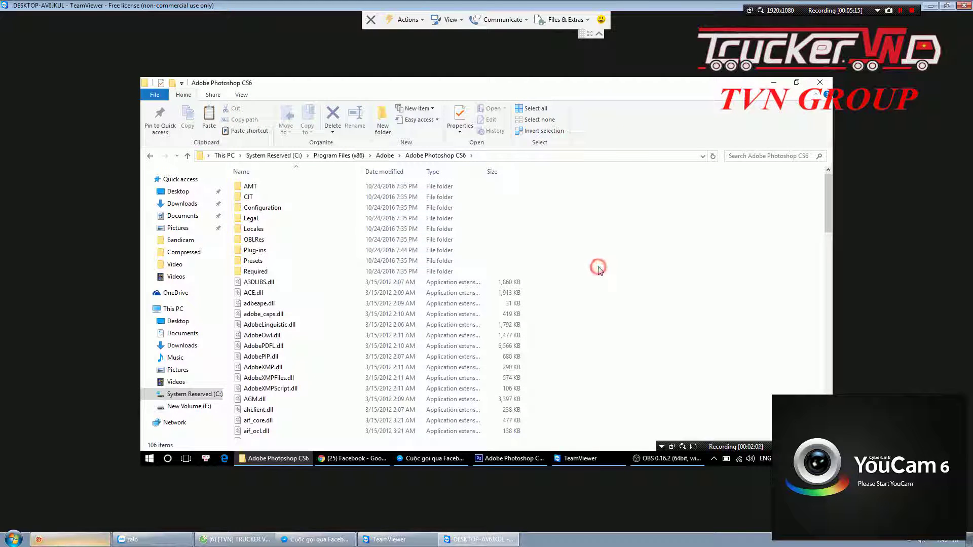
{"action": "key", "text": "ctrl+v"}
{"action": "left_click", "coordinate": [421, 188]}
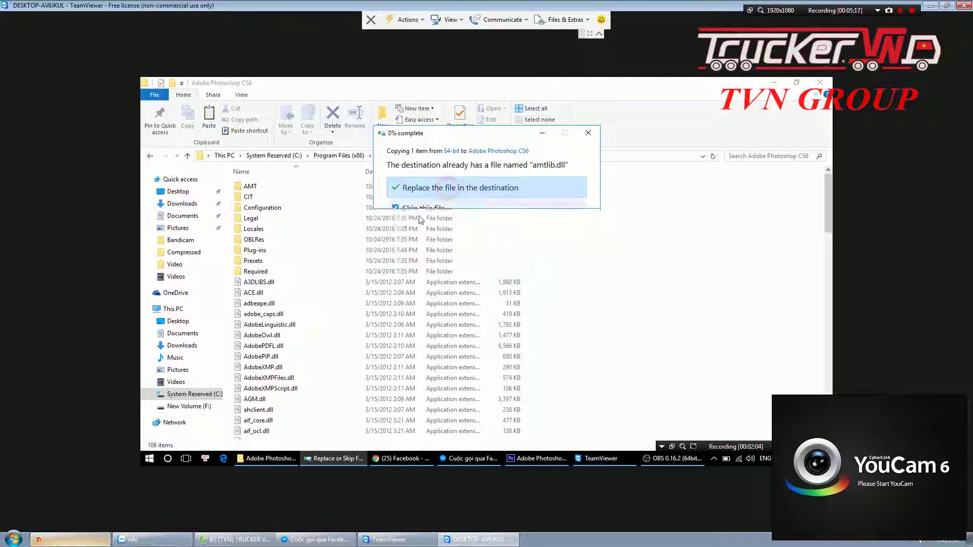
{"action": "left_click", "coordinate": [459, 202]}
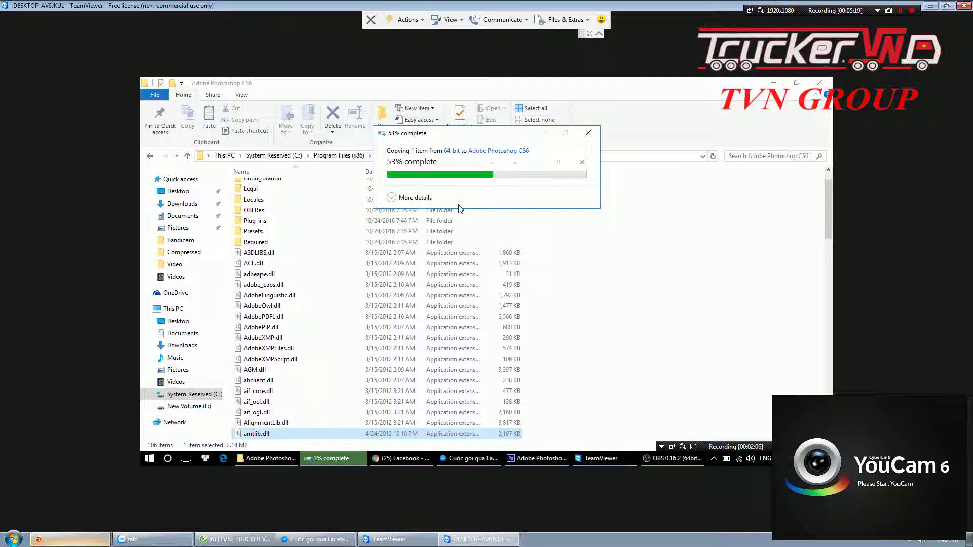
{"action": "key", "text": "alt+Left"}
Open Adobe Utilities - CS6, then move on to the Downloads folder
{"action": "double_click", "coordinate": [263, 219]}
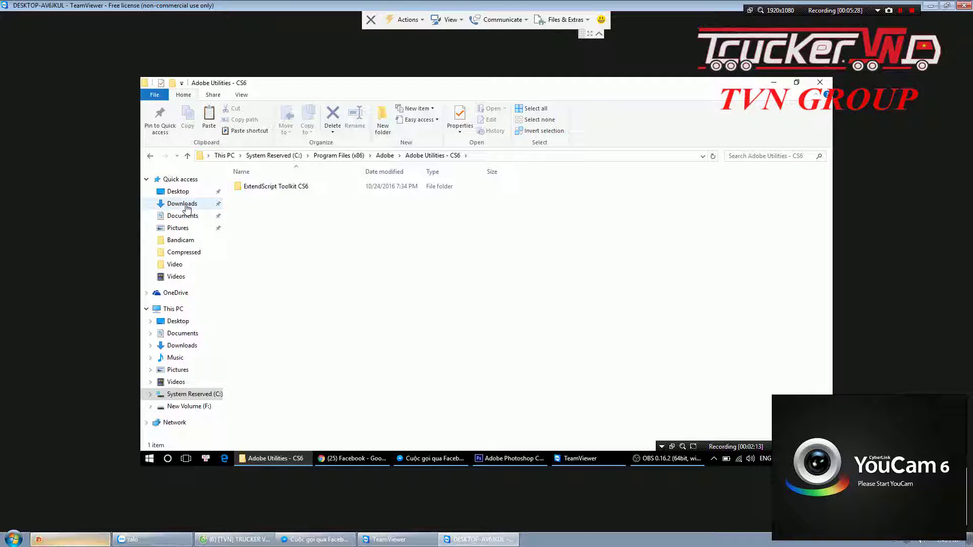
{"action": "left_click", "coordinate": [774, 82]}
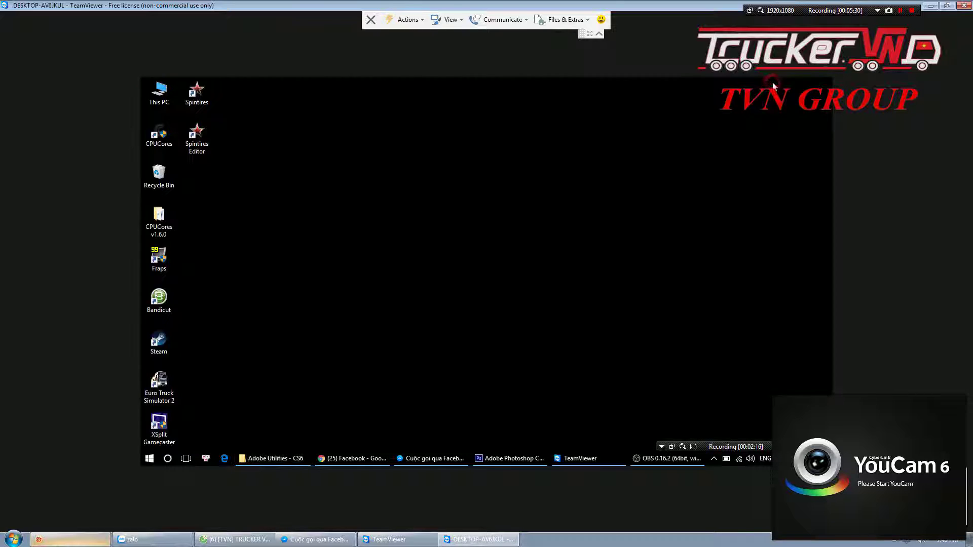
{"action": "left_click", "coordinate": [260, 457]}
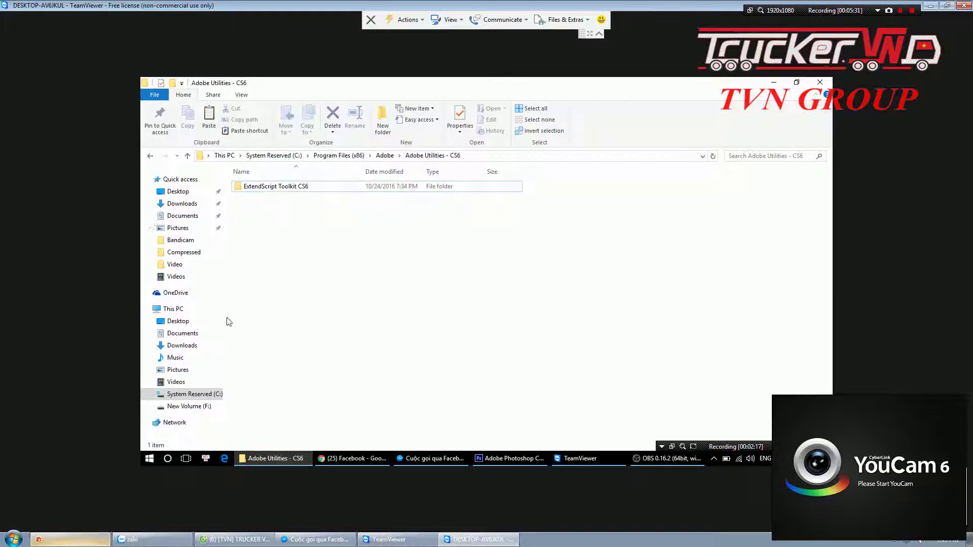
{"action": "left_click", "coordinate": [182, 192]}
{"action": "left_click", "coordinate": [205, 204]}
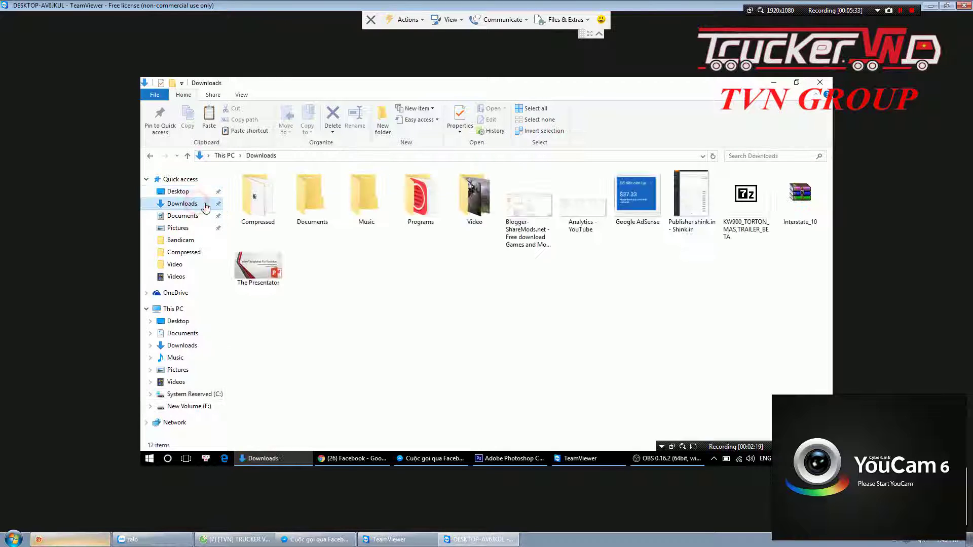
Browse Downloads\Compressed and peek into the Huyndai_Universe_Noble_Rework_V1.2 folder's vehicle subfolder
{"action": "double_click", "coordinate": [323, 205]}
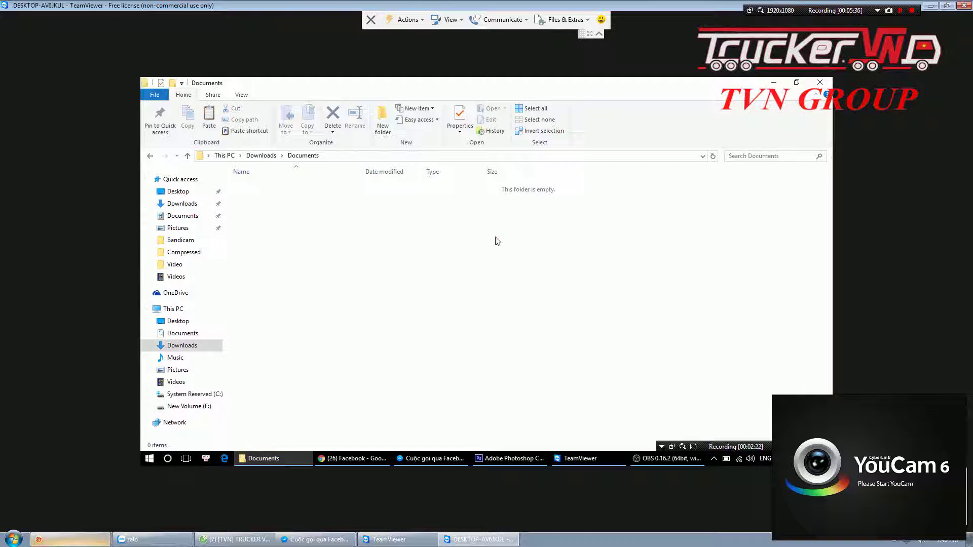
{"action": "key", "text": "BackSpace"}
{"action": "double_click", "coordinate": [258, 203]}
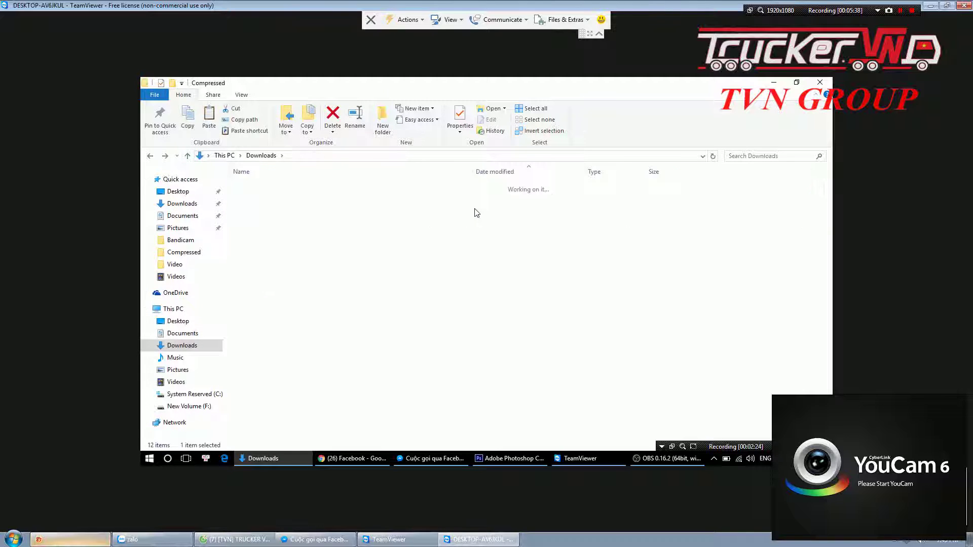
{"action": "scroll", "coordinate": [476, 213], "scroll_direction": "down", "scroll_amount": 5}
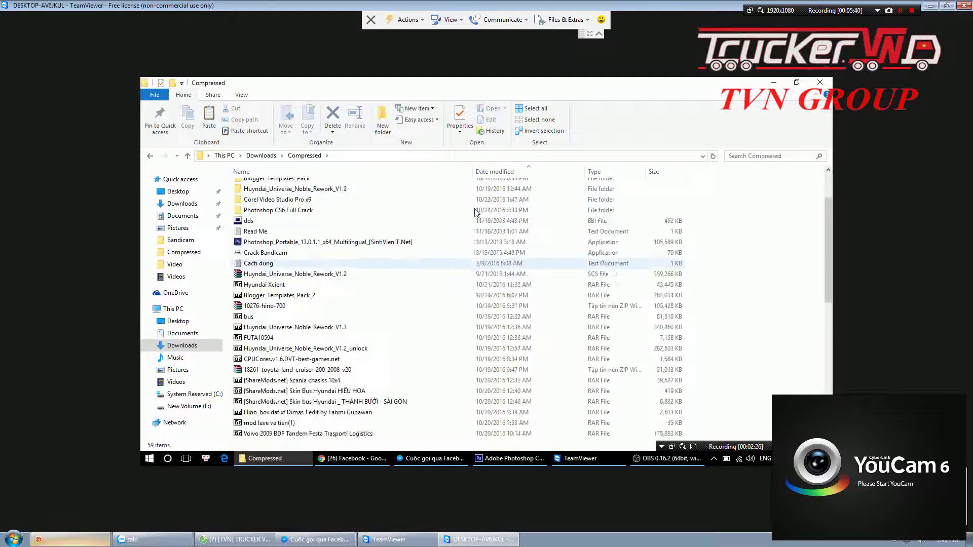
{"action": "scroll", "coordinate": [374, 221], "scroll_direction": "down", "scroll_amount": 7}
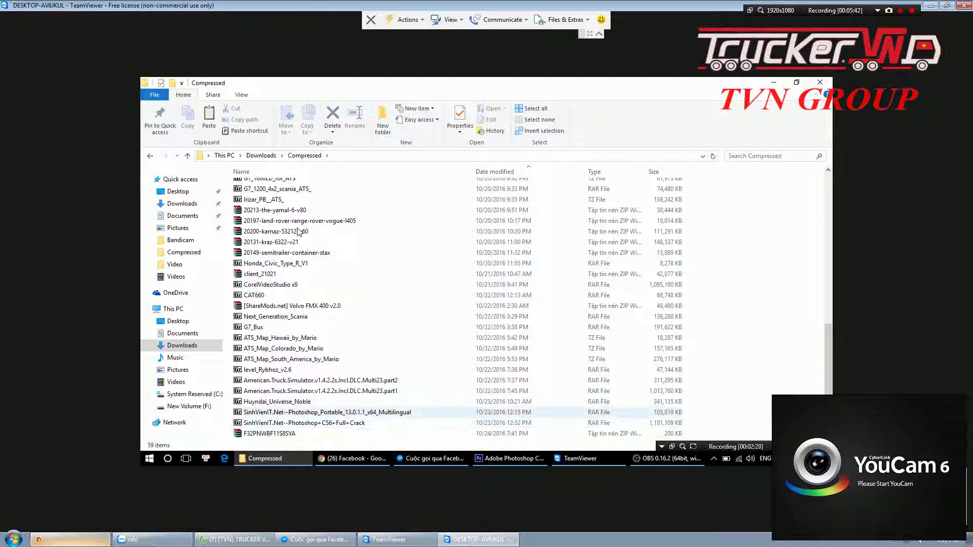
{"action": "scroll", "coordinate": [298, 231], "scroll_direction": "up", "scroll_amount": 8}
{"action": "scroll", "coordinate": [289, 243], "scroll_direction": "up", "scroll_amount": 4}
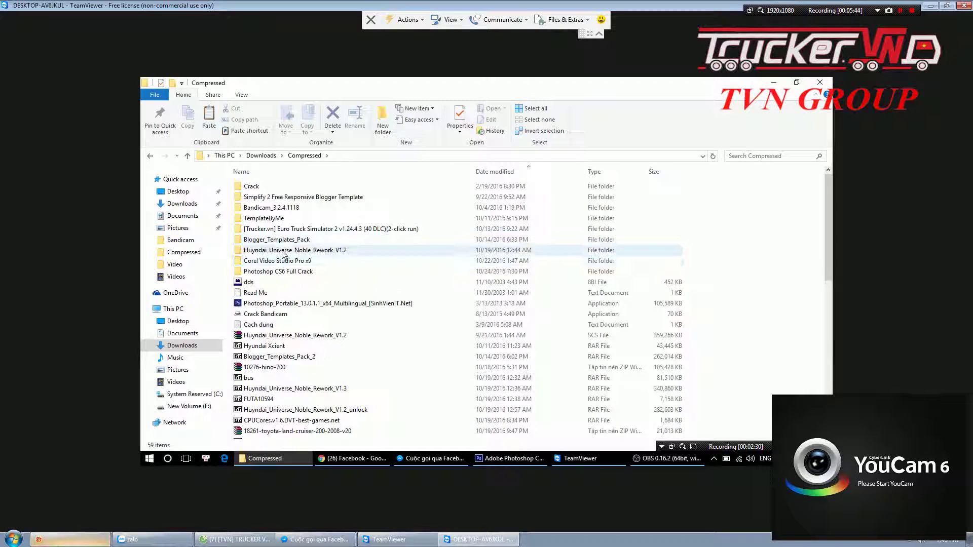
{"action": "double_click", "coordinate": [282, 250]}
{"action": "double_click", "coordinate": [256, 187]}
{"action": "key", "text": "alt+Left"}
{"action": "key", "text": "alt+Left"}
Open Huyndai_Universe_Noble_Rework_V1.2.scs in WinRAR and minimize the Compressed window
{"action": "scroll", "coordinate": [284, 332], "scroll_direction": "down", "scroll_amount": 3}
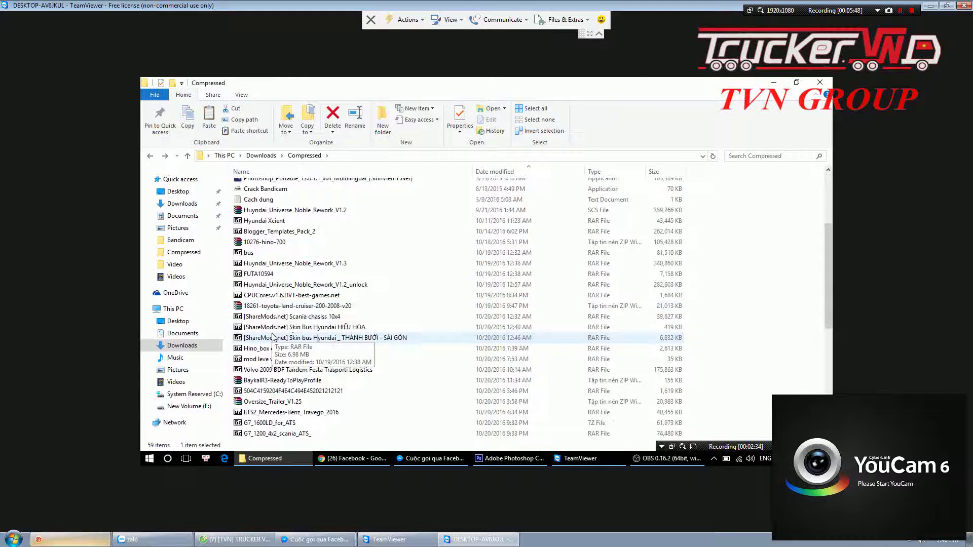
{"action": "scroll", "coordinate": [290, 329], "scroll_direction": "down", "scroll_amount": 2}
{"action": "scroll", "coordinate": [291, 329], "scroll_direction": "down", "scroll_amount": 2}
{"action": "scroll", "coordinate": [290, 330], "scroll_direction": "down", "scroll_amount": 2}
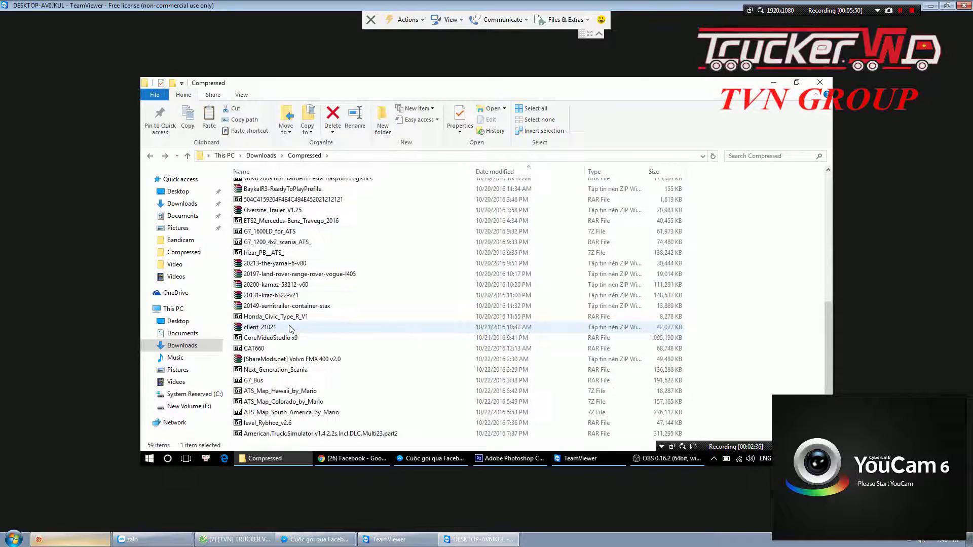
{"action": "scroll", "coordinate": [290, 330], "scroll_direction": "down", "scroll_amount": 2}
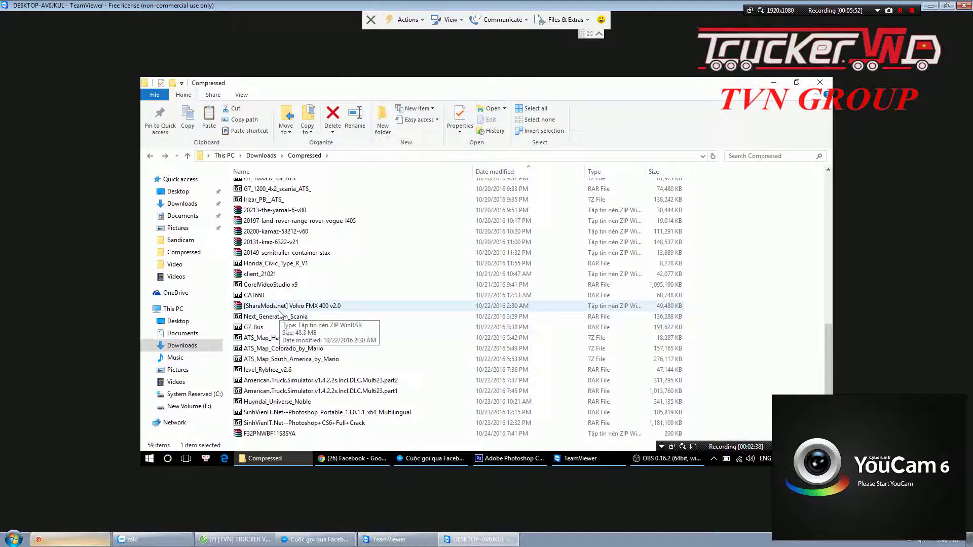
{"action": "scroll", "coordinate": [282, 292], "scroll_direction": "up", "scroll_amount": 6}
{"action": "scroll", "coordinate": [281, 292], "scroll_direction": "up", "scroll_amount": 2}
{"action": "double_click", "coordinate": [306, 215]}
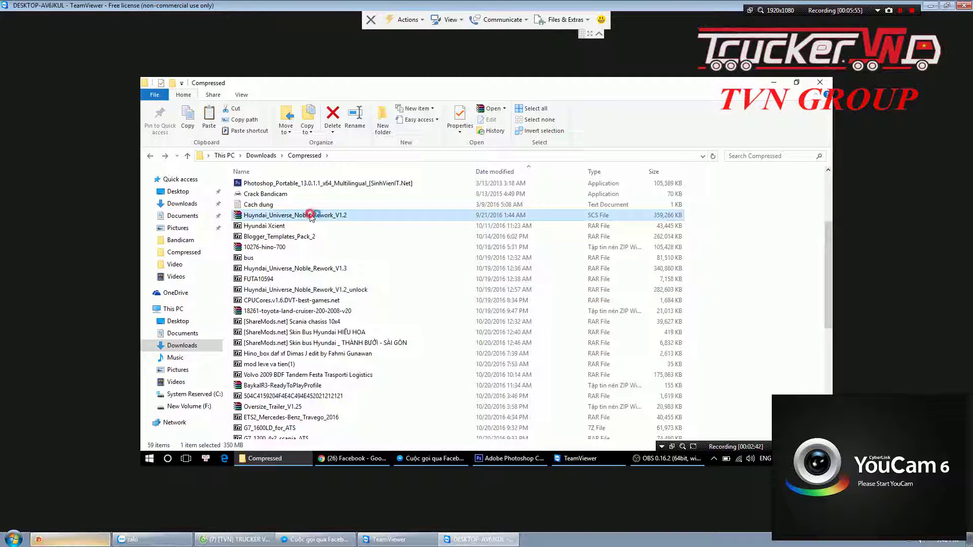
{"action": "left_click", "coordinate": [774, 83]}
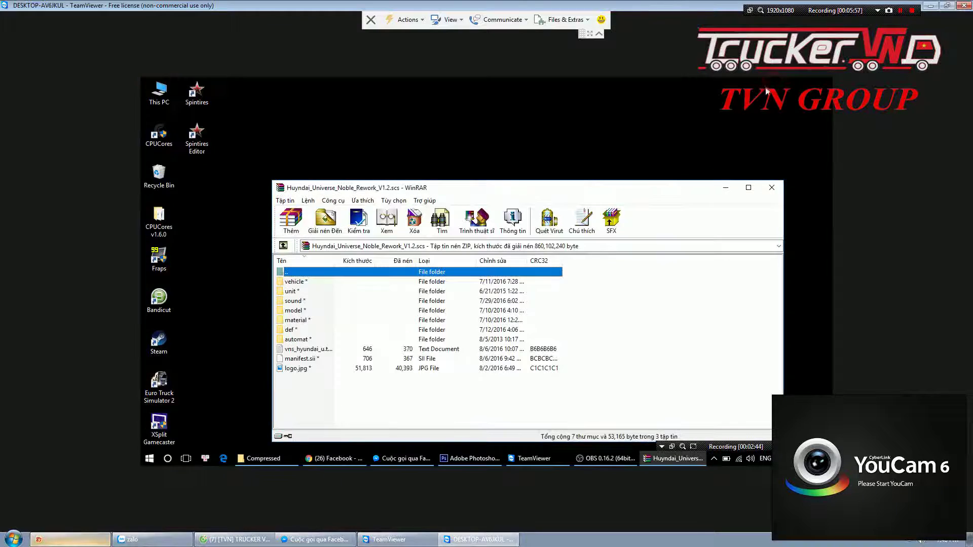
Make the WinRAR archive window taller and locate FUTA10594 in the Compressed folder
{"action": "left_click_drag", "start_coordinate": [486, 175], "coordinate": [547, 163]}
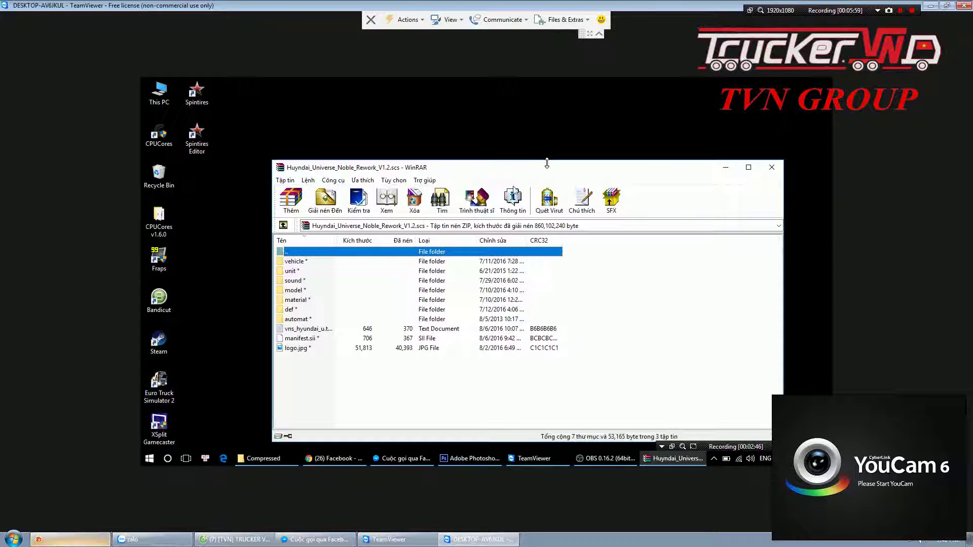
{"action": "left_click", "coordinate": [294, 319]}
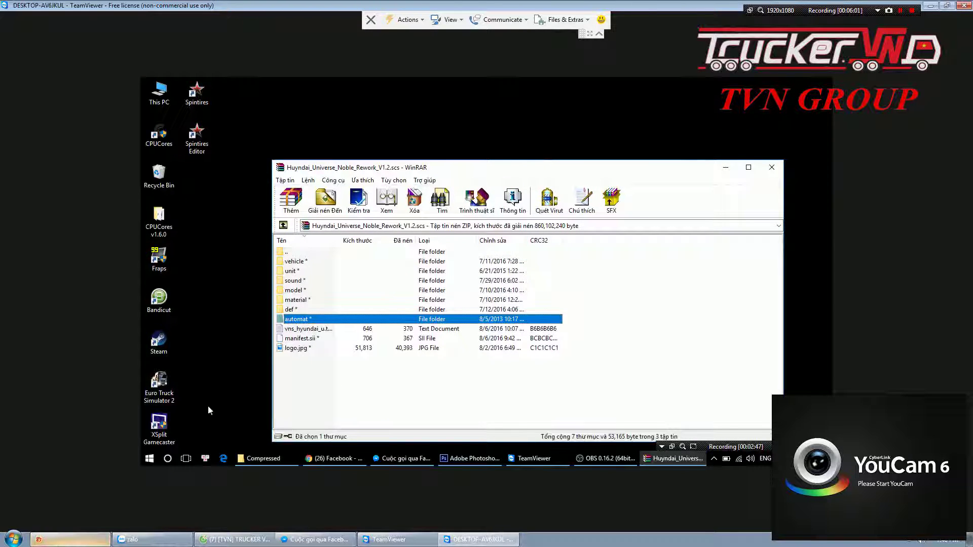
{"action": "left_click", "coordinate": [261, 458]}
{"action": "scroll", "coordinate": [288, 350], "scroll_direction": "up", "scroll_amount": 7}
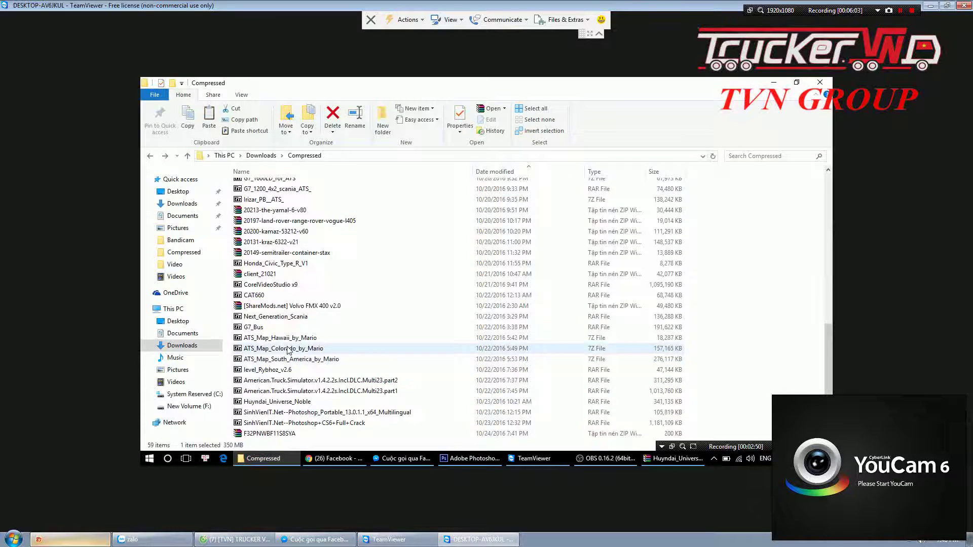
{"action": "scroll", "coordinate": [288, 349], "scroll_direction": "up", "scroll_amount": 10}
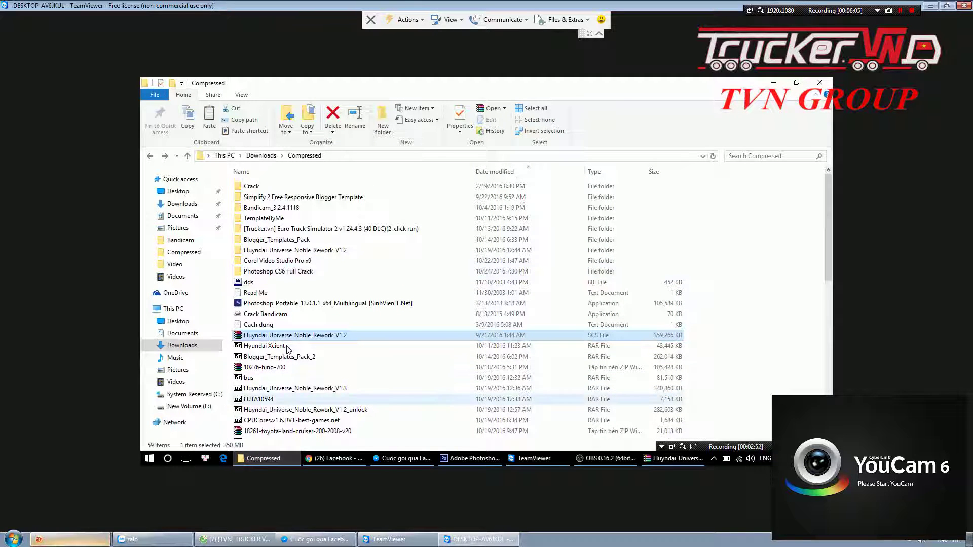
{"action": "key", "text": "f"}
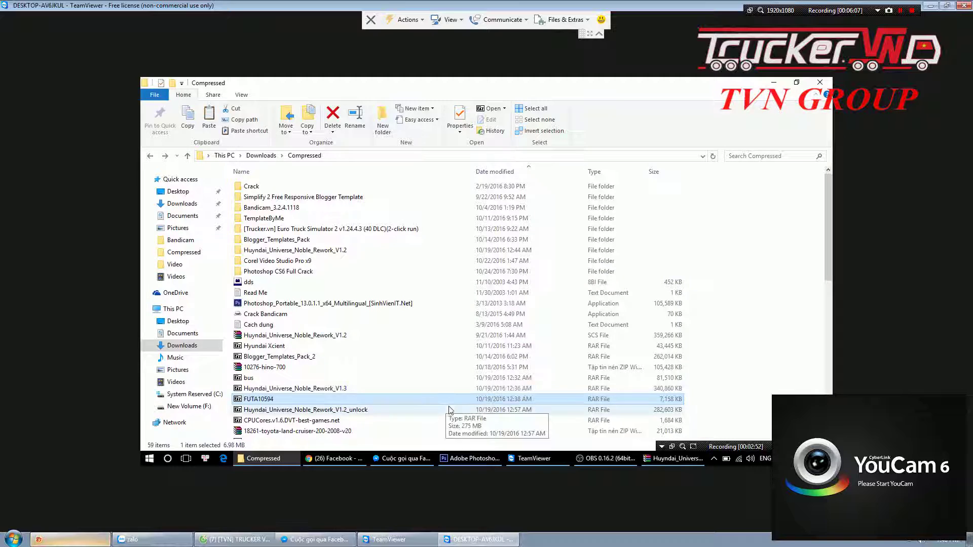
{"action": "right_click", "coordinate": [444, 404]}
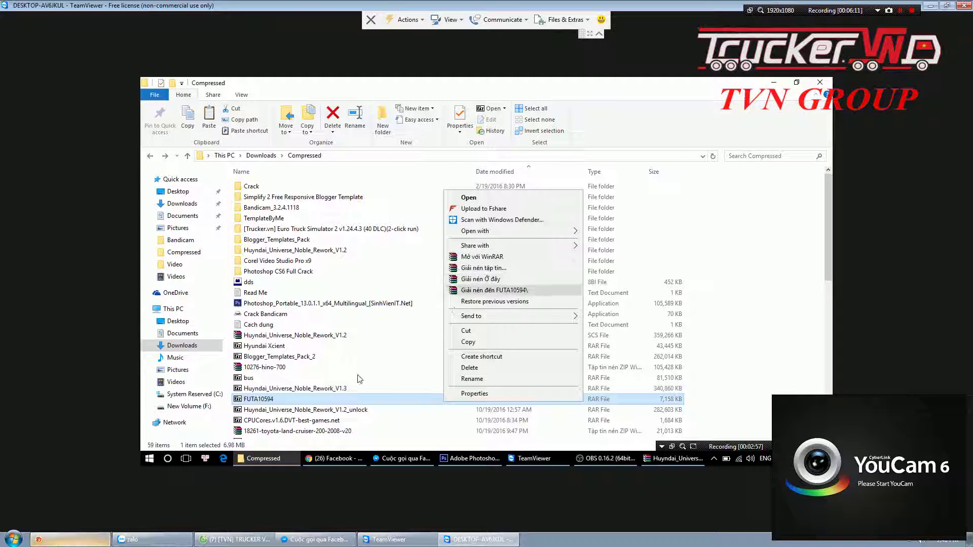
{"action": "left_click", "coordinate": [343, 403]}
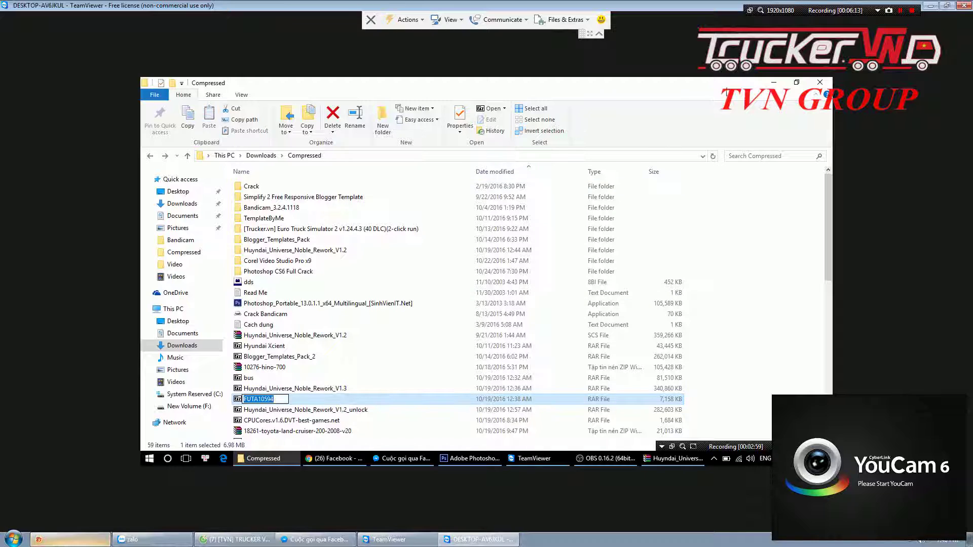
{"action": "left_click", "coordinate": [775, 83]}
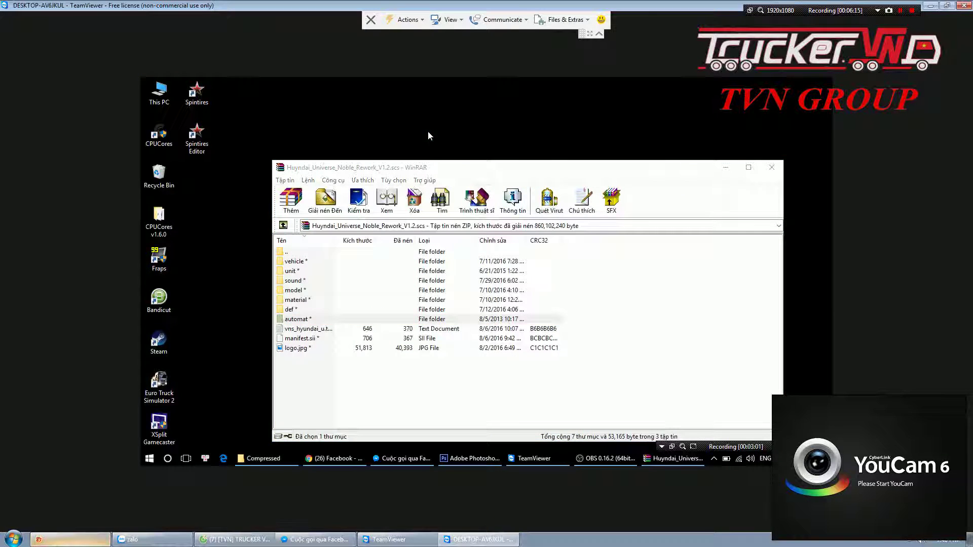
Copy the FUTA10594 archive from the Compressed folder, then return to the desktop
{"action": "right_click", "coordinate": [213, 181]}
{"action": "left_click", "coordinate": [226, 368]}
{"action": "left_click", "coordinate": [264, 458]}
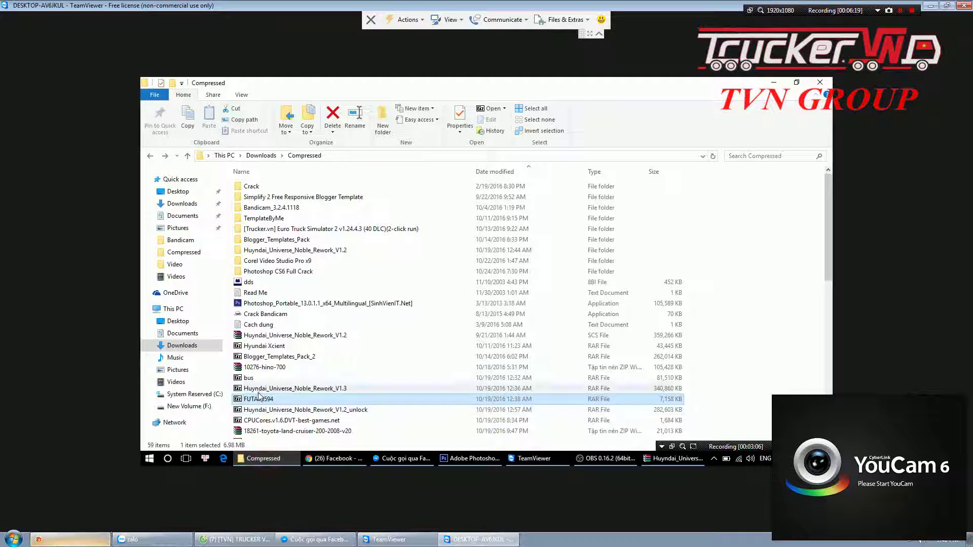
{"action": "right_click", "coordinate": [257, 399]}
{"action": "left_click", "coordinate": [284, 337]}
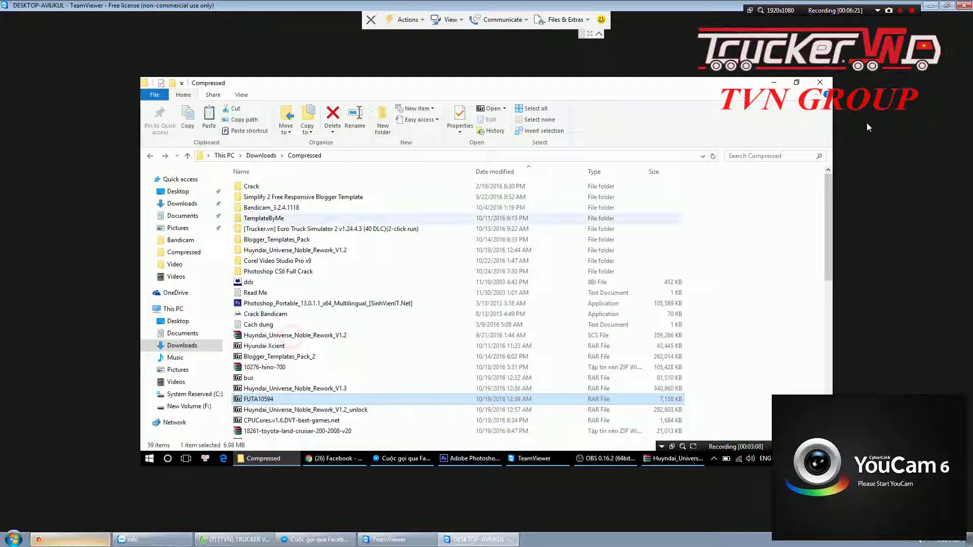
{"action": "left_click", "coordinate": [774, 82]}
{"action": "left_click", "coordinate": [233, 239]}
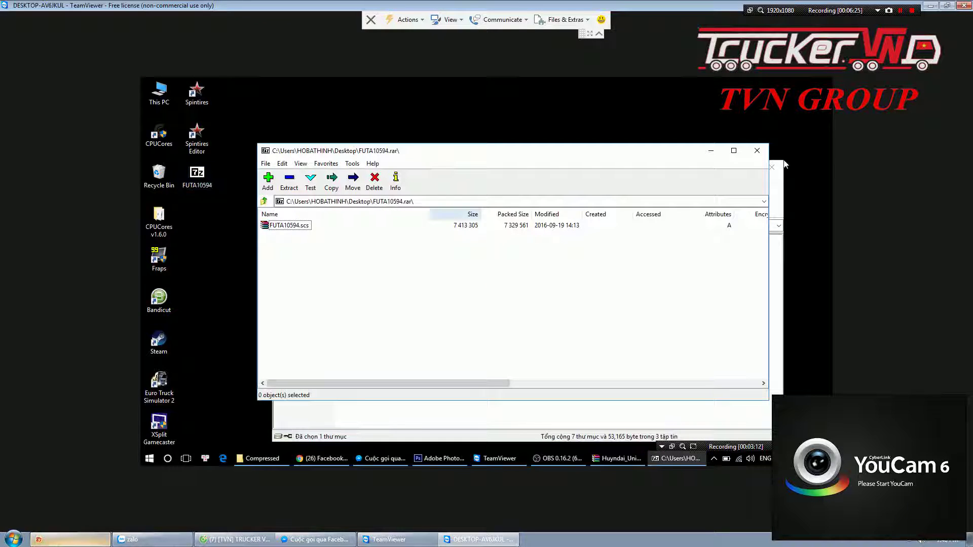
Open FUTA10594.scs inside the rar and browse to vehicle\truck\upgrade\paintjob
{"action": "right_click", "coordinate": [297, 226]}
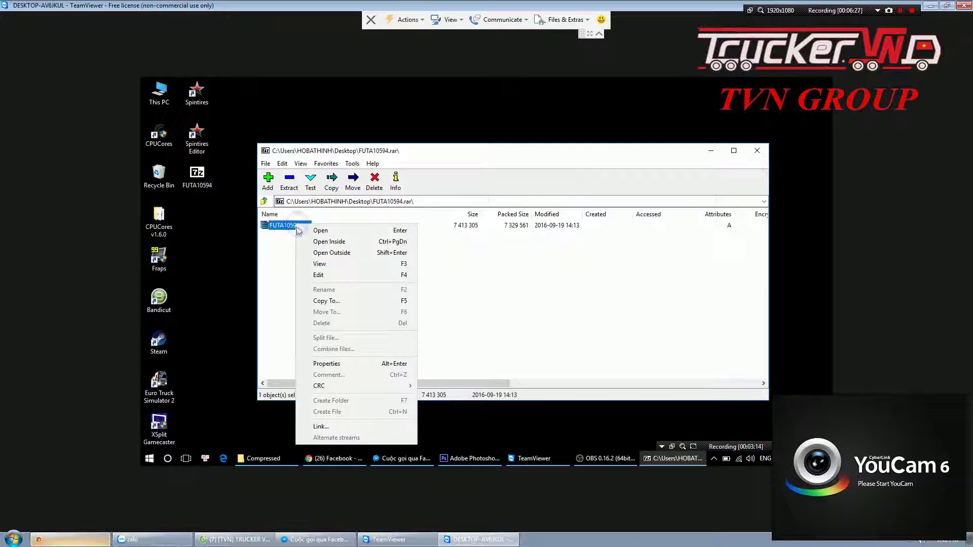
{"action": "left_click", "coordinate": [326, 262]}
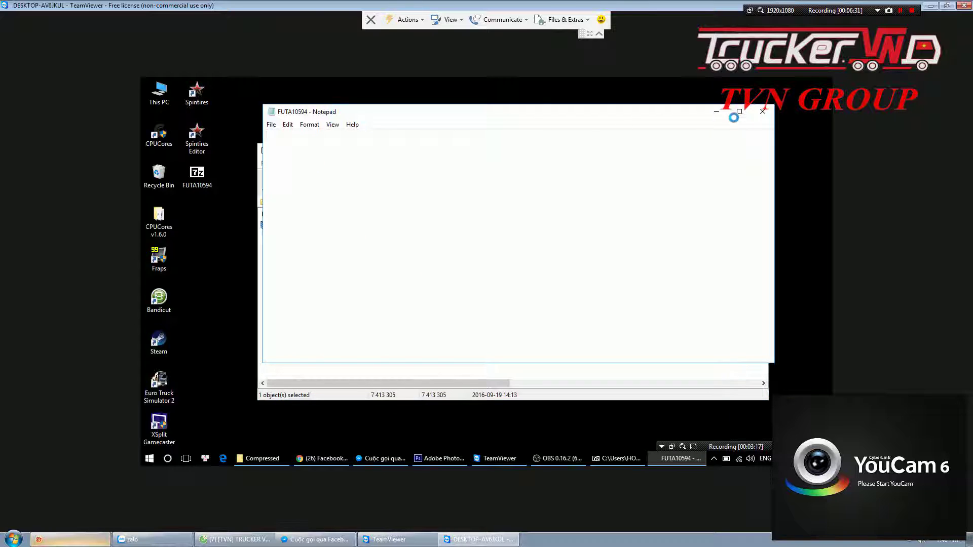
{"action": "left_click", "coordinate": [764, 111]}
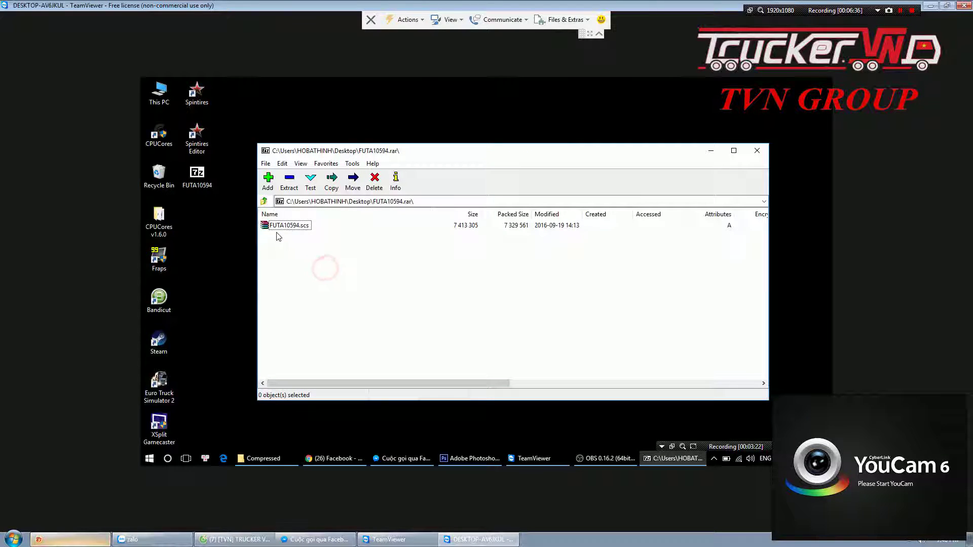
{"action": "double_click", "coordinate": [288, 227]}
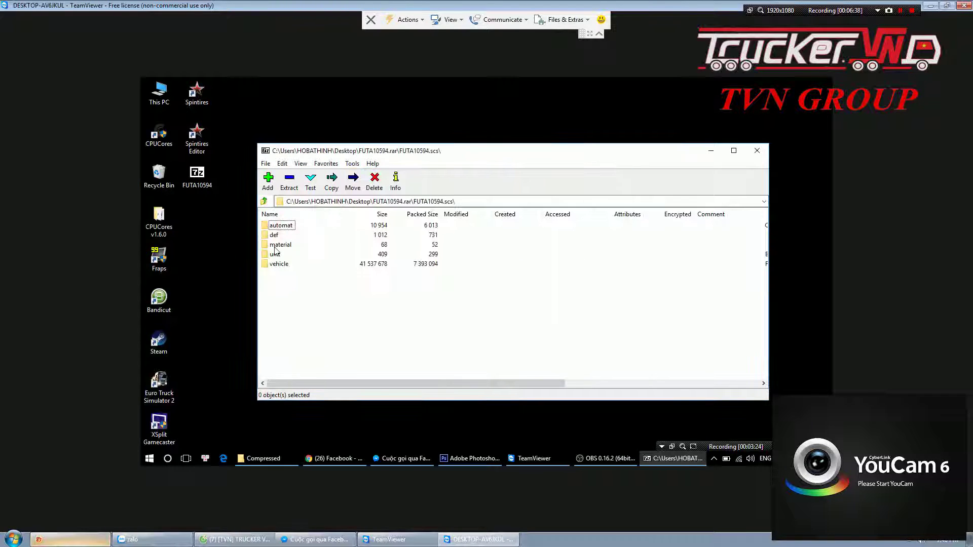
{"action": "double_click", "coordinate": [280, 265]}
{"action": "double_click", "coordinate": [282, 226]}
Copy skin.dds from the paintjob folder onto the desktop
{"action": "scroll", "coordinate": [327, 218], "scroll_direction": "down", "scroll_amount": 2}
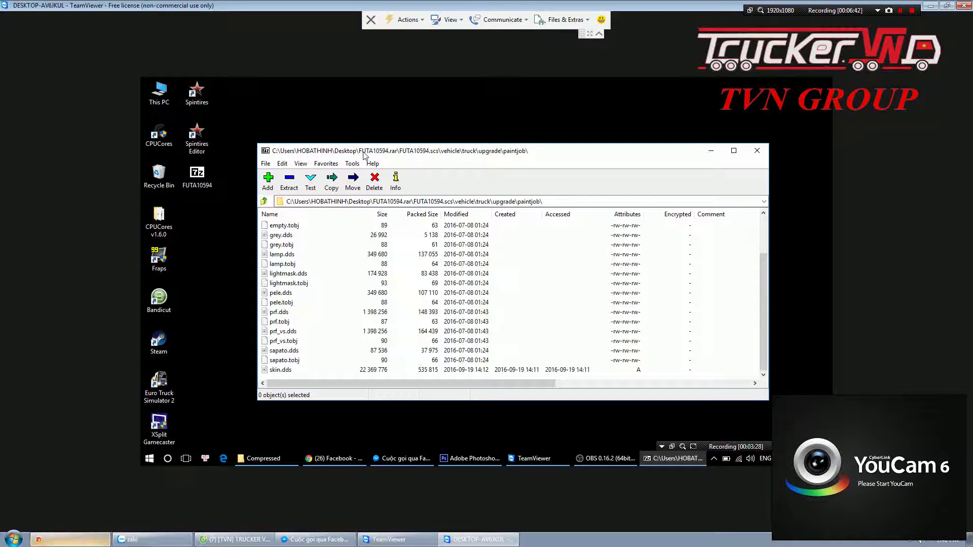
{"action": "left_click_drag", "start_coordinate": [363, 155], "coordinate": [440, 124]}
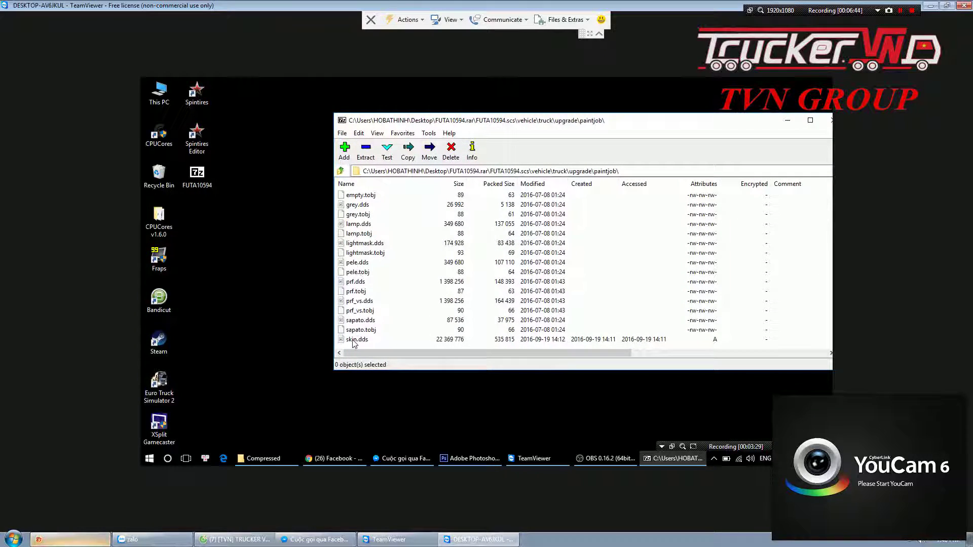
{"action": "double_click", "coordinate": [354, 340]}
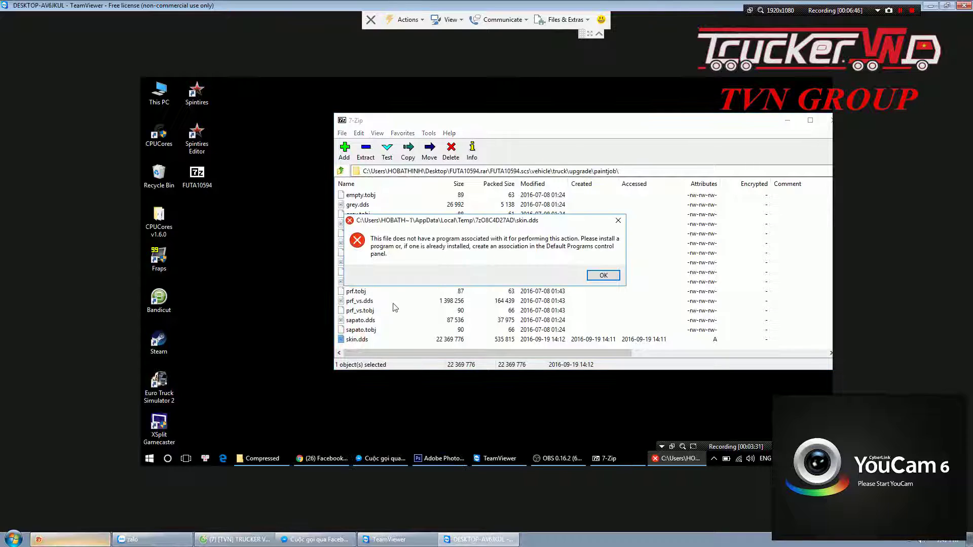
{"action": "left_click", "coordinate": [597, 277]}
{"action": "left_click", "coordinate": [522, 305]}
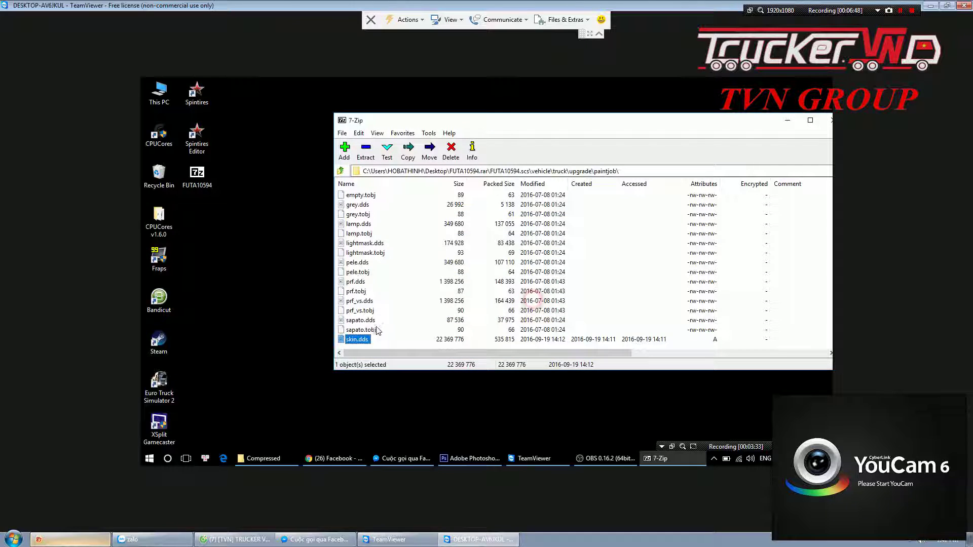
{"action": "left_click_drag", "start_coordinate": [314, 327], "coordinate": [255, 265]}
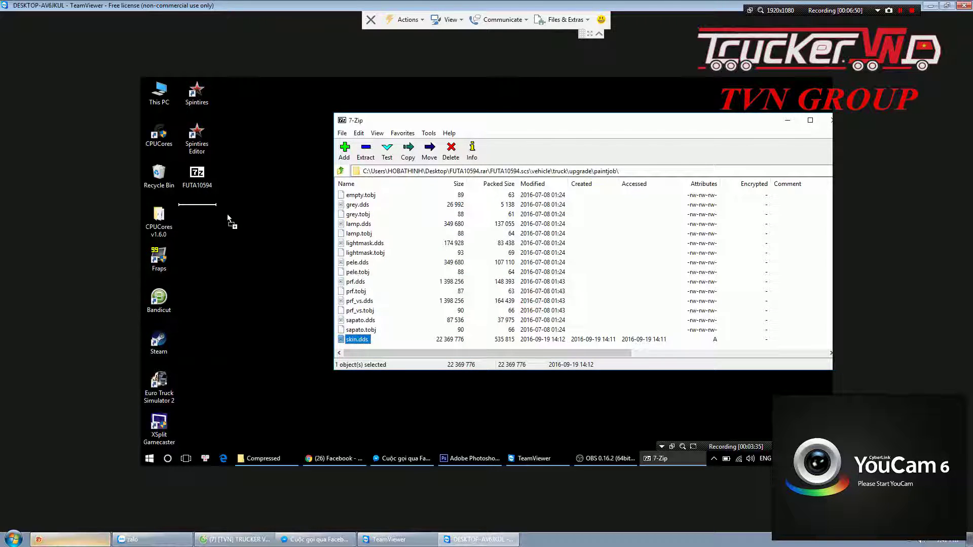
{"action": "left_click_drag", "start_coordinate": [228, 215], "coordinate": [227, 214]}
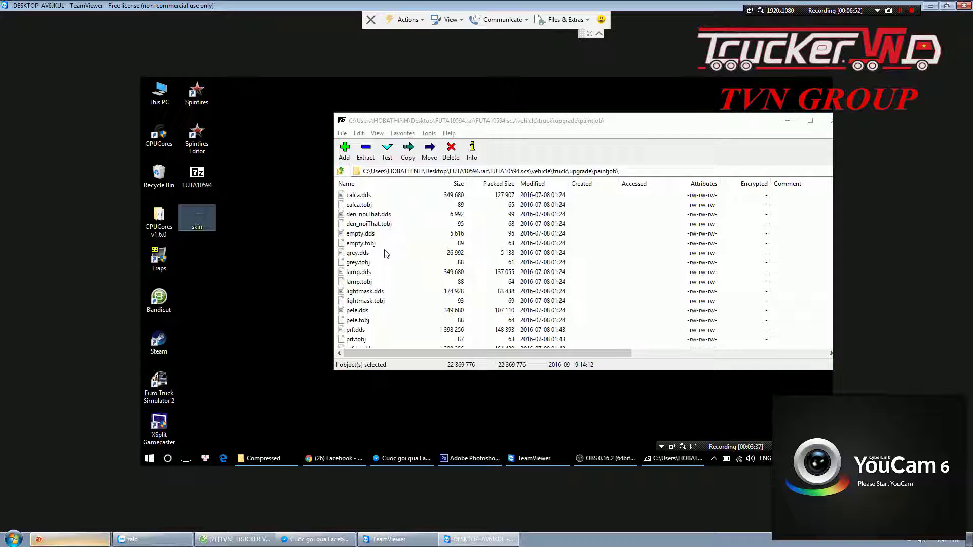
Copy non_xe.dds from ext_interior\man_tgx_sample to the desktop and close the archive and Compressed windows
{"action": "left_click", "coordinate": [365, 184]}
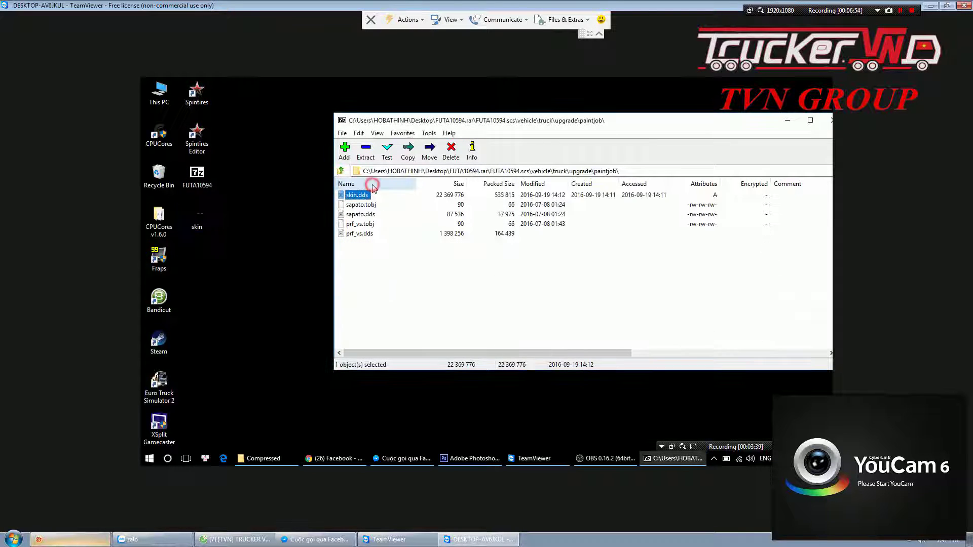
{"action": "left_click", "coordinate": [365, 184]}
{"action": "key", "text": "BackSpace"}
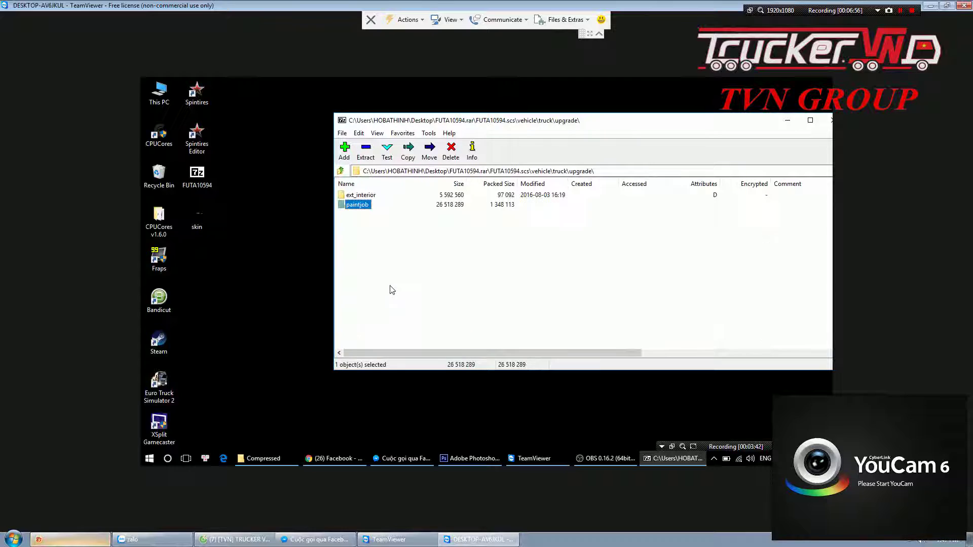
{"action": "double_click", "coordinate": [360, 196]}
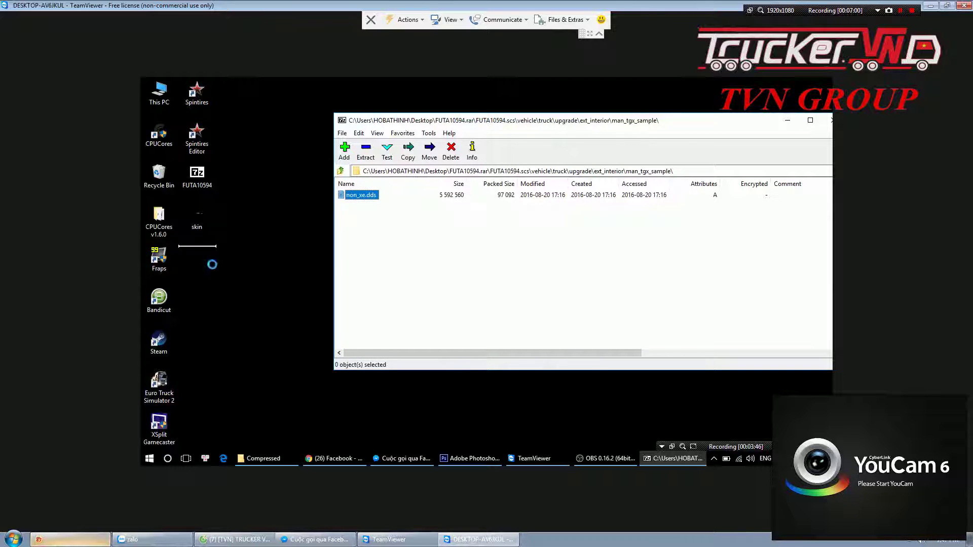
{"action": "left_click_drag", "start_coordinate": [752, 121], "coordinate": [713, 122]}
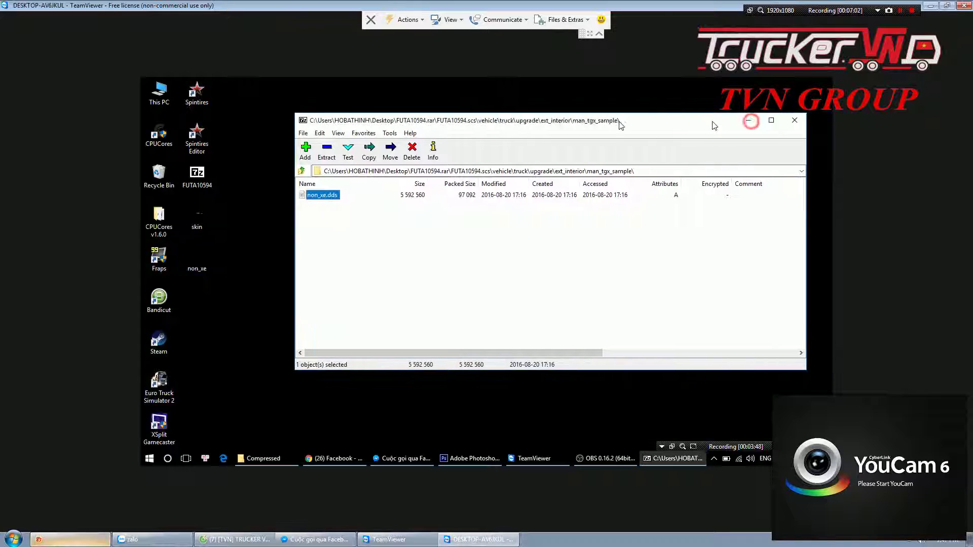
{"action": "left_click", "coordinate": [700, 121]}
{"action": "right_click", "coordinate": [280, 462]}
{"action": "left_click", "coordinate": [282, 439]}
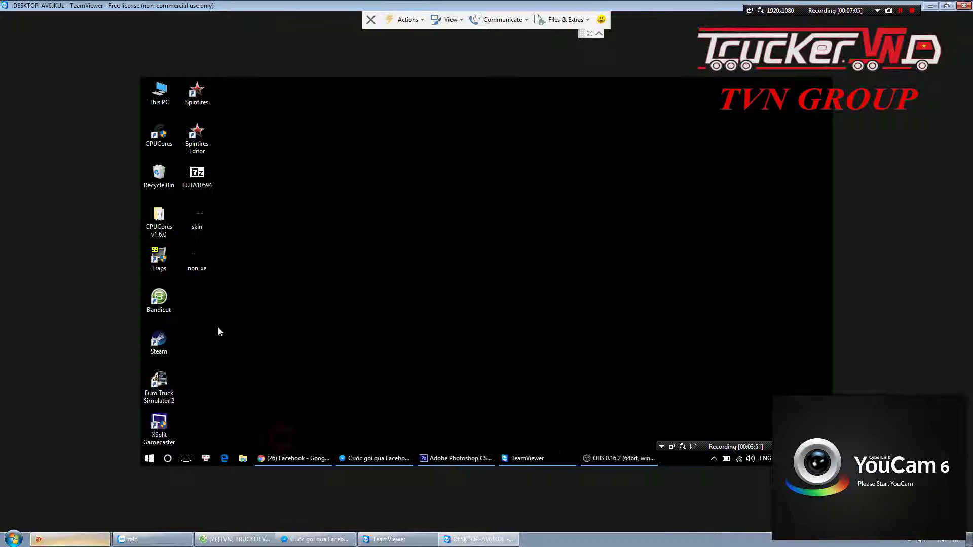
Set Adobe Photoshop CS6 as the program for .dds files in skin.dds properties
{"action": "right_click", "coordinate": [194, 216]}
{"action": "left_click", "coordinate": [222, 408]}
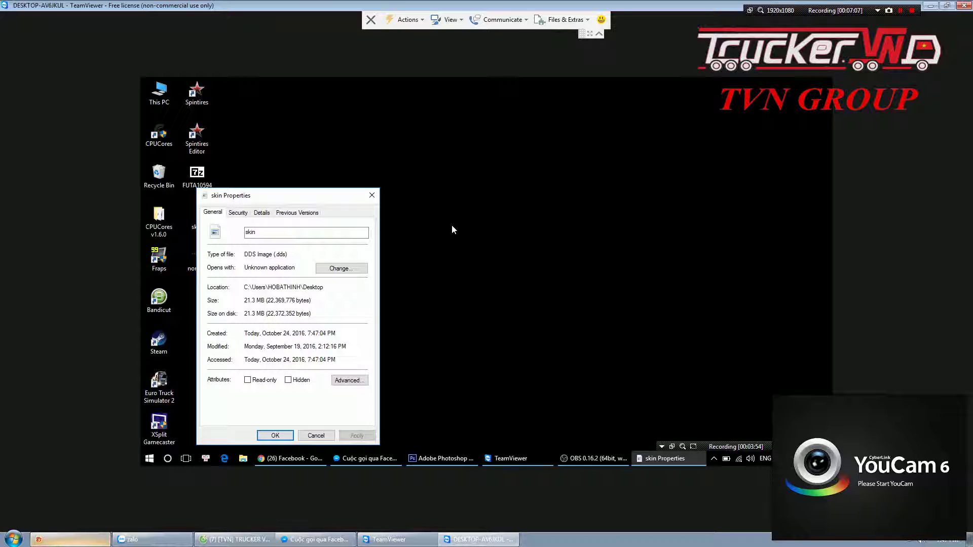
{"action": "left_click", "coordinate": [348, 267]}
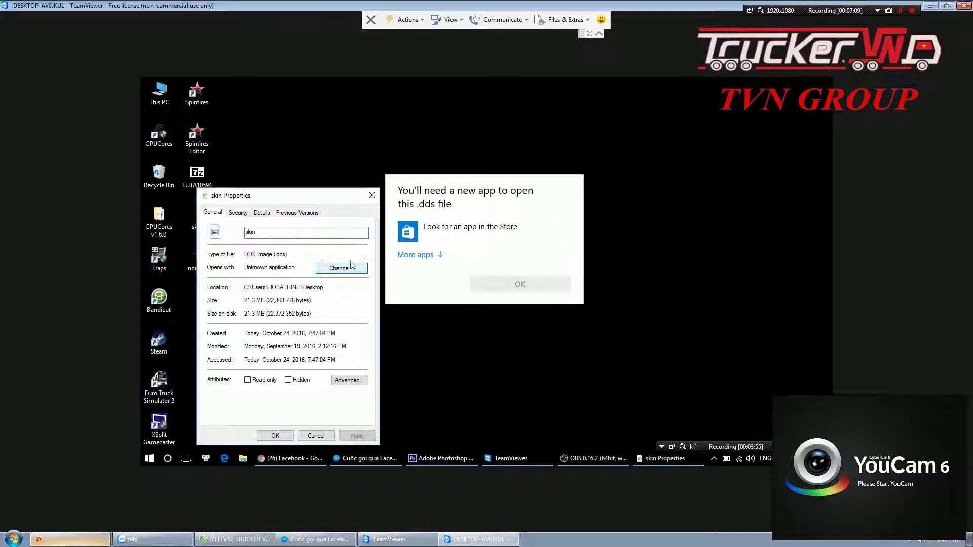
{"action": "left_click", "coordinate": [433, 255]}
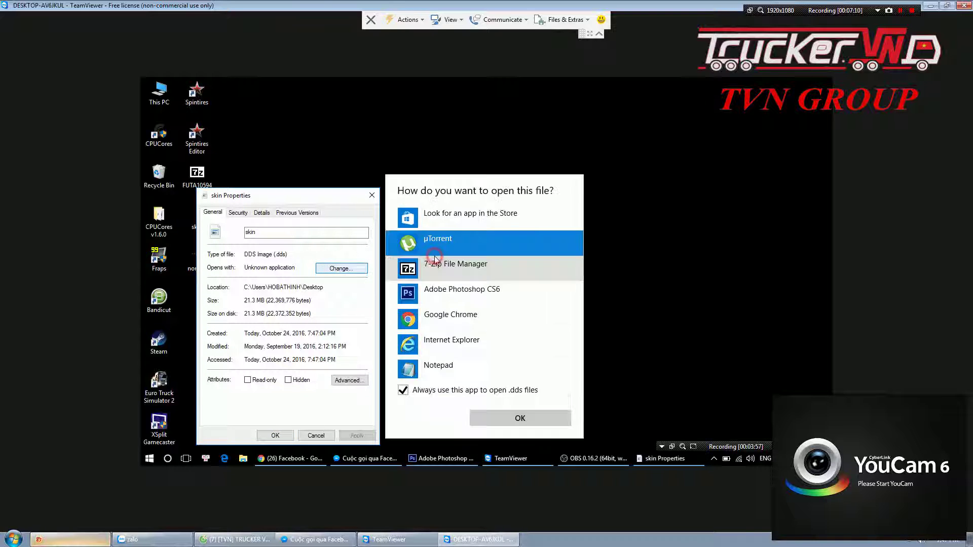
{"action": "left_click", "coordinate": [447, 292]}
{"action": "left_click", "coordinate": [513, 418]}
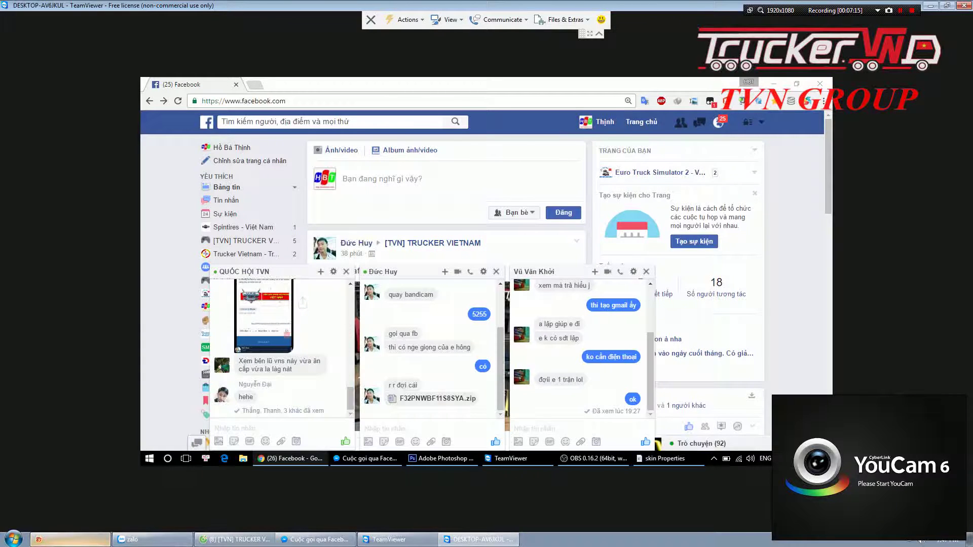
{"action": "left_click", "coordinate": [286, 428]}
{"action": "left_click", "coordinate": [775, 84]}
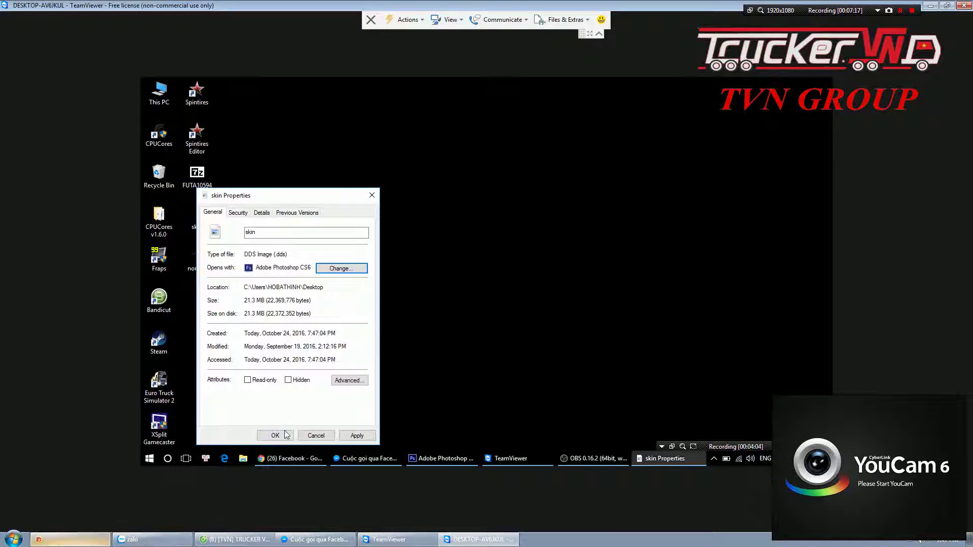
{"action": "left_click", "coordinate": [285, 434]}
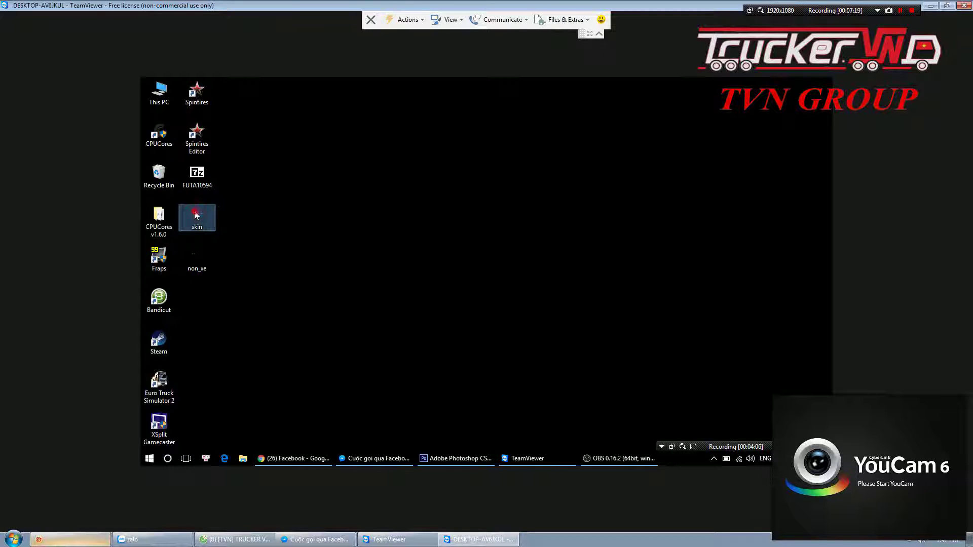
Try opening the skin DDS file from the desktop and dismiss the wrong-document error
{"action": "double_click", "coordinate": [195, 215]}
{"action": "key", "text": "Return"}
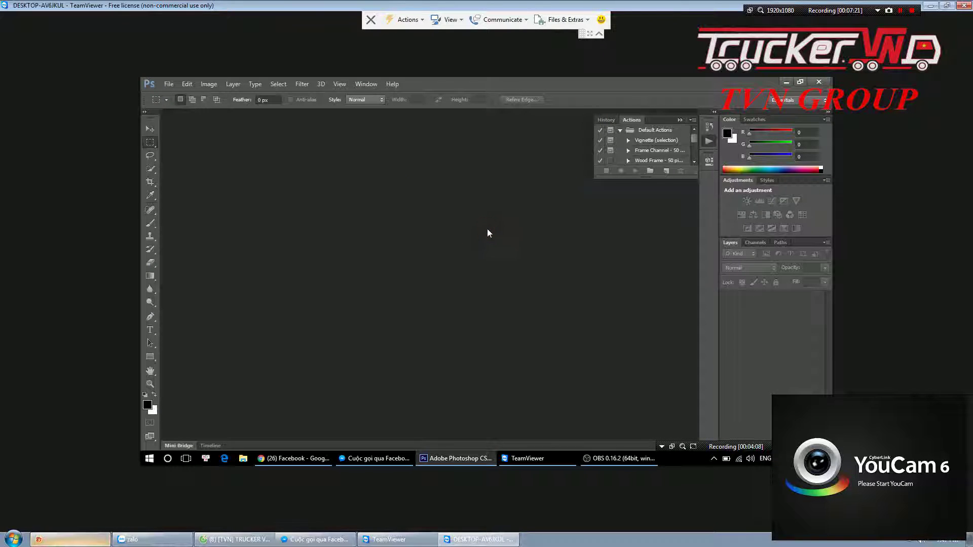
{"action": "left_click", "coordinate": [788, 82]}
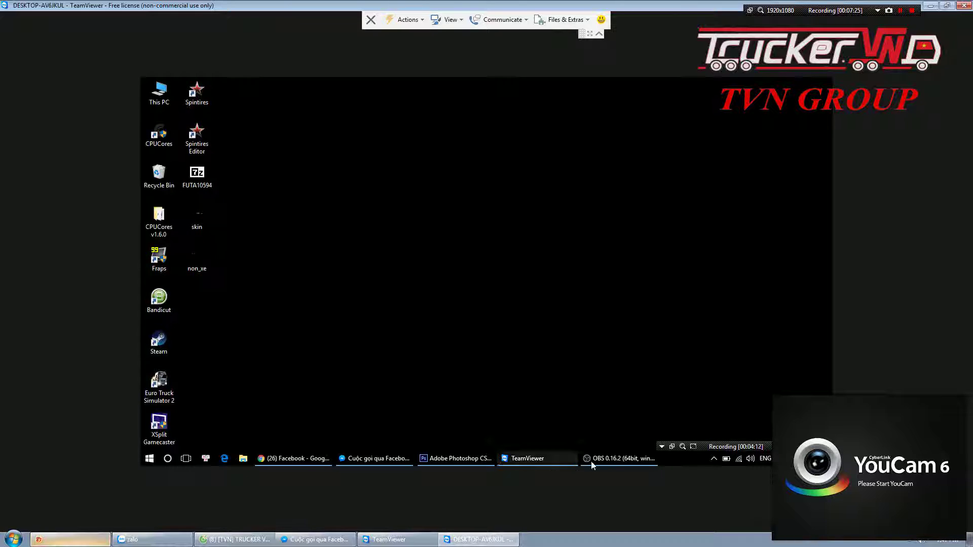
{"action": "left_click", "coordinate": [456, 458]}
Try opening non_xe.dds from the Desktop via File > Open and dismiss the error
{"action": "left_click", "coordinate": [170, 84]}
{"action": "left_click", "coordinate": [178, 105]}
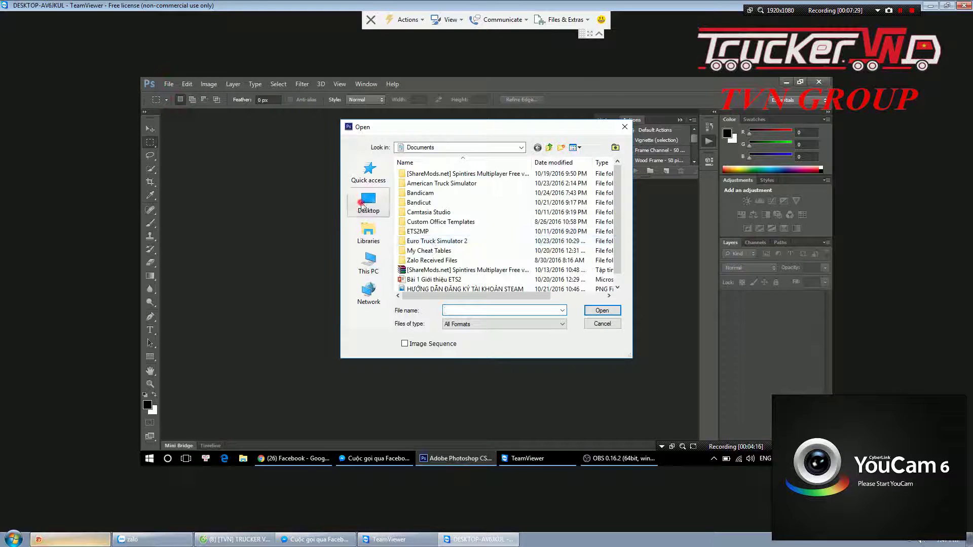
{"action": "left_click", "coordinate": [362, 205]}
{"action": "scroll", "coordinate": [431, 213], "scroll_direction": "down", "scroll_amount": 5}
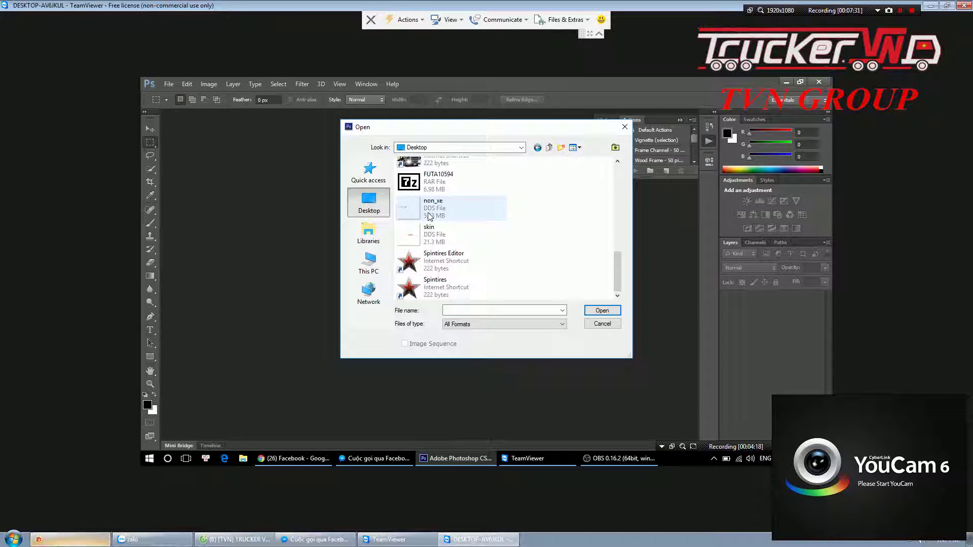
{"action": "double_click", "coordinate": [442, 238]}
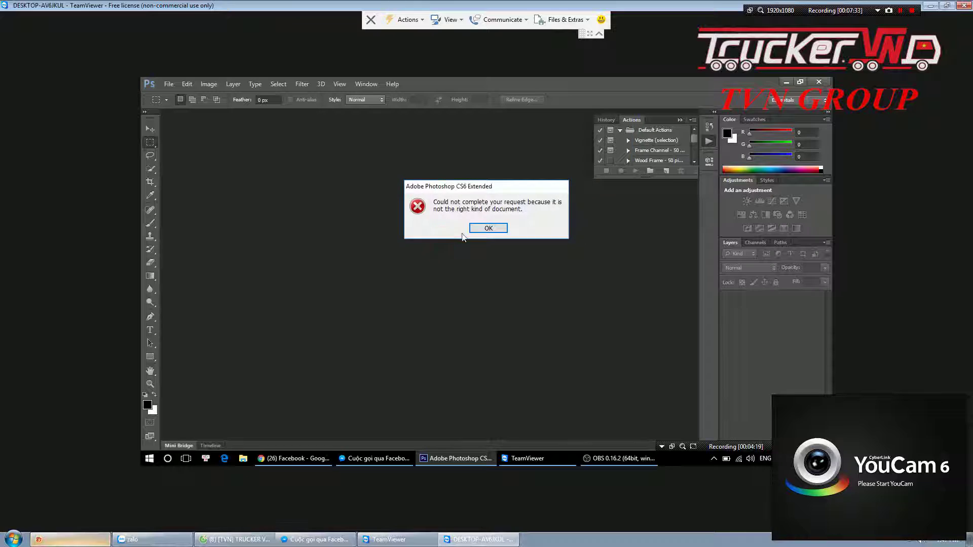
{"action": "left_click", "coordinate": [487, 228]}
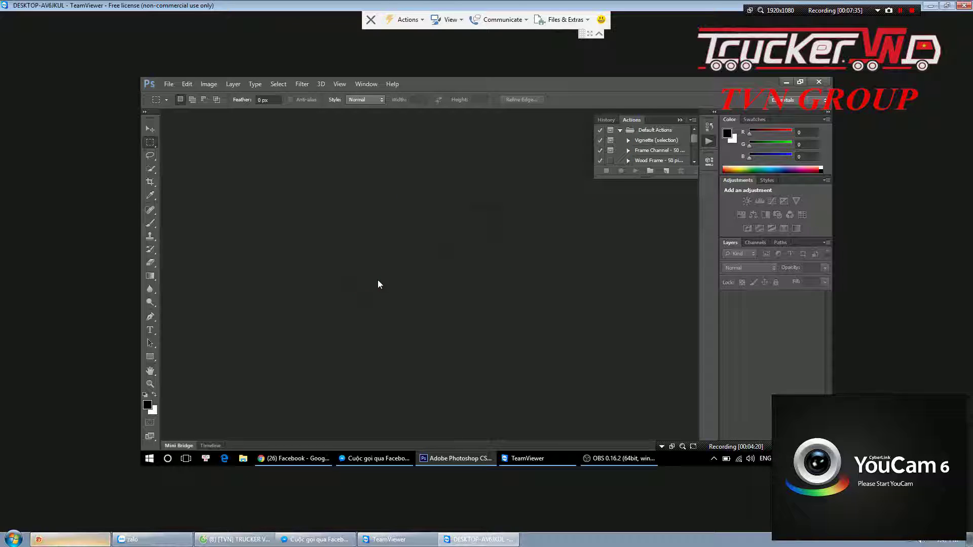
{"action": "left_click", "coordinate": [169, 84]}
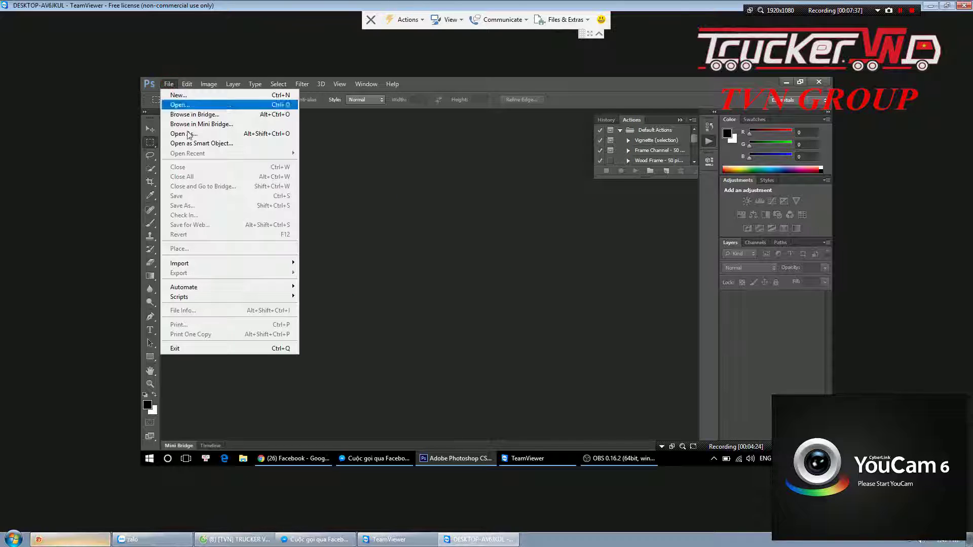
Minimize Photoshop and launch Paint by searching 'Pai' in the Start menu
{"action": "left_click", "coordinate": [458, 176]}
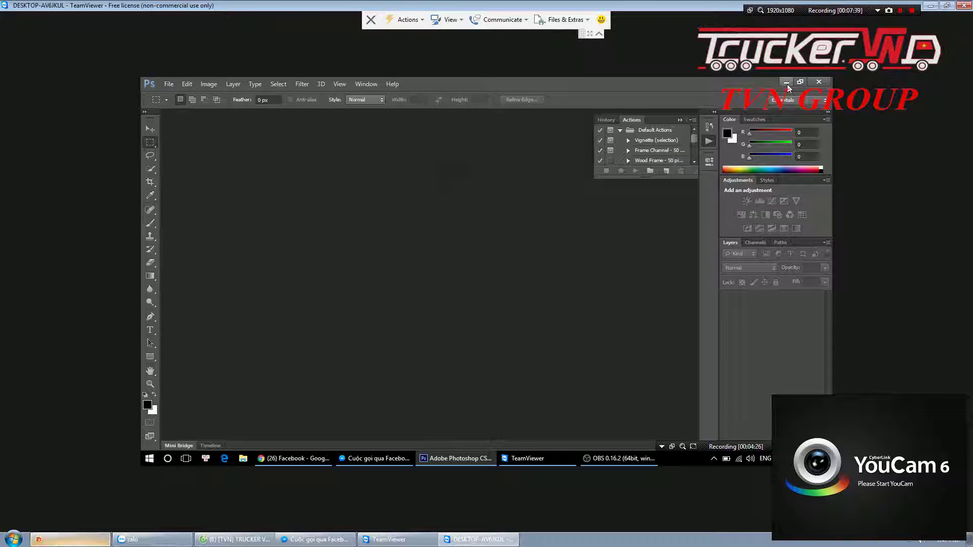
{"action": "left_click", "coordinate": [786, 82]}
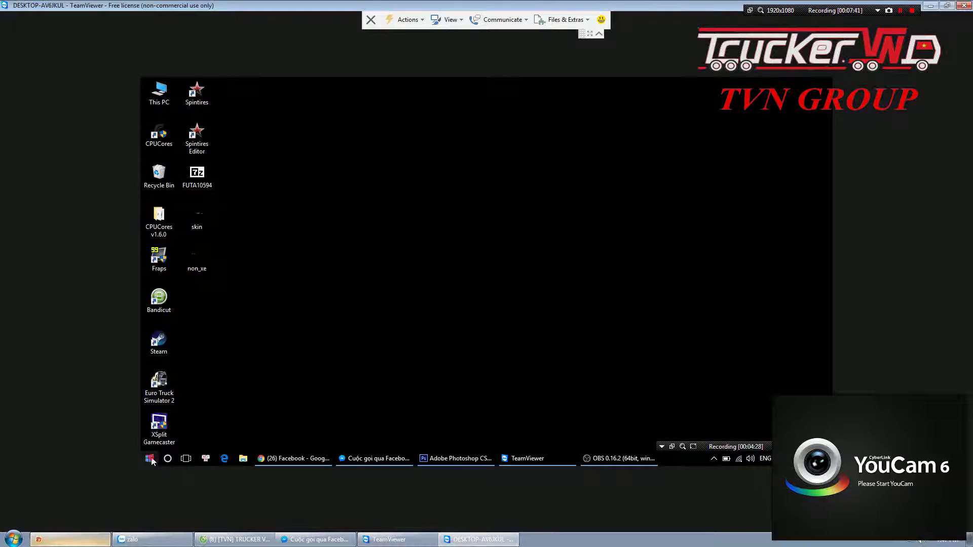
{"action": "left_click", "coordinate": [149, 458]}
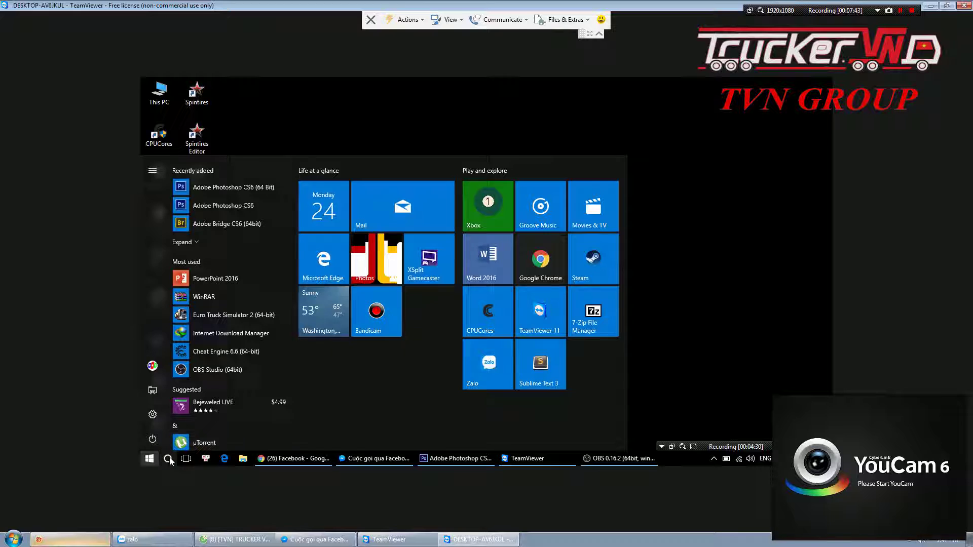
{"action": "left_click", "coordinate": [167, 458]}
{"action": "type", "text": "Vẽ"}
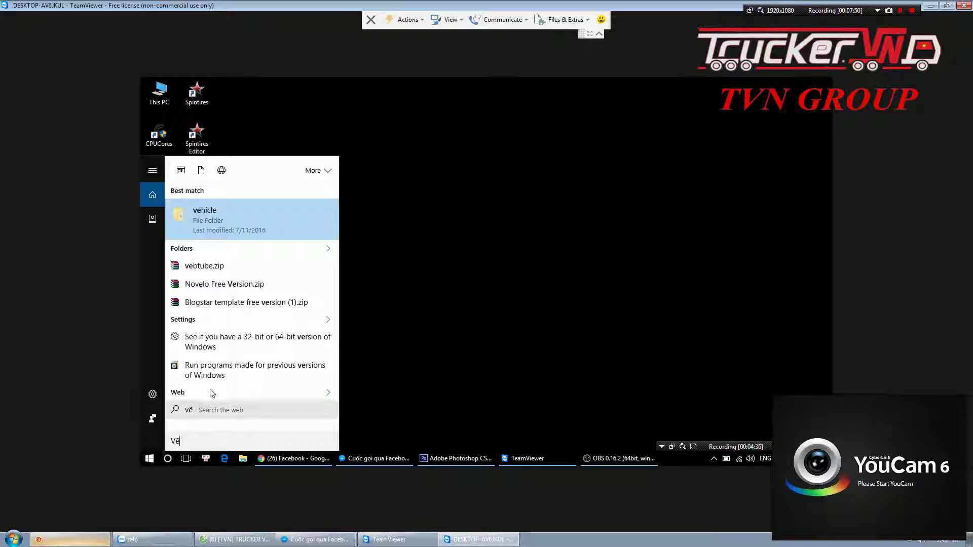
{"action": "key", "text": "BackSpace"}
{"action": "key", "text": "BackSpace"}
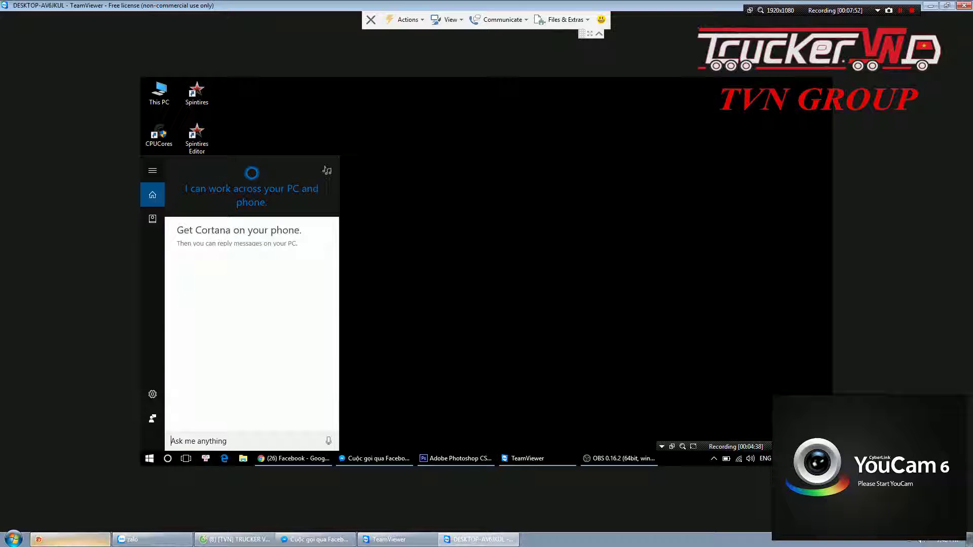
{"action": "type", "text": "Pai"}
{"action": "key", "text": "Return"}
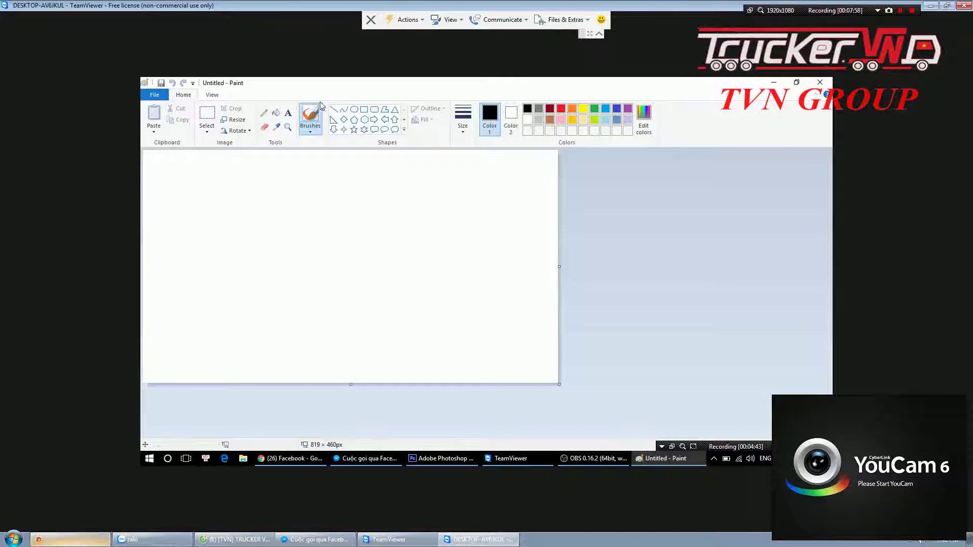
Fill the canvas black, save it as Untitled PNG on the Desktop, close Paint, restore Photoshop
{"action": "left_click", "coordinate": [275, 113]}
{"action": "left_click", "coordinate": [323, 215]}
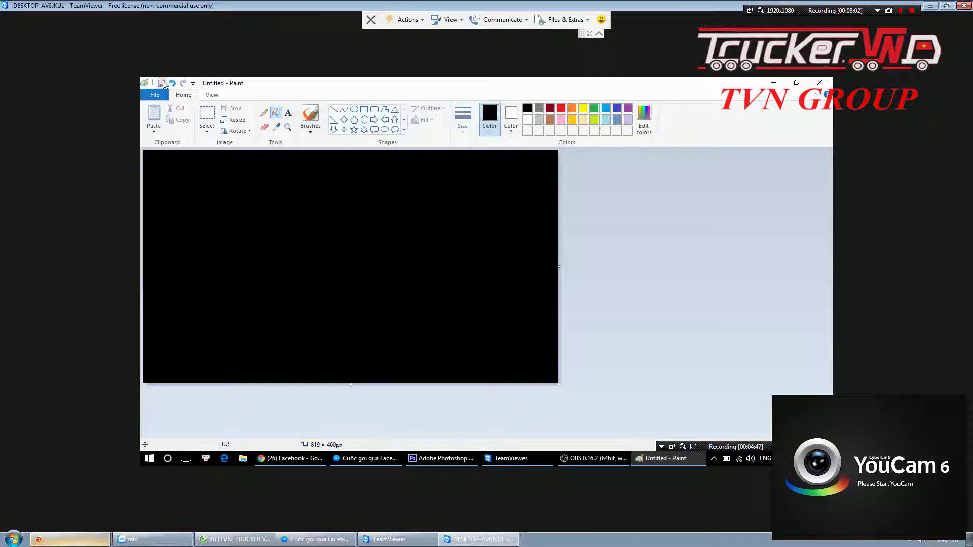
{"action": "left_click", "coordinate": [161, 83]}
{"action": "left_click", "coordinate": [370, 207]}
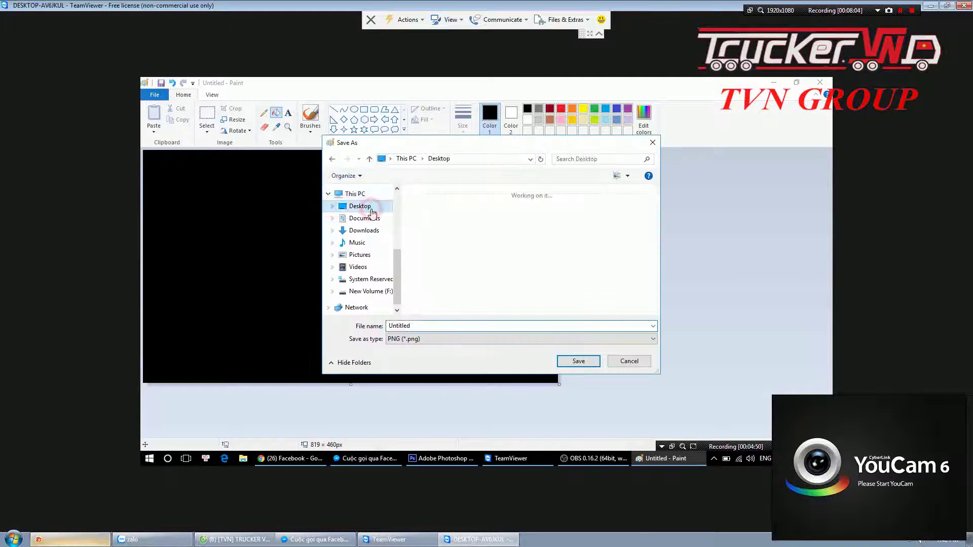
{"action": "double_click", "coordinate": [411, 325]}
{"action": "left_click", "coordinate": [579, 361]}
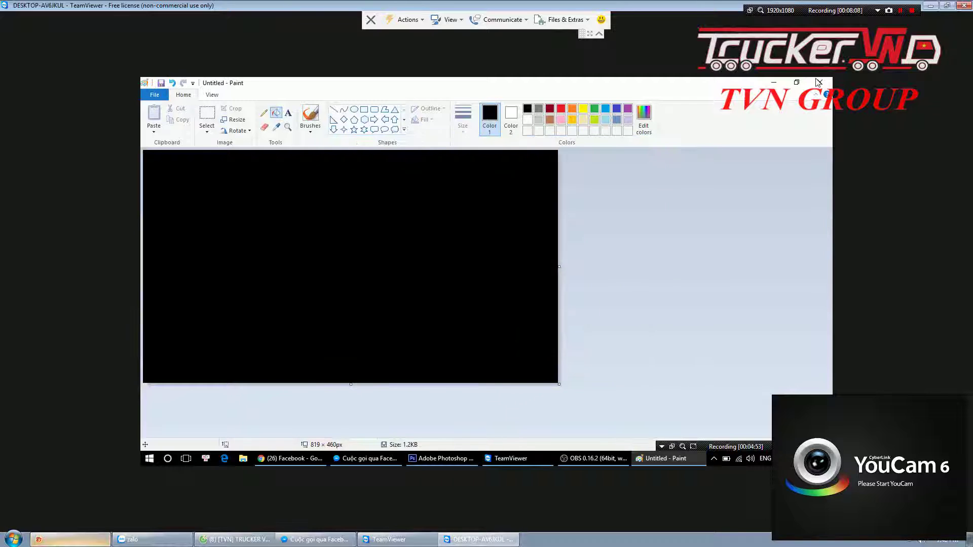
{"action": "left_click", "coordinate": [819, 82]}
{"action": "left_click", "coordinate": [436, 457]}
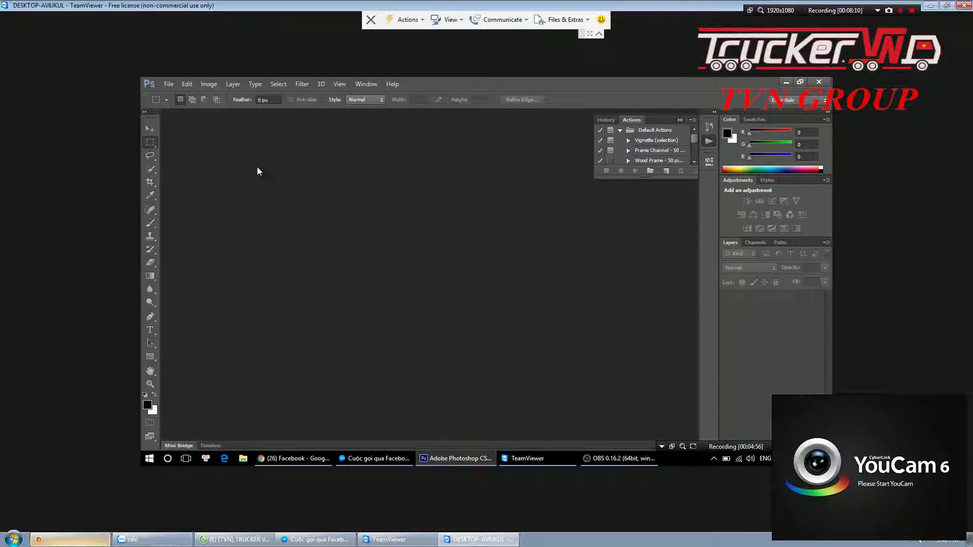
Open the black Untitled.png from the Desktop in Photoshop
{"action": "left_click", "coordinate": [169, 84]}
{"action": "left_click", "coordinate": [181, 105]}
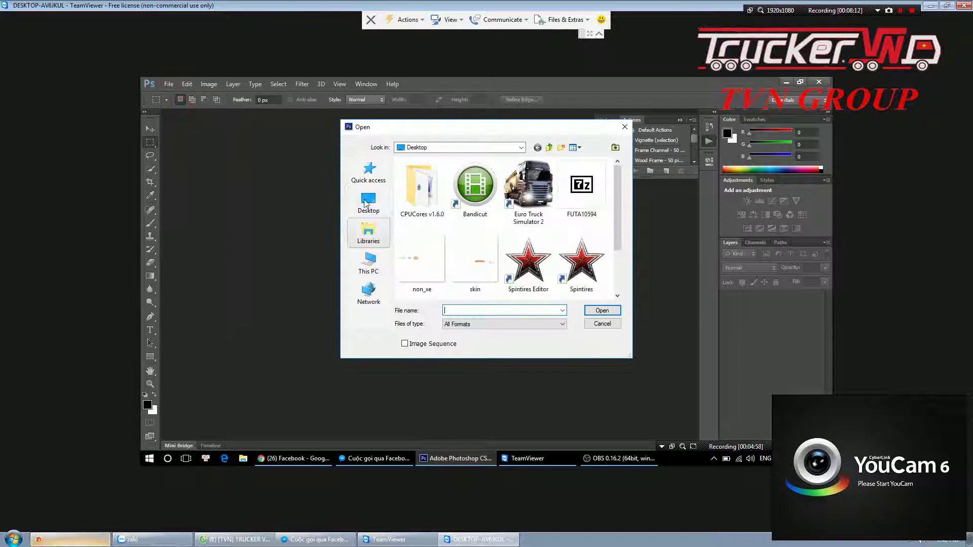
{"action": "left_click", "coordinate": [367, 204]}
{"action": "scroll", "coordinate": [446, 233], "scroll_direction": "down", "scroll_amount": 5}
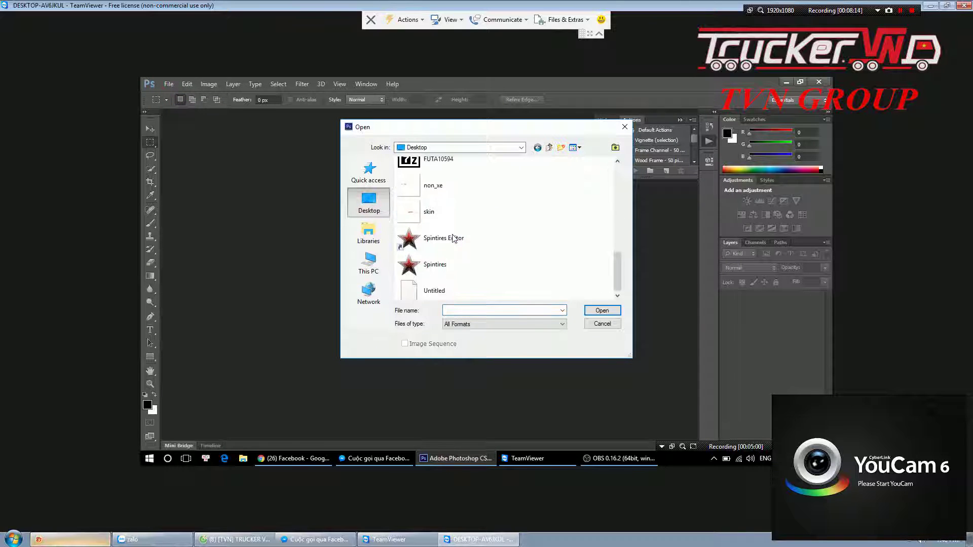
{"action": "double_click", "coordinate": [434, 283]}
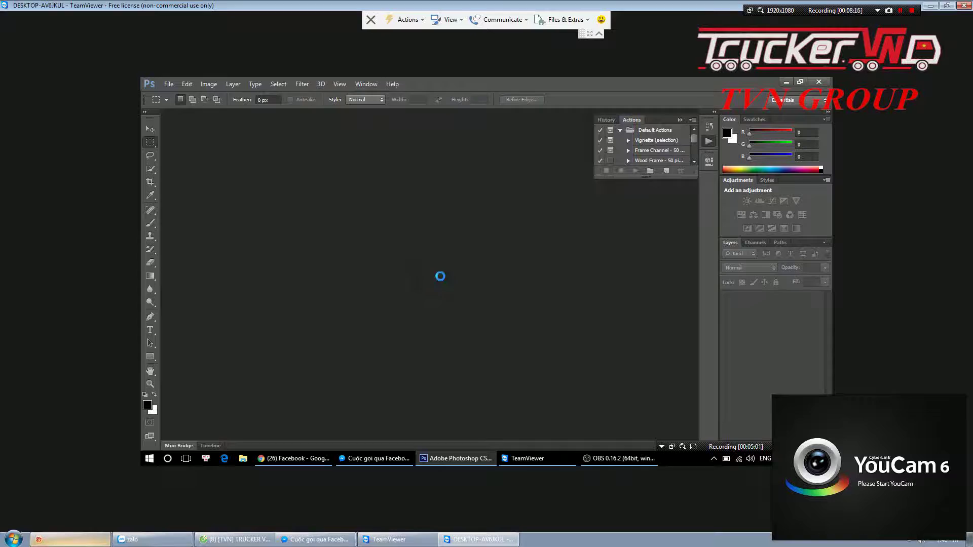
Check the Save As format list for DDS, cancel, and quit Photoshop
{"action": "left_click", "coordinate": [169, 83]}
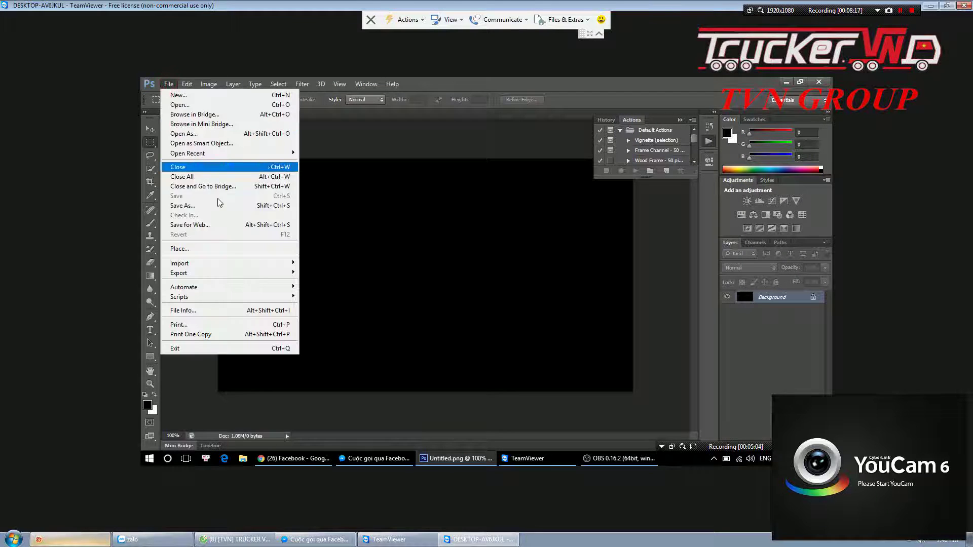
{"action": "left_click", "coordinate": [238, 213]}
{"action": "left_click", "coordinate": [494, 320]}
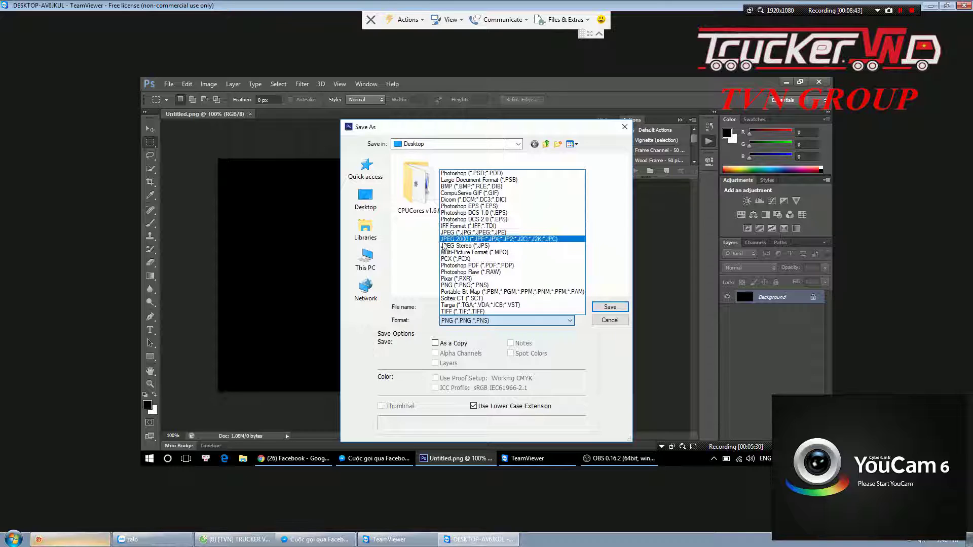
{"action": "left_click", "coordinate": [402, 333]}
{"action": "left_click", "coordinate": [625, 126]}
{"action": "left_click", "coordinate": [819, 84]}
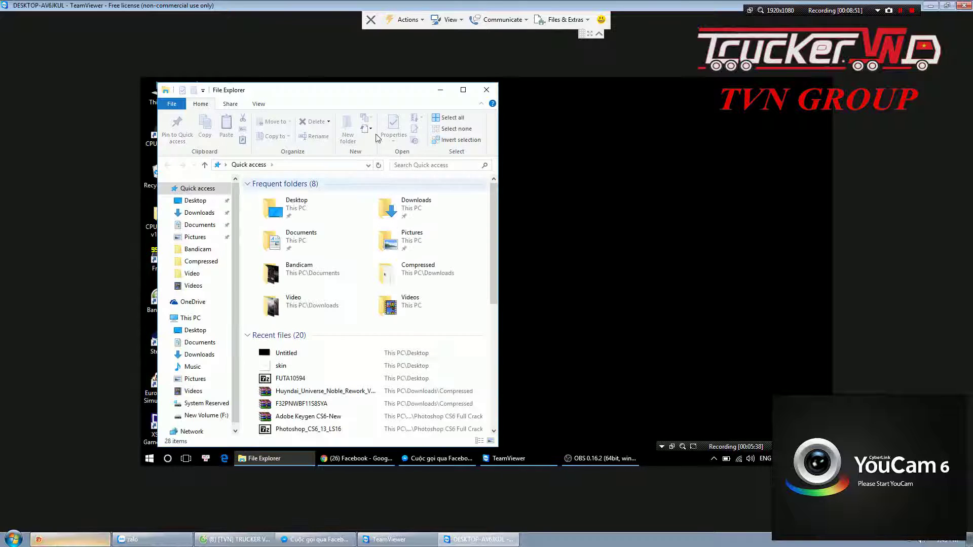
Maximize File Explorer and select the dds plug-in in Downloads\Compressed
{"action": "left_click", "coordinate": [470, 93]}
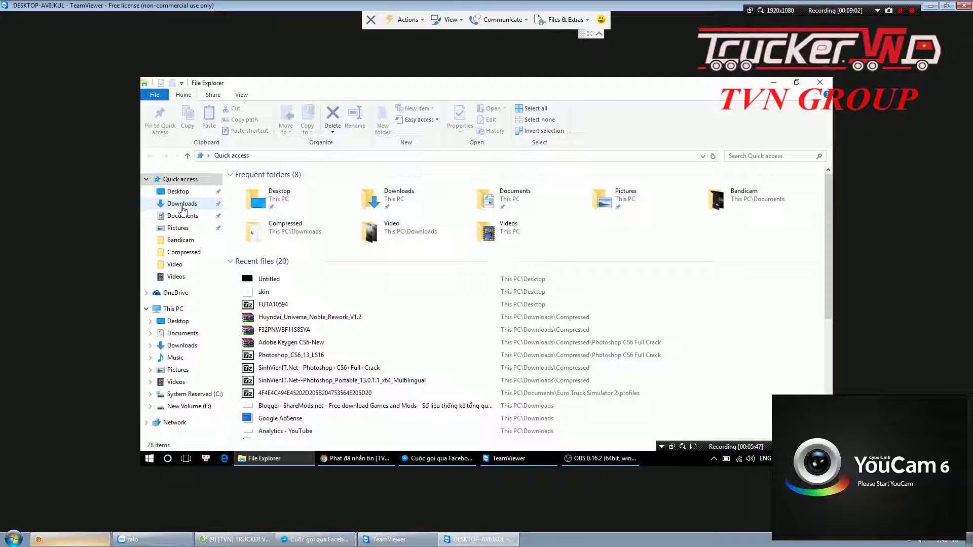
{"action": "left_click", "coordinate": [183, 205]}
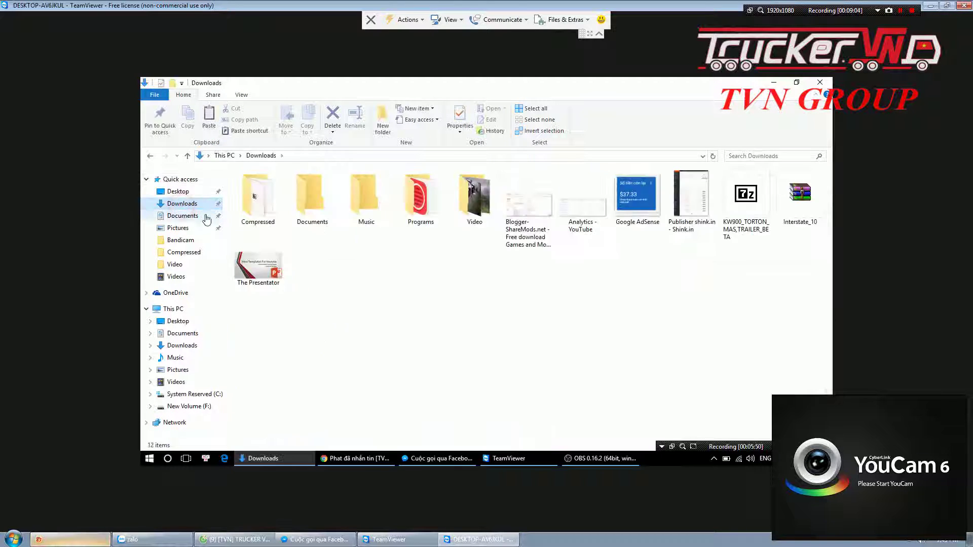
{"action": "double_click", "coordinate": [268, 209]}
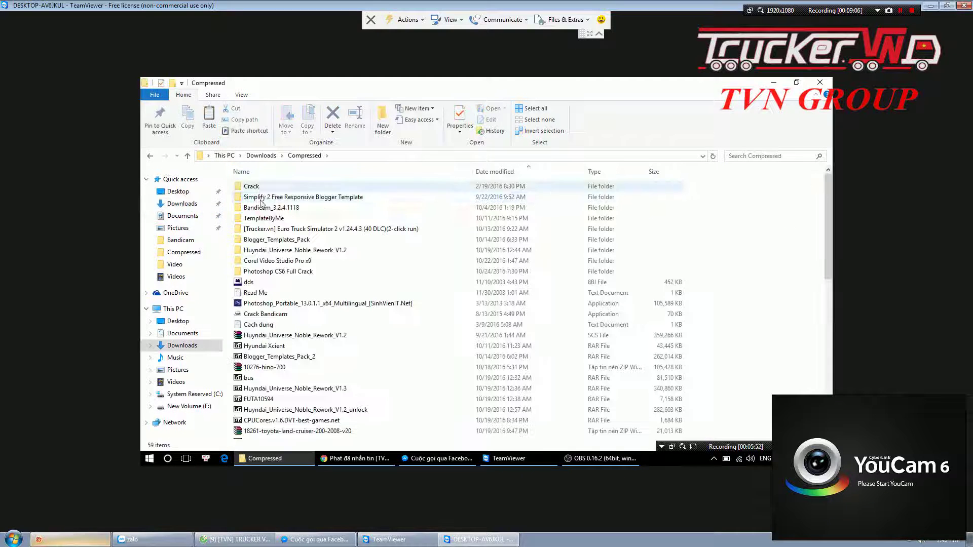
{"action": "left_click", "coordinate": [248, 282]}
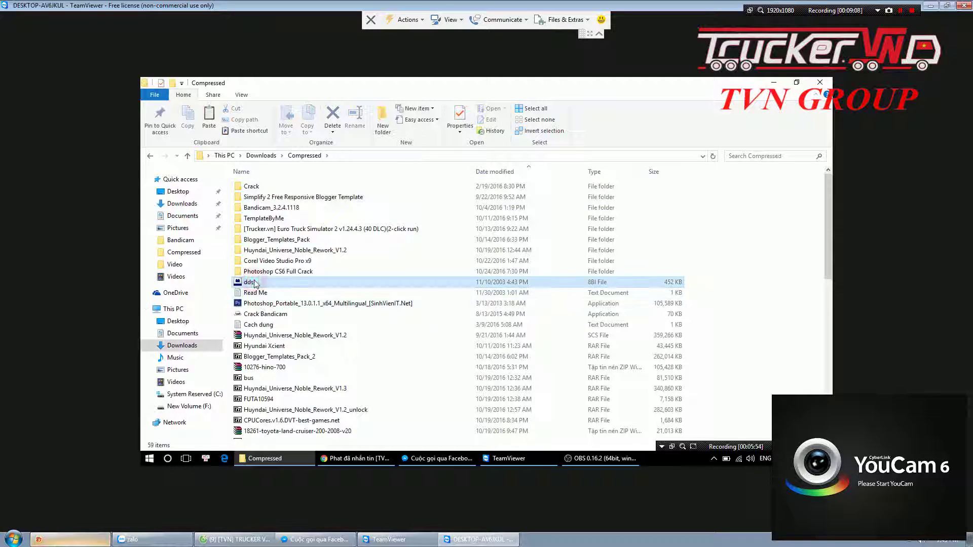
Paste dds into Program Files (x86)\Adobe\Adobe Bridge CS6\Plug-Ins, replacing dds.8bi with admin permission
{"action": "left_click", "coordinate": [191, 395]}
{"action": "double_click", "coordinate": [276, 261]}
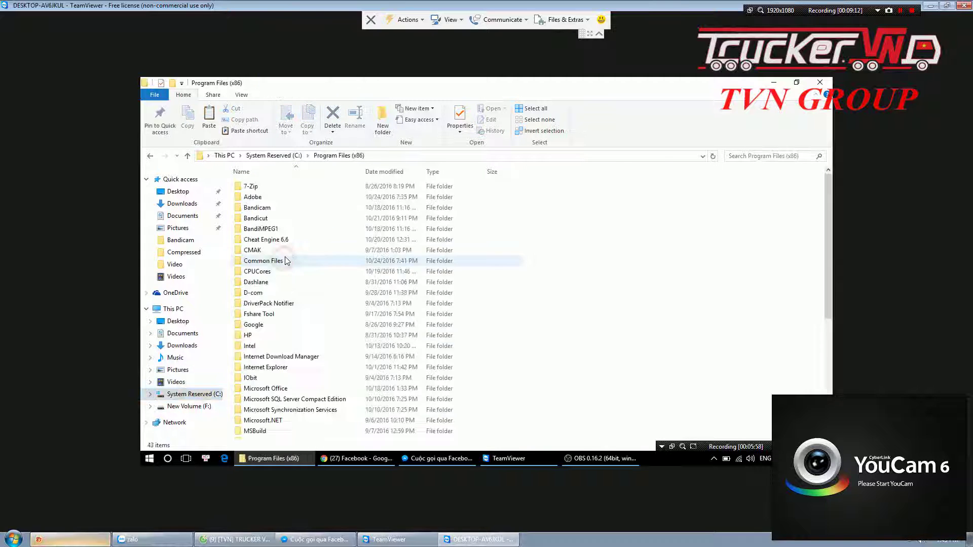
{"action": "double_click", "coordinate": [273, 198]}
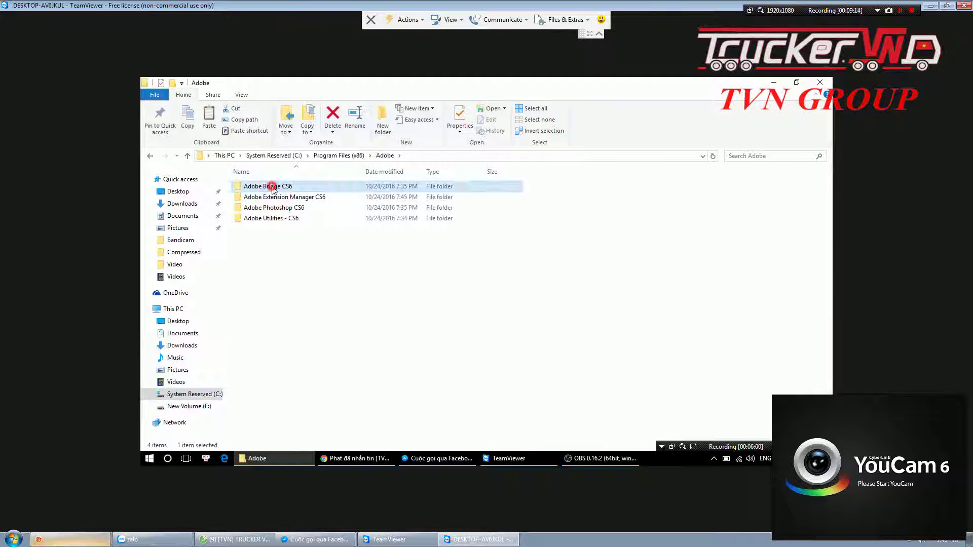
{"action": "double_click", "coordinate": [261, 186]}
{"action": "double_click", "coordinate": [256, 250]}
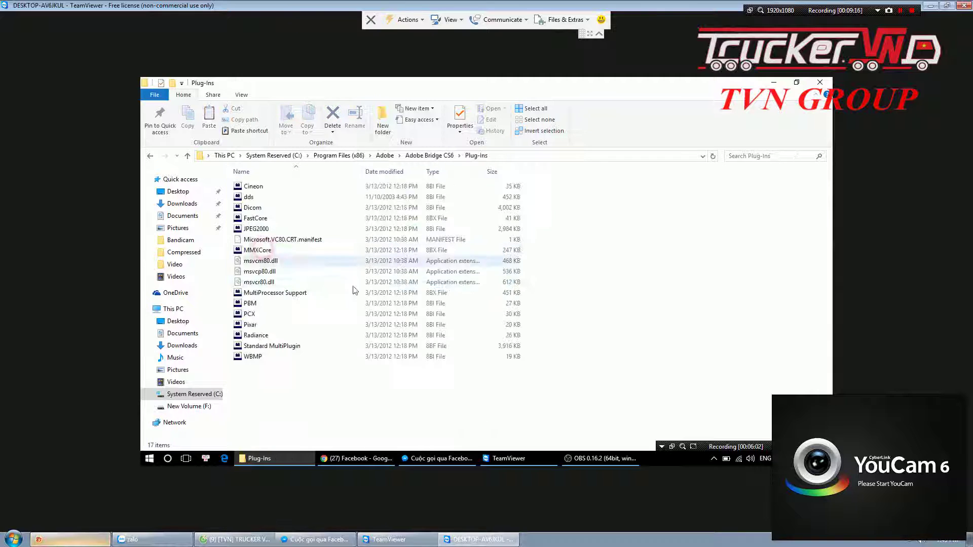
{"action": "left_click", "coordinate": [328, 377]}
{"action": "key", "text": "ctrl+v"}
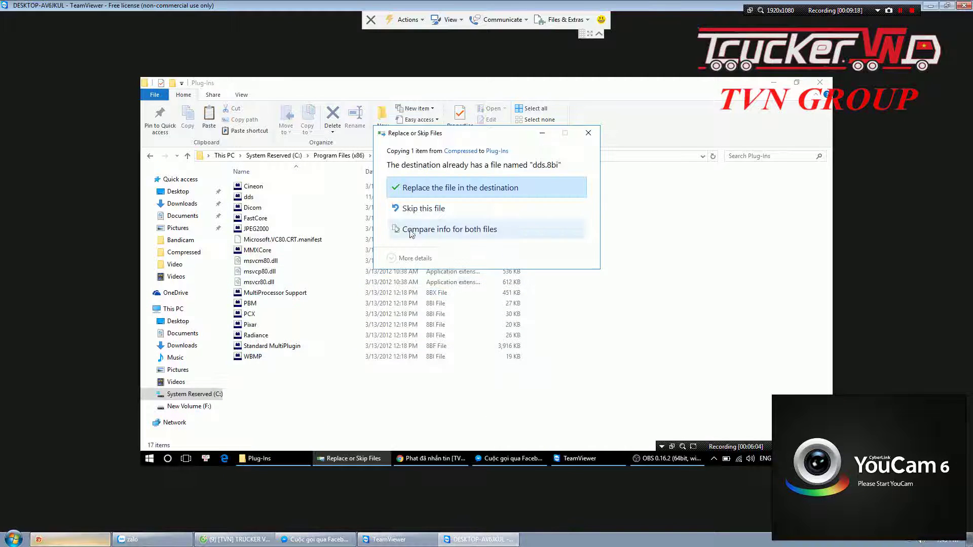
{"action": "left_click", "coordinate": [432, 188]}
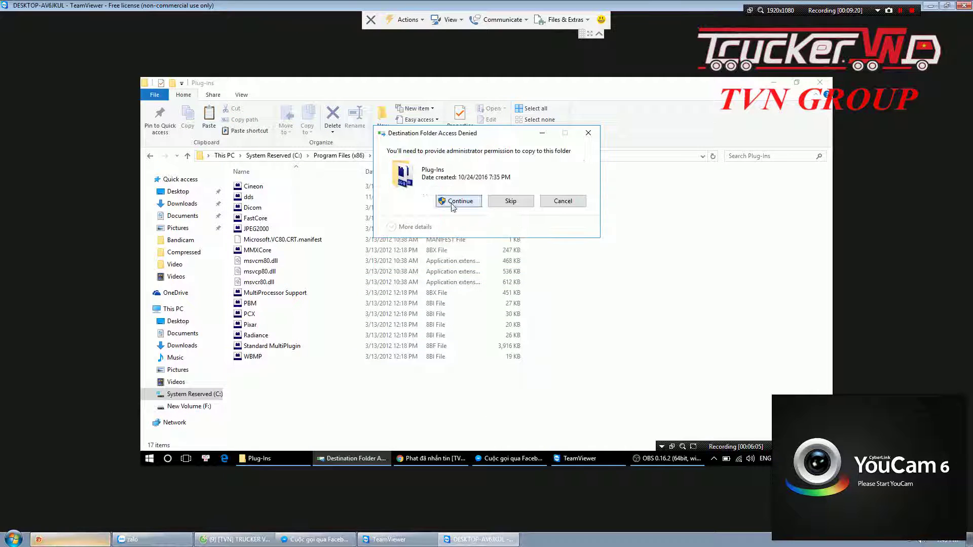
{"action": "left_click", "coordinate": [450, 201]}
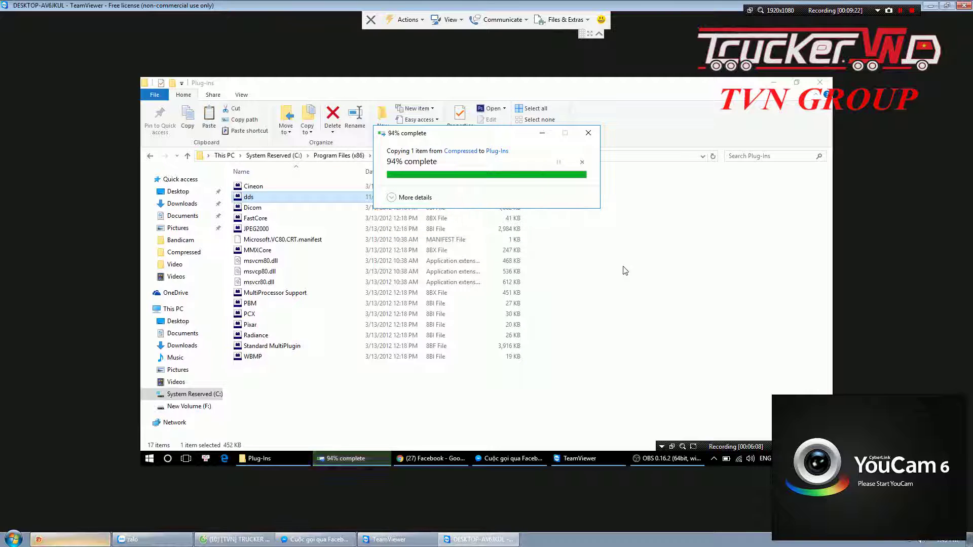
{"action": "left_click", "coordinate": [462, 398]}
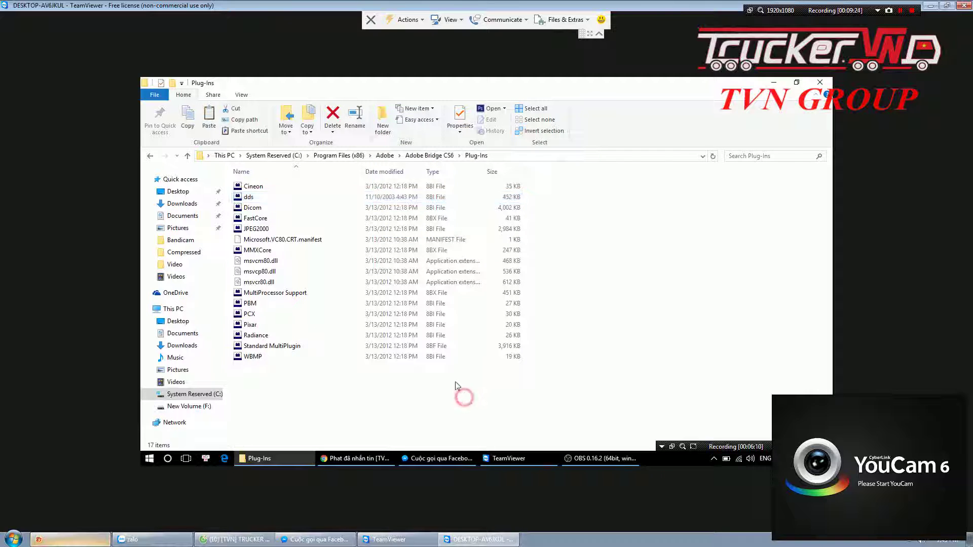
{"action": "key", "text": "BackSpace"}
{"action": "key", "text": "BackSpace"}
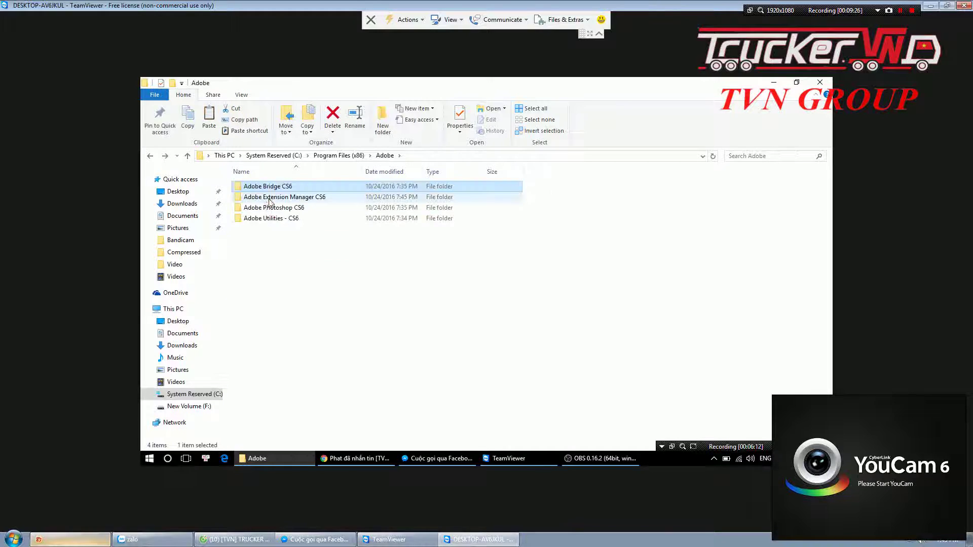
Paste the dds plug-in into Adobe Photoshop CS6\Plug-ins, replacing the existing dds.8bi
{"action": "double_click", "coordinate": [267, 198]}
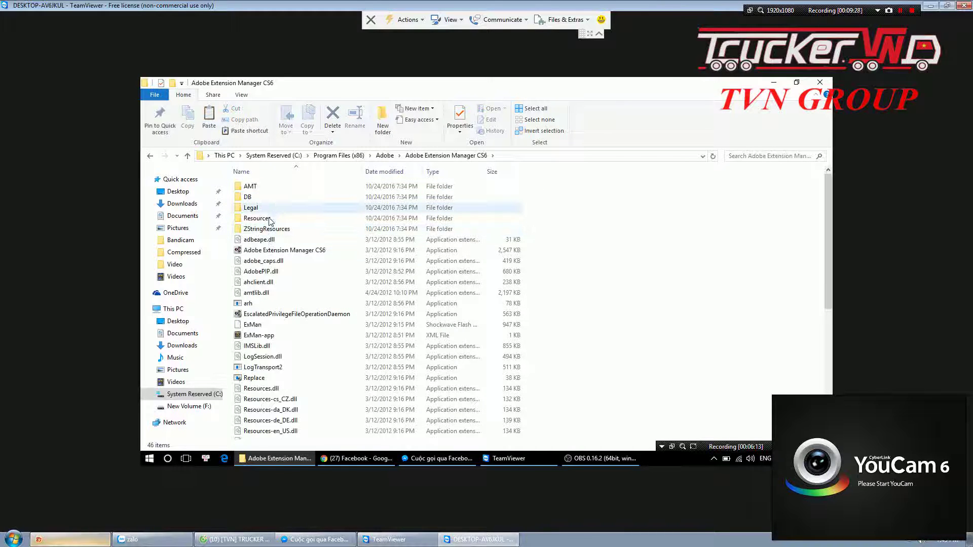
{"action": "key", "text": "BackSpace"}
{"action": "double_click", "coordinate": [266, 209]}
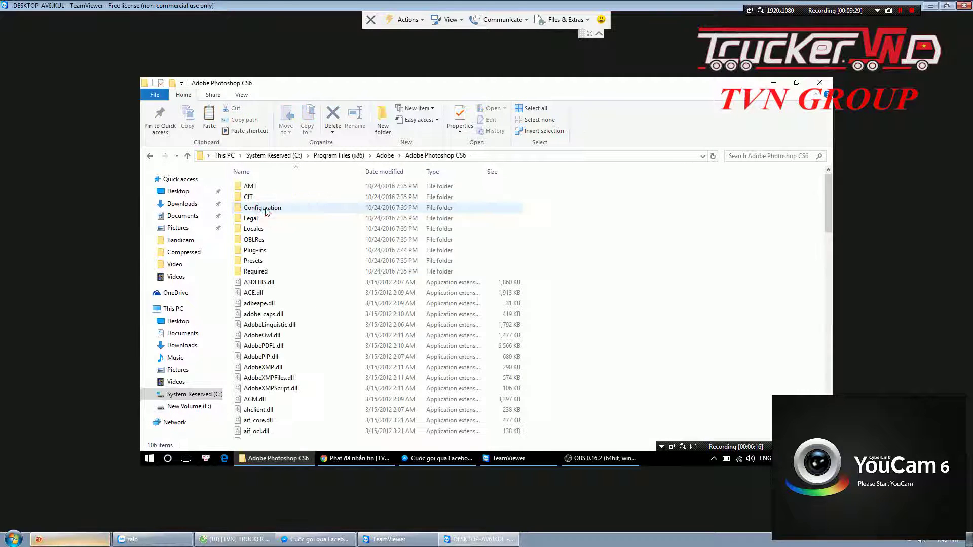
{"action": "double_click", "coordinate": [263, 250]}
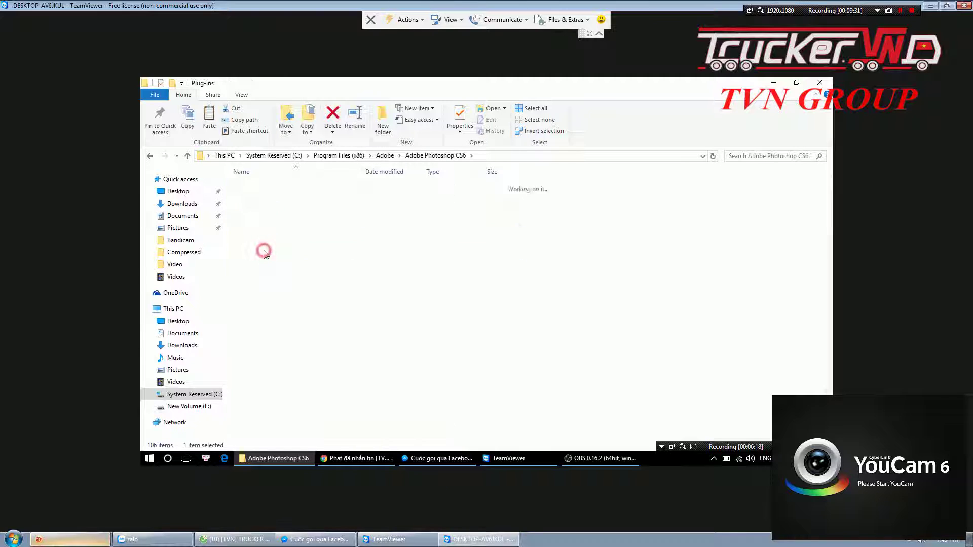
{"action": "key", "text": "ctrl+v"}
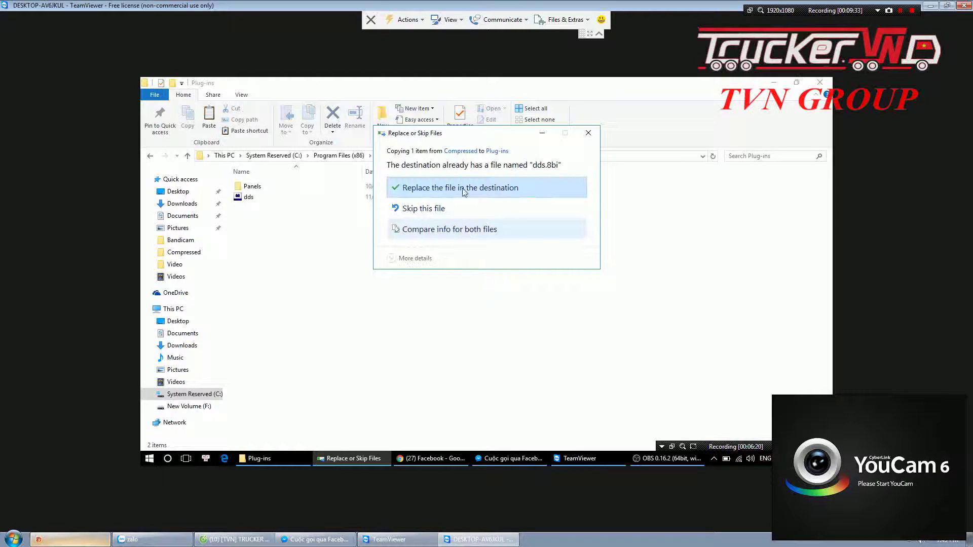
{"action": "left_click", "coordinate": [458, 189]}
{"action": "left_click", "coordinate": [455, 202]}
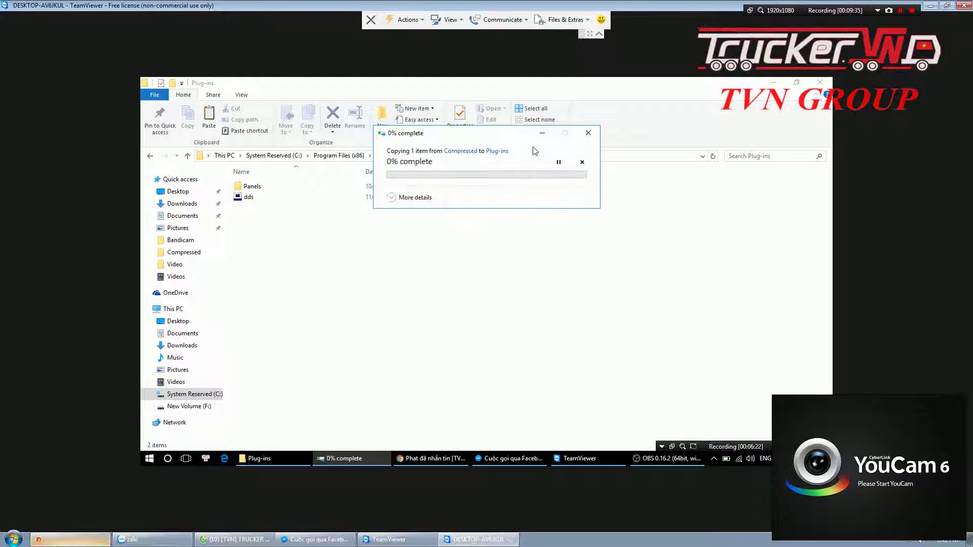
Paste the dds plug-in into the Plug-ins\Panels folder with administrator permission
{"action": "double_click", "coordinate": [332, 190]}
{"action": "left_click", "coordinate": [337, 225]}
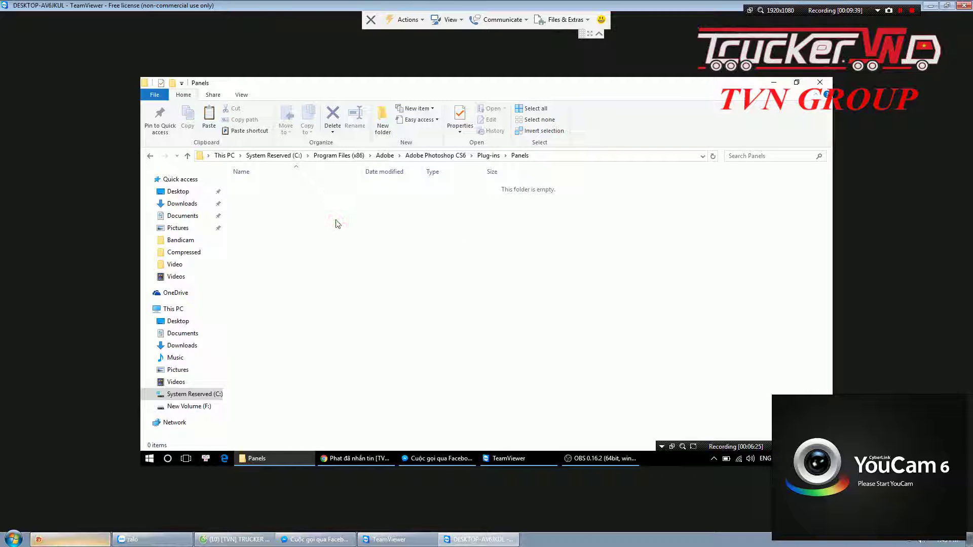
{"action": "key", "text": "ctrl+v"}
{"action": "left_click", "coordinate": [448, 198]}
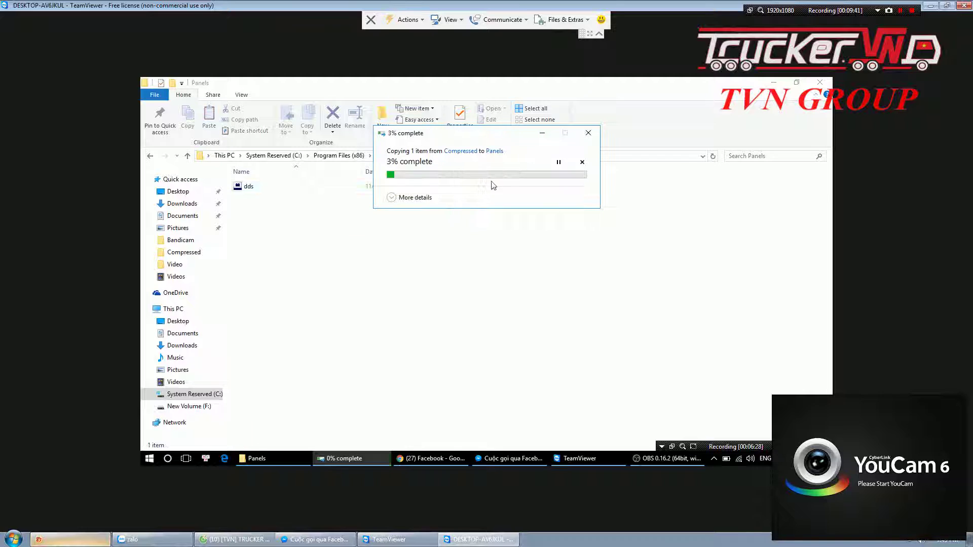
{"action": "left_click", "coordinate": [485, 285]}
Browse to Adobe Utilities - CS6\ExtendScript Toolkit CS6 and close that Explorer window
{"action": "key", "text": "BackSpace"}
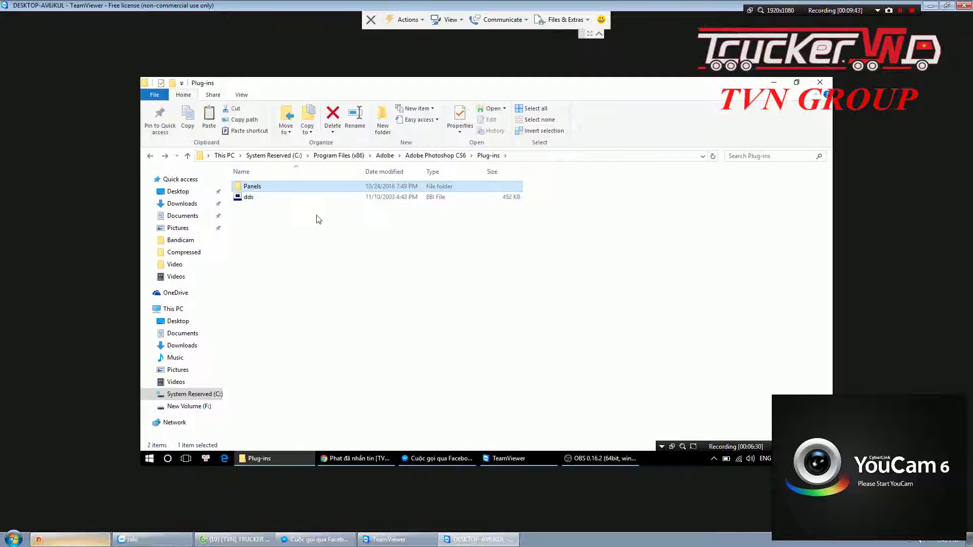
{"action": "key", "text": "BackSpace"}
{"action": "key", "text": "BackSpace"}
{"action": "double_click", "coordinate": [266, 218]}
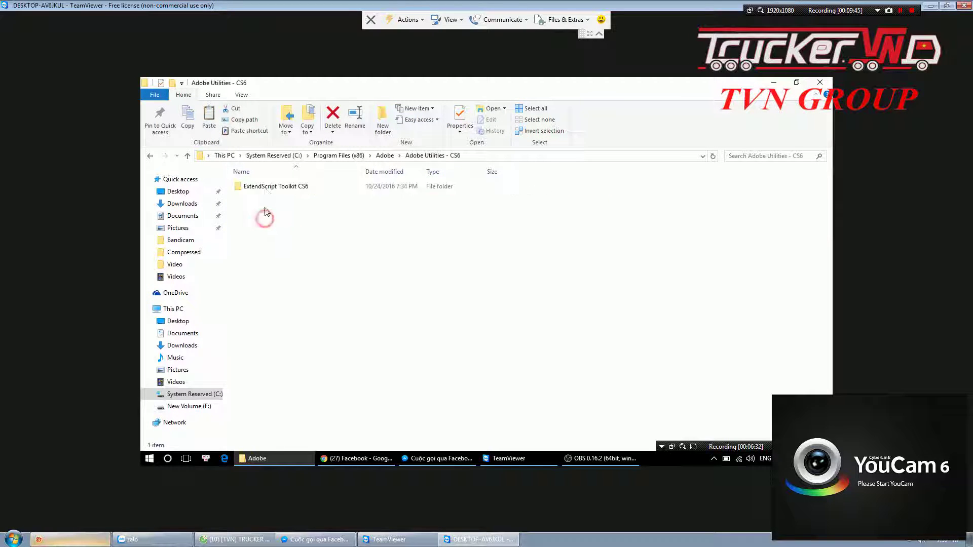
{"action": "double_click", "coordinate": [267, 187]}
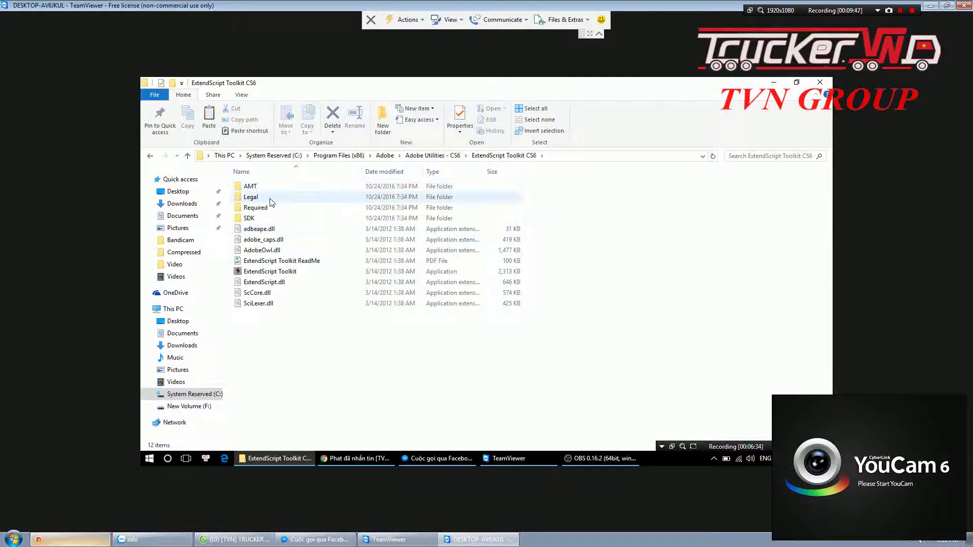
{"action": "left_click", "coordinate": [826, 84]}
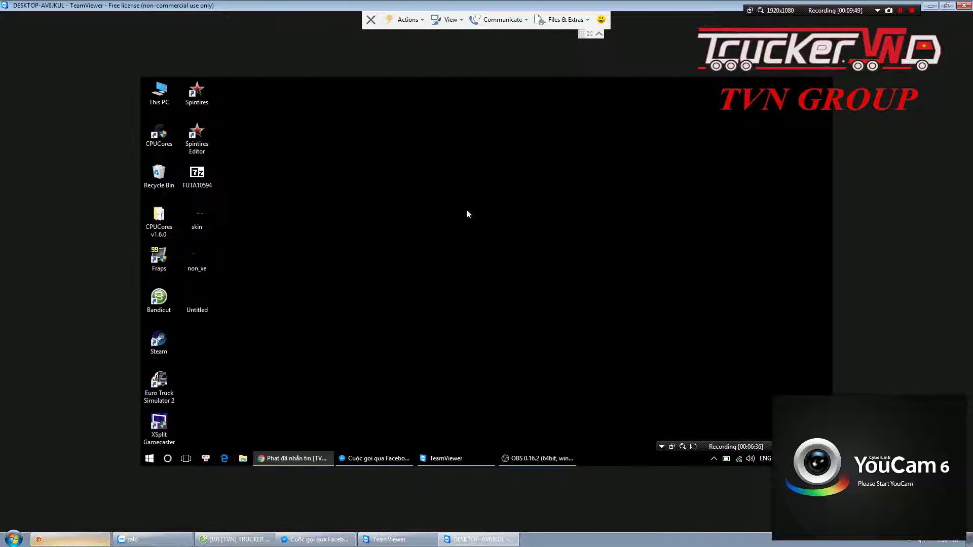
{"action": "right_click", "coordinate": [205, 220]}
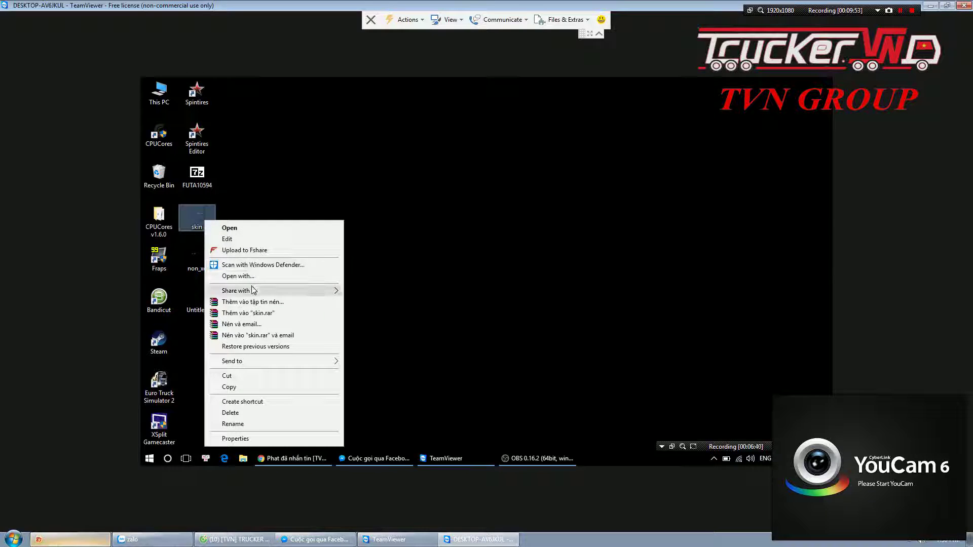
{"action": "left_click", "coordinate": [238, 275]}
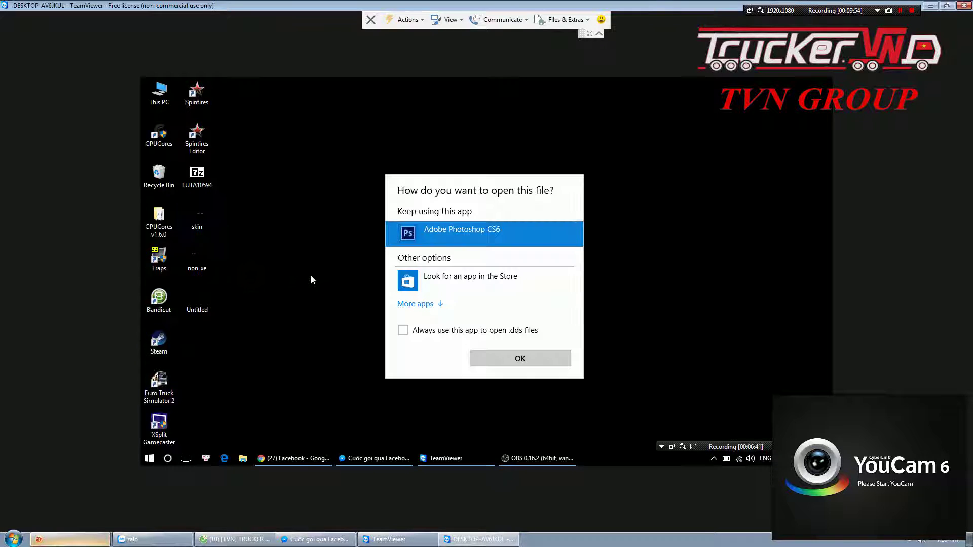
{"action": "double_click", "coordinate": [439, 230]}
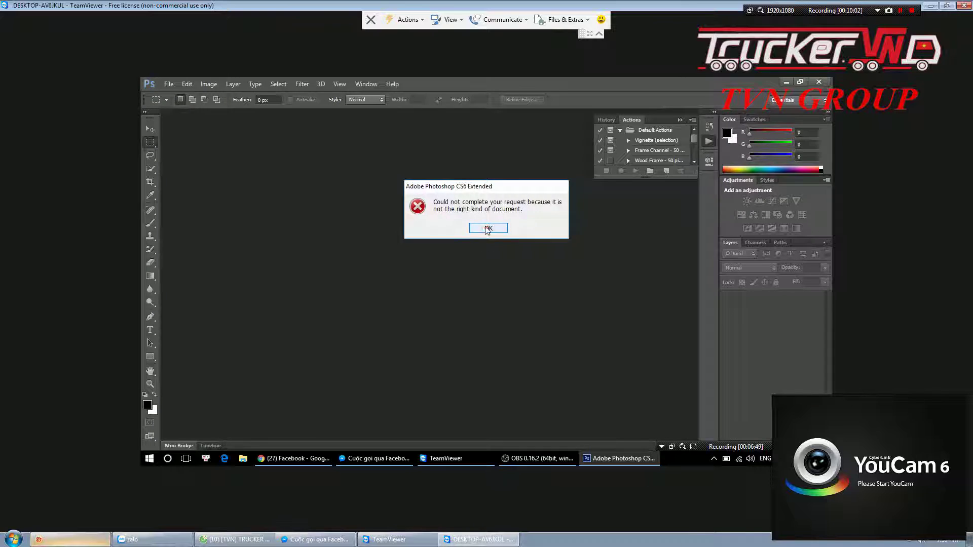
{"action": "left_click", "coordinate": [485, 226]}
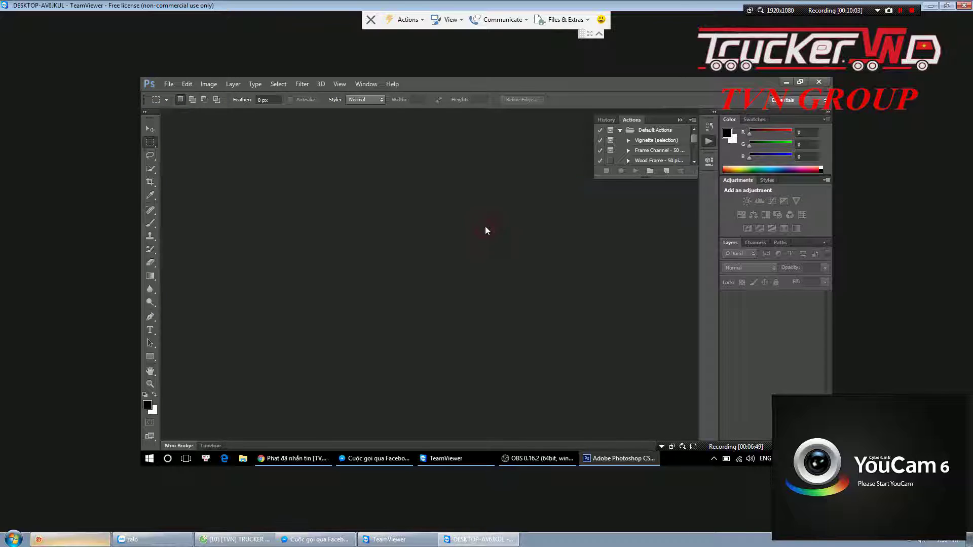
{"action": "left_click", "coordinate": [820, 83]}
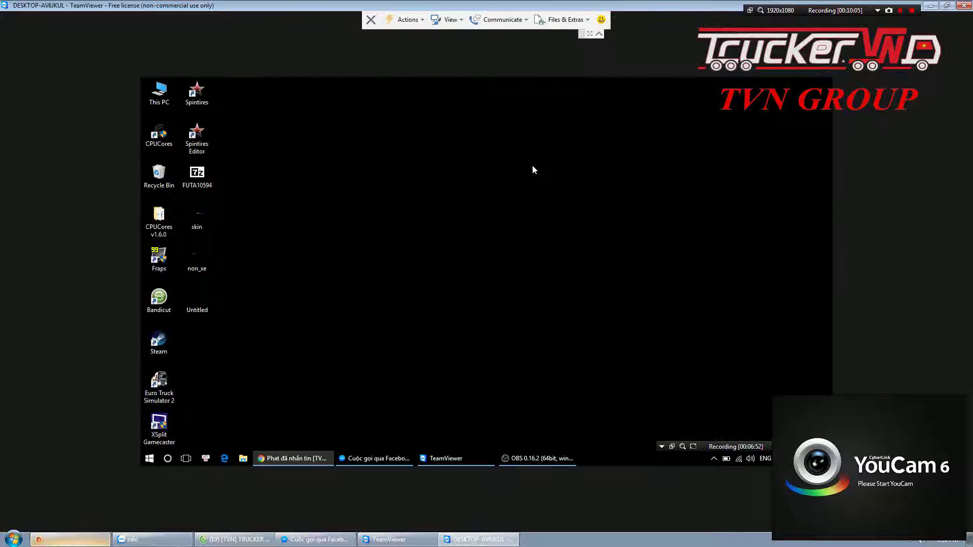
{"action": "double_click", "coordinate": [195, 220]}
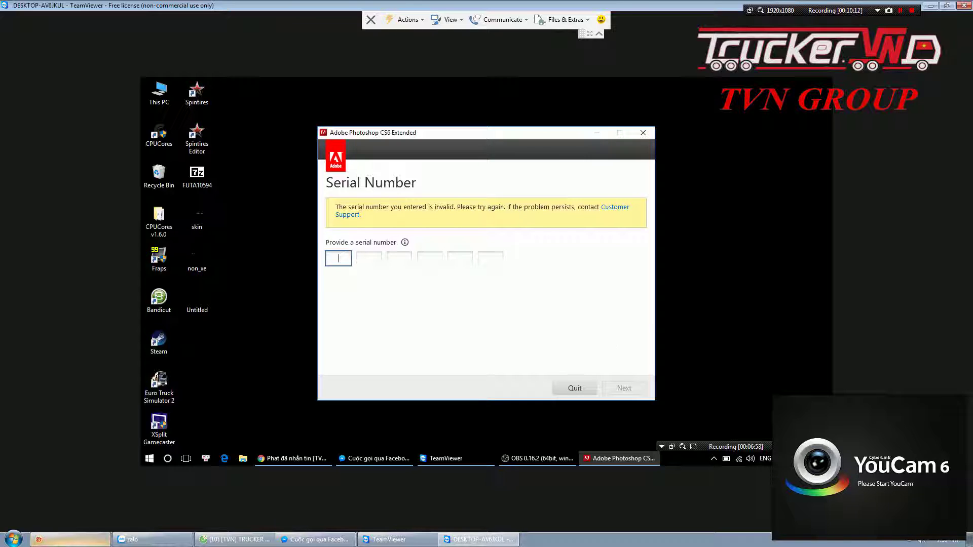
{"action": "left_click", "coordinate": [575, 389]}
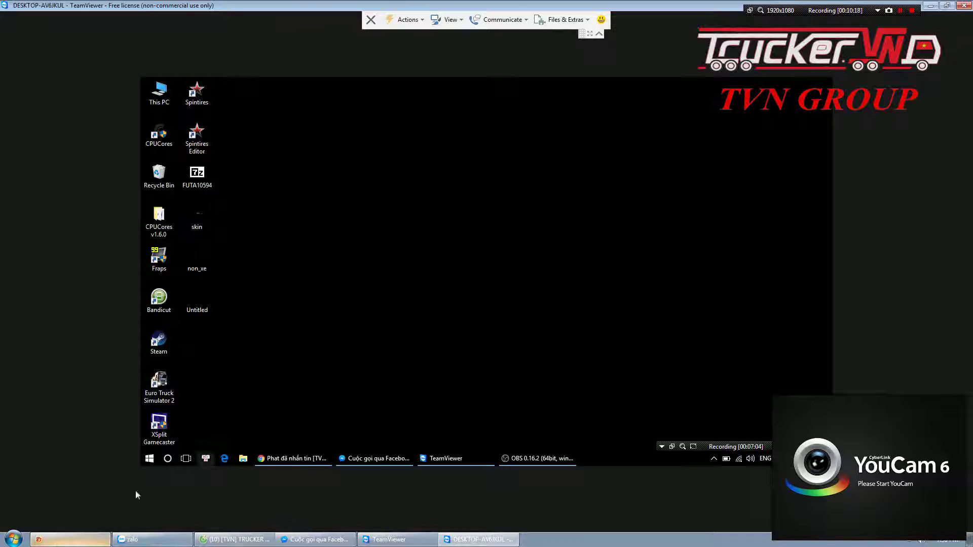
Open the Facebook chat and start attaching a file, then cancel the file picker
{"action": "left_click", "coordinate": [248, 540]}
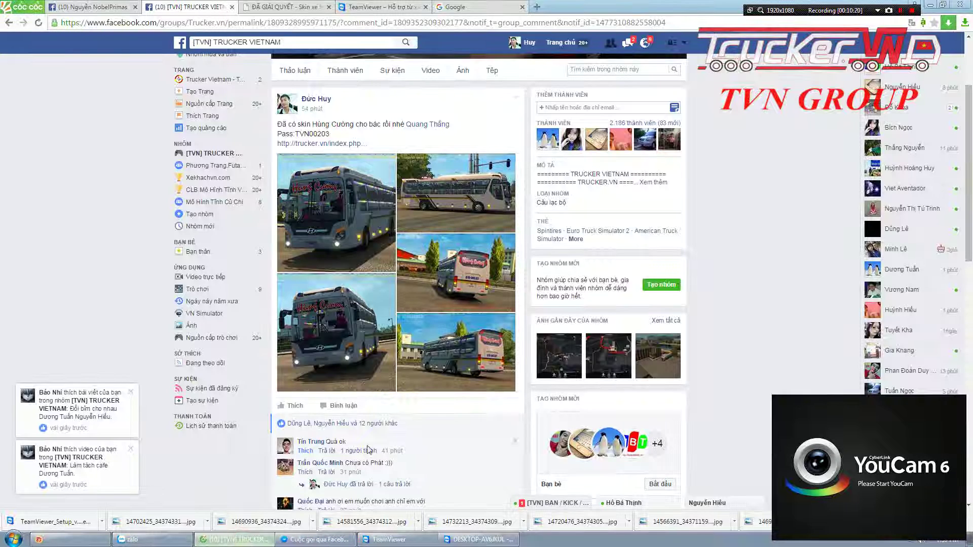
{"action": "left_click", "coordinate": [615, 503]}
{"action": "left_click", "coordinate": [660, 346]}
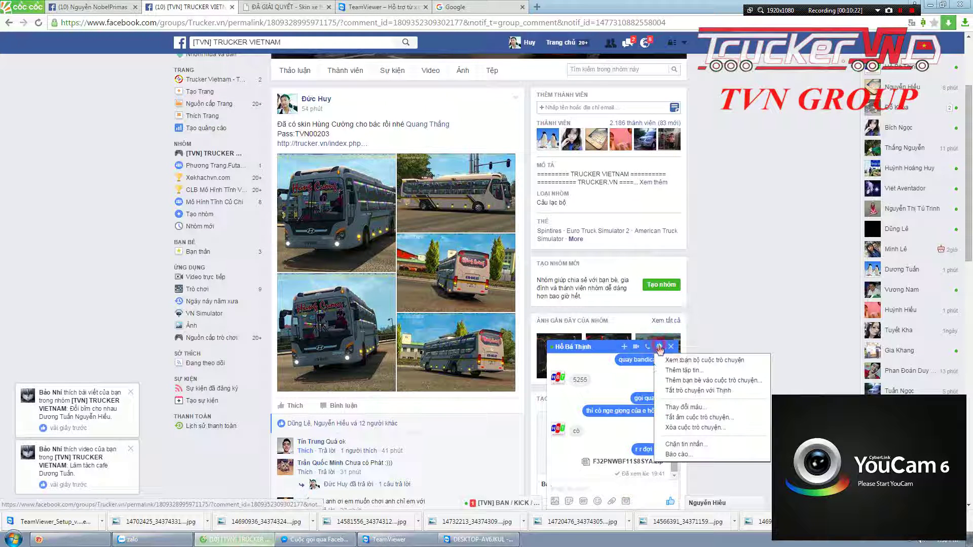
{"action": "left_click", "coordinate": [681, 370]}
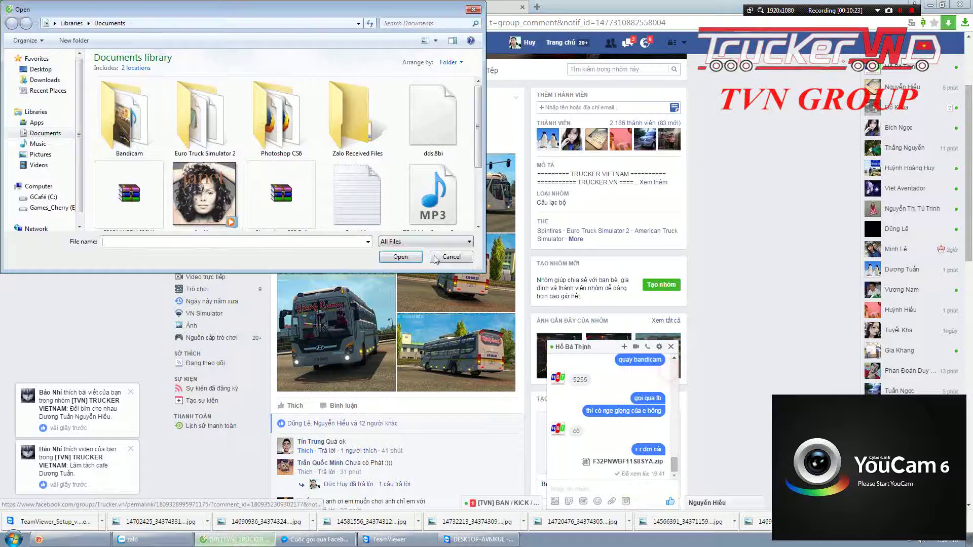
{"action": "left_click", "coordinate": [54, 187]}
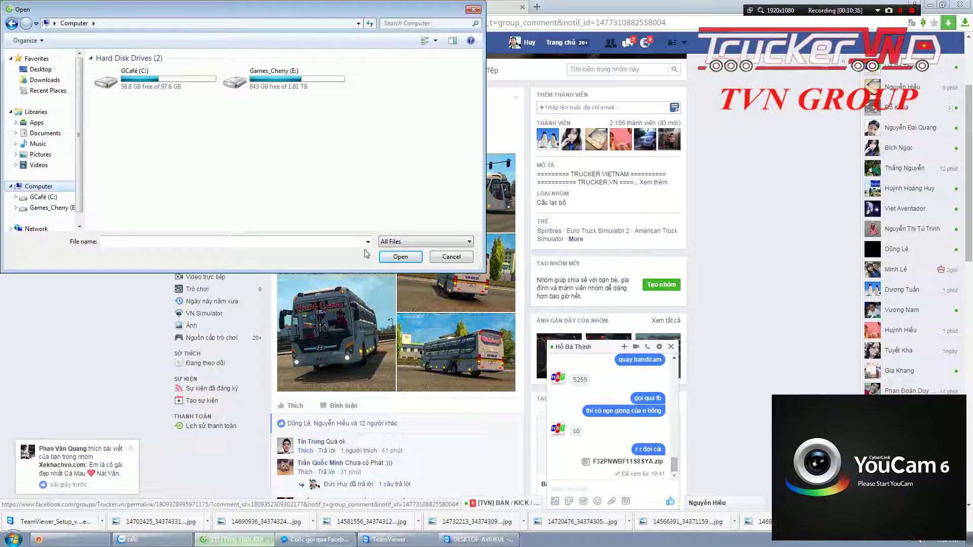
{"action": "left_click", "coordinate": [449, 258]}
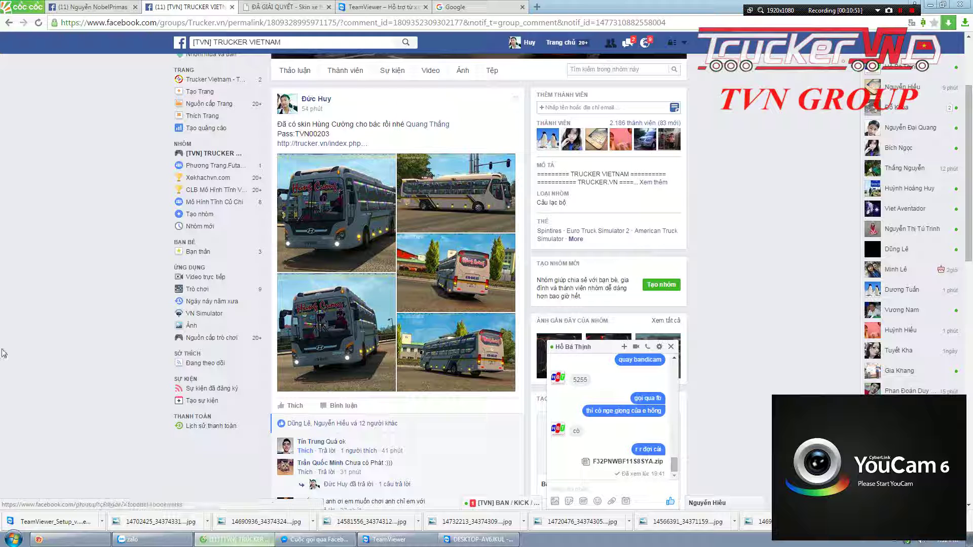
Reopen Add files and browse the Removable Disk (F:) folders for the PSD
{"action": "left_click", "coordinate": [658, 347]}
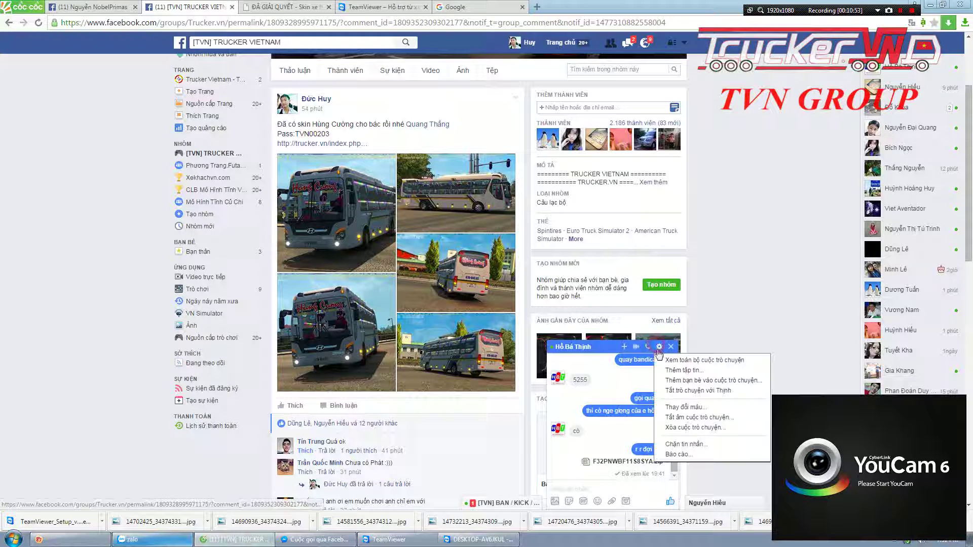
{"action": "left_click", "coordinate": [672, 370]}
{"action": "left_click", "coordinate": [51, 218]}
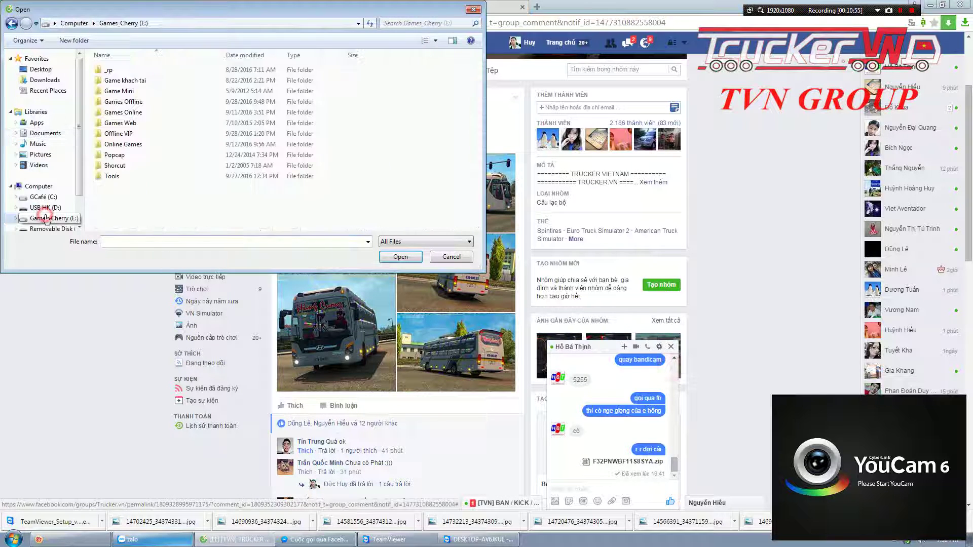
{"action": "left_click", "coordinate": [51, 229]}
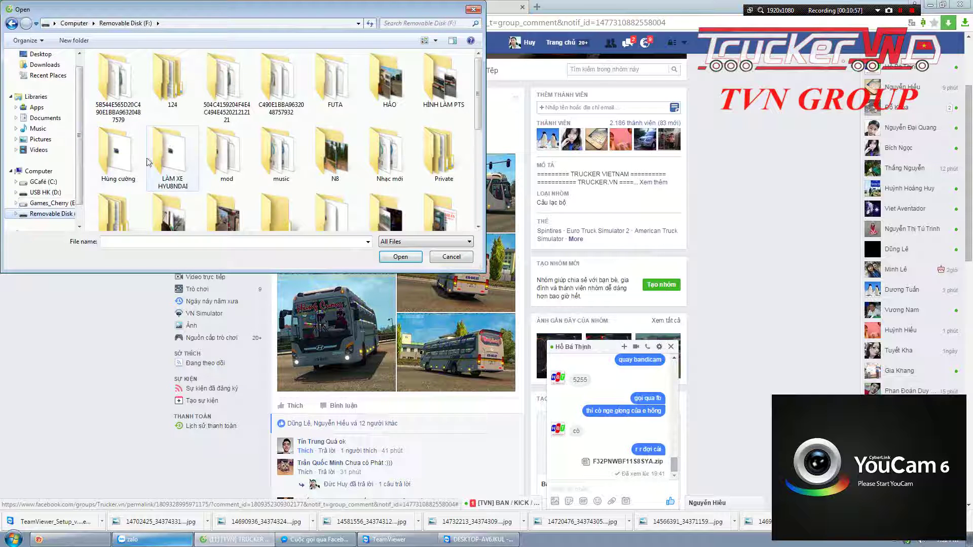
{"action": "double_click", "coordinate": [120, 155]}
{"action": "double_click", "coordinate": [127, 71]}
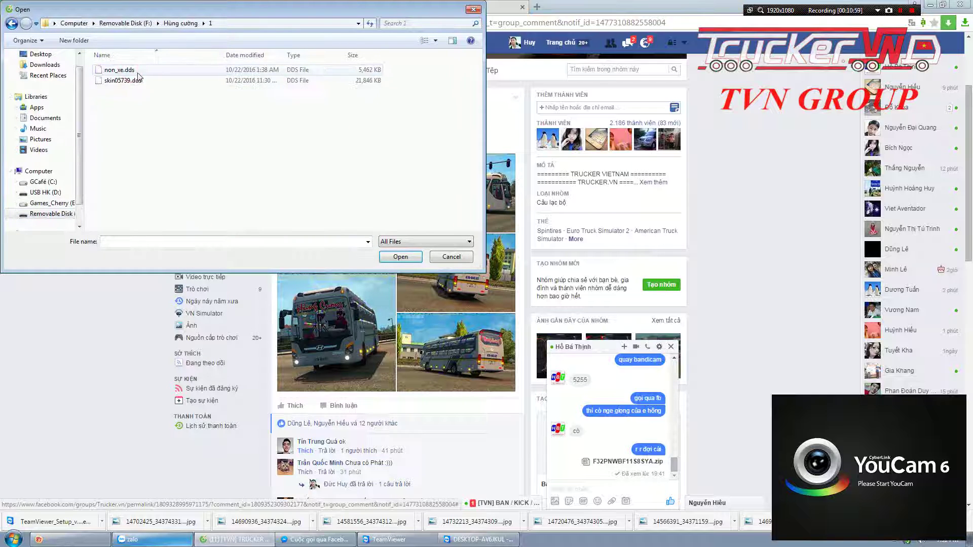
{"action": "mouse_move", "coordinate": [121, 80]}
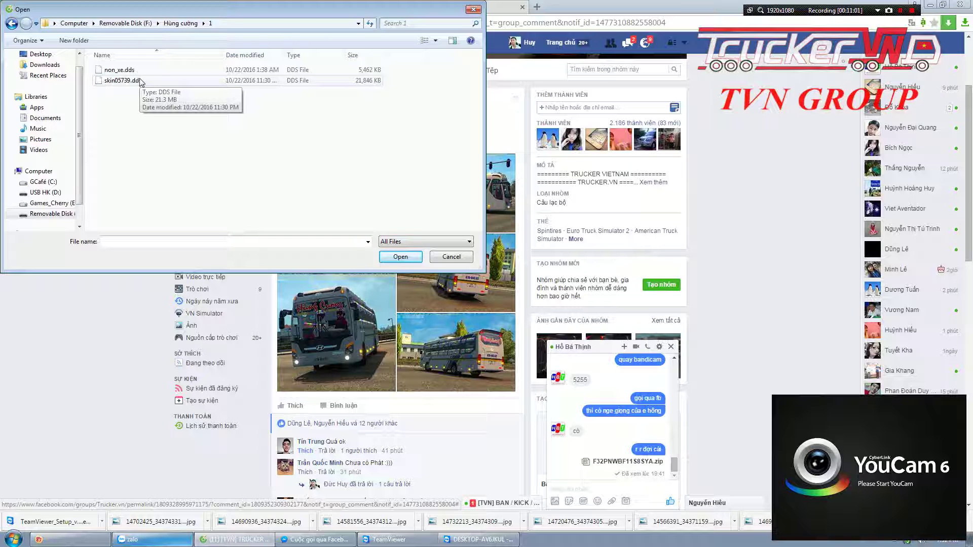
{"action": "key", "text": "BackSpace"}
{"action": "key", "text": "BackSpace"}
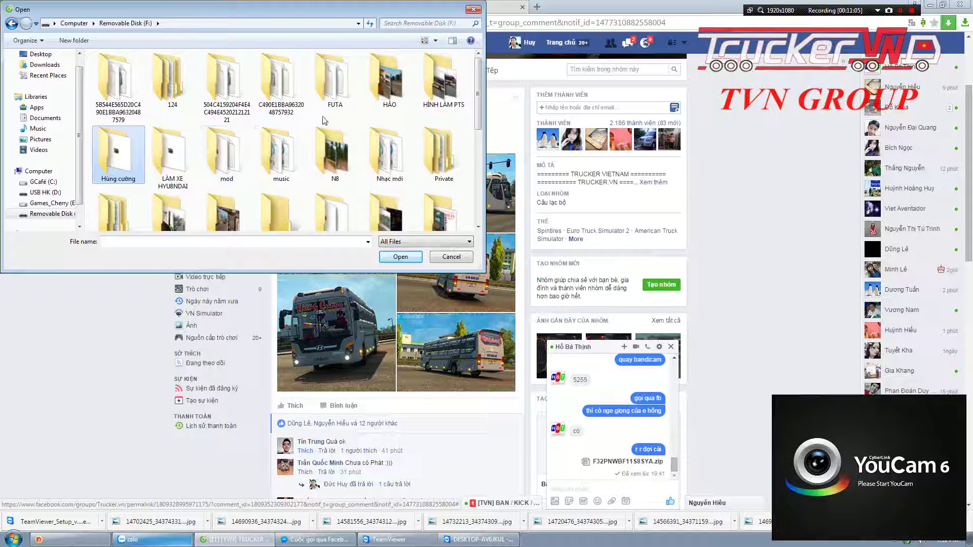
Attach FUTA4407.psd from the FUTA folder, send it, and minimize the browser
{"action": "double_click", "coordinate": [332, 84]}
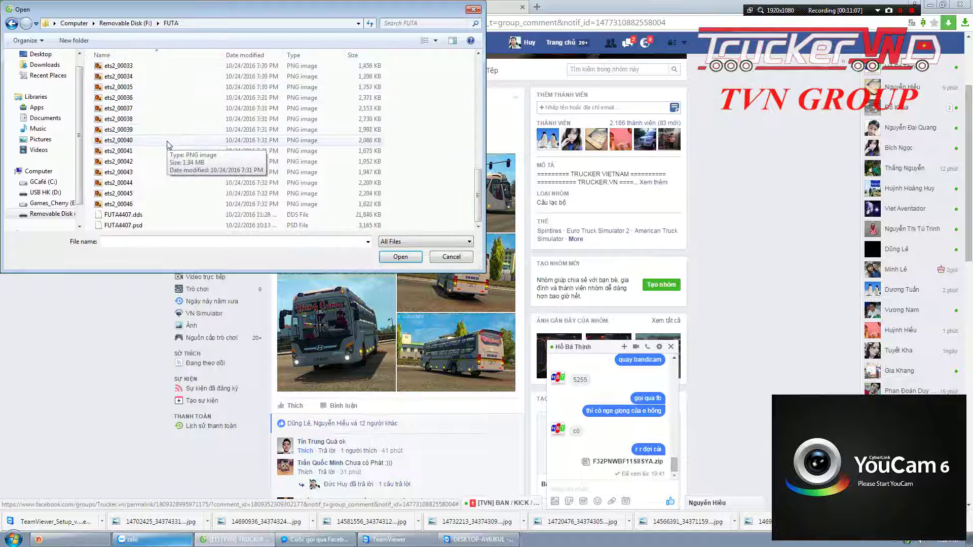
{"action": "double_click", "coordinate": [130, 225]}
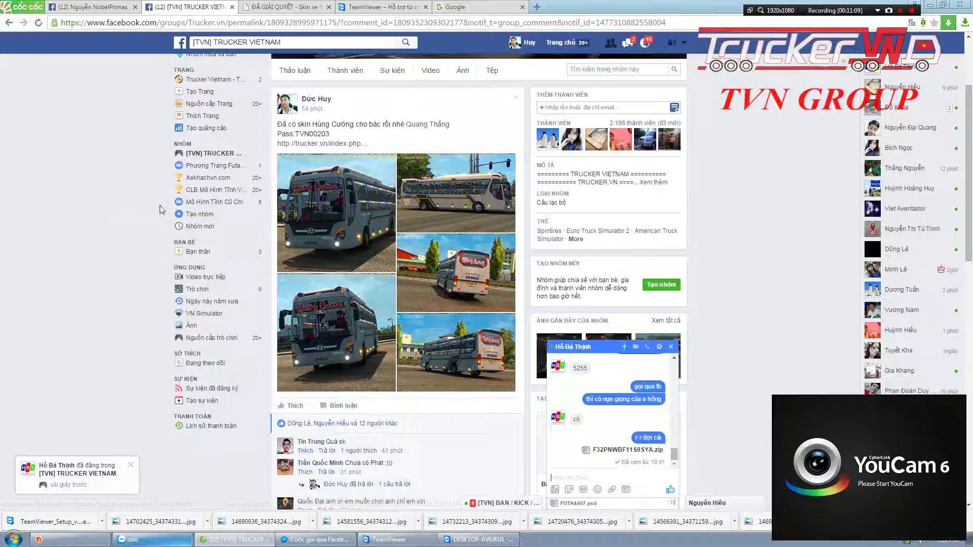
{"action": "key", "text": "Return"}
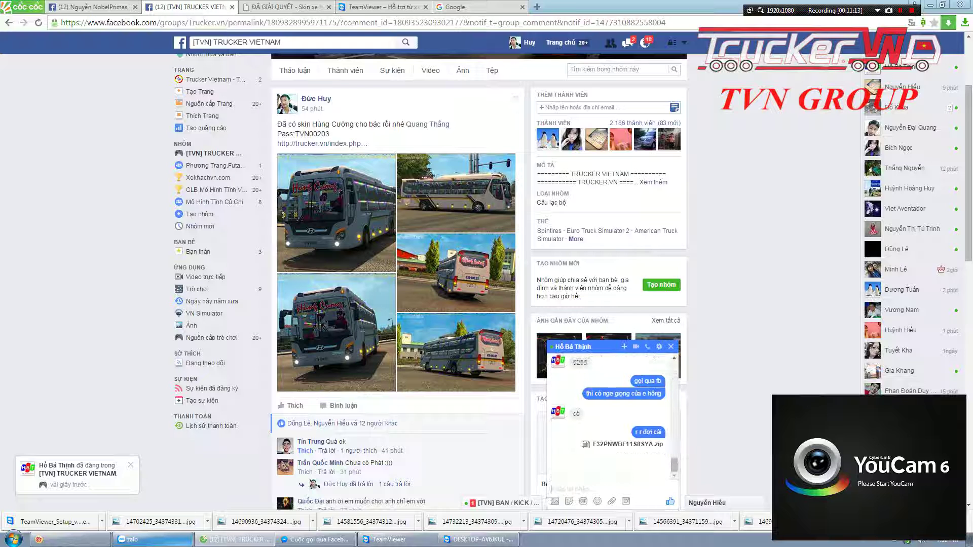
{"action": "left_click", "coordinate": [247, 536]}
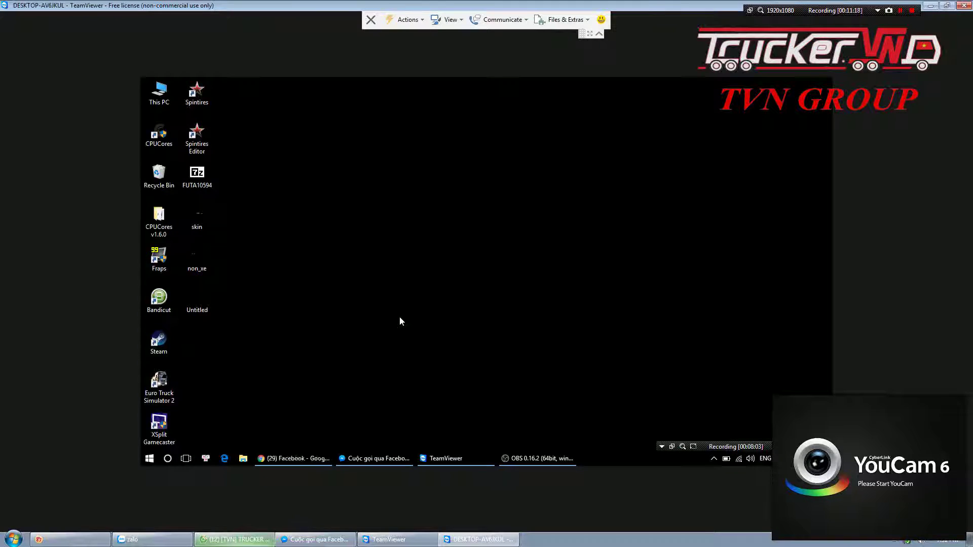
Download the FUTA4407.psd attachment from the chat and collapse the chat windows
{"action": "left_click", "coordinate": [293, 458]}
{"action": "left_click", "coordinate": [415, 400]}
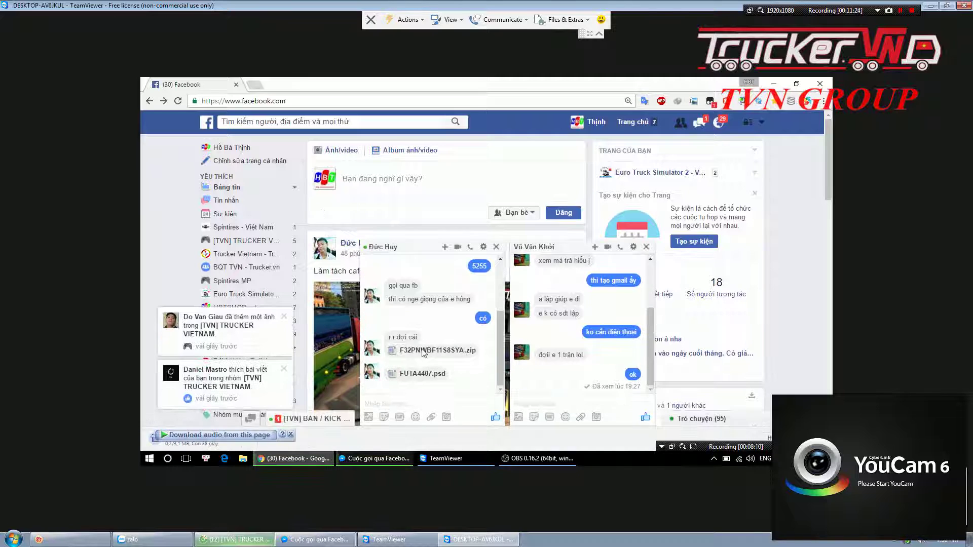
{"action": "left_click", "coordinate": [417, 252]}
{"action": "left_click", "coordinate": [580, 253]}
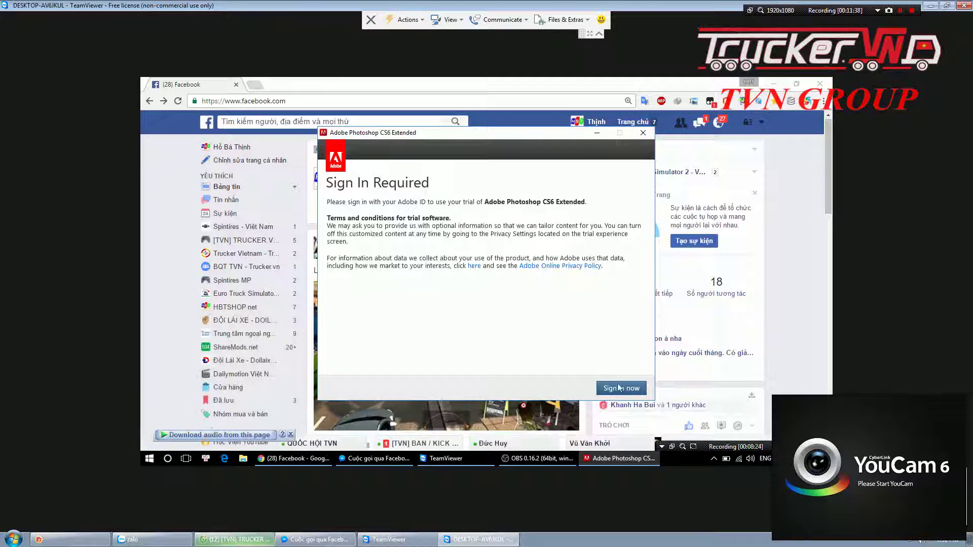
Quit Photoshop from its Sign In prompt and open File Explorer
{"action": "left_click", "coordinate": [639, 136]}
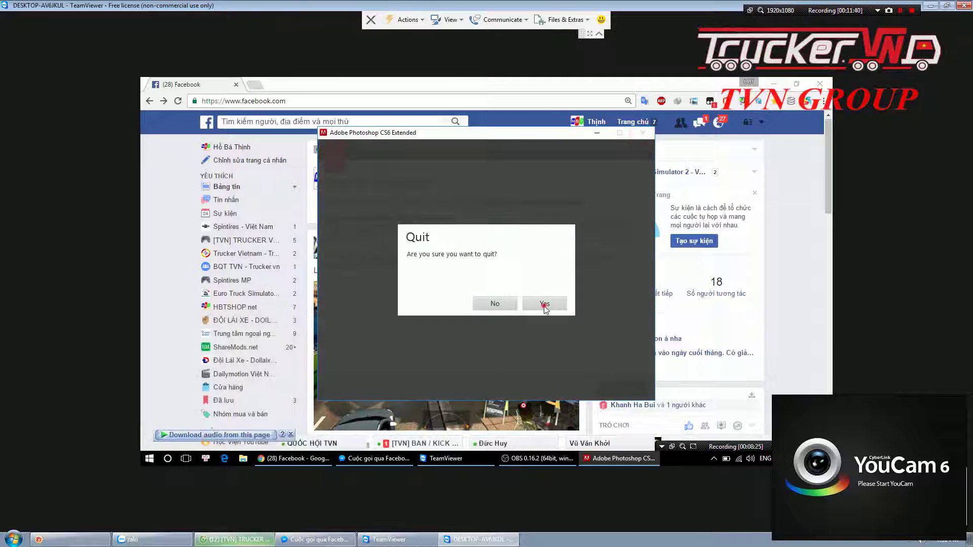
{"action": "left_click", "coordinate": [545, 304]}
{"action": "left_click", "coordinate": [774, 83]}
{"action": "left_click", "coordinate": [241, 453]}
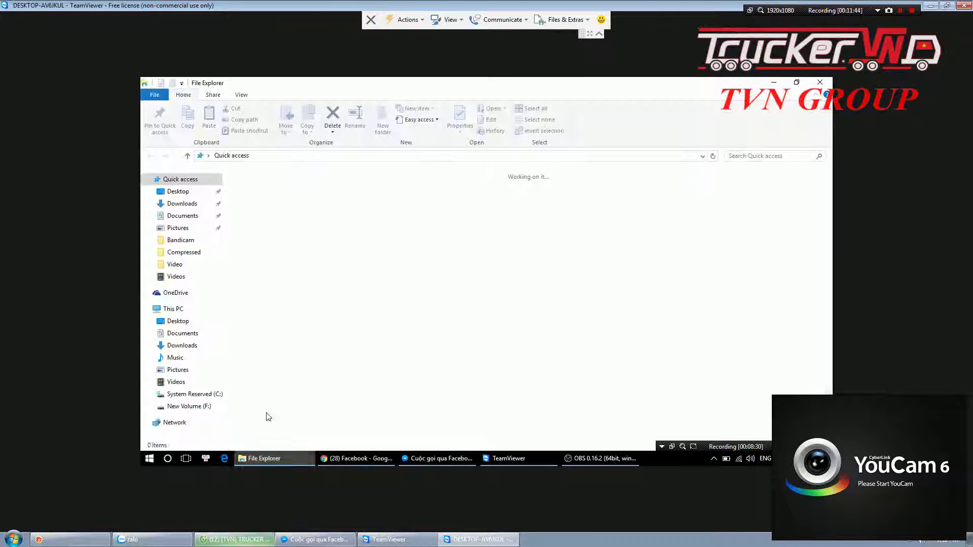
Browse through Downloads and Documents to the Compressed folder
{"action": "left_click", "coordinate": [192, 205]}
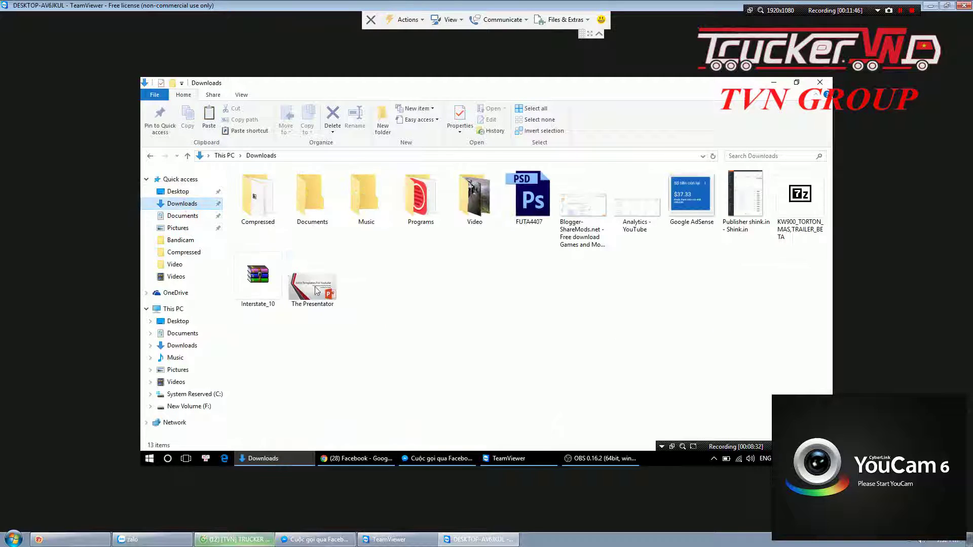
{"action": "left_click", "coordinate": [182, 216]}
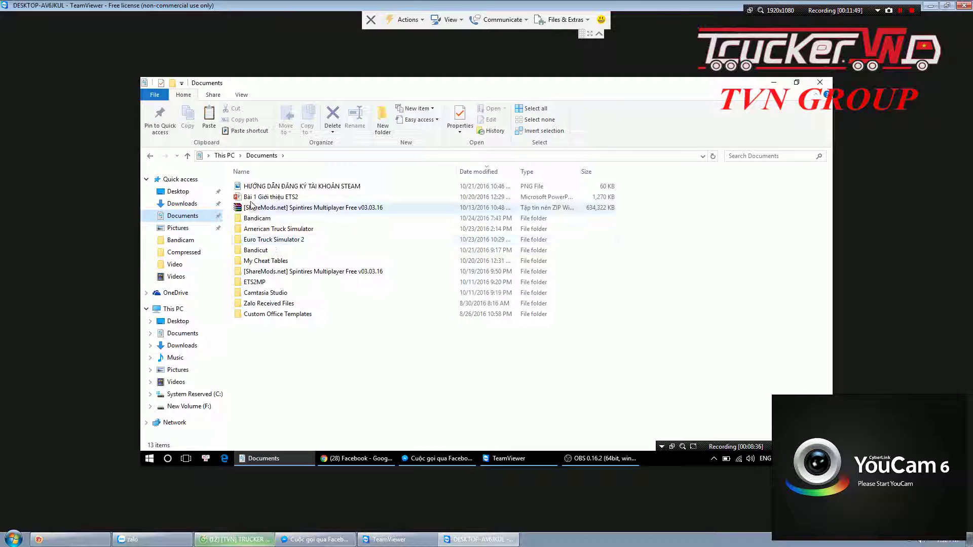
{"action": "left_click", "coordinate": [174, 241]}
{"action": "left_click", "coordinate": [175, 253]}
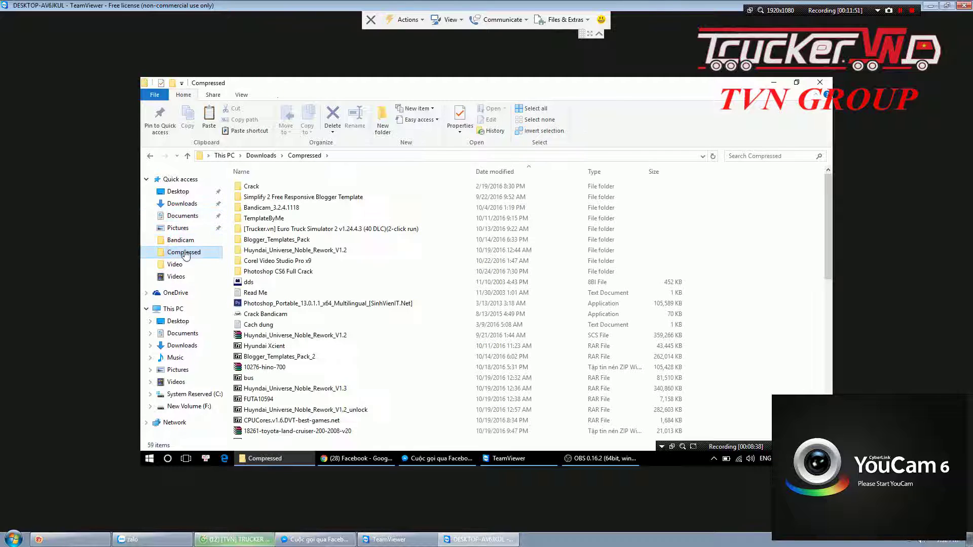
{"action": "scroll", "coordinate": [266, 261], "scroll_direction": "down", "scroll_amount": 2}
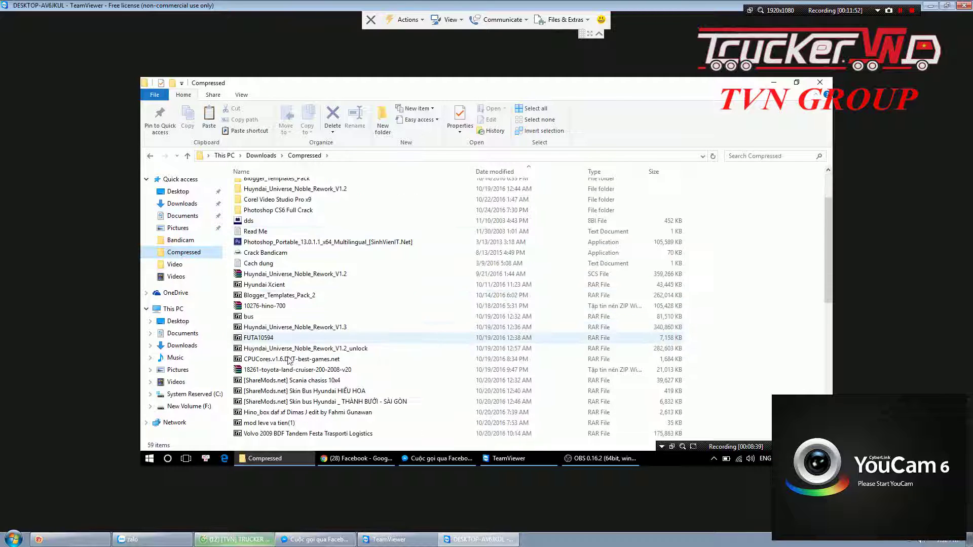
Select the 64-bit amtlib.dll in the SinhVienIT.Net--Adobe Keygen CS6 folder, then go to This PC
{"action": "double_click", "coordinate": [271, 210]}
{"action": "double_click", "coordinate": [267, 197]}
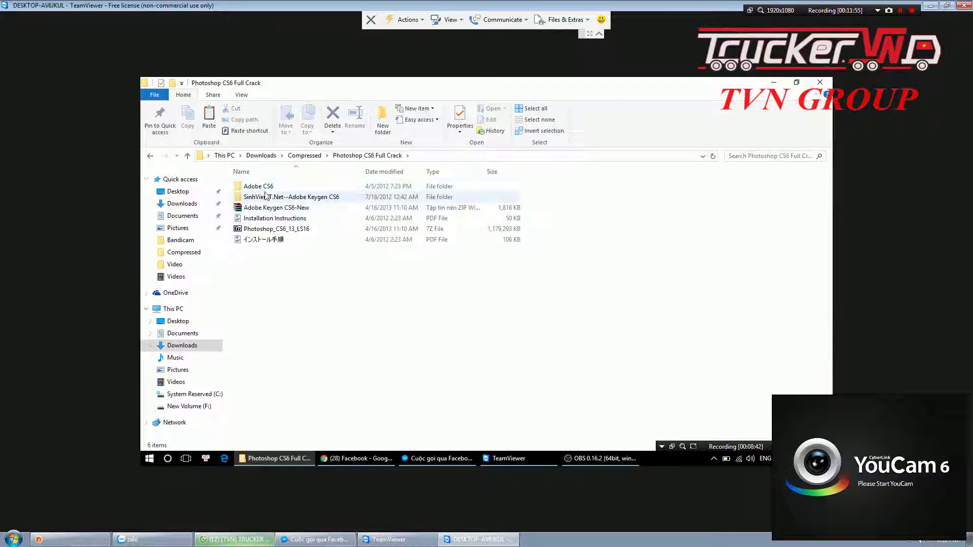
{"action": "double_click", "coordinate": [266, 188]}
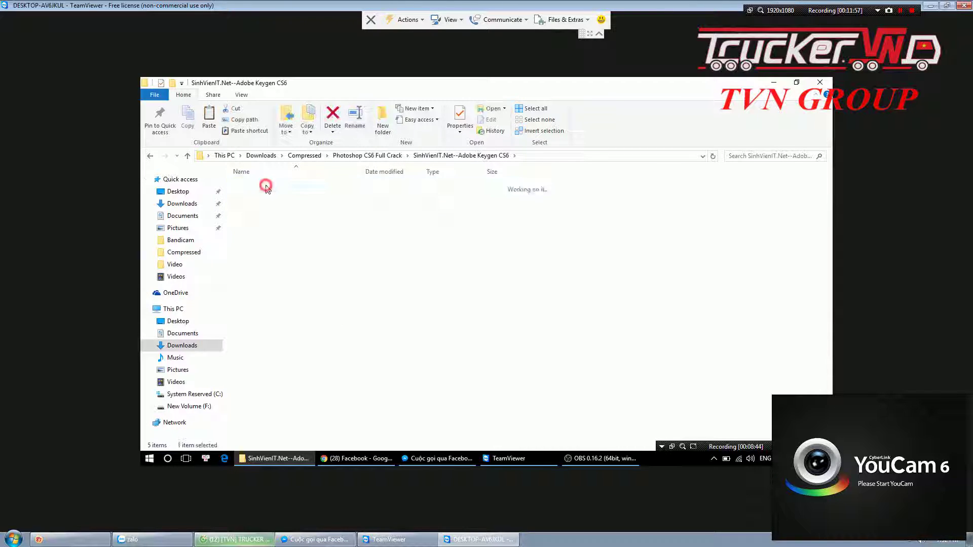
{"action": "double_click", "coordinate": [263, 198]}
{"action": "left_click", "coordinate": [265, 187]}
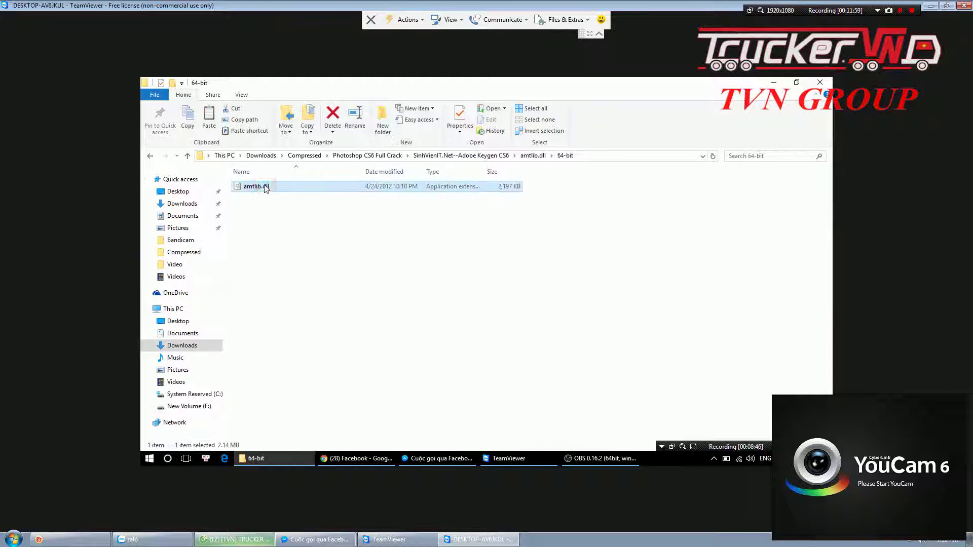
{"action": "left_click", "coordinate": [184, 310]}
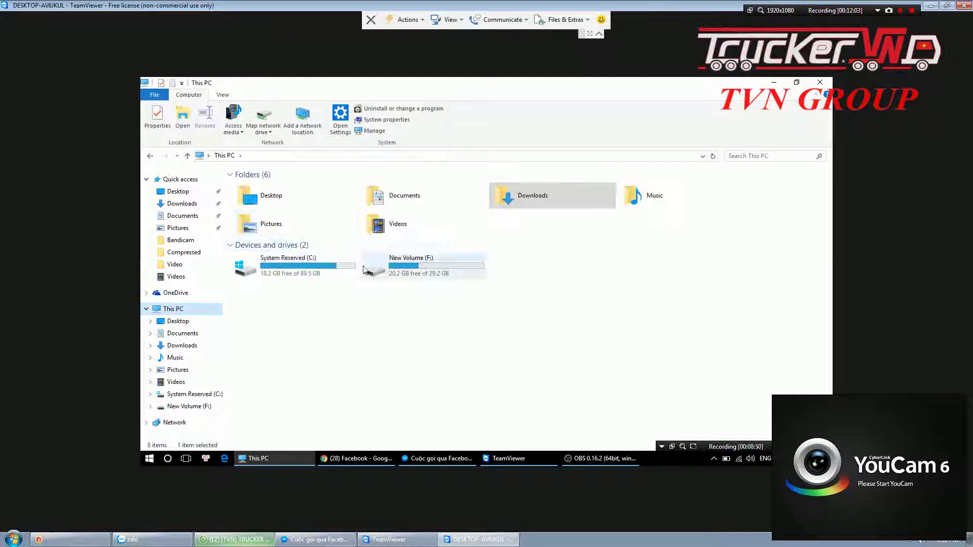
Replace amtlib.dll in Program Files (x86)\Adobe\Adobe Bridge CS6, granting administrator permission
{"action": "left_click", "coordinate": [314, 266]}
{"action": "double_click", "coordinate": [314, 266]}
{"action": "double_click", "coordinate": [274, 261]}
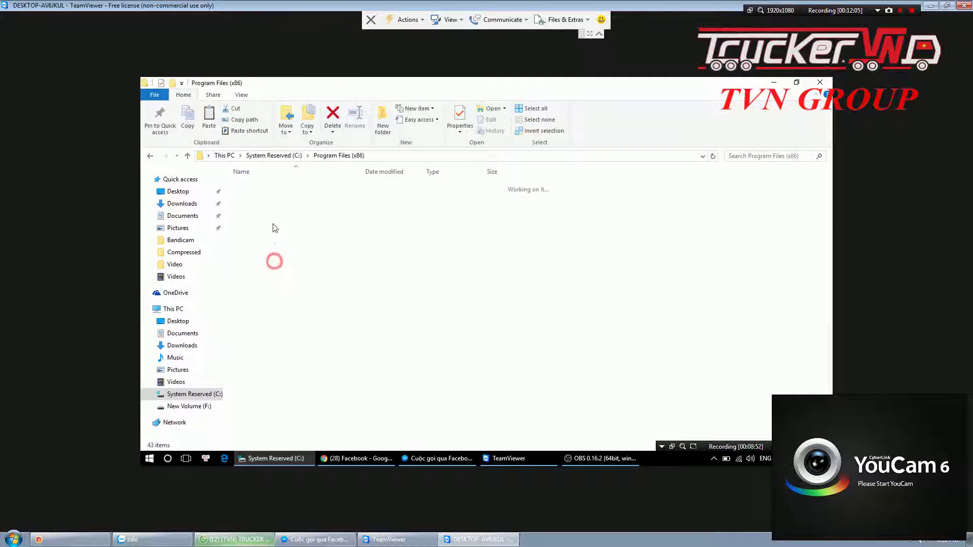
{"action": "double_click", "coordinate": [265, 198]}
{"action": "double_click", "coordinate": [266, 186]}
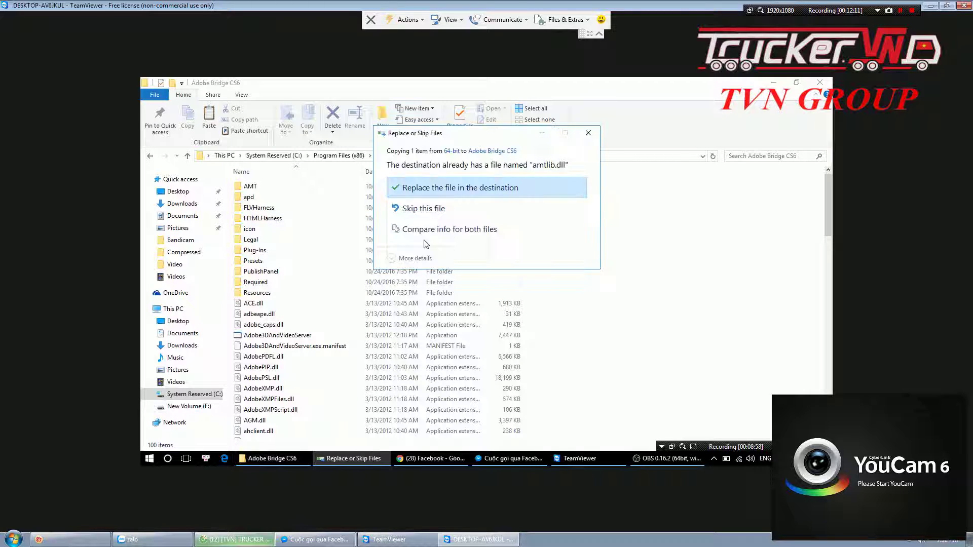
{"action": "left_click", "coordinate": [539, 187]}
{"action": "left_click", "coordinate": [450, 201]}
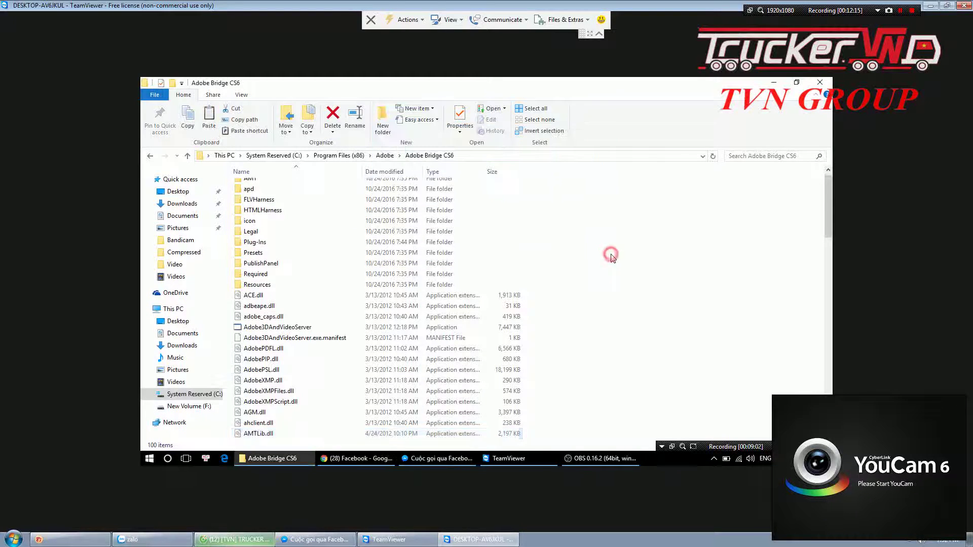
Paste amtlib.dll into Adobe Extension Manager CS6, replacing the existing file
{"action": "key", "text": "BackSpace"}
{"action": "double_click", "coordinate": [270, 197]}
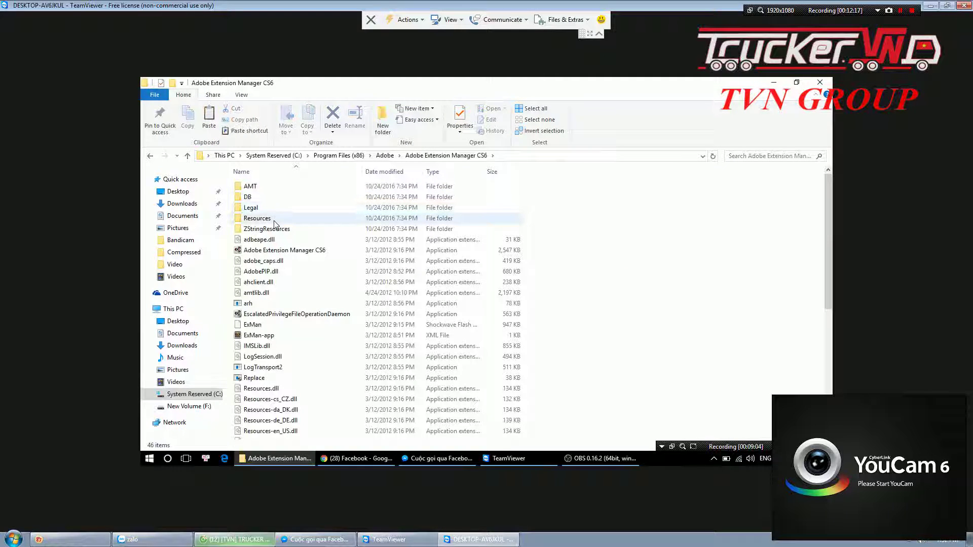
{"action": "left_click", "coordinate": [694, 269]}
{"action": "key", "text": "ctrl+v"}
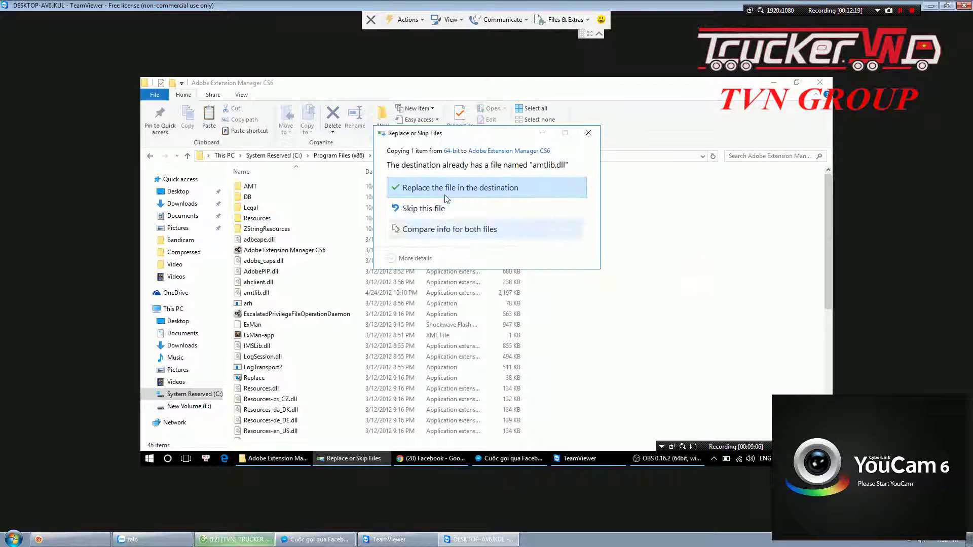
{"action": "left_click", "coordinate": [446, 197]}
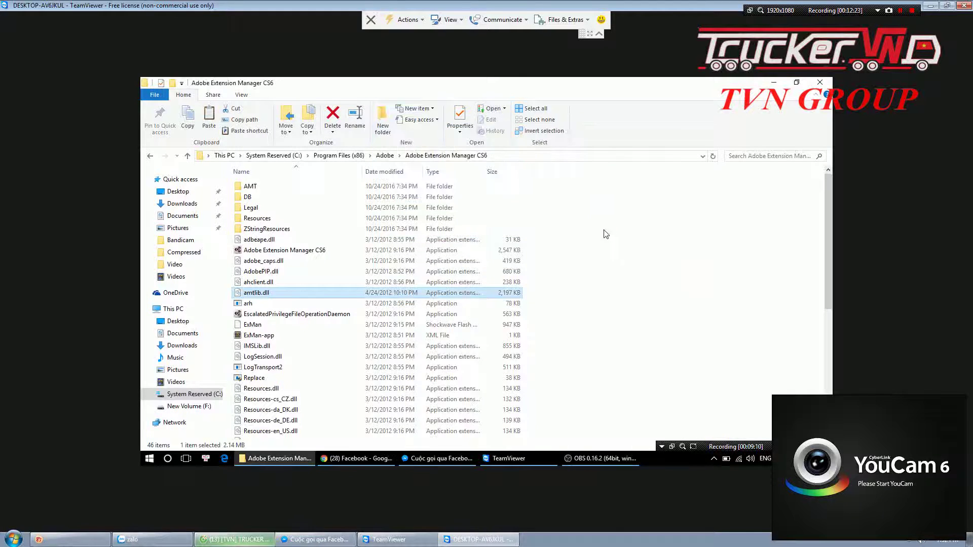
Replace amtlib.dll in the Program Files (x86) Adobe Photoshop CS6 folder with administrator permission
{"action": "left_click", "coordinate": [384, 155]}
{"action": "double_click", "coordinate": [284, 207]}
{"action": "left_click", "coordinate": [658, 272]}
{"action": "key", "text": "ctrl+v"}
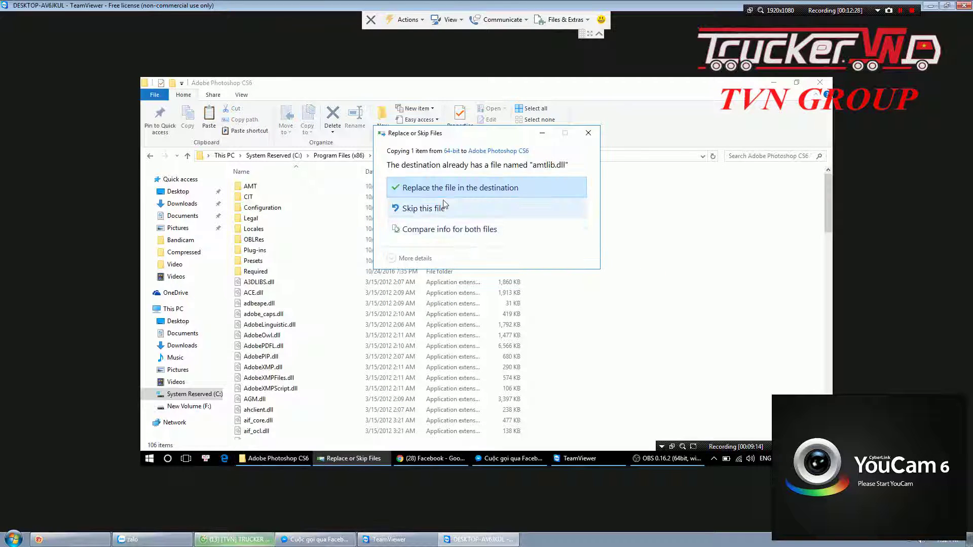
{"action": "left_click", "coordinate": [445, 188]}
{"action": "left_click", "coordinate": [446, 202]}
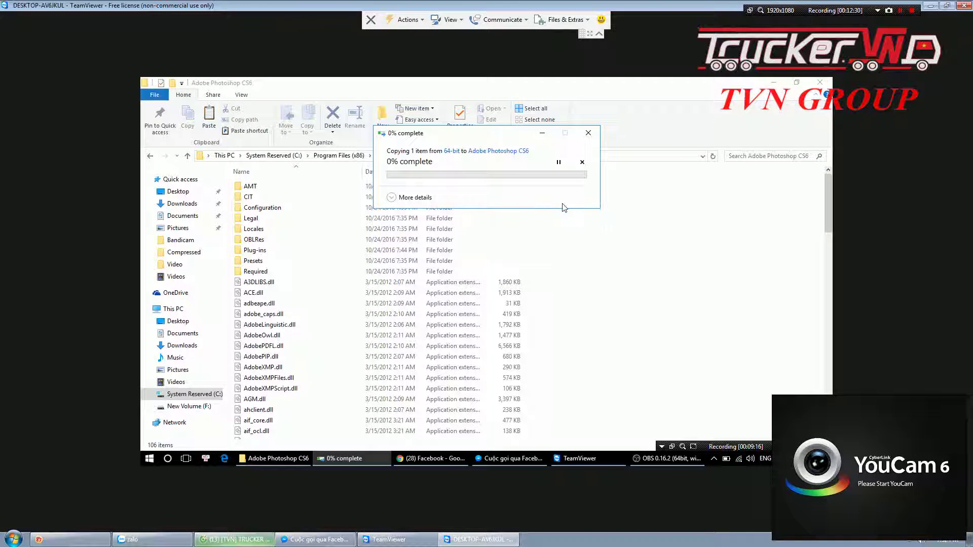
Paste amtlib.dll into the Adobe Utilities - CS6 folder
{"action": "key", "text": "BackSpace"}
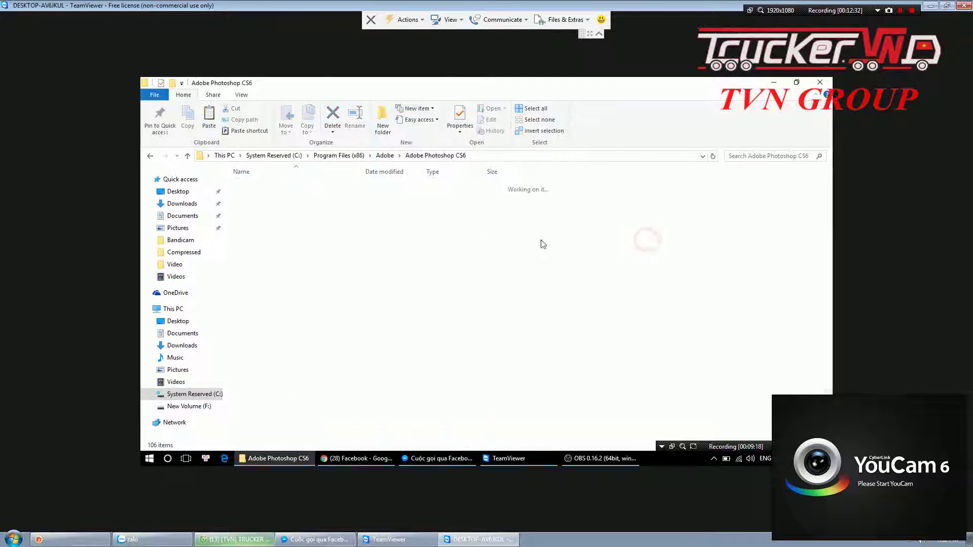
{"action": "double_click", "coordinate": [280, 218]}
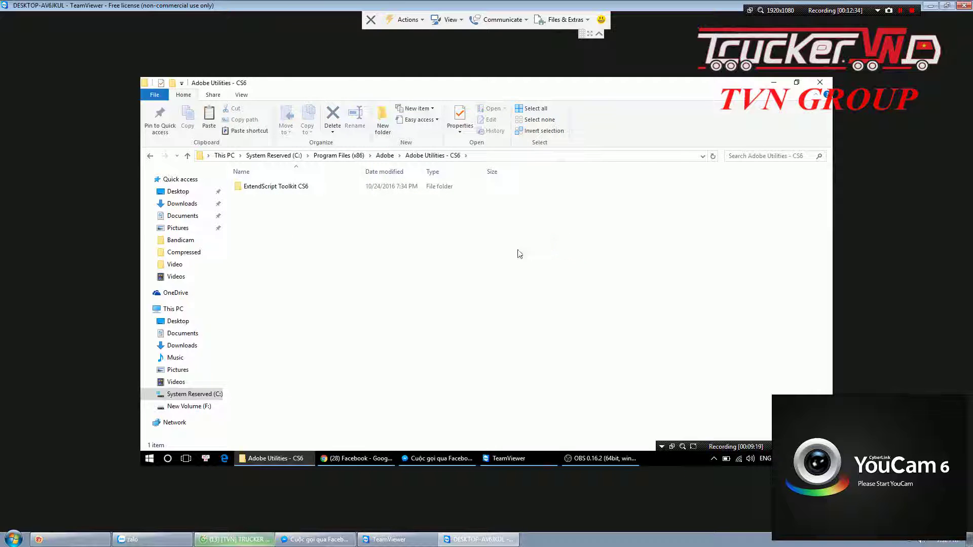
{"action": "key", "text": "ctrl+v"}
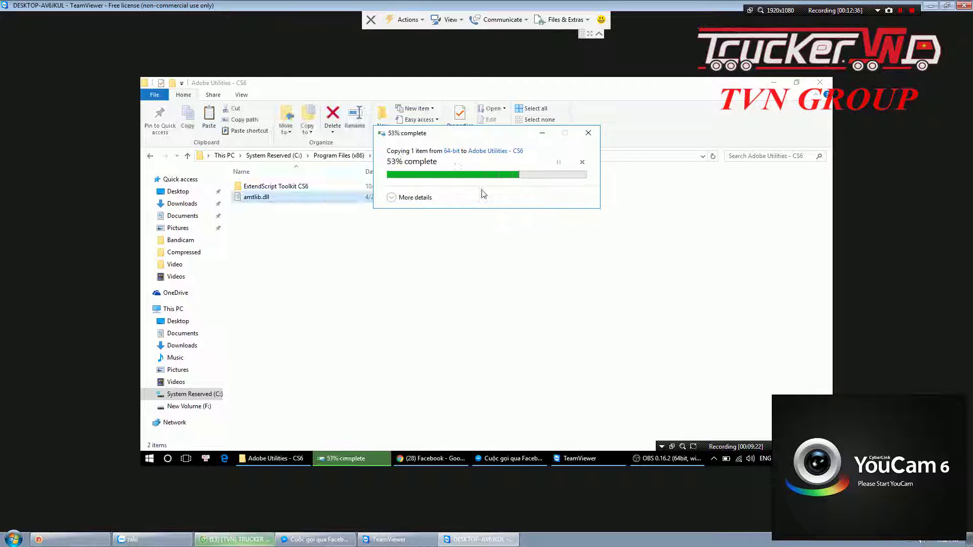
Replace amtlib.dll in Program Files\Adobe\Adobe Bridge CS6 (64 Bit) with administrator permission
{"action": "key", "text": "BackSpace"}
{"action": "key", "text": "BackSpace"}
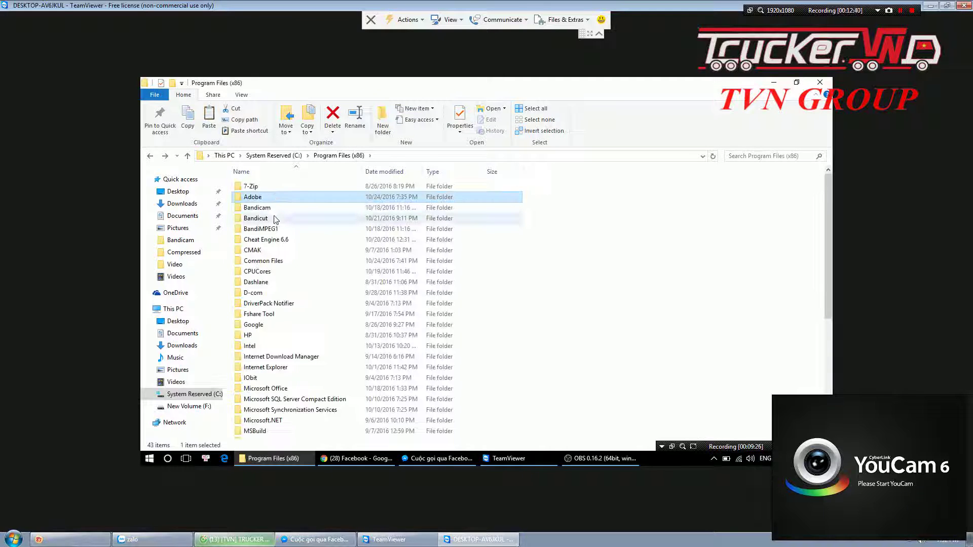
{"action": "key", "text": "BackSpace"}
{"action": "left_click", "coordinate": [275, 250]}
{"action": "double_click", "coordinate": [275, 250]}
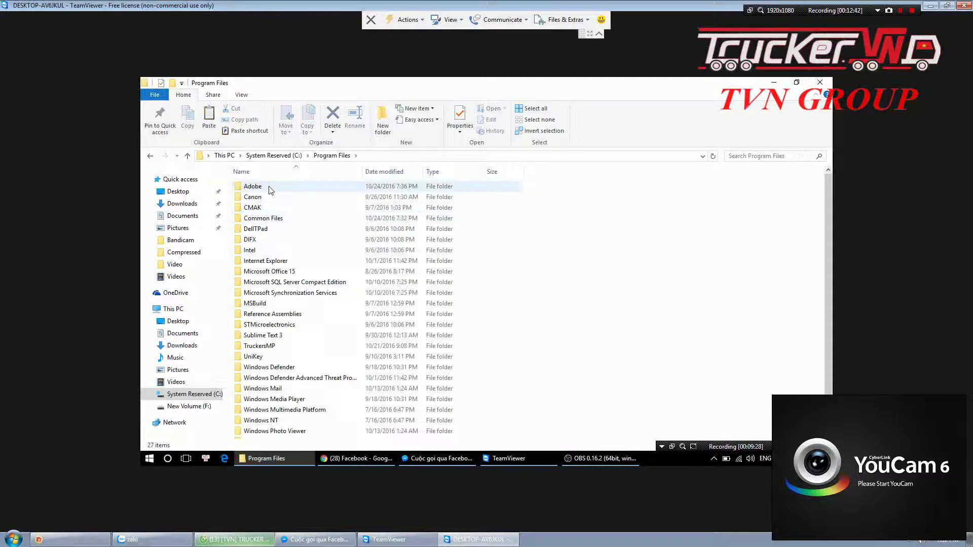
{"action": "double_click", "coordinate": [271, 187]}
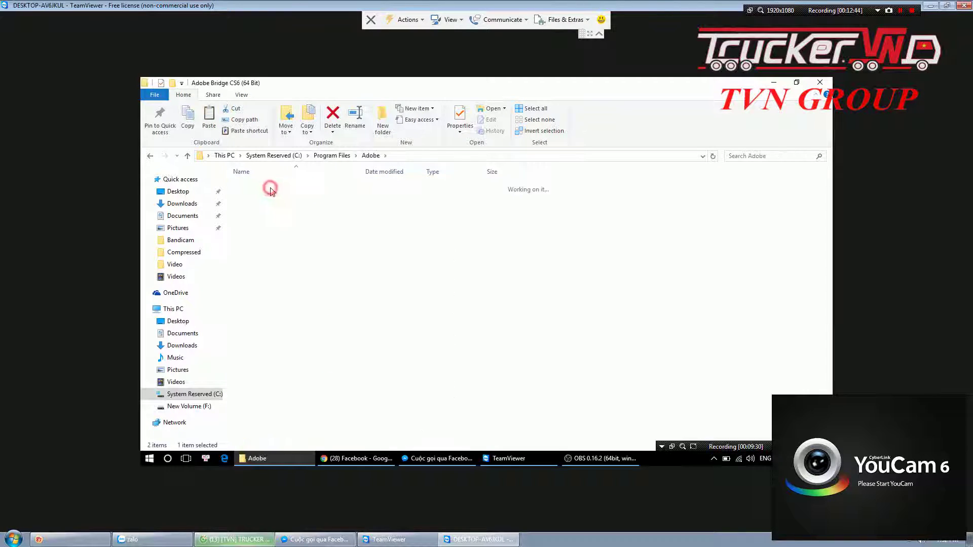
{"action": "left_click", "coordinate": [598, 259]}
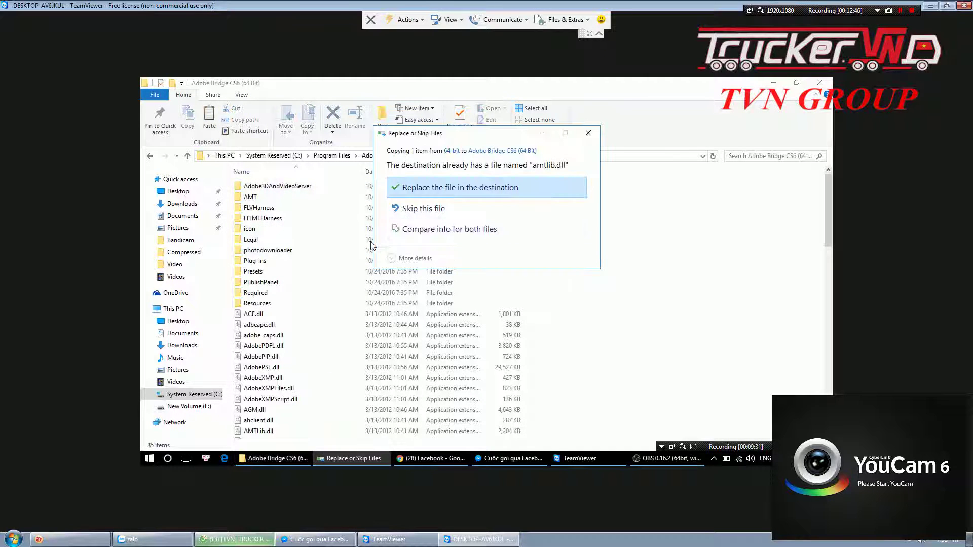
{"action": "left_click", "coordinate": [468, 187]}
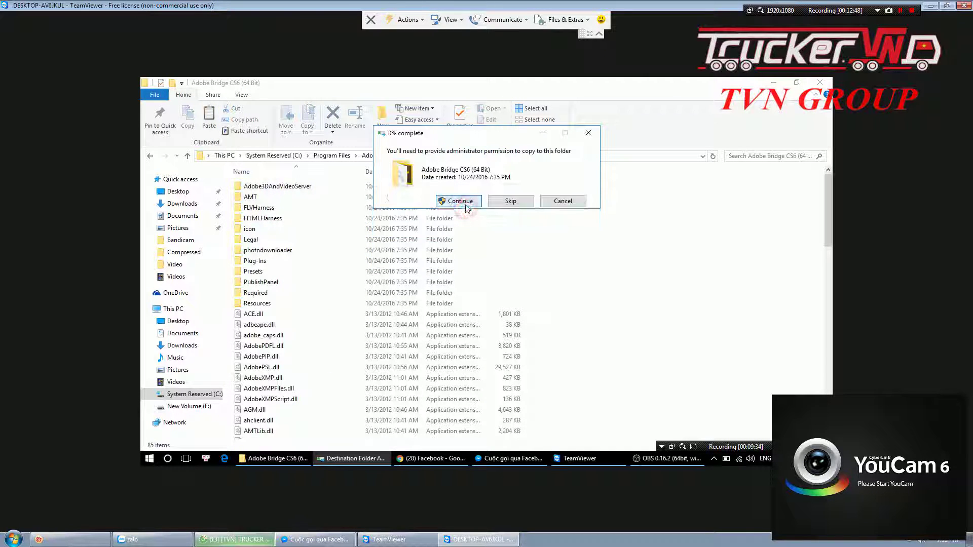
{"action": "left_click", "coordinate": [461, 201]}
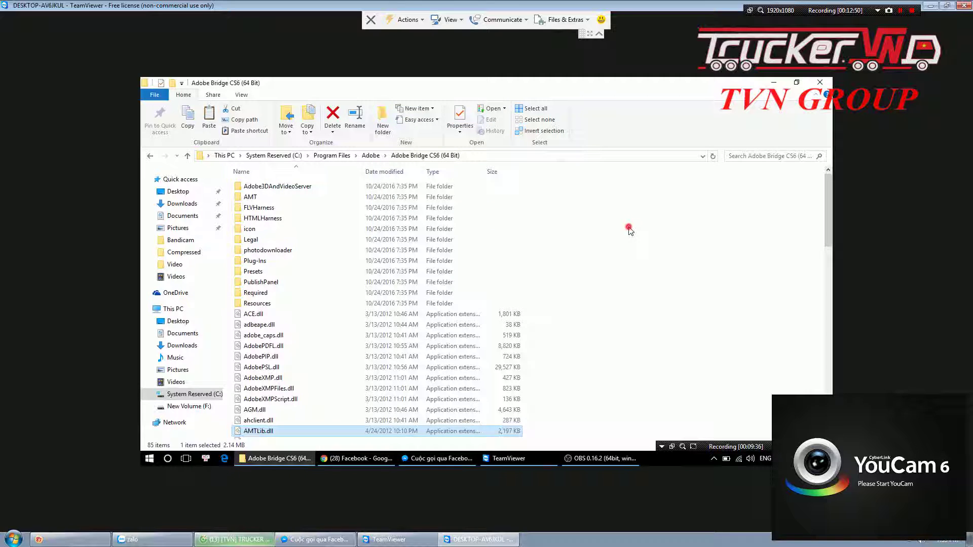
Replace amtlib.dll in the Adobe Photoshop CS6 (64 Bit) folder with administrator permission
{"action": "key", "text": "alt+Up"}
{"action": "double_click", "coordinate": [278, 197]}
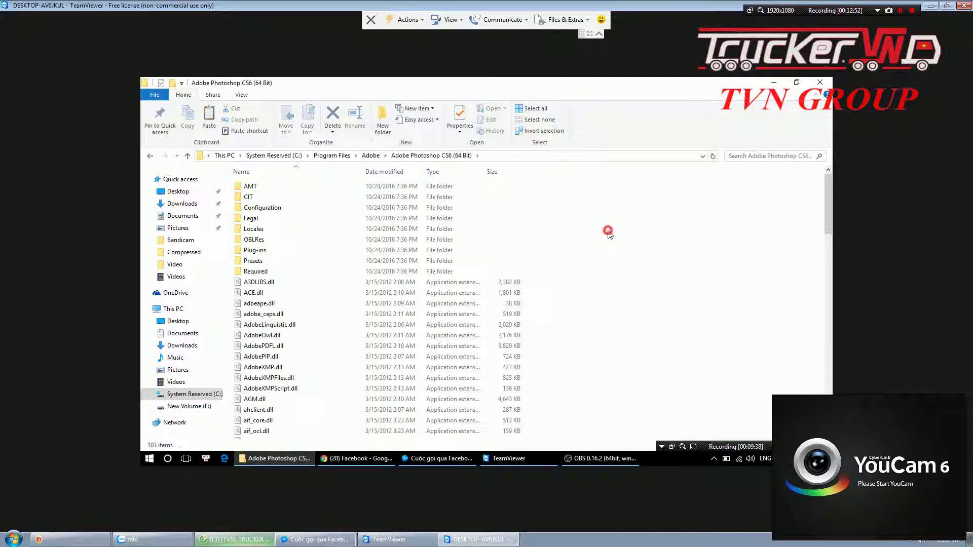
{"action": "key", "text": "ctrl+v"}
{"action": "left_click", "coordinate": [510, 188]}
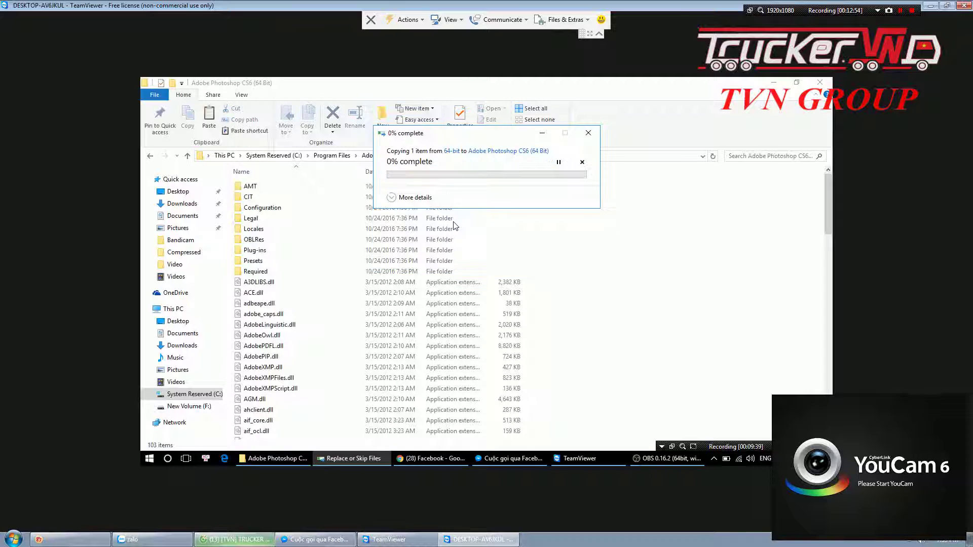
{"action": "left_click", "coordinate": [449, 201]}
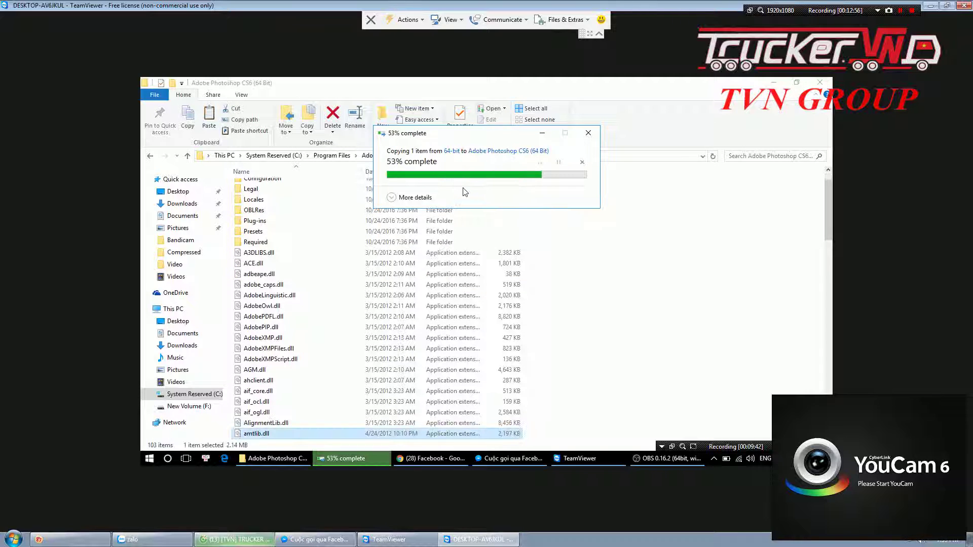
{"action": "scroll", "coordinate": [333, 233], "scroll_direction": "up", "scroll_amount": 1}
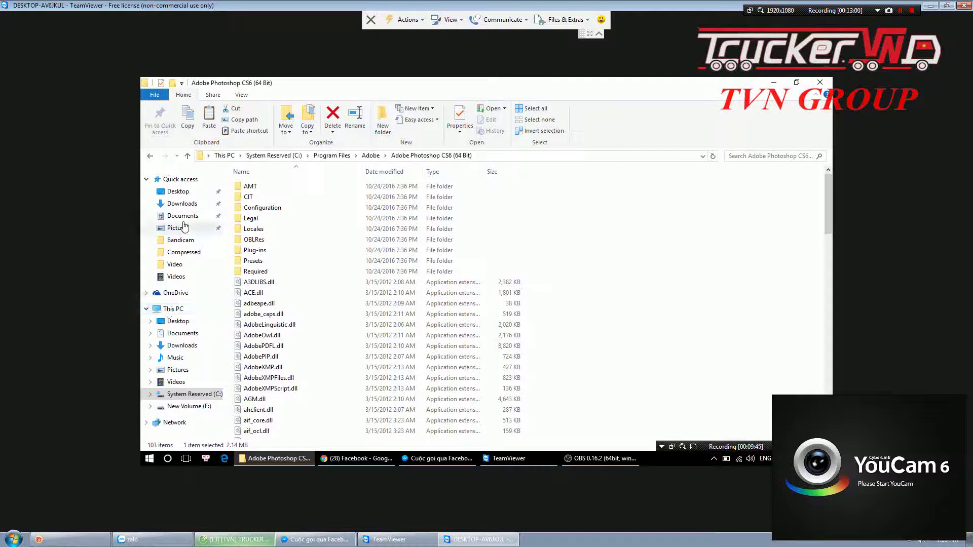
Locate the dds plug-in in Program Files (x86)\Adobe\Adobe Bridge CS6\Plug-Ins
{"action": "key", "text": "BackSpace"}
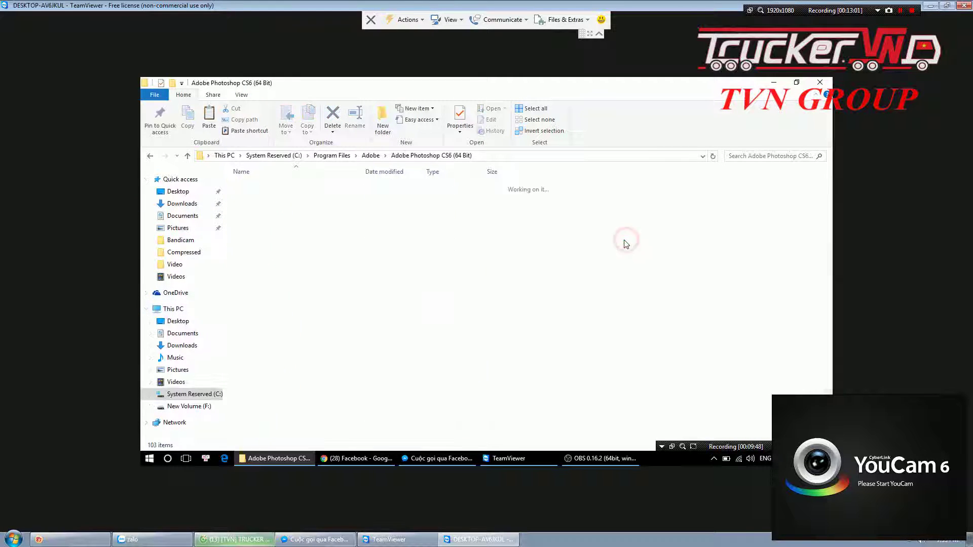
{"action": "key", "text": "BackSpace"}
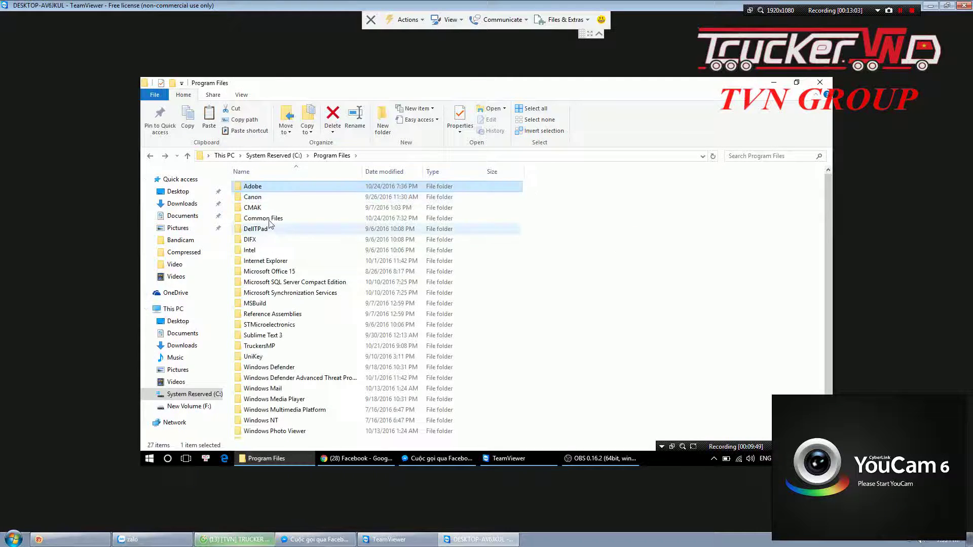
{"action": "key", "text": "BackSpace"}
{"action": "double_click", "coordinate": [276, 260]}
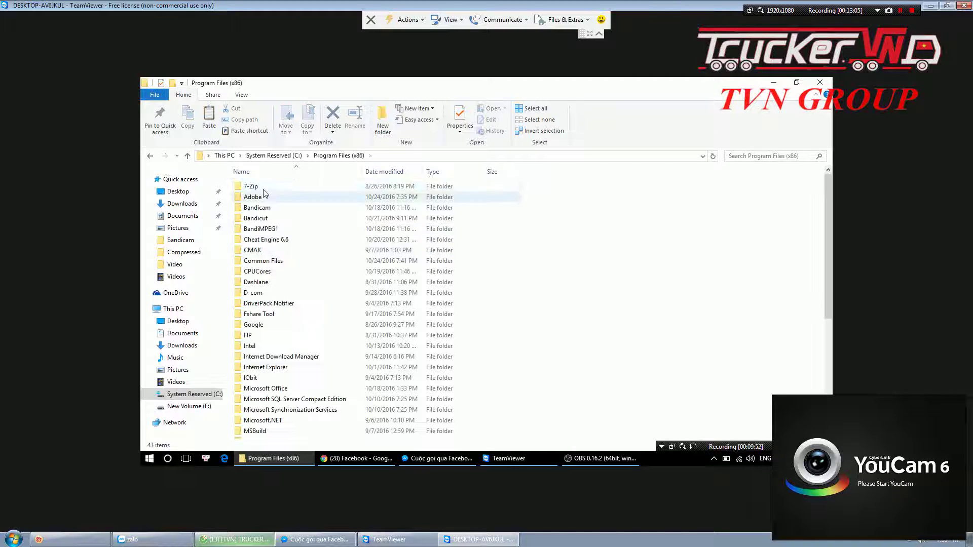
{"action": "double_click", "coordinate": [272, 197]}
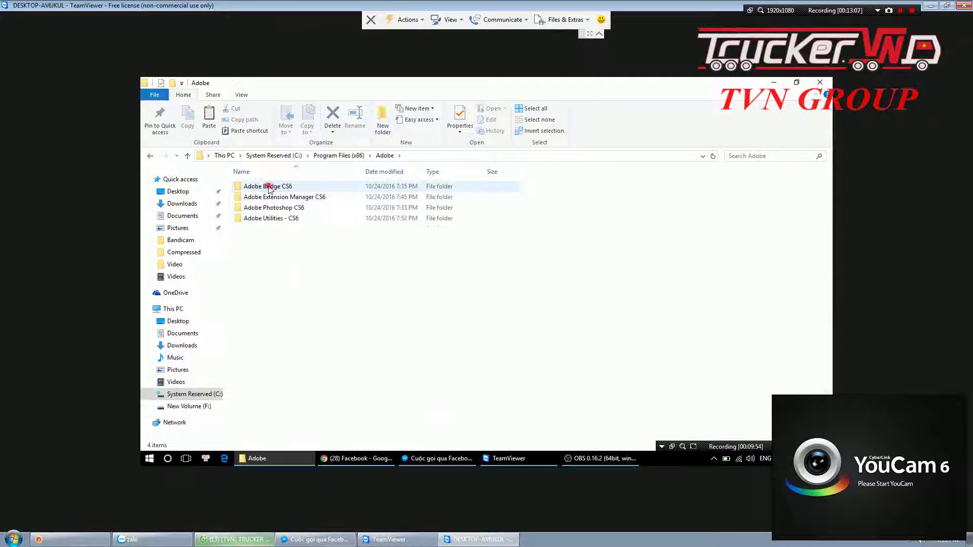
{"action": "double_click", "coordinate": [271, 187]}
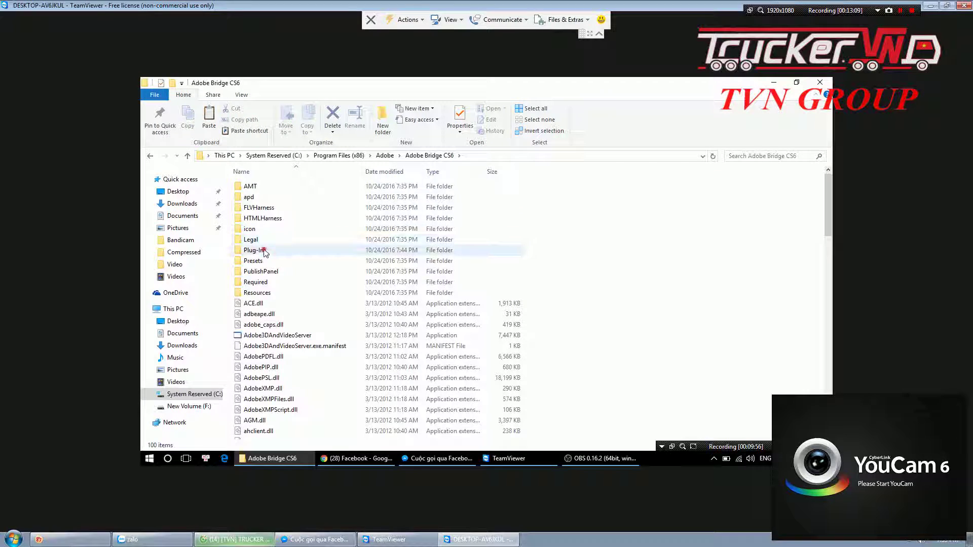
{"action": "double_click", "coordinate": [259, 251]}
{"action": "left_click", "coordinate": [266, 198]}
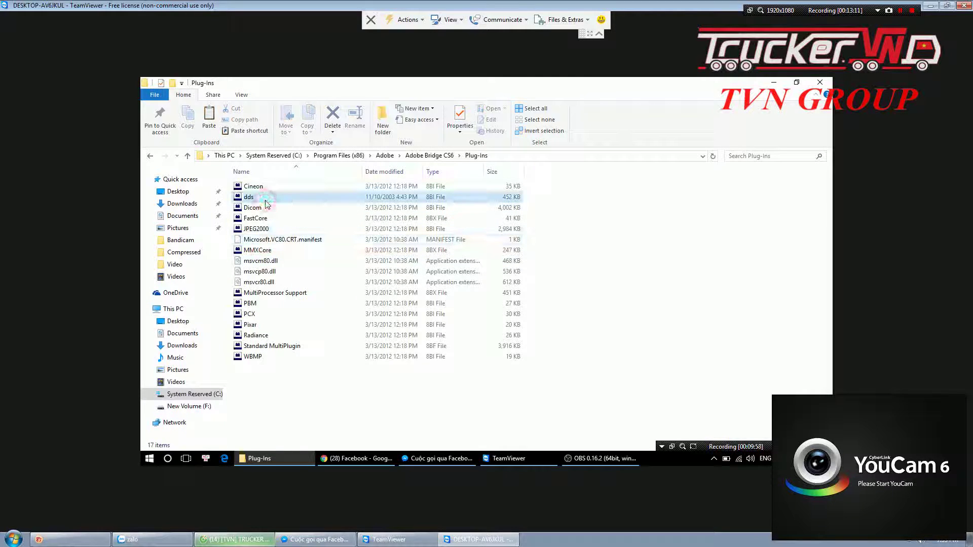
Paste the dds plug-in into Adobe Bridge CS6 (64 Bit)\Plug-Ins with administrator permission
{"action": "key", "text": "BackSpace"}
{"action": "key", "text": "BackSpace"}
{"action": "key", "text": "BackSpace"}
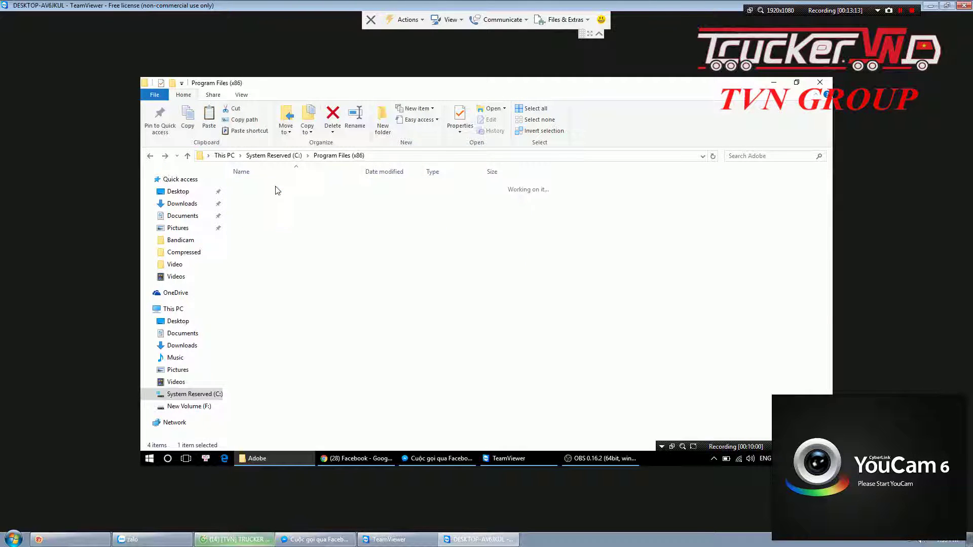
{"action": "key", "text": "BackSpace"}
{"action": "double_click", "coordinate": [267, 251]}
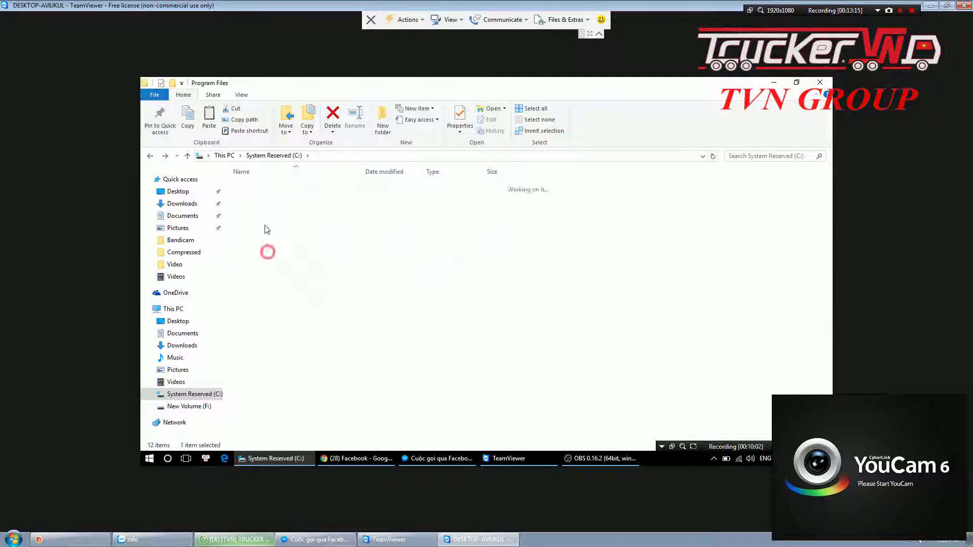
{"action": "double_click", "coordinate": [267, 187]}
{"action": "double_click", "coordinate": [269, 187]}
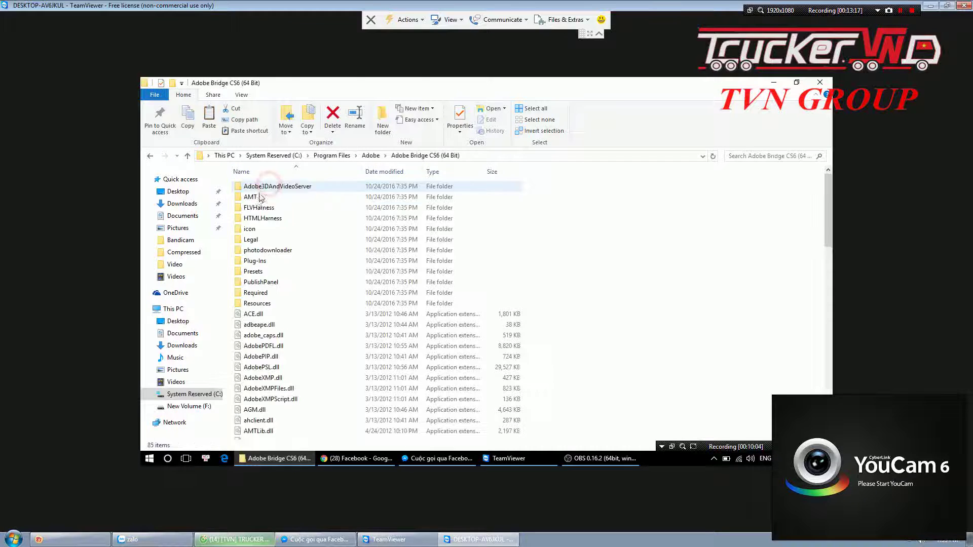
{"action": "double_click", "coordinate": [255, 261]}
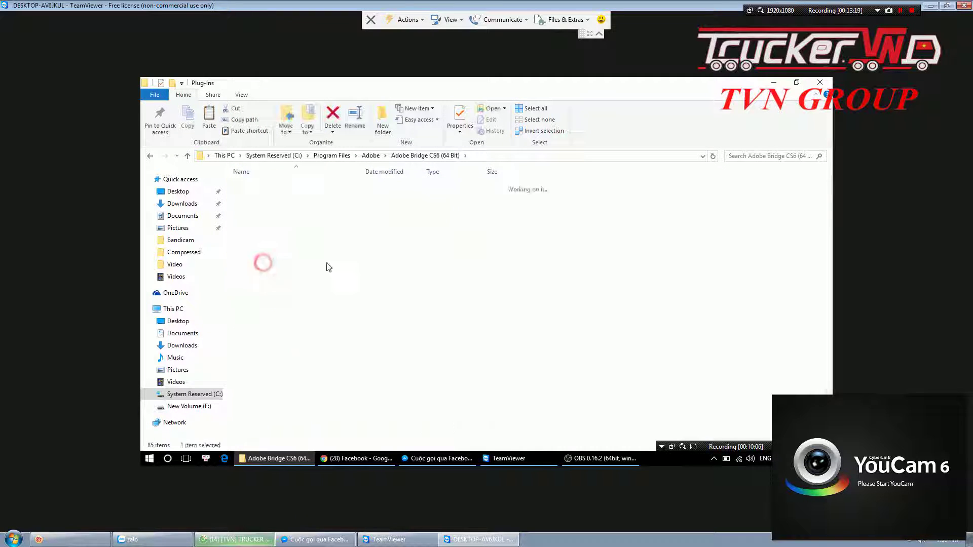
{"action": "key", "text": "ctrl+v"}
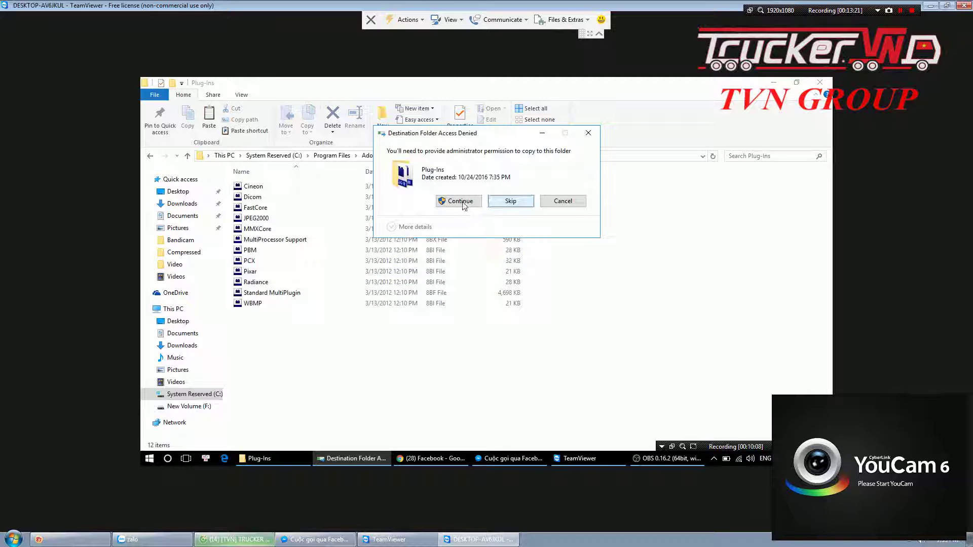
{"action": "left_click", "coordinate": [459, 201]}
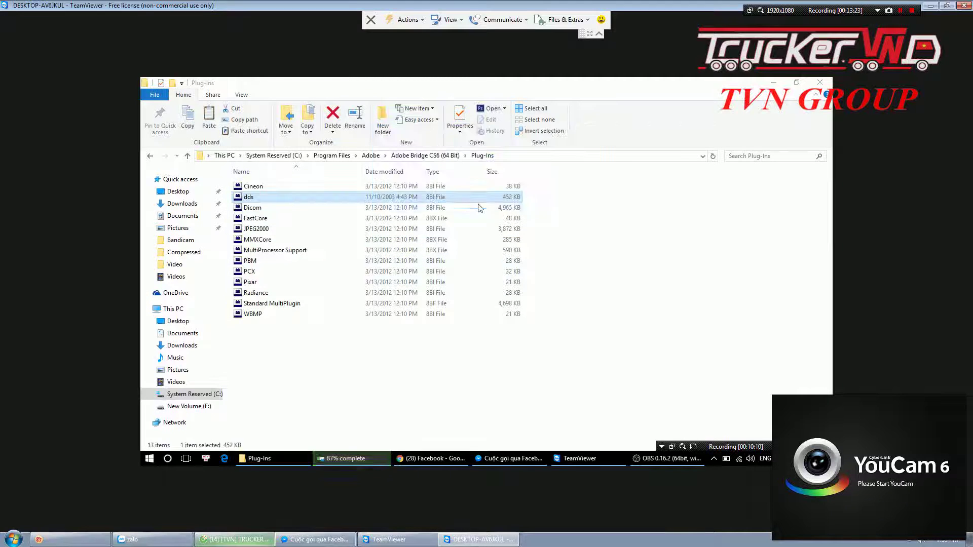
Paste the dds plug-in into Adobe Photoshop CS6 (64 Bit)\Plug-ins and close Explorer
{"action": "key", "text": "BackSpace"}
{"action": "key", "text": "BackSpace"}
{"action": "double_click", "coordinate": [264, 197]}
{"action": "double_click", "coordinate": [255, 250]}
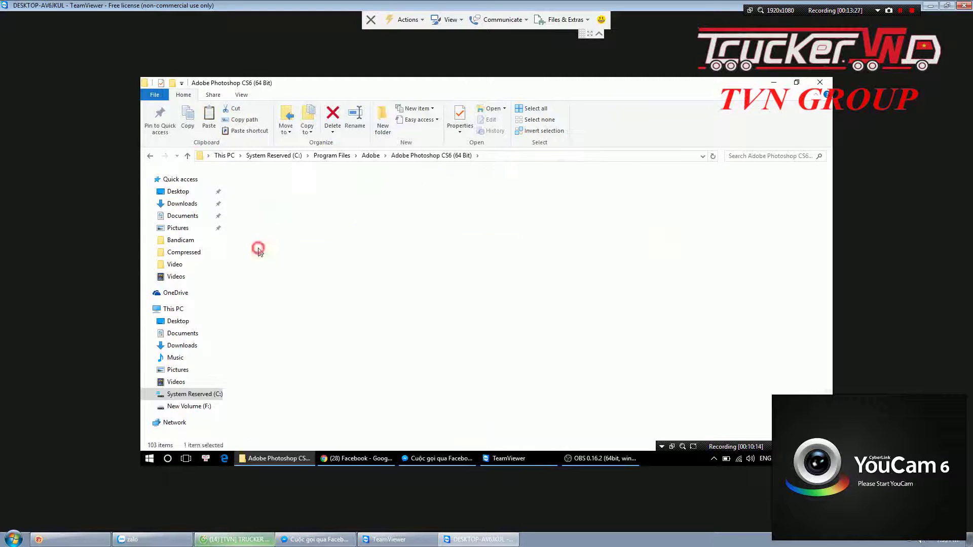
{"action": "key", "text": "ctrl+v"}
{"action": "left_click", "coordinate": [457, 201]}
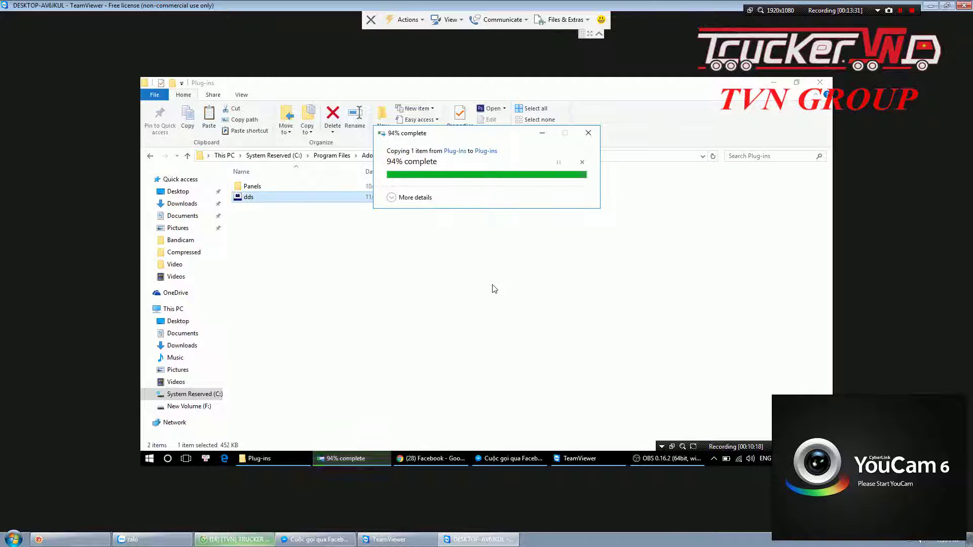
{"action": "left_click", "coordinate": [821, 82]}
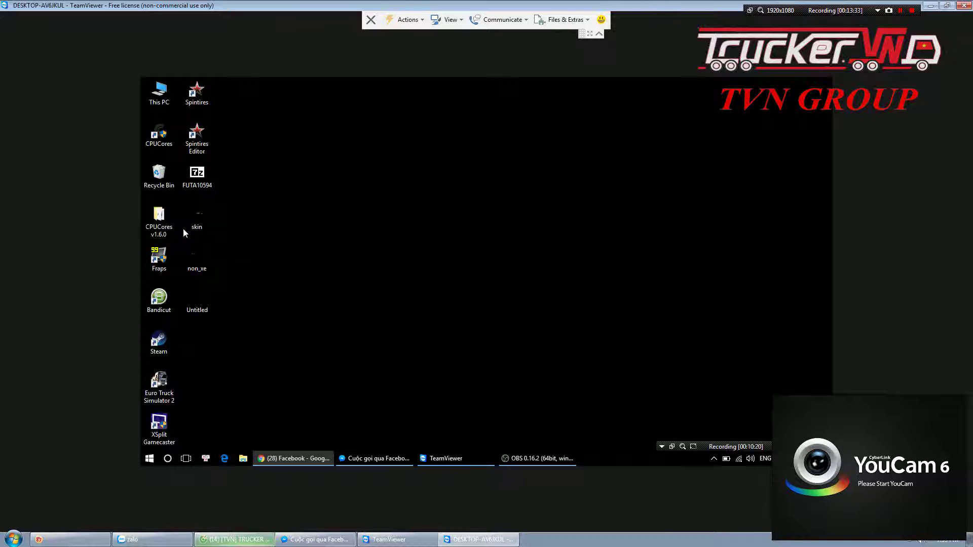
Try opening the skin file in Photoshop, dismiss the error, and quit Photoshop
{"action": "double_click", "coordinate": [198, 219]}
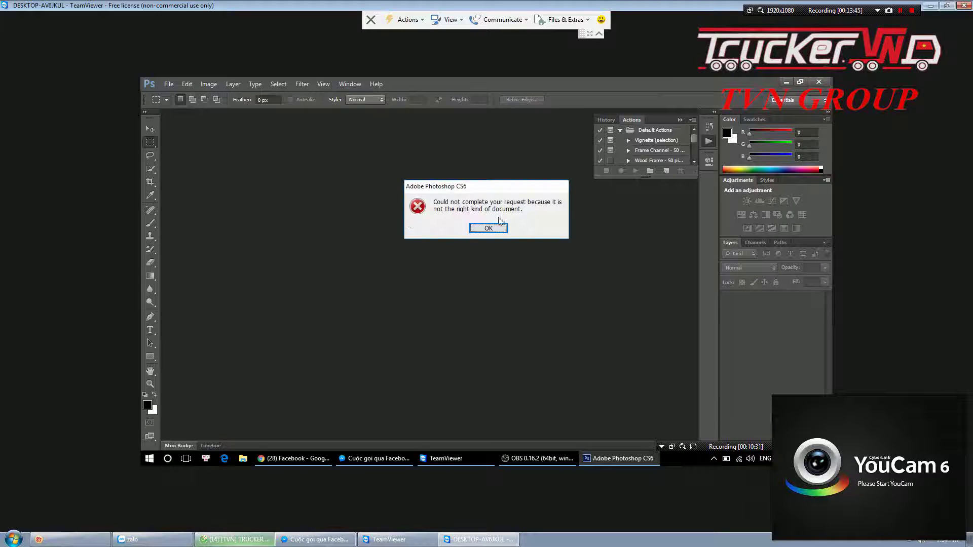
{"action": "left_click", "coordinate": [503, 227]}
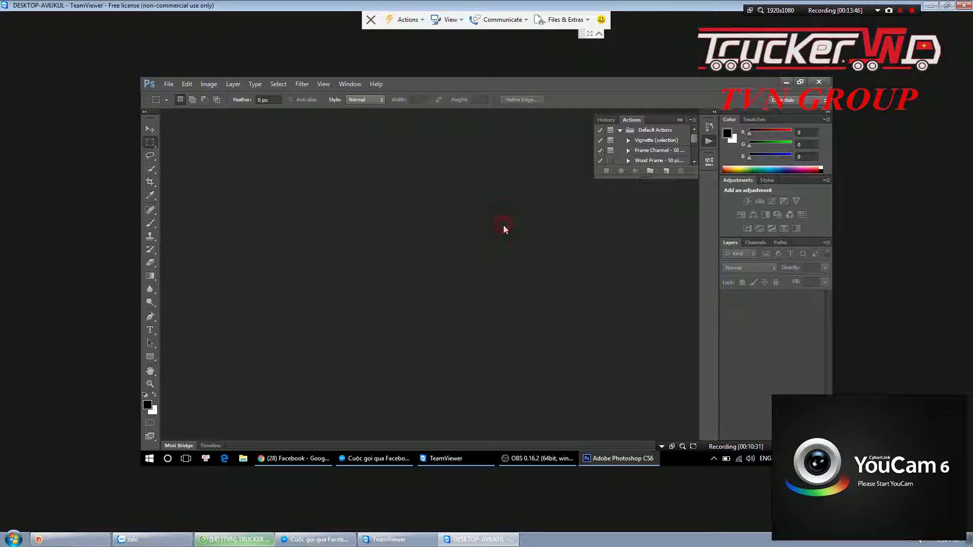
{"action": "left_click", "coordinate": [819, 82]}
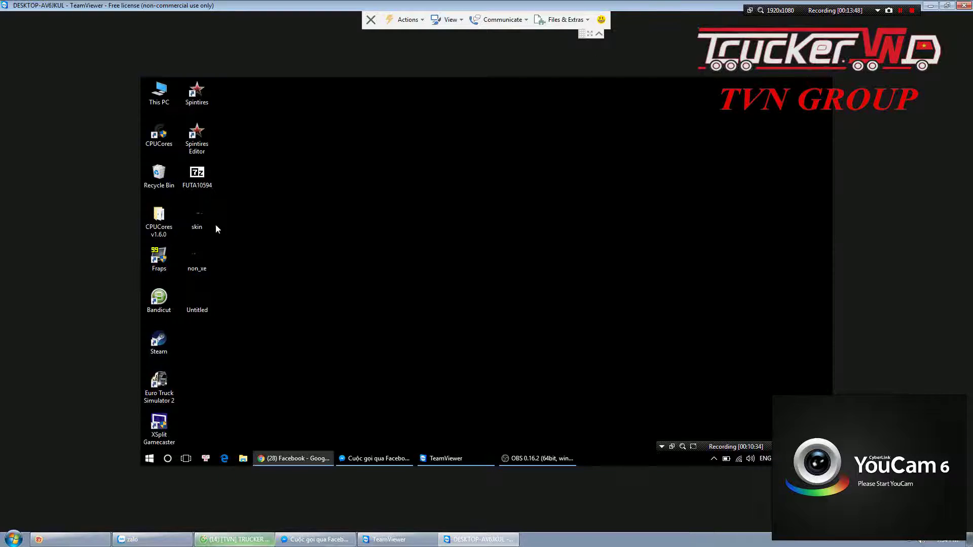
Delete the non_xe, Untitled and skin desktop files, then browse to Downloads via This PC
{"action": "left_click", "coordinate": [195, 265]}
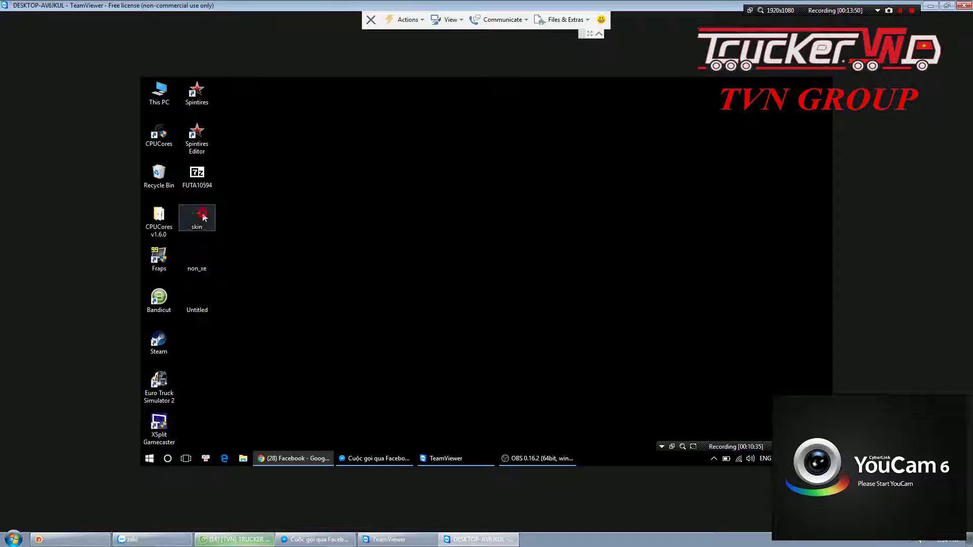
{"action": "left_click", "coordinate": [205, 313], "text": "ctrl"}
{"action": "key", "text": "Delete"}
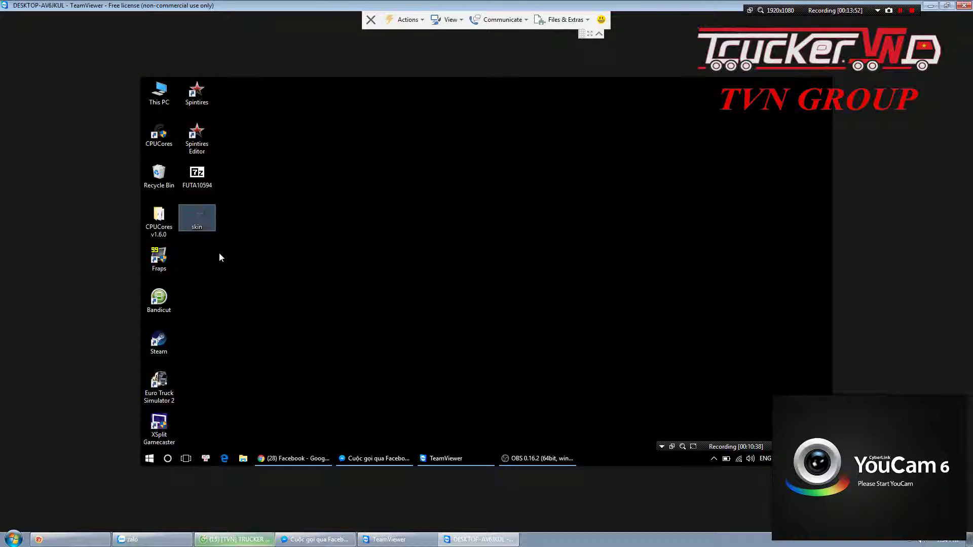
{"action": "key", "text": "Delete"}
{"action": "double_click", "coordinate": [159, 91]}
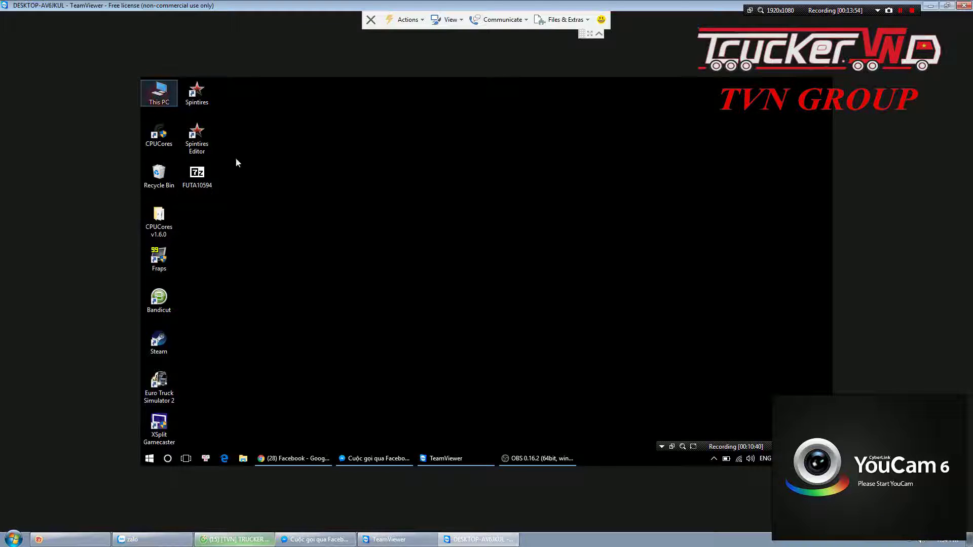
{"action": "left_click", "coordinate": [187, 195]}
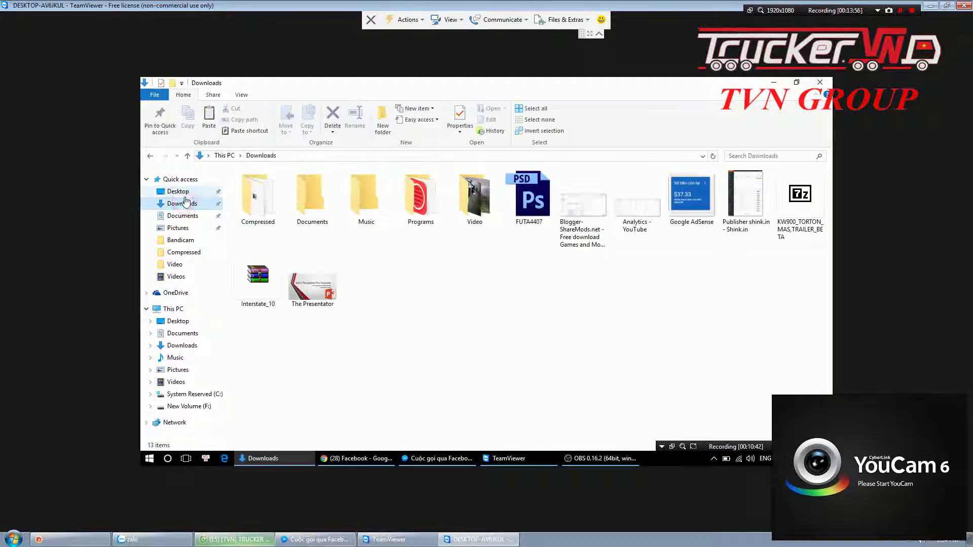
Copy FUTA4407 from Downloads and paste it onto the desktop
{"action": "left_click", "coordinate": [528, 198]}
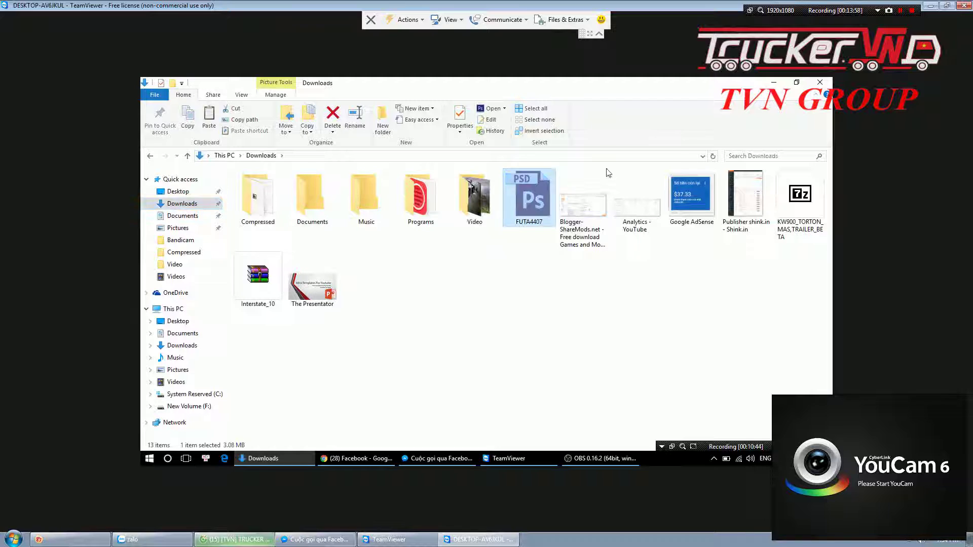
{"action": "left_click", "coordinate": [820, 82]}
{"action": "left_click", "coordinate": [339, 248]}
{"action": "key", "text": "ctrl+v"}
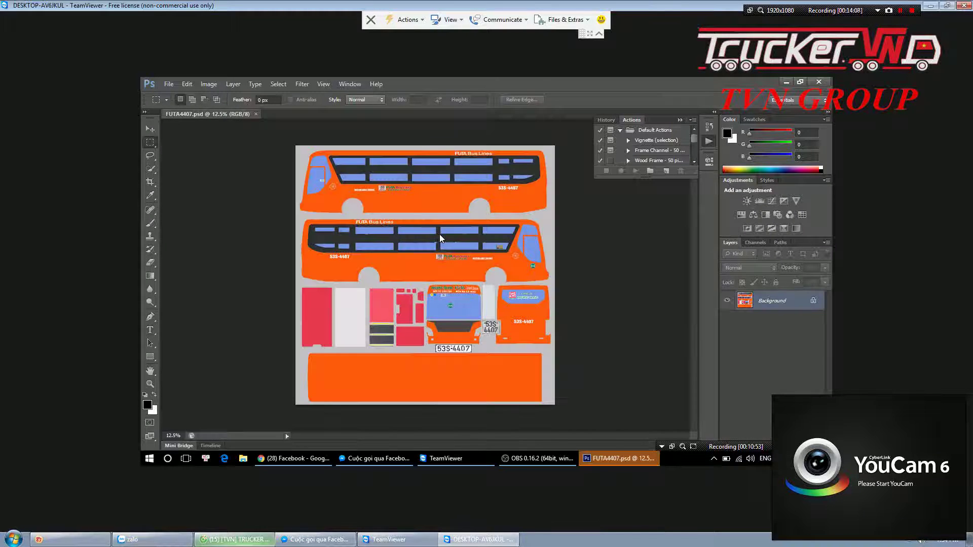
Zoom in and try moving the locked background, then return to the Rectangular Marquee tool
{"action": "scroll", "coordinate": [431, 235], "scroll_direction": "up", "scroll_amount": 2}
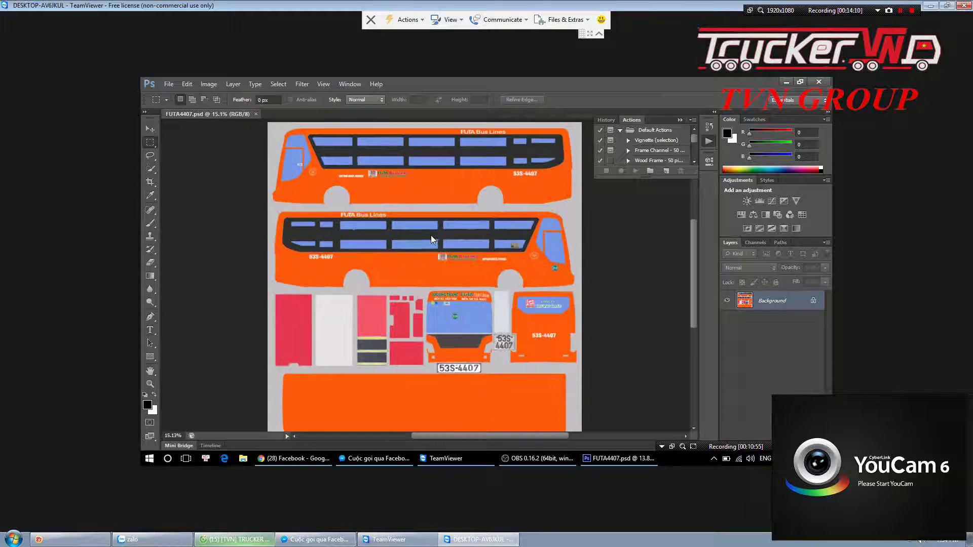
{"action": "scroll", "coordinate": [379, 233], "scroll_direction": "up", "scroll_amount": 1}
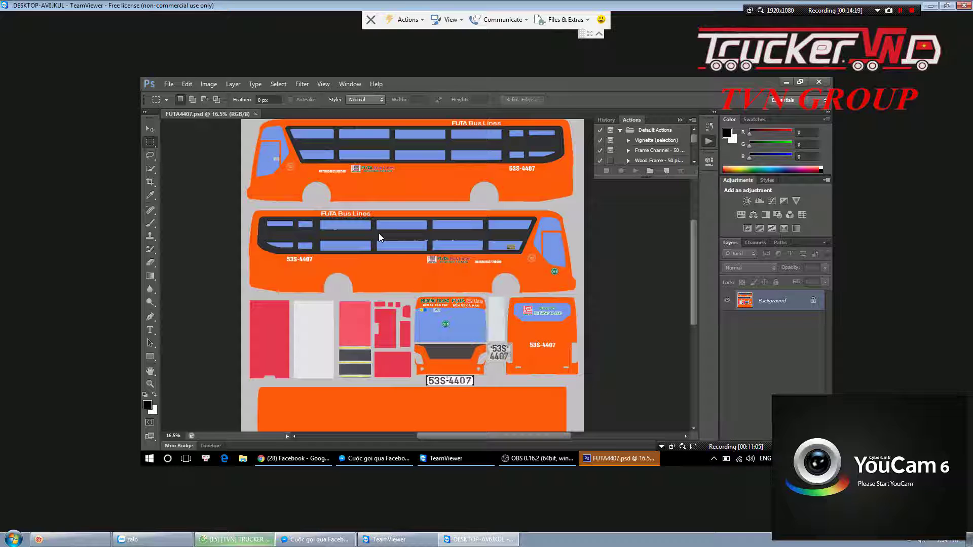
{"action": "left_click", "coordinate": [150, 129]}
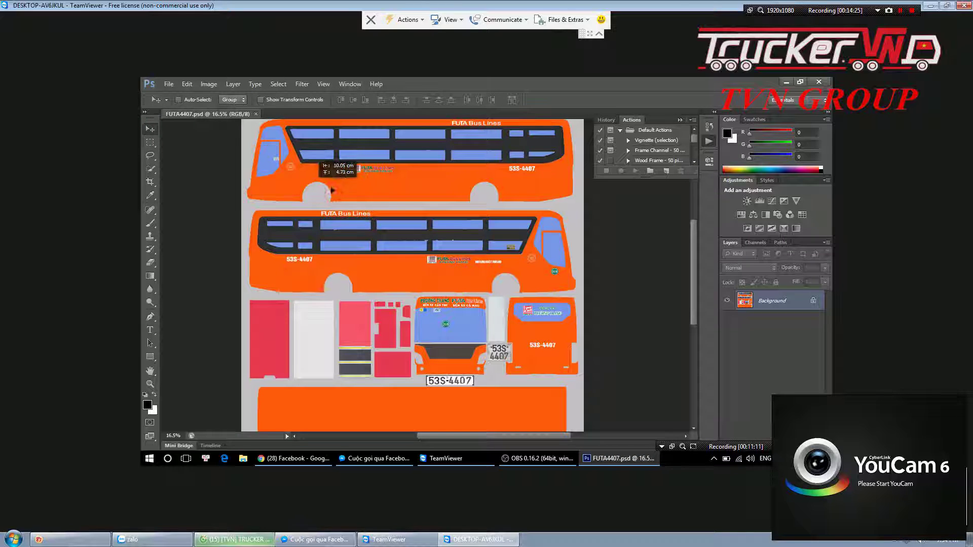
{"action": "left_click", "coordinate": [329, 169]}
{"action": "left_click", "coordinate": [489, 229]}
{"action": "left_click", "coordinate": [151, 143]}
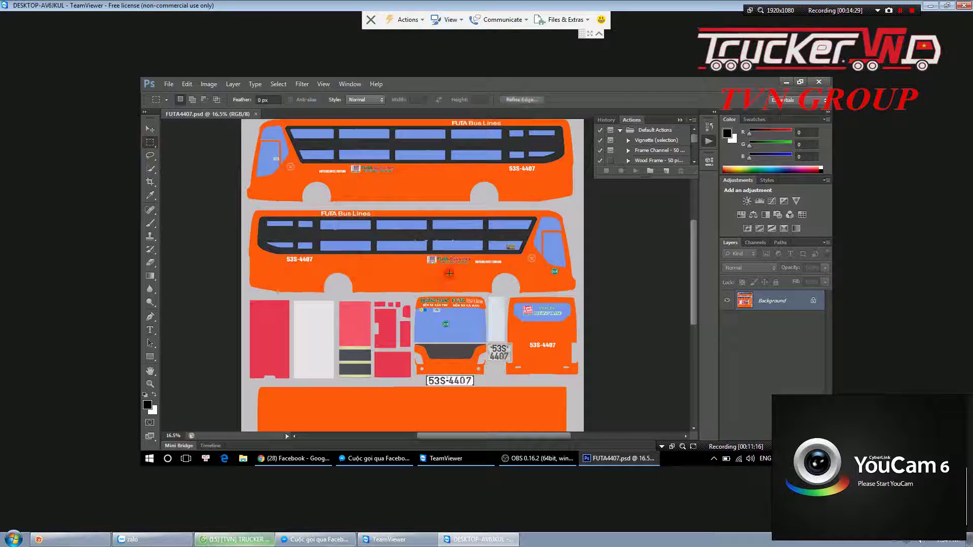
Zoom closer and marquee a rectangle on the orange side beside the FUTA Bus Lines logo
{"action": "scroll", "coordinate": [382, 262], "scroll_direction": "up", "scroll_amount": 3}
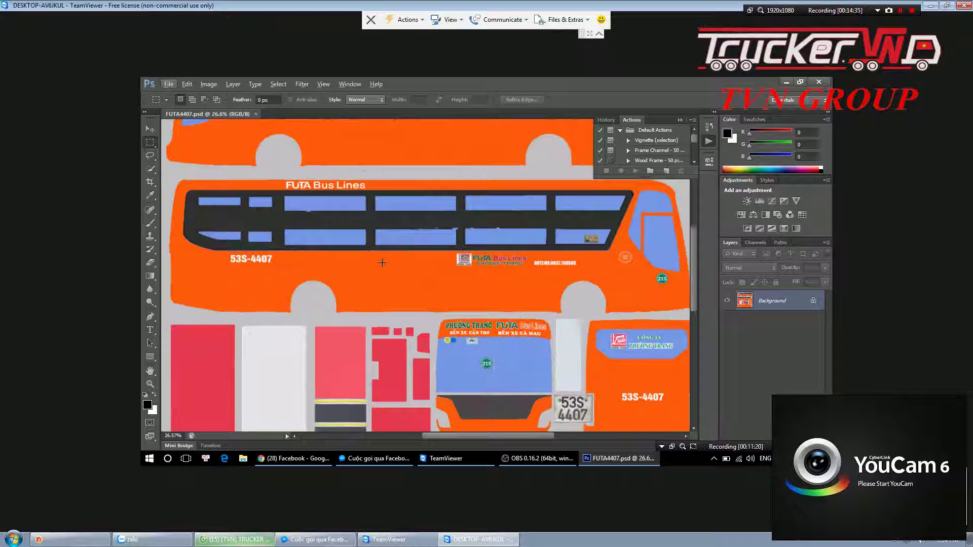
{"action": "key", "text": "alt"}
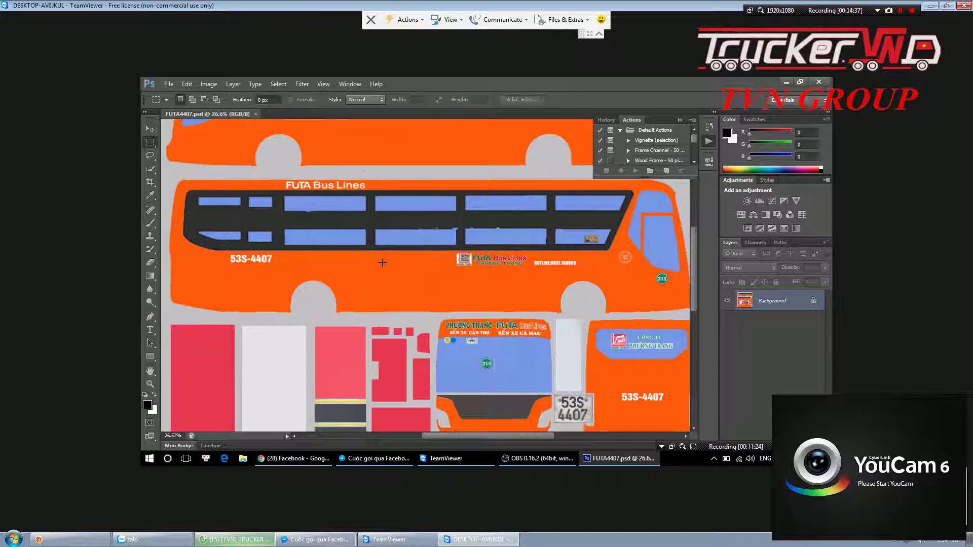
{"action": "scroll", "coordinate": [382, 262], "scroll_direction": "down", "scroll_amount": 2}
{"action": "scroll", "coordinate": [382, 263], "scroll_direction": "up", "scroll_amount": 4}
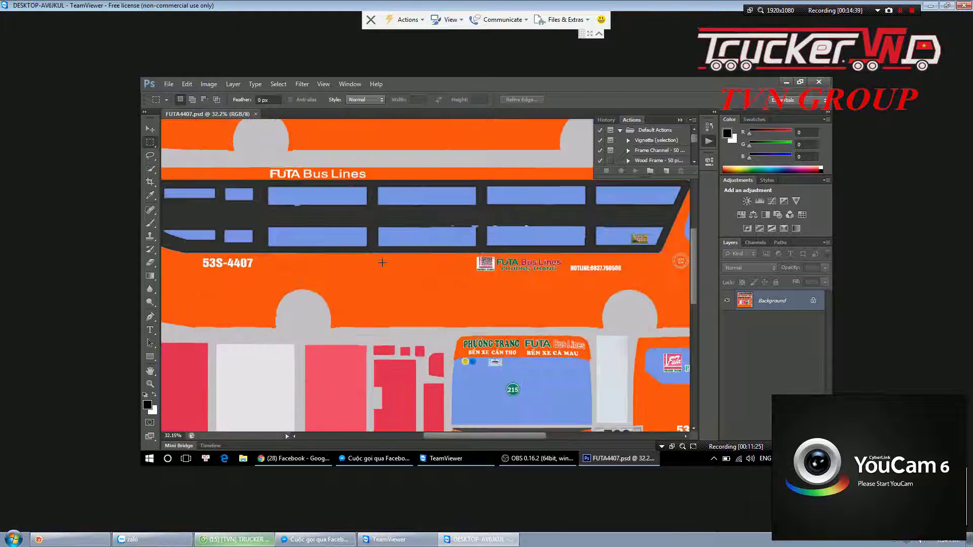
{"action": "scroll", "coordinate": [382, 262], "scroll_direction": "up", "scroll_amount": 2}
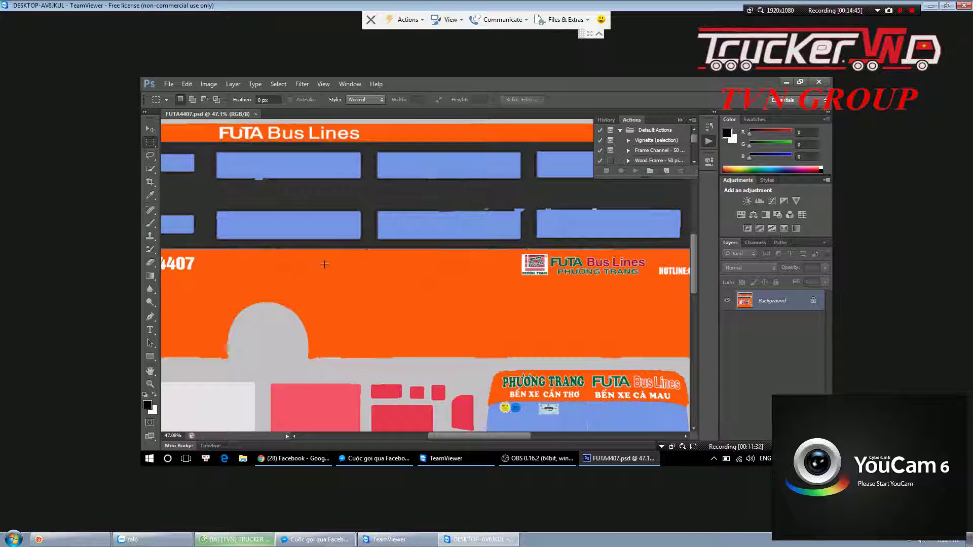
{"action": "left_click_drag", "start_coordinate": [326, 267], "coordinate": [493, 322]}
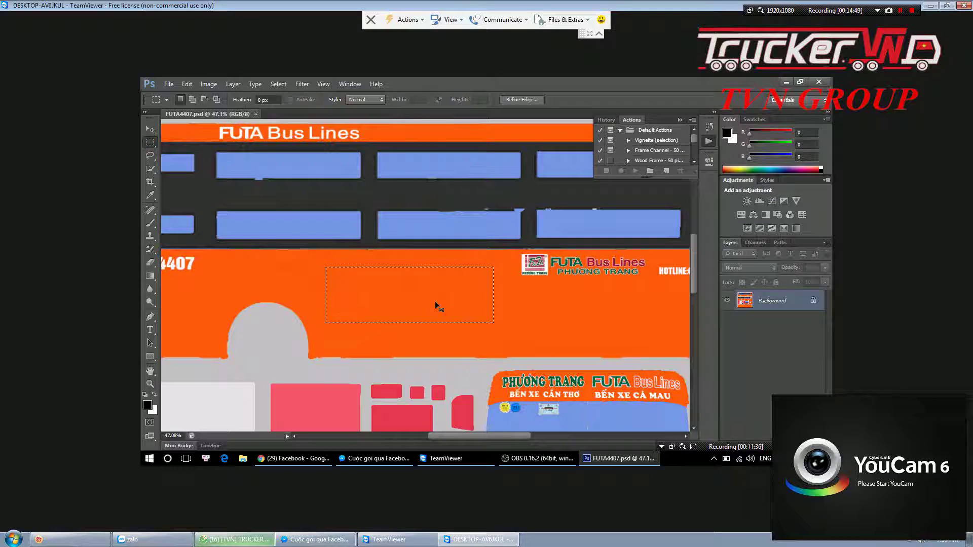
Fill the selected rectangle with white, deselect, and return to the Rectangular Marquee tool
{"action": "key", "text": "ctrl+BackSpace"}
{"action": "key", "text": "ctrl+d"}
{"action": "left_click", "coordinate": [147, 405]}
{"action": "left_click", "coordinate": [591, 162]}
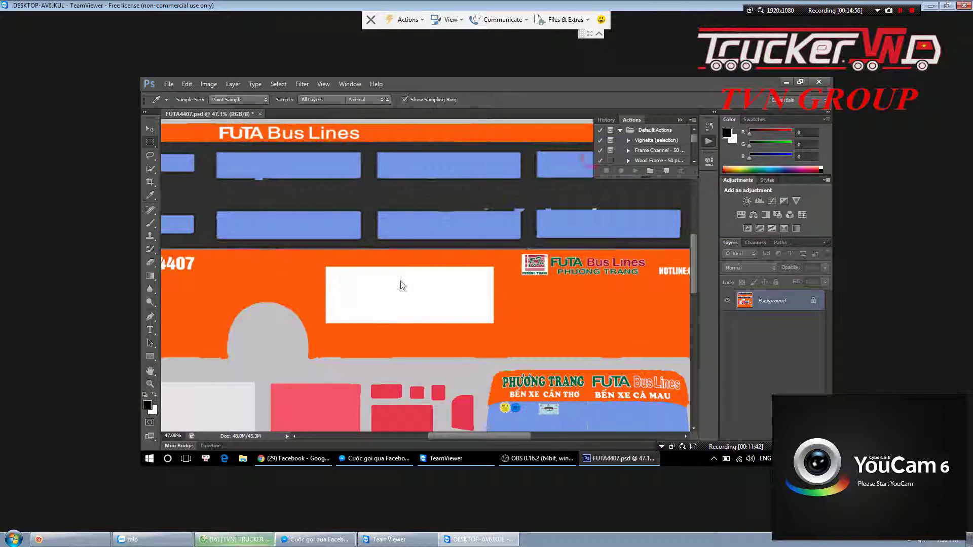
{"action": "key", "text": "m"}
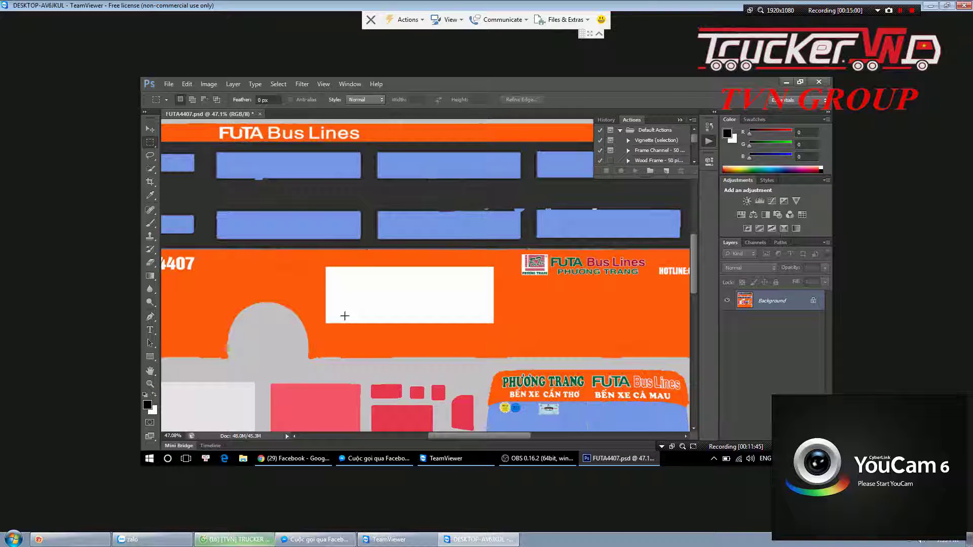
Swap colours and fill a rectangle over the white patch with black
{"action": "key", "text": "x"}
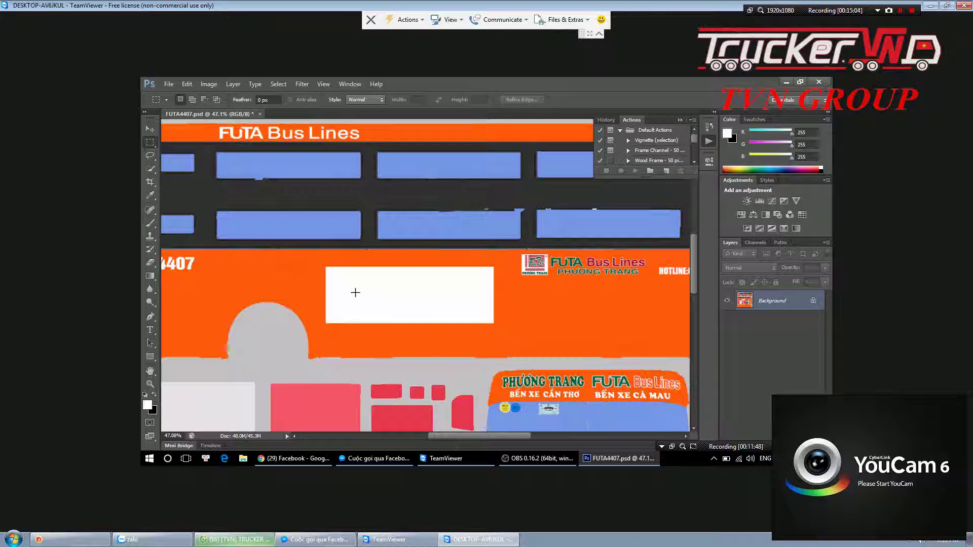
{"action": "left_click_drag", "start_coordinate": [319, 263], "coordinate": [509, 329]}
{"action": "key", "text": "ctrl+BackSpace"}
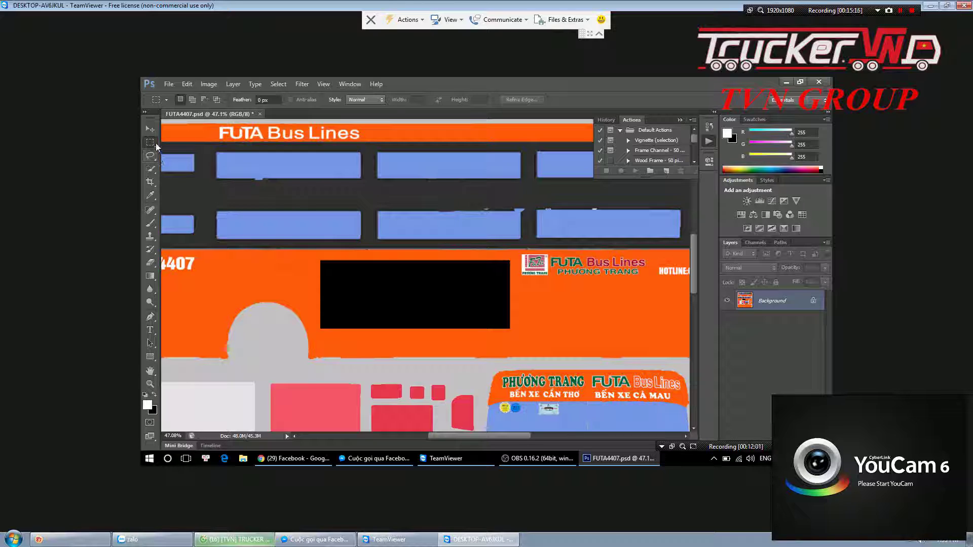
Select the black side-panel rectangle with the Magic Wand and fill it white
{"action": "left_click", "coordinate": [150, 278]}
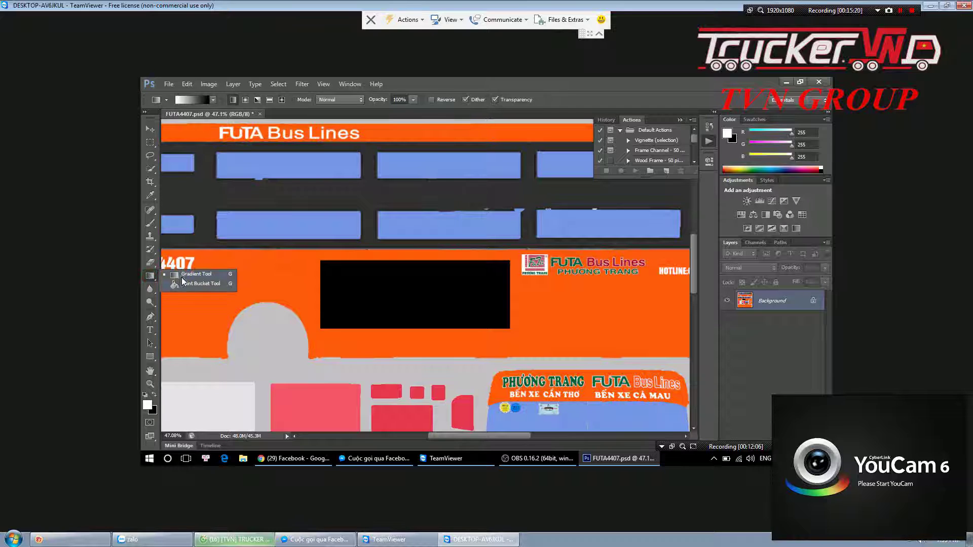
{"action": "left_click", "coordinate": [187, 284]}
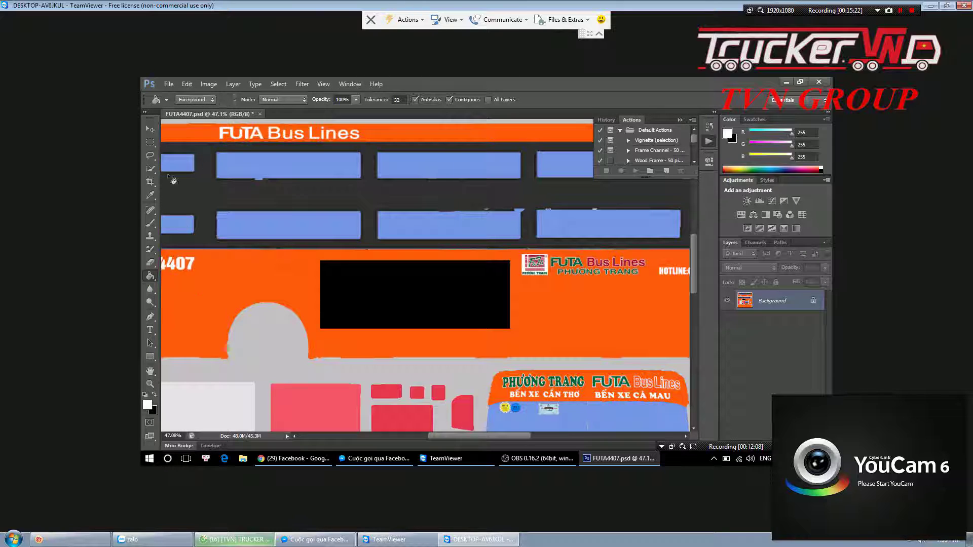
{"action": "left_click", "coordinate": [153, 170]}
{"action": "left_click", "coordinate": [178, 178]}
{"action": "left_click", "coordinate": [450, 303]}
{"action": "key", "text": "g"}
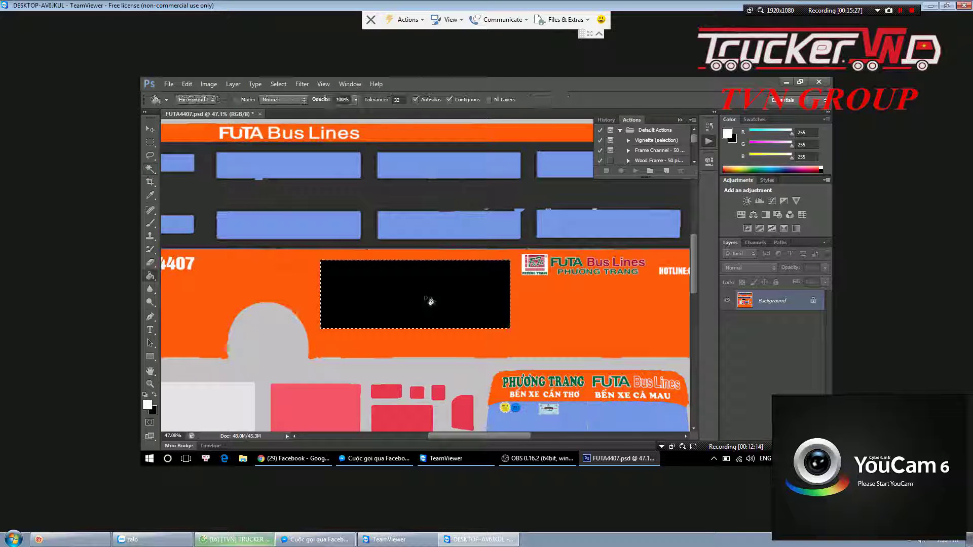
{"action": "left_click", "coordinate": [423, 301]}
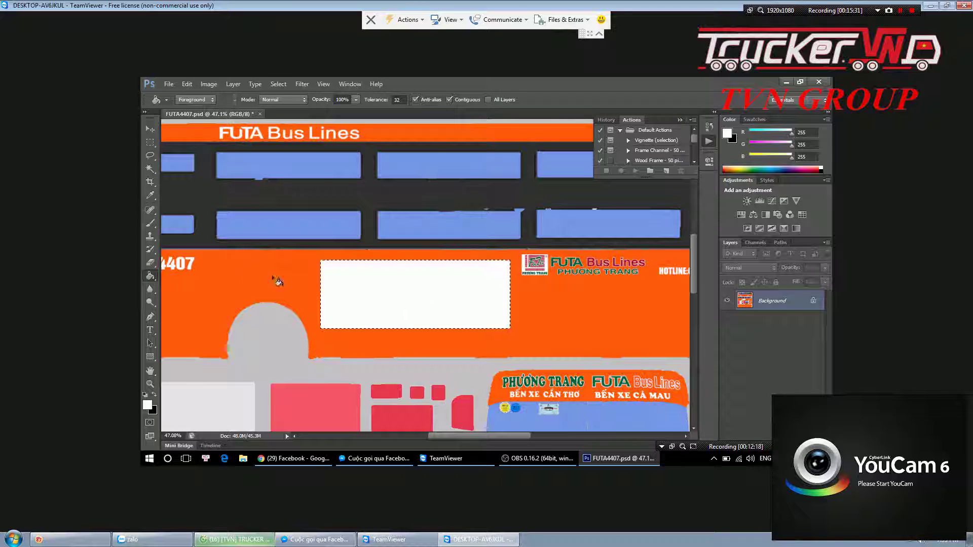
Switch to the Gradient tool with black as the foreground colour
{"action": "right_click", "coordinate": [154, 276]}
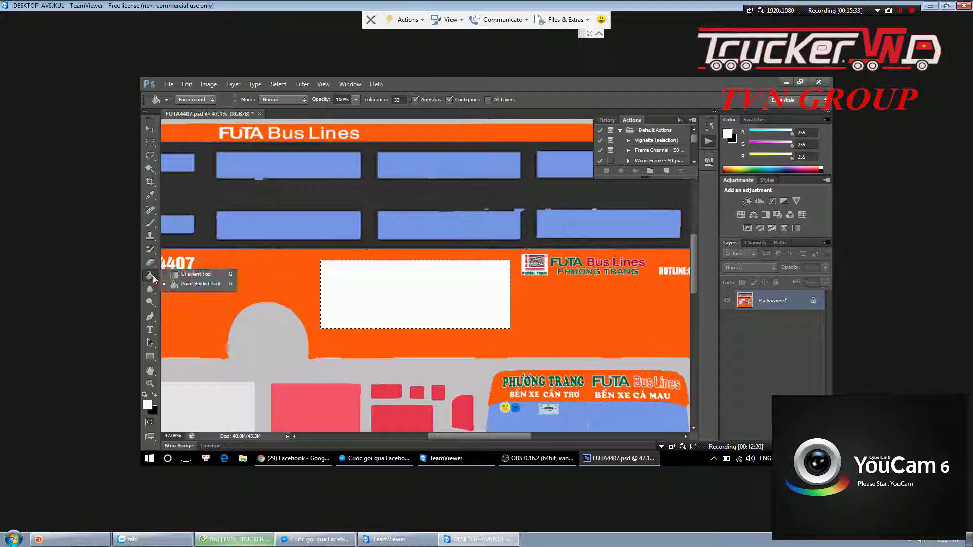
{"action": "left_click", "coordinate": [188, 272]}
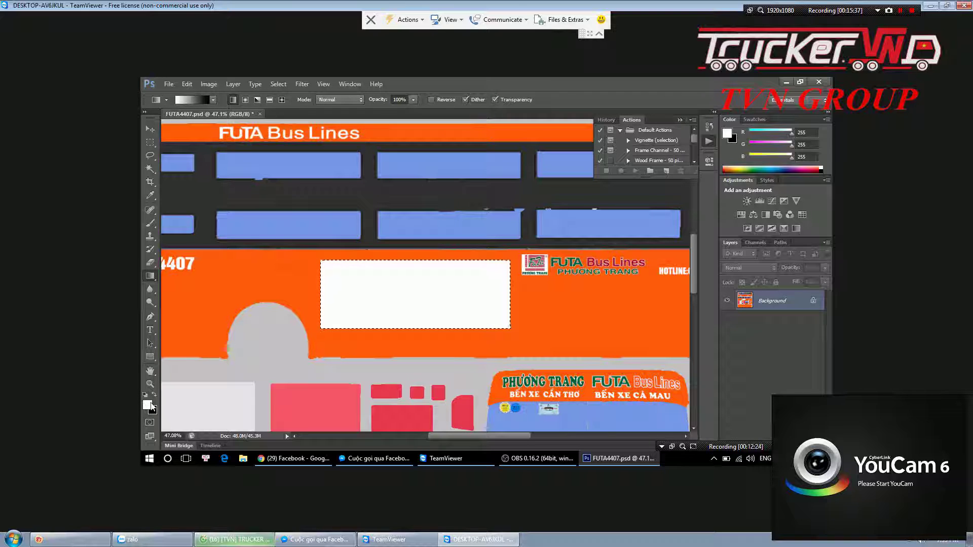
{"action": "key", "text": "x"}
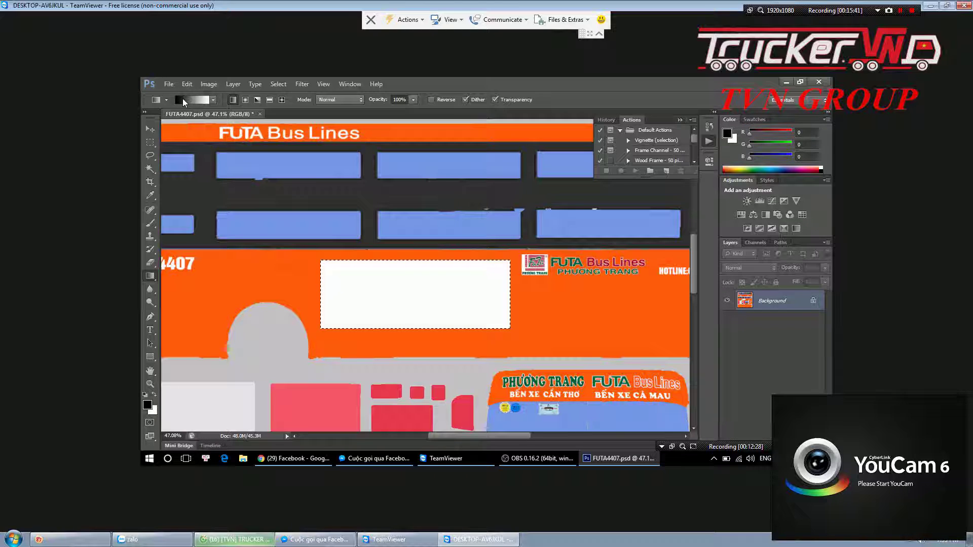
Customise the gradient: opacity stop at 29%, black stop ~23%, white stop 91%
{"action": "left_click", "coordinate": [192, 99]}
{"action": "left_click_drag", "start_coordinate": [388, 269], "coordinate": [444, 269]}
{"action": "left_click_drag", "start_coordinate": [389, 294], "coordinate": [433, 294]}
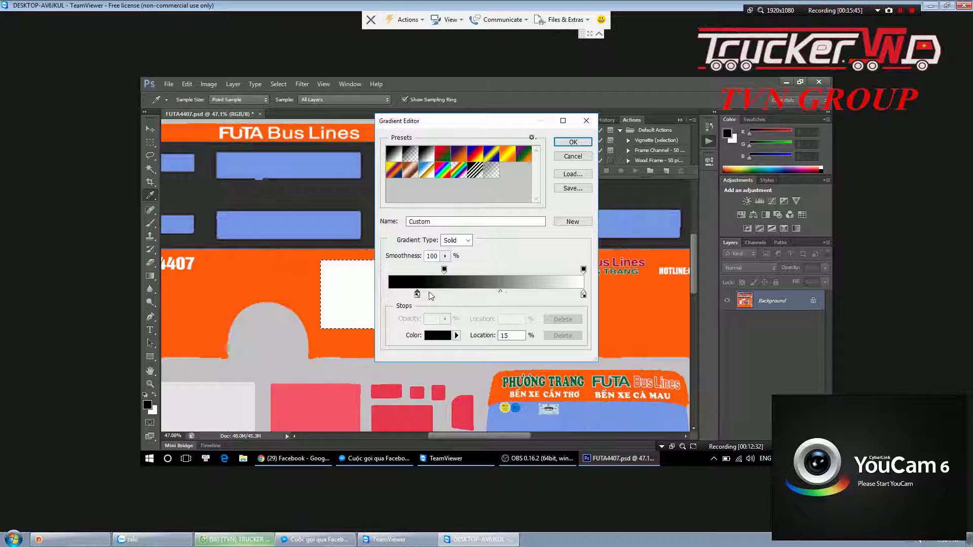
{"action": "left_click_drag", "start_coordinate": [583, 269], "coordinate": [566, 294]}
{"action": "left_click", "coordinate": [571, 142]}
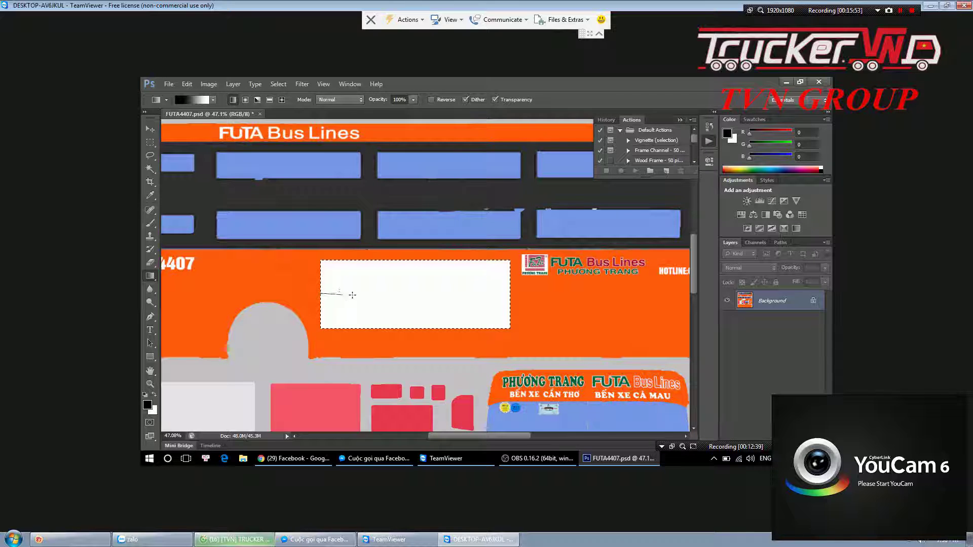
Drag the gradient across the rectangle, leaving it nearly white
{"action": "left_click_drag", "start_coordinate": [352, 295], "coordinate": [509, 291]}
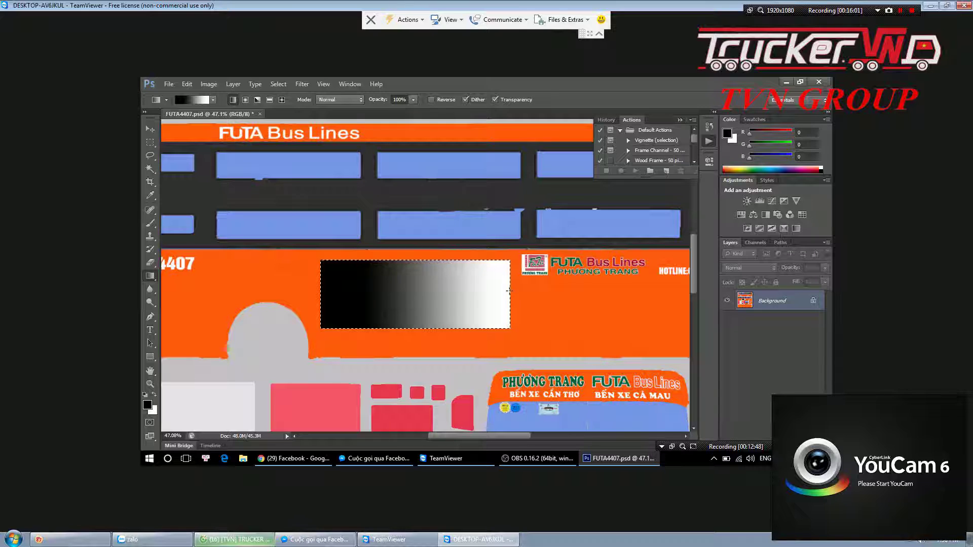
{"action": "left_click_drag", "start_coordinate": [509, 291], "coordinate": [508, 291]}
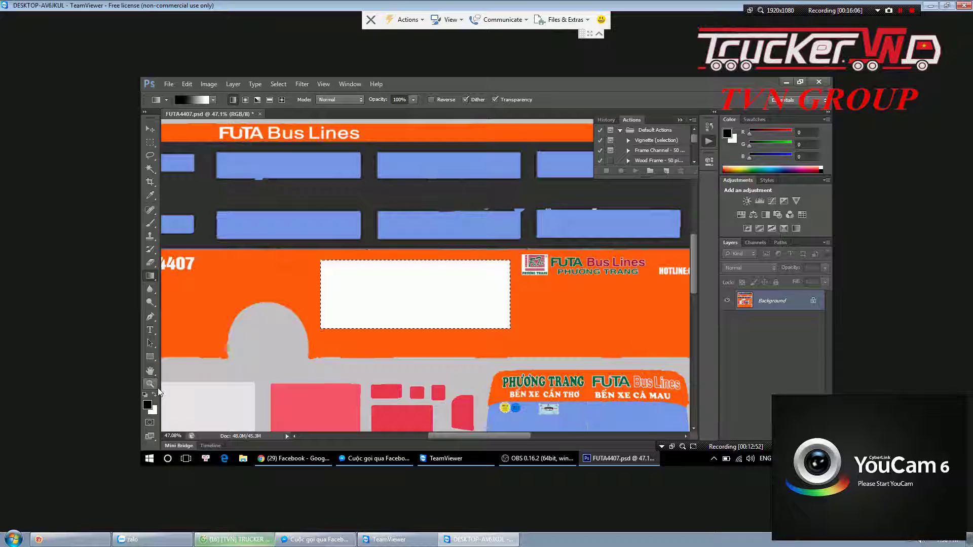
{"action": "left_click", "coordinate": [439, 304]}
{"action": "left_click", "coordinate": [437, 300]}
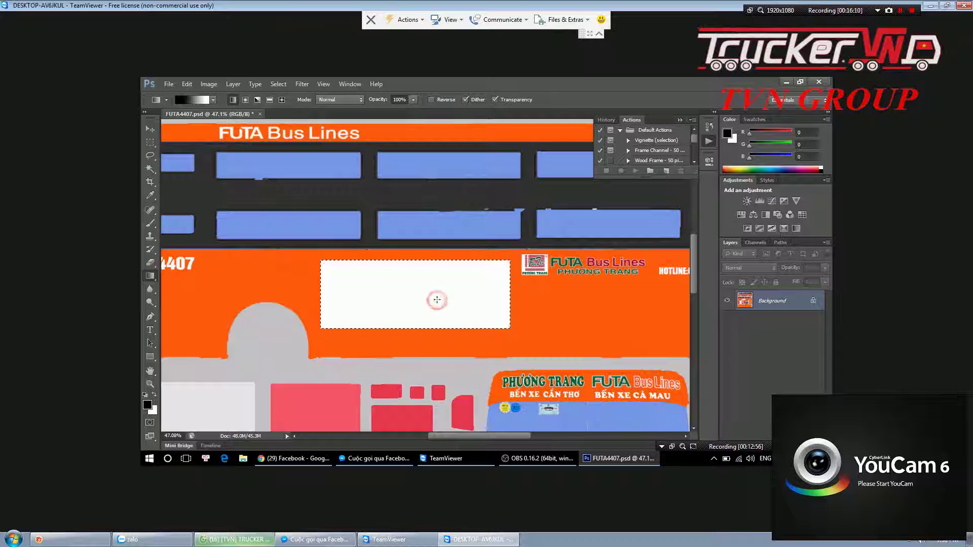
{"action": "right_click", "coordinate": [150, 275]}
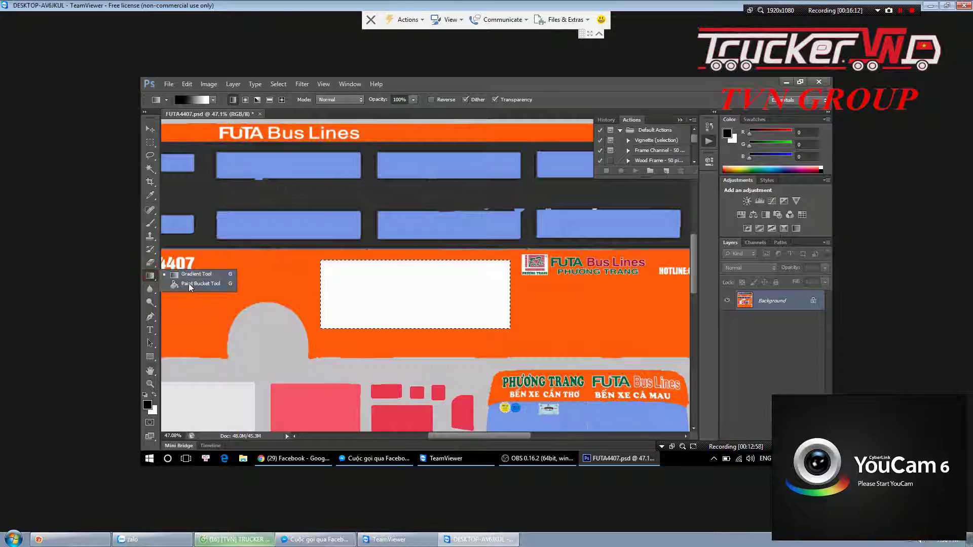
Refill the rectangle black, deselect, zoom out and start a text layer above the windows
{"action": "left_click", "coordinate": [188, 284]}
{"action": "left_click", "coordinate": [374, 298]}
{"action": "key", "text": "m"}
{"action": "key", "text": "ctrl+d"}
{"action": "scroll", "coordinate": [319, 243], "scroll_direction": "down", "scroll_amount": 5}
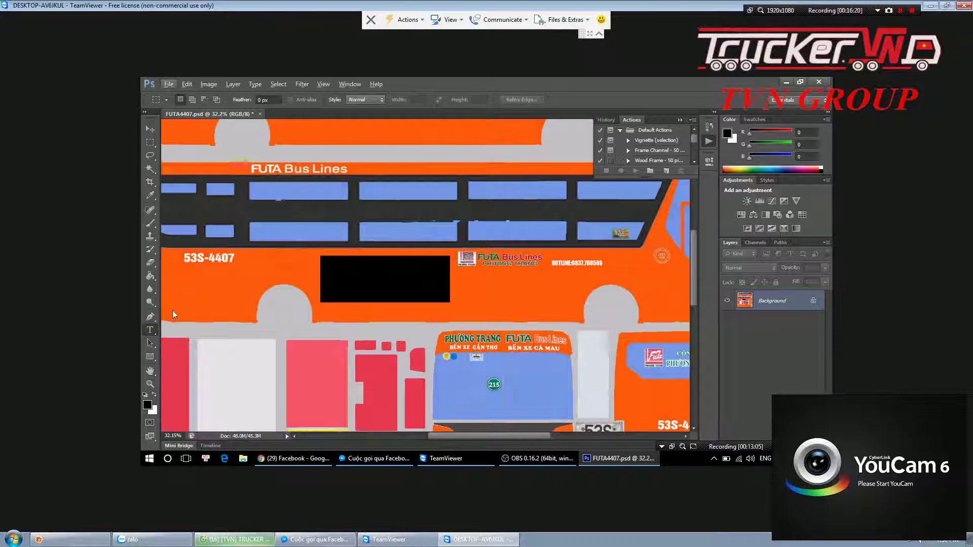
{"action": "left_click", "coordinate": [149, 332]}
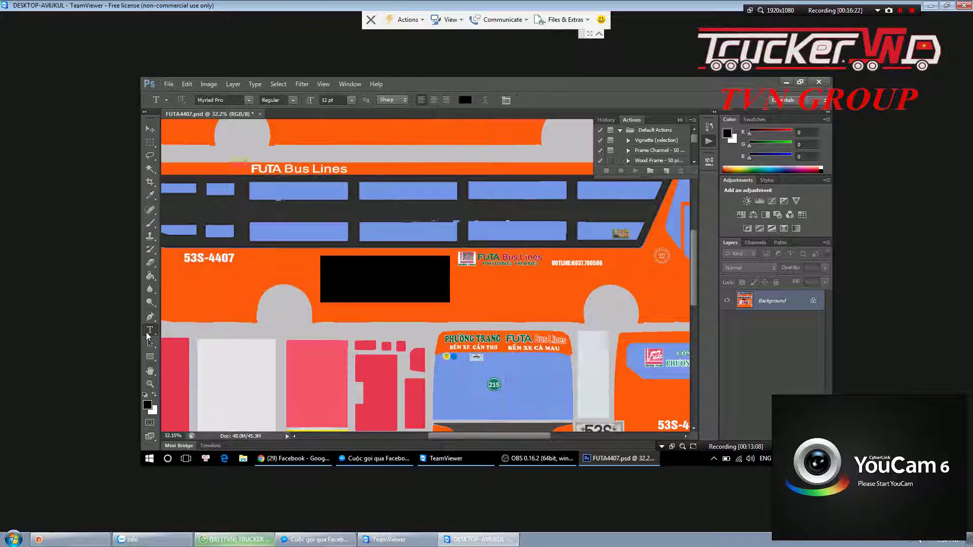
{"action": "left_click", "coordinate": [324, 215]}
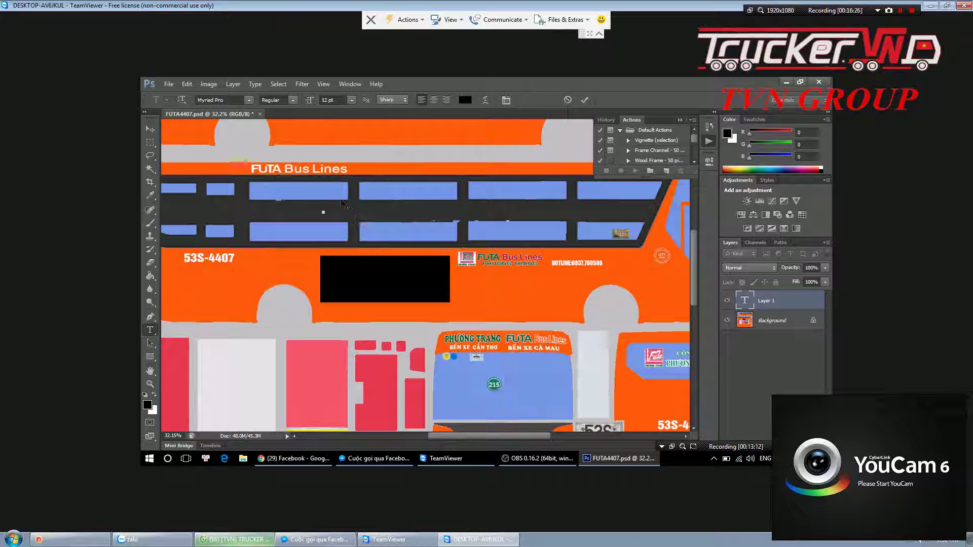
Type the 'XE GIƯỜNG NẰM' title with the operator name in Rockwell Extra Bold 110 pt
{"action": "left_click", "coordinate": [292, 100]}
{"action": "left_click", "coordinate": [292, 100]}
{"action": "left_click", "coordinate": [255, 101]}
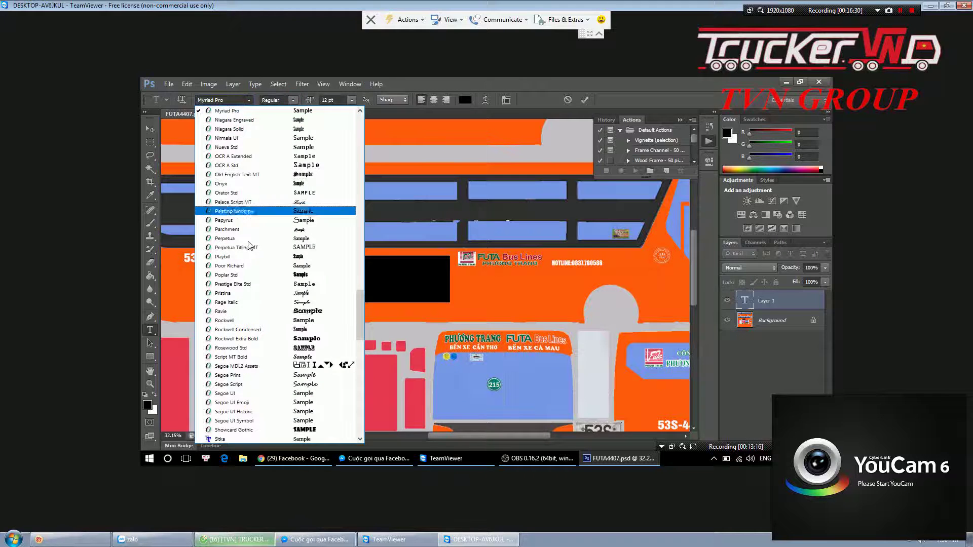
{"action": "left_click", "coordinate": [288, 284]}
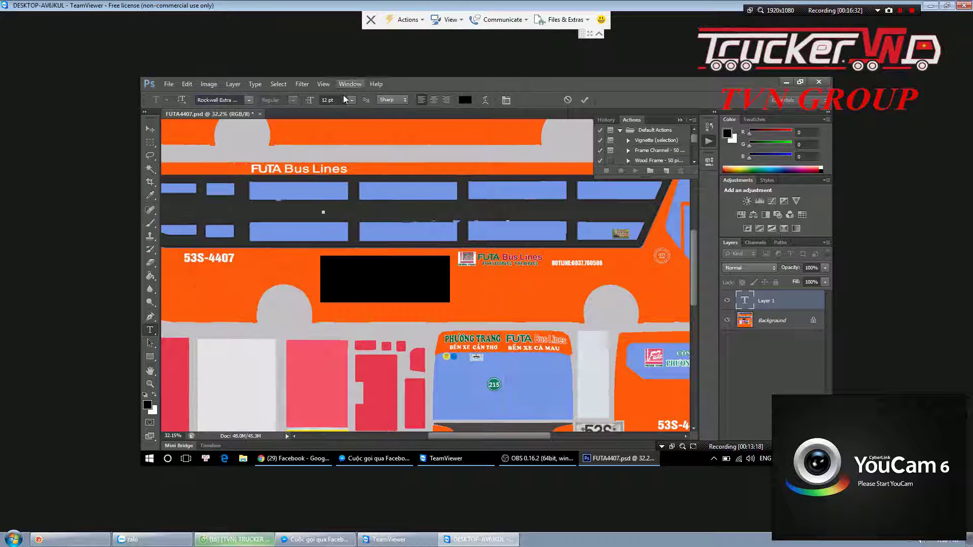
{"action": "left_click", "coordinate": [326, 99]}
{"action": "type", "text": "110"}
{"action": "key", "text": "Return"}
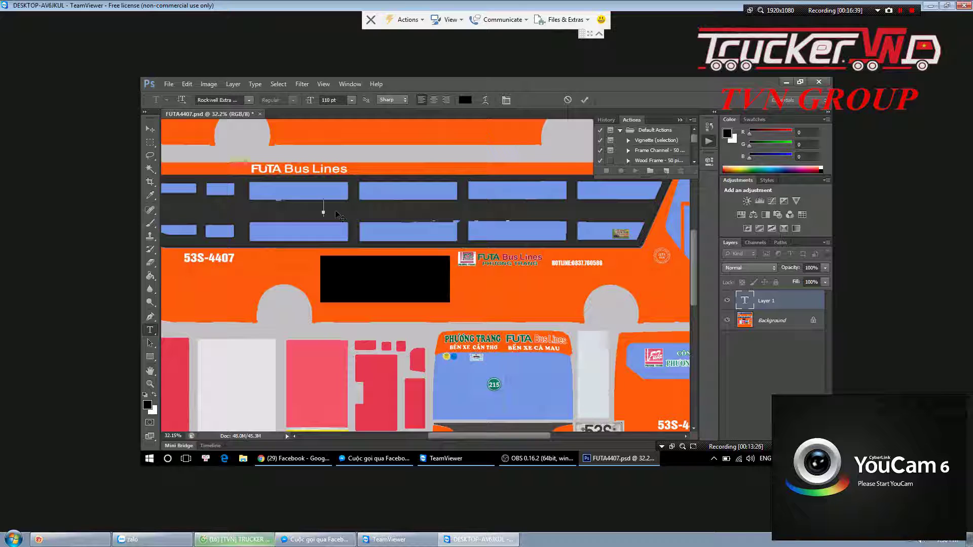
{"action": "type", "text": "XE GIUO"}
{"action": "type", "text": "WNGF NAWMF"}
{"action": "type", "text": " I"}
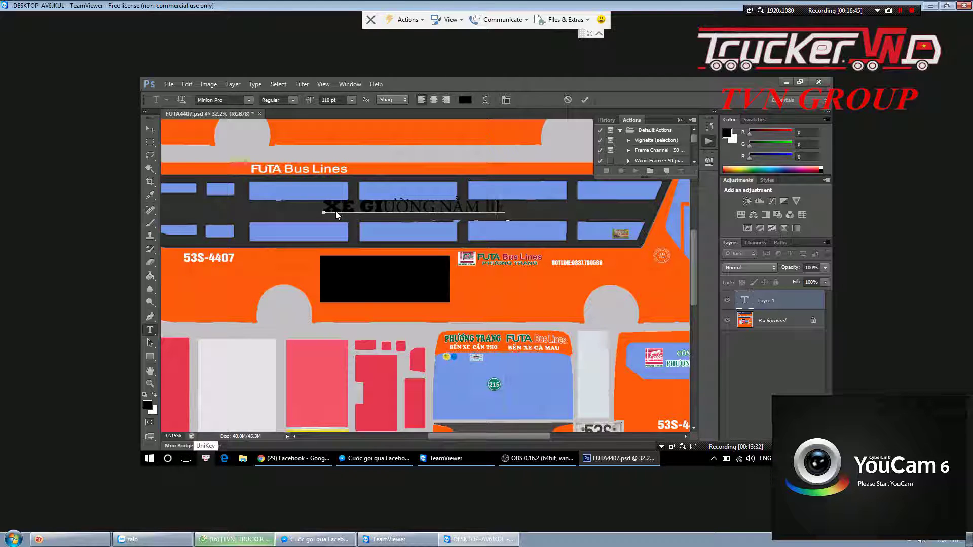
{"action": "type", "text": "TUAAFN"}
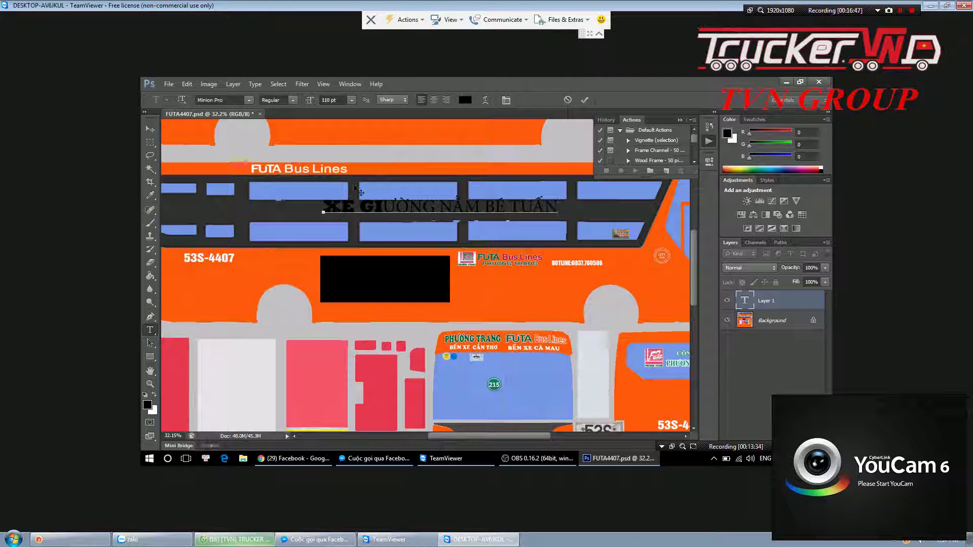
Nudge the title slightly down-left and commit the text
{"action": "left_click", "coordinate": [149, 130]}
{"action": "left_click_drag", "start_coordinate": [431, 162], "coordinate": [401, 163]}
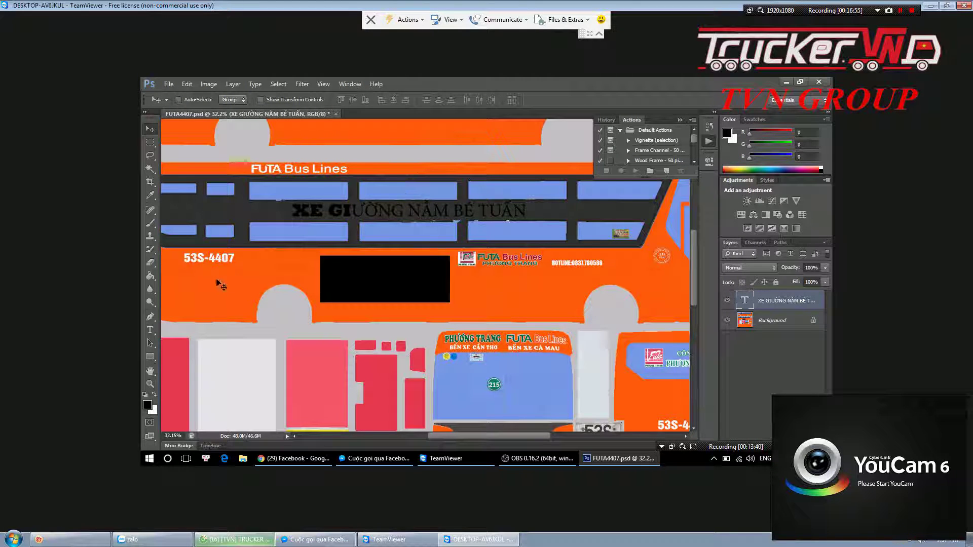
{"action": "key", "text": "t"}
{"action": "triple_click", "coordinate": [391, 212]}
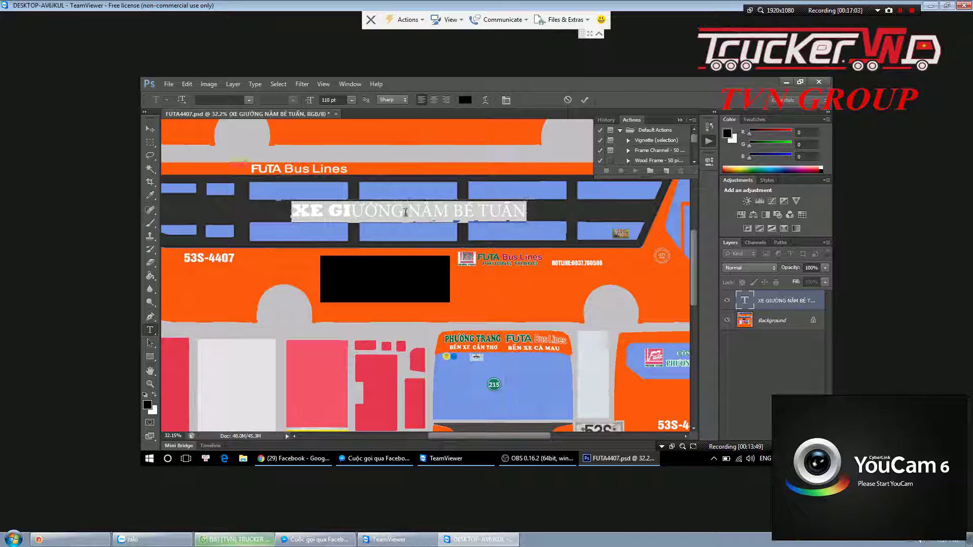
{"action": "key", "text": "ctrl+Return"}
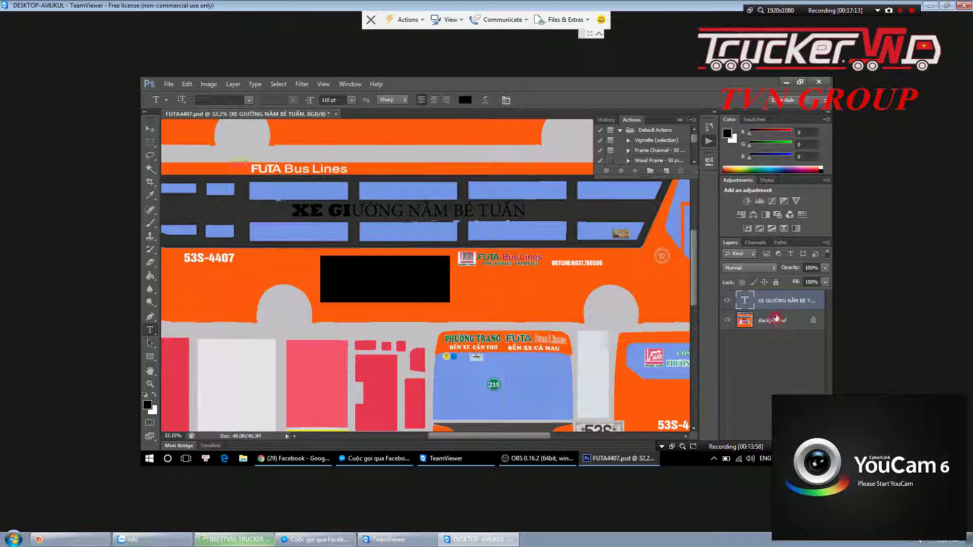
{"action": "left_click", "coordinate": [776, 321]}
{"action": "right_click", "coordinate": [774, 323]}
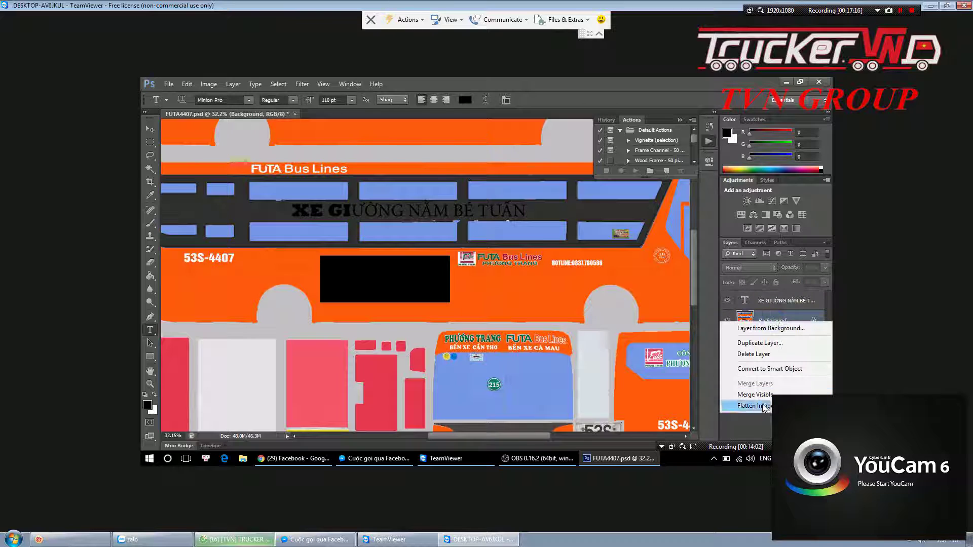
{"action": "left_click", "coordinate": [755, 406]}
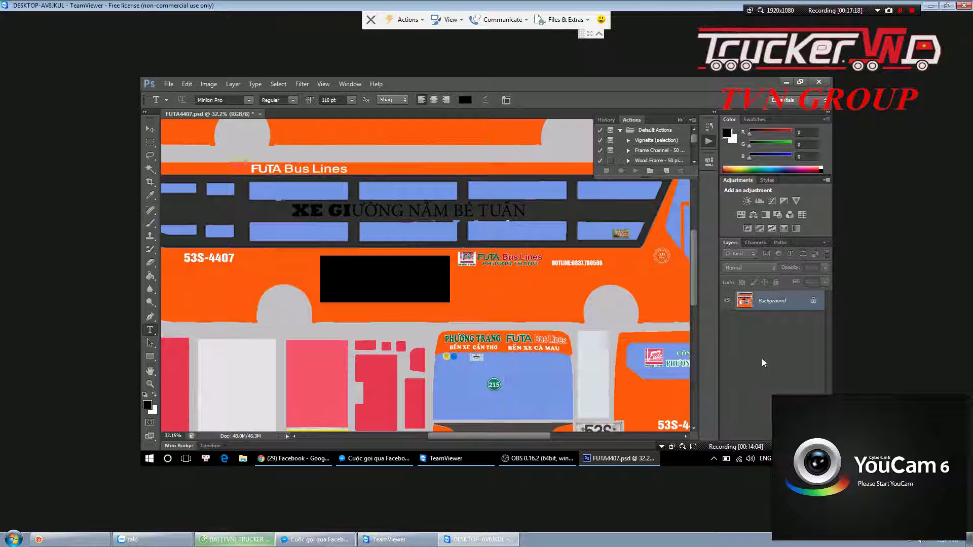
{"action": "key", "text": "ctrl+z"}
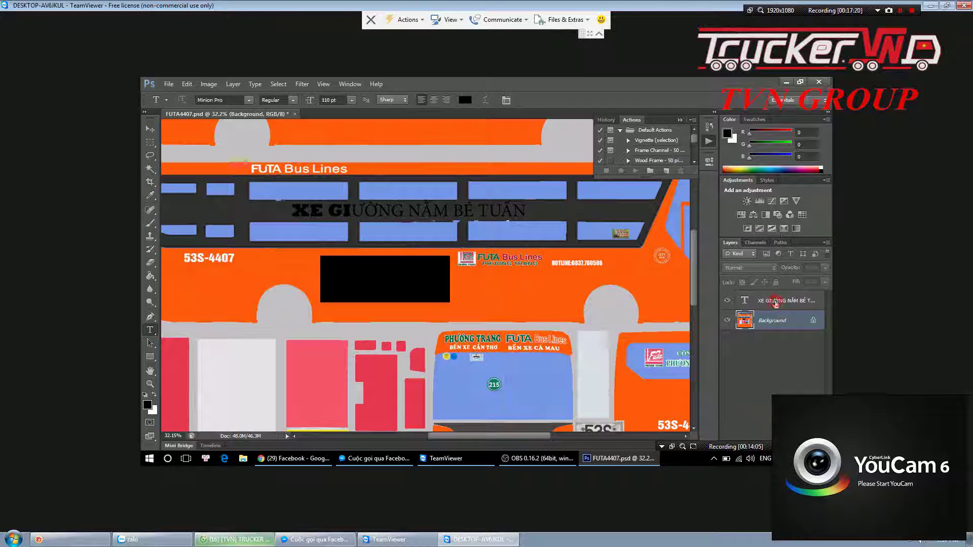
{"action": "left_click", "coordinate": [766, 301]}
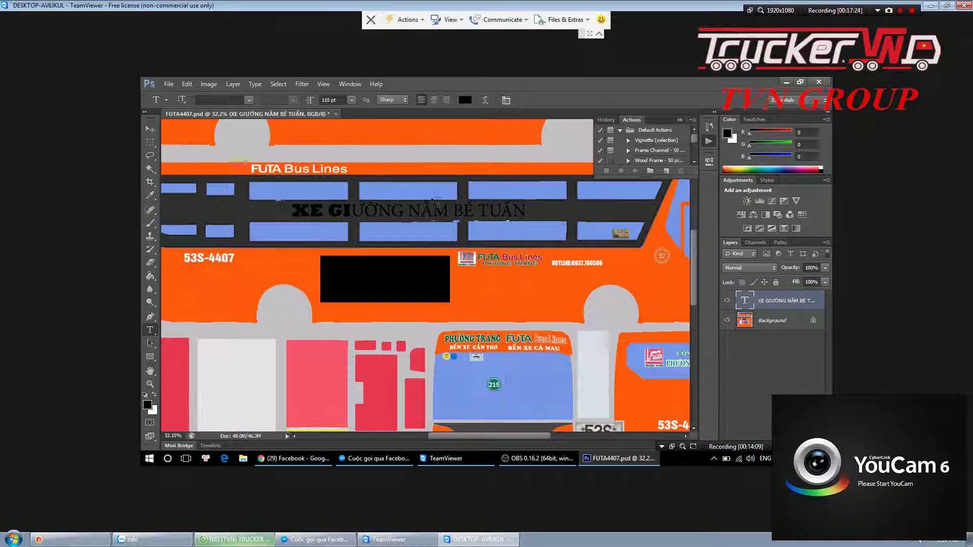
Recolour the whole title text red (ff0000)
{"action": "triple_click", "coordinate": [403, 212]}
{"action": "left_click", "coordinate": [462, 99]}
{"action": "type", "text": "255"}
{"action": "left_click", "coordinate": [581, 162]}
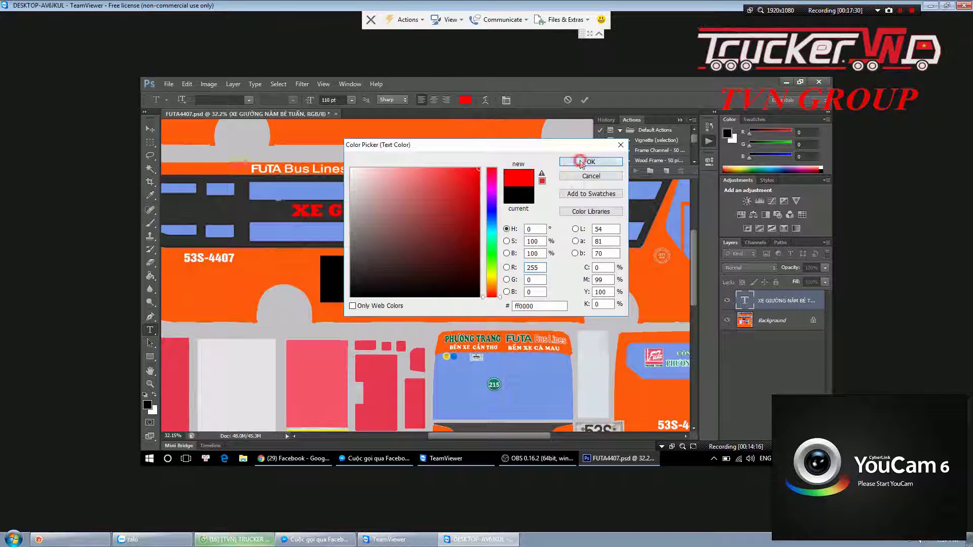
Nudge the red title slightly down-left between the window rows
{"action": "left_click", "coordinate": [150, 128]}
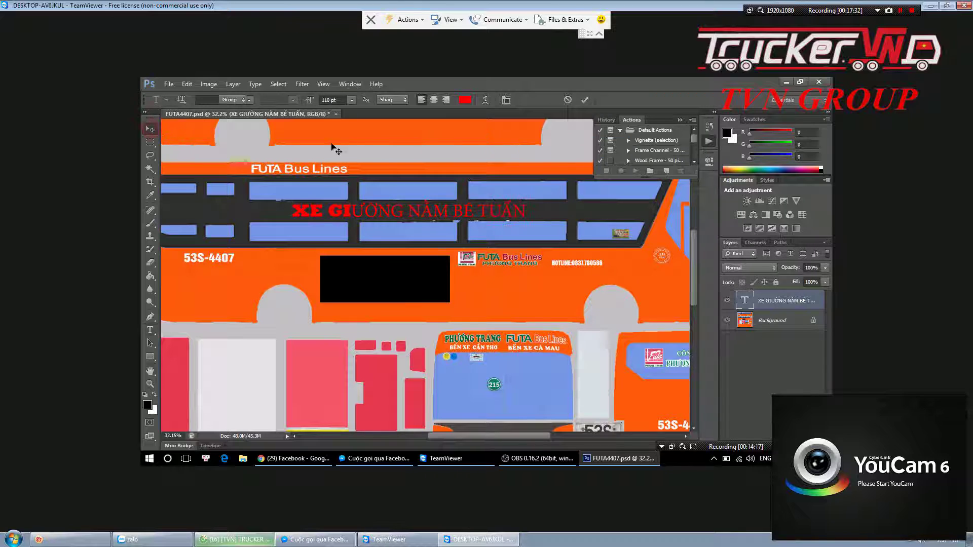
{"action": "mouse_move", "coordinate": [363, 142]}
{"action": "left_mouse_down"}
{"action": "mouse_move", "coordinate": [376, 176]}
{"action": "mouse_move", "coordinate": [362, 132]}
{"action": "left_mouse_up"}
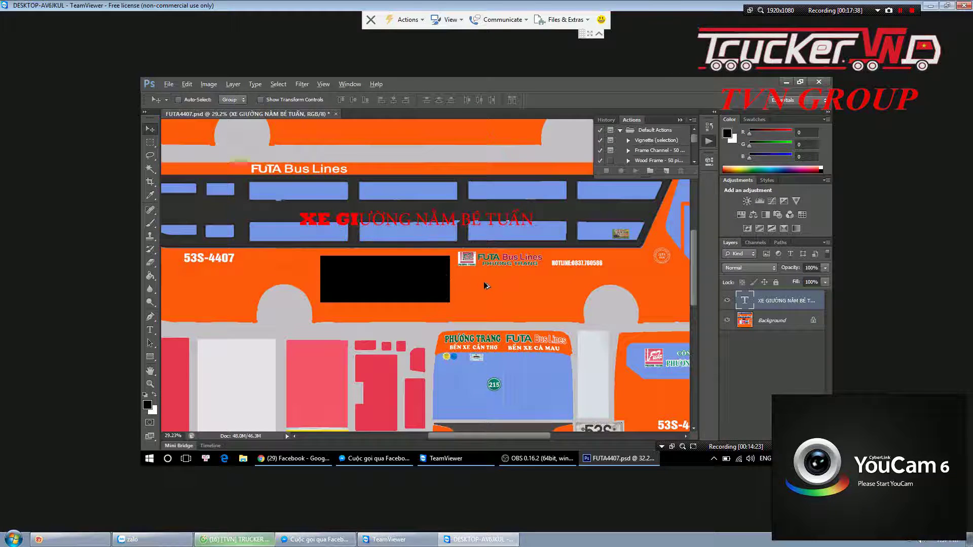
{"action": "scroll", "coordinate": [487, 285], "scroll_direction": "down", "scroll_amount": 1}
{"action": "scroll", "coordinate": [487, 285], "scroll_direction": "down", "scroll_amount": 1}
{"action": "scroll", "coordinate": [486, 285], "scroll_direction": "down", "scroll_amount": 1}
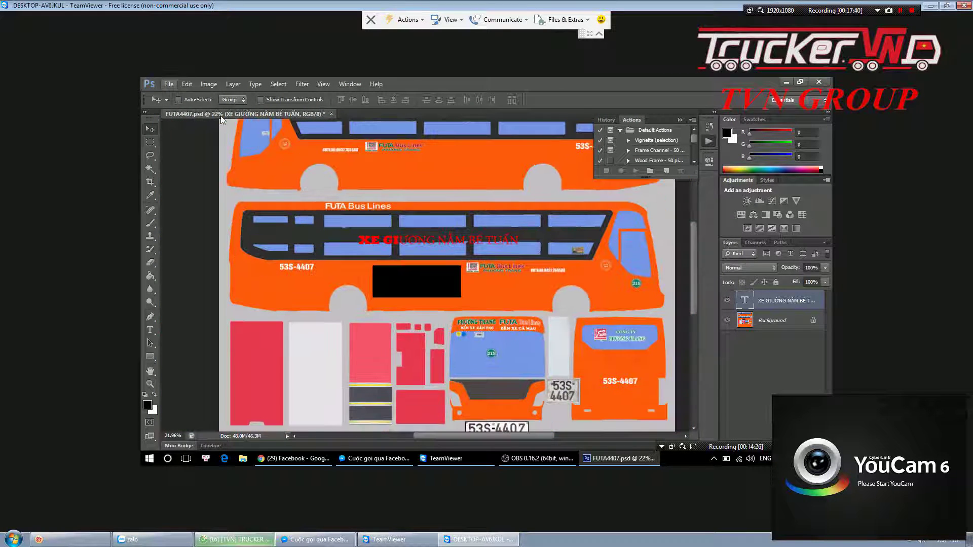
{"action": "scroll", "coordinate": [444, 246], "scroll_direction": "up", "scroll_amount": 1}
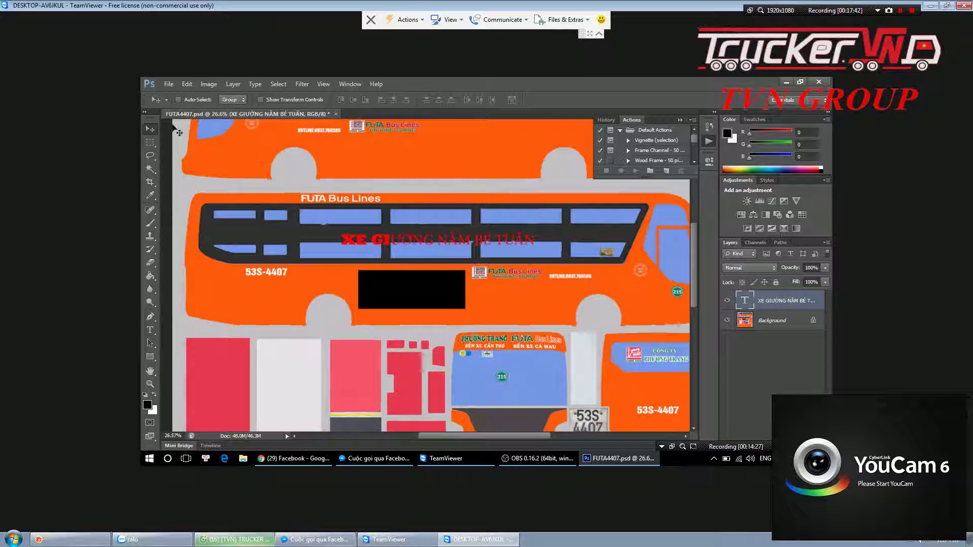
{"action": "left_click", "coordinate": [167, 85]}
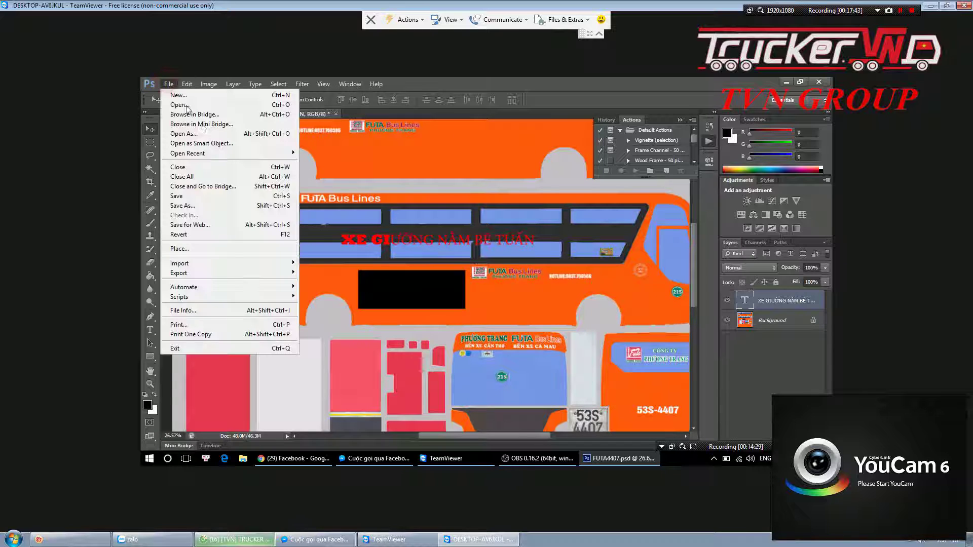
Open 'Euro Truck Simulator 2 v1.25.2.6s+44DLC.png' from Libraries > Pictures
{"action": "left_click", "coordinate": [220, 107]}
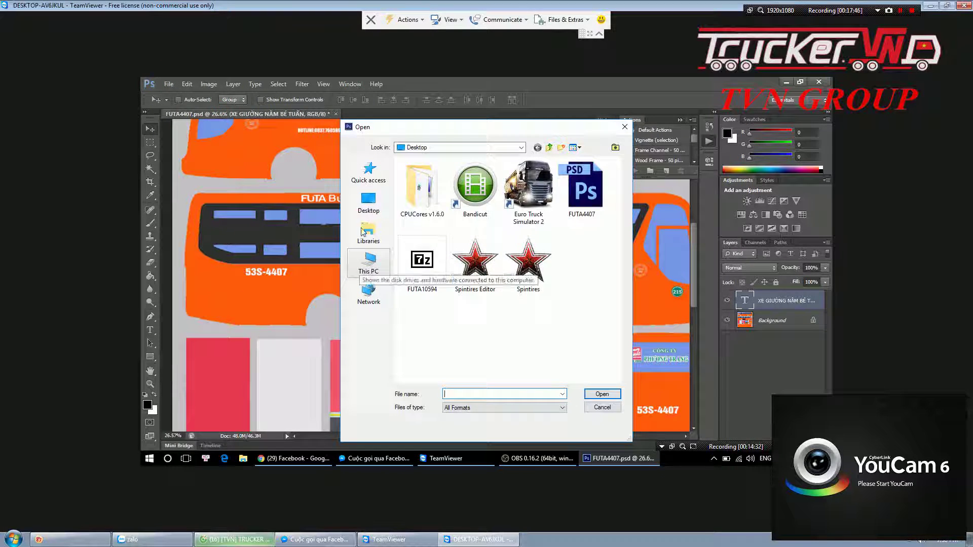
{"action": "left_click", "coordinate": [369, 203]}
{"action": "left_click", "coordinate": [458, 287]}
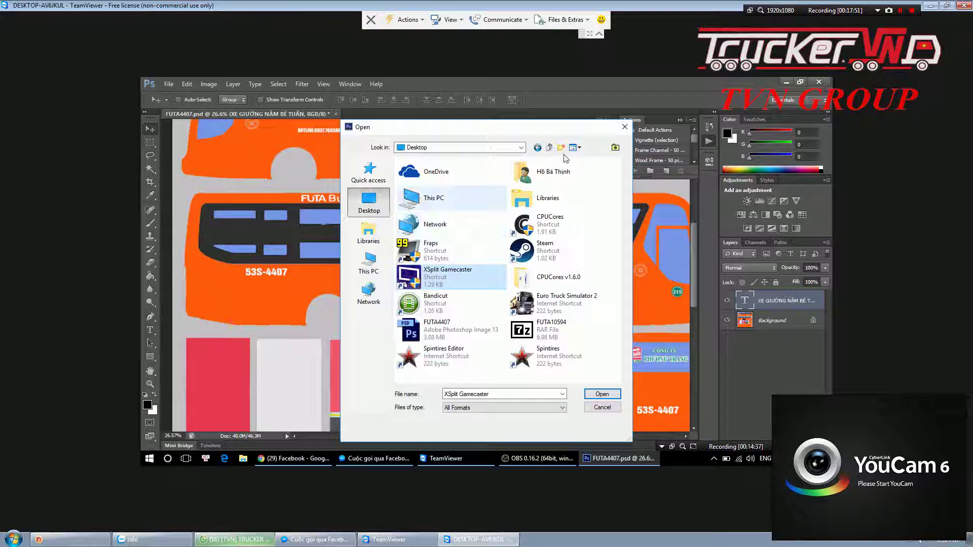
{"action": "left_click", "coordinate": [369, 233]}
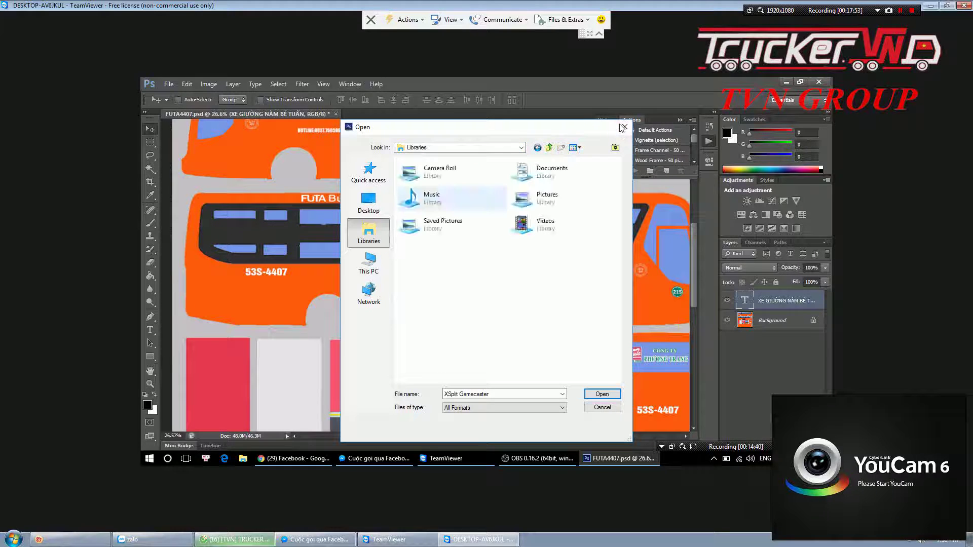
{"action": "double_click", "coordinate": [532, 198]}
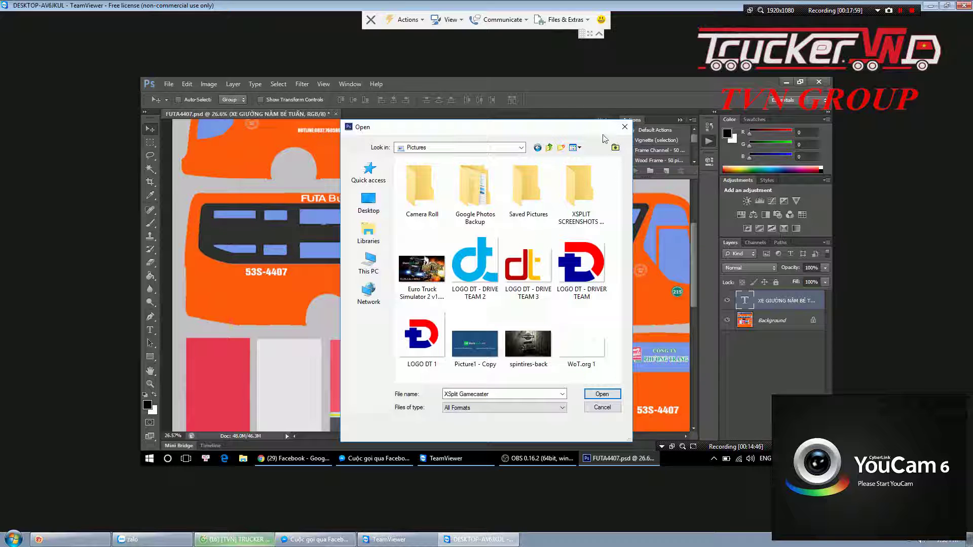
{"action": "double_click", "coordinate": [421, 269]}
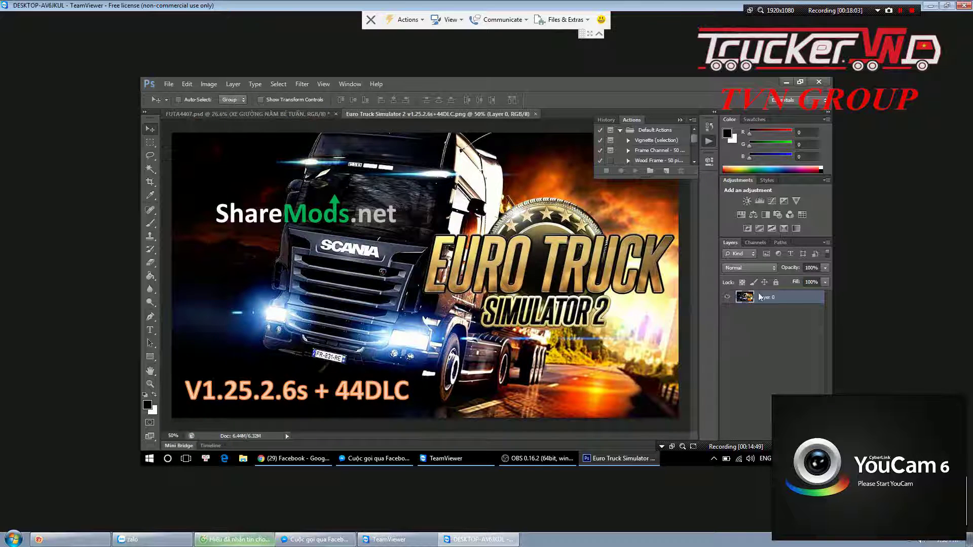
Drag a copy of the truck image onto the FUTA4407 bus texture
{"action": "left_click", "coordinate": [800, 82]}
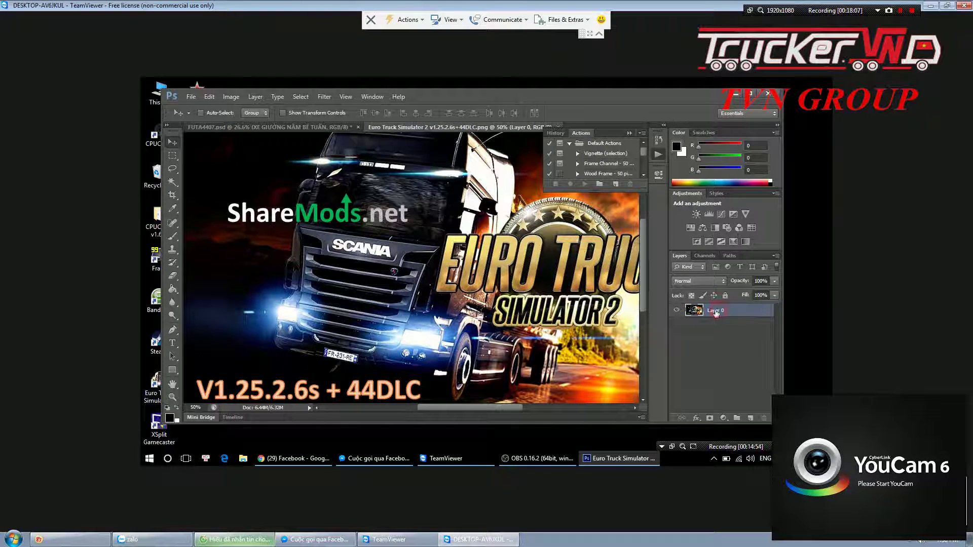
{"action": "mouse_move", "coordinate": [323, 211]}
{"action": "left_mouse_down"}
{"action": "mouse_move", "coordinate": [361, 270]}
{"action": "mouse_move", "coordinate": [445, 263]}
{"action": "left_mouse_up"}
{"action": "scroll", "coordinate": [442, 261], "scroll_direction": "down", "scroll_amount": 2}
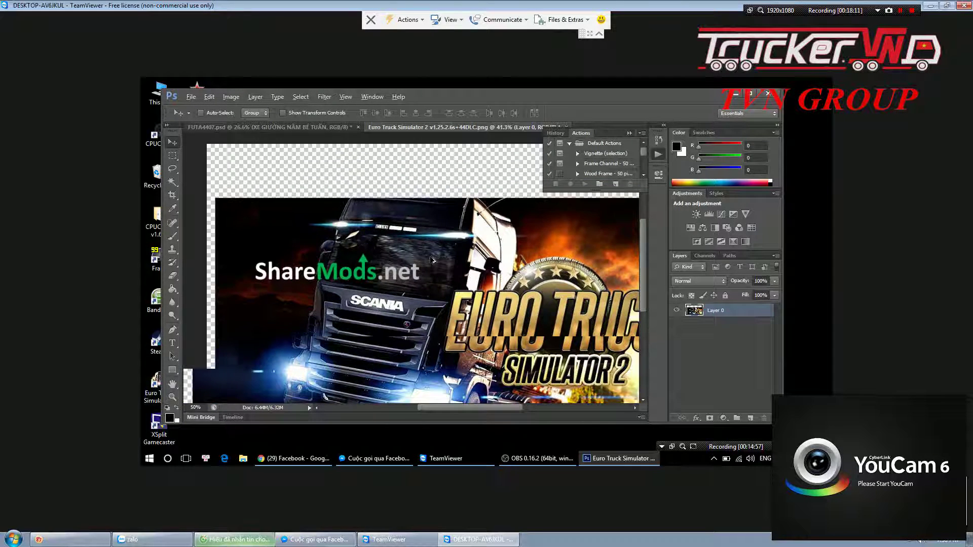
{"action": "scroll", "coordinate": [431, 260], "scroll_direction": "down", "scroll_amount": 2}
{"action": "scroll", "coordinate": [420, 259], "scroll_direction": "down", "scroll_amount": 2}
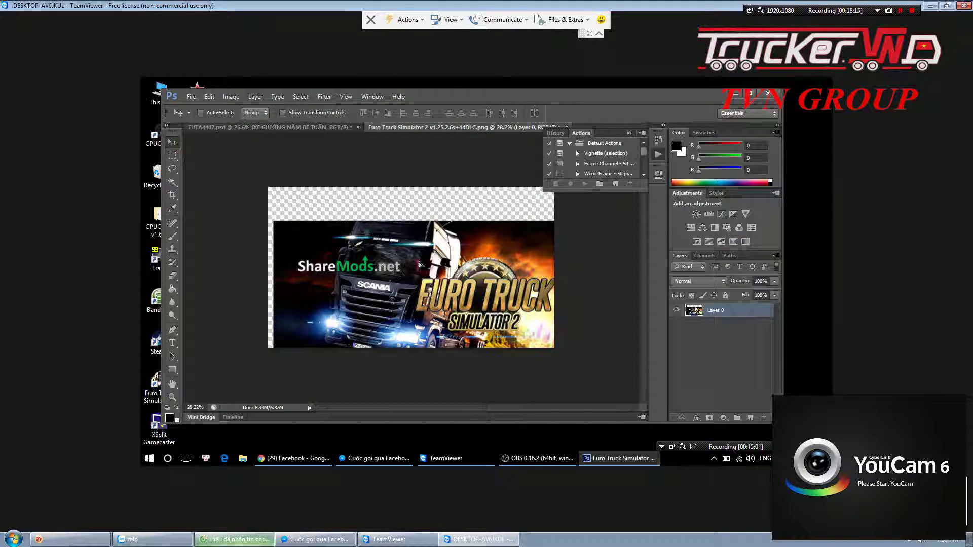
{"action": "left_click_drag", "start_coordinate": [419, 264], "coordinate": [406, 248]}
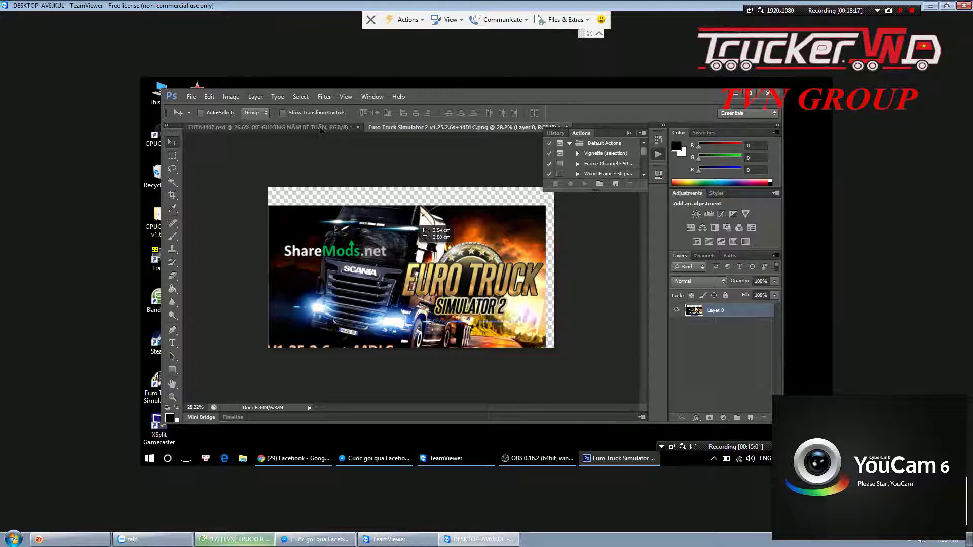
{"action": "left_click_drag", "start_coordinate": [320, 131], "coordinate": [376, 219]}
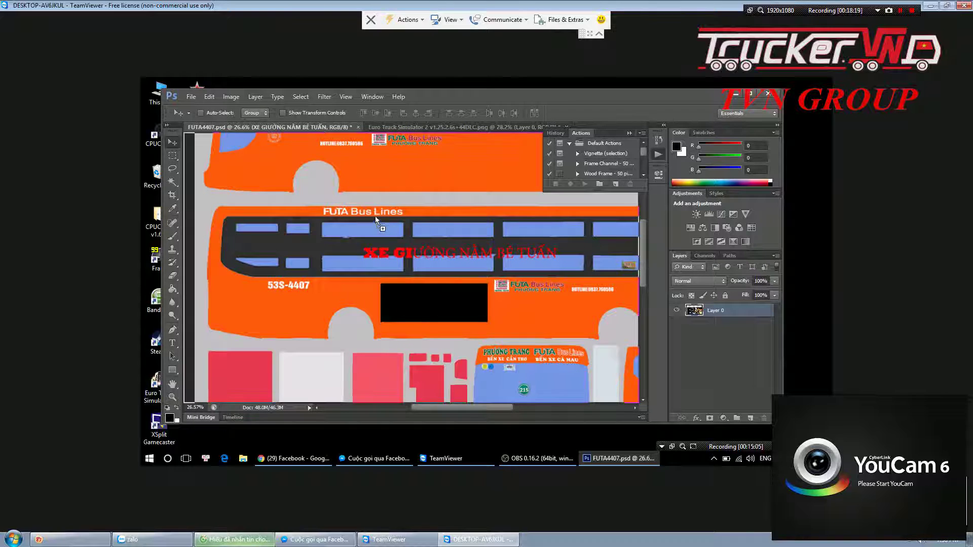
{"action": "left_click_drag", "start_coordinate": [376, 220], "coordinate": [381, 223]}
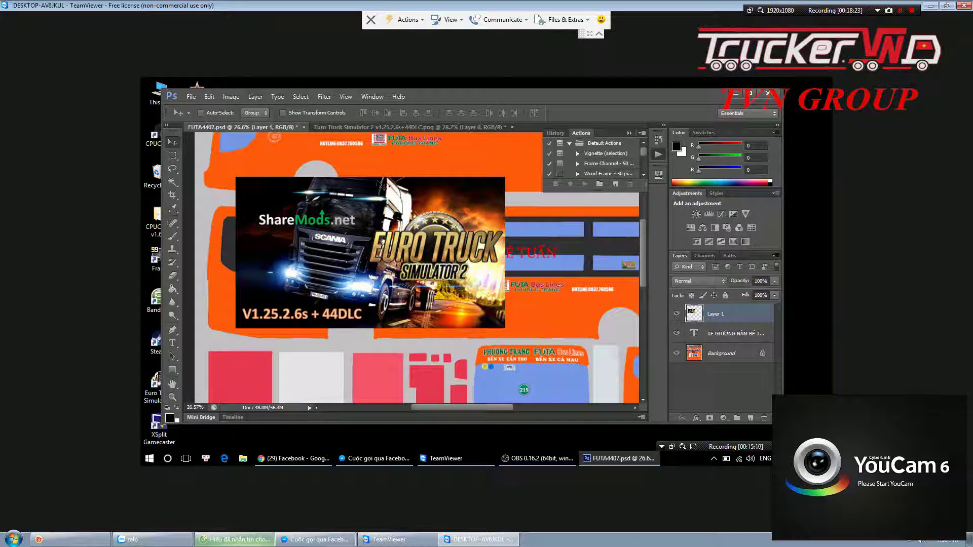
Scale the pasted truck image to about 38% beside the black box
{"action": "left_click", "coordinate": [283, 114]}
{"action": "left_click_drag", "start_coordinate": [505, 177], "coordinate": [372, 265]}
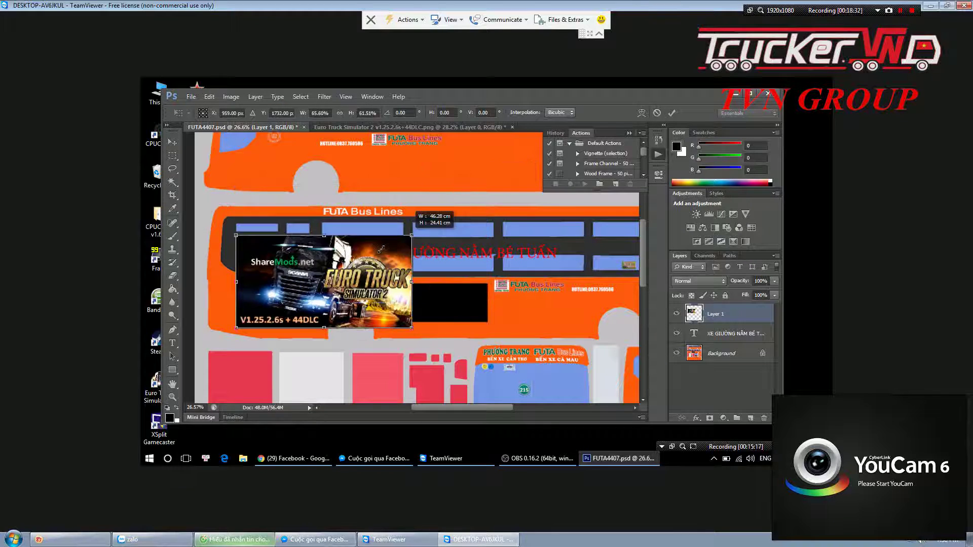
{"action": "left_click_drag", "start_coordinate": [371, 265], "coordinate": [337, 285]}
{"action": "left_click", "coordinate": [172, 142]}
{"action": "left_click", "coordinate": [455, 228]}
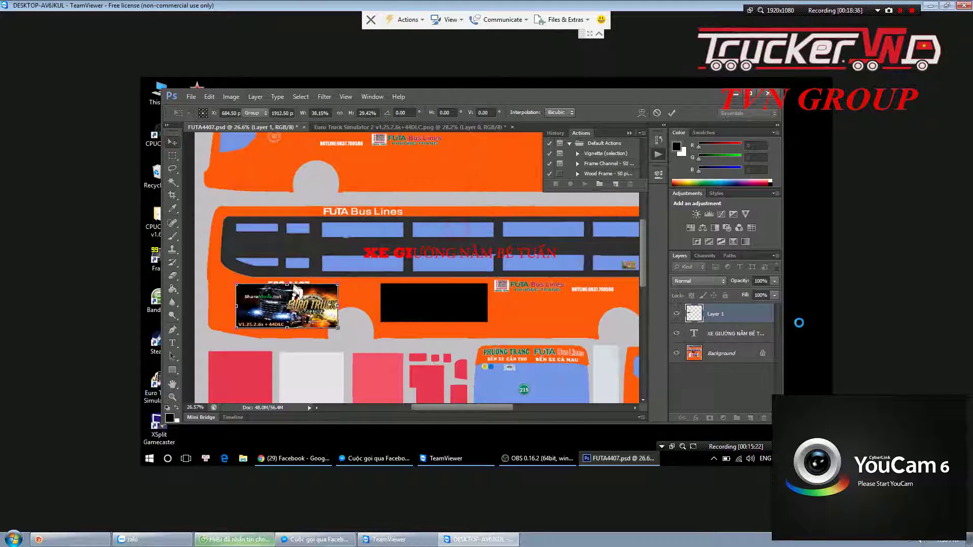
{"action": "right_click", "coordinate": [722, 355]}
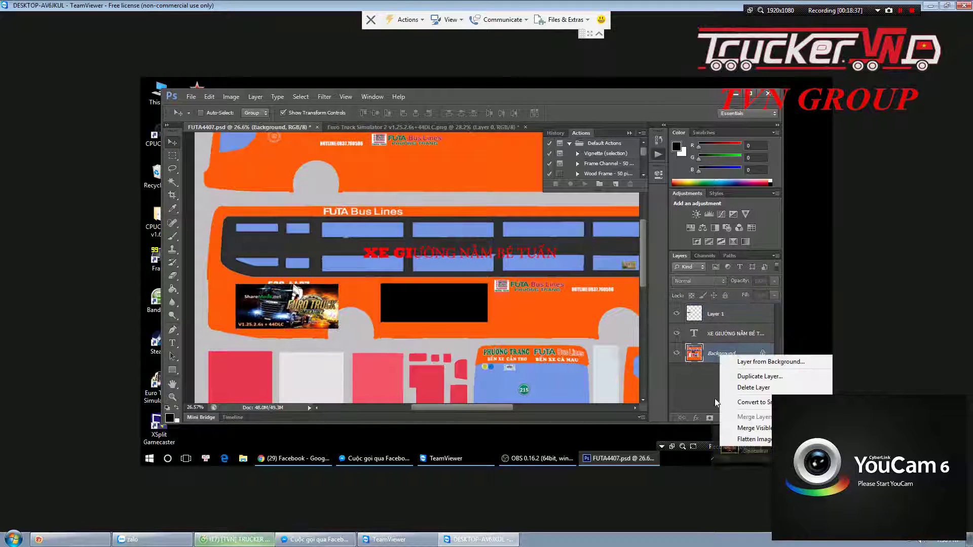
Flatten the layers and compare the Alpha 1 mask channel with the composite
{"action": "left_click", "coordinate": [754, 440]}
{"action": "left_click", "coordinate": [705, 255]}
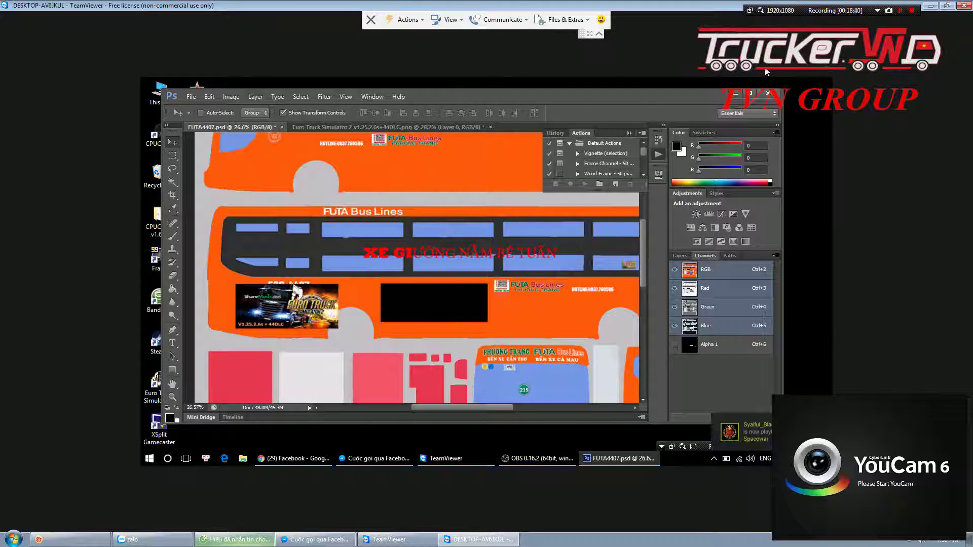
{"action": "left_click", "coordinate": [752, 95]}
{"action": "scroll", "coordinate": [373, 227], "scroll_direction": "down", "scroll_amount": 1}
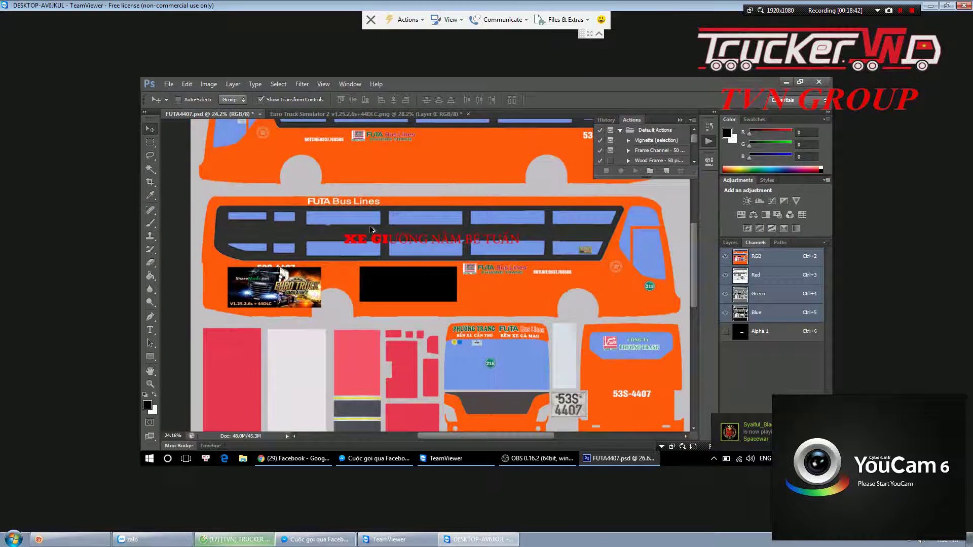
{"action": "scroll", "coordinate": [373, 231], "scroll_direction": "down", "scroll_amount": 3}
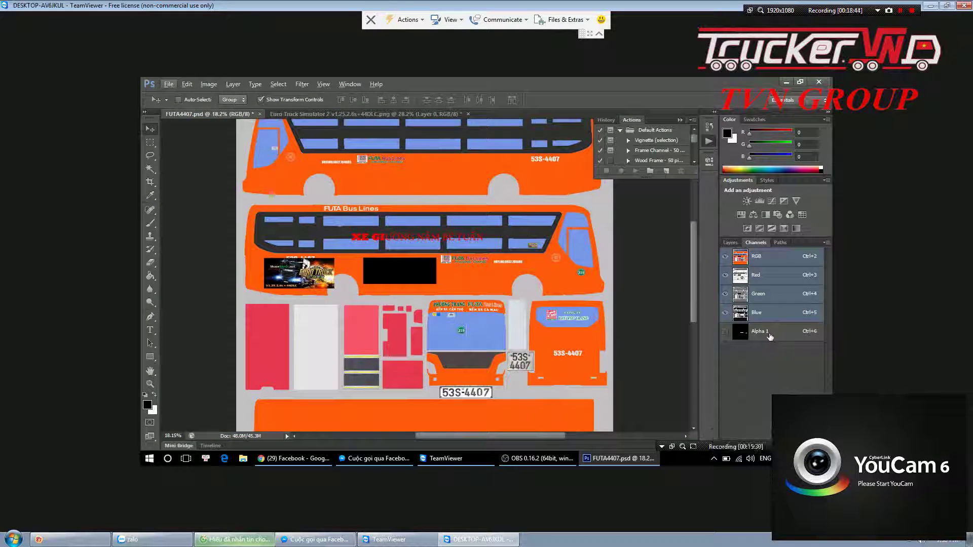
{"action": "left_click", "coordinate": [772, 337]}
{"action": "left_click", "coordinate": [769, 263]}
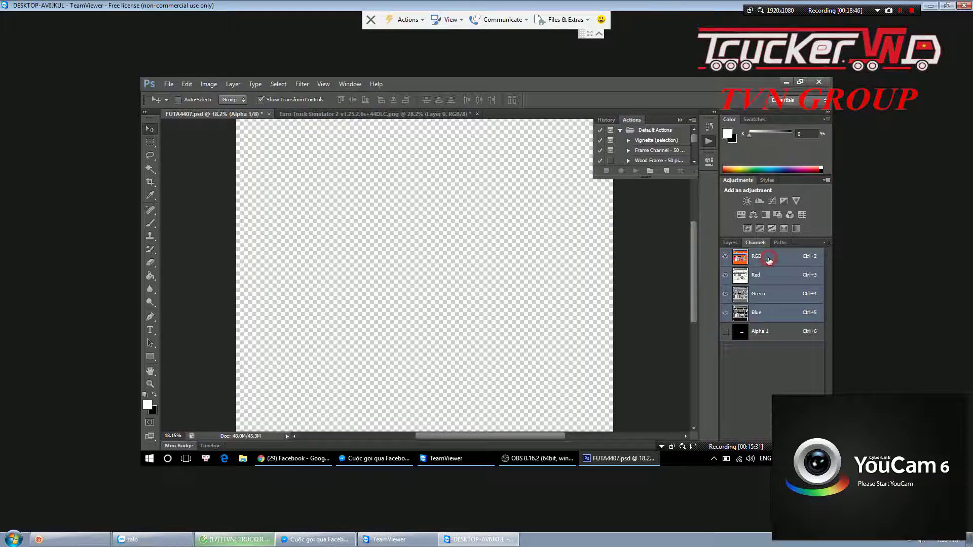
{"action": "left_click", "coordinate": [770, 333]}
{"action": "scroll", "coordinate": [506, 317], "scroll_direction": "up", "scroll_amount": 3}
{"action": "scroll", "coordinate": [505, 316], "scroll_direction": "up", "scroll_amount": 2}
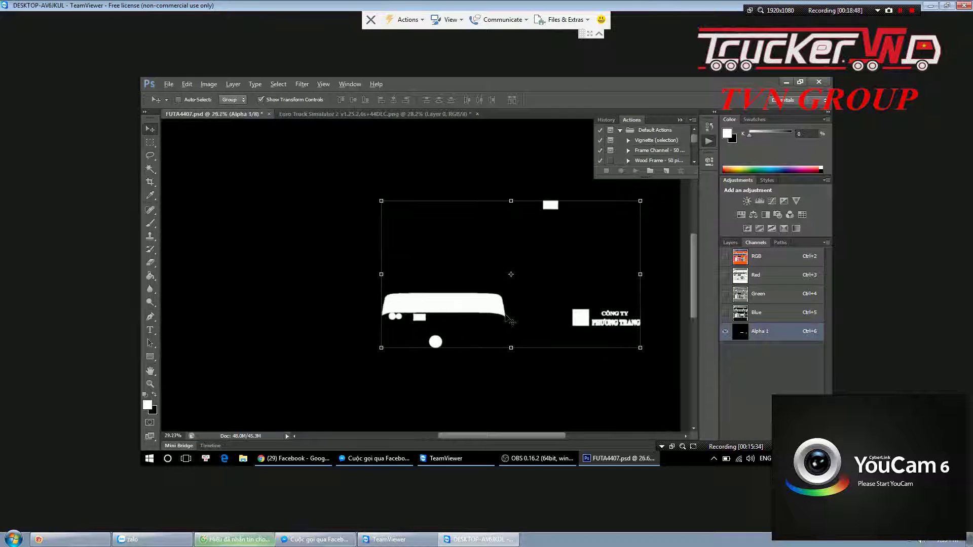
{"action": "scroll", "coordinate": [504, 315], "scroll_direction": "up", "scroll_amount": 2}
{"action": "key", "text": "ctrl+2"}
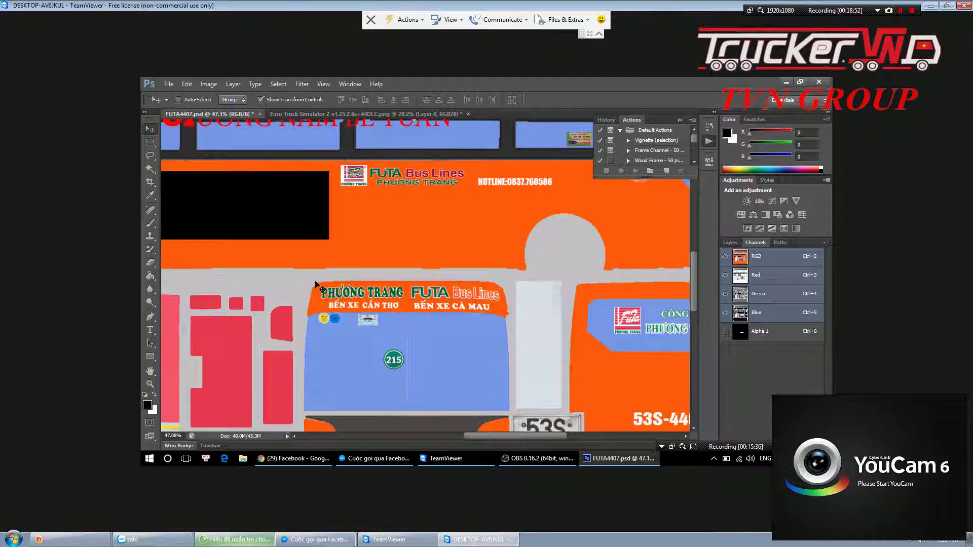
Marquee-select the whole Phuong Trang sign panel, checking it against Alpha 1
{"action": "key", "text": "m"}
{"action": "mouse_move", "coordinate": [298, 276]}
{"action": "left_mouse_down"}
{"action": "mouse_move", "coordinate": [544, 379]}
{"action": "mouse_move", "coordinate": [506, 434]}
{"action": "mouse_move", "coordinate": [523, 434]}
{"action": "left_mouse_up"}
{"action": "left_click_drag", "start_coordinate": [492, 299], "coordinate": [631, 341]}
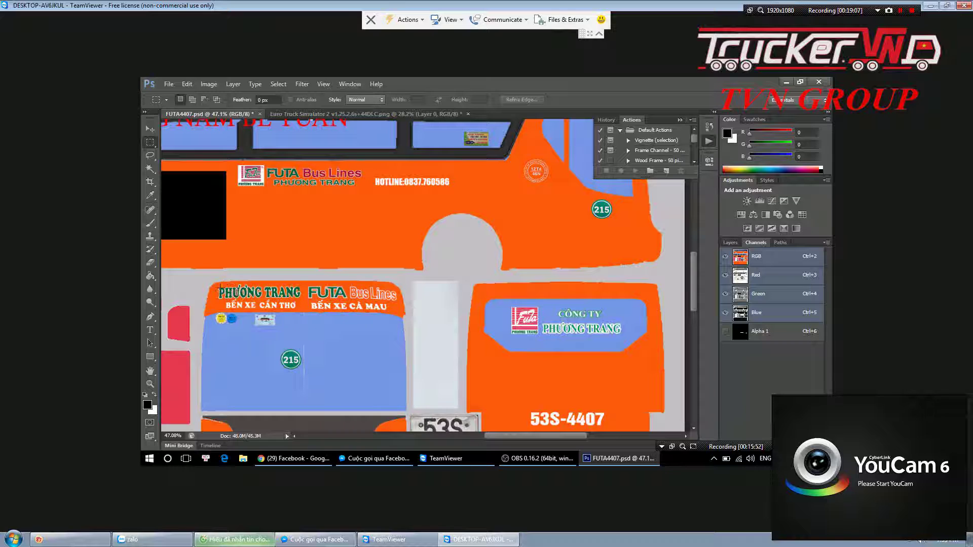
{"action": "left_click", "coordinate": [759, 332]}
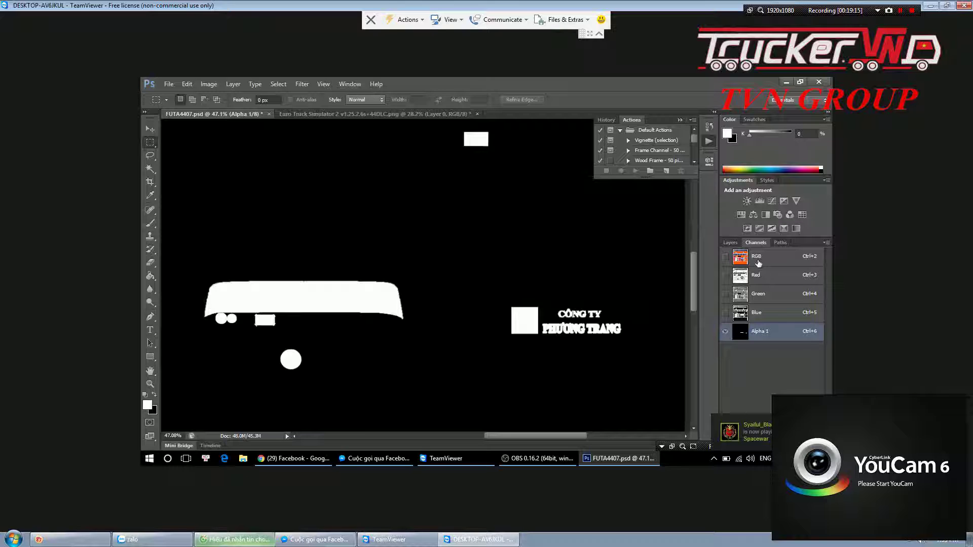
{"action": "left_click_drag", "start_coordinate": [479, 294], "coordinate": [567, 319]}
{"action": "left_click", "coordinate": [659, 329]}
{"action": "left_click", "coordinate": [752, 259]}
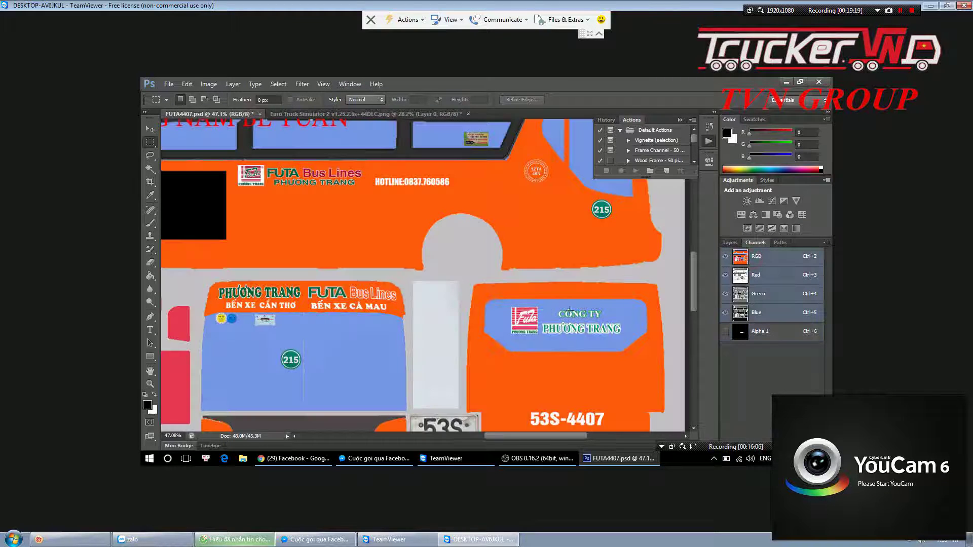
{"action": "left_click_drag", "start_coordinate": [506, 305], "coordinate": [659, 345]}
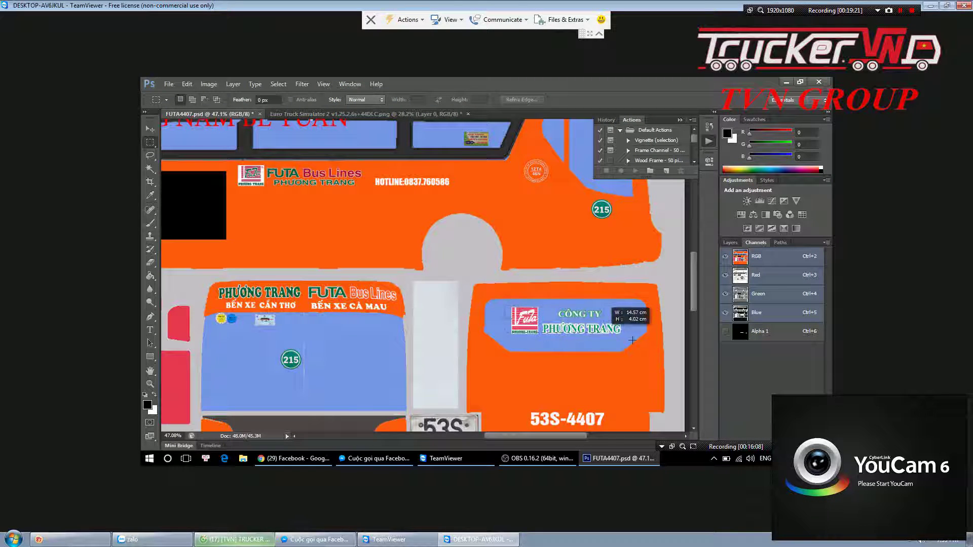
{"action": "key", "text": "ctrl+6"}
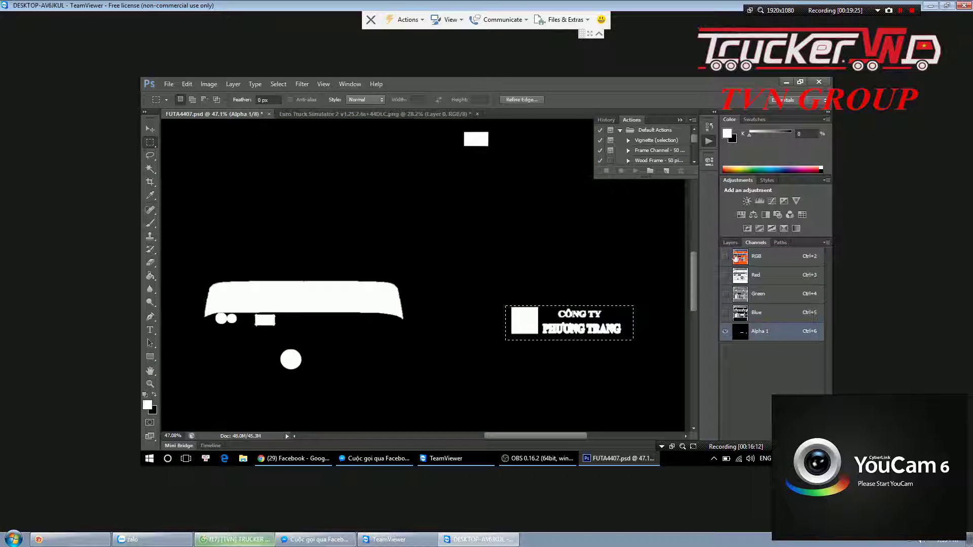
{"action": "key", "text": "ctrl+2"}
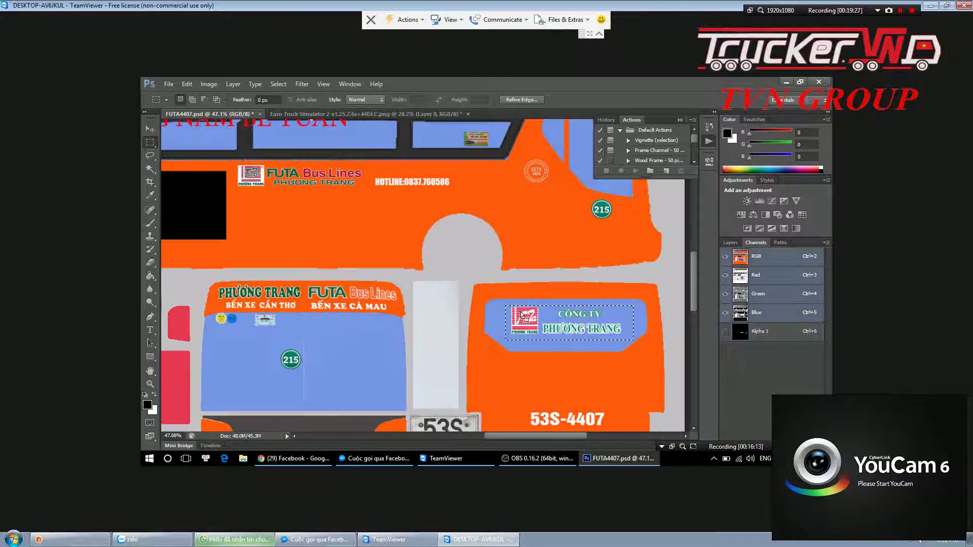
{"action": "left_click_drag", "start_coordinate": [504, 303], "coordinate": [651, 347]}
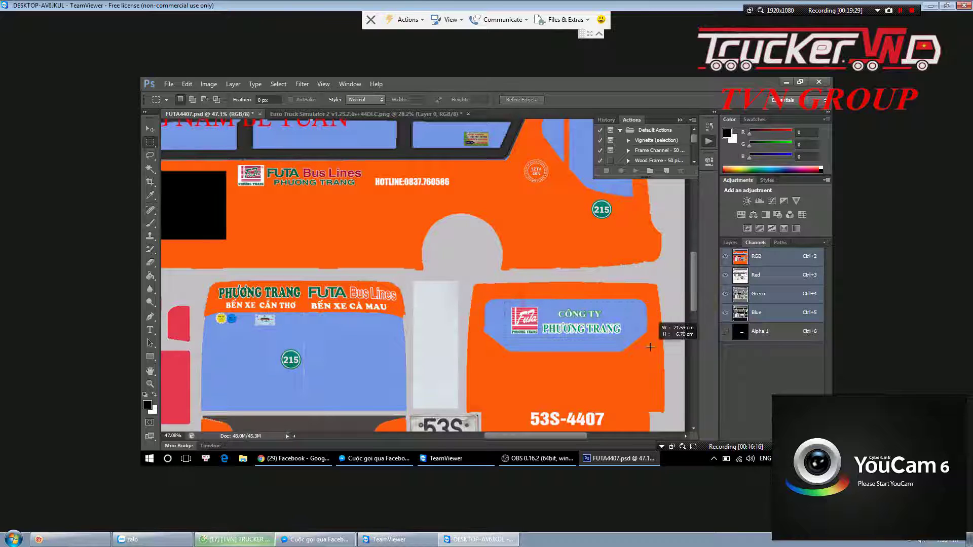
{"action": "left_click_drag", "start_coordinate": [546, 434], "coordinate": [489, 435]}
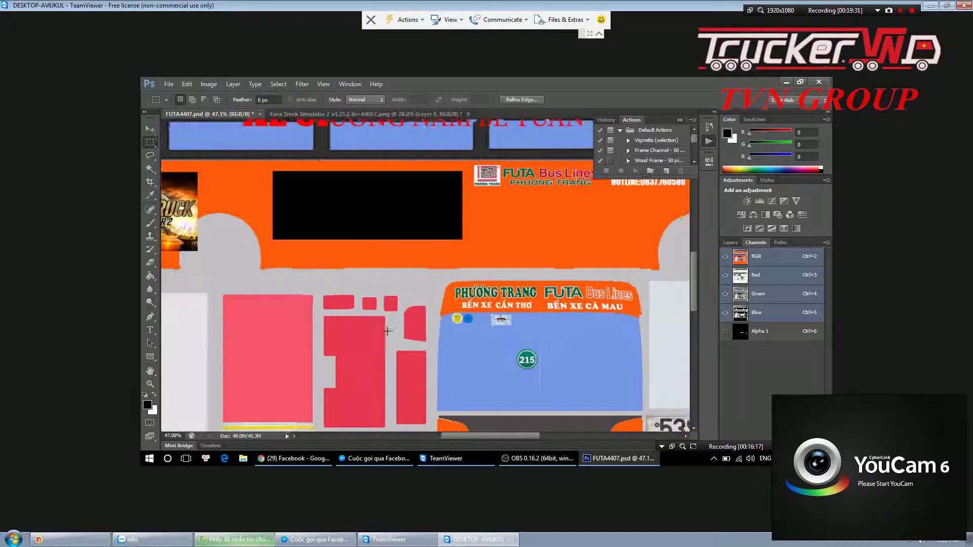
{"action": "scroll", "coordinate": [403, 294], "scroll_direction": "up", "scroll_amount": 2}
{"action": "scroll", "coordinate": [403, 294], "scroll_direction": "up", "scroll_amount": 3}
{"action": "scroll", "coordinate": [403, 294], "scroll_direction": "up", "scroll_amount": 3}
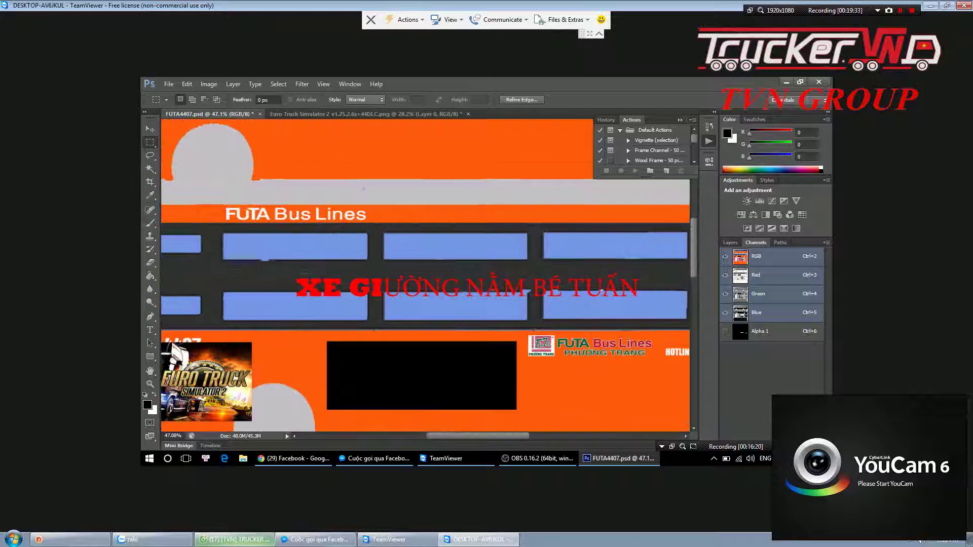
{"action": "left_click", "coordinate": [760, 332]}
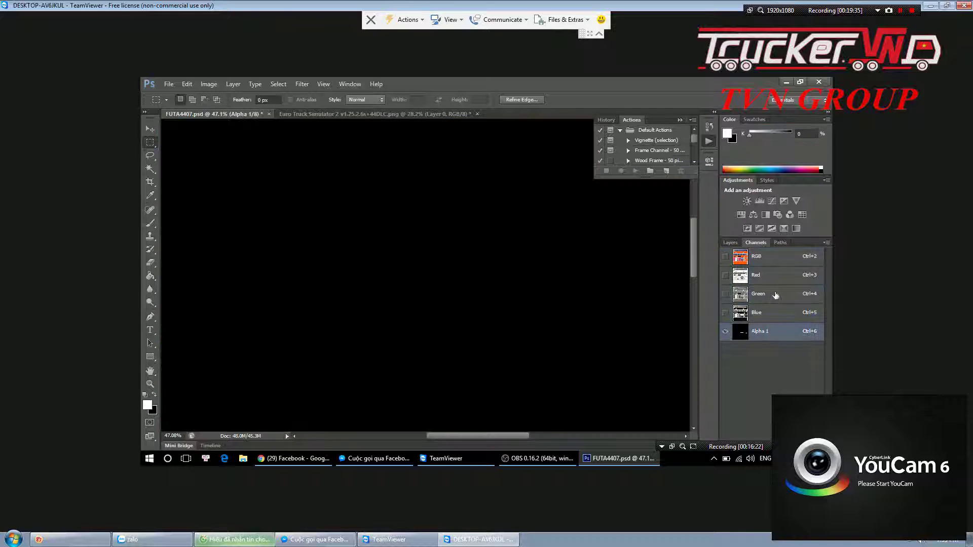
{"action": "left_click", "coordinate": [754, 257]}
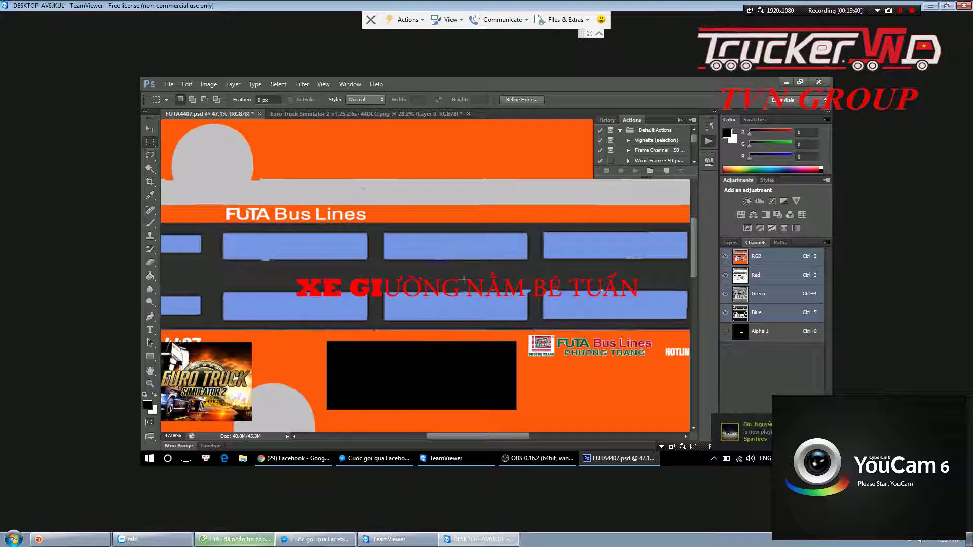
{"action": "scroll", "coordinate": [369, 282], "scroll_direction": "down", "scroll_amount": 1}
{"action": "scroll", "coordinate": [330, 266], "scroll_direction": "down", "scroll_amount": 1}
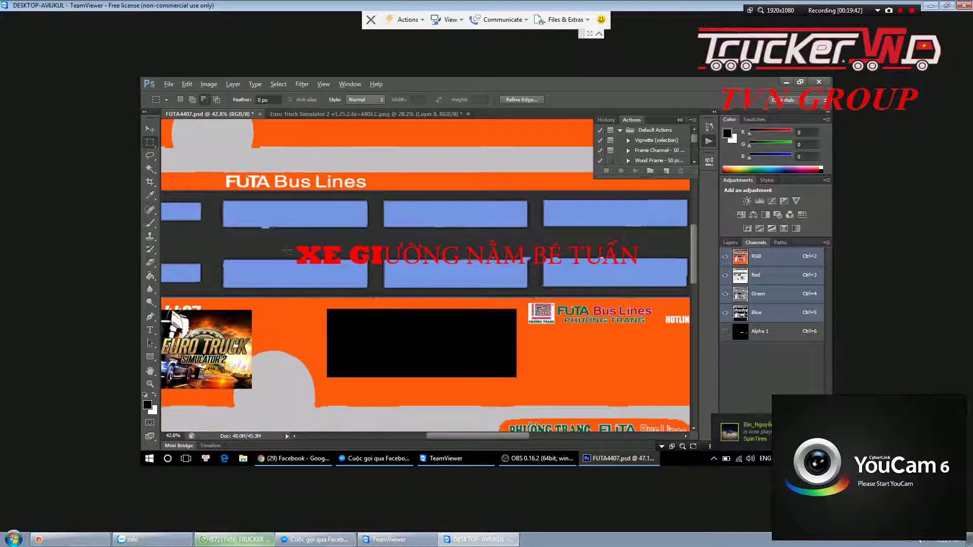
{"action": "scroll", "coordinate": [287, 250], "scroll_direction": "down", "scroll_amount": 1}
{"action": "scroll", "coordinate": [287, 250], "scroll_direction": "down", "scroll_amount": 1}
{"action": "scroll", "coordinate": [286, 251], "scroll_direction": "down", "scroll_amount": 1}
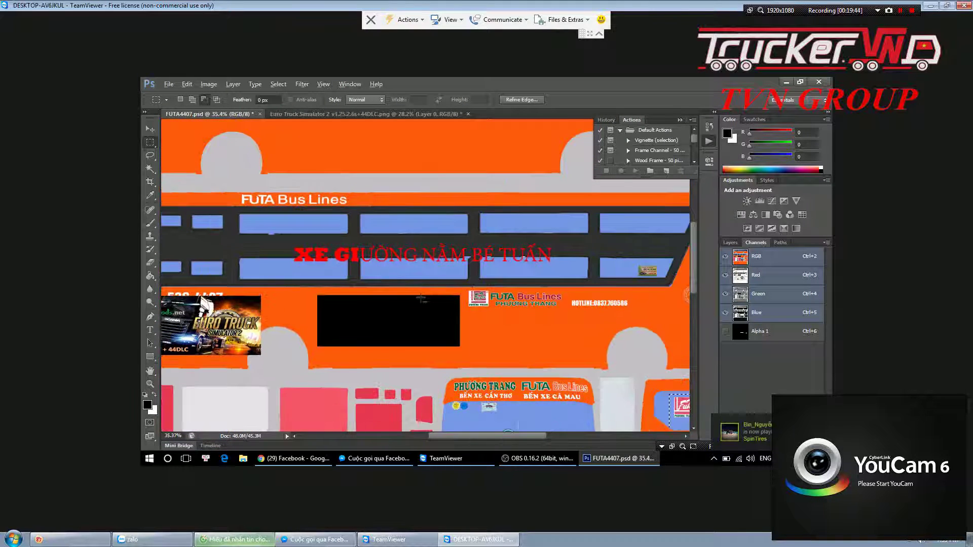
{"action": "scroll", "coordinate": [287, 251], "scroll_direction": "down", "scroll_amount": 1}
{"action": "scroll", "coordinate": [421, 235], "scroll_direction": "up", "scroll_amount": 1}
{"action": "scroll", "coordinate": [421, 235], "scroll_direction": "up", "scroll_amount": 1}
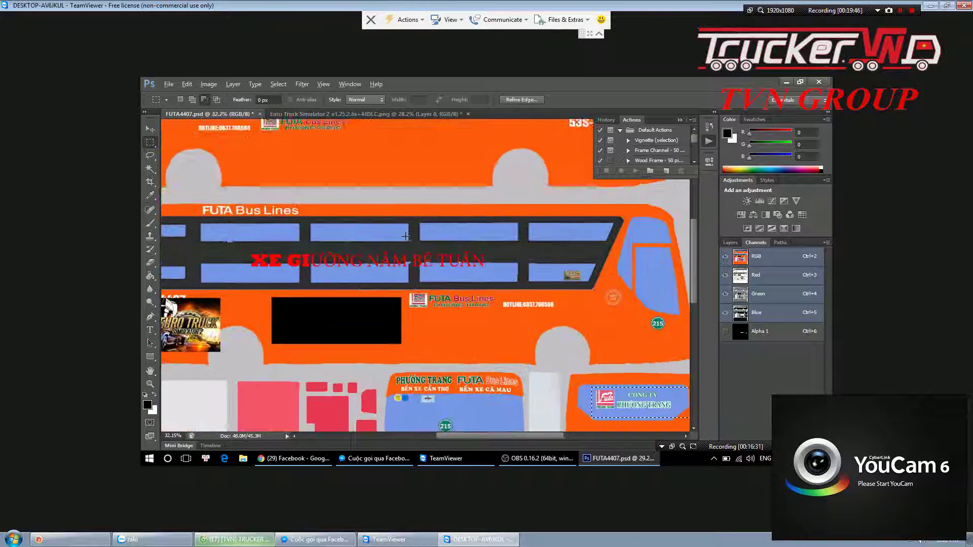
{"action": "scroll", "coordinate": [407, 236], "scroll_direction": "up", "scroll_amount": 2}
{"action": "scroll", "coordinate": [405, 236], "scroll_direction": "up", "scroll_amount": 1}
{"action": "scroll", "coordinate": [406, 237], "scroll_direction": "up", "scroll_amount": 1}
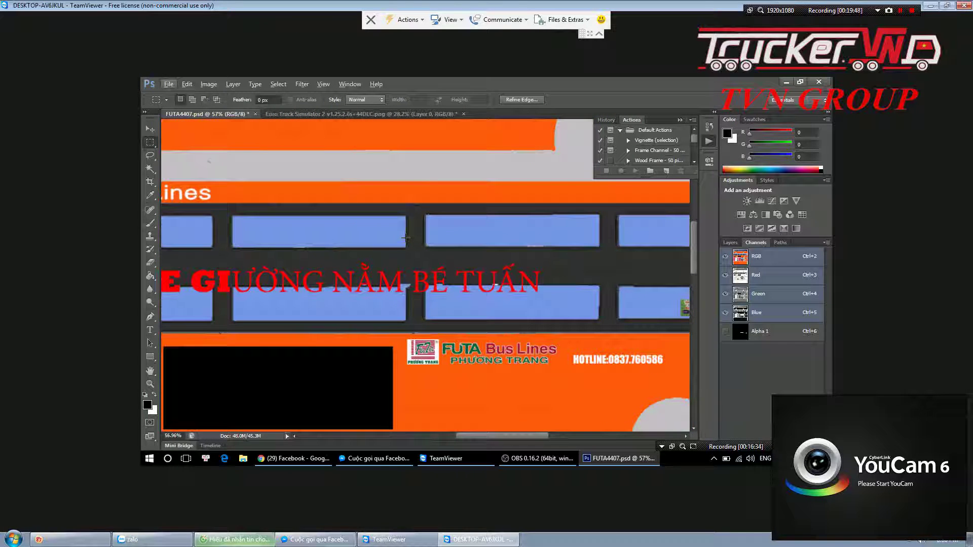
{"action": "scroll", "coordinate": [406, 237], "scroll_direction": "down", "scroll_amount": 1}
{"action": "scroll", "coordinate": [406, 237], "scroll_direction": "down", "scroll_amount": 1}
{"action": "scroll", "coordinate": [406, 237], "scroll_direction": "down", "scroll_amount": 1}
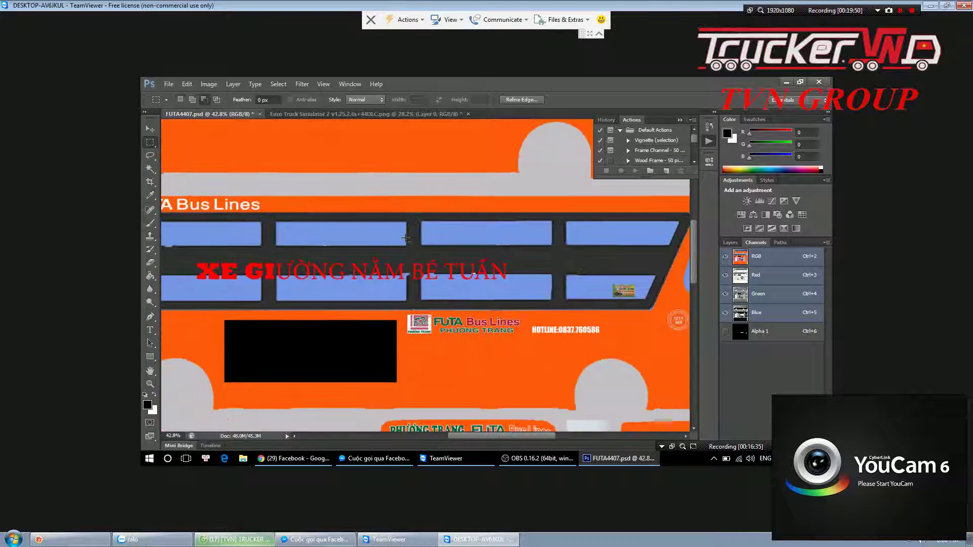
{"action": "scroll", "coordinate": [405, 237], "scroll_direction": "down", "scroll_amount": 1}
{"action": "scroll", "coordinate": [342, 250], "scroll_direction": "up", "scroll_amount": 2}
{"action": "scroll", "coordinate": [342, 249], "scroll_direction": "up", "scroll_amount": 1}
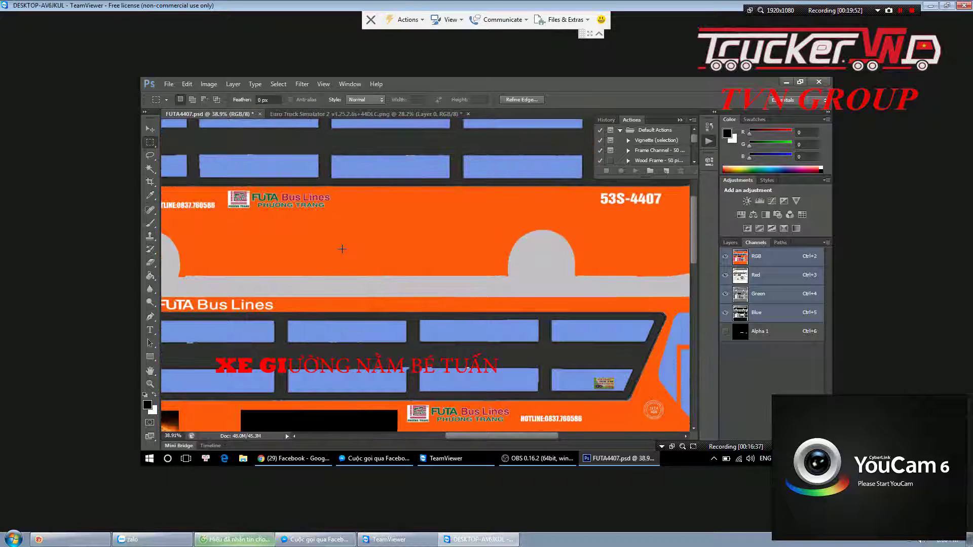
{"action": "scroll", "coordinate": [342, 248], "scroll_direction": "up", "scroll_amount": 1}
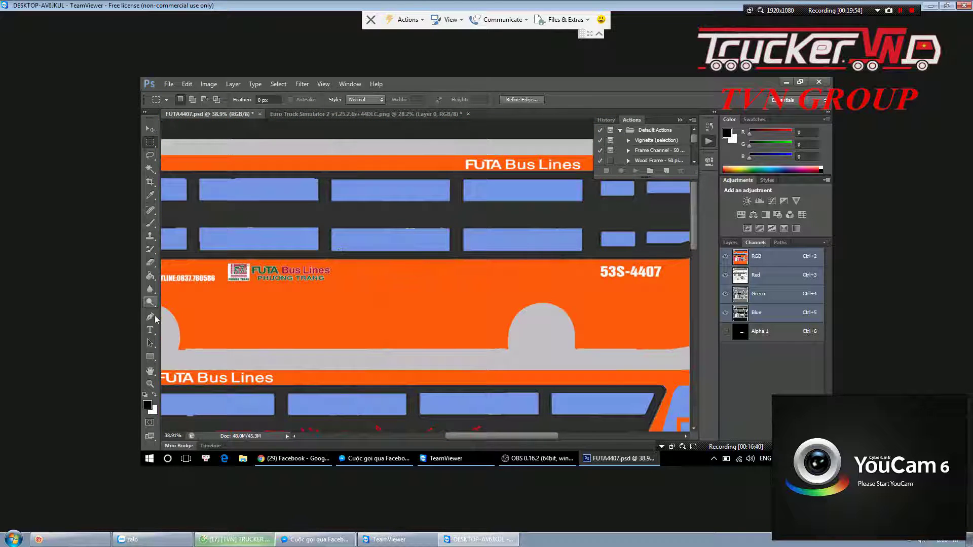
Type the caption 'xe giường nằm cao cấp' in pure red between the window rows
{"action": "left_click", "coordinate": [150, 330]}
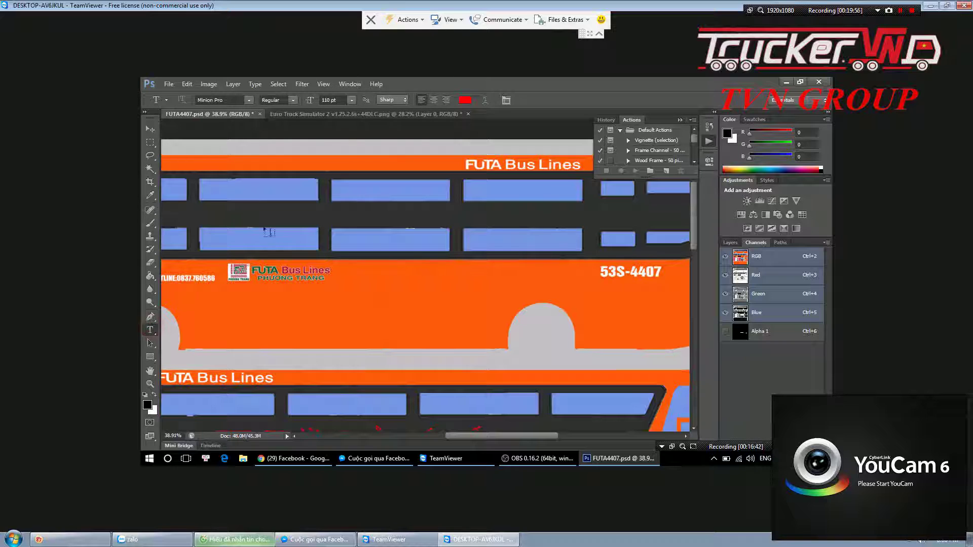
{"action": "left_click", "coordinate": [465, 100]}
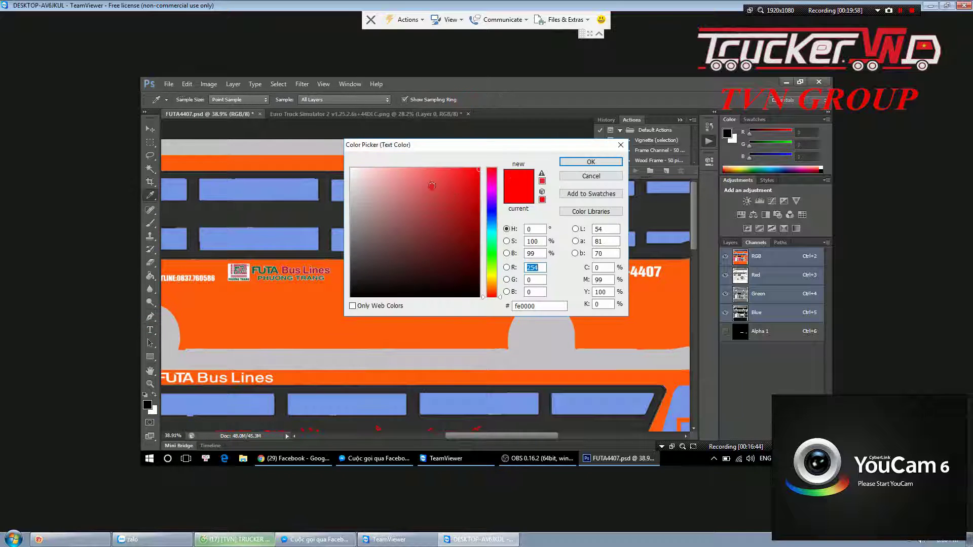
{"action": "type", "text": "255"}
{"action": "left_click", "coordinate": [562, 161]}
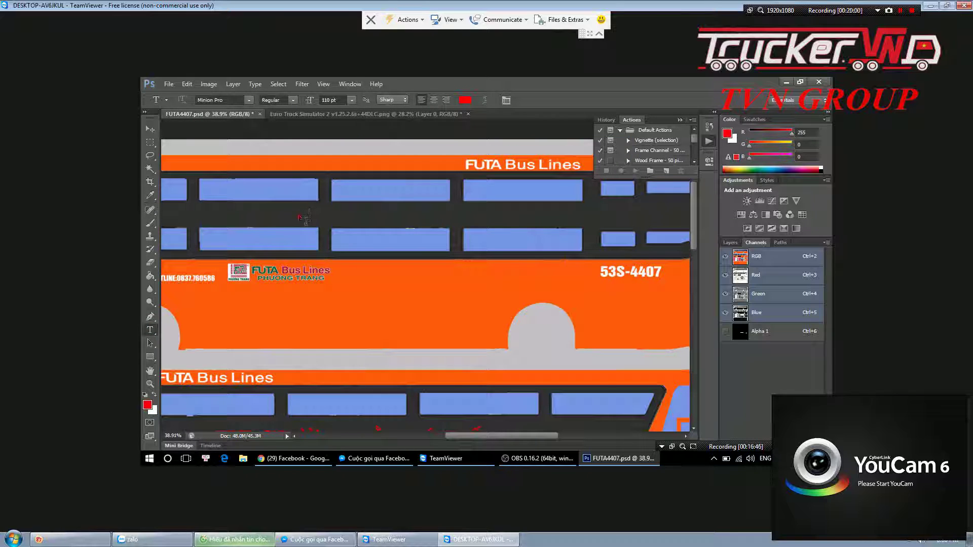
{"action": "left_click", "coordinate": [299, 214]}
{"action": "type", "text": "e"}
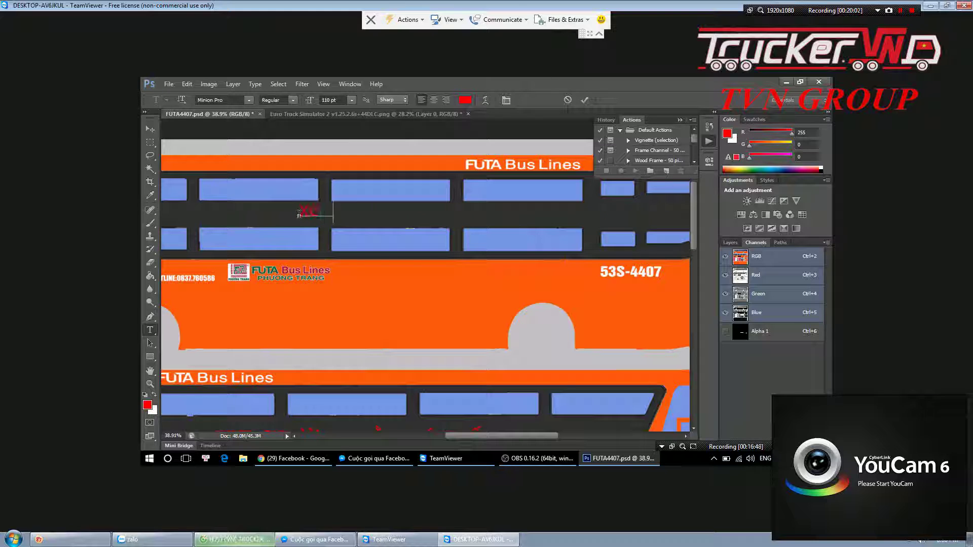
{"action": "type", "text": " giường nằm cao cấp"}
{"action": "key", "text": "ctrl+a"}
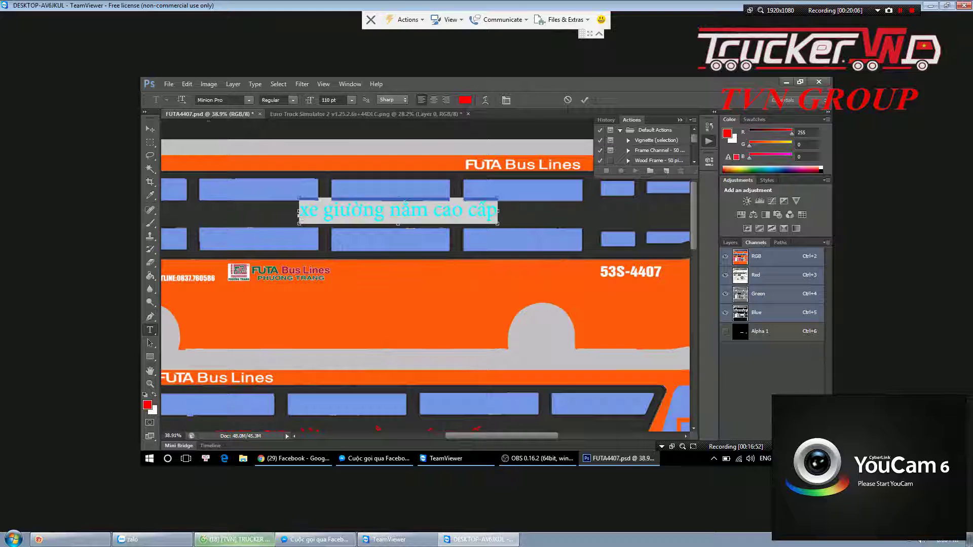
Keep Minion Pro as the caption font and commit it on its own layer
{"action": "left_click", "coordinate": [249, 99]}
{"action": "left_click", "coordinate": [231, 101]}
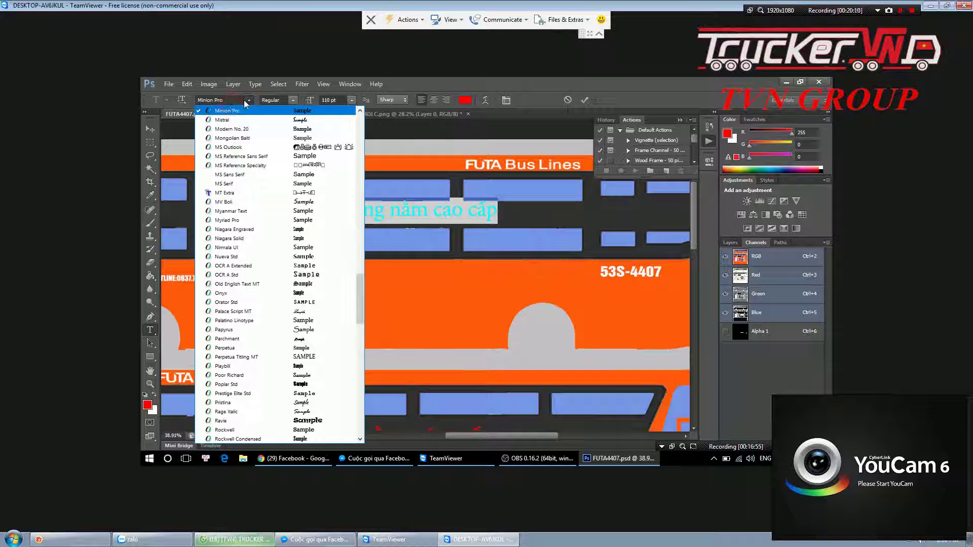
{"action": "left_click", "coordinate": [231, 101]}
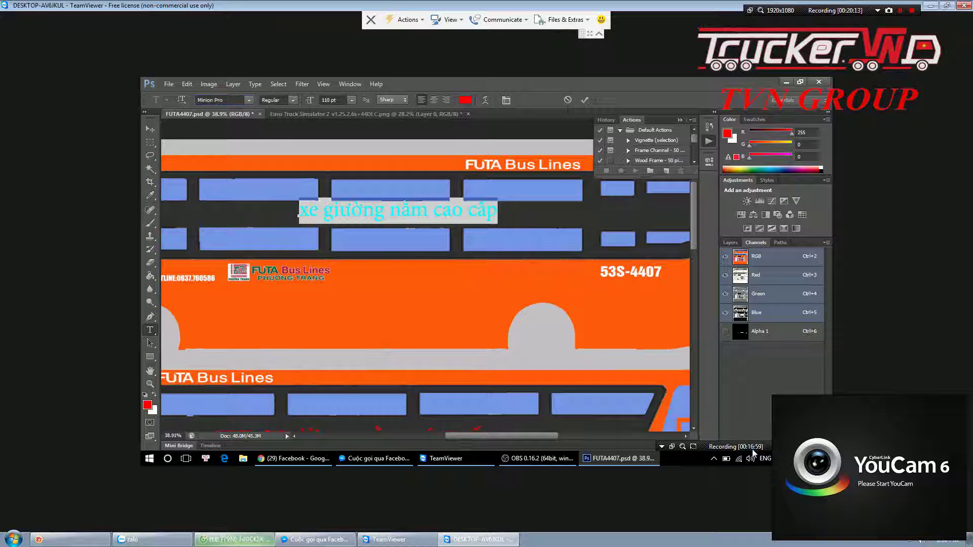
{"action": "left_click", "coordinate": [731, 243]}
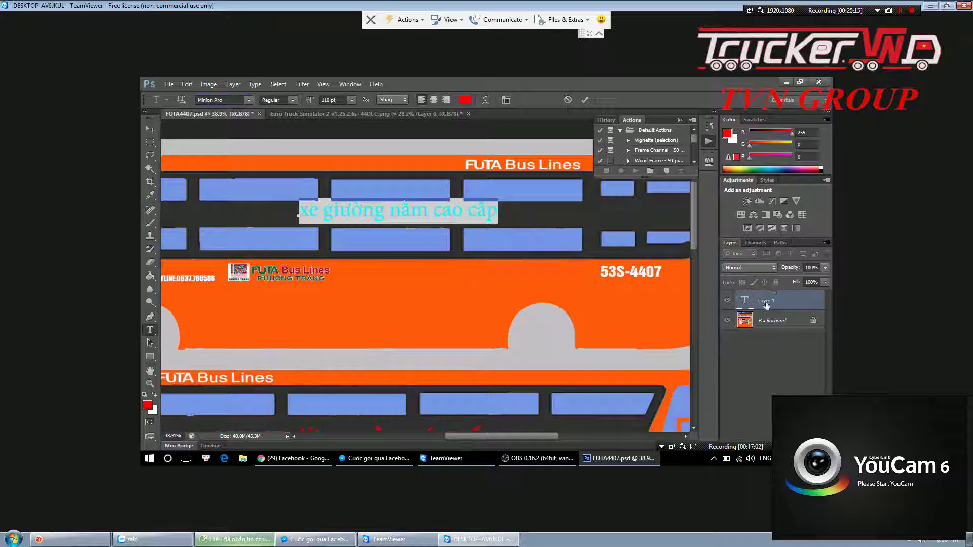
{"action": "left_click", "coordinate": [766, 304]}
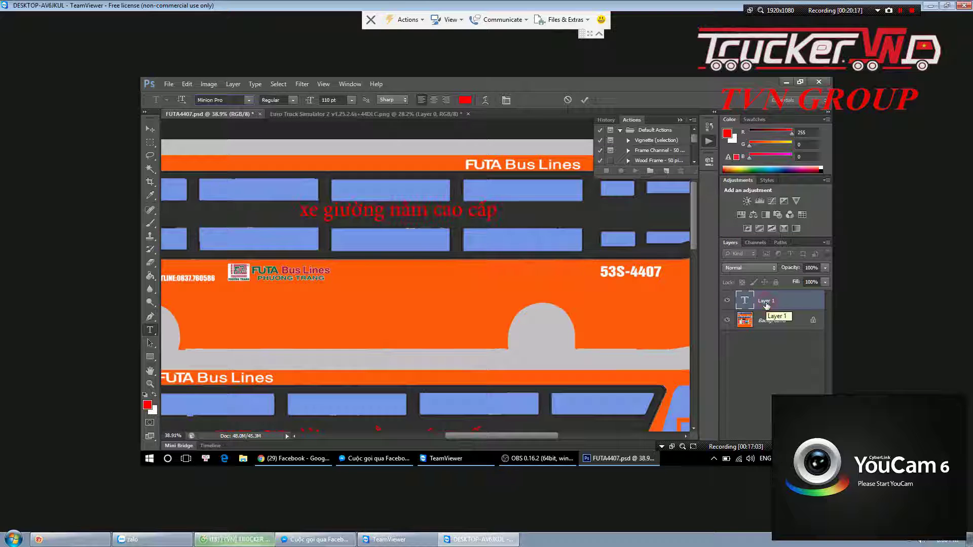
{"action": "left_click", "coordinate": [755, 447]}
{"action": "left_click_drag", "start_coordinate": [755, 447], "coordinate": [648, 446]}
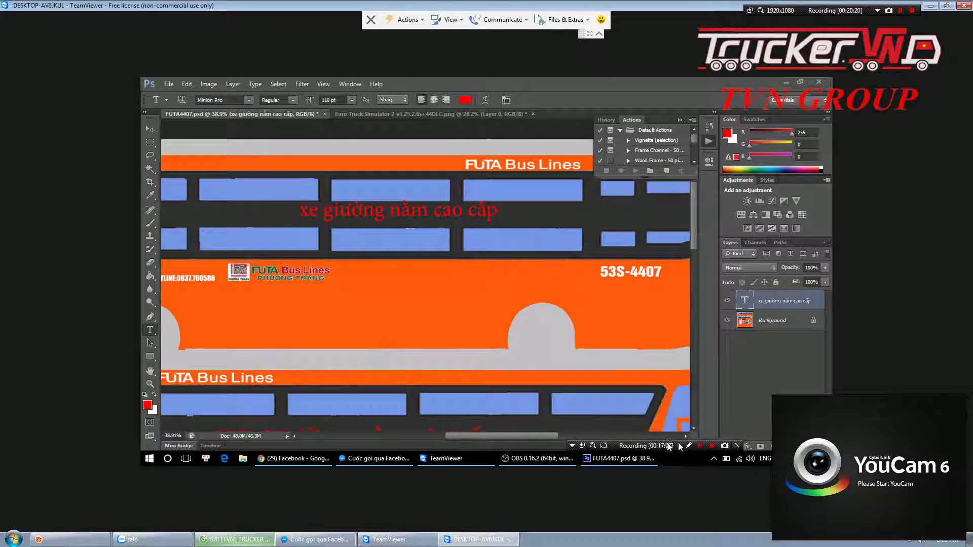
{"action": "left_click", "coordinate": [749, 449]}
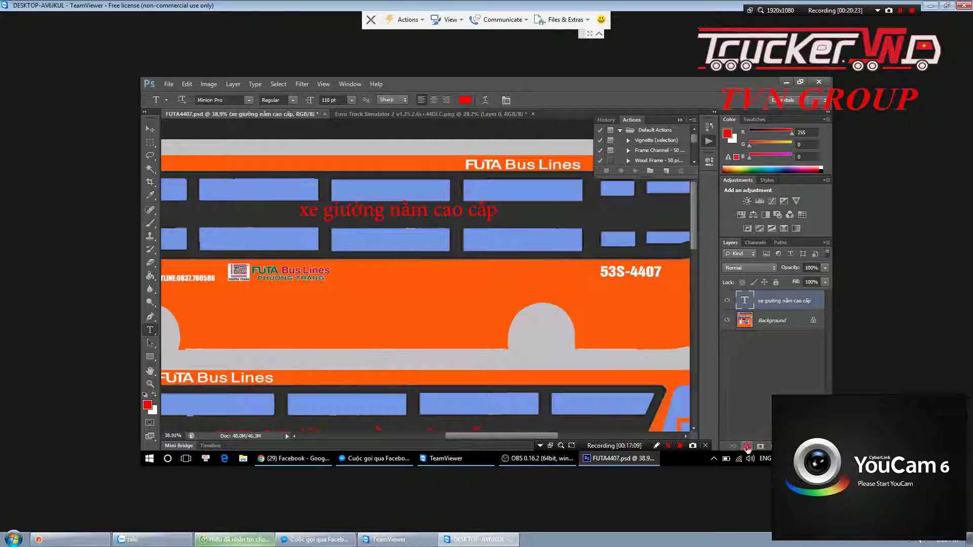
{"action": "left_click", "coordinate": [747, 448]}
Try stroke and bevel-and-emboss effects on the caption, then remove the bevel
{"action": "left_click", "coordinate": [760, 354]}
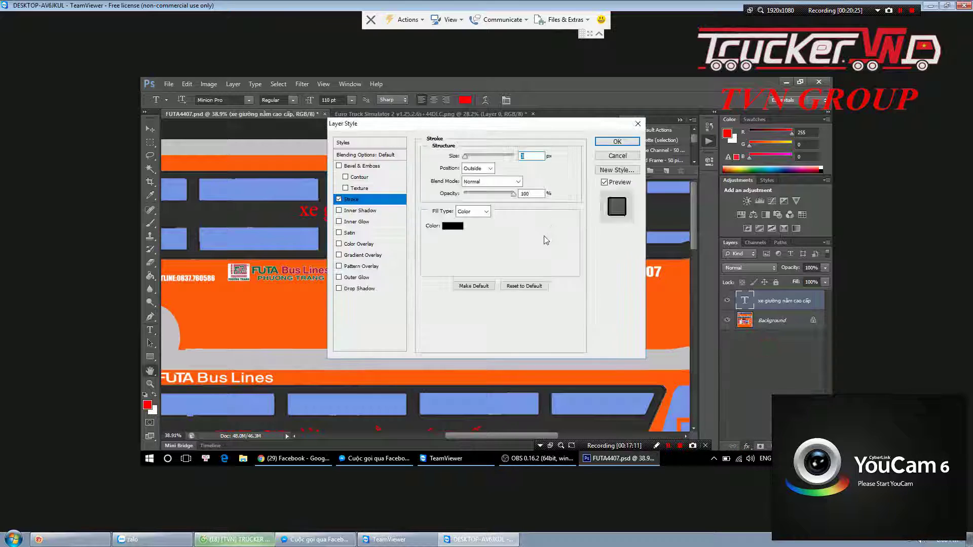
{"action": "left_click_drag", "start_coordinate": [494, 123], "coordinate": [709, 170]}
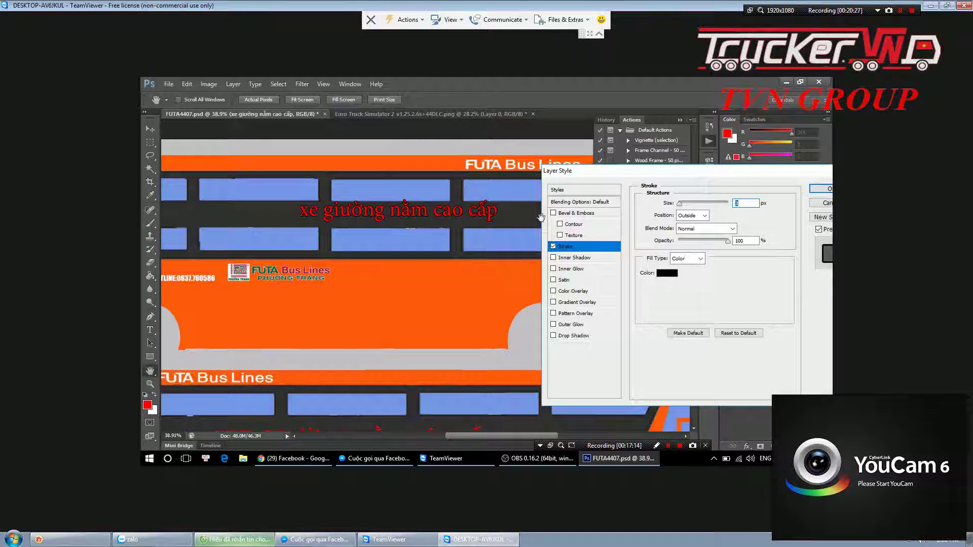
{"action": "left_click_drag", "start_coordinate": [680, 203], "coordinate": [680, 203]}
{"action": "left_click", "coordinate": [580, 216]}
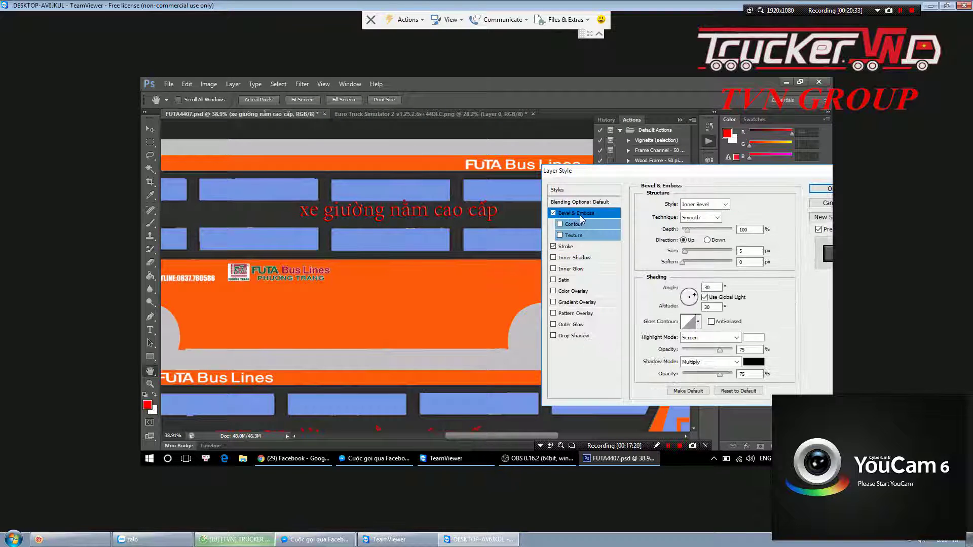
{"action": "left_click", "coordinate": [554, 213]}
{"action": "left_click", "coordinate": [554, 256]}
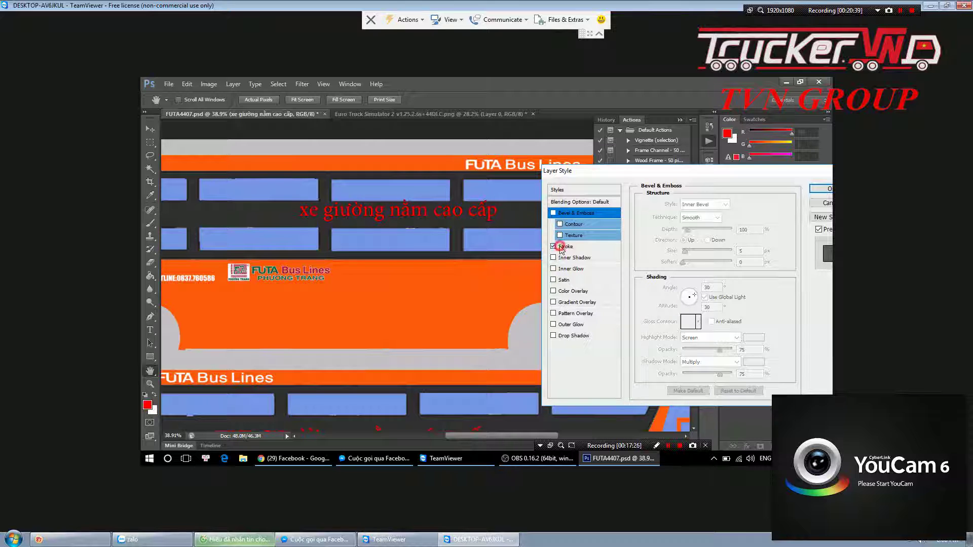
Give the caption a white 2 px Stroke effect
{"action": "left_click", "coordinate": [564, 246]}
{"action": "left_click", "coordinate": [666, 273]}
{"action": "left_click_drag", "start_coordinate": [405, 228], "coordinate": [351, 168]}
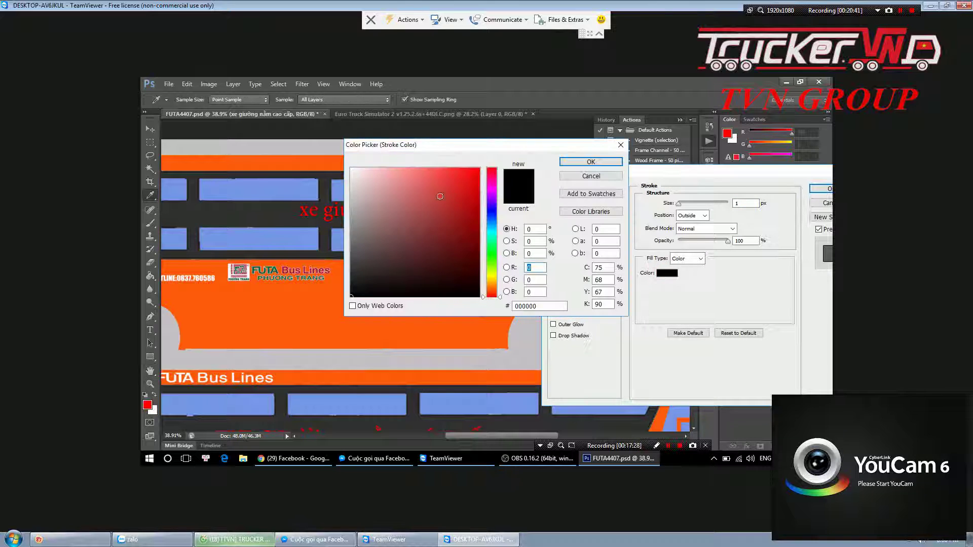
{"action": "left_click", "coordinate": [593, 162]}
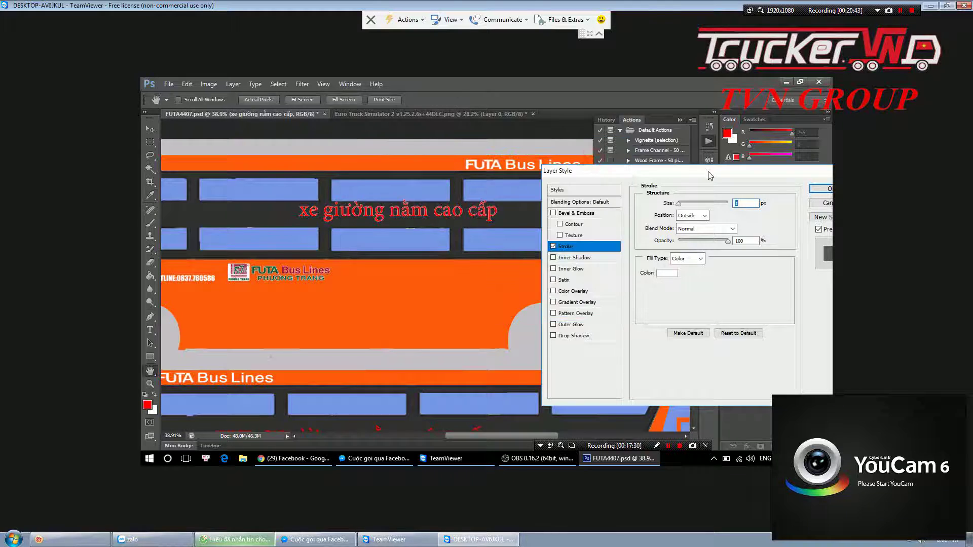
{"action": "left_click_drag", "start_coordinate": [710, 172], "coordinate": [600, 228]}
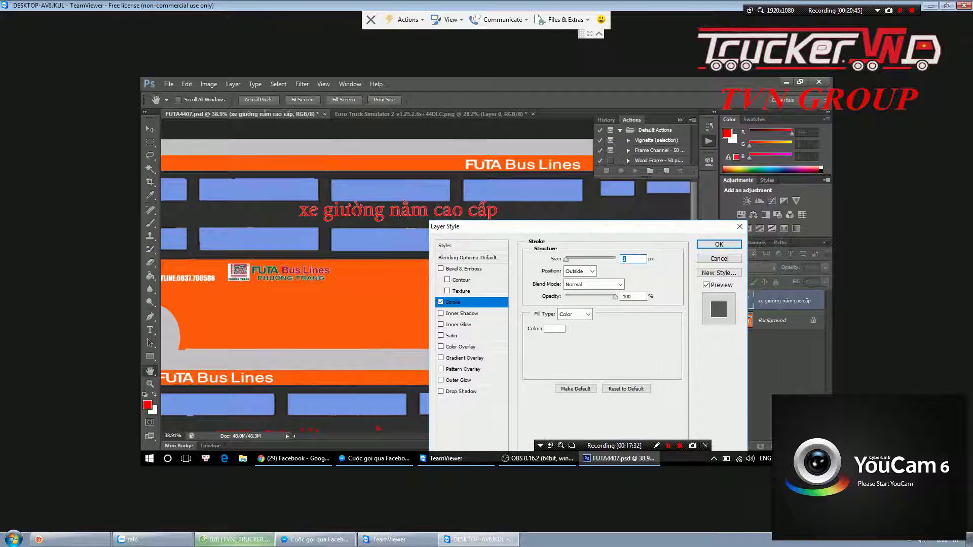
{"action": "type", "text": "2"}
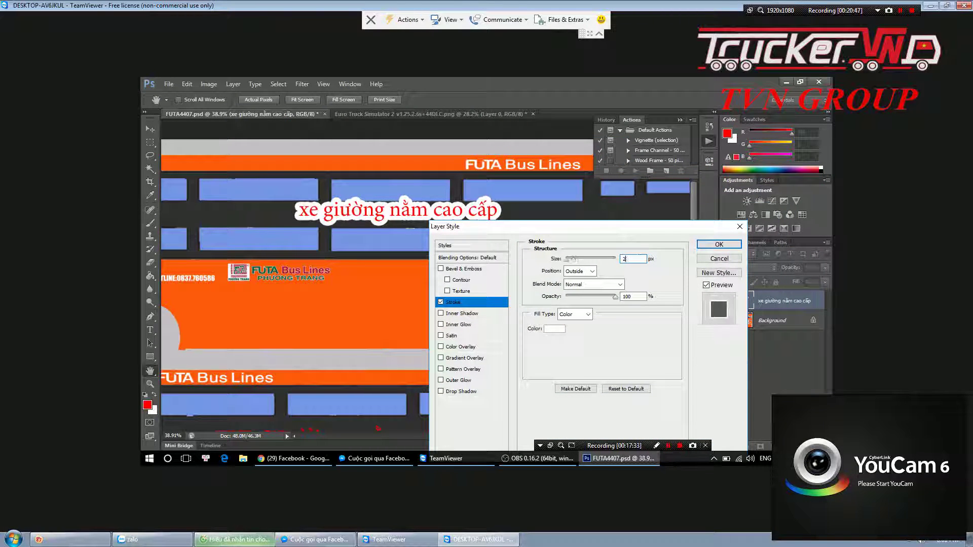
{"action": "key", "text": "Return"}
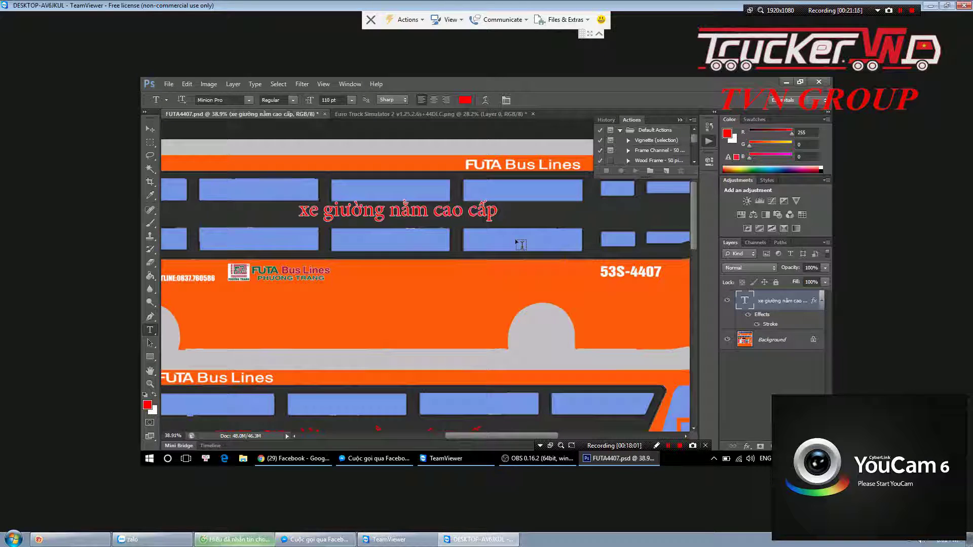
{"action": "left_click", "coordinate": [229, 540]}
Dismiss the chat settings options and open the Computer window from the Start menu
{"action": "left_click", "coordinate": [659, 347]}
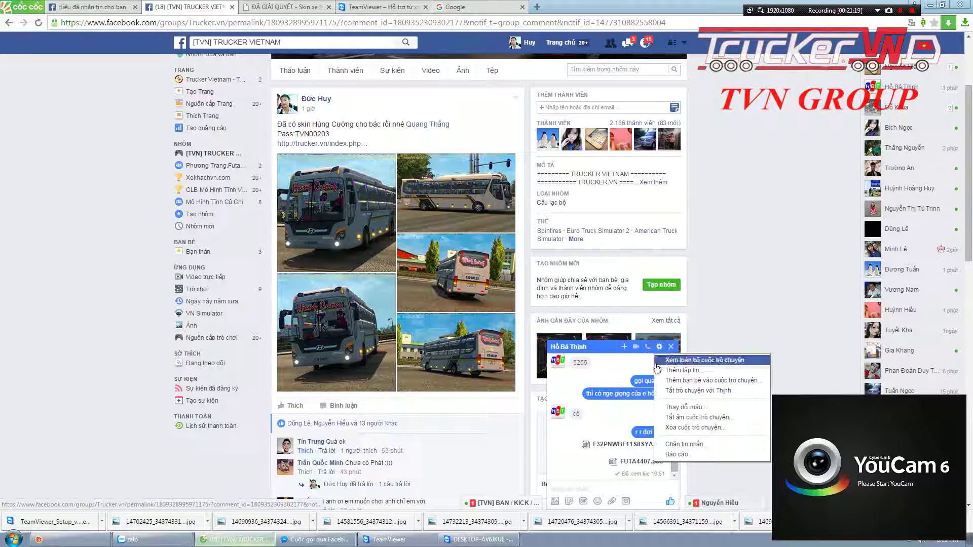
{"action": "left_click", "coordinate": [69, 451]}
{"action": "key", "text": "super"}
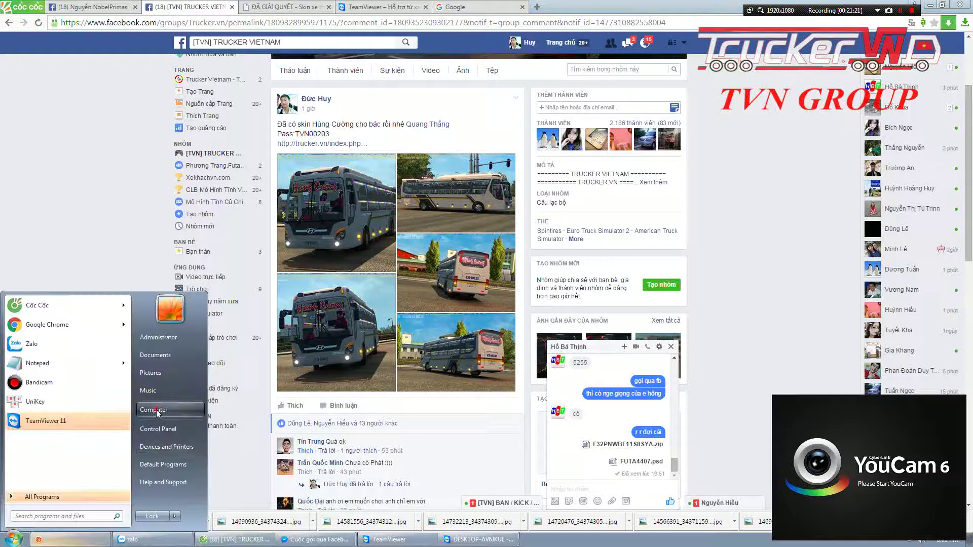
{"action": "left_click", "coordinate": [157, 411]}
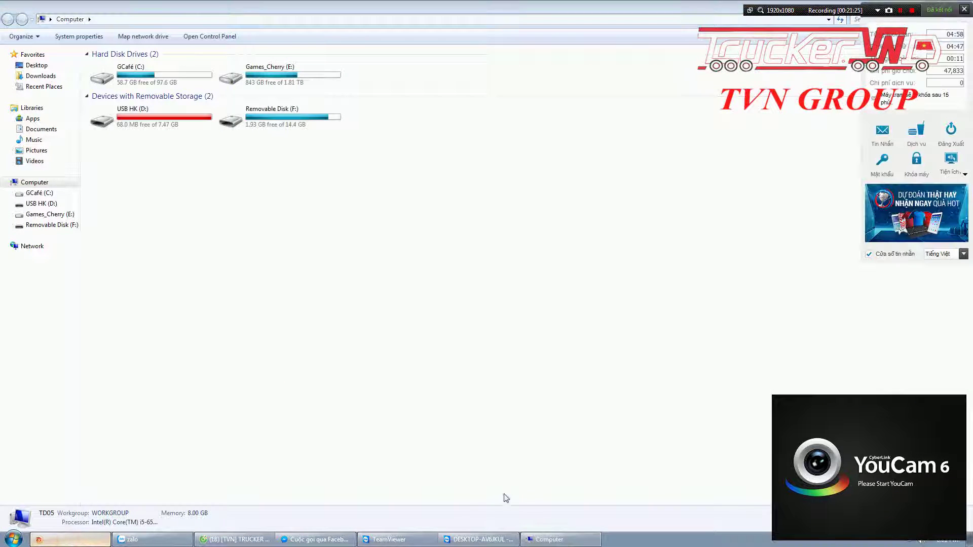
Send the message 'nap 10' to the café staff in the client messaging window
{"action": "left_click", "coordinate": [880, 142]}
{"action": "type", "text": "nap 10"}
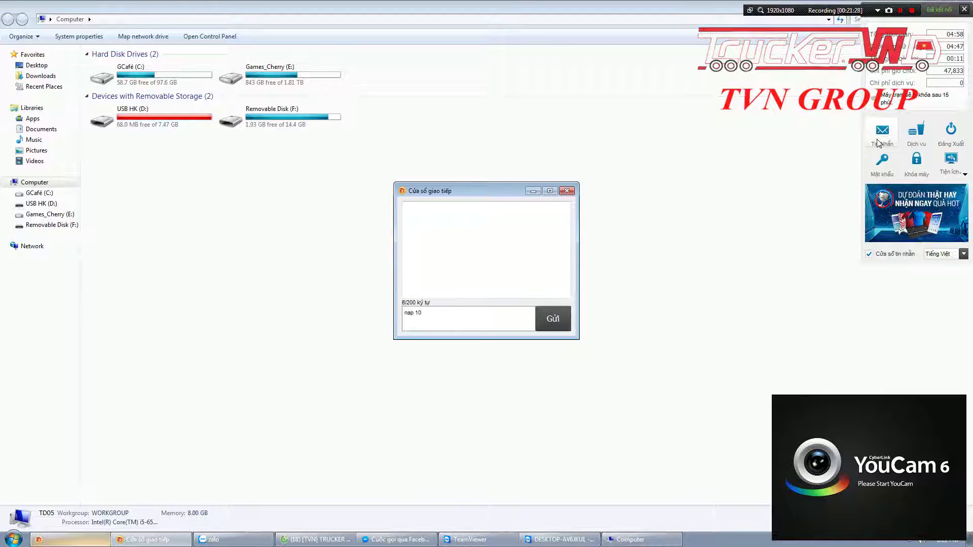
{"action": "key", "text": "Return"}
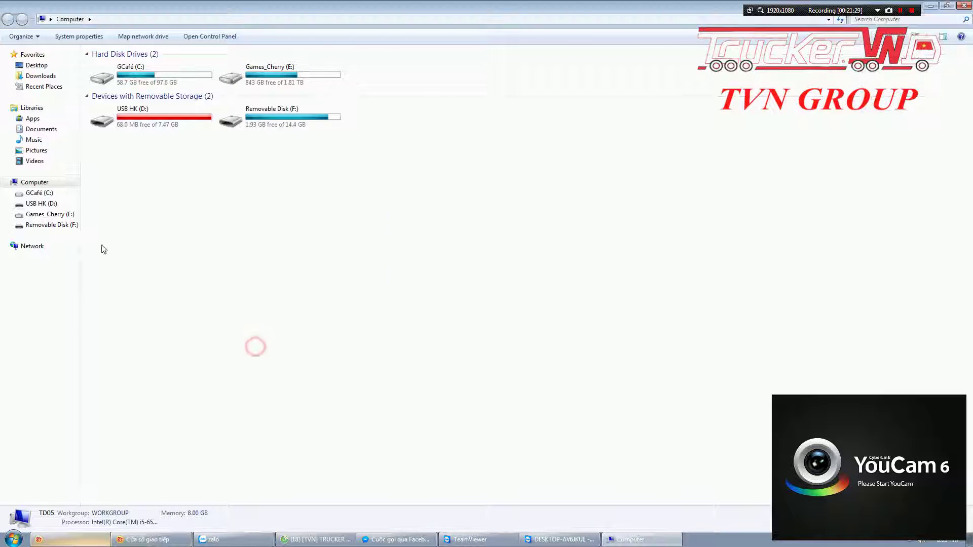
Browse USB HK (D:) and Removable Disk (F:), finding the SKIN MỚI folder empty
{"action": "left_click", "coordinate": [47, 225]}
{"action": "left_click", "coordinate": [41, 203]}
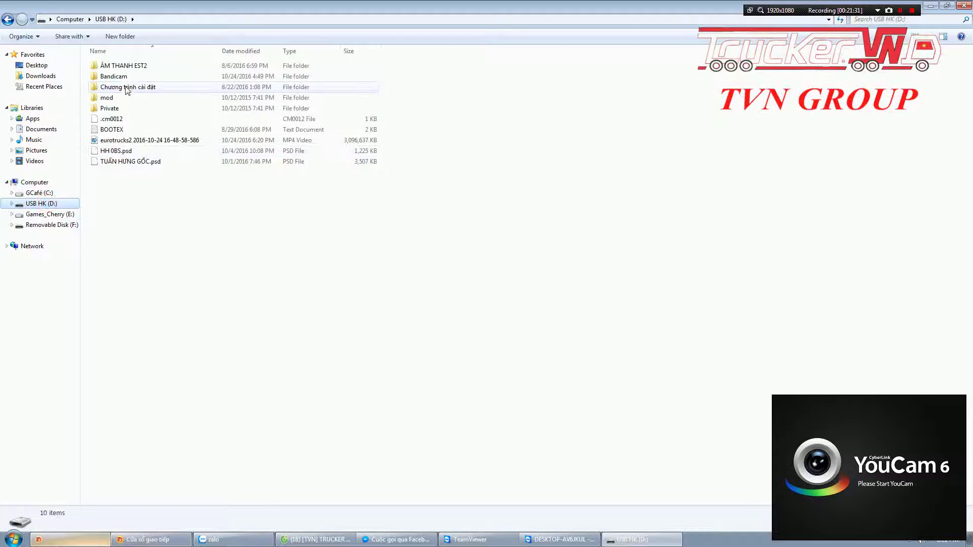
{"action": "left_click", "coordinate": [56, 225]}
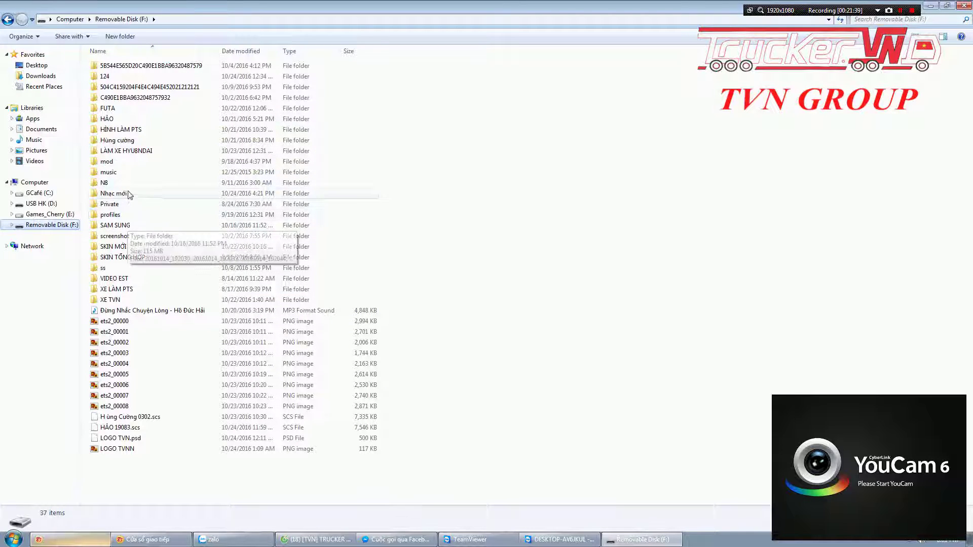
{"action": "double_click", "coordinate": [132, 248]}
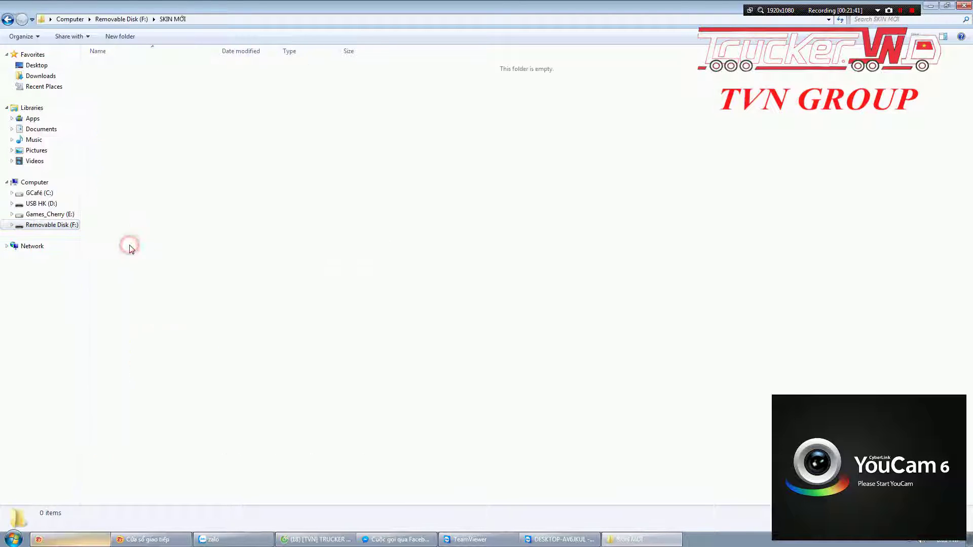
{"action": "key", "text": "BackSpace"}
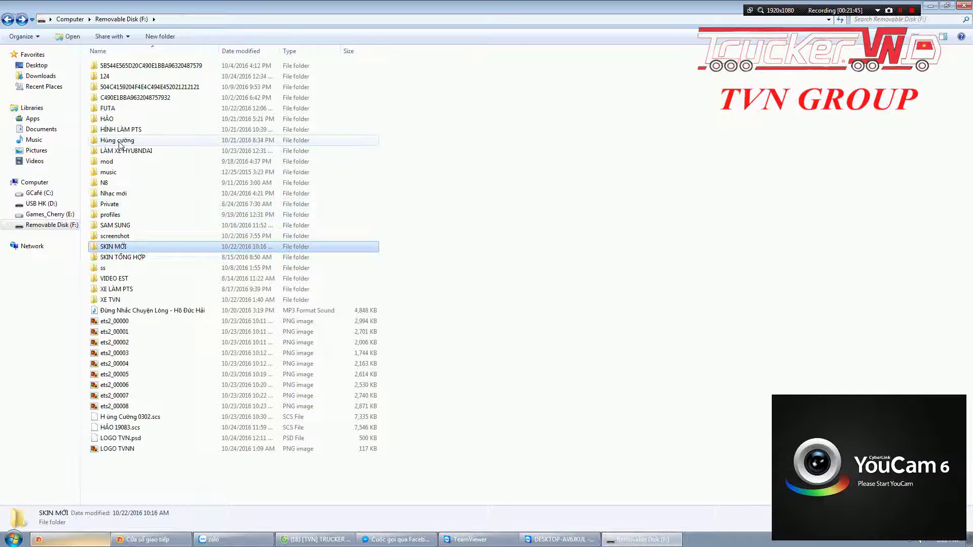
Open the XE LÀM PTS folder on Removable Disk (F:) and browse its images
{"action": "double_click", "coordinate": [144, 290]}
{"action": "scroll", "coordinate": [185, 262], "scroll_direction": "up", "scroll_amount": 2, "text": "ctrl"}
{"action": "scroll", "coordinate": [185, 262], "scroll_direction": "up", "scroll_amount": 2, "text": "ctrl"}
{"action": "scroll", "coordinate": [185, 262], "scroll_direction": "up", "scroll_amount": 2, "text": "ctrl"}
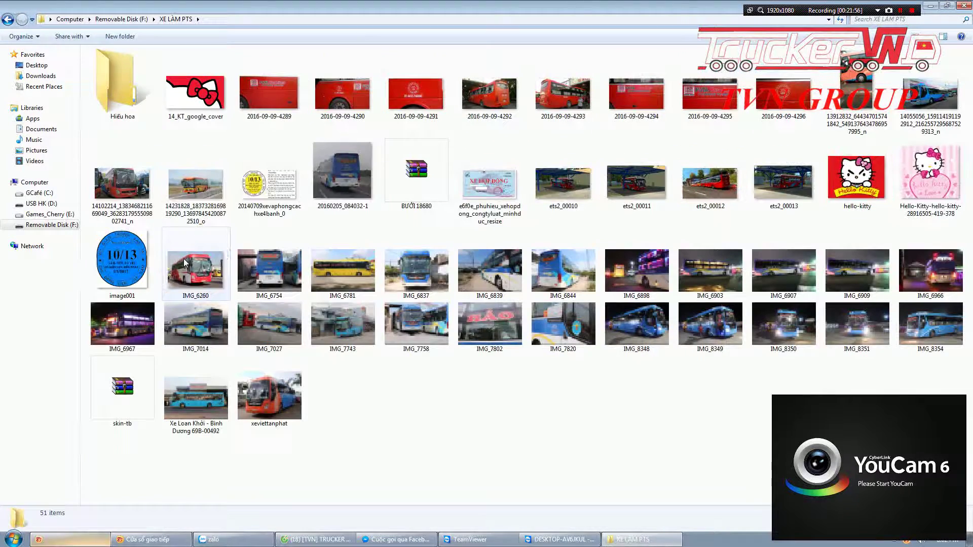
{"action": "scroll", "coordinate": [185, 262], "scroll_direction": "down", "scroll_amount": 1, "text": "ctrl"}
{"action": "scroll", "coordinate": [185, 262], "scroll_direction": "up", "scroll_amount": 1, "text": "ctrl"}
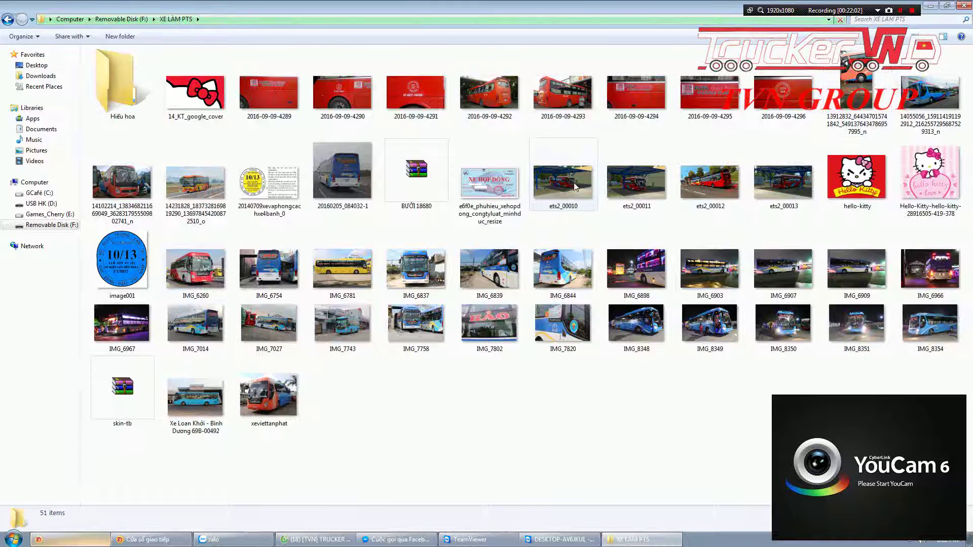
Select and copy three reference images, including image001, then go to the Documents library
{"action": "left_click", "coordinate": [489, 182]}
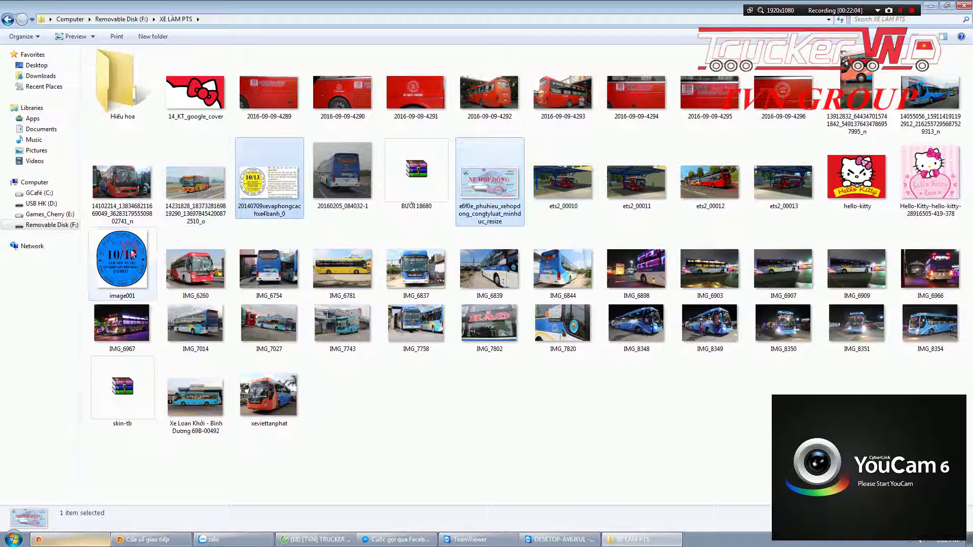
{"action": "left_click", "coordinate": [121, 261], "text": "ctrl"}
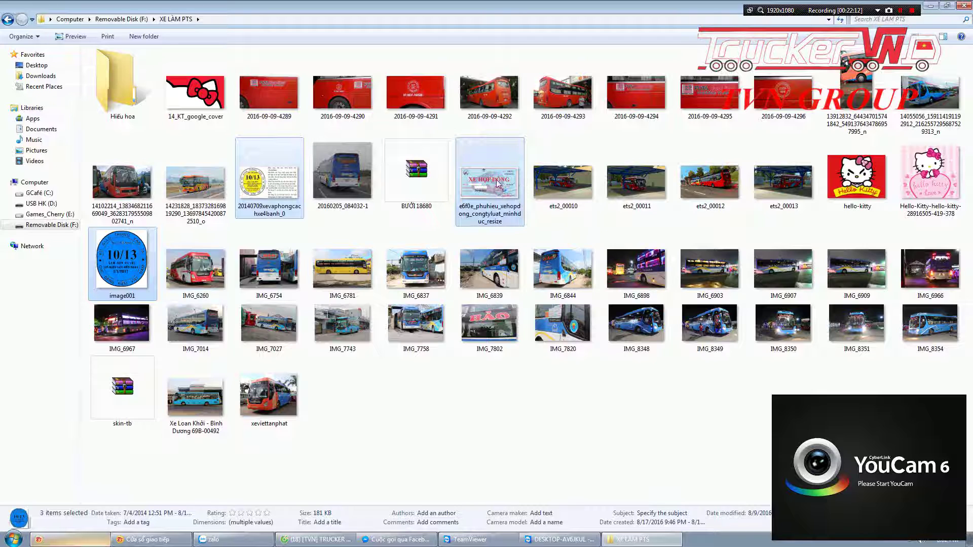
{"action": "left_click", "coordinate": [41, 76]}
{"action": "left_click", "coordinate": [39, 129]}
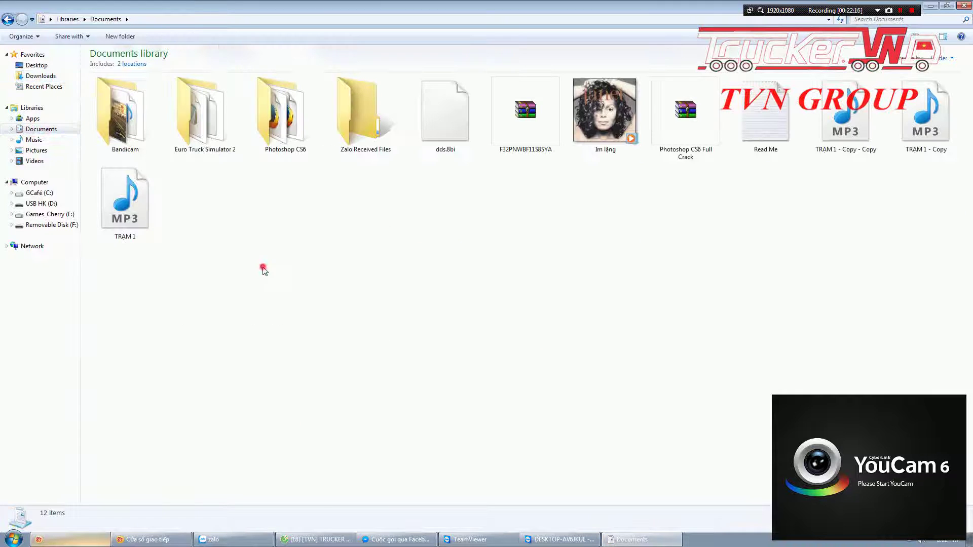
Create a new pts folder in Documents and paste the three copied images into it
{"action": "right_click", "coordinate": [263, 267]}
{"action": "left_click", "coordinate": [397, 208]}
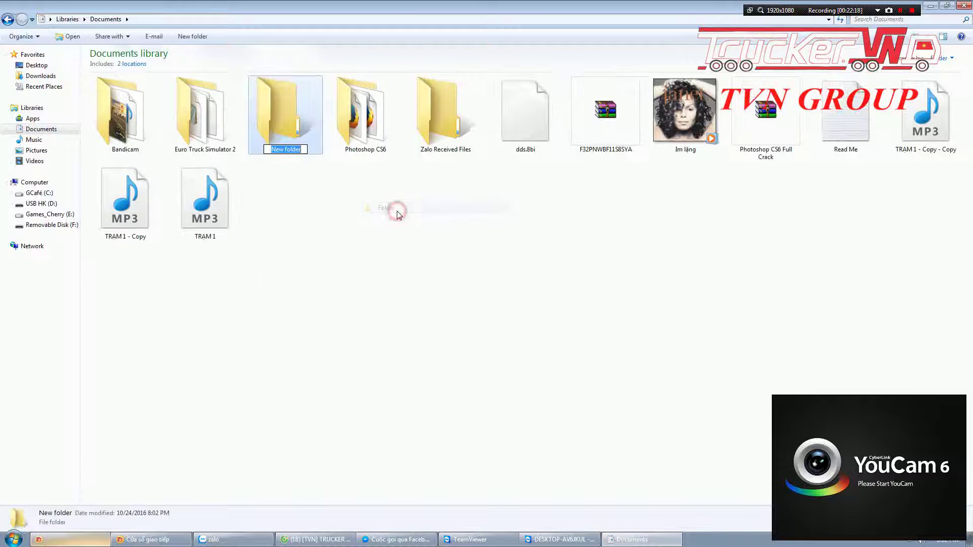
{"action": "type", "text": "pts"}
{"action": "key", "text": "Return"}
{"action": "key", "text": "Return"}
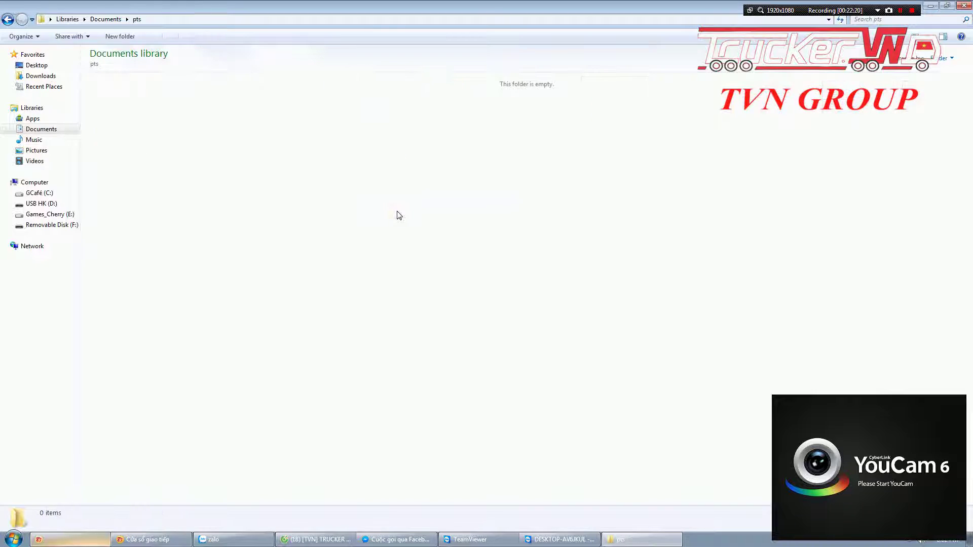
{"action": "key", "text": "ctrl+v"}
{"action": "key", "text": "BackSpace"}
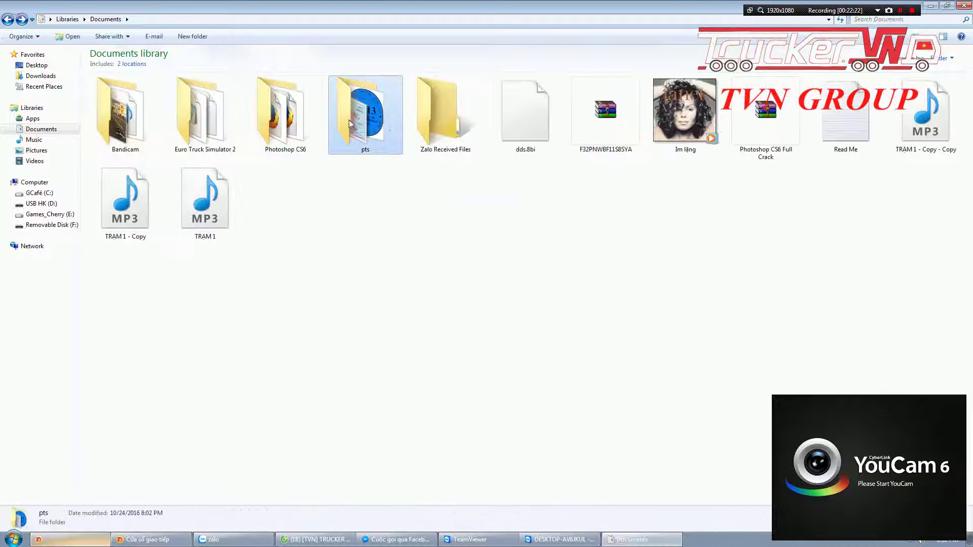
Compress the pts folder into a pts.rar archive with WinRAR
{"action": "right_click", "coordinate": [366, 121]}
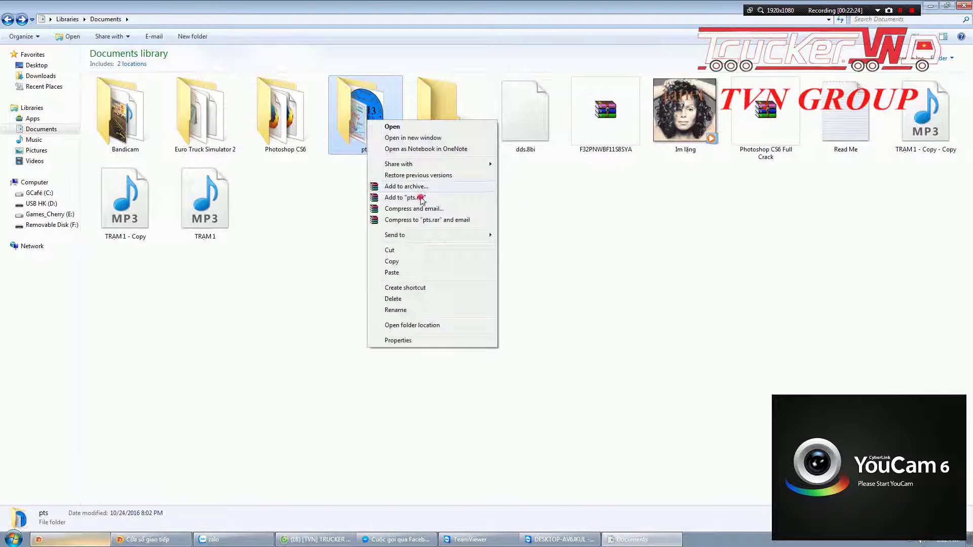
{"action": "left_click", "coordinate": [422, 198]}
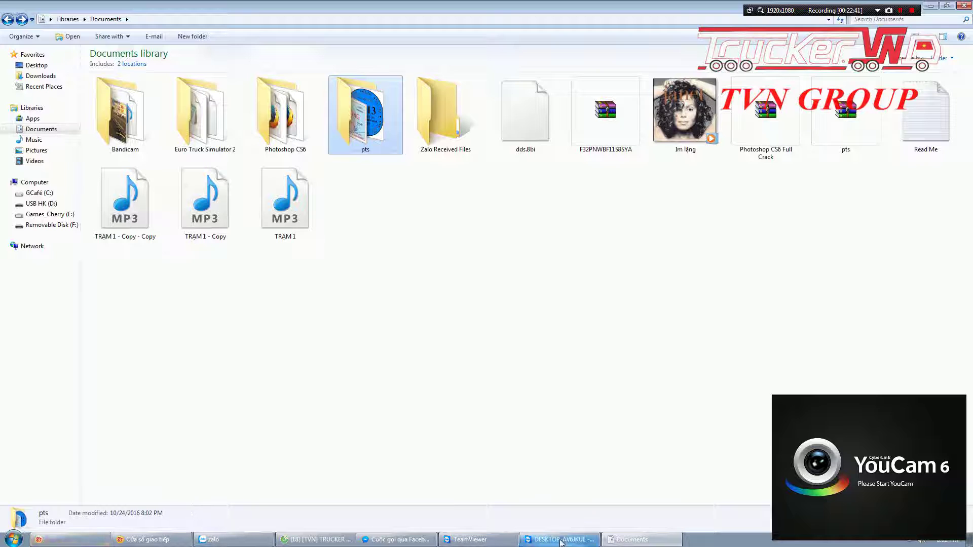
{"action": "left_click", "coordinate": [562, 541]}
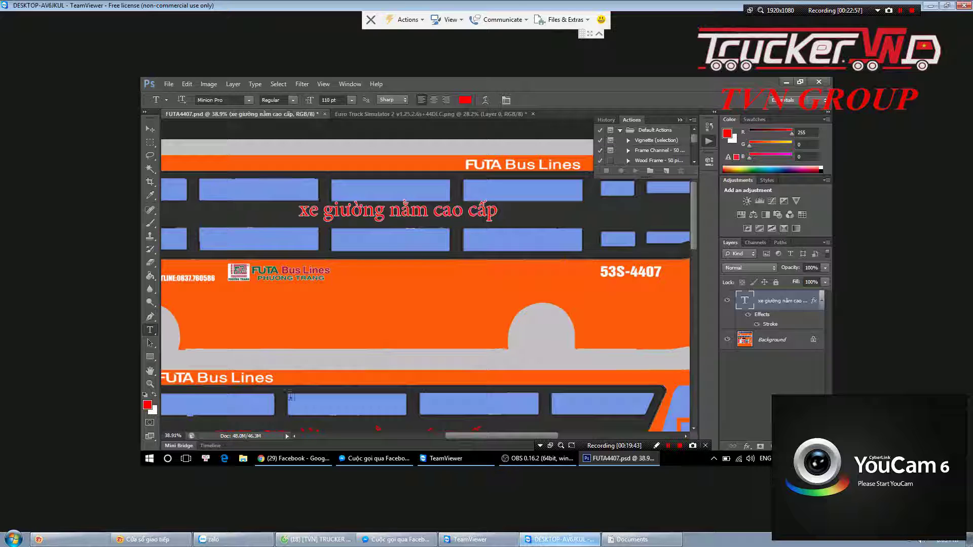
Open and close the cyber-café client panel, then switch to the Chrome Facebook window
{"action": "left_click", "coordinate": [51, 539]}
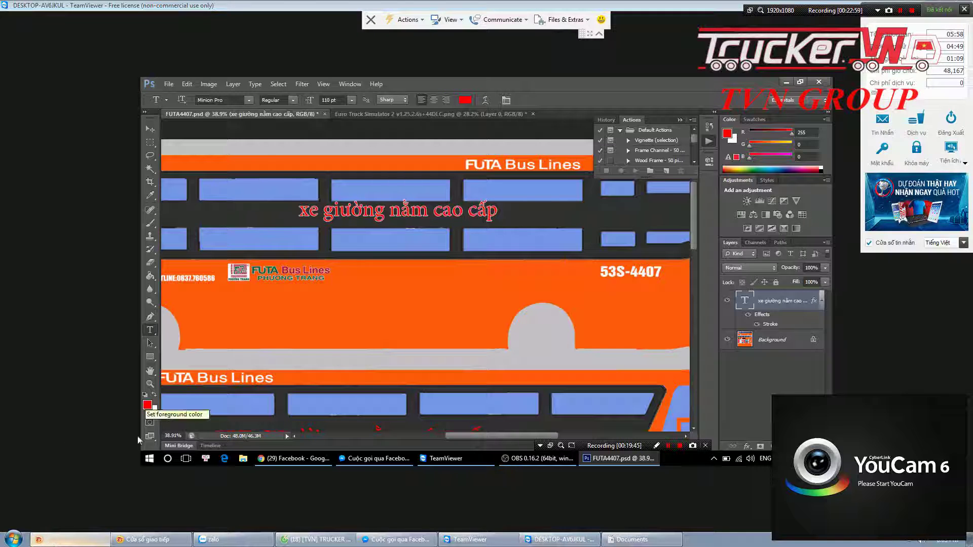
{"action": "left_click", "coordinate": [390, 6]}
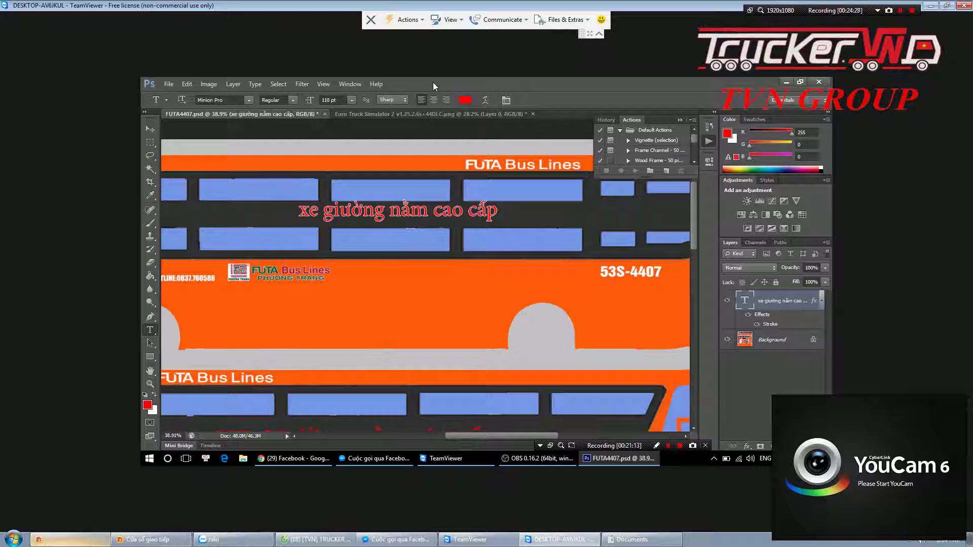
{"action": "key", "text": "alt+Tab"}
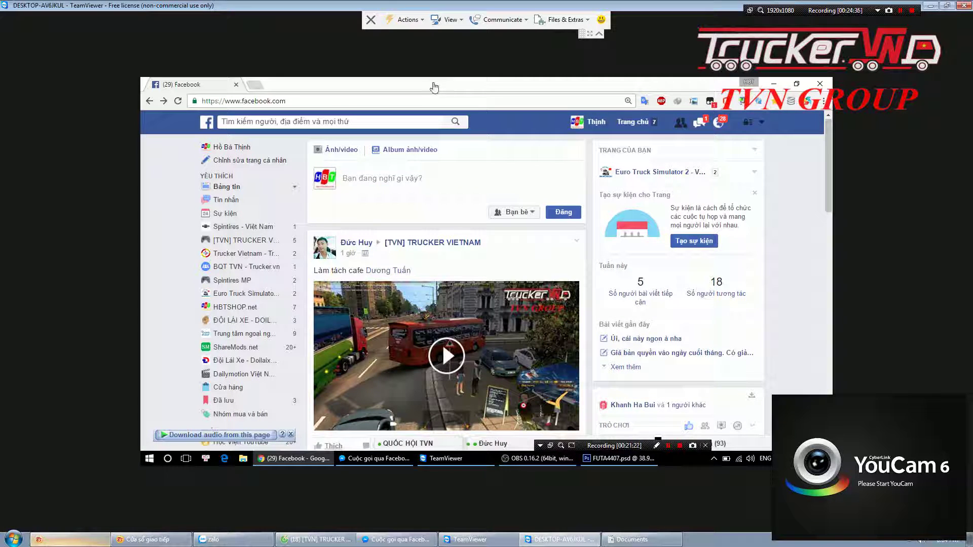
Send 'alo' in the Facebook Messenger chat and return to FUTA4407.psd in Photoshop
{"action": "left_click_drag", "start_coordinate": [583, 445], "coordinate": [715, 445]}
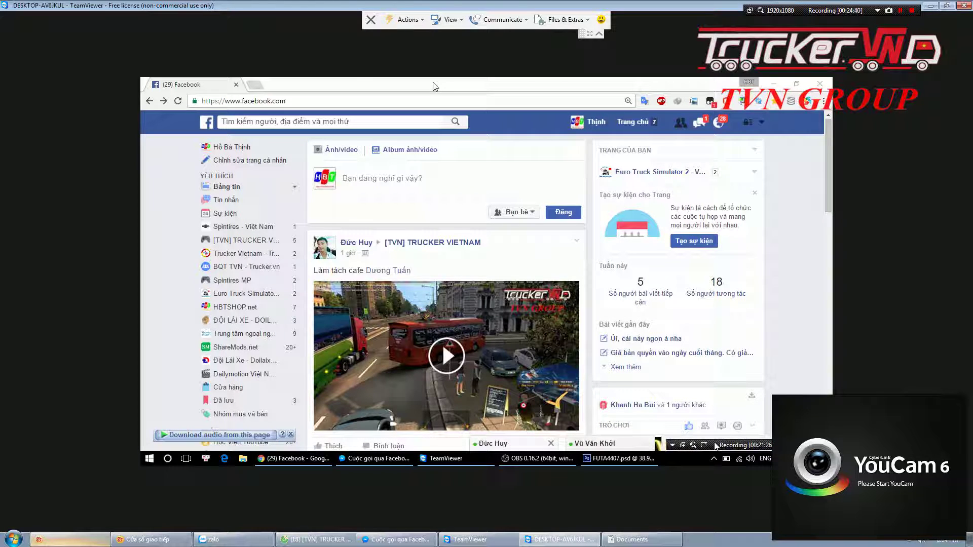
{"action": "left_click", "coordinate": [433, 86]}
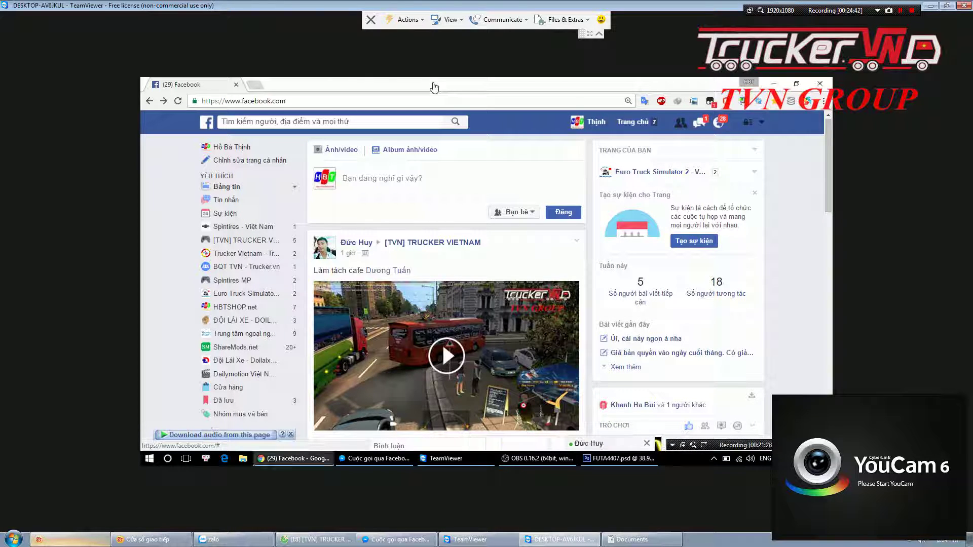
{"action": "type", "text": "alo"}
{"action": "key", "text": "Return"}
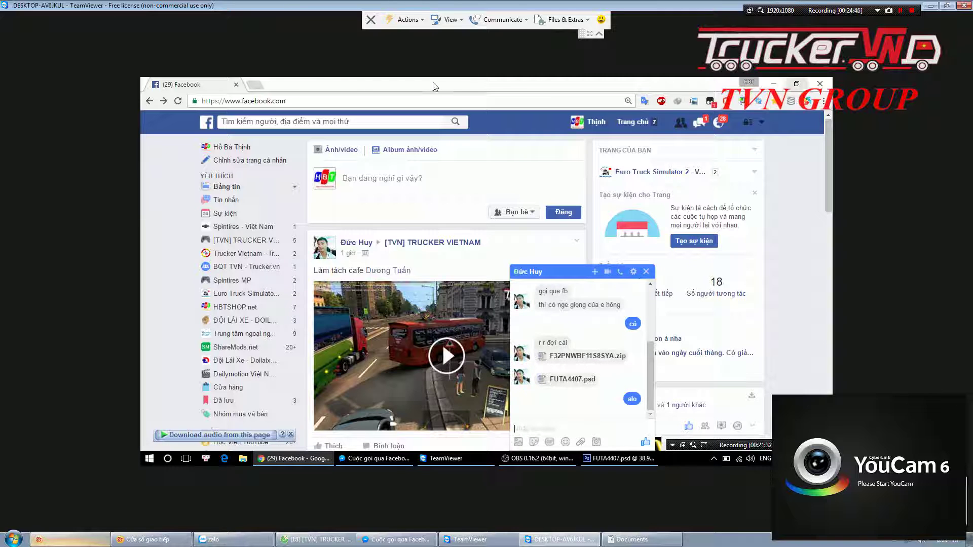
{"action": "key", "text": "alt+Tab"}
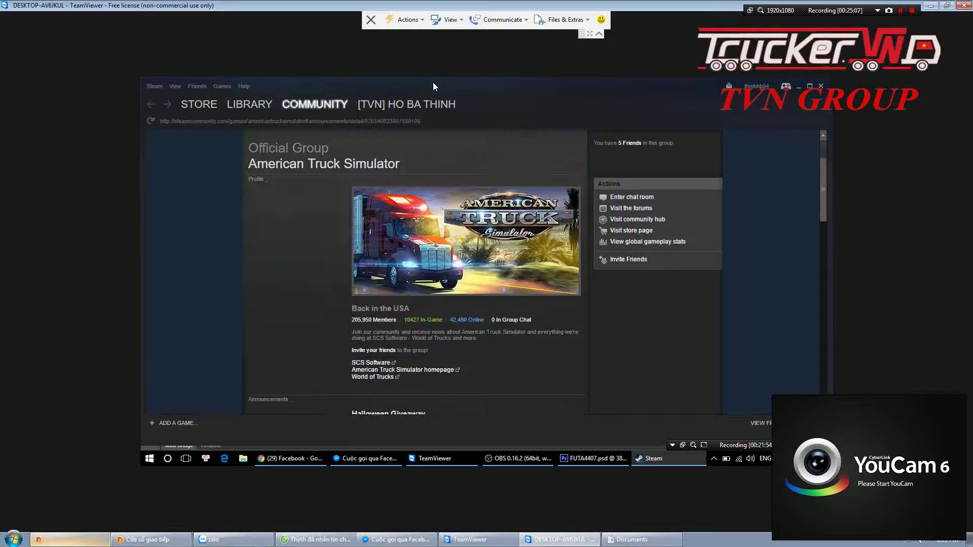
{"action": "key", "text": "alt+Tab"}
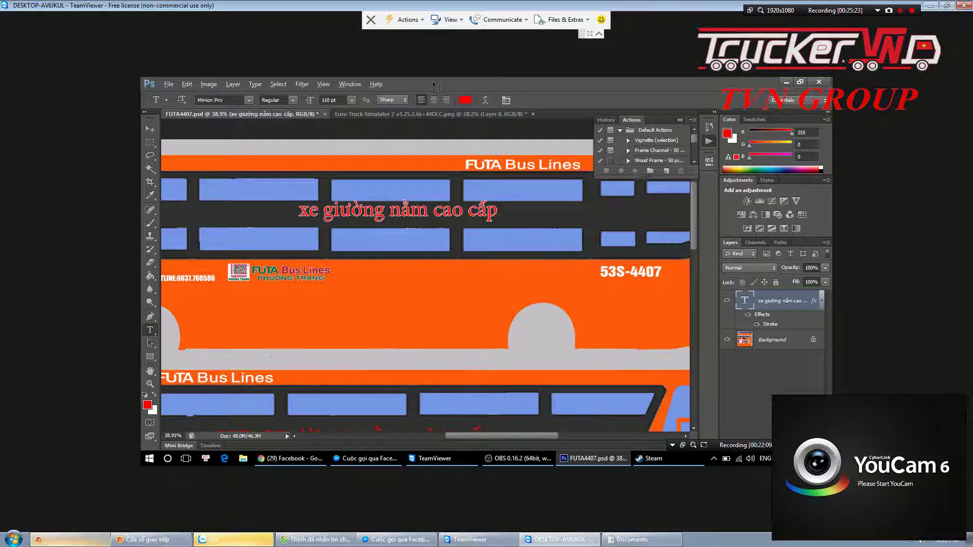
Drag an empty text box (Layer 1) over the bus's right-hand window, zooming around the canvas
{"action": "scroll", "coordinate": [451, 224], "scroll_direction": "up", "scroll_amount": 1}
{"action": "scroll", "coordinate": [451, 224], "scroll_direction": "up", "scroll_amount": 1}
{"action": "scroll", "coordinate": [451, 224], "scroll_direction": "up", "scroll_amount": 1}
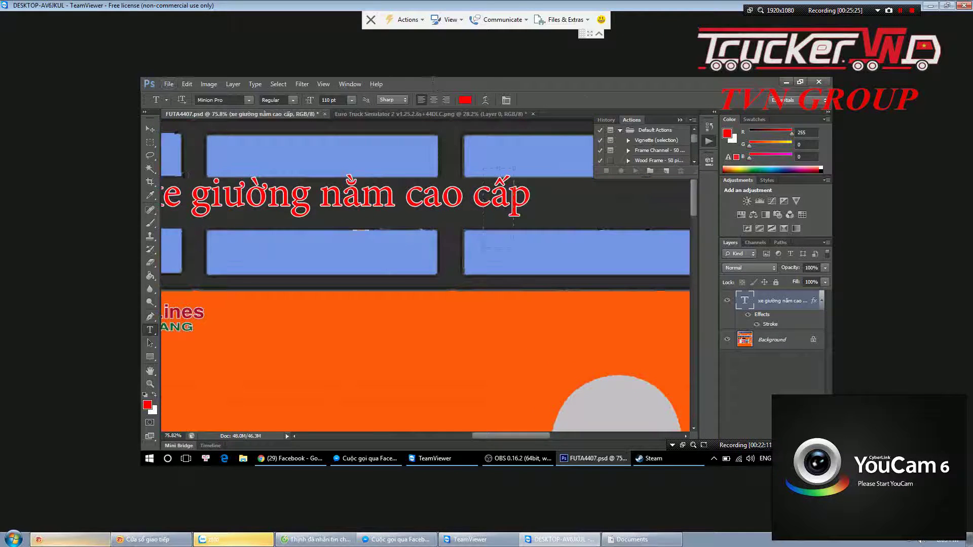
{"action": "left_click_drag", "start_coordinate": [483, 168], "coordinate": [514, 248]}
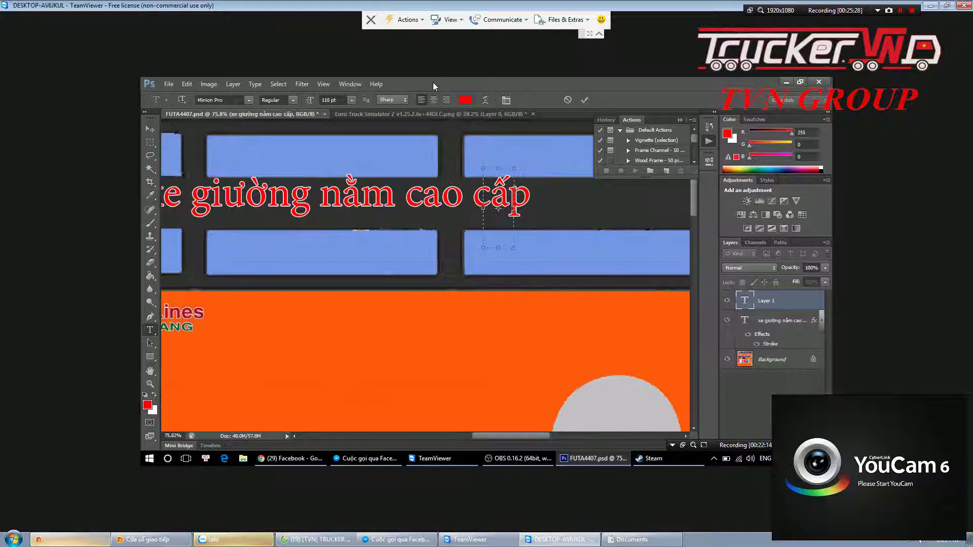
{"action": "scroll", "coordinate": [426, 273], "scroll_direction": "up", "scroll_amount": 3}
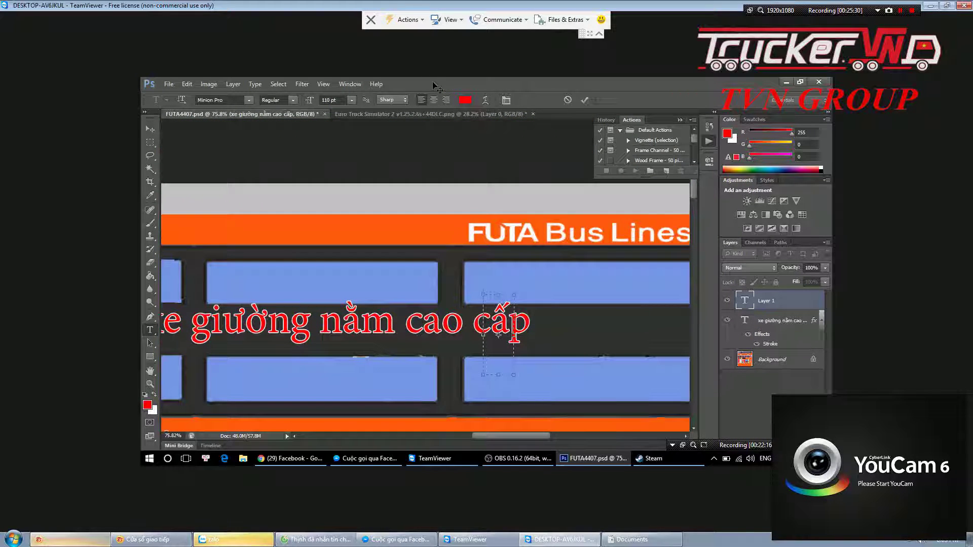
{"action": "scroll", "coordinate": [433, 85], "scroll_direction": "up", "scroll_amount": 1}
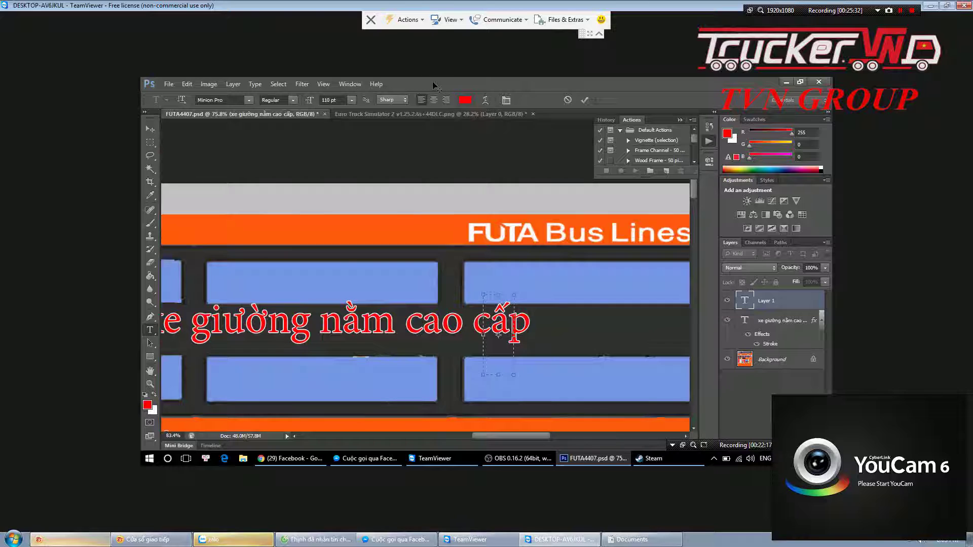
{"action": "scroll", "coordinate": [433, 81], "scroll_direction": "up", "scroll_amount": 2}
{"action": "scroll", "coordinate": [432, 81], "scroll_direction": "up", "scroll_amount": 5}
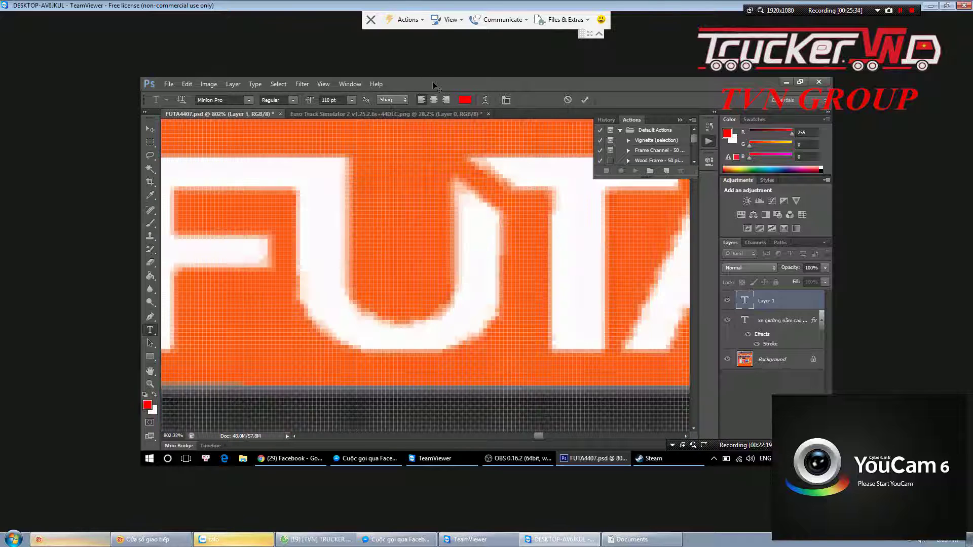
{"action": "scroll", "coordinate": [433, 81], "scroll_direction": "down", "scroll_amount": 2}
{"action": "scroll", "coordinate": [433, 81], "scroll_direction": "down", "scroll_amount": 4}
{"action": "scroll", "coordinate": [440, 156], "scroll_direction": "down", "scroll_amount": 1}
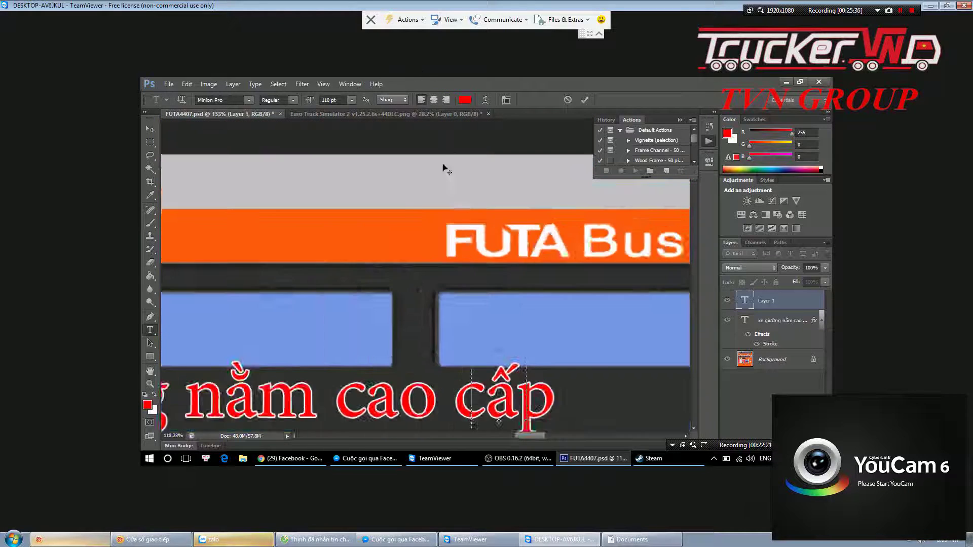
{"action": "scroll", "coordinate": [446, 182], "scroll_direction": "down", "scroll_amount": 10}
{"action": "scroll", "coordinate": [471, 228], "scroll_direction": "down", "scroll_amount": 4}
{"action": "scroll", "coordinate": [487, 258], "scroll_direction": "down", "scroll_amount": 5}
{"action": "scroll", "coordinate": [499, 278], "scroll_direction": "up", "scroll_amount": 1}
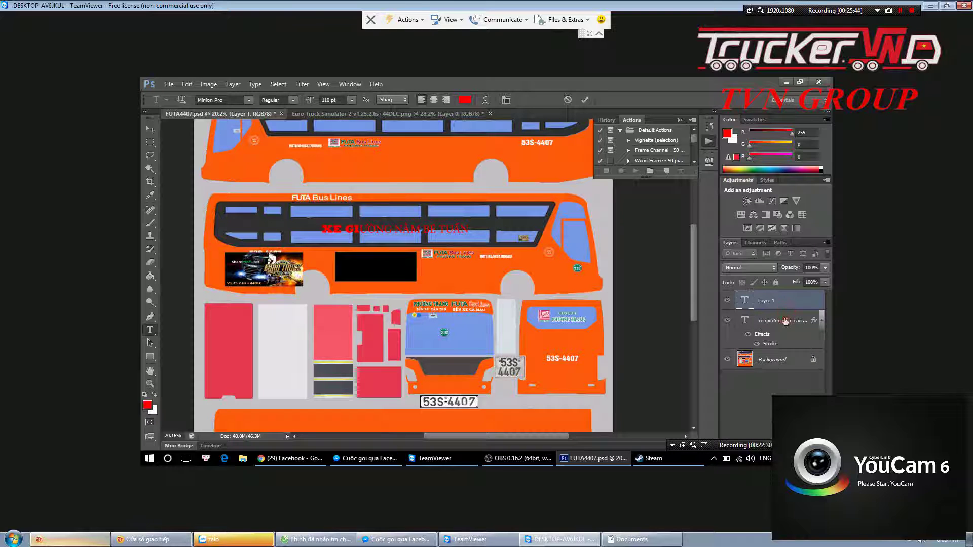
Make the 'xe giường nằm cao cấp' text layer active and bring up the Quick Selection Tool options
{"action": "left_click", "coordinate": [777, 321]}
{"action": "scroll", "coordinate": [427, 235], "scroll_direction": "up", "scroll_amount": 5}
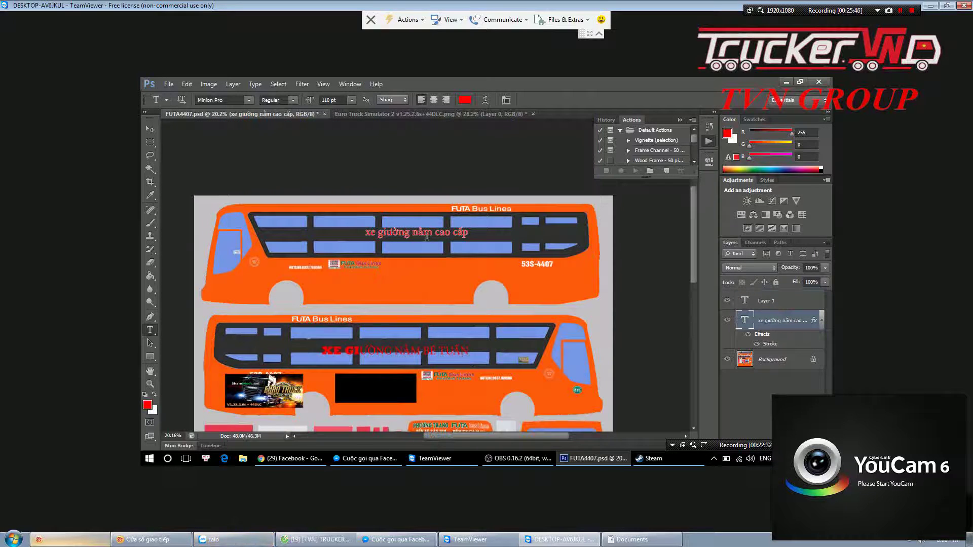
{"action": "scroll", "coordinate": [428, 234], "scroll_direction": "up", "scroll_amount": 2}
{"action": "scroll", "coordinate": [427, 234], "scroll_direction": "up", "scroll_amount": 2}
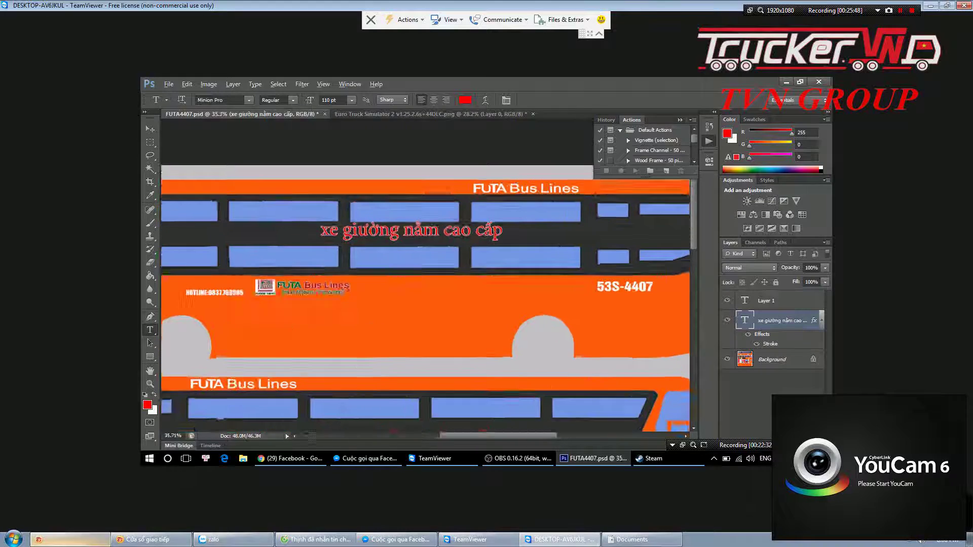
{"action": "scroll", "coordinate": [428, 235], "scroll_direction": "up", "scroll_amount": 2}
{"action": "scroll", "coordinate": [420, 223], "scroll_direction": "up", "scroll_amount": 2}
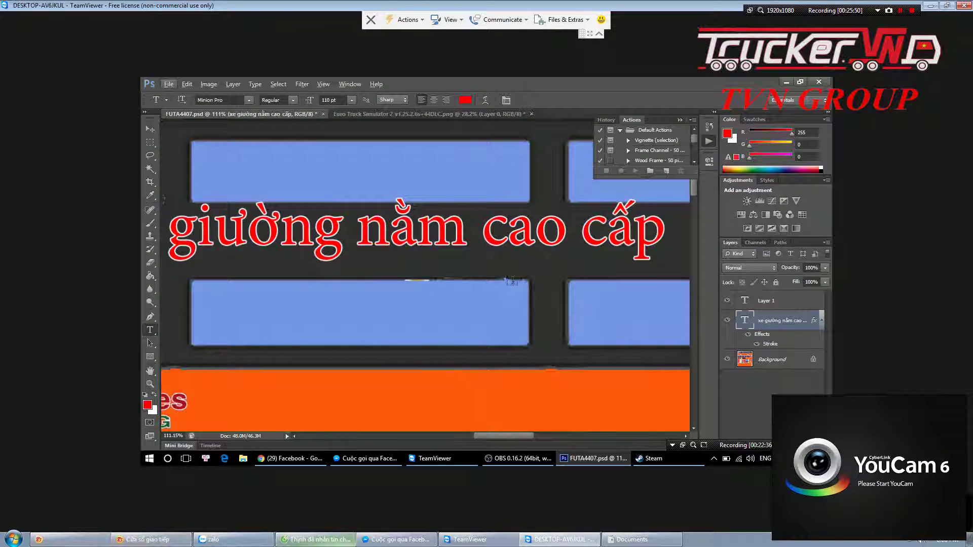
{"action": "scroll", "coordinate": [515, 276], "scroll_direction": "down", "scroll_amount": 2}
{"action": "scroll", "coordinate": [514, 275], "scroll_direction": "down", "scroll_amount": 2}
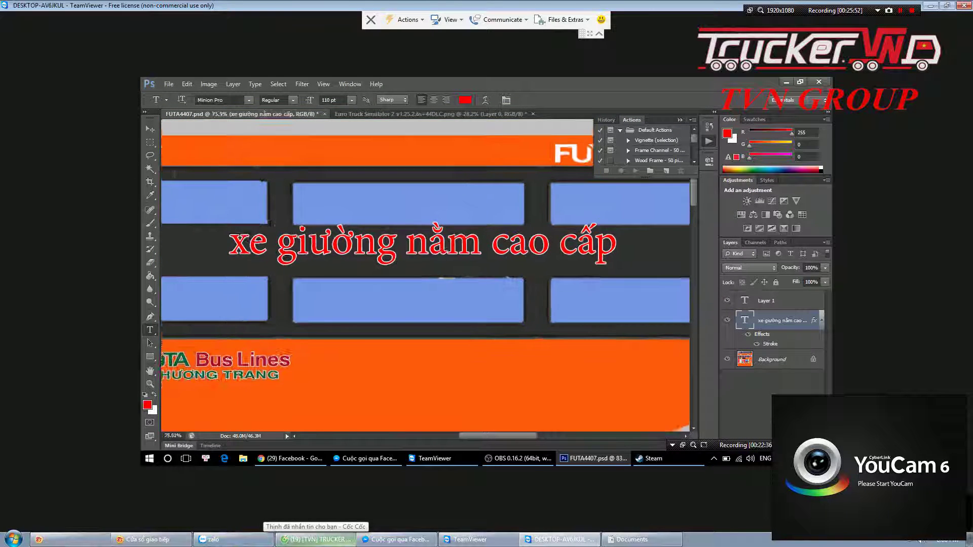
{"action": "left_click", "coordinate": [145, 170]}
{"action": "right_click", "coordinate": [145, 169]}
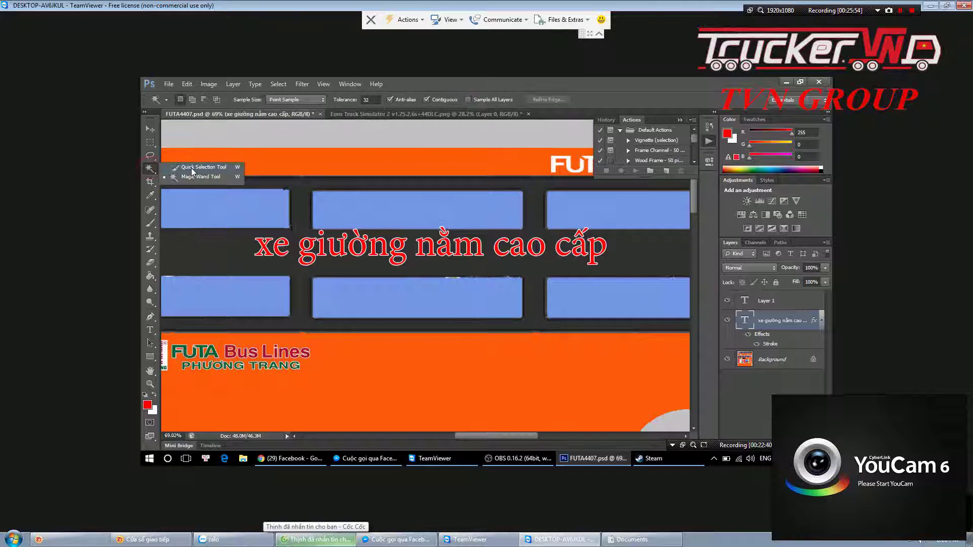
Quick-select only the red 'xe giường nằm cao cấp' lettering, redoing an oversized first selection
{"action": "left_click", "coordinate": [192, 171]}
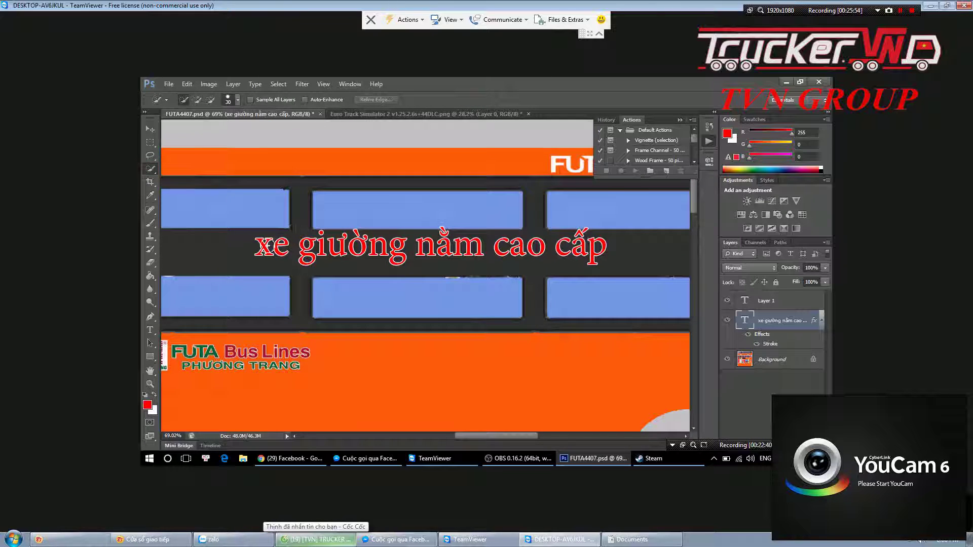
{"action": "right_click", "coordinate": [153, 175]}
{"action": "left_click", "coordinate": [179, 176]}
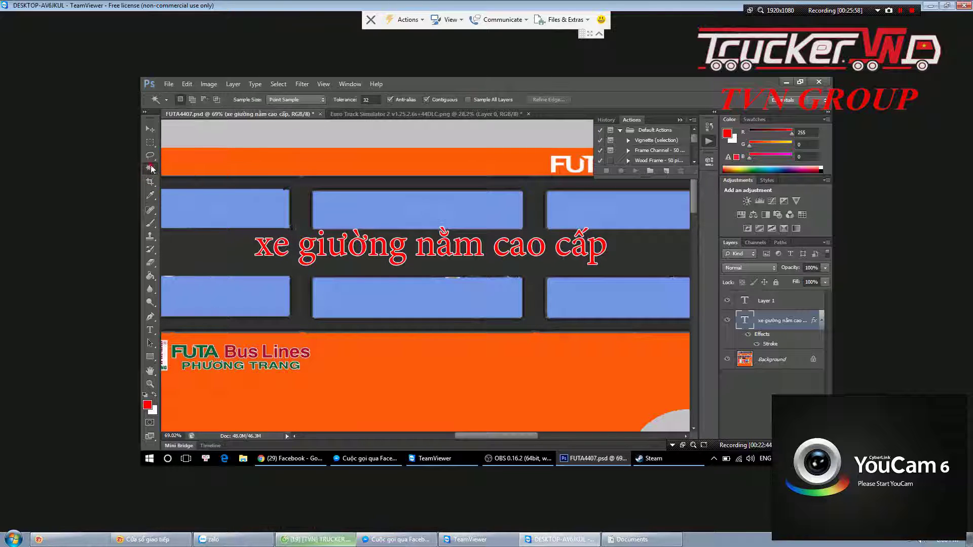
{"action": "left_click", "coordinate": [205, 167]}
{"action": "left_click_drag", "start_coordinate": [344, 230], "coordinate": [245, 246]}
{"action": "key", "text": "ctrl+d"}
{"action": "left_click_drag", "start_coordinate": [374, 267], "coordinate": [381, 231]}
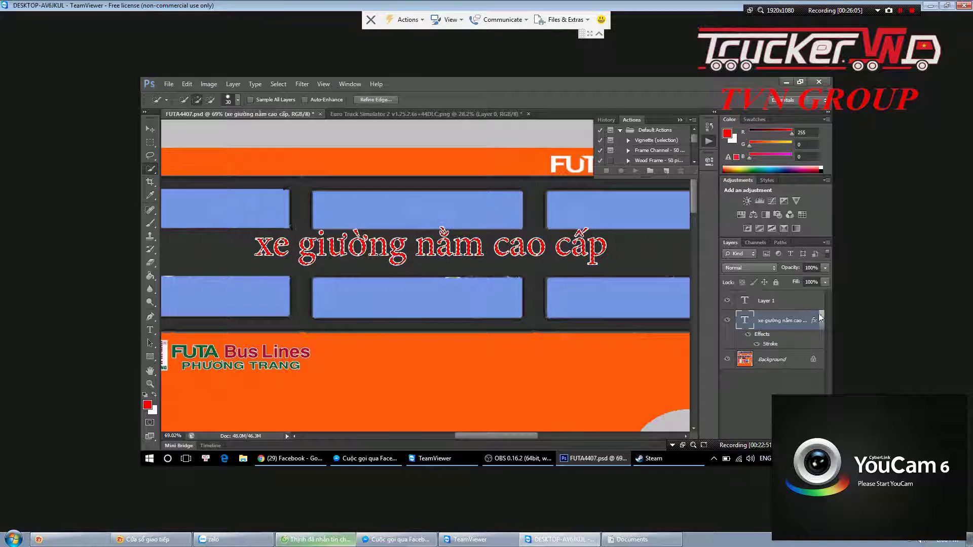
Fill the lettering selection white in the Alpha 1 channel, then return to RGB and Layers
{"action": "left_click", "coordinate": [755, 242]}
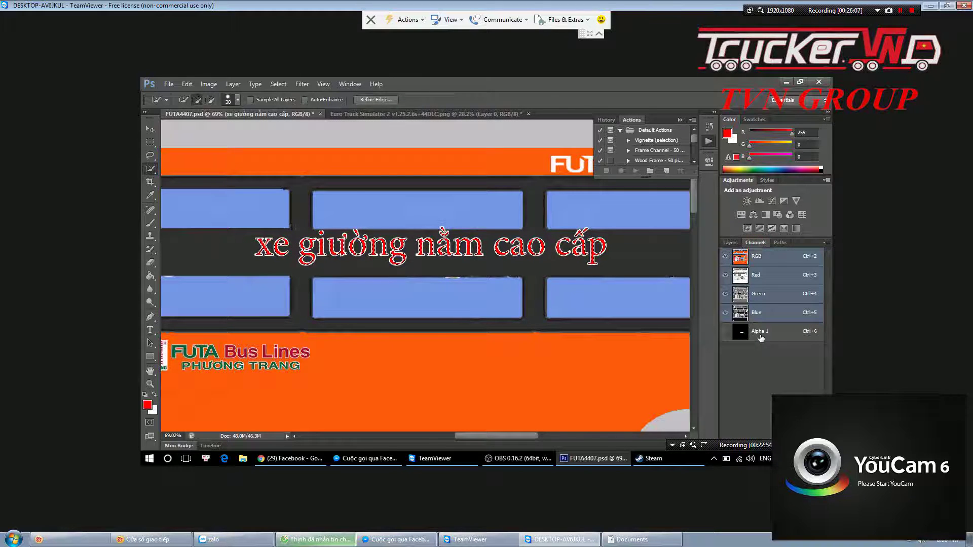
{"action": "left_click", "coordinate": [760, 335]}
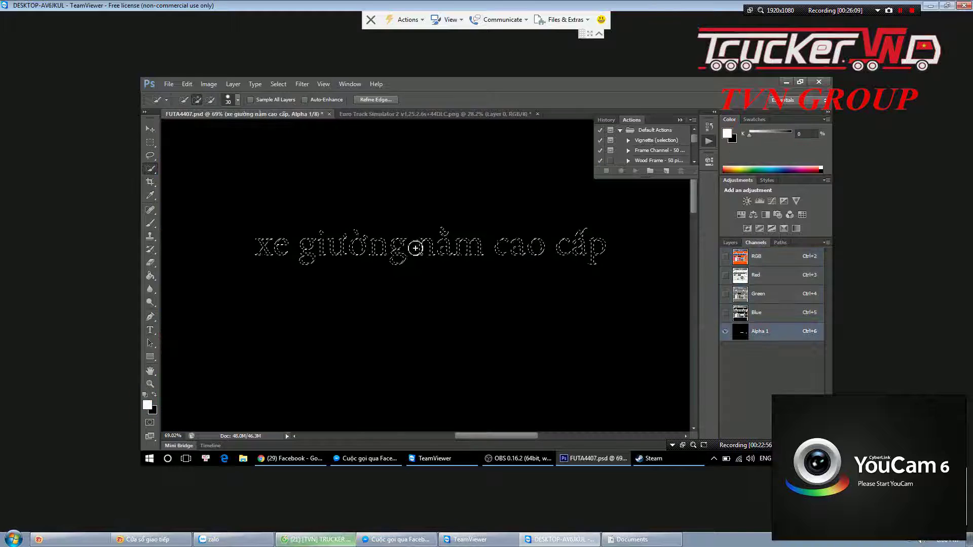
{"action": "key", "text": "g"}
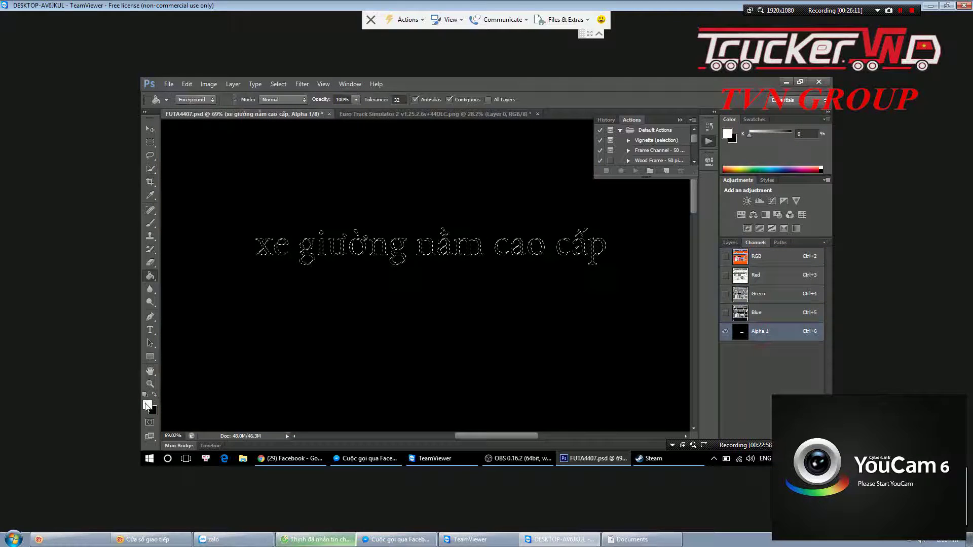
{"action": "left_click", "coordinate": [303, 245]}
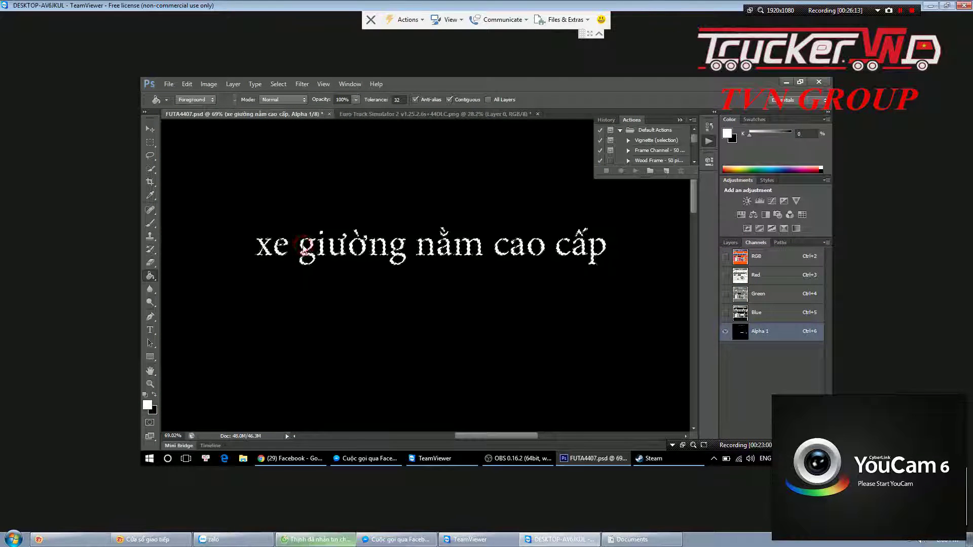
{"action": "left_click", "coordinate": [754, 258]}
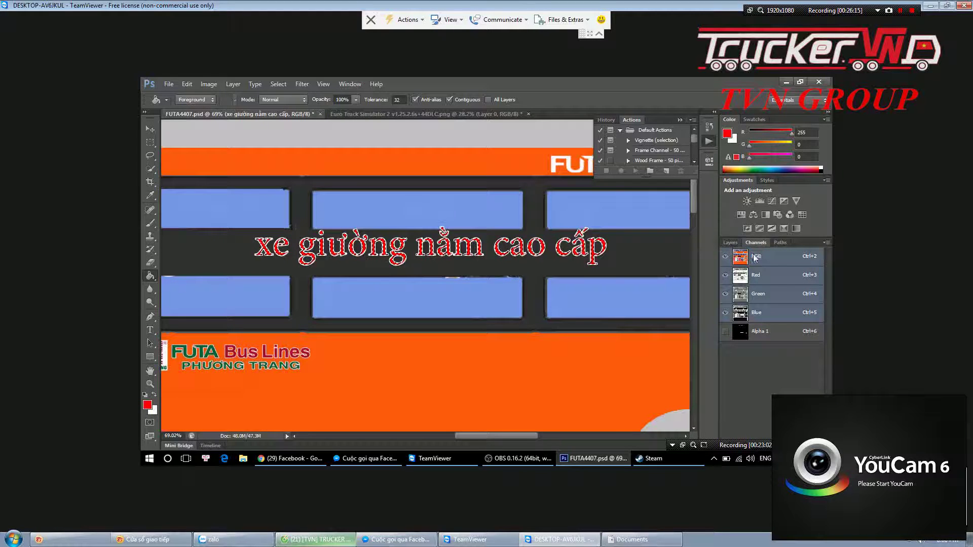
{"action": "key", "text": "m"}
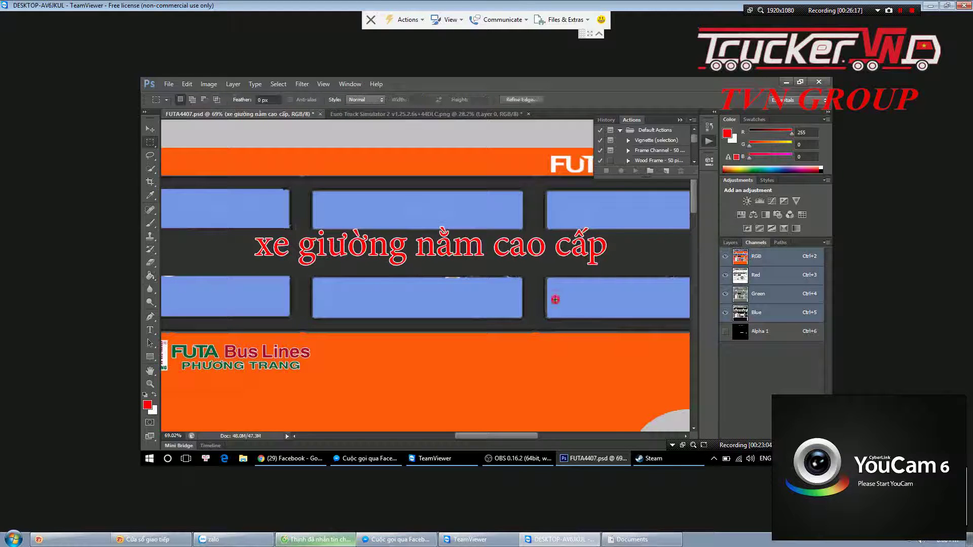
{"action": "left_click", "coordinate": [766, 332]}
{"action": "left_click", "coordinate": [763, 260]}
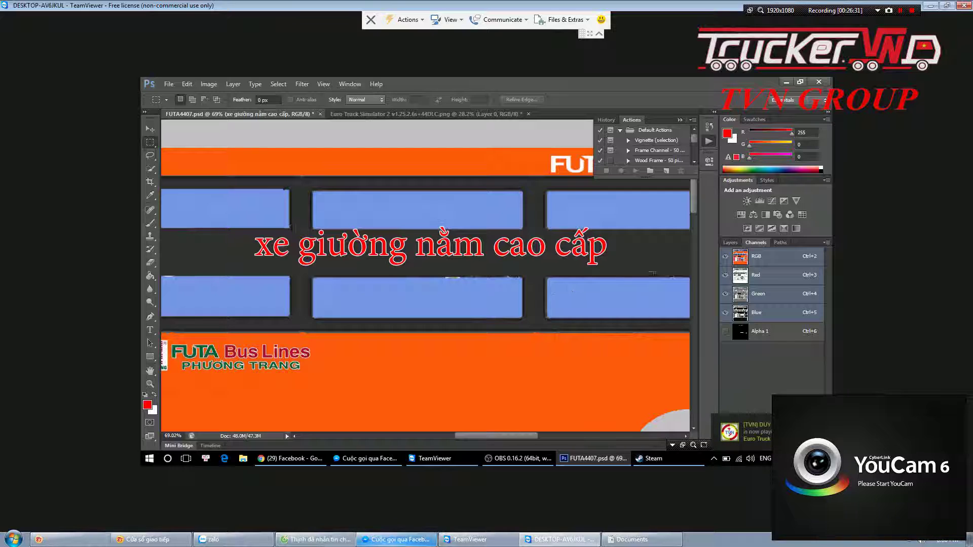
{"action": "left_click", "coordinate": [730, 244]}
{"action": "mouse_move", "coordinate": [221, 540]}
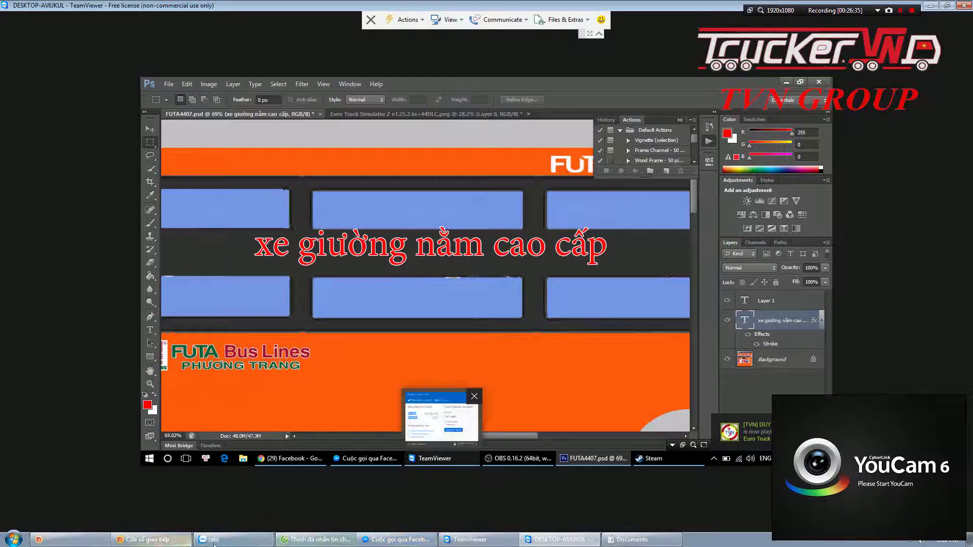
{"action": "left_click", "coordinate": [315, 540]}
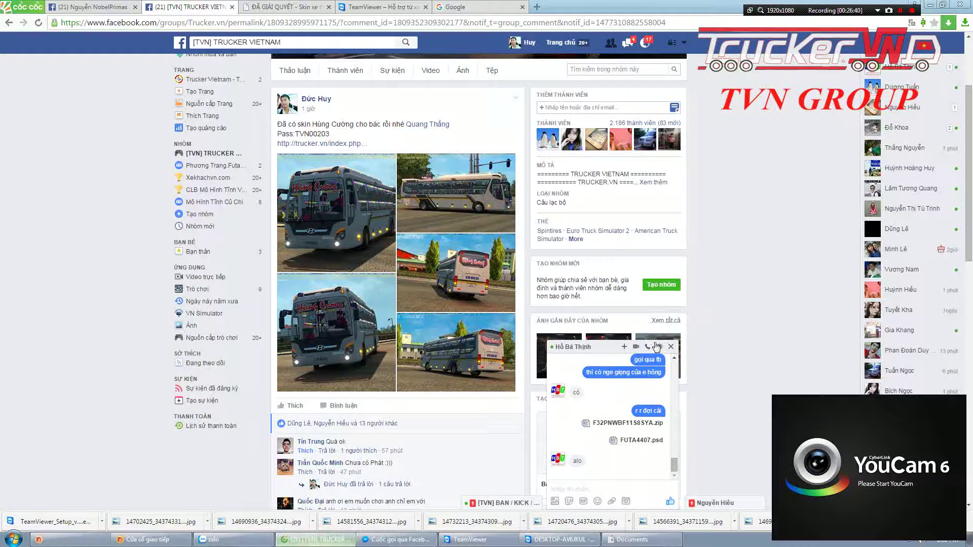
Attach pts.rar from the Documents library to the Messenger chat
{"action": "left_click", "coordinate": [659, 347]}
{"action": "left_click", "coordinate": [679, 366]}
{"action": "left_click", "coordinate": [45, 118]}
{"action": "left_click", "coordinate": [208, 205]}
{"action": "scroll", "coordinate": [206, 205], "scroll_direction": "down", "scroll_amount": 2}
{"action": "double_click", "coordinate": [431, 117]}
{"action": "key", "text": "Escape"}
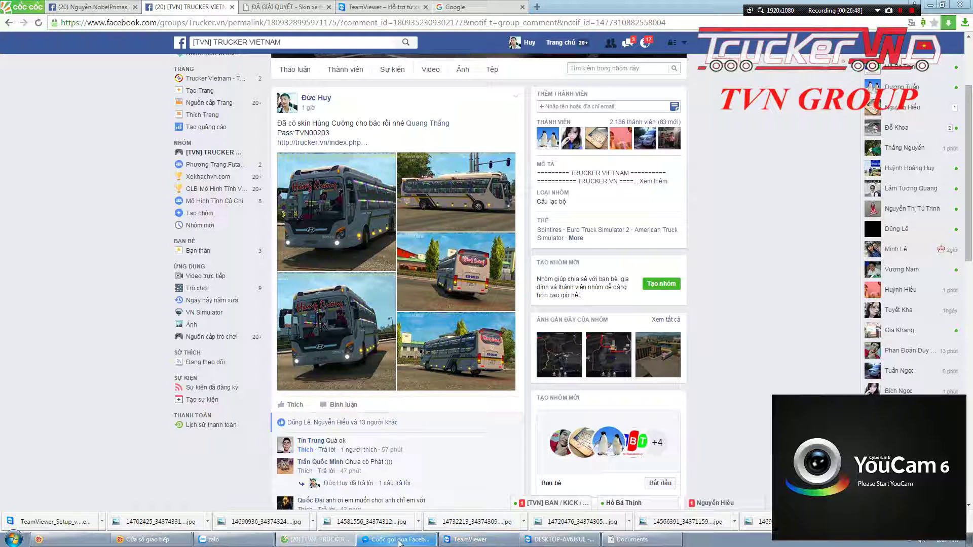
Send the attached pts.rar file in the local Facebook chat conversation
{"action": "left_click", "coordinate": [561, 539]}
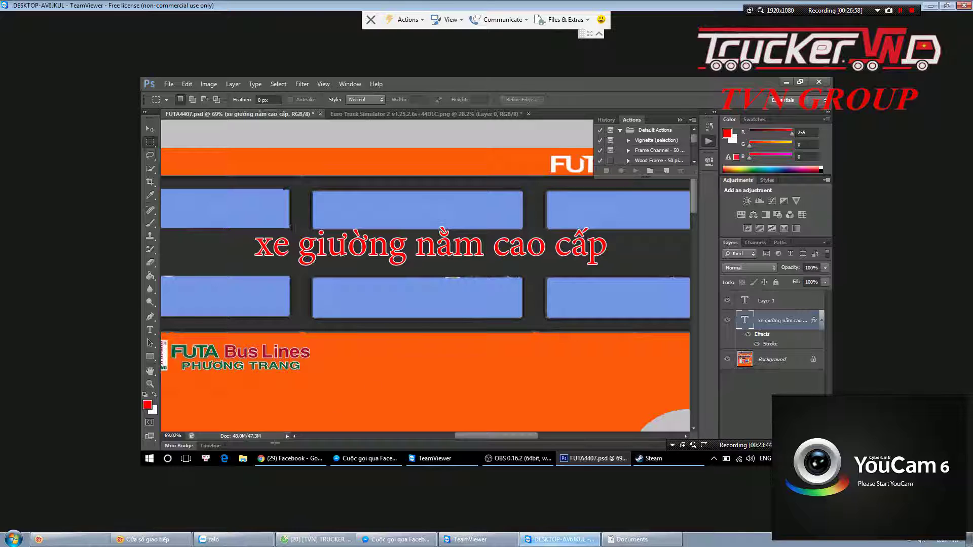
{"action": "mouse_move", "coordinate": [291, 459]}
{"action": "left_click", "coordinate": [282, 458]}
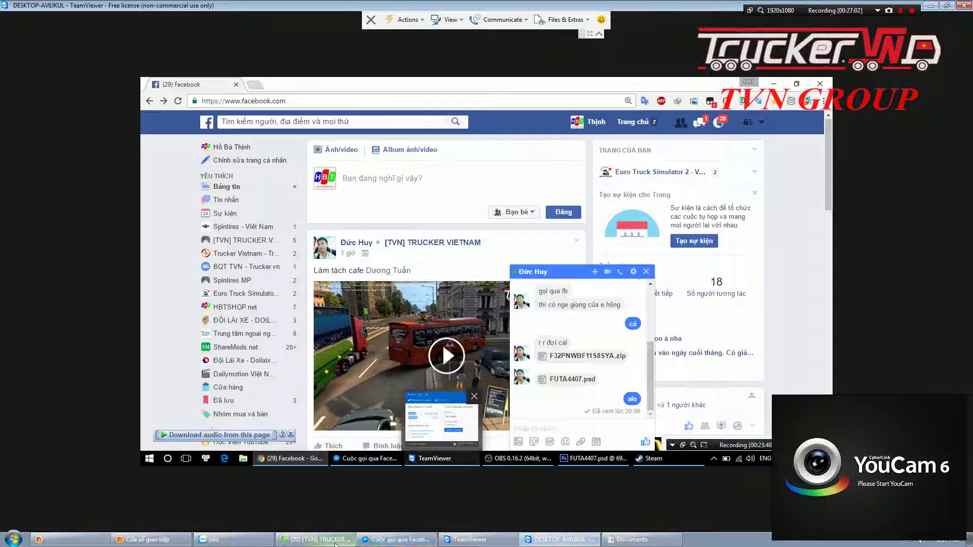
{"action": "mouse_move", "coordinate": [430, 458]}
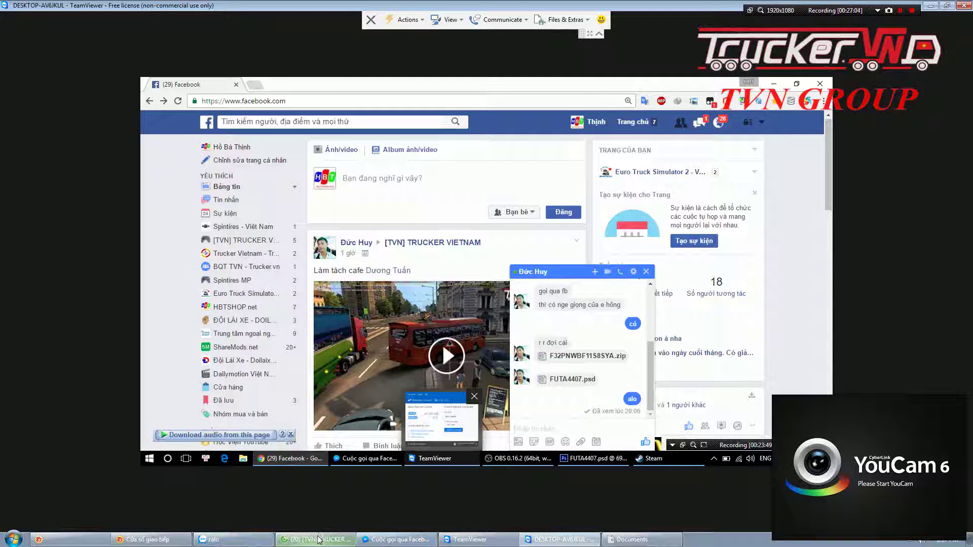
{"action": "left_click", "coordinate": [315, 540]}
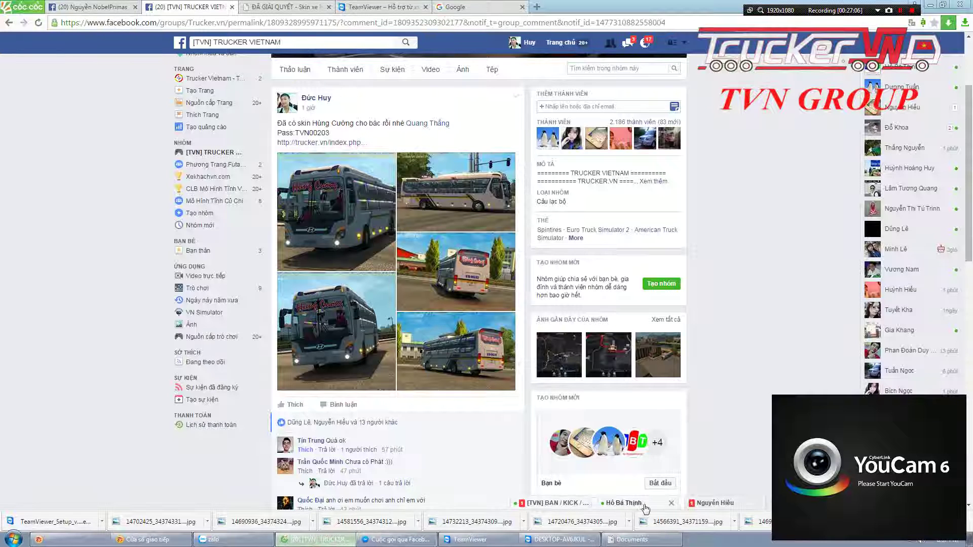
{"action": "left_click", "coordinate": [623, 502]}
{"action": "left_click", "coordinate": [621, 476]}
{"action": "key", "text": "Return"}
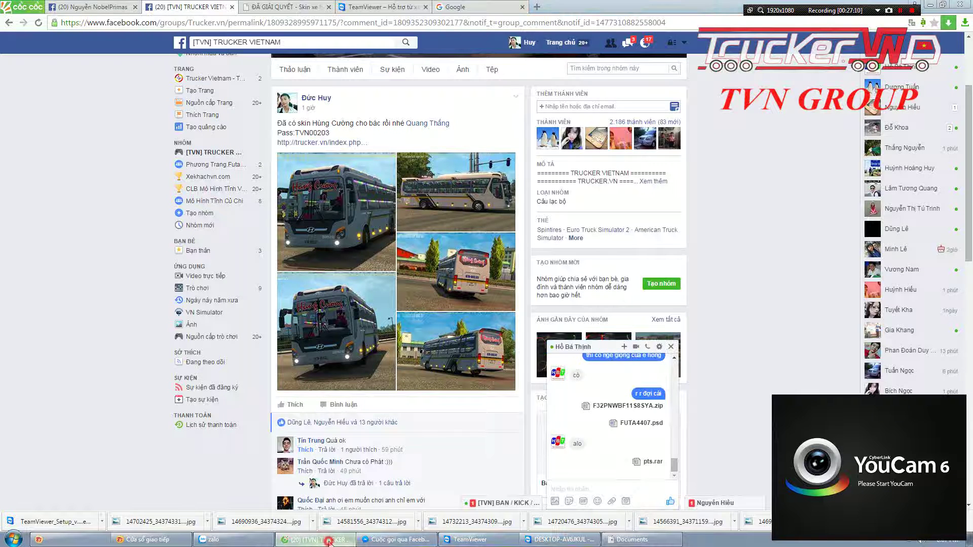
On the remote PC, download the received pts.rar from the chat with IDM
{"action": "left_click", "coordinate": [350, 540]}
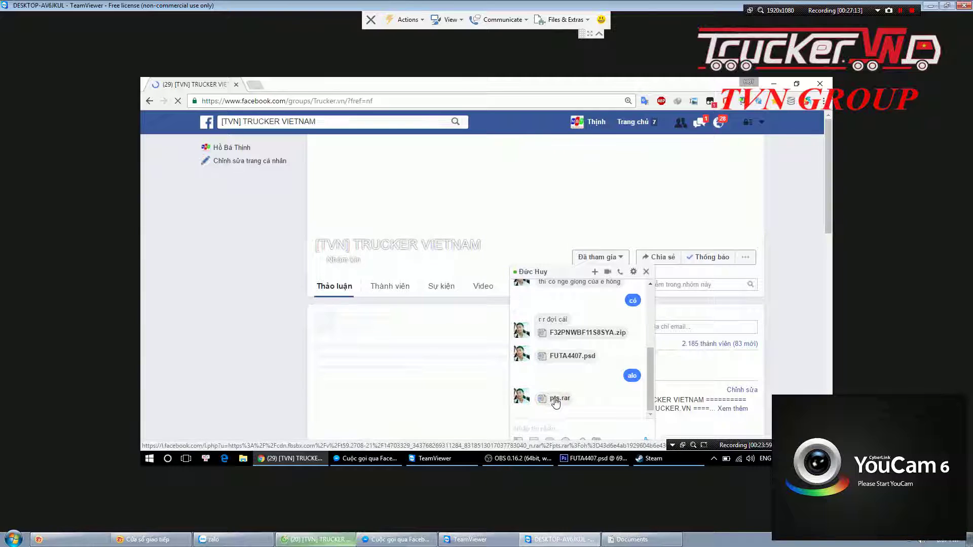
{"action": "left_click", "coordinate": [556, 399]}
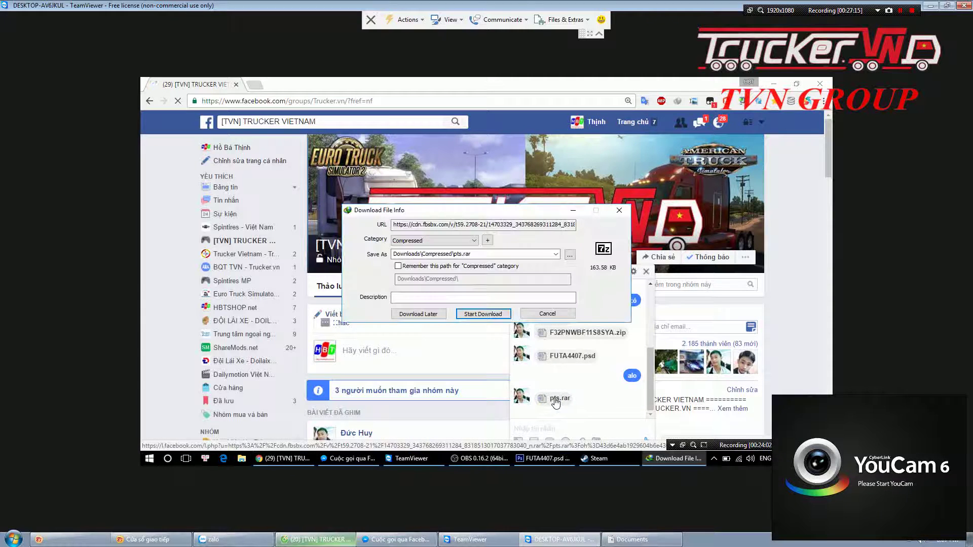
{"action": "key", "text": "Return"}
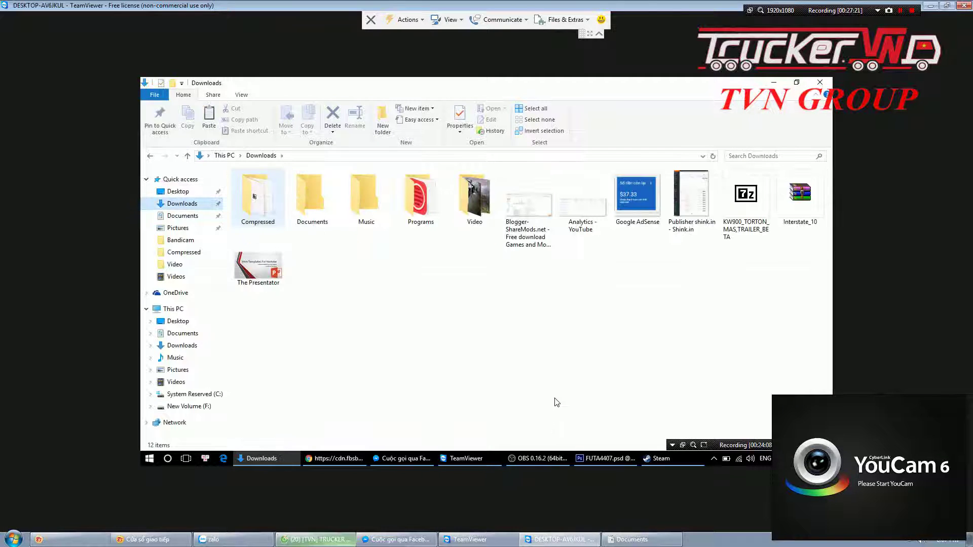
Open the downloaded pts.rar in Downloads > Compressed, confirm its three JPGs, and return to FUTA4407
{"action": "key", "text": "Return"}
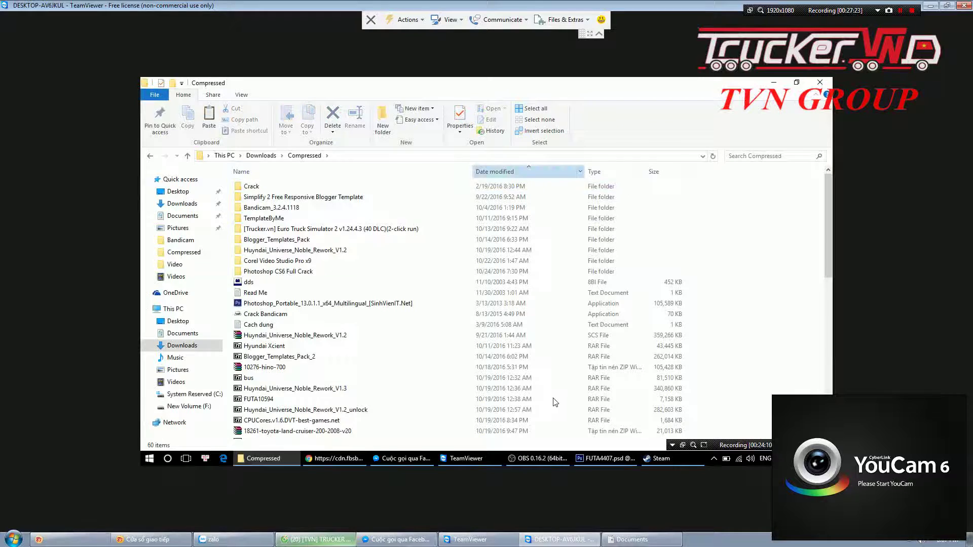
{"action": "key", "text": "Return"}
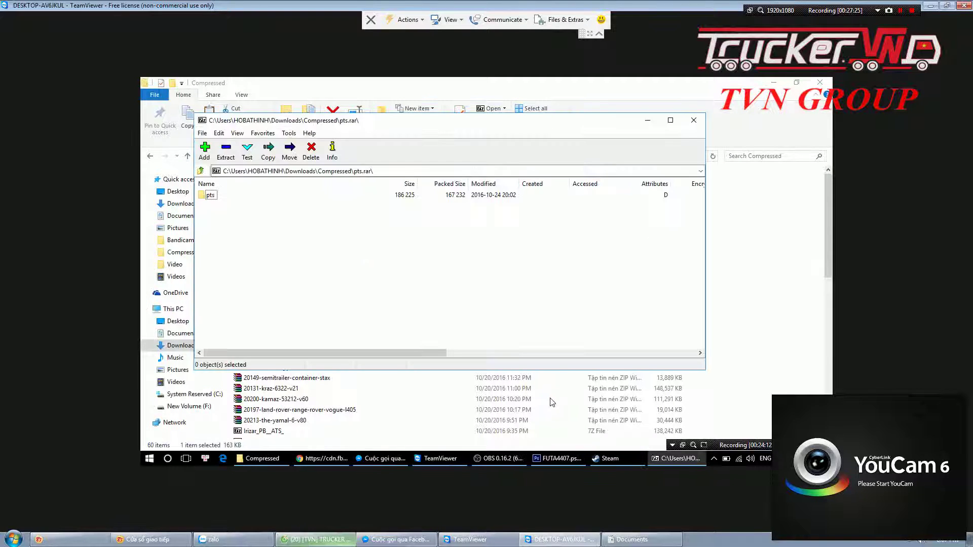
{"action": "key", "text": "Return"}
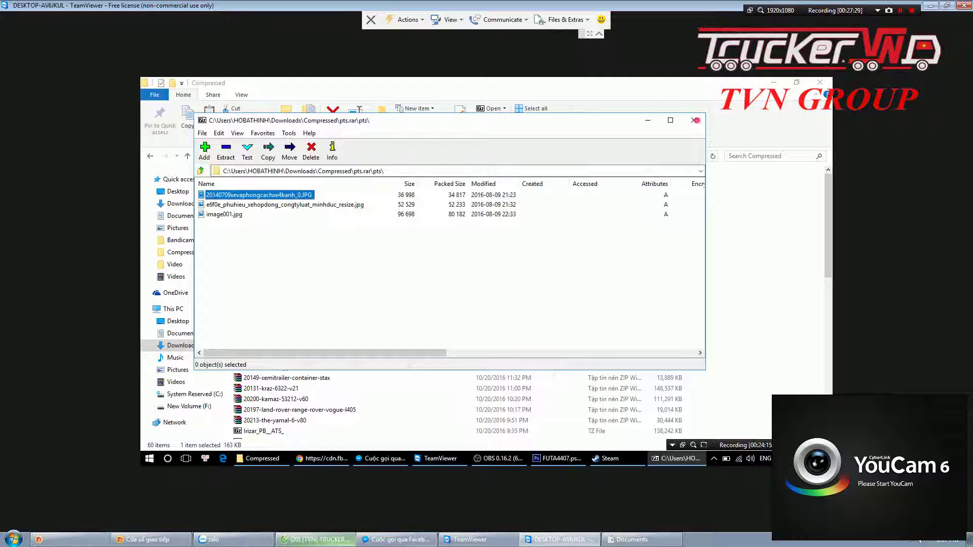
{"action": "left_click", "coordinate": [694, 120]}
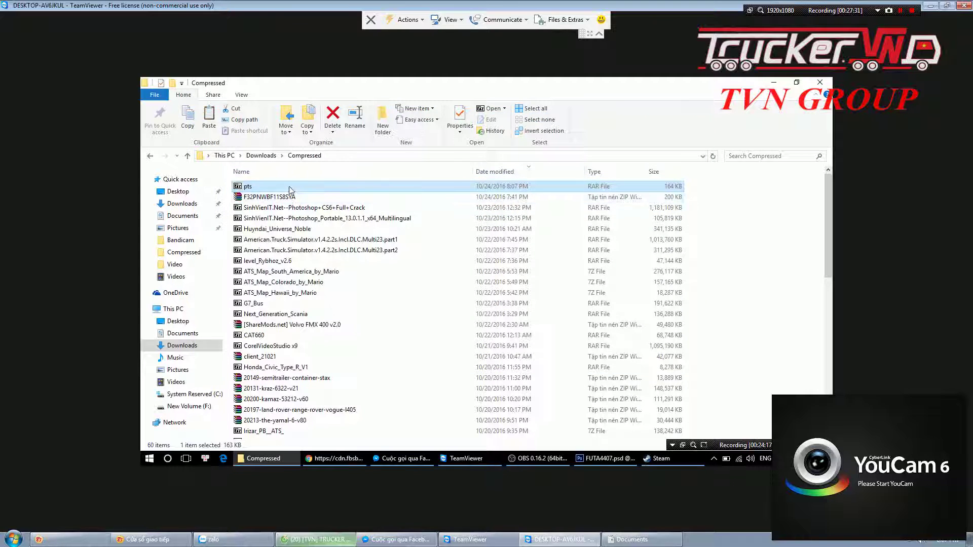
{"action": "key", "text": "alt+Tab"}
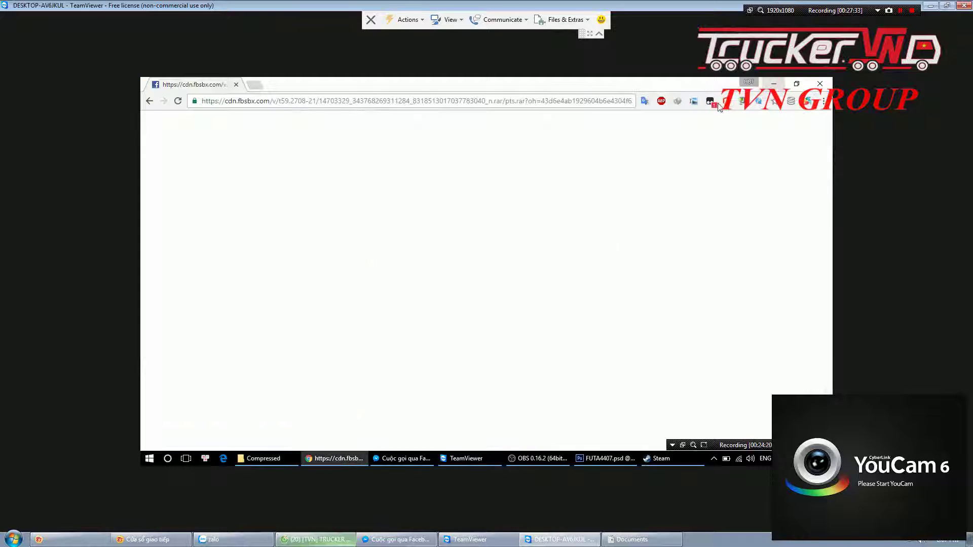
{"action": "key", "text": "alt+Tab"}
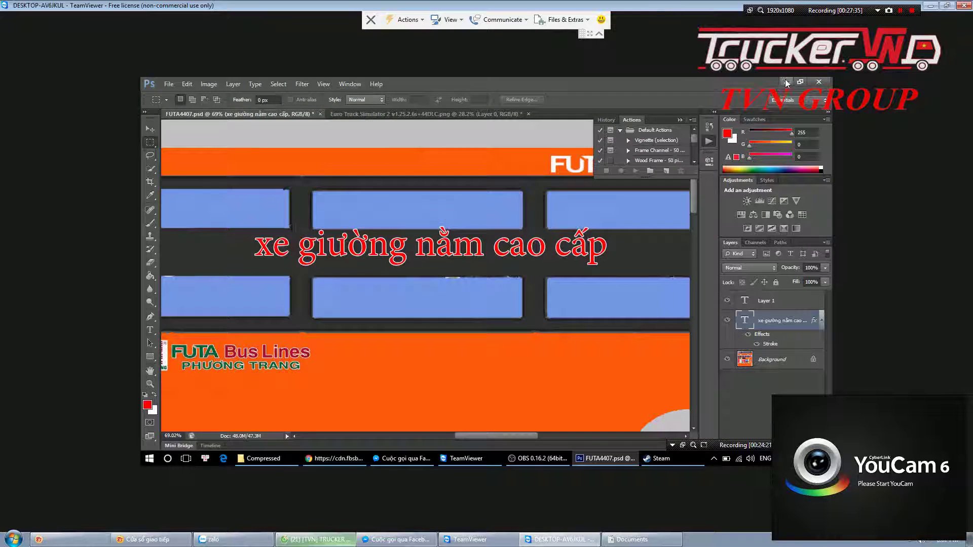
Close the Euro Truck Simulator document without saving and cancel a File Open dialog
{"action": "left_click", "coordinate": [785, 81]}
{"action": "key", "text": "Down"}
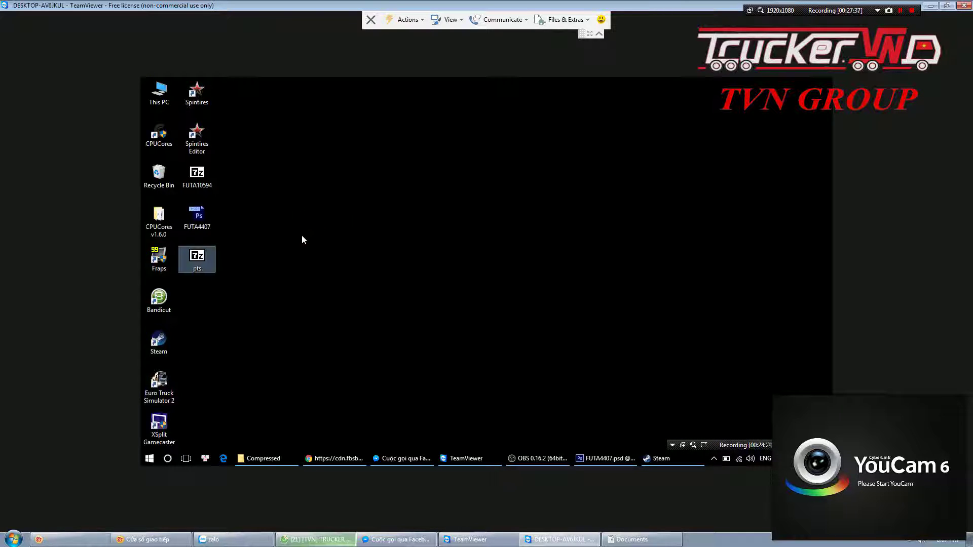
{"action": "left_click", "coordinate": [604, 455]}
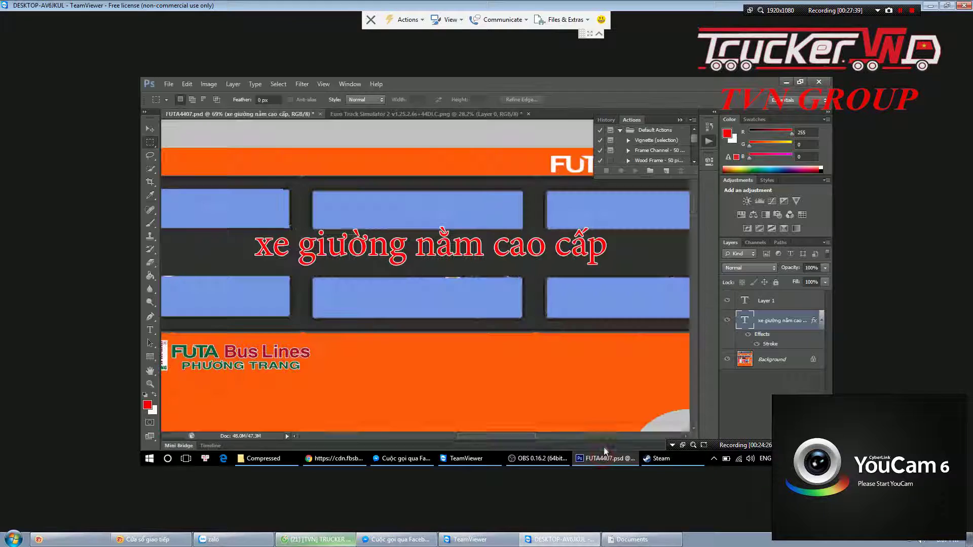
{"action": "left_click", "coordinate": [522, 112]}
{"action": "left_click", "coordinate": [482, 229]}
{"action": "left_click", "coordinate": [168, 83]}
{"action": "left_click", "coordinate": [208, 98]}
{"action": "left_click", "coordinate": [625, 127]}
Extract the desktop pts archive into a pts folder with WinRAR, then restore Photoshop
{"action": "left_click", "coordinate": [786, 81]}
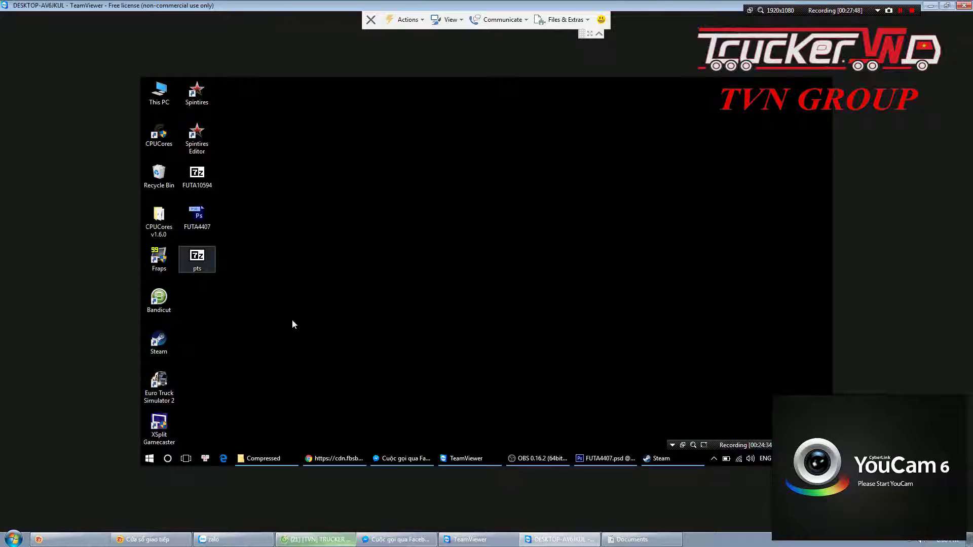
{"action": "right_click", "coordinate": [202, 263]}
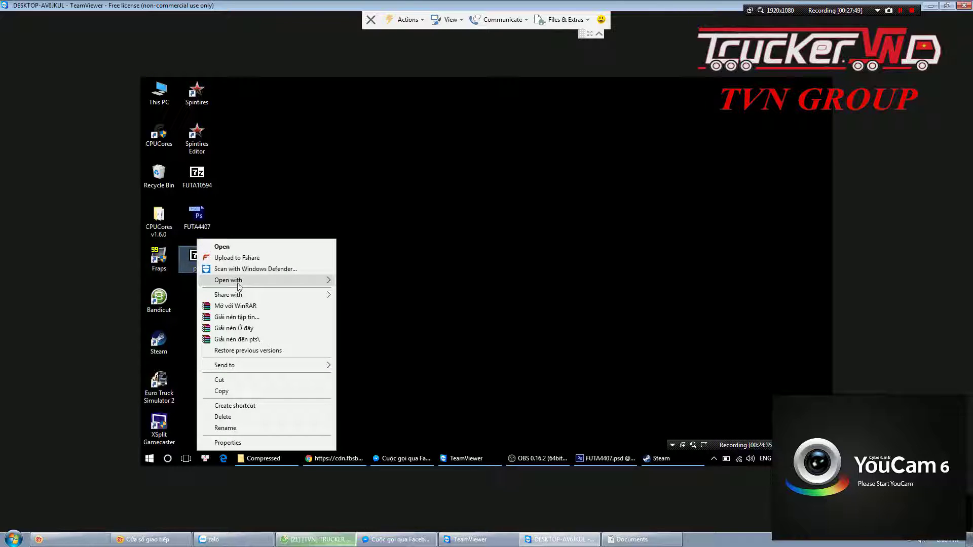
{"action": "left_click", "coordinate": [248, 329]}
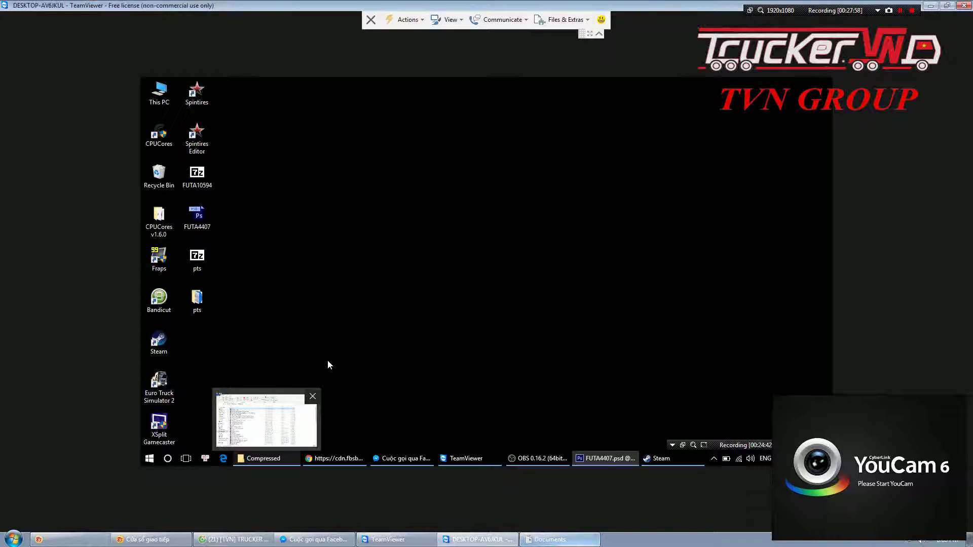
{"action": "mouse_move", "coordinate": [606, 458]}
{"action": "left_click", "coordinate": [591, 463]}
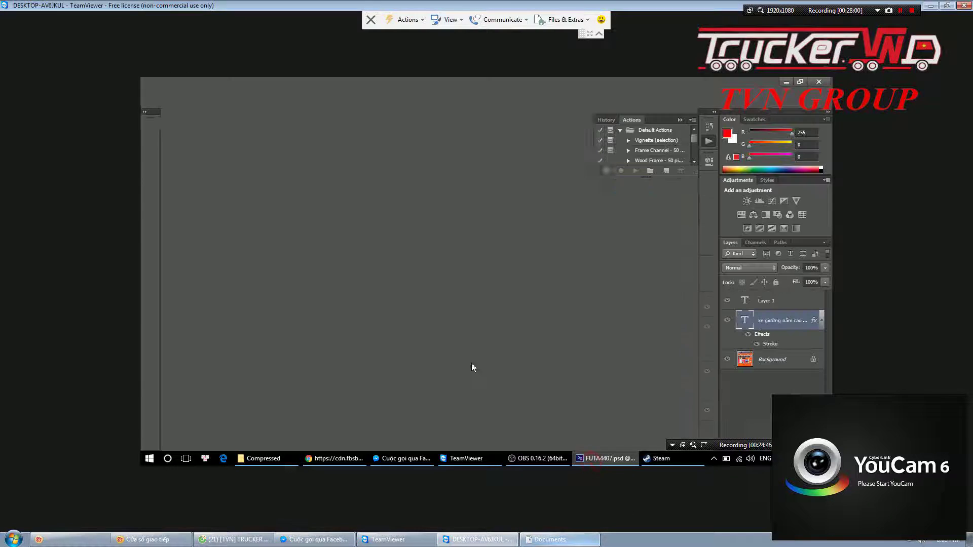
Open all three images from the Desktop pts folder and unlock the 20140709xevaphongcachxe4banh_0.JPG Background layer
{"action": "left_click", "coordinate": [169, 85]}
{"action": "left_click", "coordinate": [189, 104]}
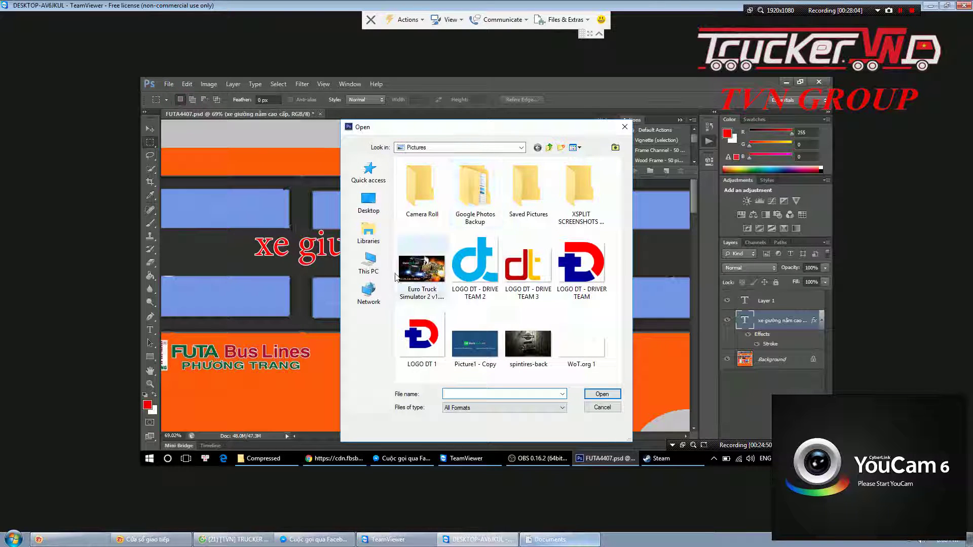
{"action": "left_click", "coordinate": [369, 202]}
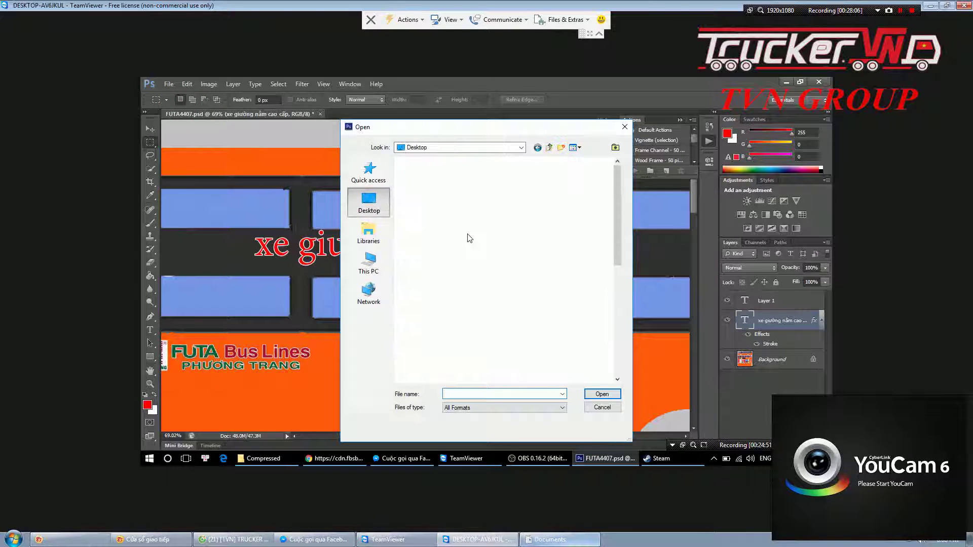
{"action": "scroll", "coordinate": [469, 238], "scroll_direction": "down", "scroll_amount": 5}
{"action": "scroll", "coordinate": [469, 238], "scroll_direction": "down", "scroll_amount": 5}
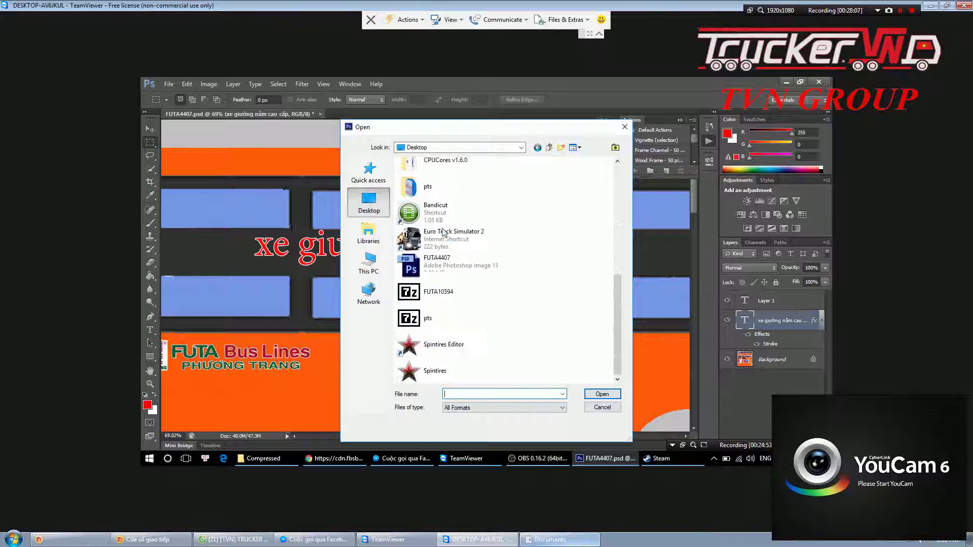
{"action": "double_click", "coordinate": [430, 184]}
{"action": "left_click", "coordinate": [421, 193]}
{"action": "left_click", "coordinate": [528, 185], "text": "shift"}
{"action": "left_click", "coordinate": [602, 394]}
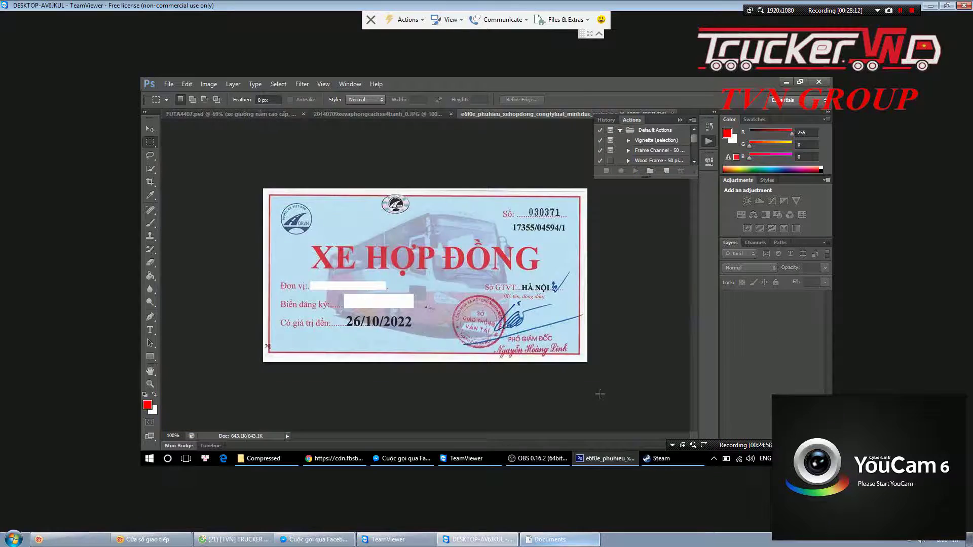
{"action": "left_click", "coordinate": [372, 115]}
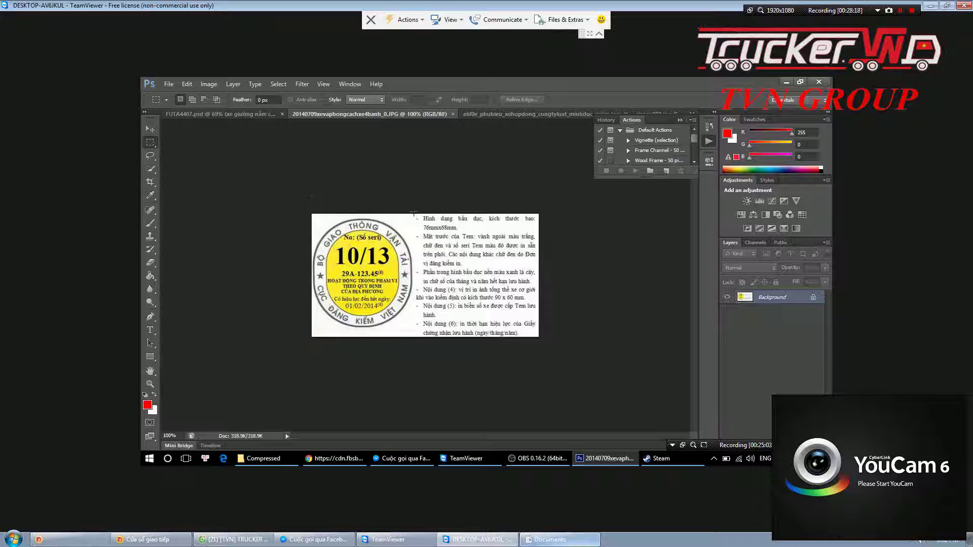
{"action": "double_click", "coordinate": [771, 298]}
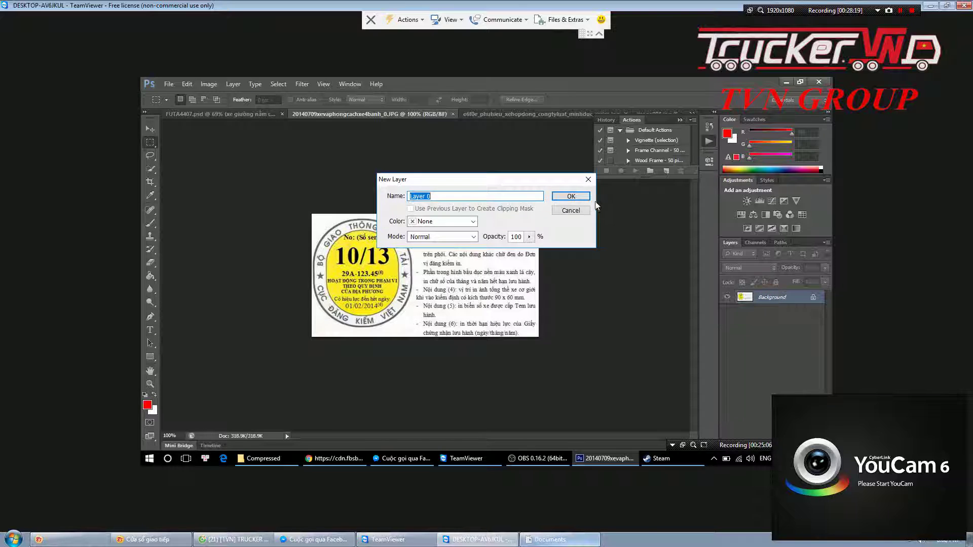
Convert the background to Layer 0 and erase its white areas to transparency with Magic Wand
{"action": "left_click", "coordinate": [580, 194]}
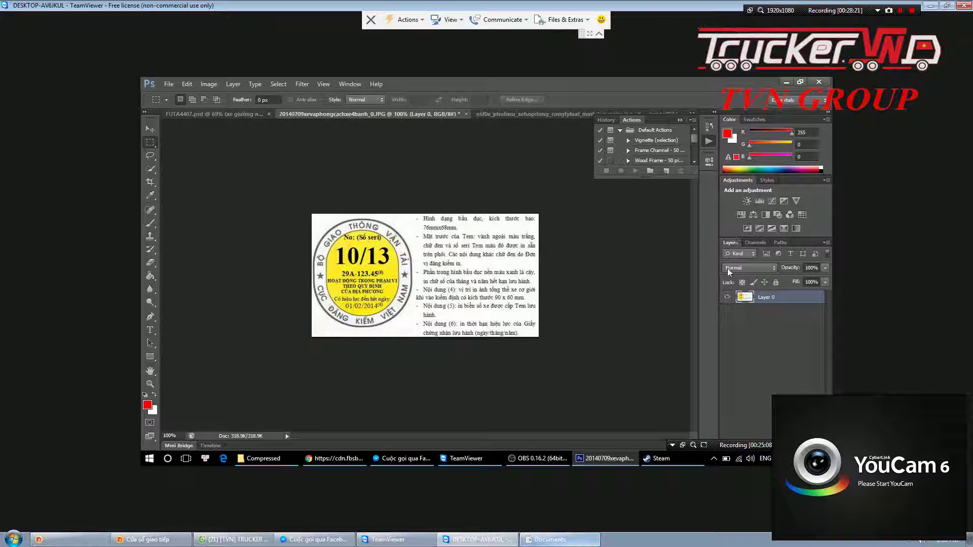
{"action": "left_click", "coordinate": [150, 170]}
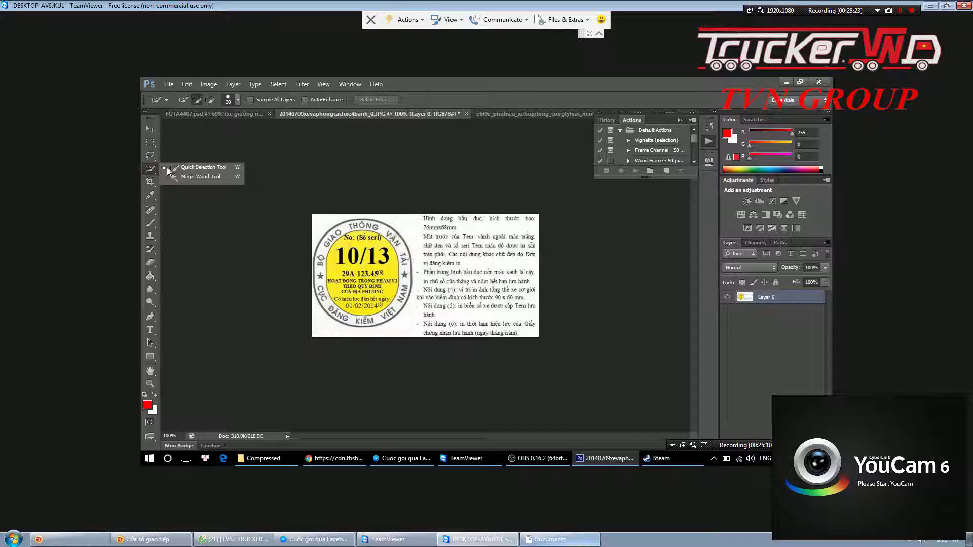
{"action": "left_click", "coordinate": [187, 177]}
{"action": "left_click", "coordinate": [400, 220]}
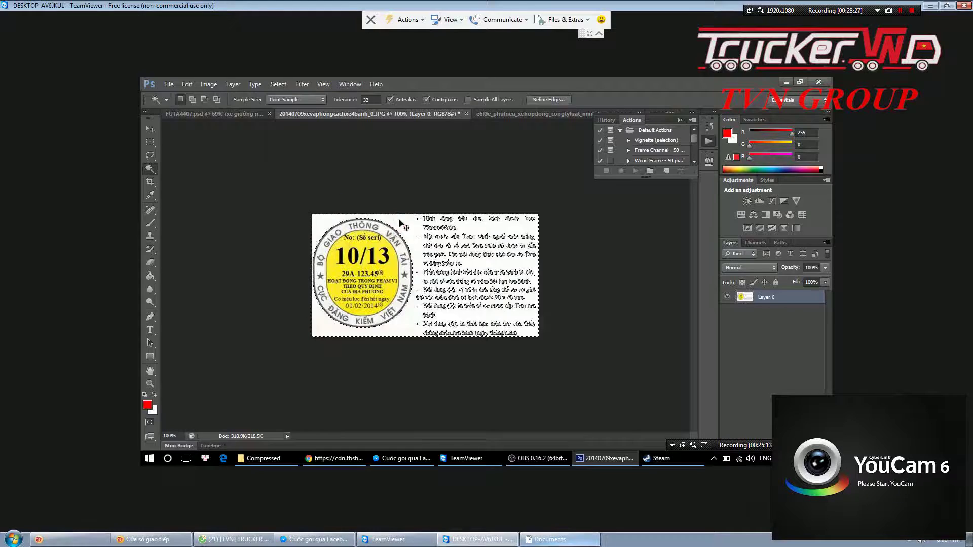
{"action": "key", "text": "Delete"}
Dismiss the Save As window and marquee-select the area around the round 10/13 stamp
{"action": "key", "text": "ctrl+shift+s"}
{"action": "left_click", "coordinate": [625, 127]}
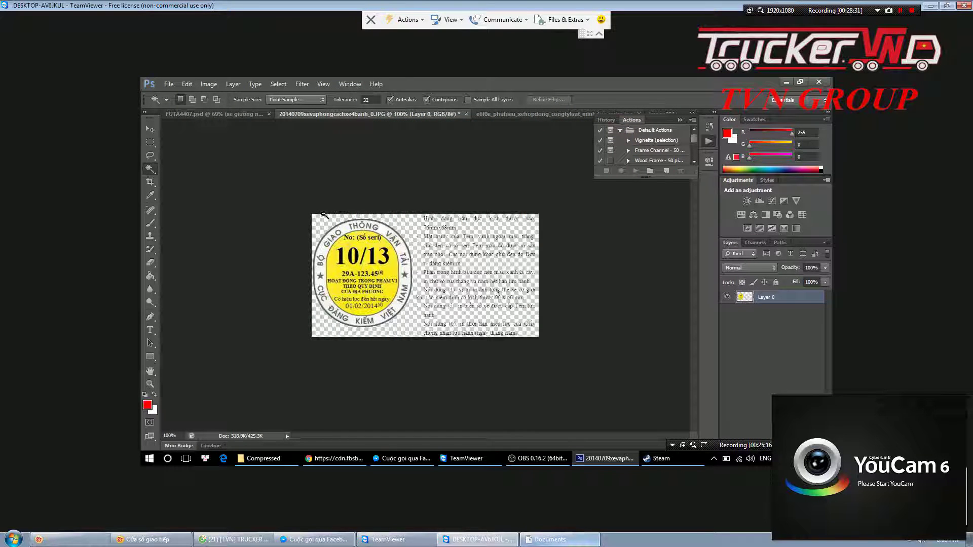
{"action": "left_click", "coordinate": [151, 142]}
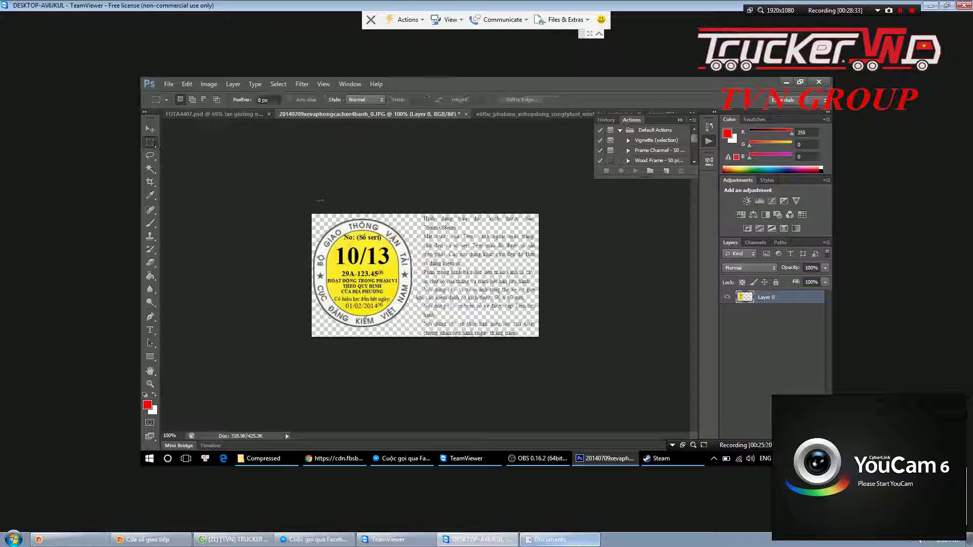
{"action": "left_click_drag", "start_coordinate": [311, 214], "coordinate": [415, 340]}
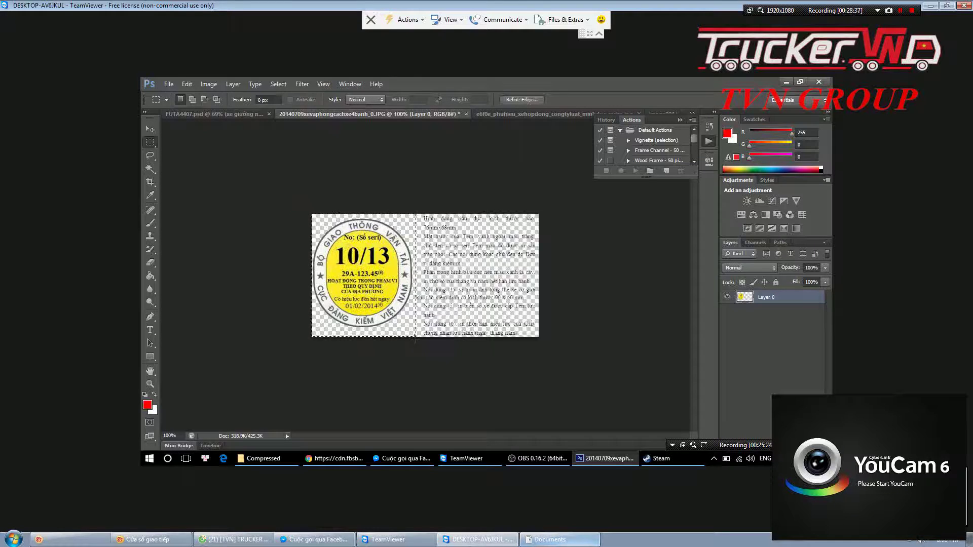
Drag the selected stamp with the Move tool into the FUTA4407.psd texture
{"action": "left_click", "coordinate": [150, 129]}
{"action": "left_click_drag", "start_coordinate": [358, 236], "coordinate": [262, 131]}
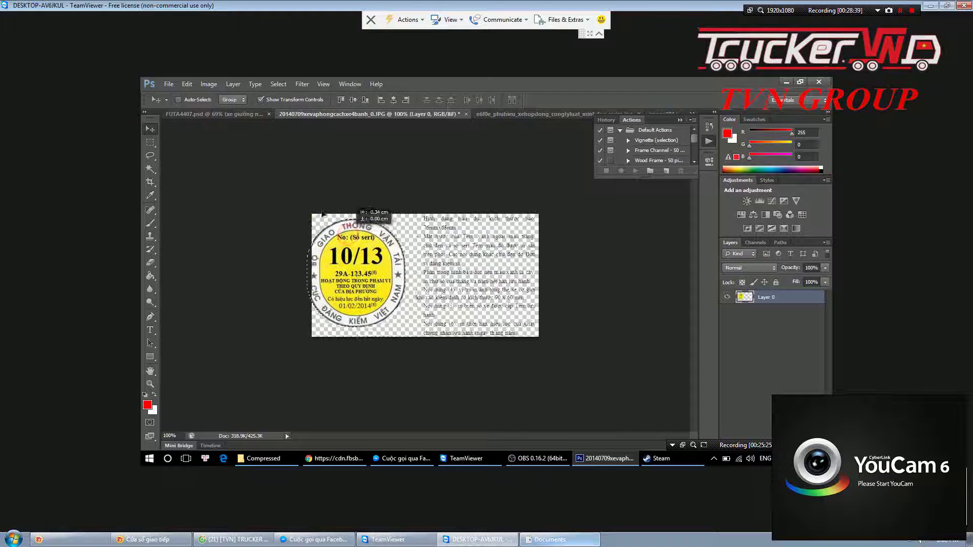
{"action": "left_click_drag", "start_coordinate": [262, 132], "coordinate": [401, 324]}
Position the stamp's Layer 2 on the bus front's blue panel
{"action": "scroll", "coordinate": [412, 282], "scroll_direction": "down", "scroll_amount": 3}
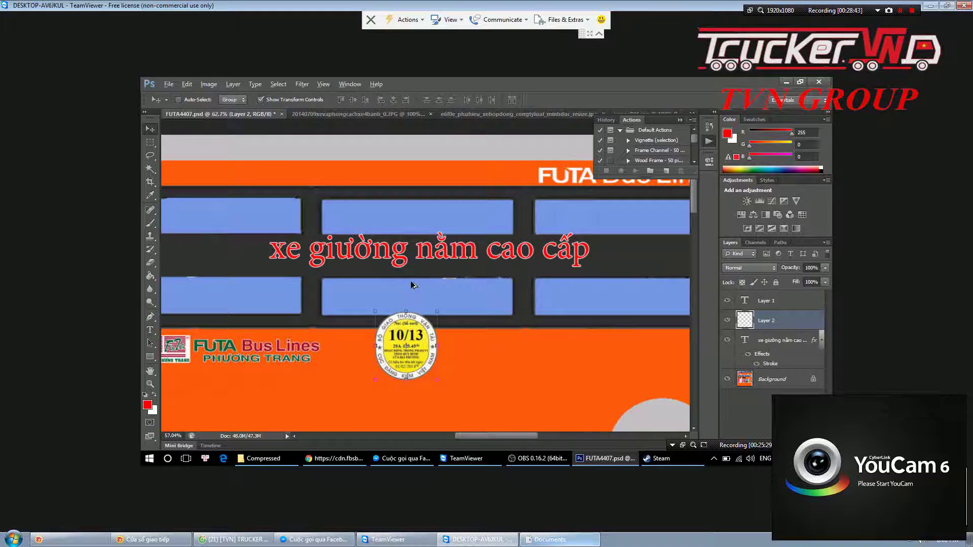
{"action": "scroll", "coordinate": [411, 283], "scroll_direction": "down", "scroll_amount": 1}
{"action": "scroll", "coordinate": [412, 284], "scroll_direction": "down", "scroll_amount": 2}
{"action": "scroll", "coordinate": [412, 284], "scroll_direction": "down", "scroll_amount": 1}
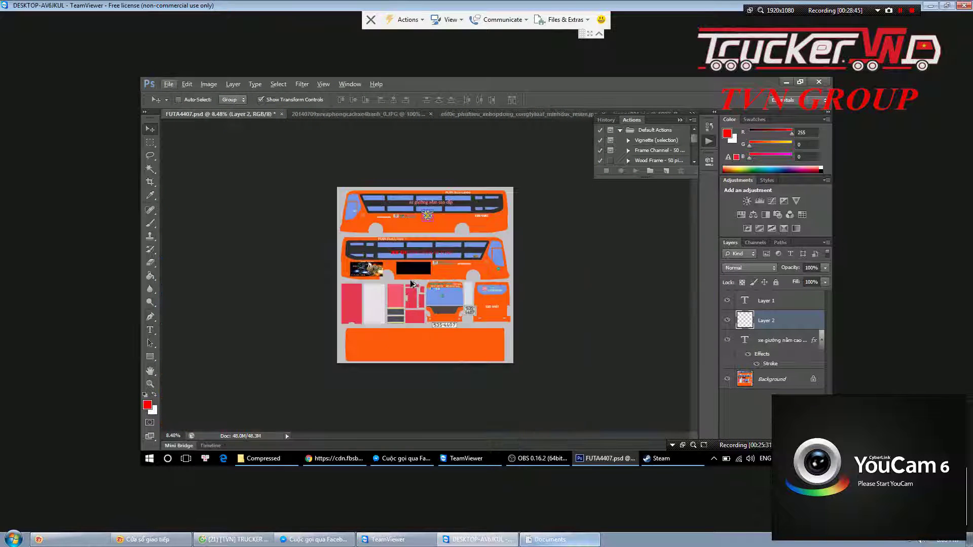
{"action": "left_click_drag", "start_coordinate": [432, 178], "coordinate": [439, 259]}
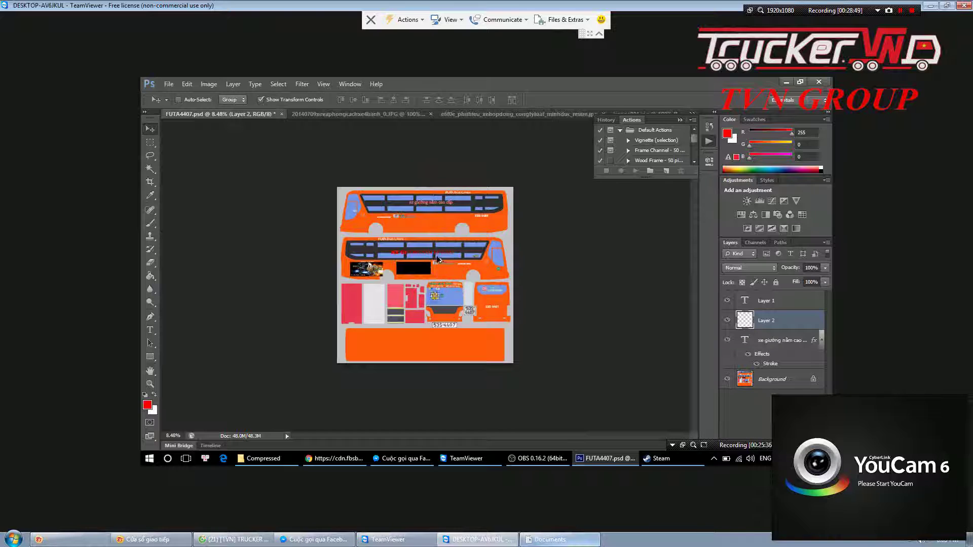
{"action": "scroll", "coordinate": [450, 290], "scroll_direction": "up", "scroll_amount": 1}
{"action": "scroll", "coordinate": [444, 293], "scroll_direction": "up", "scroll_amount": 1}
{"action": "scroll", "coordinate": [452, 314], "scroll_direction": "up", "scroll_amount": 1}
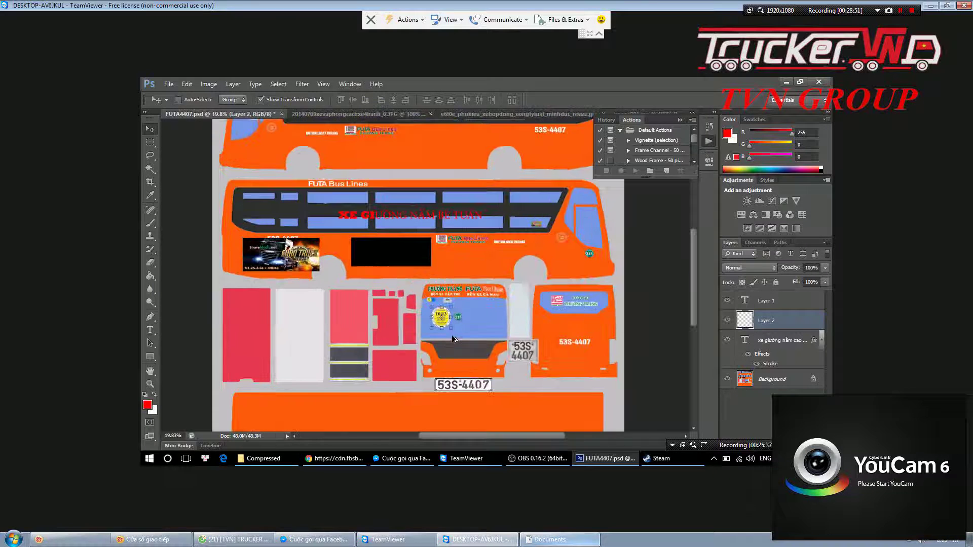
{"action": "scroll", "coordinate": [451, 338], "scroll_direction": "up", "scroll_amount": 1}
{"action": "scroll", "coordinate": [446, 331], "scroll_direction": "up", "scroll_amount": 3}
{"action": "scroll", "coordinate": [442, 341], "scroll_direction": "up", "scroll_amount": 2}
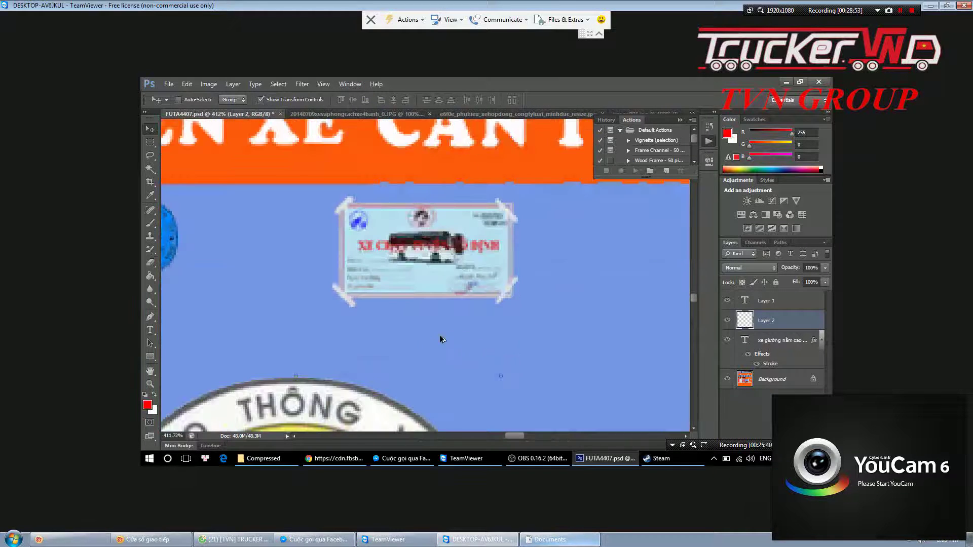
{"action": "scroll", "coordinate": [425, 344], "scroll_direction": "down", "scroll_amount": 2}
{"action": "scroll", "coordinate": [424, 339], "scroll_direction": "down", "scroll_amount": 2}
{"action": "scroll", "coordinate": [426, 332], "scroll_direction": "down", "scroll_amount": 1}
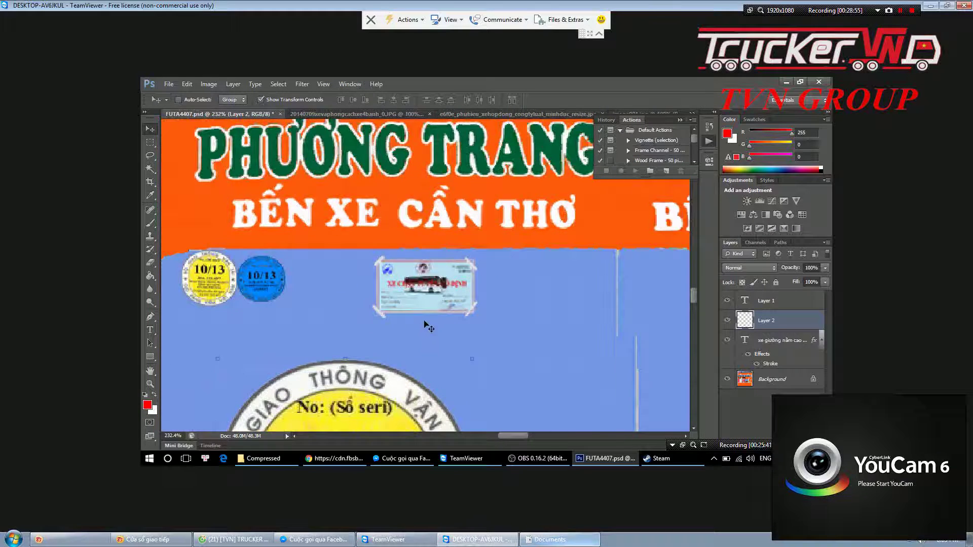
{"action": "scroll", "coordinate": [424, 319], "scroll_direction": "up", "scroll_amount": 2}
{"action": "scroll", "coordinate": [421, 309], "scroll_direction": "down", "scroll_amount": 2}
{"action": "scroll", "coordinate": [415, 288], "scroll_direction": "down", "scroll_amount": 1}
{"action": "scroll", "coordinate": [411, 274], "scroll_direction": "down", "scroll_amount": 1}
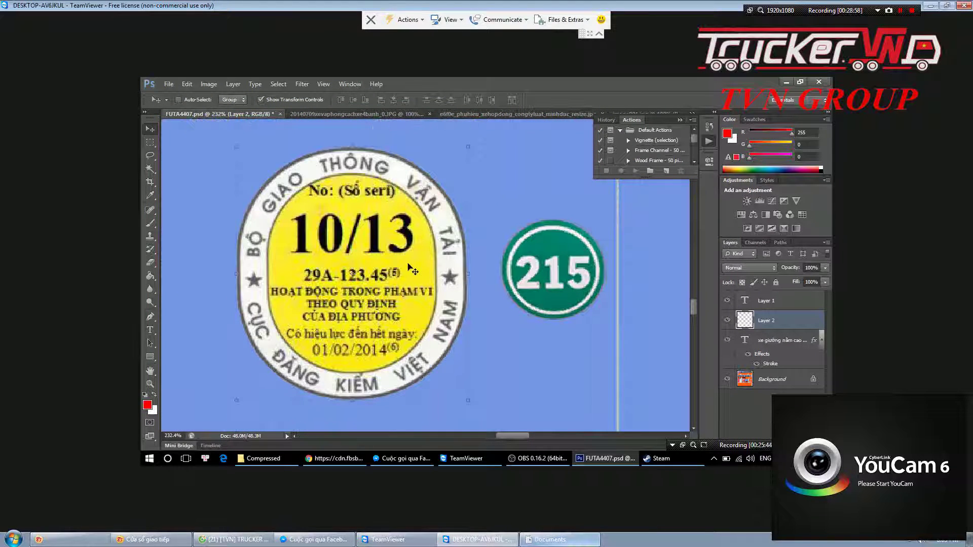
Quick-select the round stamp on the bus front panel
{"action": "left_click", "coordinate": [150, 168]}
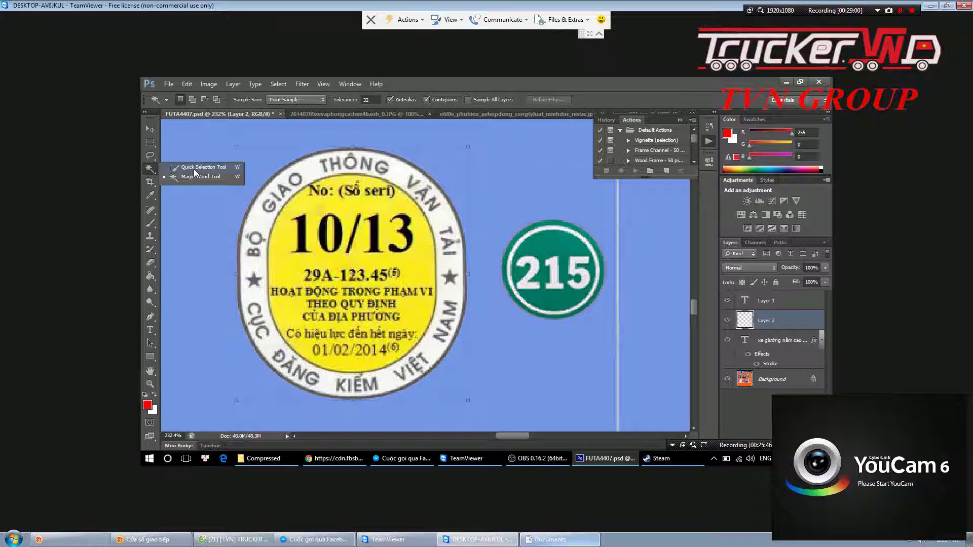
{"action": "left_click_drag", "start_coordinate": [399, 221], "coordinate": [255, 183]}
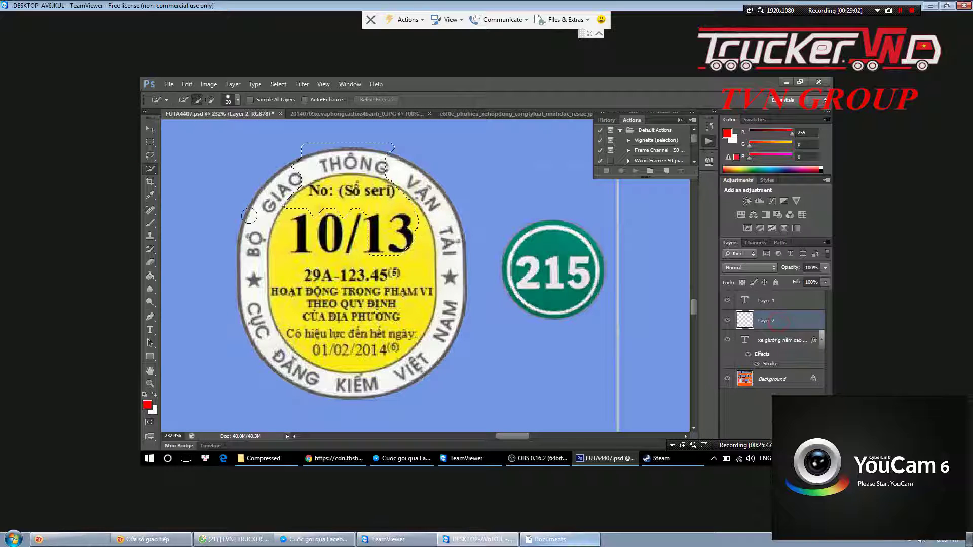
{"action": "left_click_drag", "start_coordinate": [255, 182], "coordinate": [233, 205]}
Fill the stamp's shape white in the Alpha 1 channel, then return to RGB
{"action": "left_click", "coordinate": [755, 243]}
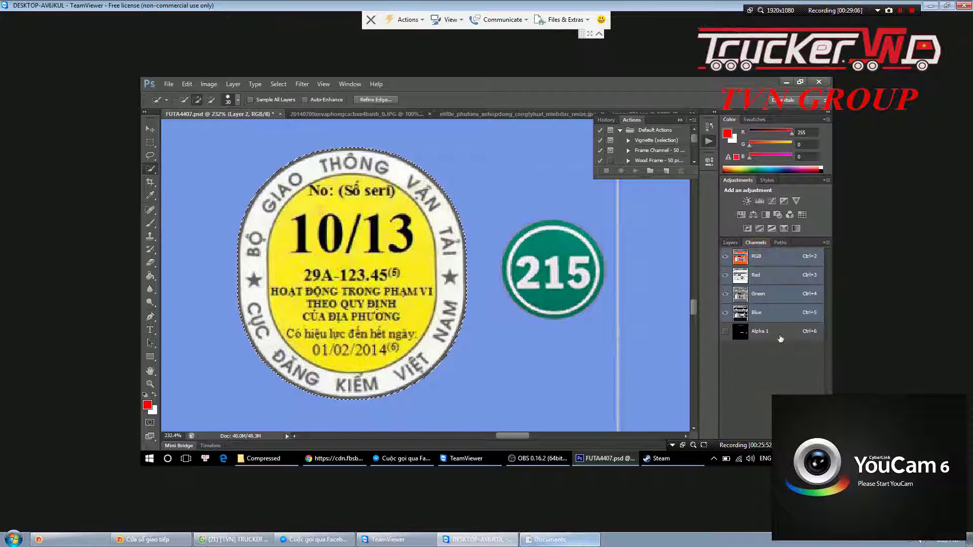
{"action": "left_click", "coordinate": [760, 331]}
{"action": "key", "text": "g"}
{"action": "left_click", "coordinate": [383, 269]}
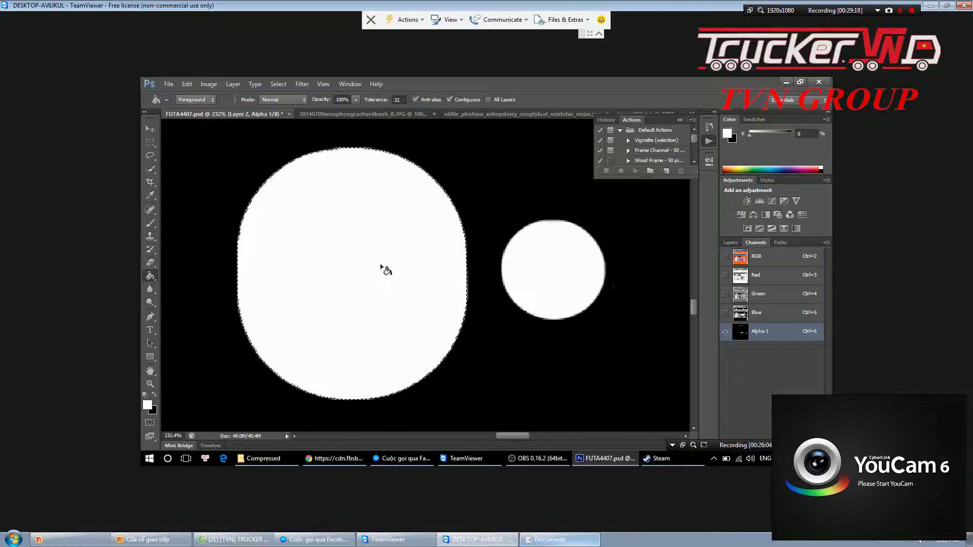
{"action": "scroll", "coordinate": [386, 266], "scroll_direction": "down", "scroll_amount": 2, "text": "alt"}
{"action": "scroll", "coordinate": [391, 259], "scroll_direction": "down", "scroll_amount": 2, "text": "alt"}
{"action": "scroll", "coordinate": [392, 257], "scroll_direction": "down", "scroll_amount": 2, "text": "alt"}
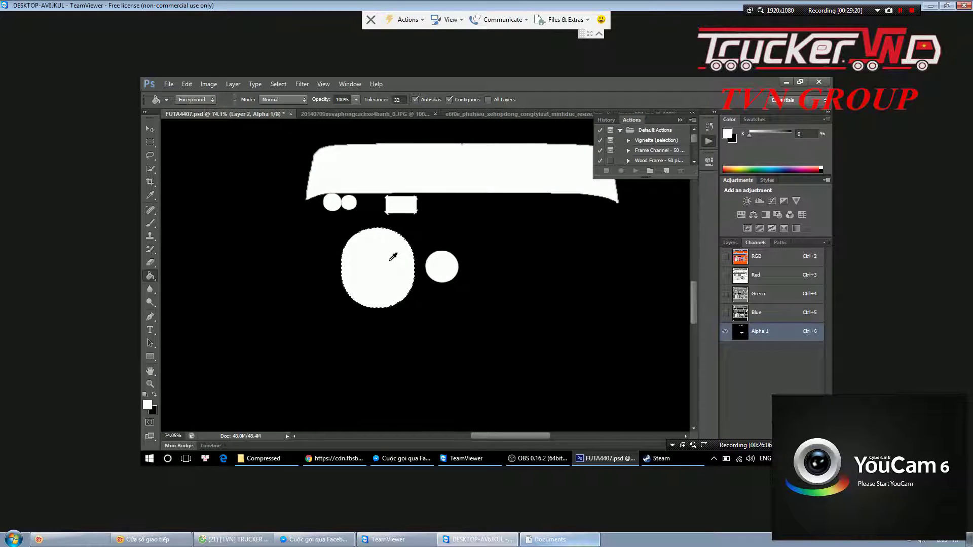
{"action": "scroll", "coordinate": [393, 257], "scroll_direction": "down", "scroll_amount": 2, "text": "alt"}
{"action": "scroll", "coordinate": [391, 256], "scroll_direction": "down", "scroll_amount": 2, "text": "alt"}
{"action": "left_click", "coordinate": [755, 260]}
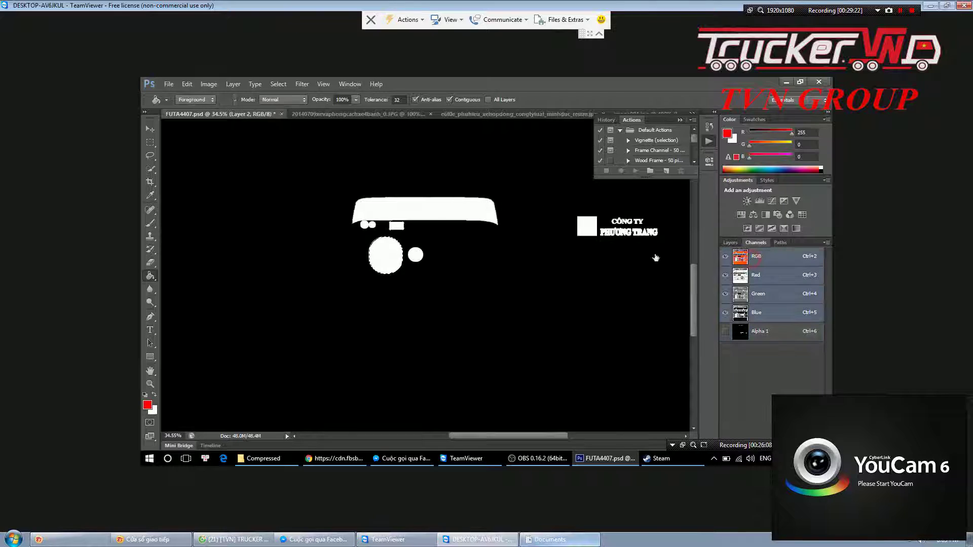
Trace a slanted four-sided pen path on the orange side below the windows and convert it to a selection
{"action": "scroll", "coordinate": [405, 261], "scroll_direction": "up", "scroll_amount": 1}
{"action": "scroll", "coordinate": [405, 261], "scroll_direction": "up", "scroll_amount": 2}
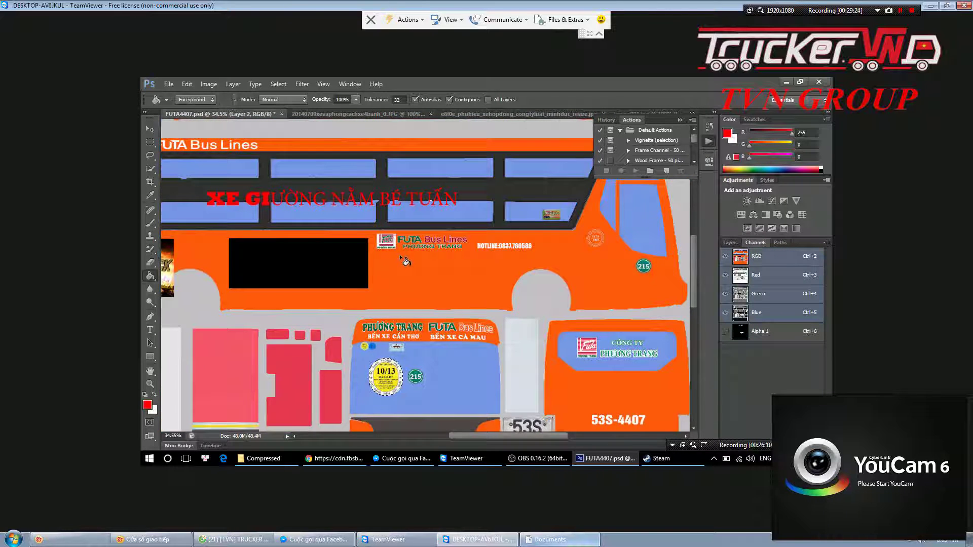
{"action": "scroll", "coordinate": [405, 259], "scroll_direction": "up", "scroll_amount": 1}
{"action": "scroll", "coordinate": [406, 260], "scroll_direction": "up", "scroll_amount": 2}
{"action": "scroll", "coordinate": [405, 260], "scroll_direction": "up", "scroll_amount": 1}
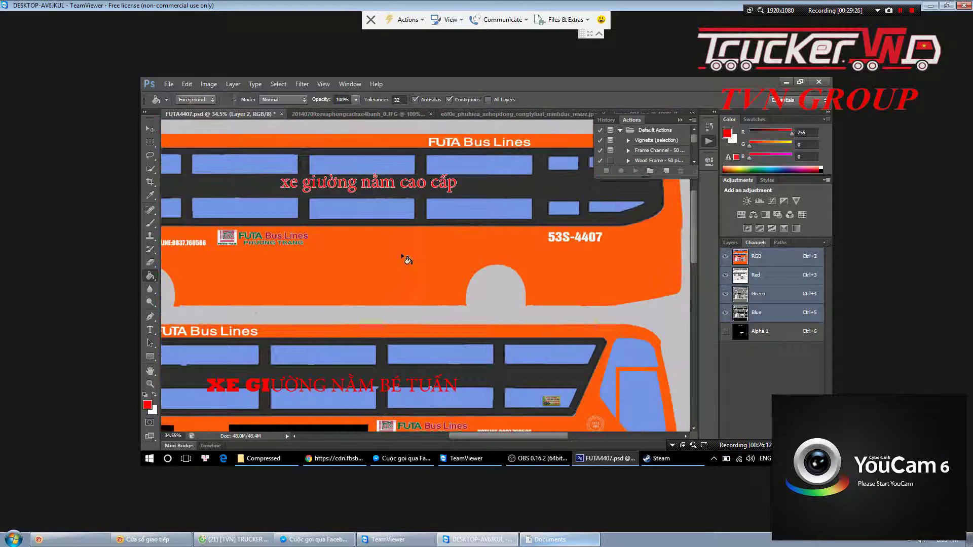
{"action": "key", "text": "p"}
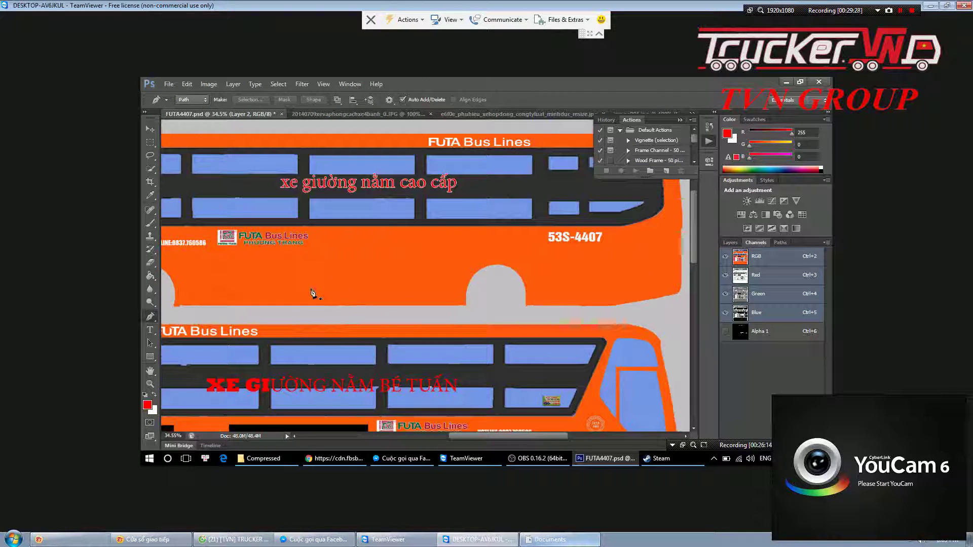
{"action": "key", "text": "Escape"}
{"action": "scroll", "coordinate": [391, 252], "scroll_direction": "up", "scroll_amount": 1}
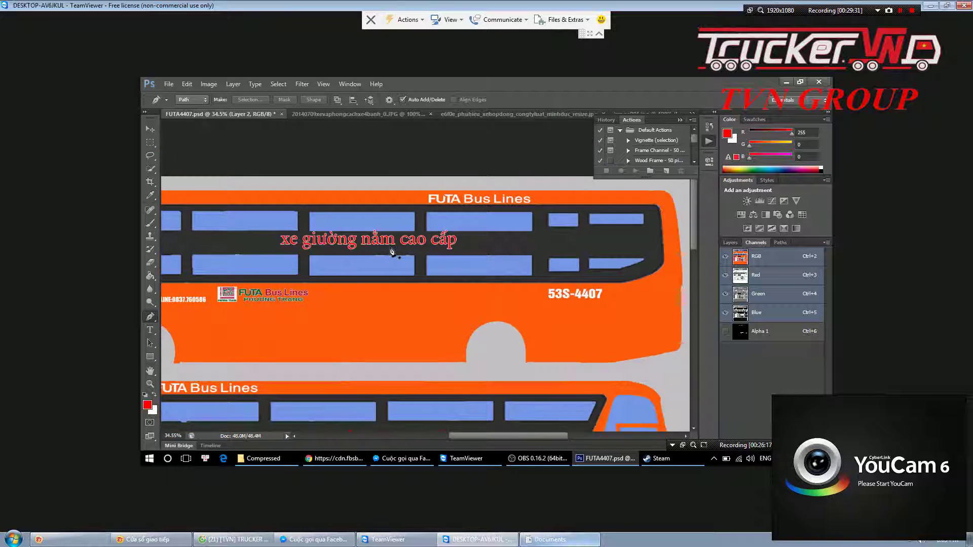
{"action": "scroll", "coordinate": [456, 294], "scroll_direction": "down", "scroll_amount": 1}
{"action": "scroll", "coordinate": [447, 316], "scroll_direction": "up", "scroll_amount": 3}
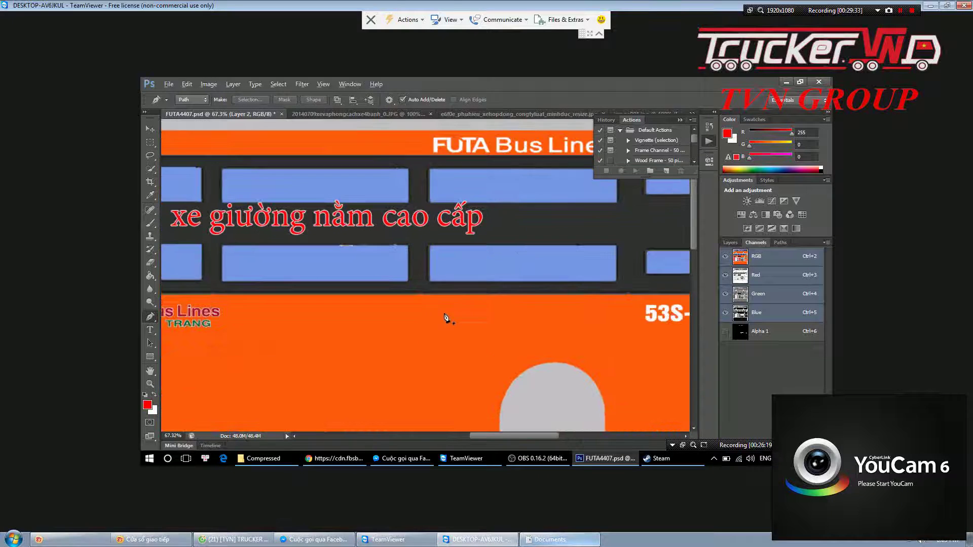
{"action": "scroll", "coordinate": [448, 304], "scroll_direction": "down", "scroll_amount": 1}
{"action": "scroll", "coordinate": [395, 292], "scroll_direction": "down", "scroll_amount": 1}
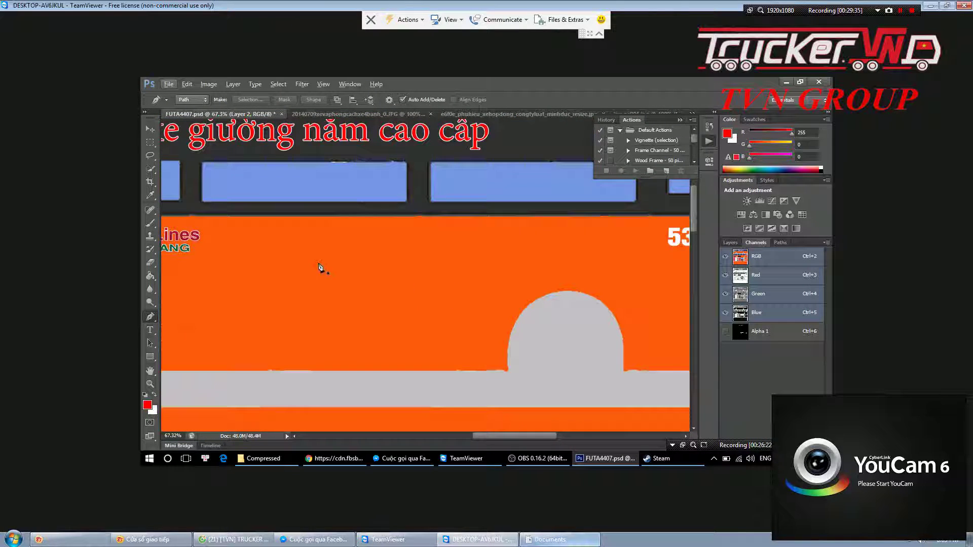
{"action": "left_click", "coordinate": [221, 246]}
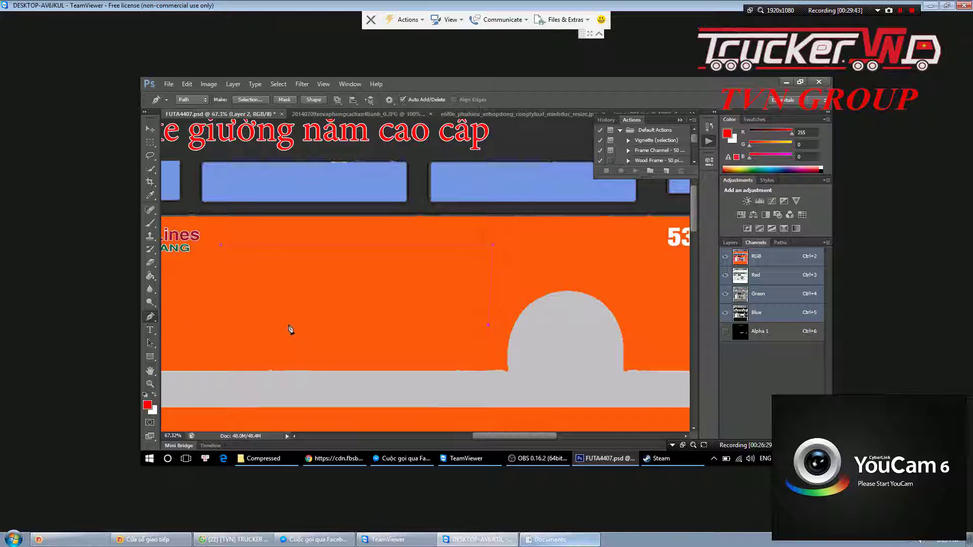
{"action": "left_click", "coordinate": [187, 314]}
{"action": "key", "text": "ctrl+Return"}
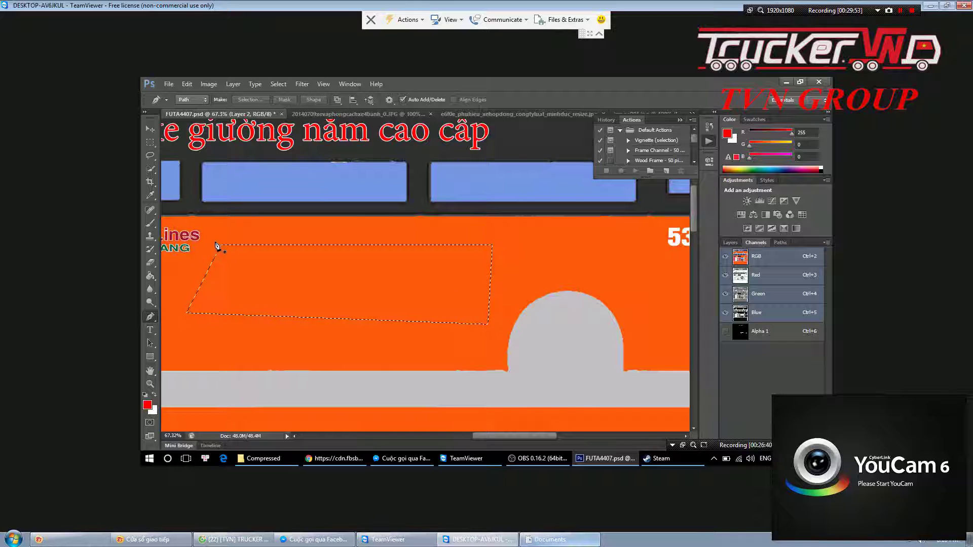
Fill the slanted selection solid red, check the Alpha 1 channel, then deselect
{"action": "key", "text": "g"}
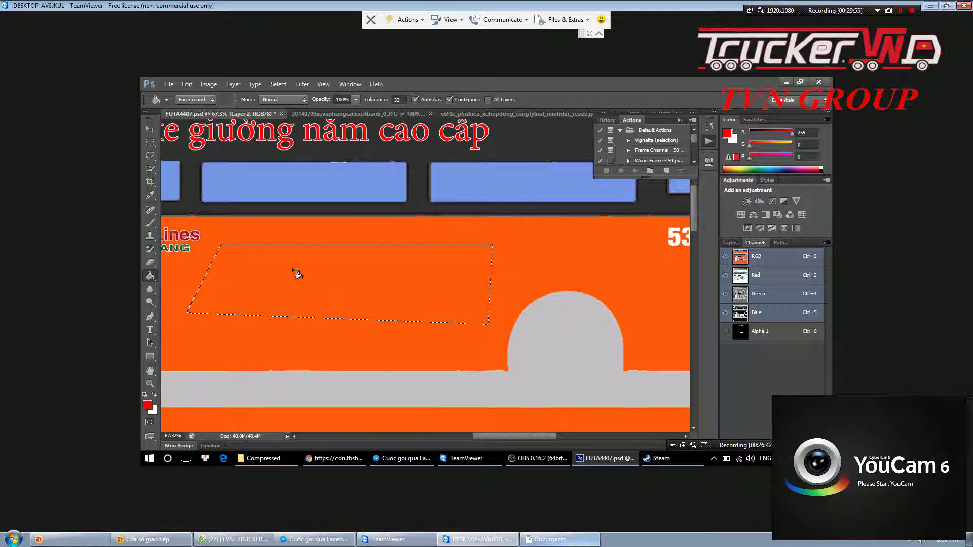
{"action": "left_click", "coordinate": [292, 269]}
{"action": "scroll", "coordinate": [409, 228], "scroll_direction": "down", "scroll_amount": 1}
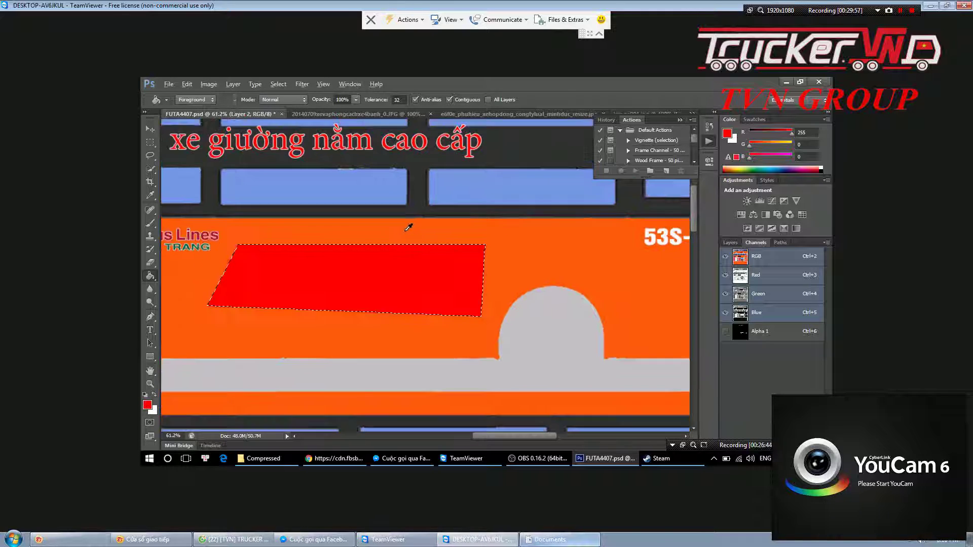
{"action": "scroll", "coordinate": [409, 228], "scroll_direction": "down", "scroll_amount": 2}
{"action": "scroll", "coordinate": [400, 236], "scroll_direction": "down", "scroll_amount": 2}
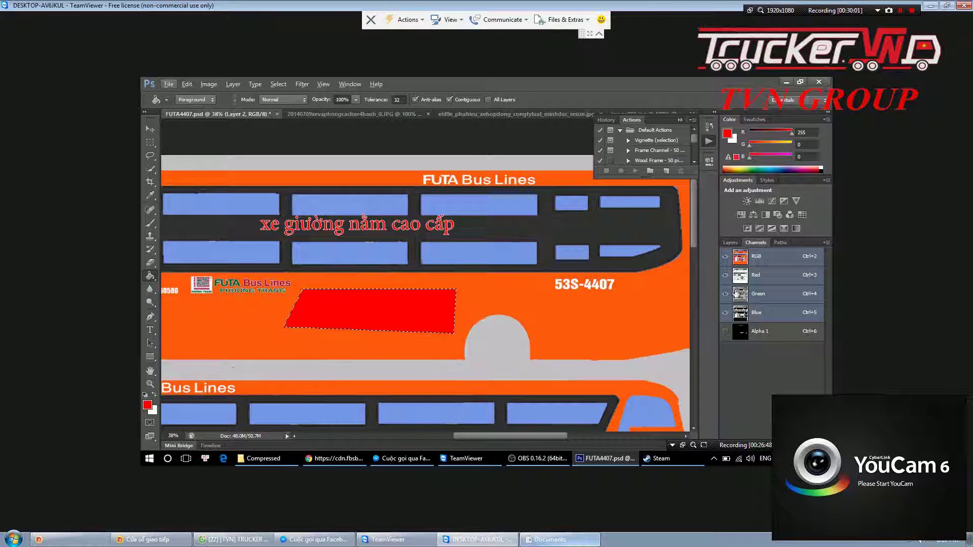
{"action": "left_click", "coordinate": [759, 331]}
{"action": "left_click", "coordinate": [759, 256]}
{"action": "key", "text": "ctrl+d"}
{"action": "key", "text": "m"}
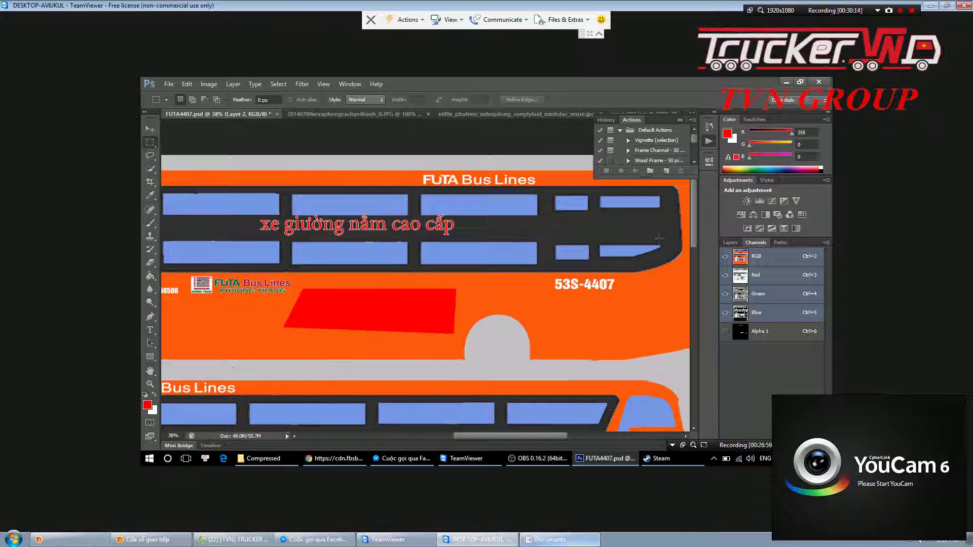
{"action": "scroll", "coordinate": [514, 295], "scroll_direction": "down", "scroll_amount": 3}
{"action": "right_click", "coordinate": [150, 142]}
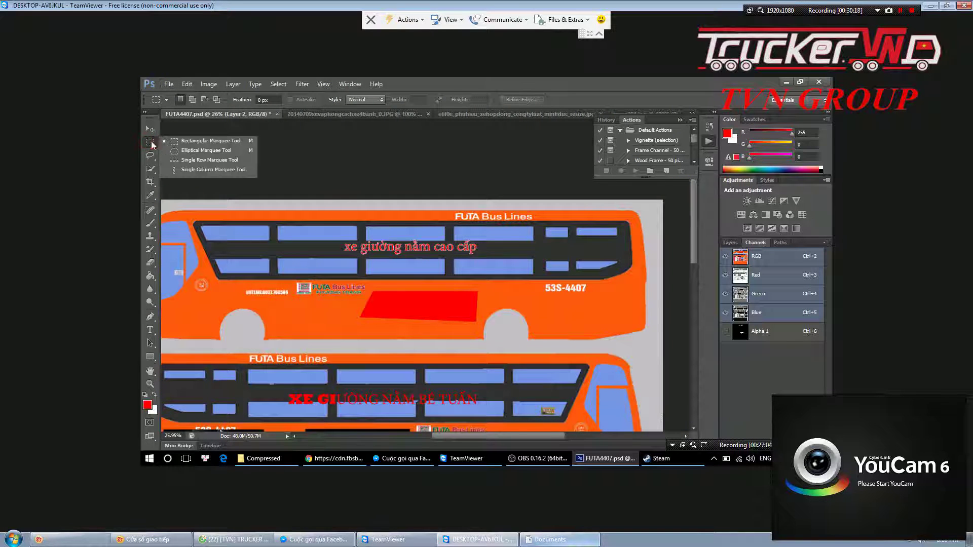
{"action": "left_click", "coordinate": [183, 151]}
{"action": "left_click_drag", "start_coordinate": [376, 287], "coordinate": [432, 330]}
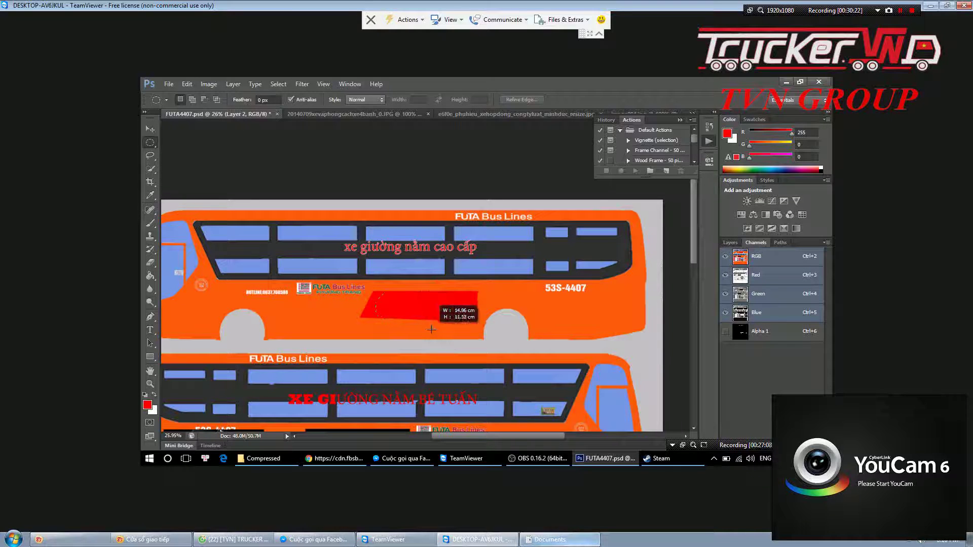
{"action": "left_click_drag", "start_coordinate": [431, 329], "coordinate": [432, 330]}
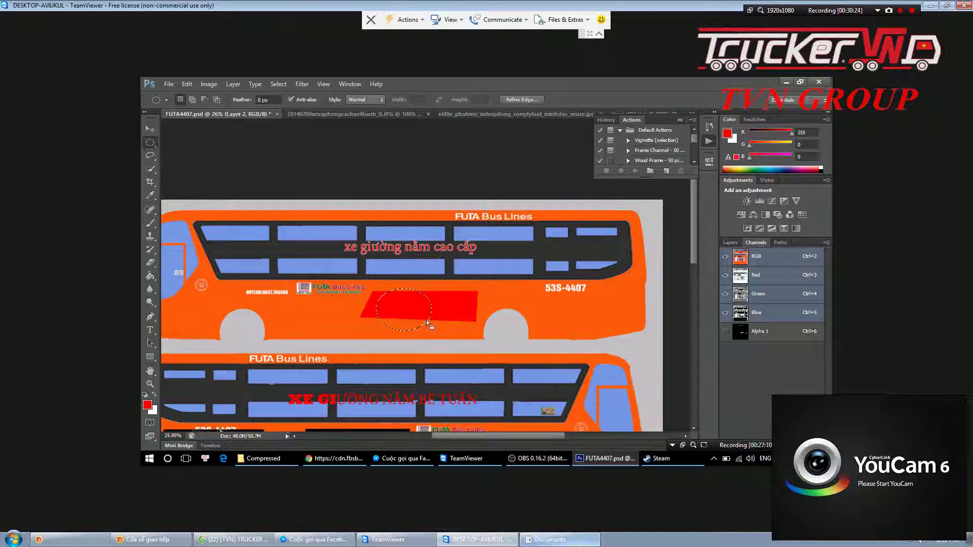
{"action": "left_click", "coordinate": [417, 311]}
{"action": "scroll", "coordinate": [417, 299], "scroll_direction": "up", "scroll_amount": 5}
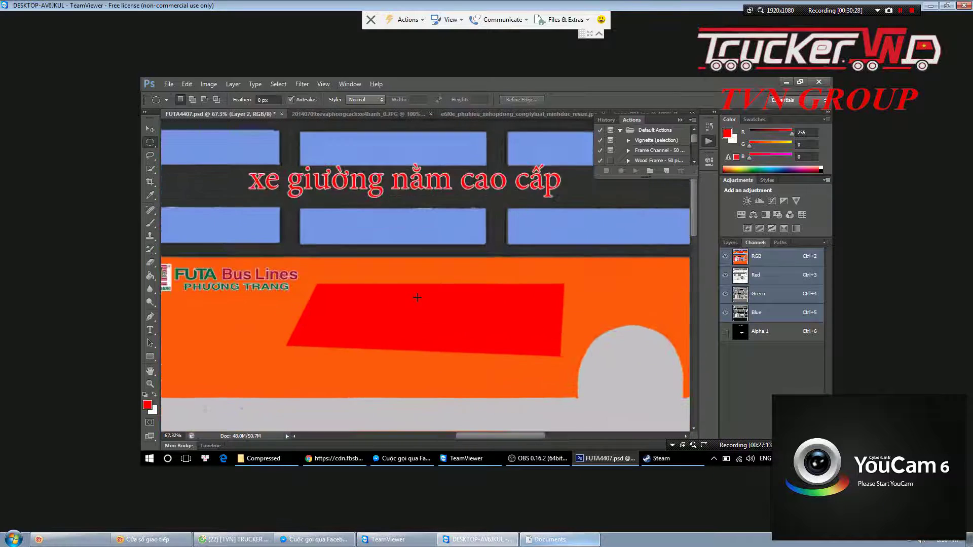
{"action": "key", "text": "p"}
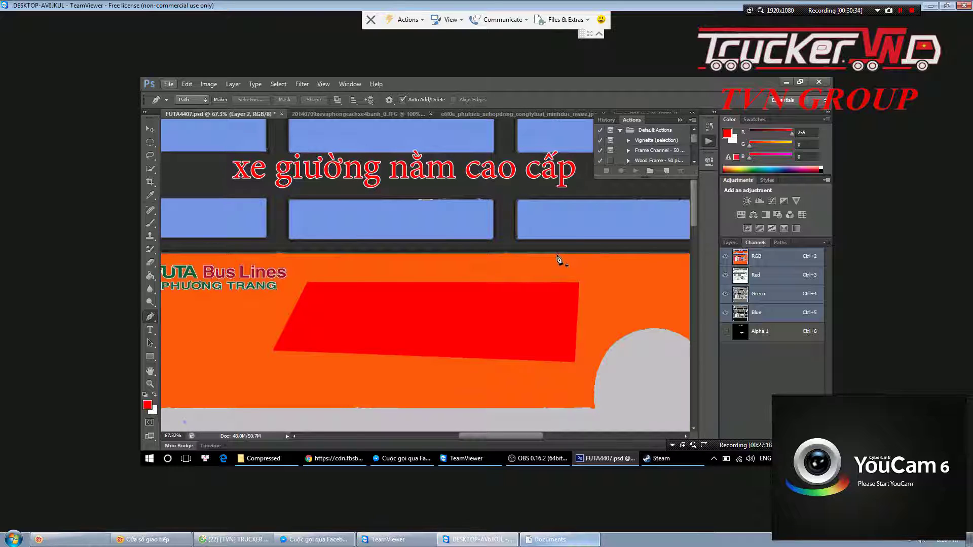
Draw a trial pen path over the red patch and delete it
{"action": "left_click", "coordinate": [557, 256]}
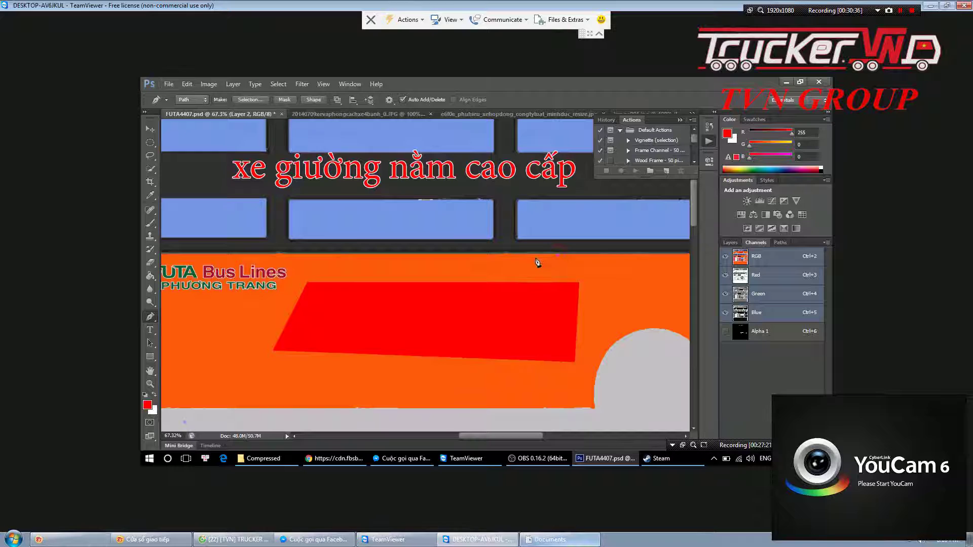
{"action": "left_click", "coordinate": [515, 264]}
{"action": "left_click", "coordinate": [490, 277]}
{"action": "left_click", "coordinate": [472, 365]}
{"action": "right_click", "coordinate": [502, 389]}
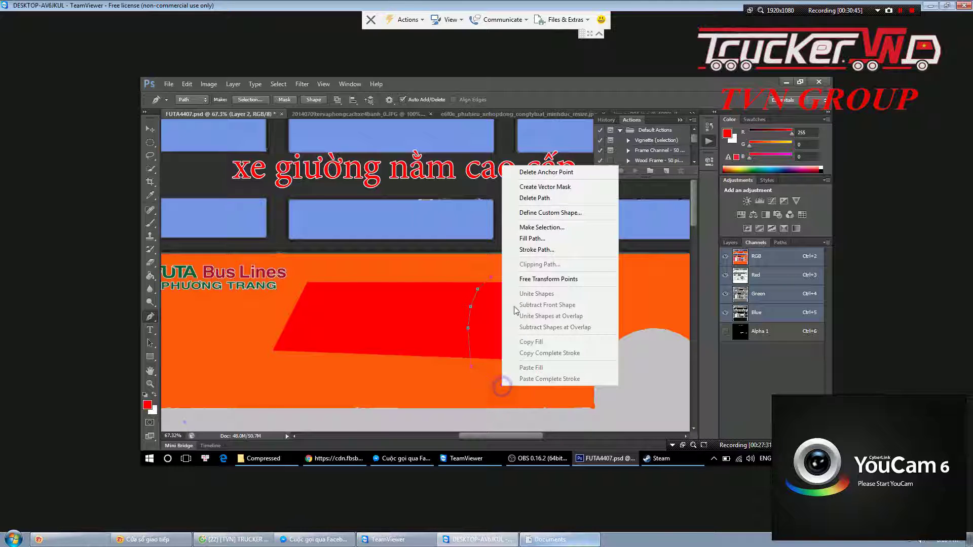
{"action": "left_click", "coordinate": [541, 200]}
Trace a closed, curved-edged pen path over the red patch on the bus side
{"action": "left_click", "coordinate": [557, 269]}
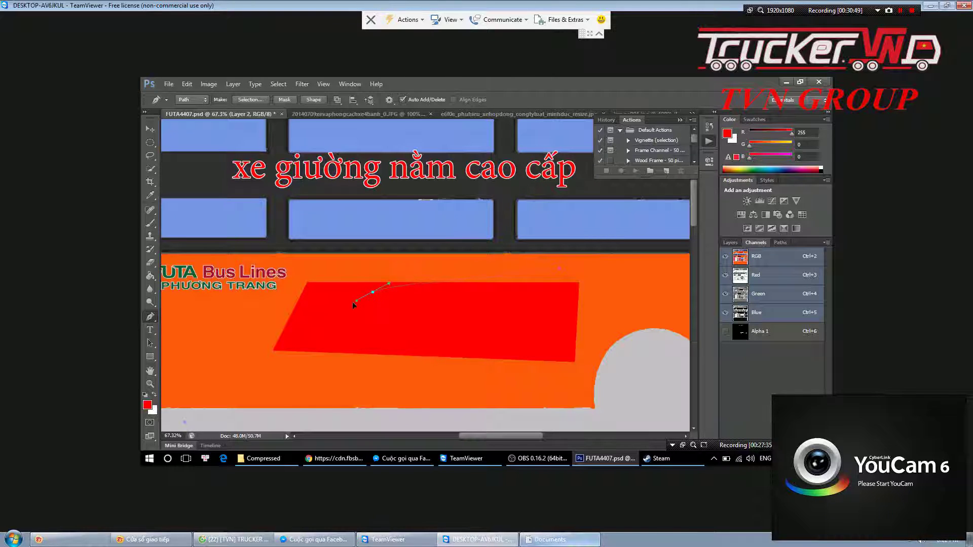
{"action": "key", "text": "ctrl+z"}
{"action": "left_click", "coordinate": [347, 331]}
{"action": "left_click_drag", "start_coordinate": [327, 303], "coordinate": [335, 318]}
{"action": "left_click", "coordinate": [364, 339]}
{"action": "left_click_drag", "start_coordinate": [557, 354], "coordinate": [586, 343]}
{"action": "left_click", "coordinate": [618, 312]}
{"action": "left_click", "coordinate": [560, 270]}
Turn the path into a selection, fill it white, and deselect
{"action": "key", "text": "x"}
{"action": "key", "text": "ctrl+Return"}
{"action": "key", "text": "g"}
{"action": "left_click", "coordinate": [496, 324]}
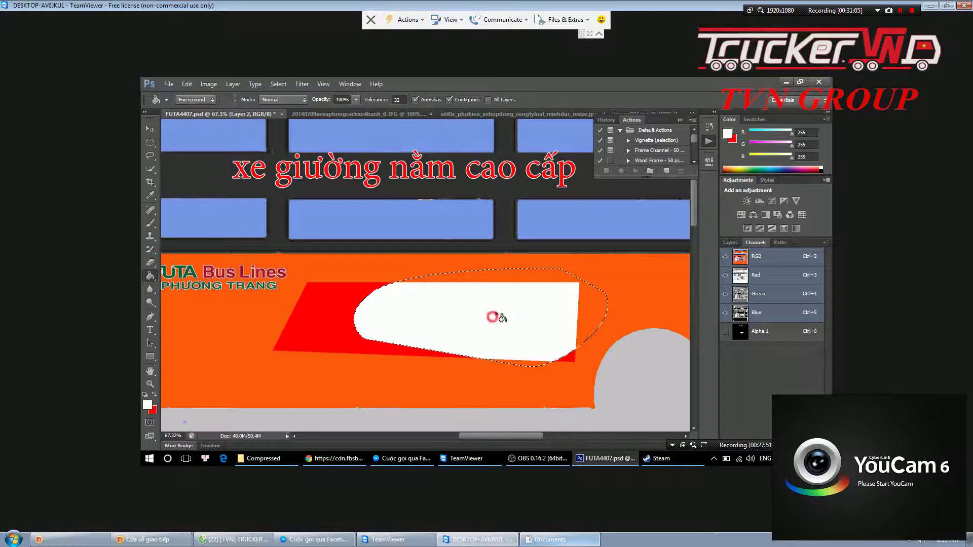
{"action": "left_click", "coordinate": [539, 276]}
{"action": "key", "text": "m"}
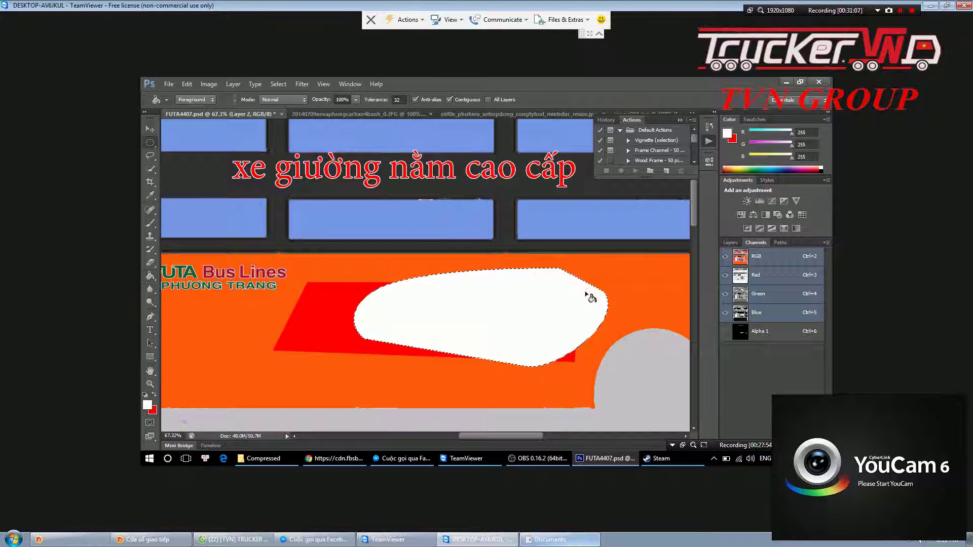
{"action": "key", "text": "ctrl+d"}
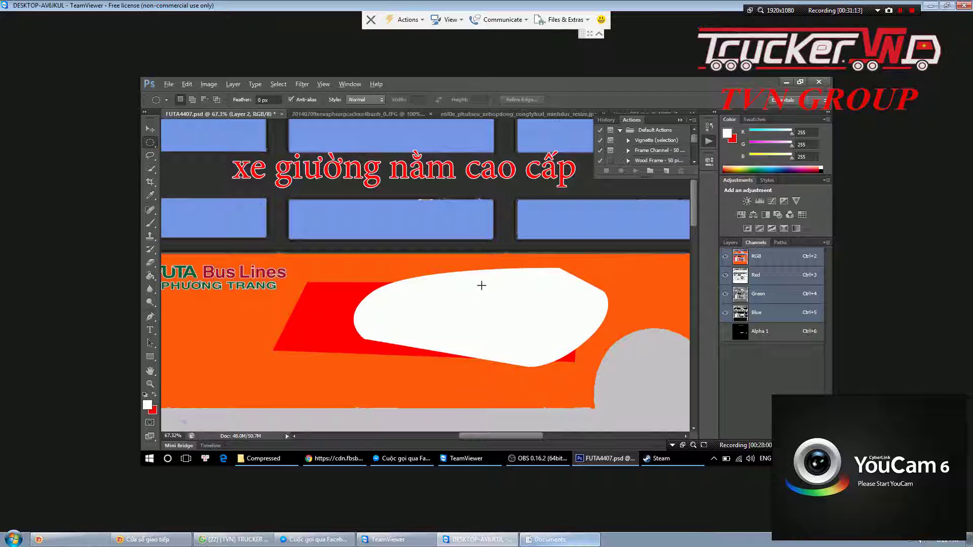
{"action": "scroll", "coordinate": [481, 286], "scroll_direction": "down", "scroll_amount": 5}
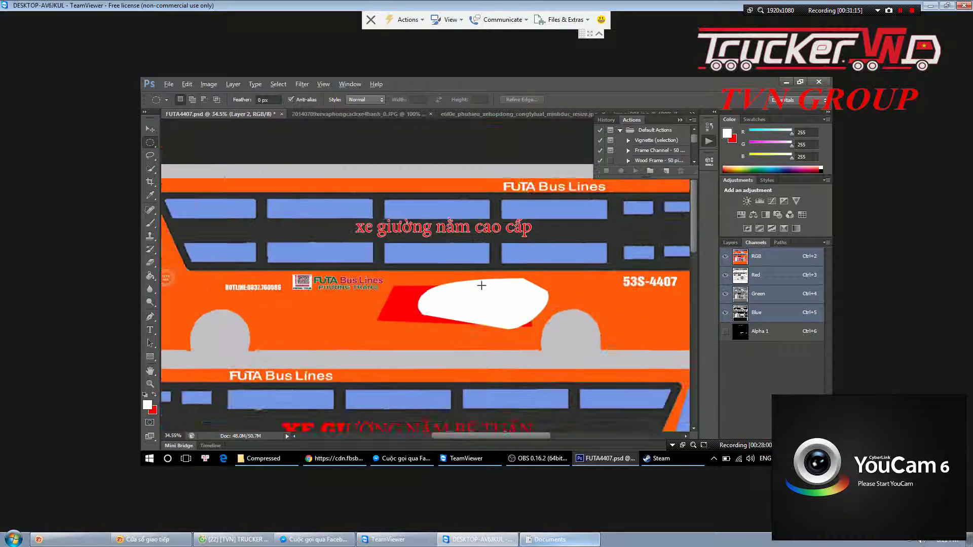
Start a pen path at the grey/orange corner and anchor it along the upper orange edge
{"action": "scroll", "coordinate": [482, 286], "scroll_direction": "down", "scroll_amount": 2}
{"action": "scroll", "coordinate": [509, 371], "scroll_direction": "down", "scroll_amount": 1}
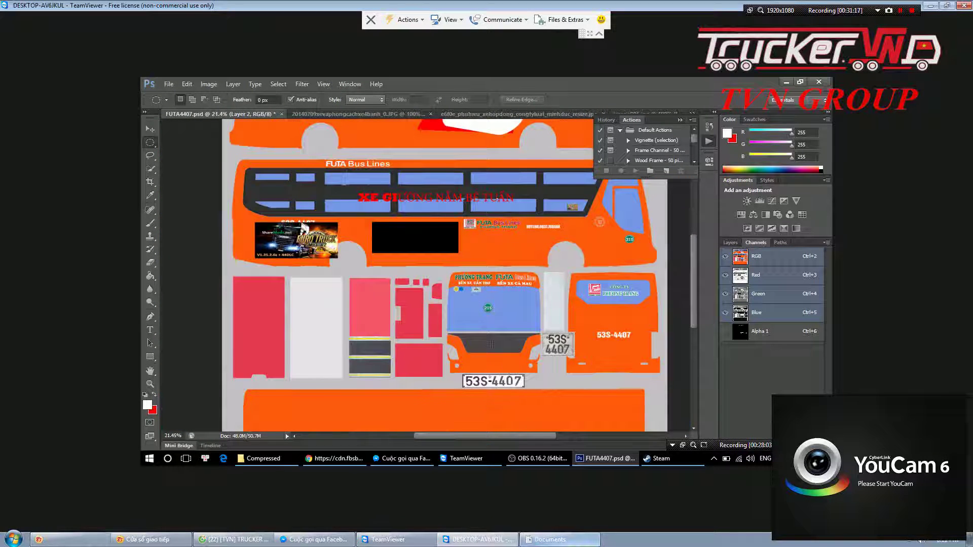
{"action": "scroll", "coordinate": [487, 341], "scroll_direction": "up", "scroll_amount": 1}
{"action": "scroll", "coordinate": [473, 332], "scroll_direction": "up", "scroll_amount": 1}
{"action": "scroll", "coordinate": [459, 322], "scroll_direction": "up", "scroll_amount": 1}
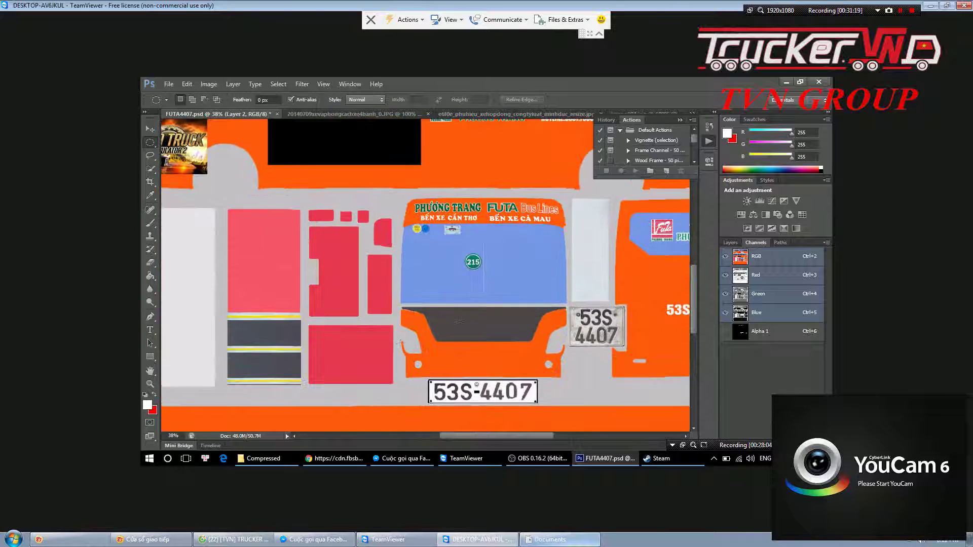
{"action": "left_click", "coordinate": [498, 303]}
{"action": "scroll", "coordinate": [505, 332], "scroll_direction": "up", "scroll_amount": 1}
{"action": "scroll", "coordinate": [487, 333], "scroll_direction": "up", "scroll_amount": 1}
{"action": "scroll", "coordinate": [461, 334], "scroll_direction": "up", "scroll_amount": 1}
{"action": "scroll", "coordinate": [429, 336], "scroll_direction": "up", "scroll_amount": 3}
{"action": "scroll", "coordinate": [429, 336], "scroll_direction": "down", "scroll_amount": 1}
{"action": "scroll", "coordinate": [218, 337], "scroll_direction": "up", "scroll_amount": 2}
{"action": "scroll", "coordinate": [321, 314], "scroll_direction": "up", "scroll_amount": 2}
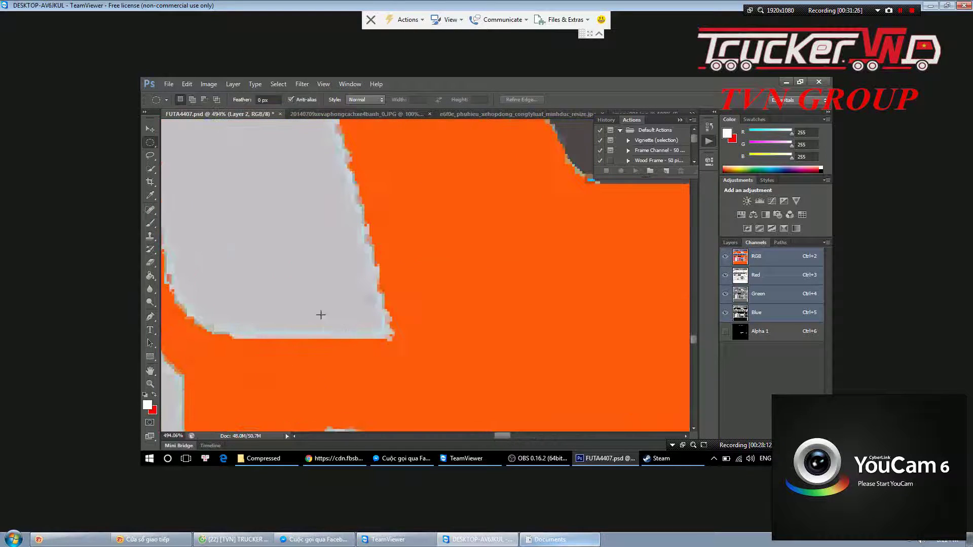
{"action": "key", "text": "p"}
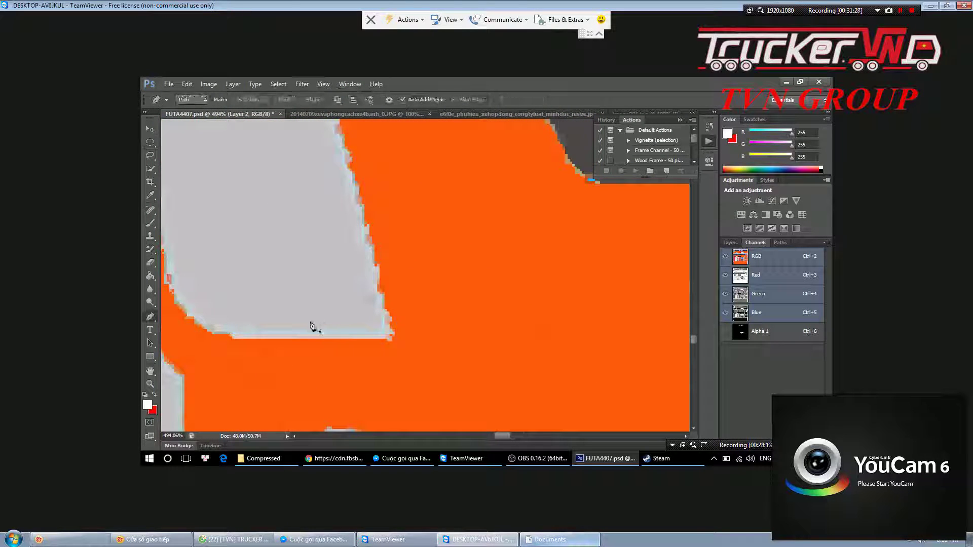
{"action": "scroll", "coordinate": [329, 332], "scroll_direction": "down", "scroll_amount": 2}
{"action": "left_click", "coordinate": [364, 334]}
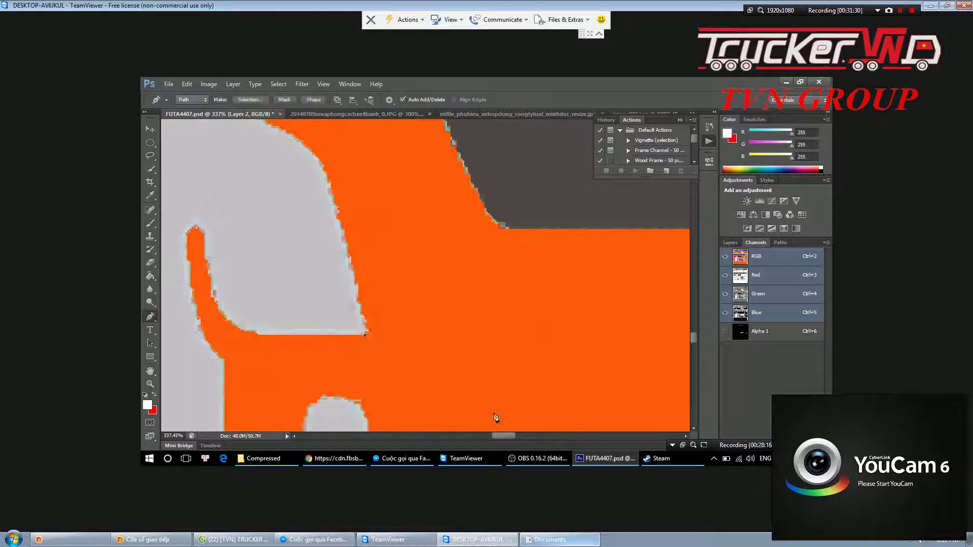
{"action": "left_click_drag", "start_coordinate": [499, 437], "coordinate": [544, 435]}
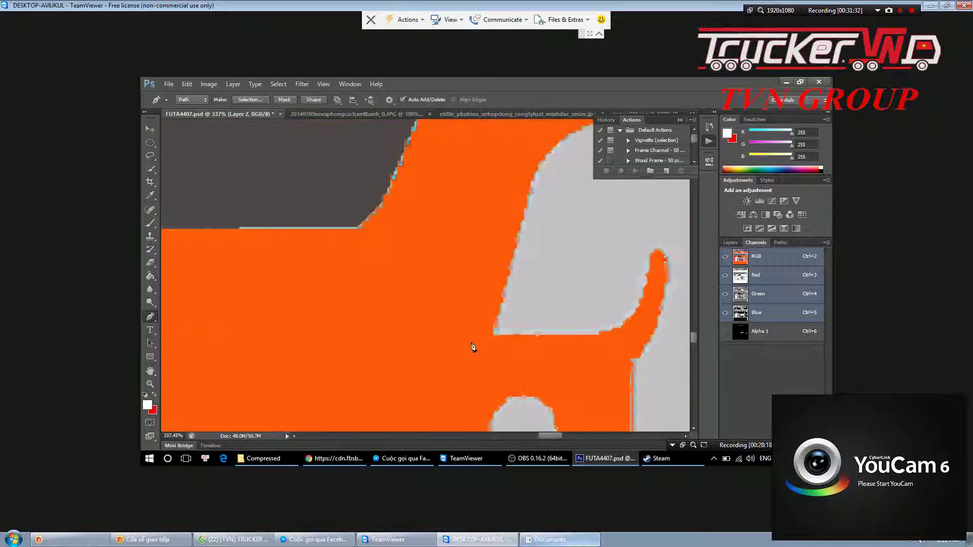
{"action": "scroll", "coordinate": [477, 324], "scroll_direction": "down", "scroll_amount": 1}
{"action": "scroll", "coordinate": [487, 299], "scroll_direction": "down", "scroll_amount": 1}
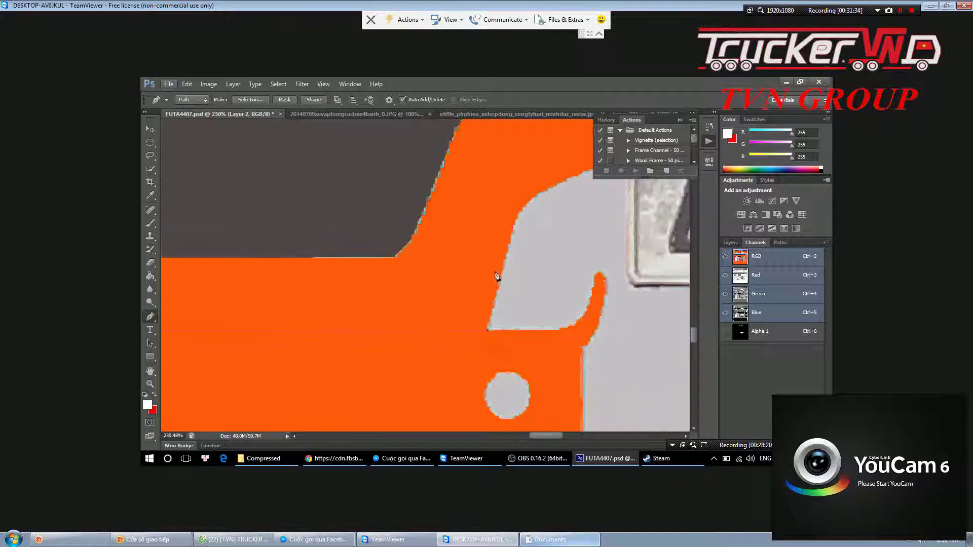
{"action": "scroll", "coordinate": [499, 268], "scroll_direction": "down", "scroll_amount": 1}
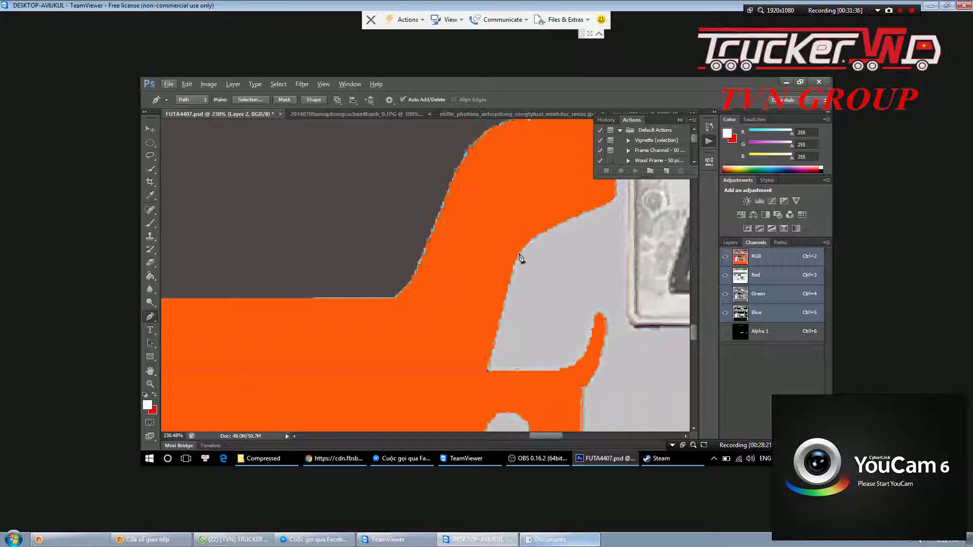
{"action": "left_click", "coordinate": [518, 257]}
{"action": "left_click", "coordinate": [529, 236]}
{"action": "left_click", "coordinate": [590, 217]}
{"action": "left_click", "coordinate": [622, 199]}
Extend the path with more anchors and curved points around the bumper's lower edge
{"action": "scroll", "coordinate": [614, 231], "scroll_direction": "down", "scroll_amount": 1}
{"action": "scroll", "coordinate": [610, 236], "scroll_direction": "down", "scroll_amount": 2}
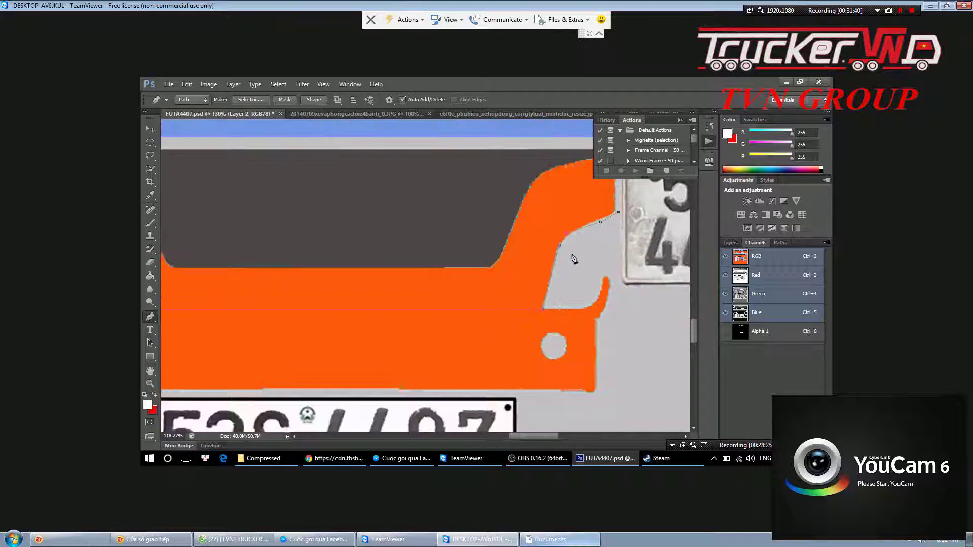
{"action": "scroll", "coordinate": [608, 234], "scroll_direction": "down", "scroll_amount": 1}
{"action": "scroll", "coordinate": [606, 223], "scroll_direction": "down", "scroll_amount": 1}
{"action": "scroll", "coordinate": [607, 203], "scroll_direction": "down", "scroll_amount": 1}
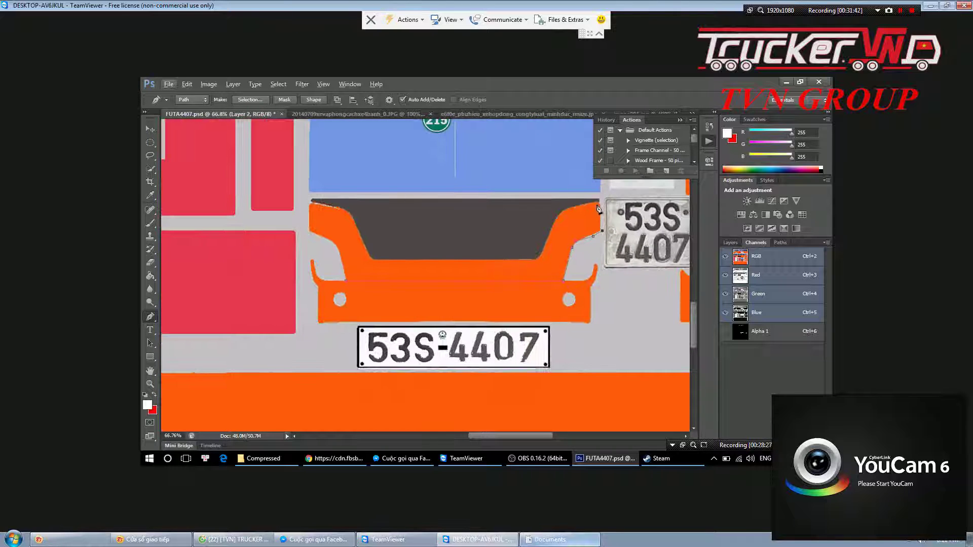
{"action": "left_click", "coordinate": [557, 222]}
{"action": "left_click", "coordinate": [376, 262]}
{"action": "scroll", "coordinate": [306, 215], "scroll_direction": "up", "scroll_amount": 4}
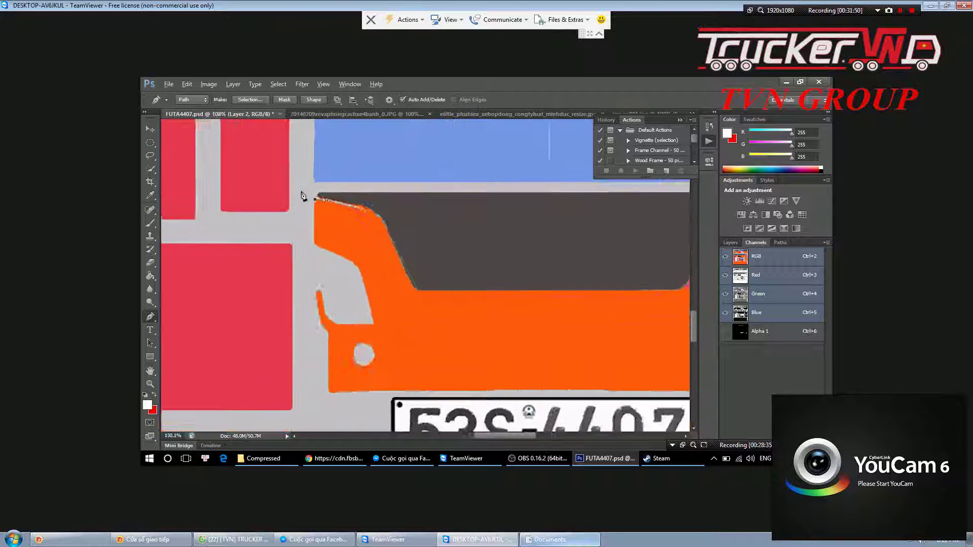
{"action": "scroll", "coordinate": [302, 195], "scroll_direction": "up", "scroll_amount": 4}
{"action": "scroll", "coordinate": [326, 213], "scroll_direction": "up", "scroll_amount": 4}
{"action": "scroll", "coordinate": [284, 228], "scroll_direction": "up", "scroll_amount": 2}
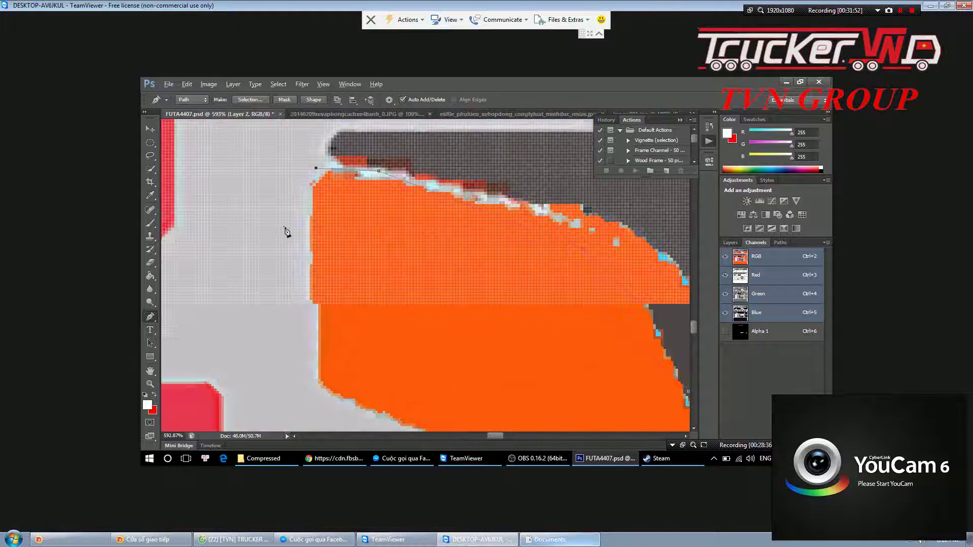
{"action": "scroll", "coordinate": [286, 230], "scroll_direction": "up", "scroll_amount": 2}
{"action": "scroll", "coordinate": [289, 233], "scroll_direction": "up", "scroll_amount": 2}
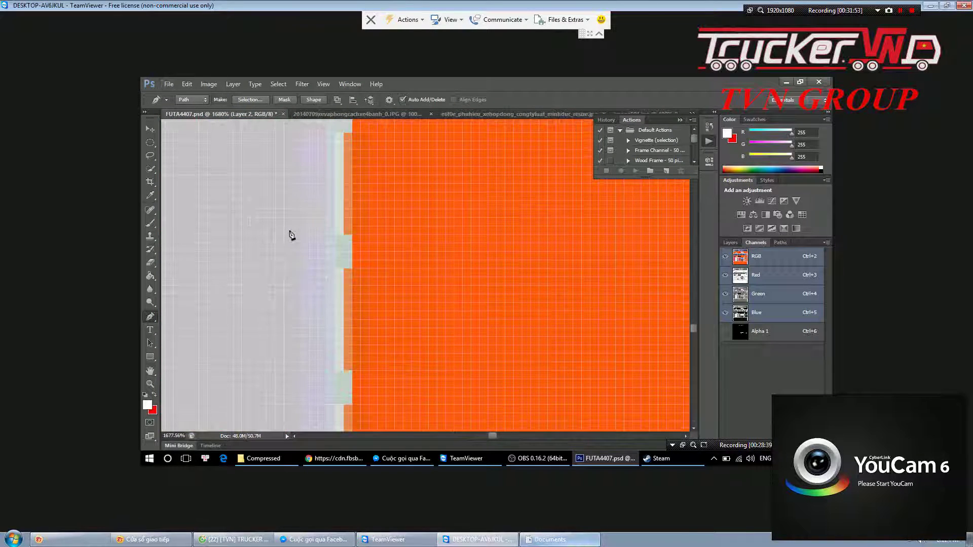
{"action": "scroll", "coordinate": [291, 235], "scroll_direction": "down", "scroll_amount": 2}
{"action": "scroll", "coordinate": [290, 235], "scroll_direction": "down", "scroll_amount": 1}
{"action": "scroll", "coordinate": [290, 235], "scroll_direction": "down", "scroll_amount": 3}
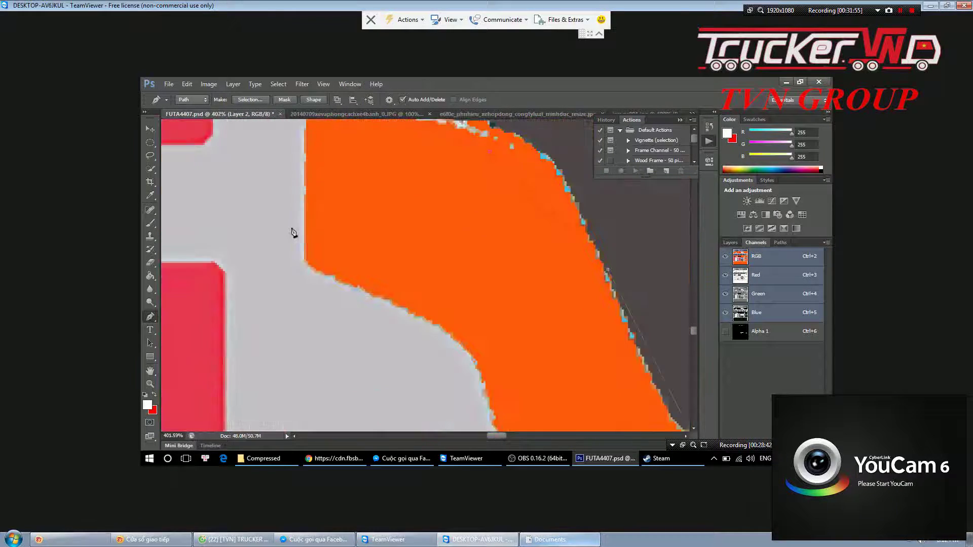
{"action": "scroll", "coordinate": [315, 255], "scroll_direction": "up", "scroll_amount": 2}
{"action": "scroll", "coordinate": [303, 252], "scroll_direction": "up", "scroll_amount": 1}
{"action": "scroll", "coordinate": [303, 252], "scroll_direction": "up", "scroll_amount": 1}
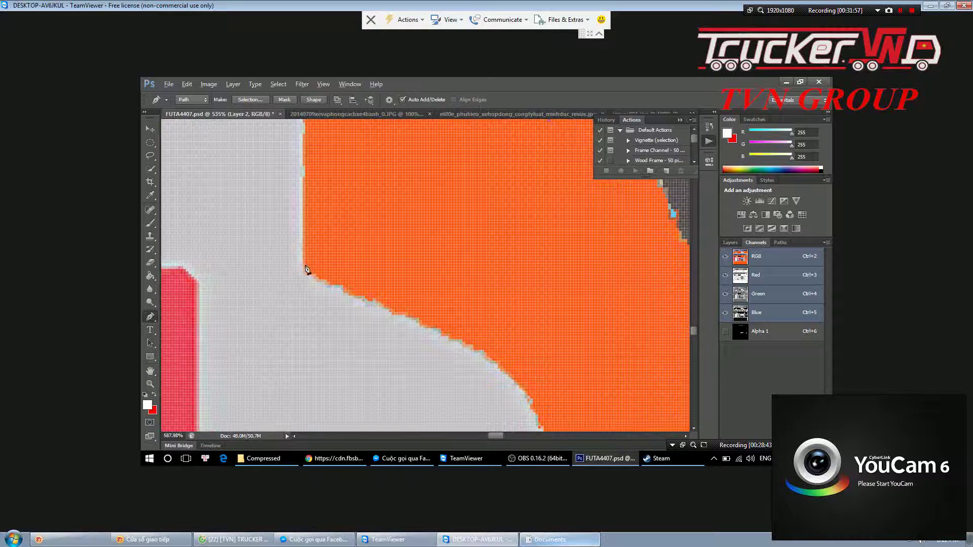
{"action": "scroll", "coordinate": [306, 267], "scroll_direction": "up", "scroll_amount": 1}
{"action": "scroll", "coordinate": [315, 278], "scroll_direction": "up", "scroll_amount": 1}
{"action": "scroll", "coordinate": [304, 276], "scroll_direction": "up", "scroll_amount": 1}
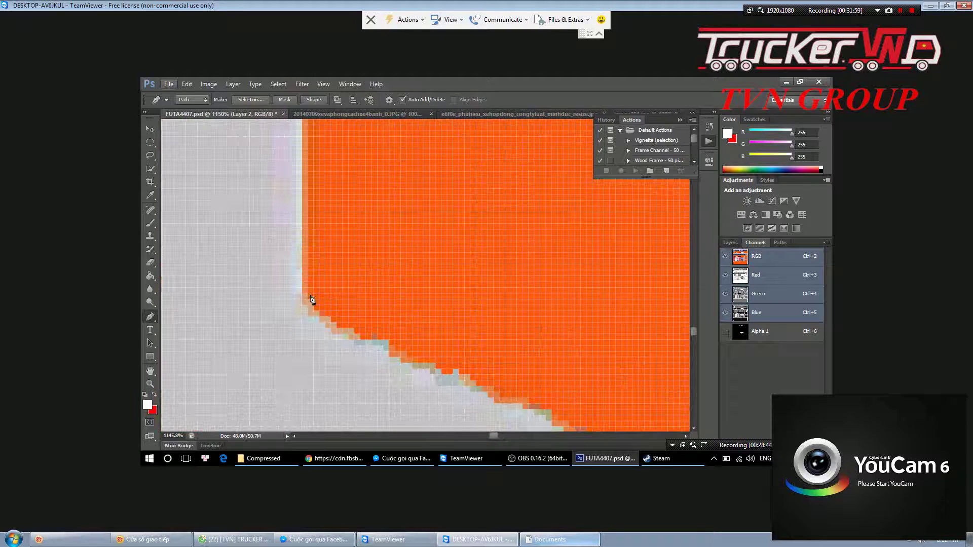
{"action": "left_click_drag", "start_coordinate": [311, 298], "coordinate": [340, 330]}
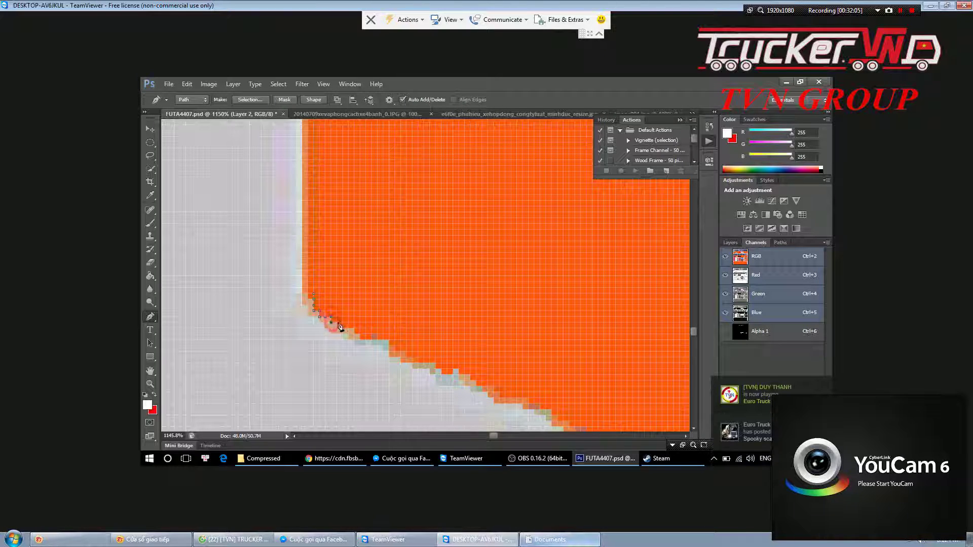
{"action": "left_click_drag", "start_coordinate": [341, 331], "coordinate": [378, 339]}
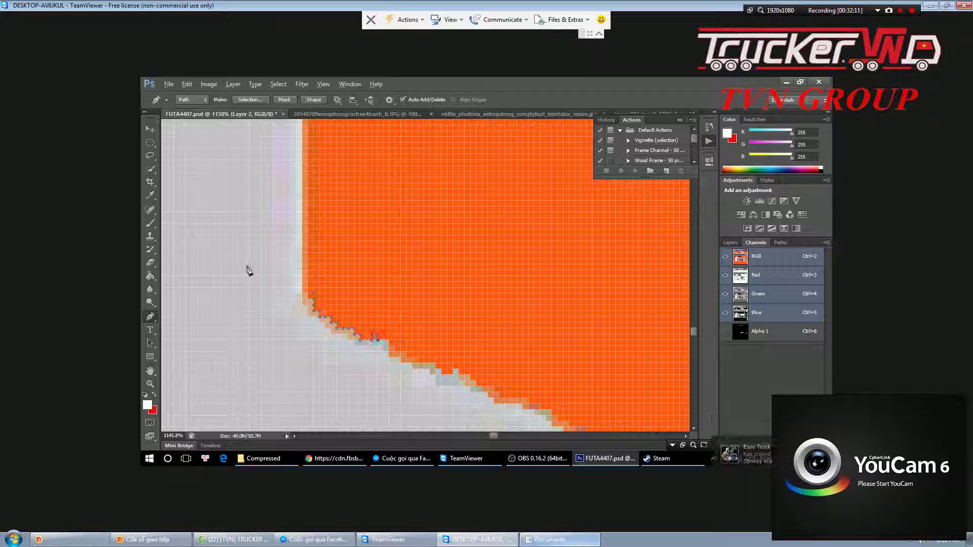
{"action": "scroll", "coordinate": [249, 271], "scroll_direction": "down", "scroll_amount": 1}
{"action": "scroll", "coordinate": [248, 270], "scroll_direction": "down", "scroll_amount": 2}
{"action": "scroll", "coordinate": [249, 271], "scroll_direction": "down", "scroll_amount": 5}
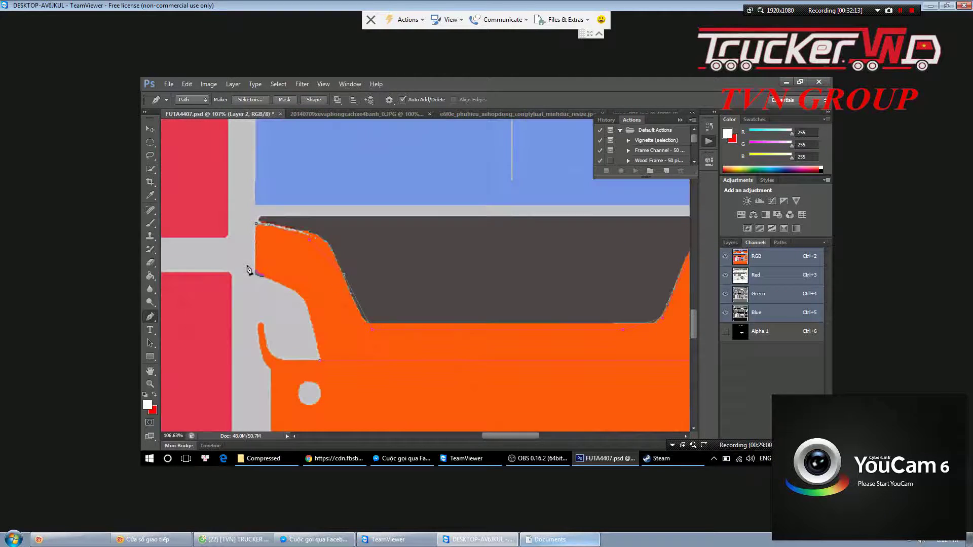
{"action": "scroll", "coordinate": [294, 315], "scroll_direction": "down", "scroll_amount": 3}
{"action": "left_click", "coordinate": [289, 289]}
{"action": "left_click", "coordinate": [293, 308]}
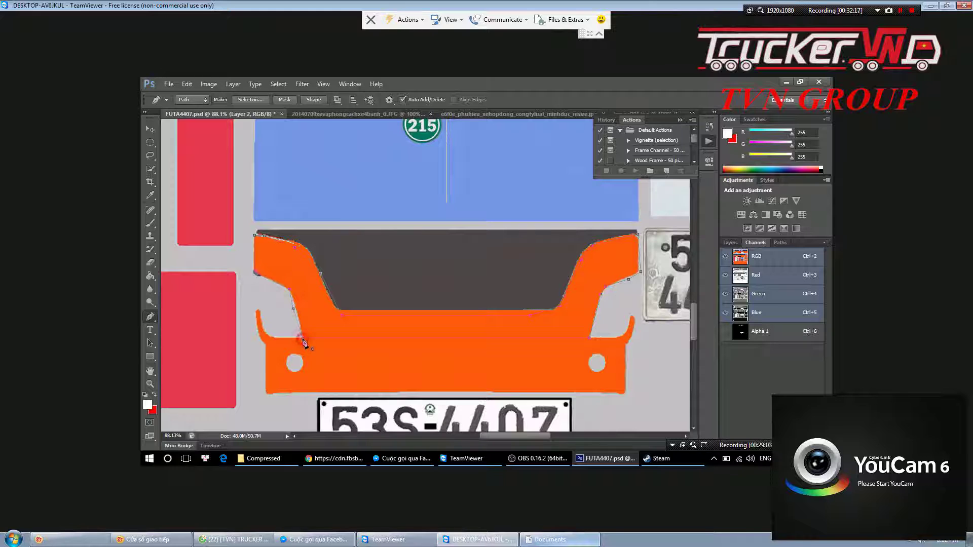
Close the bumper path, turn it into a selection and fill it white
{"action": "left_click", "coordinate": [303, 339]}
{"action": "key", "text": "ctrl+Return"}
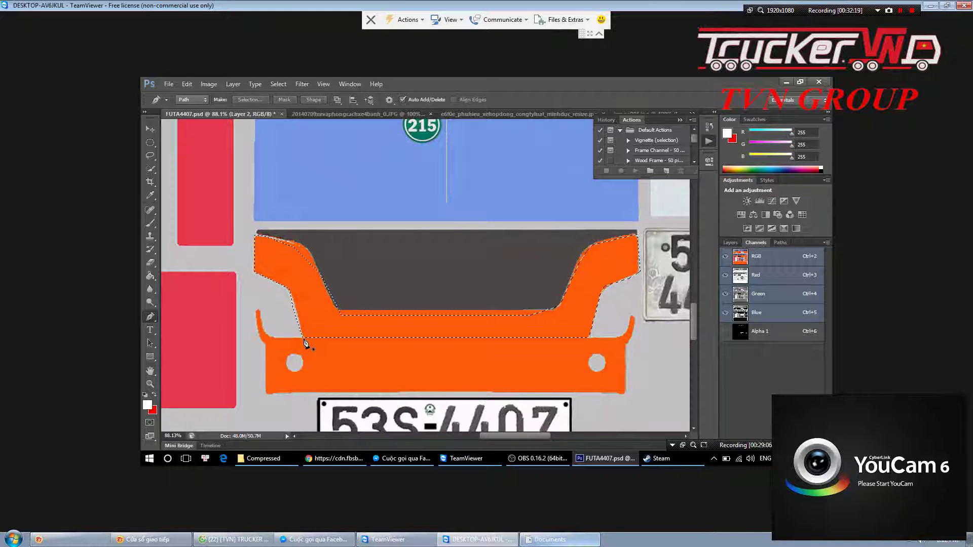
{"action": "key", "text": "g"}
{"action": "left_click", "coordinate": [343, 333]}
{"action": "scroll", "coordinate": [355, 322], "scroll_direction": "up", "scroll_amount": 2}
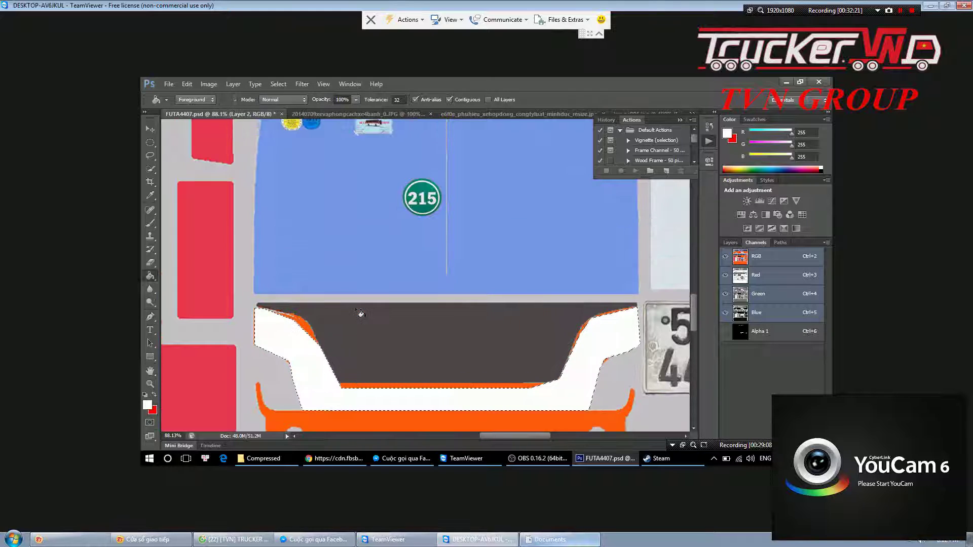
{"action": "scroll", "coordinate": [357, 324], "scroll_direction": "down", "scroll_amount": 1}
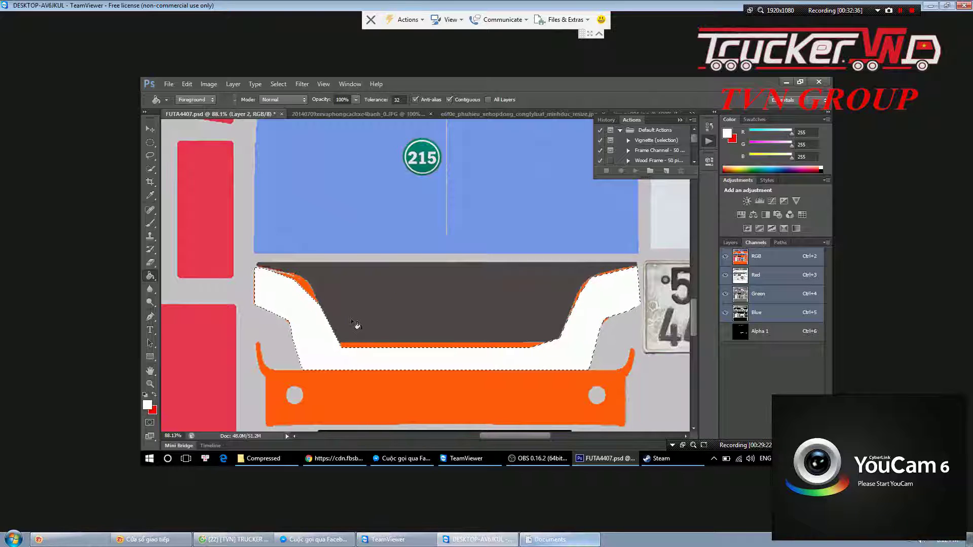
{"action": "scroll", "coordinate": [349, 313], "scroll_direction": "up", "scroll_amount": 3}
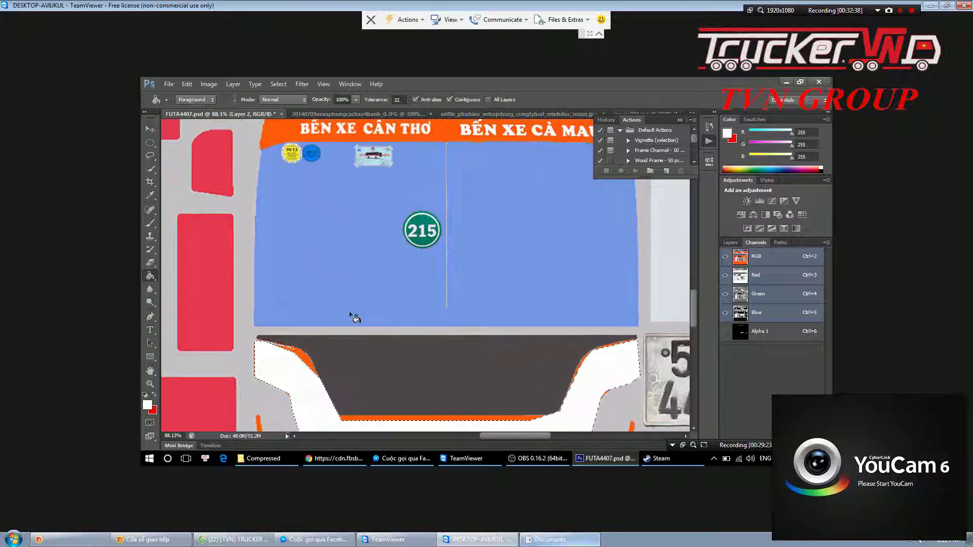
{"action": "scroll", "coordinate": [349, 313], "scroll_direction": "up", "scroll_amount": 3}
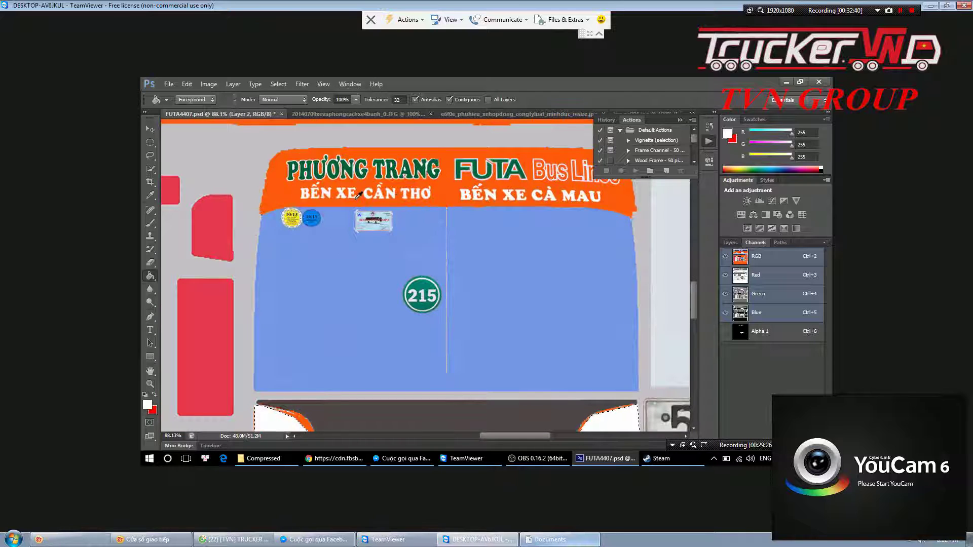
{"action": "scroll", "coordinate": [358, 195], "scroll_direction": "down", "scroll_amount": 2}
{"action": "scroll", "coordinate": [344, 198], "scroll_direction": "down", "scroll_amount": 2}
{"action": "scroll", "coordinate": [330, 203], "scroll_direction": "down", "scroll_amount": 2}
{"action": "scroll", "coordinate": [310, 206], "scroll_direction": "down", "scroll_amount": 2}
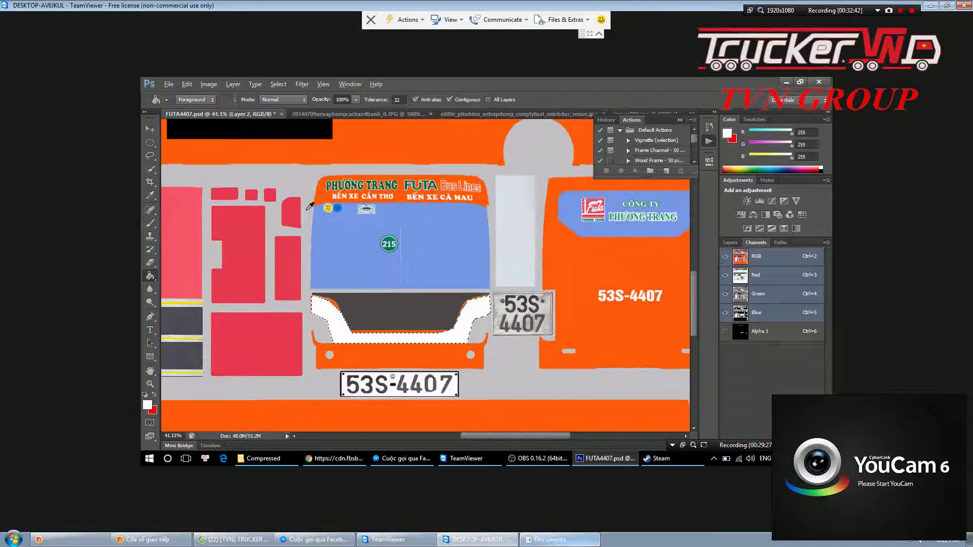
{"action": "scroll", "coordinate": [310, 206], "scroll_direction": "down", "scroll_amount": 2}
{"action": "scroll", "coordinate": [354, 262], "scroll_direction": "up", "scroll_amount": 3}
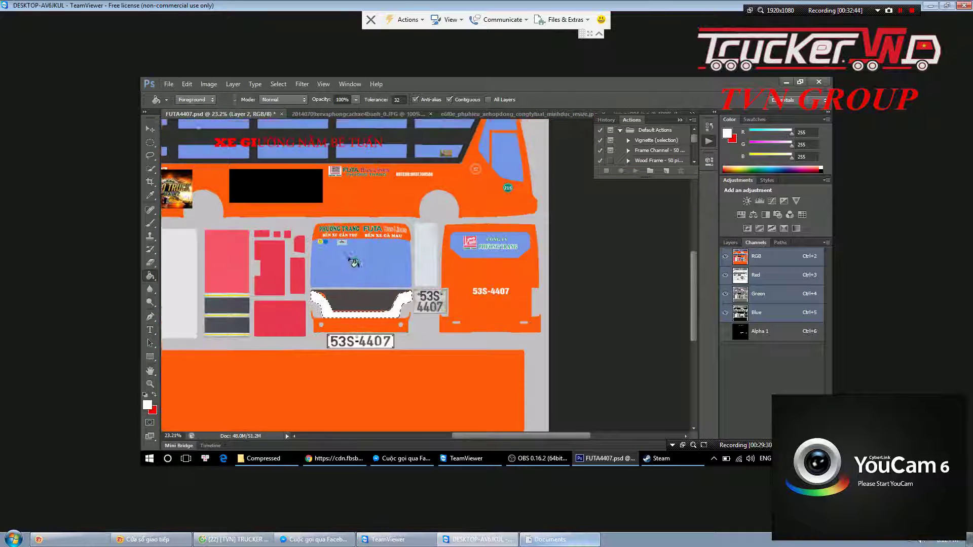
{"action": "scroll", "coordinate": [354, 262], "scroll_direction": "up", "scroll_amount": 2}
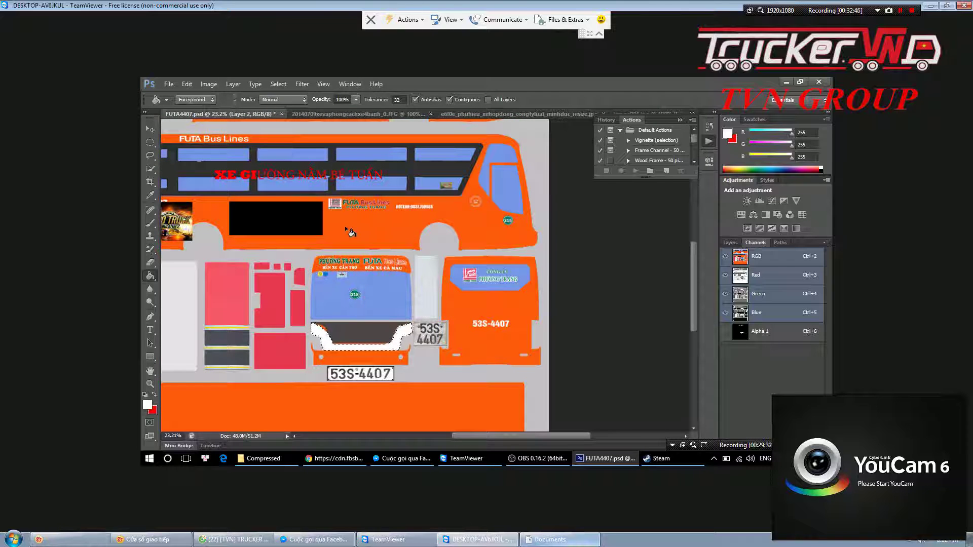
Hide the History/Actions panel and draw an elliptical selection on the lower orange panel
{"action": "left_click", "coordinate": [679, 121]}
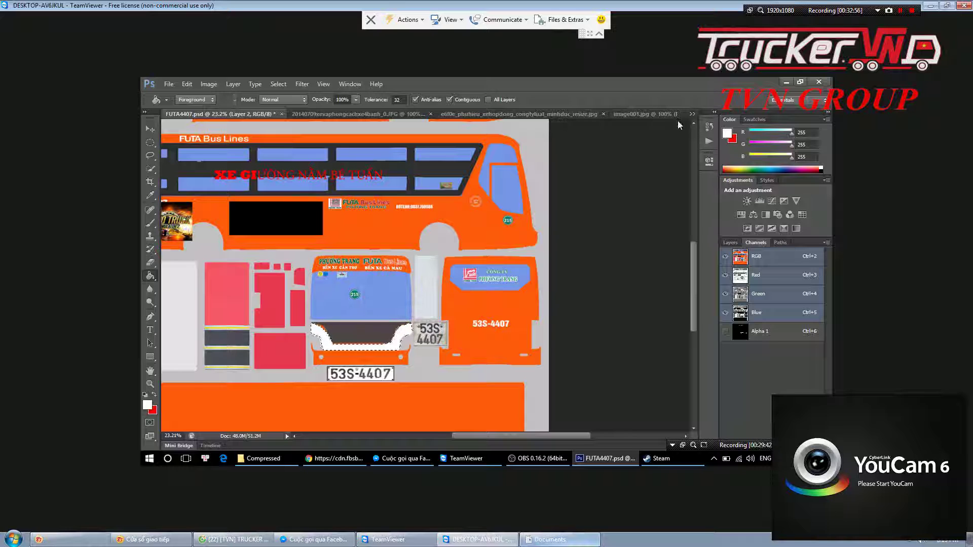
{"action": "scroll", "coordinate": [683, 126], "scroll_direction": "left", "scroll_amount": 1}
{"action": "scroll", "coordinate": [683, 126], "scroll_direction": "left", "scroll_amount": 2}
{"action": "scroll", "coordinate": [683, 126], "scroll_direction": "left", "scroll_amount": 2}
{"action": "scroll", "coordinate": [683, 126], "scroll_direction": "down", "scroll_amount": 1}
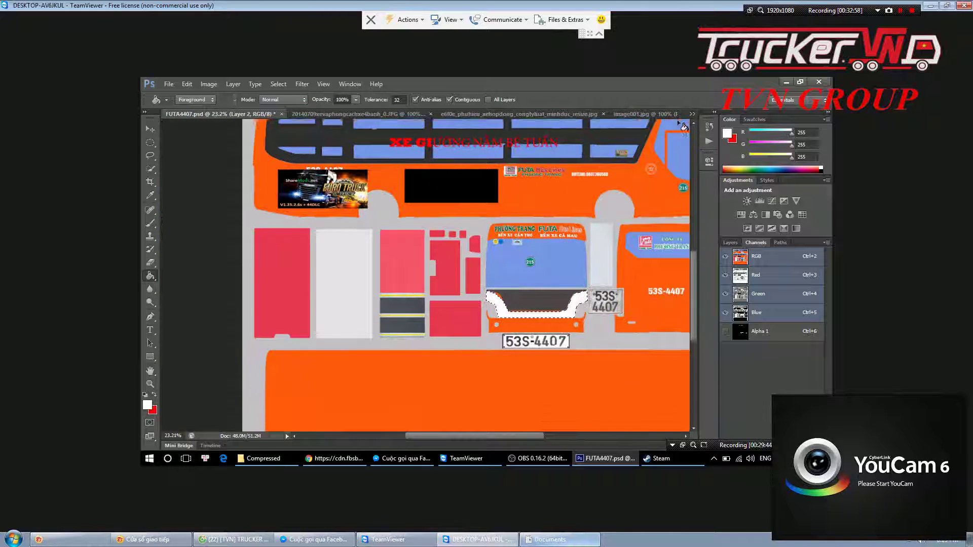
{"action": "scroll", "coordinate": [683, 126], "scroll_direction": "down", "scroll_amount": 2}
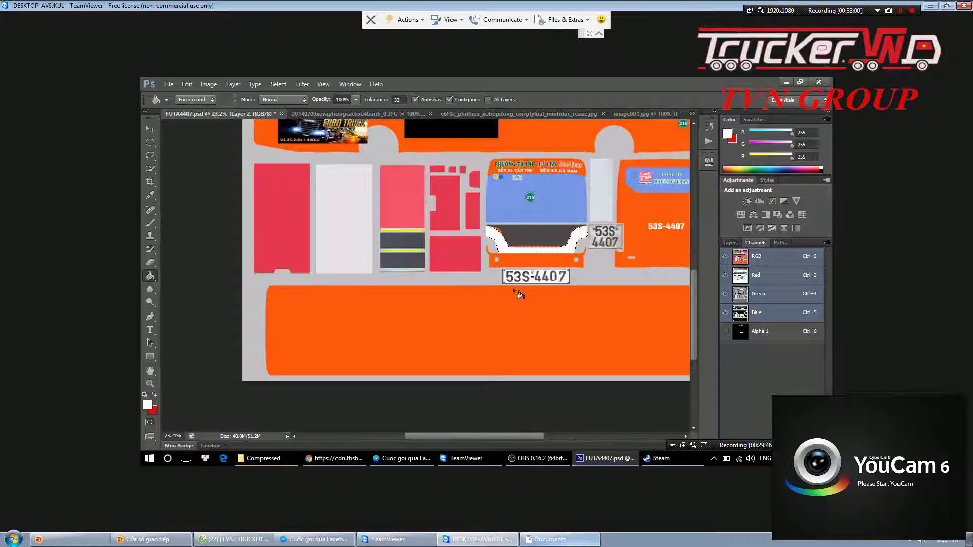
{"action": "key", "text": "m"}
{"action": "left_click_drag", "start_coordinate": [385, 304], "coordinate": [447, 336]}
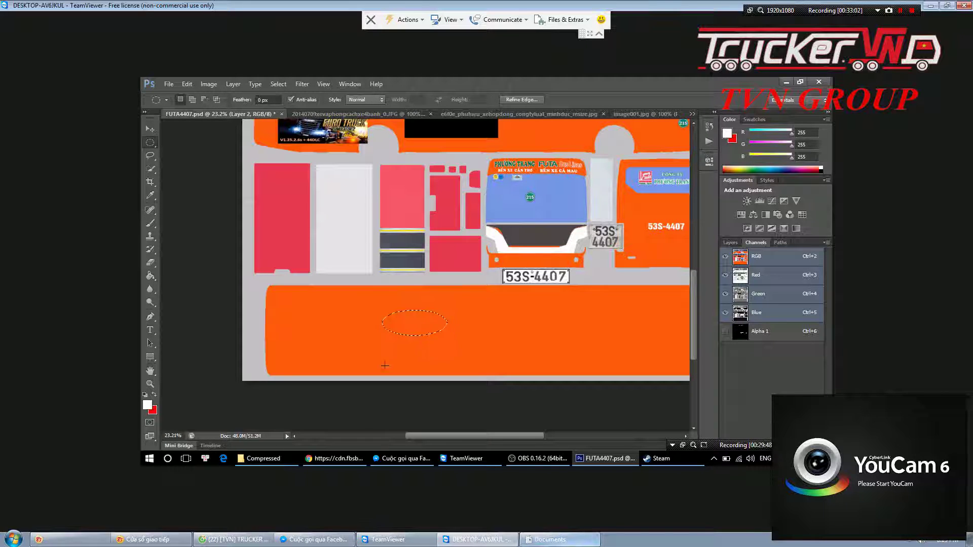
Open Removable Disk (F:) in Windows Explorer via Start > Computer
{"action": "left_click", "coordinate": [13, 539]}
{"action": "left_click", "coordinate": [154, 410]}
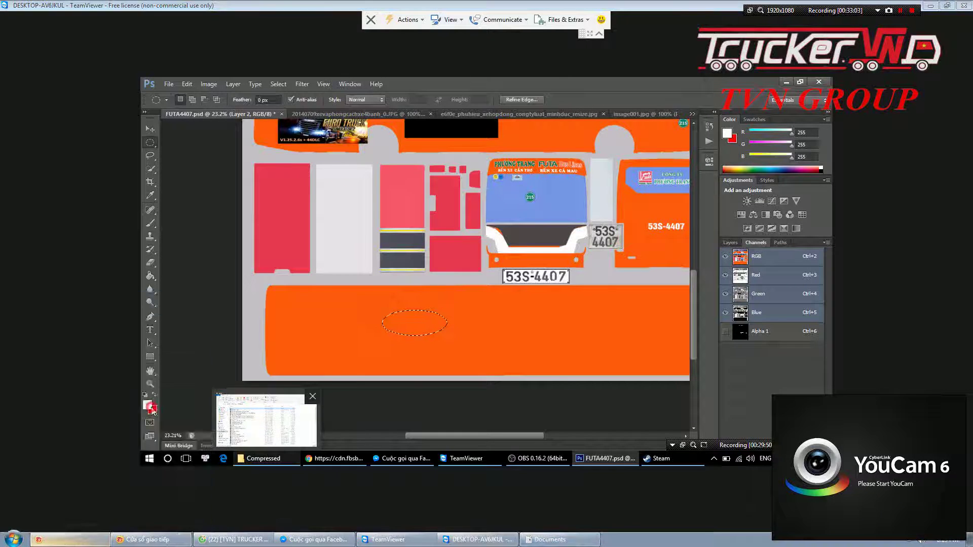
{"action": "left_click", "coordinate": [45, 224]}
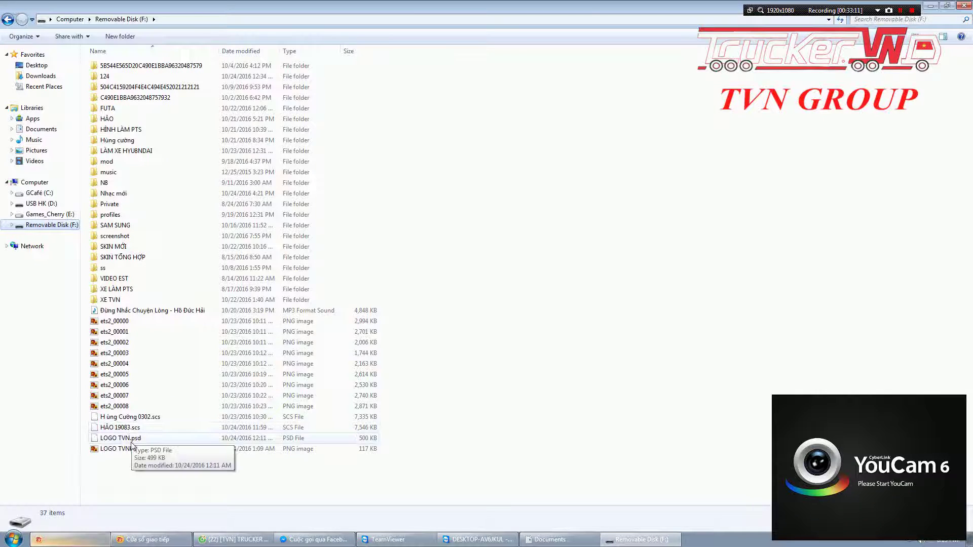
Compress non_xe.dds in the XE TVN folder into a non_xe.rar archive
{"action": "double_click", "coordinate": [139, 300]}
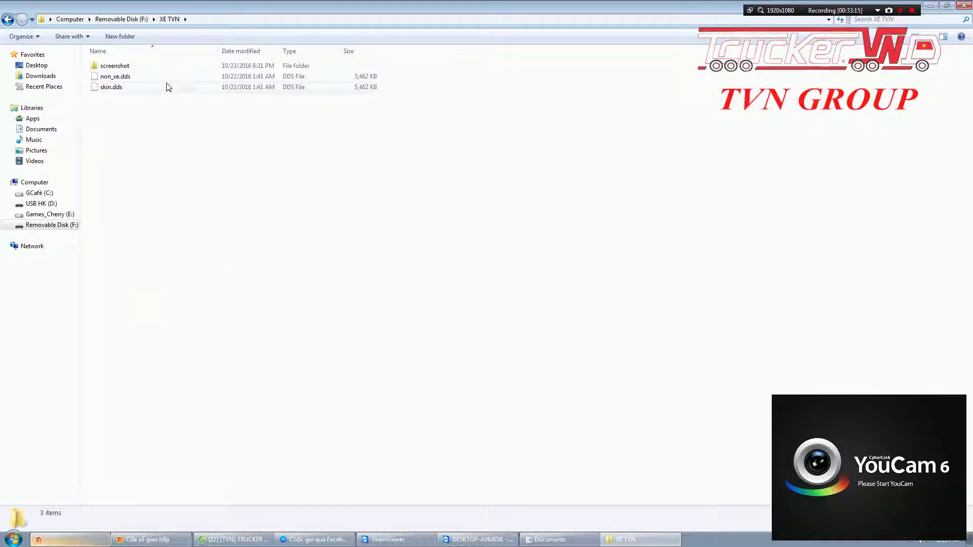
{"action": "right_click", "coordinate": [167, 77]}
{"action": "left_click", "coordinate": [214, 110]}
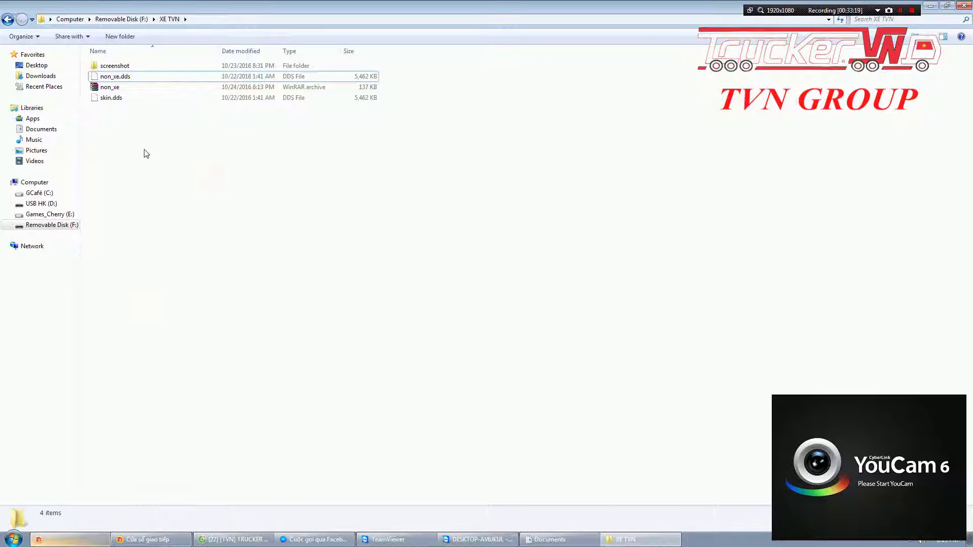
Cancel the delete prompt for the non_xe archive and minimize Explorer
{"action": "left_click", "coordinate": [110, 88]}
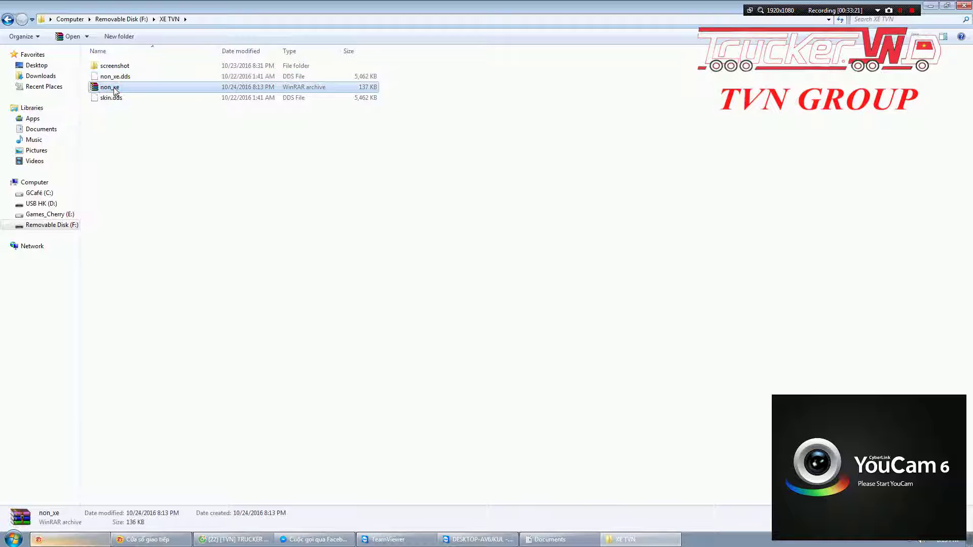
{"action": "key", "text": "Delete"}
{"action": "left_click", "coordinate": [580, 280]}
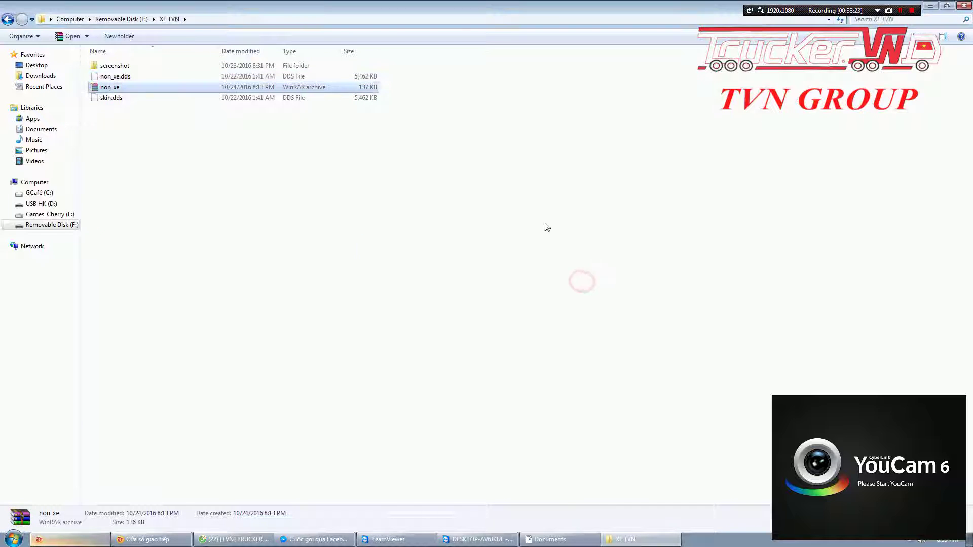
{"action": "left_click", "coordinate": [938, 6]}
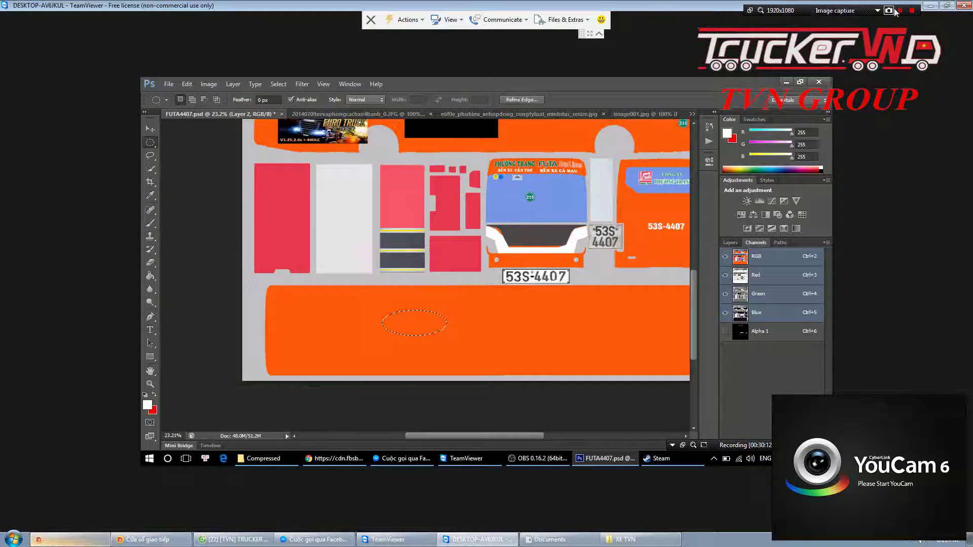
{"action": "key", "text": "alt+Tab"}
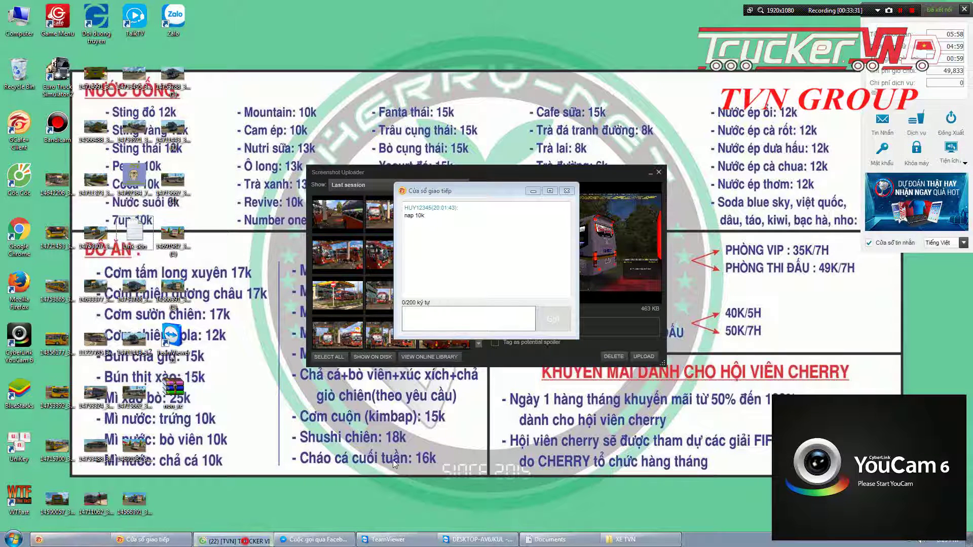
Send non_xe.rar from the Desktop in the Messenger chat, then return to the TeamViewer session
{"action": "left_click", "coordinate": [234, 539]}
{"action": "left_click", "coordinate": [658, 347]}
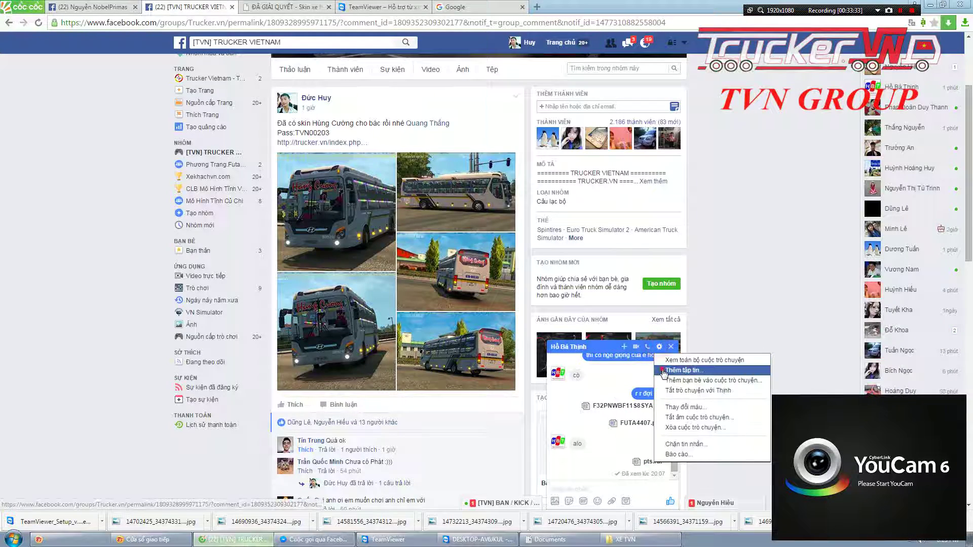
{"action": "left_click", "coordinate": [674, 369]}
{"action": "left_click", "coordinate": [53, 70]}
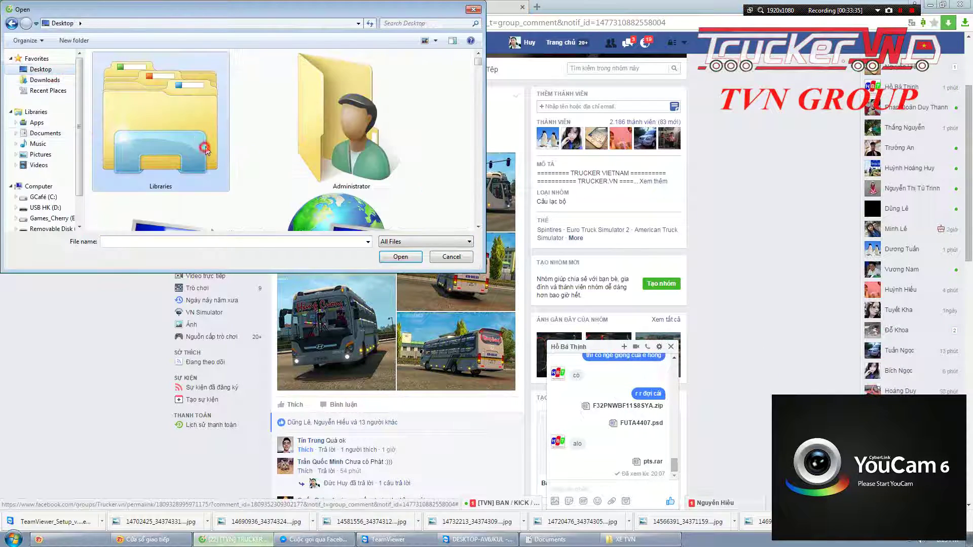
{"action": "scroll", "coordinate": [206, 152], "scroll_direction": "down", "scroll_amount": 5}
{"action": "scroll", "coordinate": [205, 152], "scroll_direction": "down", "scroll_amount": 3}
{"action": "scroll", "coordinate": [205, 152], "scroll_direction": "down", "scroll_amount": 3}
{"action": "scroll", "coordinate": [205, 152], "scroll_direction": "down", "scroll_amount": 2}
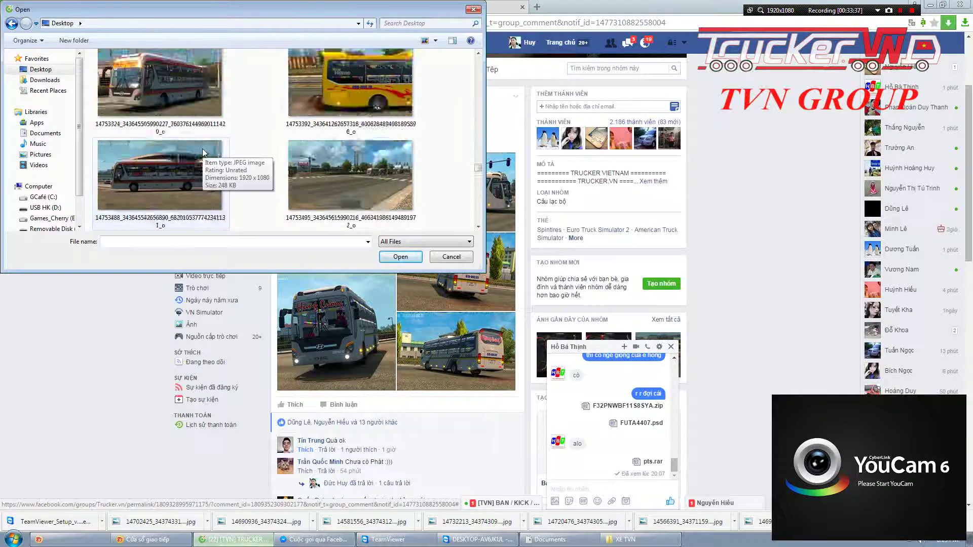
{"action": "scroll", "coordinate": [205, 152], "scroll_direction": "down", "scroll_amount": 3}
{"action": "scroll", "coordinate": [204, 152], "scroll_direction": "down", "scroll_amount": 3}
{"action": "scroll", "coordinate": [203, 153], "scroll_direction": "down", "scroll_amount": 3}
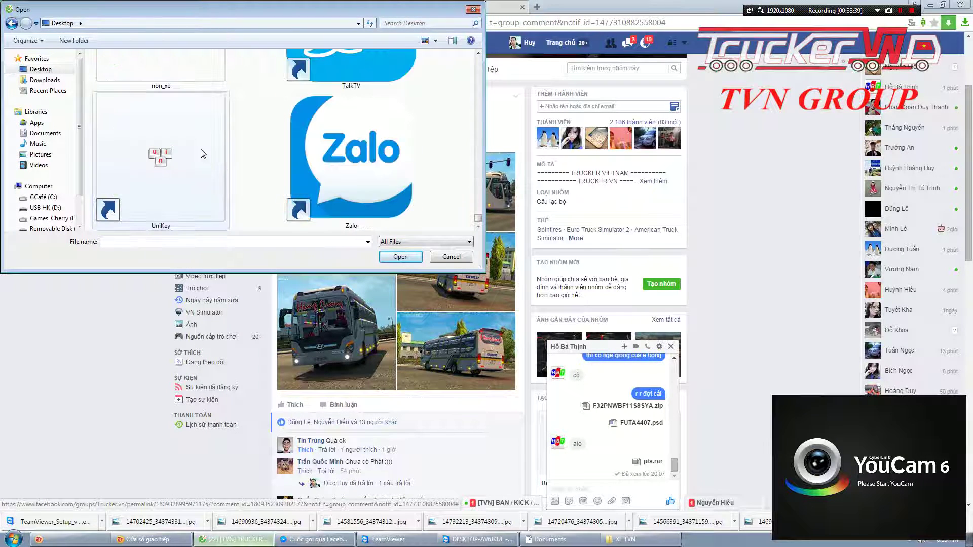
{"action": "scroll", "coordinate": [203, 153], "scroll_direction": "up", "scroll_amount": 3}
{"action": "scroll", "coordinate": [202, 153], "scroll_direction": "down", "scroll_amount": 2}
{"action": "double_click", "coordinate": [161, 163]}
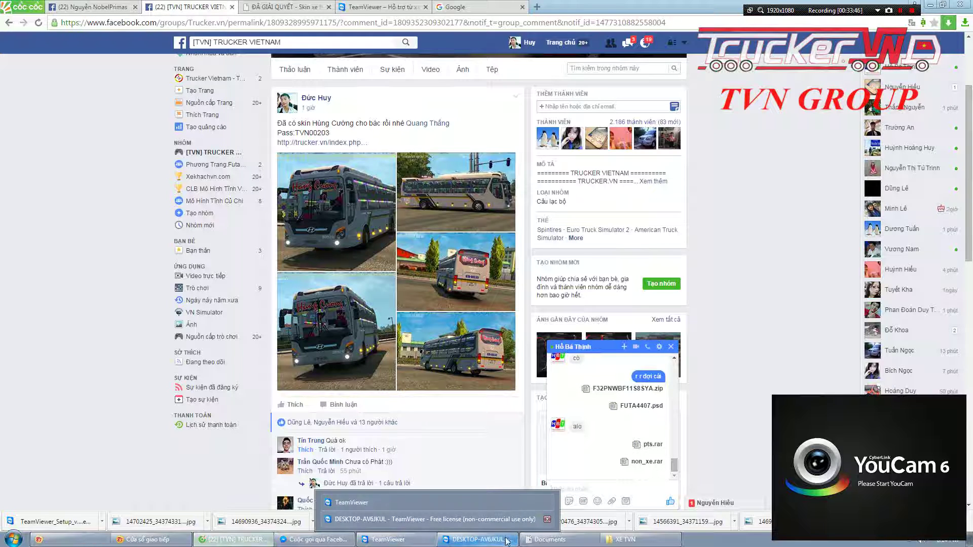
{"action": "left_click", "coordinate": [476, 539]}
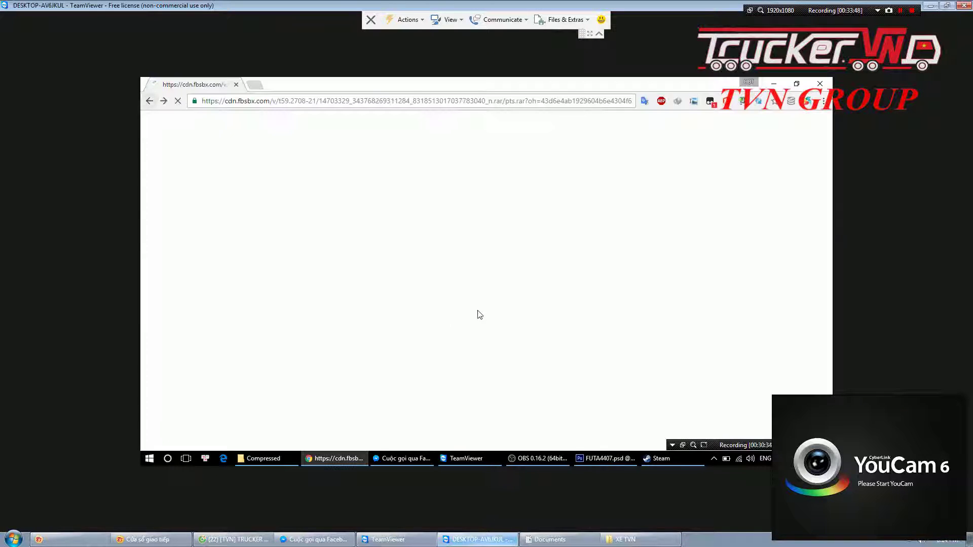
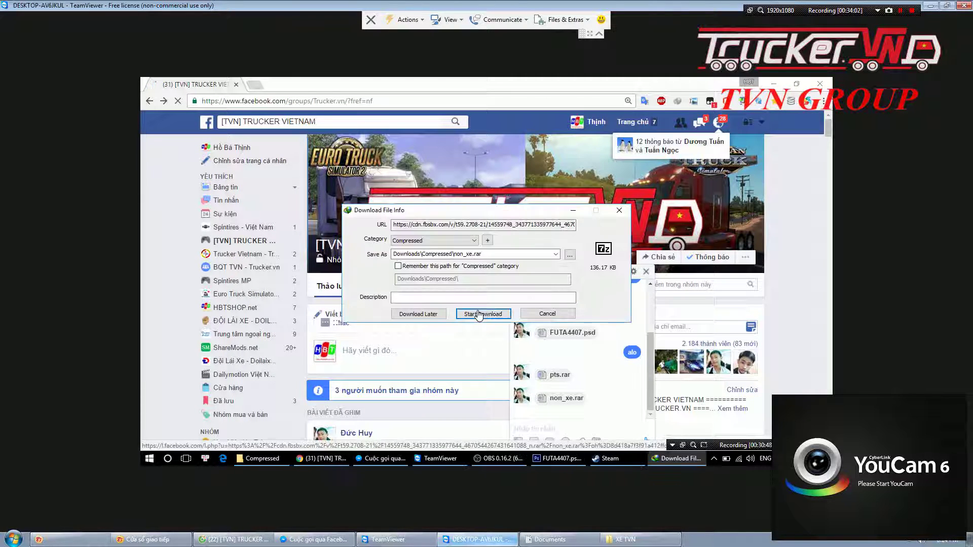
Start the non_xe download and copy the archive from Downloads\Compressed
{"action": "left_click", "coordinate": [479, 314]}
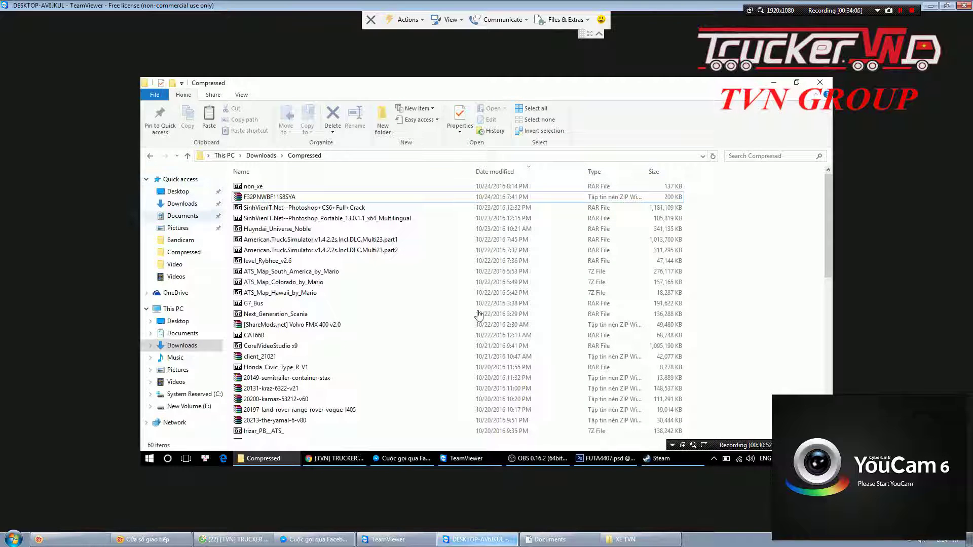
{"action": "key", "text": "alt+Up"}
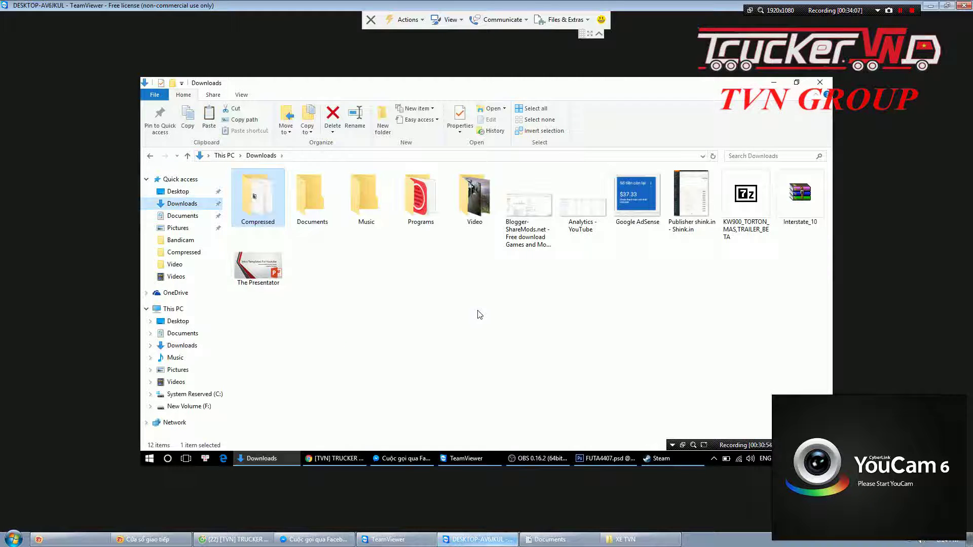
{"action": "key", "text": "Return"}
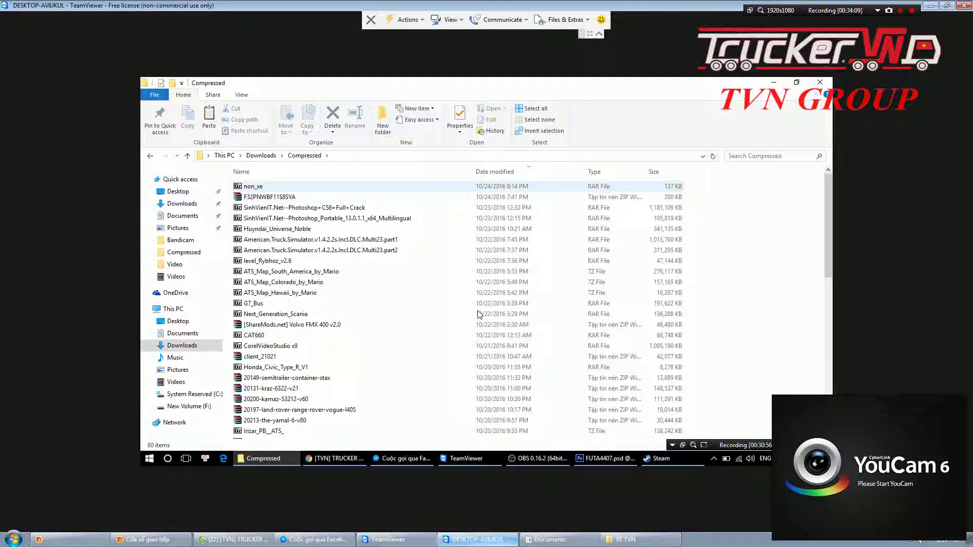
{"action": "right_click", "coordinate": [252, 186]}
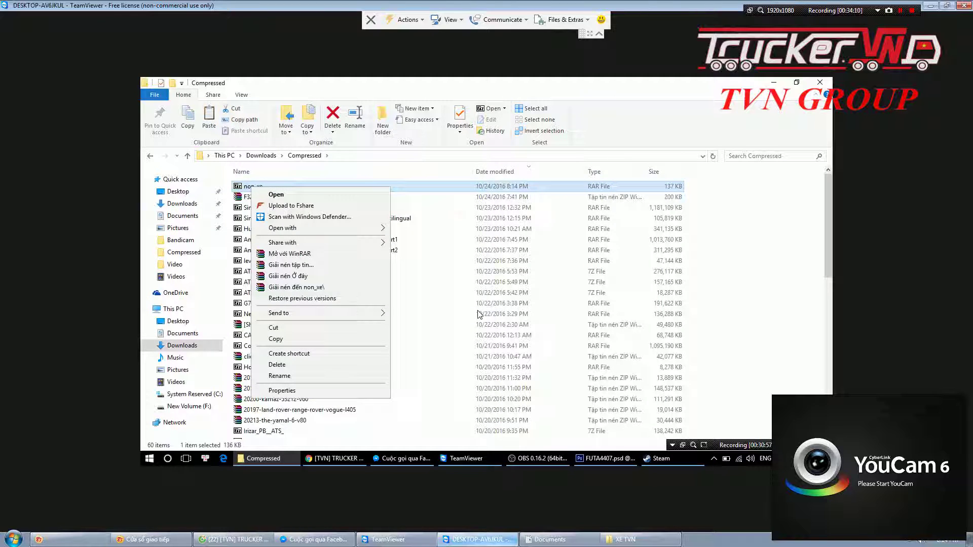
{"action": "left_click", "coordinate": [338, 340]}
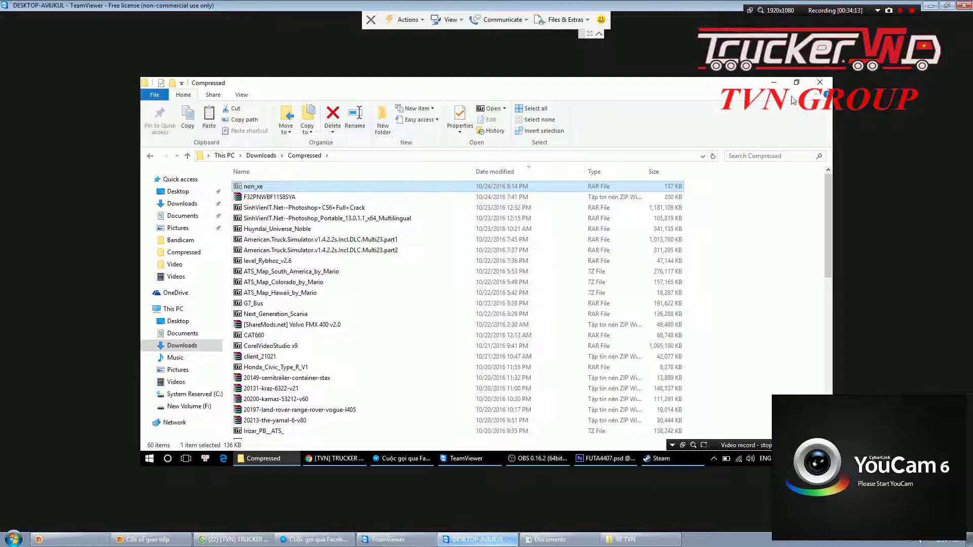
Paste the non_xe archive onto the desktop and start a WinRAR extraction there
{"action": "left_click", "coordinate": [778, 83]}
{"action": "right_click", "coordinate": [506, 241]}
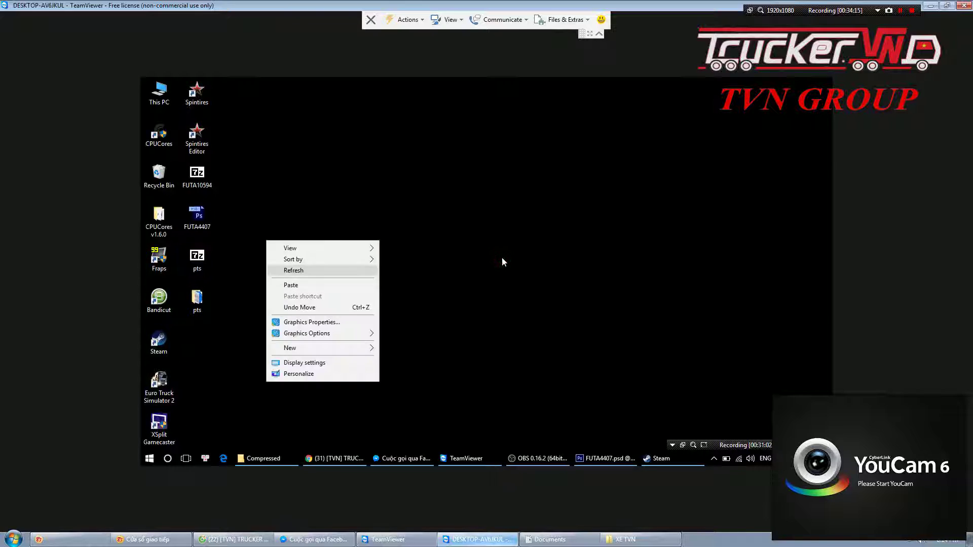
{"action": "key", "text": "Return"}
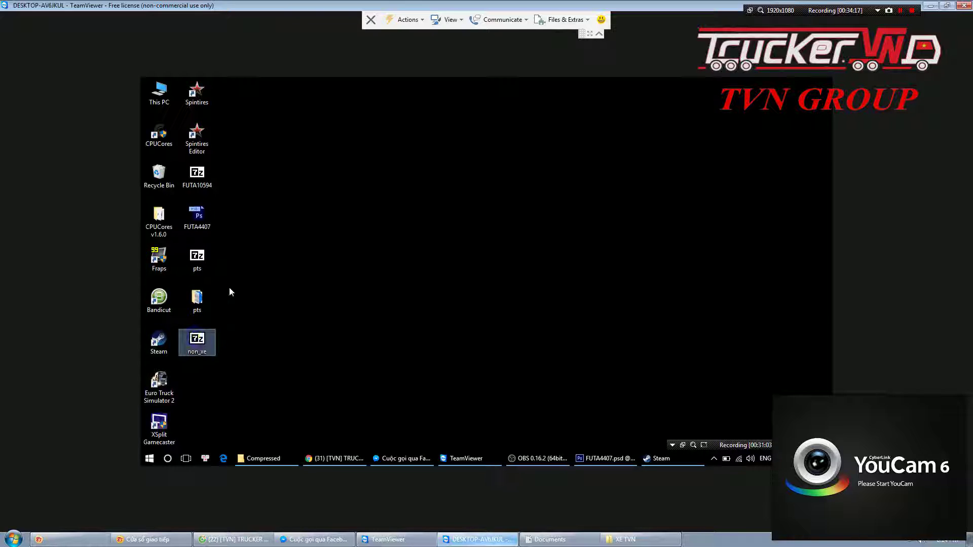
{"action": "right_click", "coordinate": [200, 356]}
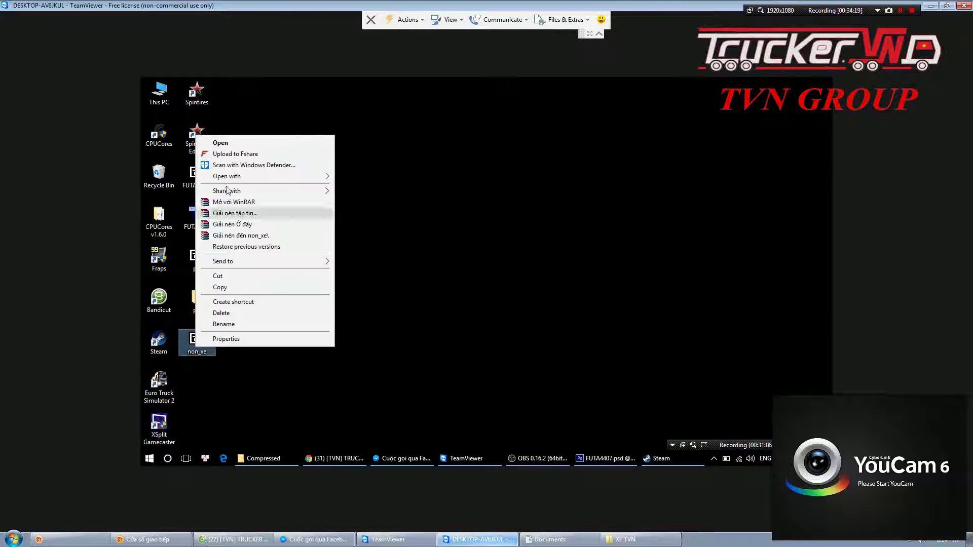
{"action": "left_click", "coordinate": [236, 223]}
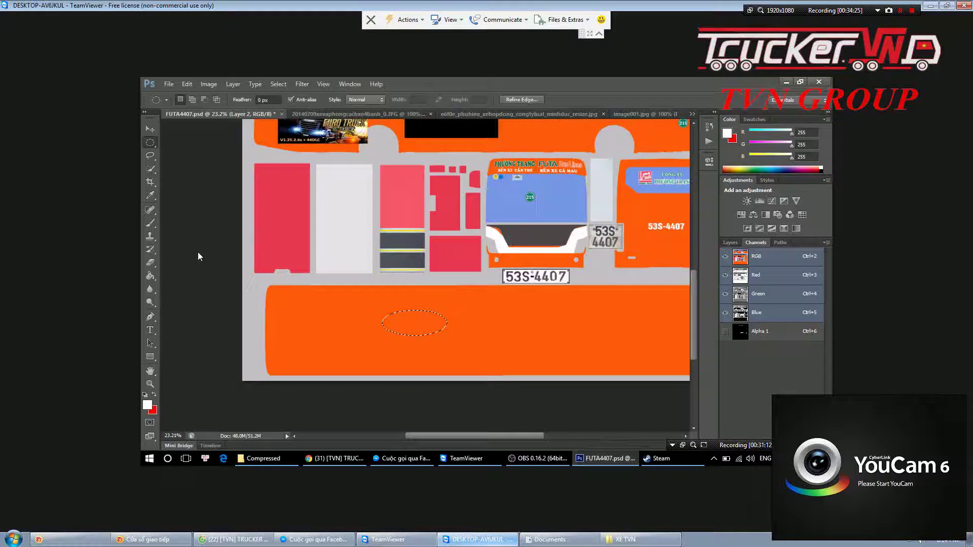
Browse the desktop in File > Open for the extracted non_xe texture, then bring up the XE TVN folder
{"action": "left_click", "coordinate": [168, 84]}
{"action": "left_click", "coordinate": [188, 108]}
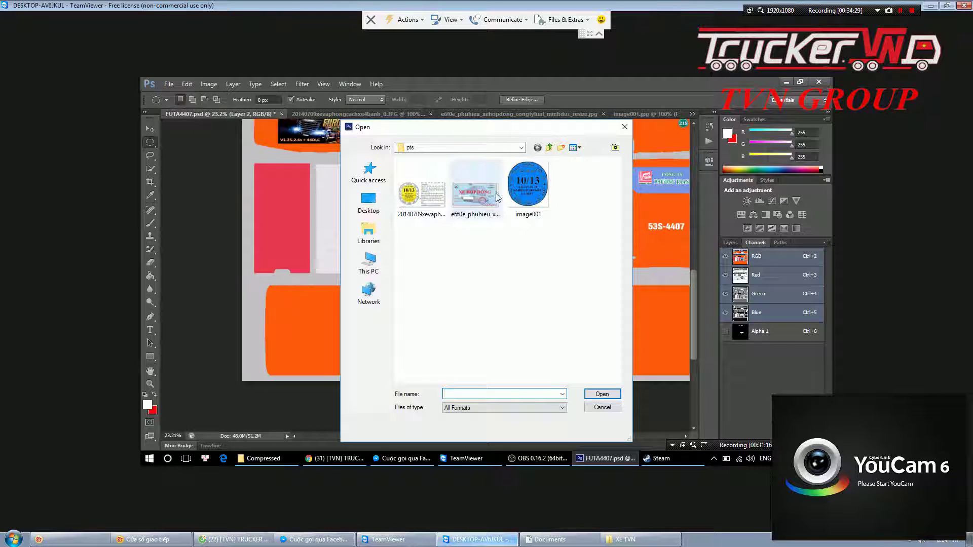
{"action": "left_click", "coordinate": [373, 205]}
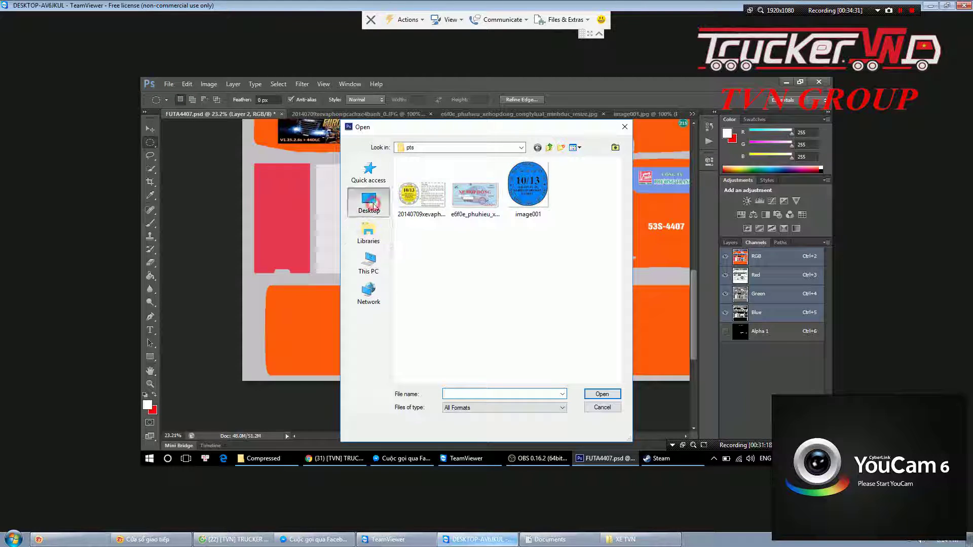
{"action": "scroll", "coordinate": [448, 274], "scroll_direction": "down", "scroll_amount": 5}
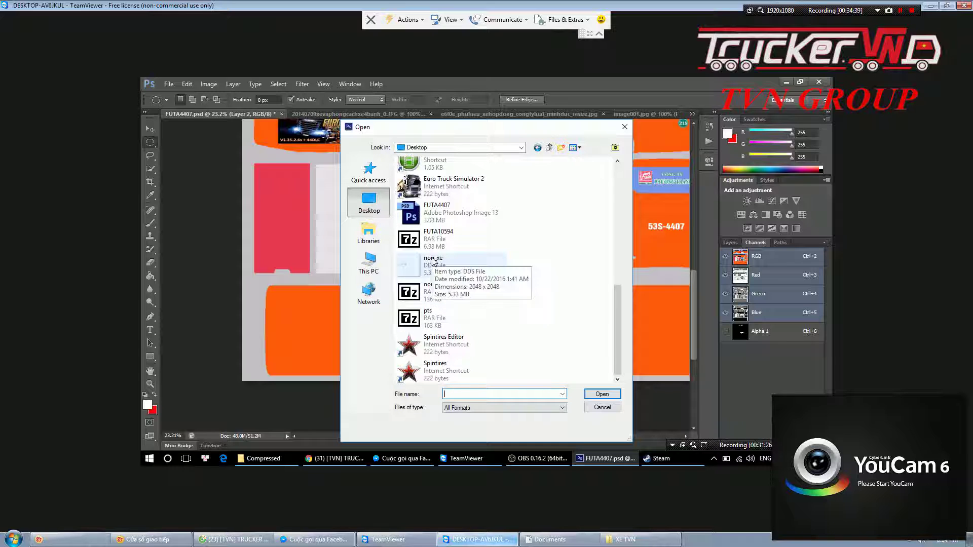
{"action": "left_click", "coordinate": [638, 539]}
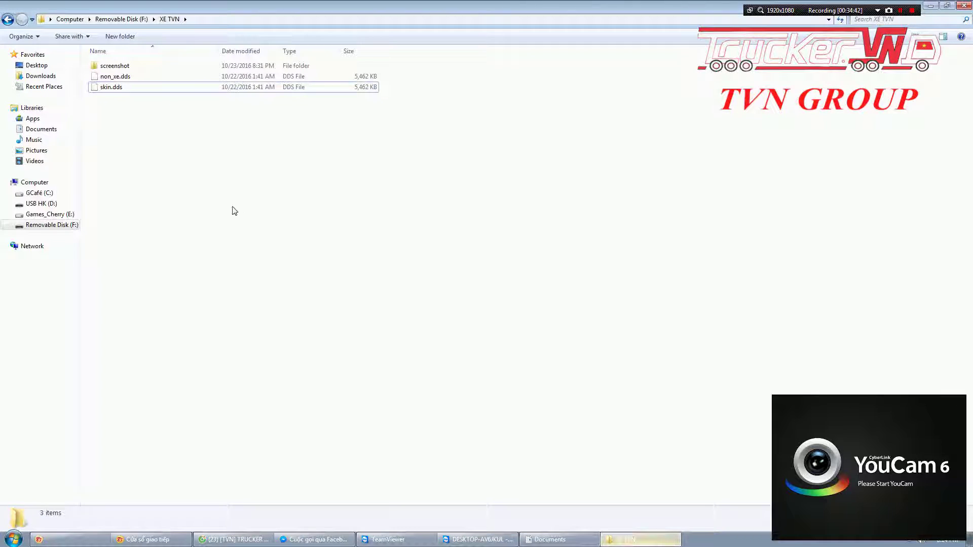
Browse the removable disk's screenshot, XE LÀM PTS, Hùng cường and FUTA folders
{"action": "left_click", "coordinate": [233, 208]}
{"action": "double_click", "coordinate": [159, 66]}
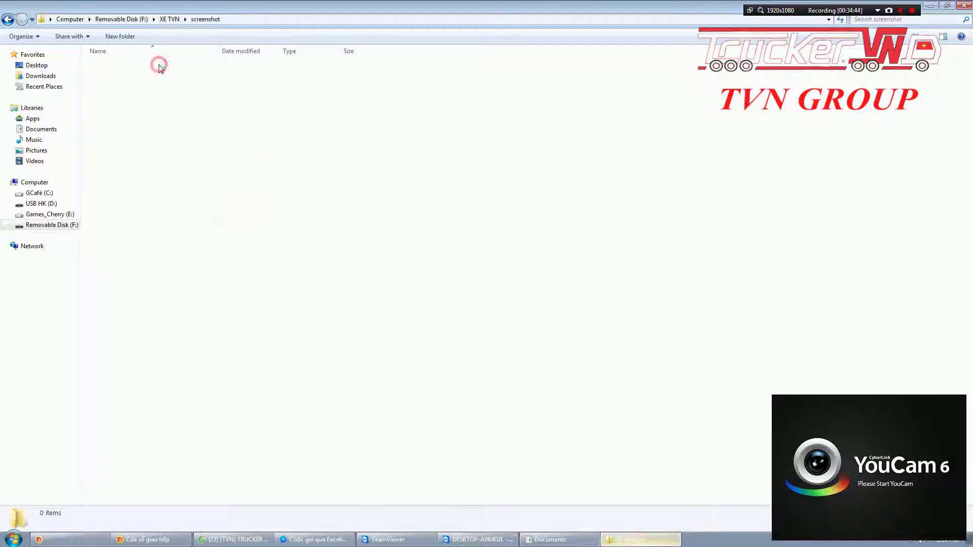
{"action": "key", "text": "BackSpace"}
{"action": "key", "text": "BackSpace"}
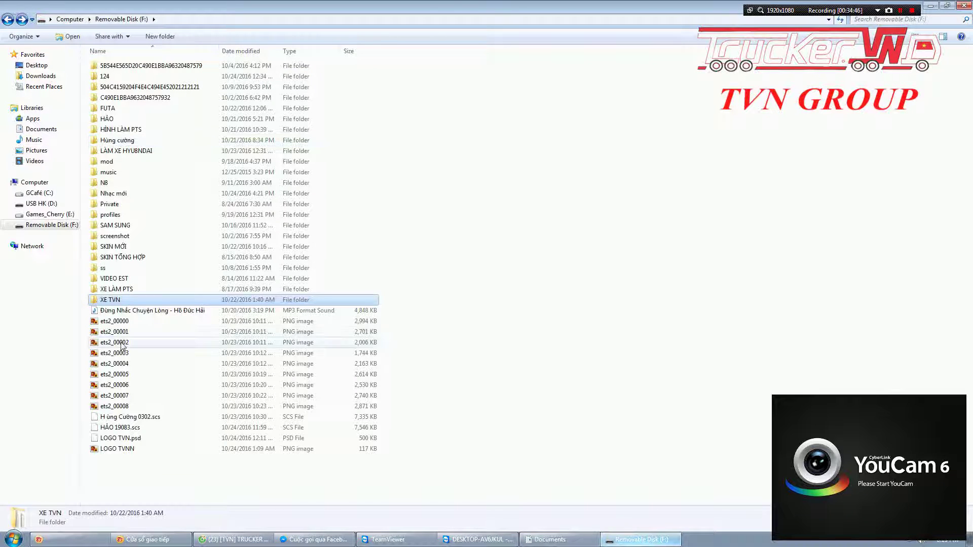
{"action": "double_click", "coordinate": [122, 289]}
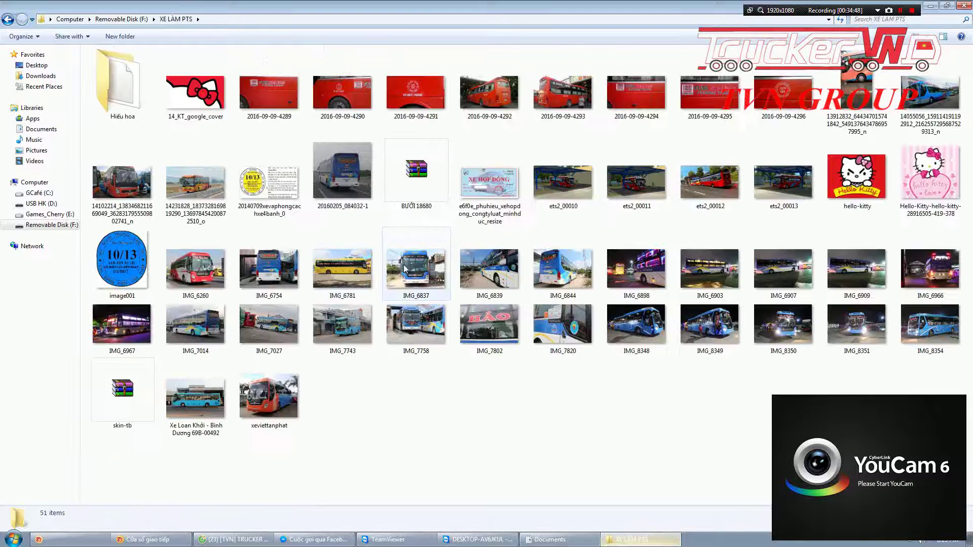
{"action": "key", "text": "BackSpace"}
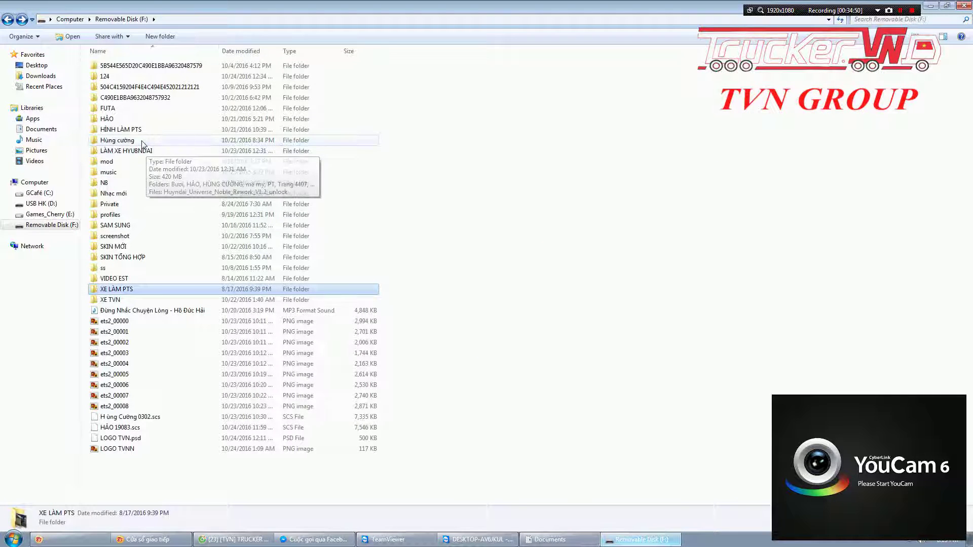
{"action": "double_click", "coordinate": [141, 141]}
{"action": "double_click", "coordinate": [141, 76]}
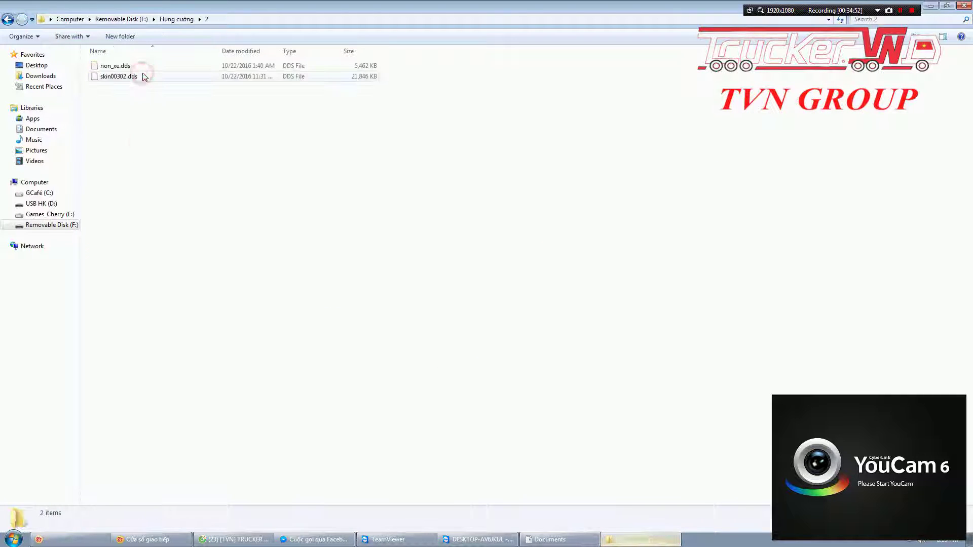
{"action": "key", "text": "BackSpace"}
{"action": "double_click", "coordinate": [127, 66]}
{"action": "key", "text": "BackSpace"}
{"action": "key", "text": "BackSpace"}
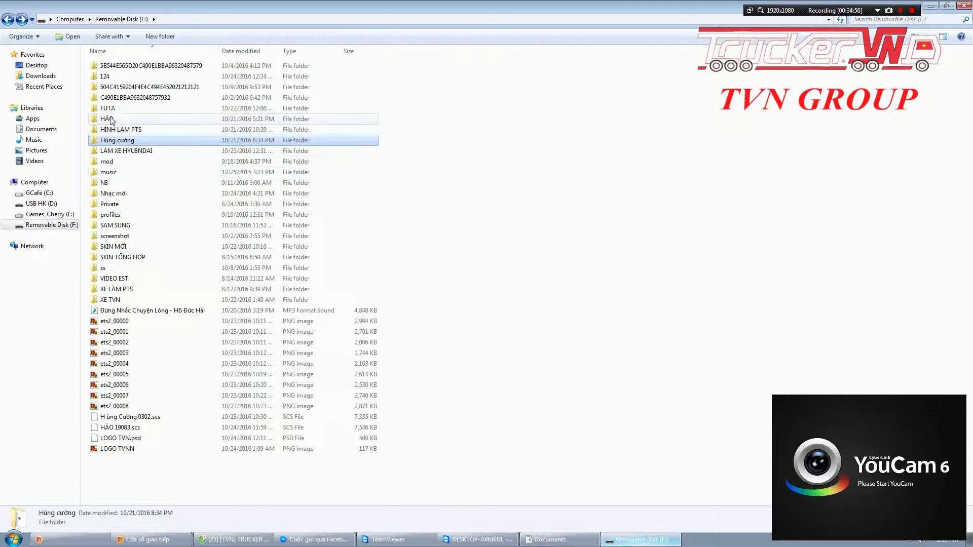
{"action": "double_click", "coordinate": [113, 108]}
{"action": "scroll", "coordinate": [198, 233], "scroll_direction": "down", "scroll_amount": 2}
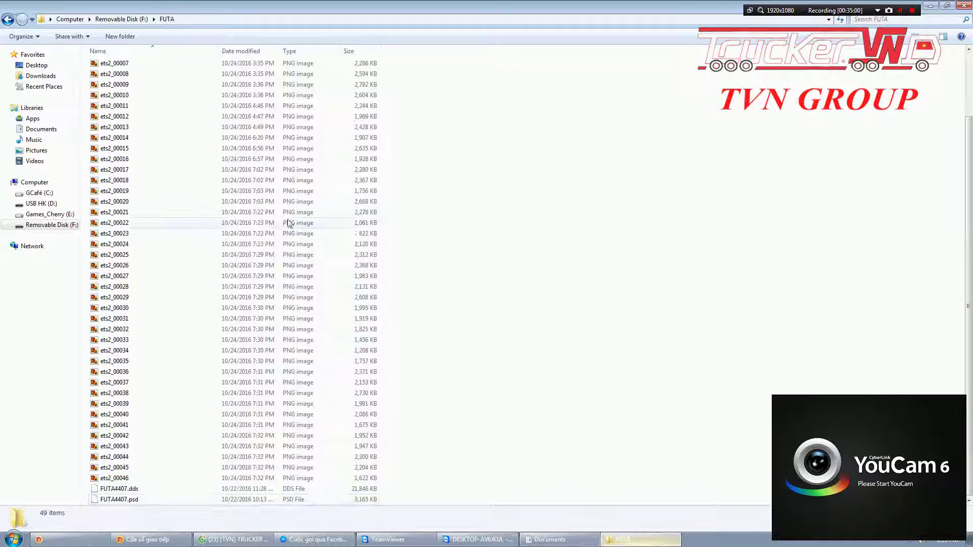
{"action": "key", "text": "BackSpace"}
Look through the HẢO, SKIN MỚI and SKIN TỔNG HỢP folders on the drive
{"action": "left_click", "coordinate": [113, 119]}
{"action": "double_click", "coordinate": [112, 119]}
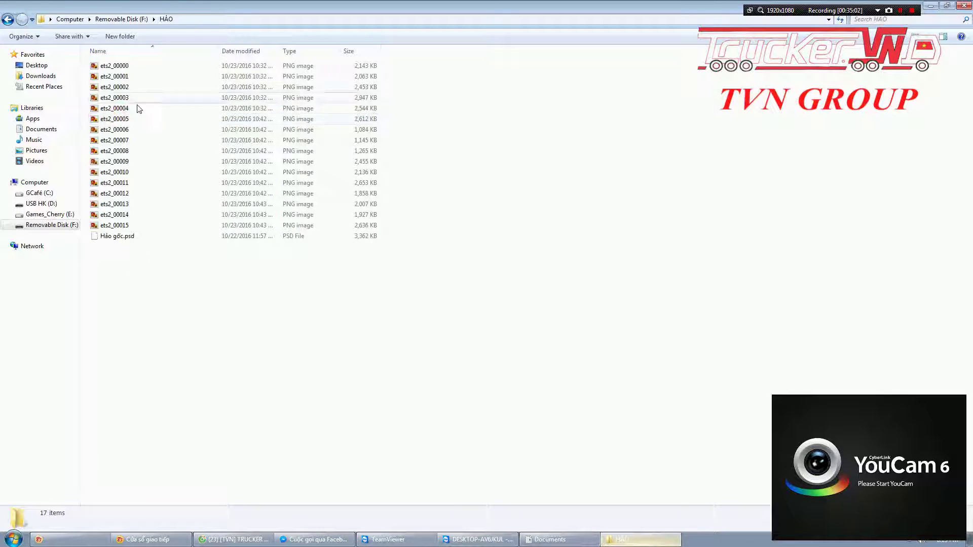
{"action": "key", "text": "BackSpace"}
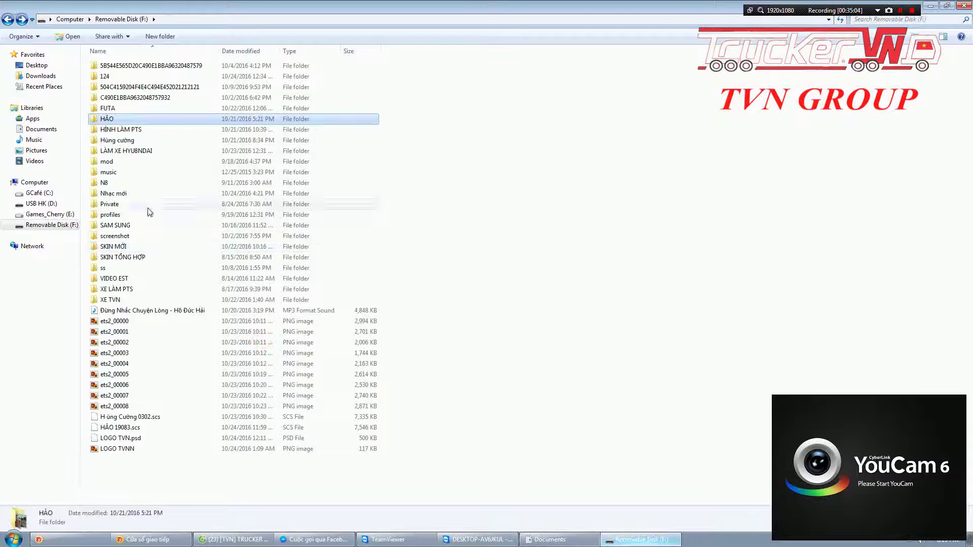
{"action": "double_click", "coordinate": [127, 247]}
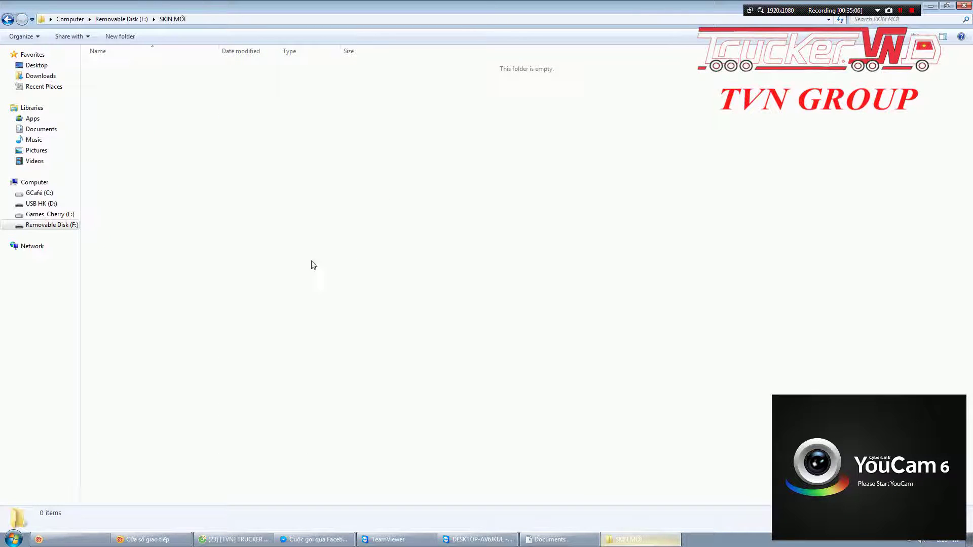
{"action": "key", "text": "BackSpace"}
{"action": "double_click", "coordinate": [124, 259]}
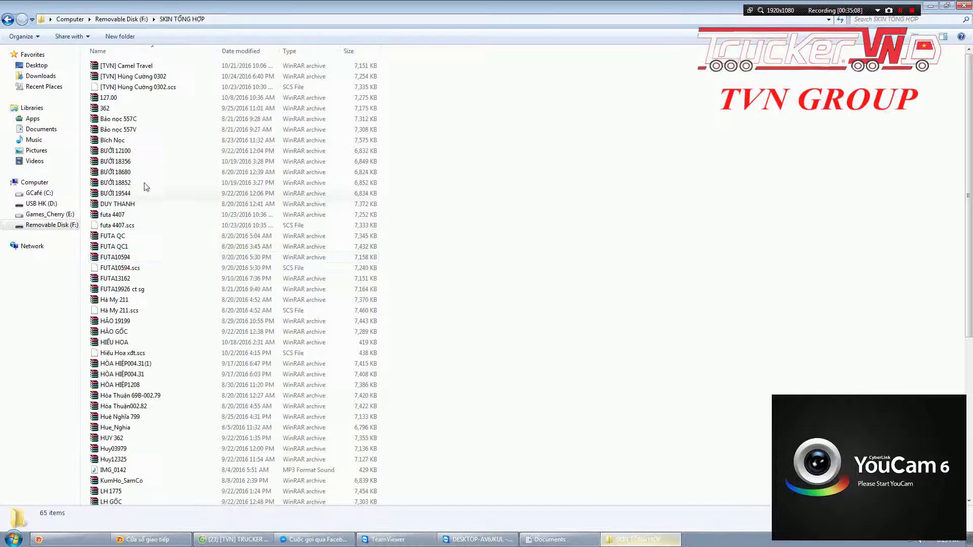
{"action": "scroll", "coordinate": [185, 226], "scroll_direction": "down", "scroll_amount": 5}
{"action": "scroll", "coordinate": [185, 226], "scroll_direction": "up", "scroll_amount": 3}
{"action": "key", "text": "BackSpace"}
Check the LÀM XE HYU8NDAI subfolders and XE TVN screenshot folder, then close the window
{"action": "left_click", "coordinate": [120, 129]}
{"action": "double_click", "coordinate": [122, 140]}
{"action": "key", "text": "BackSpace"}
{"action": "double_click", "coordinate": [127, 151]}
{"action": "double_click", "coordinate": [126, 140]}
{"action": "key", "text": "BackSpace"}
{"action": "double_click", "coordinate": [119, 99]}
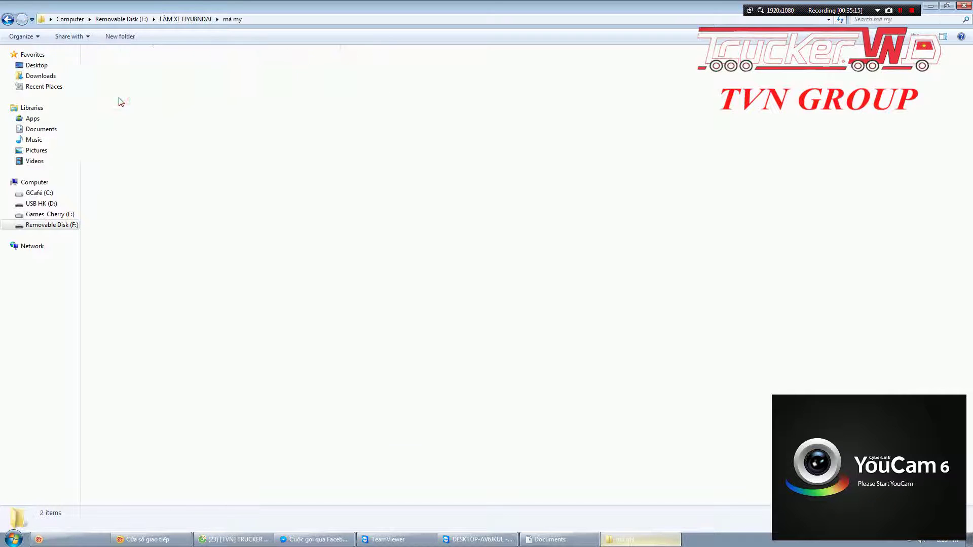
{"action": "key", "text": "BackSpace"}
{"action": "key", "text": "BackSpace"}
{"action": "double_click", "coordinate": [111, 301]}
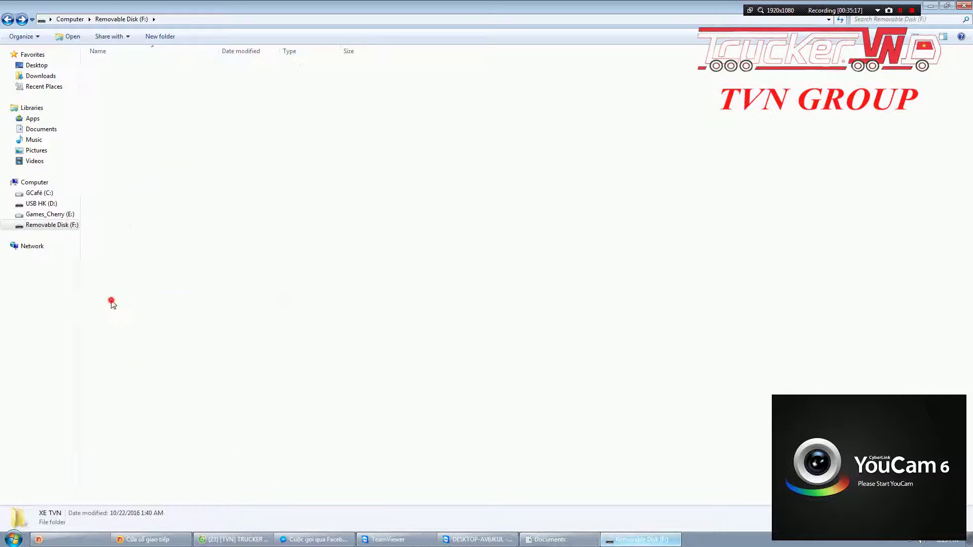
{"action": "double_click", "coordinate": [126, 66]}
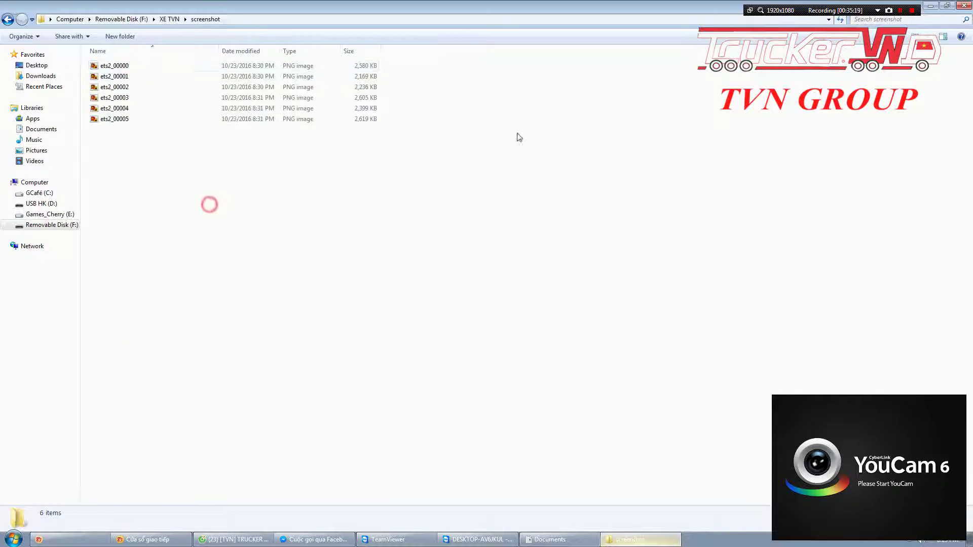
{"action": "key", "text": "alt+F4"}
{"action": "scroll", "coordinate": [374, 398], "scroll_direction": "down", "scroll_amount": 5}
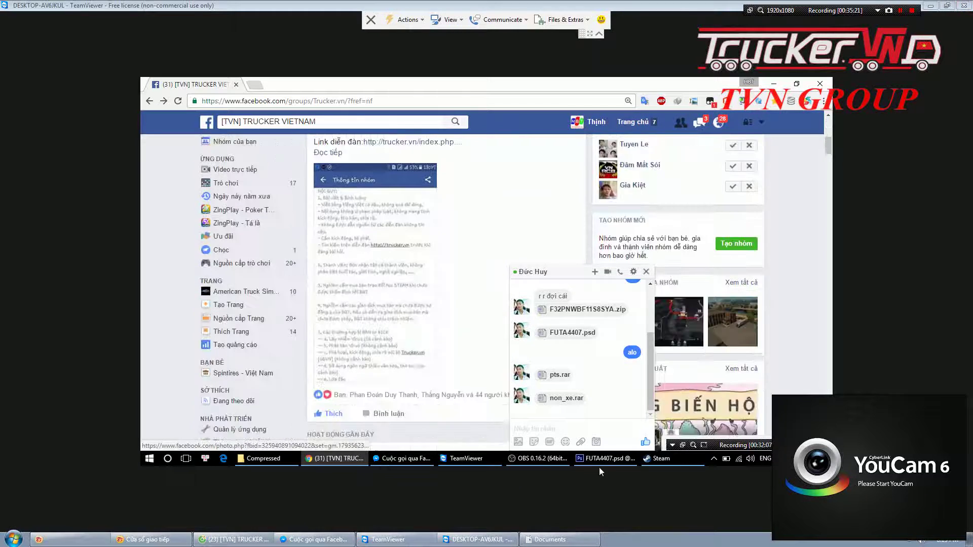
Scroll the Facebook group feed past the Photoshop tutorial post, then return to FUTA4407.psd in Photoshop
{"action": "scroll", "coordinate": [373, 398], "scroll_direction": "down", "scroll_amount": 5}
{"action": "scroll", "coordinate": [374, 398], "scroll_direction": "down", "scroll_amount": 5}
{"action": "scroll", "coordinate": [374, 398], "scroll_direction": "down", "scroll_amount": 5}
{"action": "scroll", "coordinate": [446, 281], "scroll_direction": "down", "scroll_amount": 3}
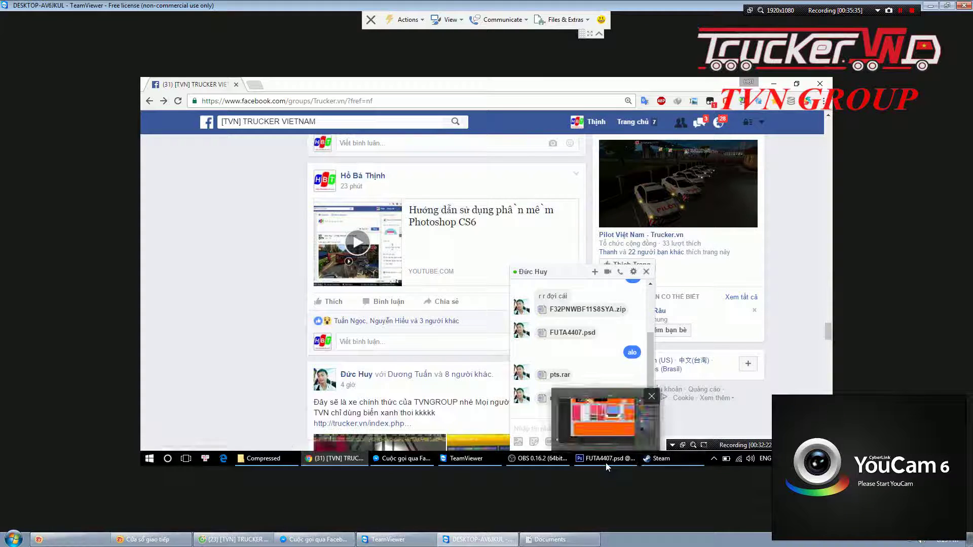
{"action": "left_click", "coordinate": [606, 463]}
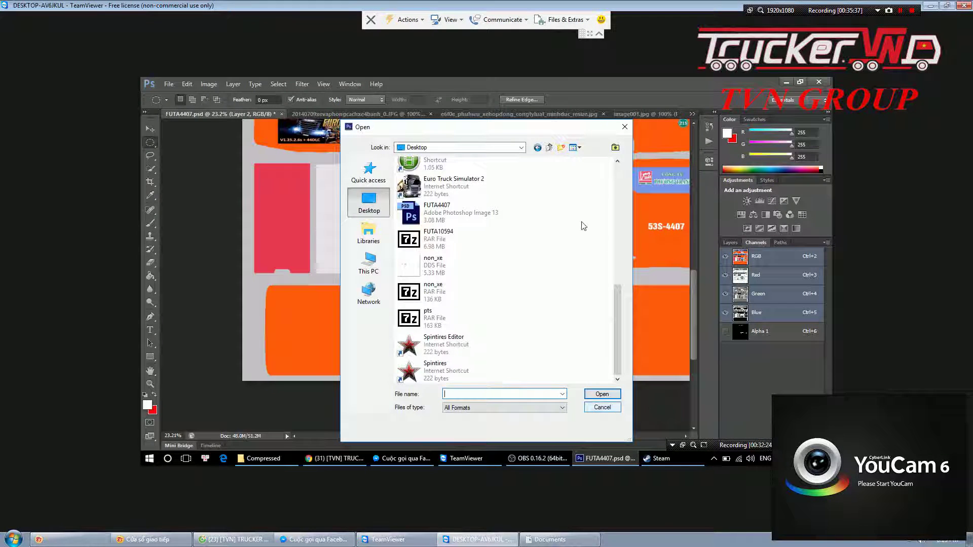
Scroll to the top of the bus texture and try a trial elliptical selection
{"action": "scroll", "coordinate": [401, 303], "scroll_direction": "up", "scroll_amount": 2}
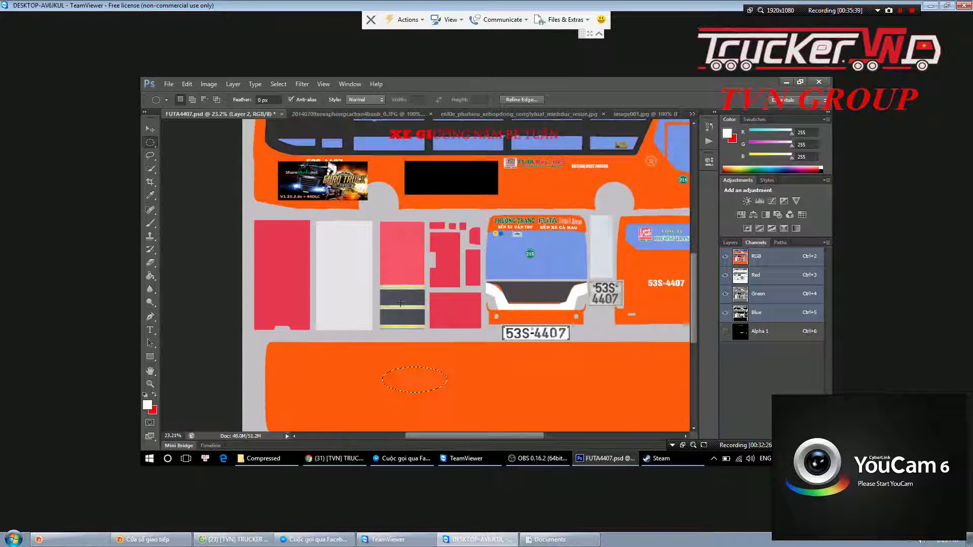
{"action": "scroll", "coordinate": [401, 303], "scroll_direction": "up", "scroll_amount": 1}
{"action": "scroll", "coordinate": [401, 304], "scroll_direction": "up", "scroll_amount": 3}
{"action": "scroll", "coordinate": [401, 303], "scroll_direction": "up", "scroll_amount": 1}
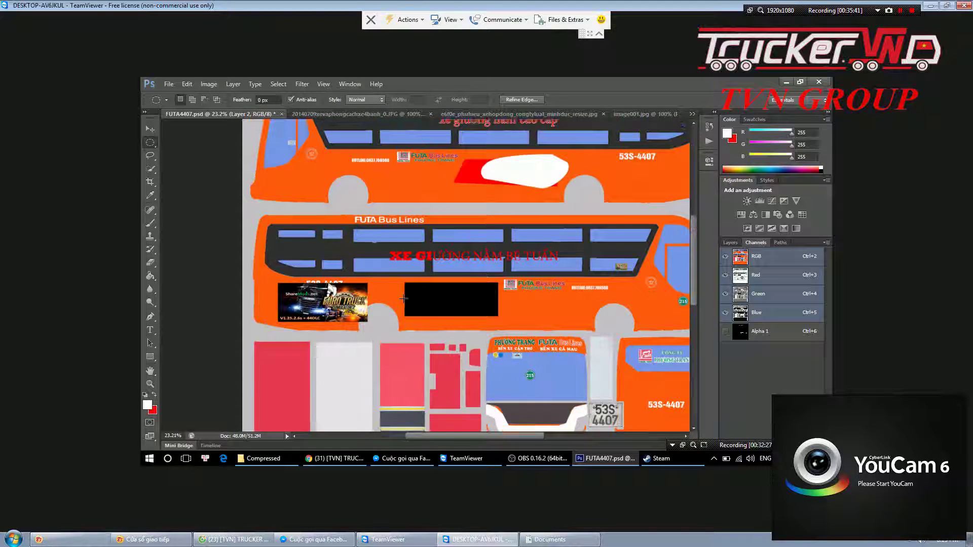
{"action": "scroll", "coordinate": [401, 304], "scroll_direction": "up", "scroll_amount": 1}
{"action": "scroll", "coordinate": [401, 299], "scroll_direction": "up", "scroll_amount": 1}
{"action": "scroll", "coordinate": [402, 296], "scroll_direction": "up", "scroll_amount": 2}
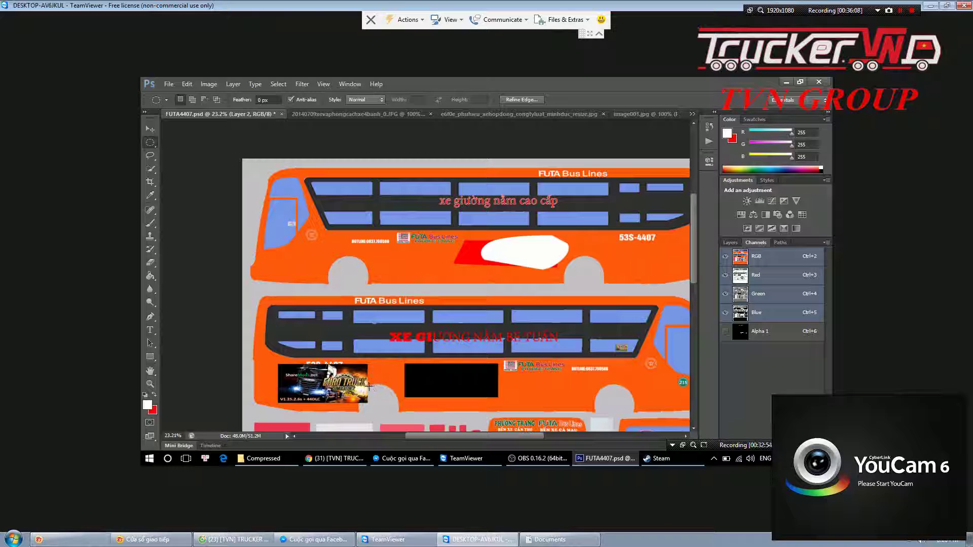
{"action": "mouse_move", "coordinate": [370, 388]}
{"action": "left_mouse_down"}
{"action": "mouse_move", "coordinate": [357, 415]}
{"action": "mouse_move", "coordinate": [368, 387]}
{"action": "left_mouse_up"}
Cancel the Open dialog and quit Photoshop, reaching the save prompt for FUTA4407.psd
{"action": "scroll", "coordinate": [372, 356], "scroll_direction": "down", "scroll_amount": 1}
{"action": "scroll", "coordinate": [380, 352], "scroll_direction": "down", "scroll_amount": 1}
{"action": "scroll", "coordinate": [391, 347], "scroll_direction": "down", "scroll_amount": 1}
{"action": "scroll", "coordinate": [401, 341], "scroll_direction": "down", "scroll_amount": 1}
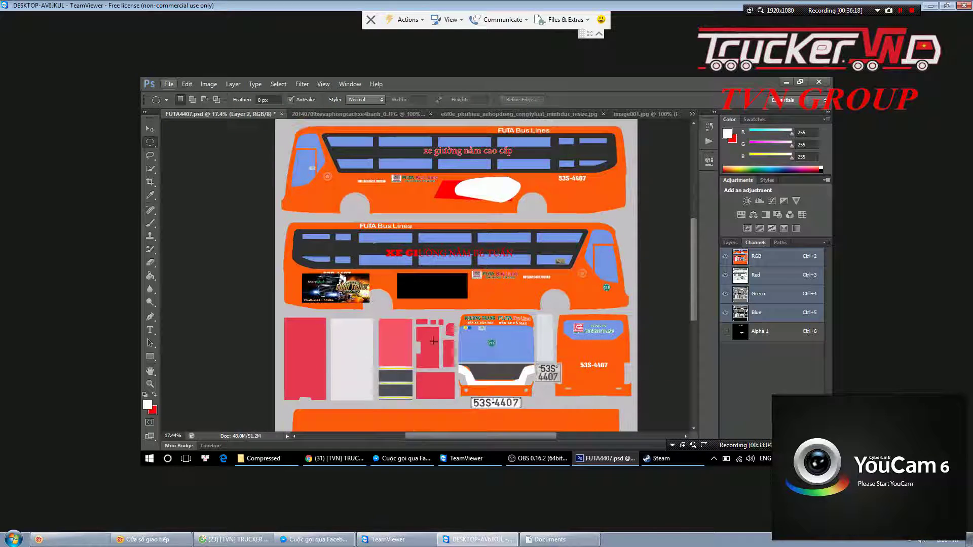
{"action": "scroll", "coordinate": [617, 354], "scroll_direction": "down", "scroll_amount": 1}
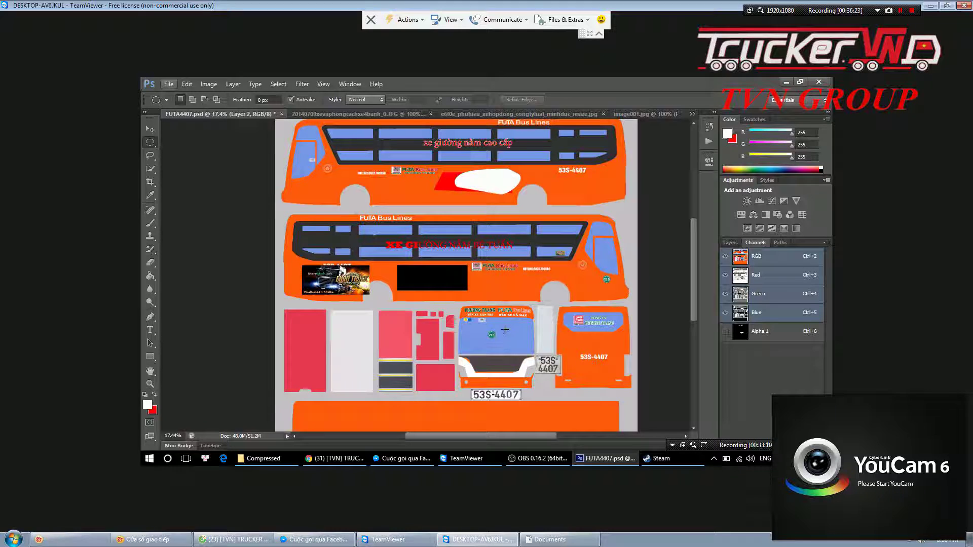
{"action": "scroll", "coordinate": [469, 319], "scroll_direction": "up", "scroll_amount": 3}
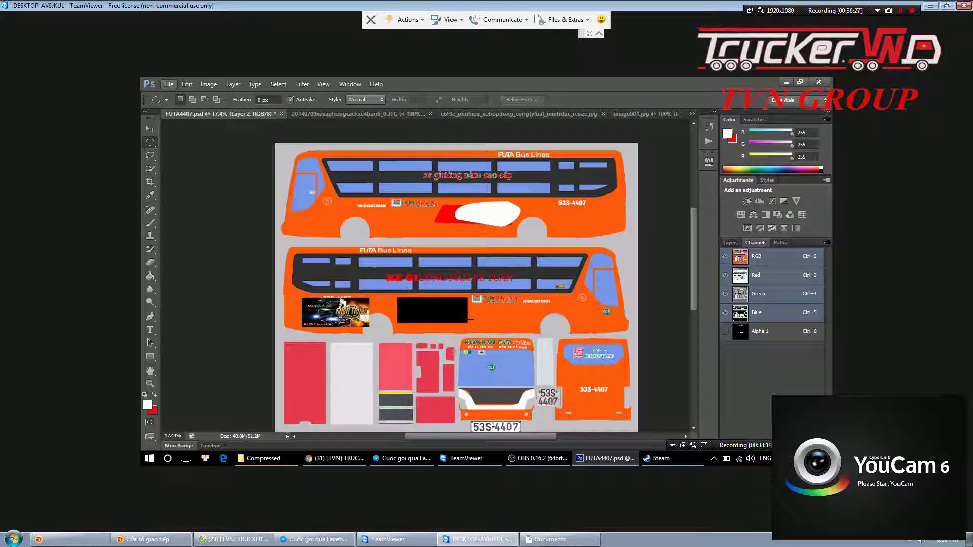
{"action": "left_click", "coordinate": [478, 316]}
{"action": "left_click", "coordinate": [818, 83]}
{"action": "key", "text": "ctrl+w"}
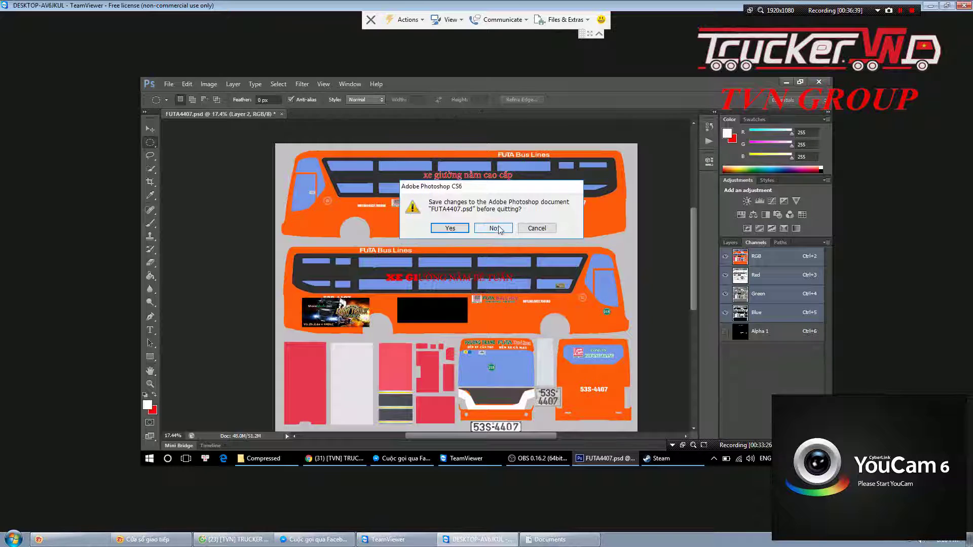
Discard changes to FUTA4407.psd, minimize the browser and OBS, and reopen the file from the desktop
{"action": "left_click", "coordinate": [492, 232]}
{"action": "left_click", "coordinate": [786, 82]}
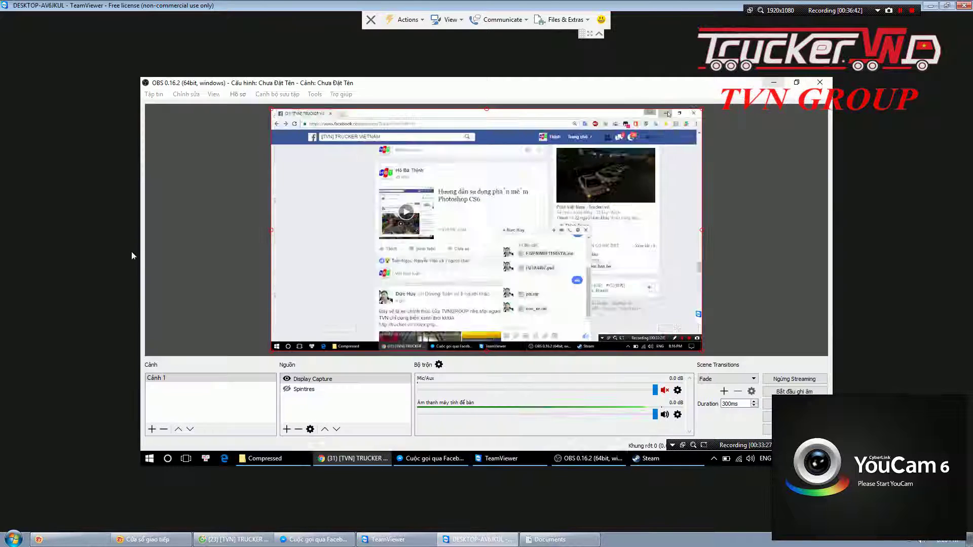
{"action": "left_click", "coordinate": [781, 83]}
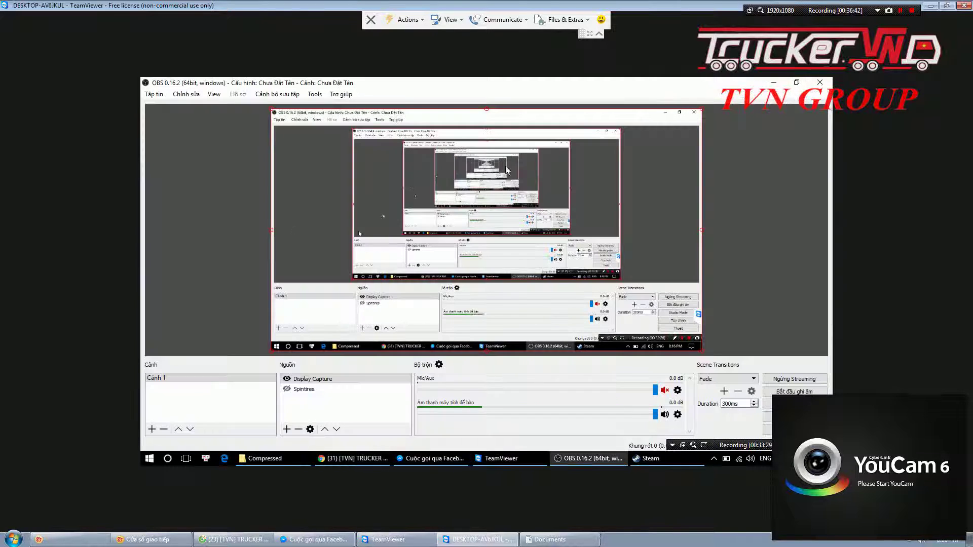
{"action": "left_click", "coordinate": [780, 83]}
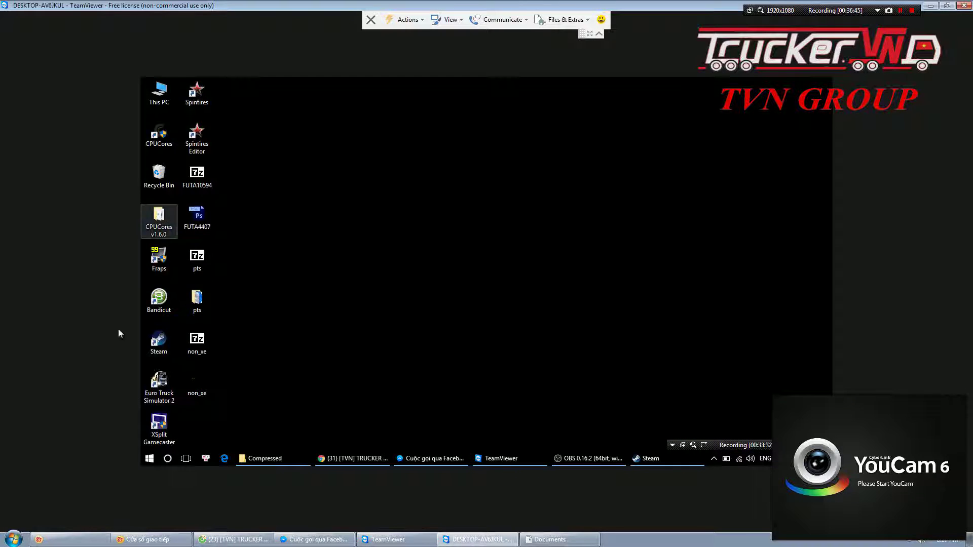
{"action": "double_click", "coordinate": [199, 221]}
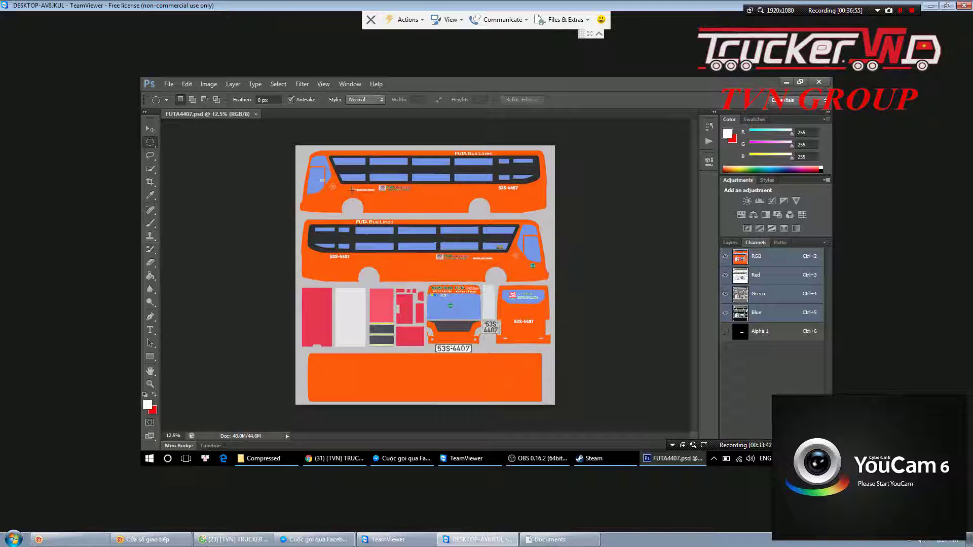
Sample the bus body orange and erase the upper-side FUTA logo and hotline to orange
{"action": "scroll", "coordinate": [340, 191], "scroll_direction": "up", "scroll_amount": 2}
{"action": "scroll", "coordinate": [354, 189], "scroll_direction": "up", "scroll_amount": 2}
{"action": "scroll", "coordinate": [385, 187], "scroll_direction": "up", "scroll_amount": 3}
{"action": "key", "text": "i"}
{"action": "key", "text": "alt+i"}
{"action": "left_click", "coordinate": [419, 191]}
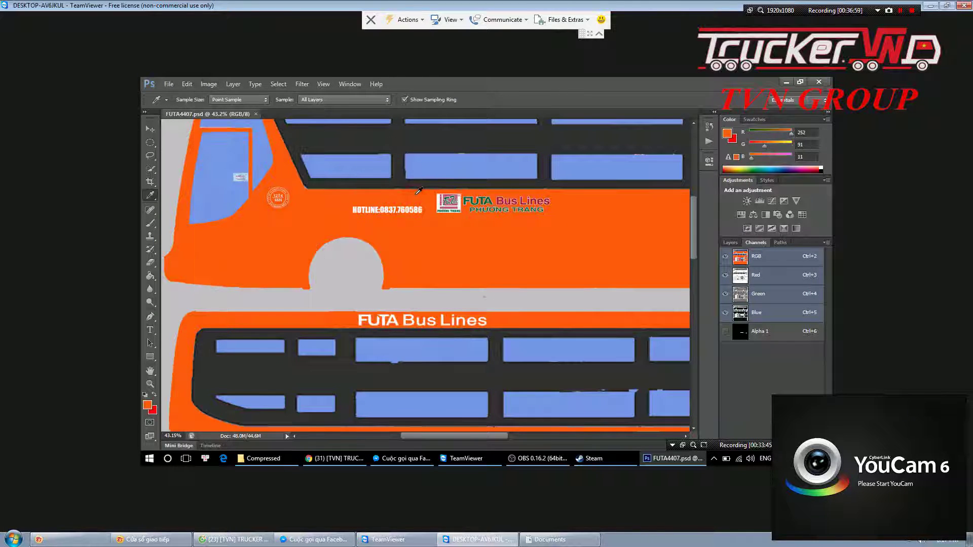
{"action": "key", "text": "m"}
{"action": "key", "text": "x"}
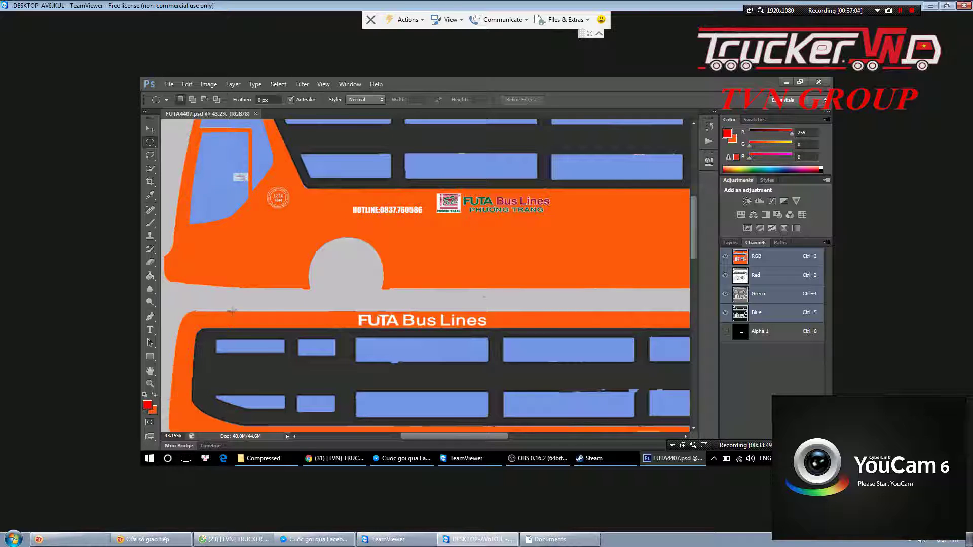
{"action": "left_click_drag", "start_coordinate": [336, 191], "coordinate": [575, 217]}
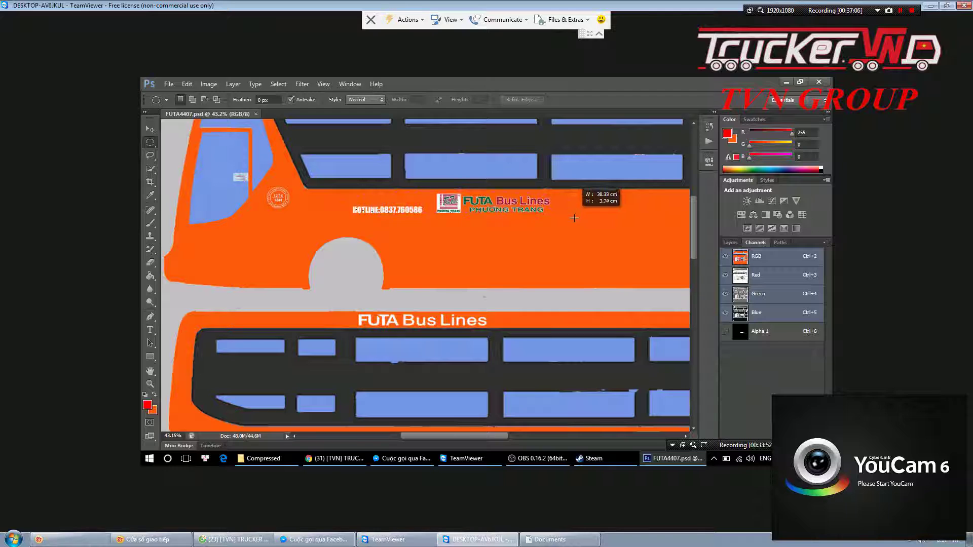
{"action": "key", "text": "Delete"}
Switch to rectangular selections and clear the FUTA Bus Lines lettering to orange
{"action": "right_click", "coordinate": [155, 144]}
{"action": "left_click", "coordinate": [184, 142]}
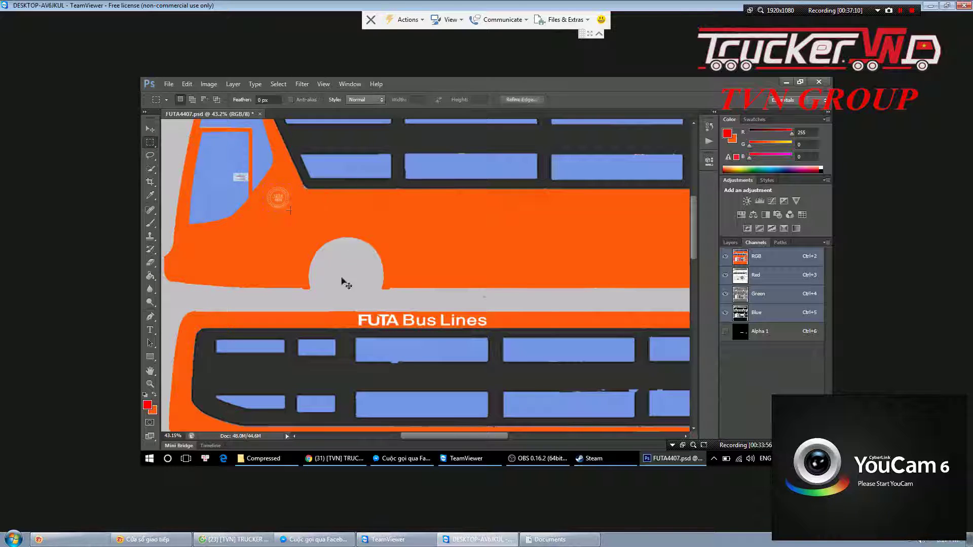
{"action": "left_click_drag", "start_coordinate": [338, 304], "coordinate": [507, 329]}
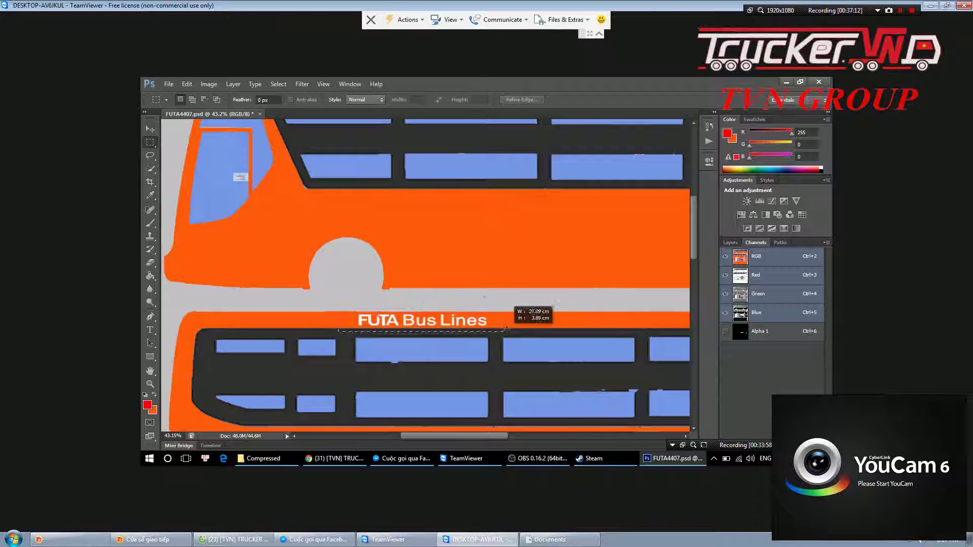
{"action": "key", "text": "Delete"}
{"action": "scroll", "coordinate": [339, 295], "scroll_direction": "down", "scroll_amount": 1}
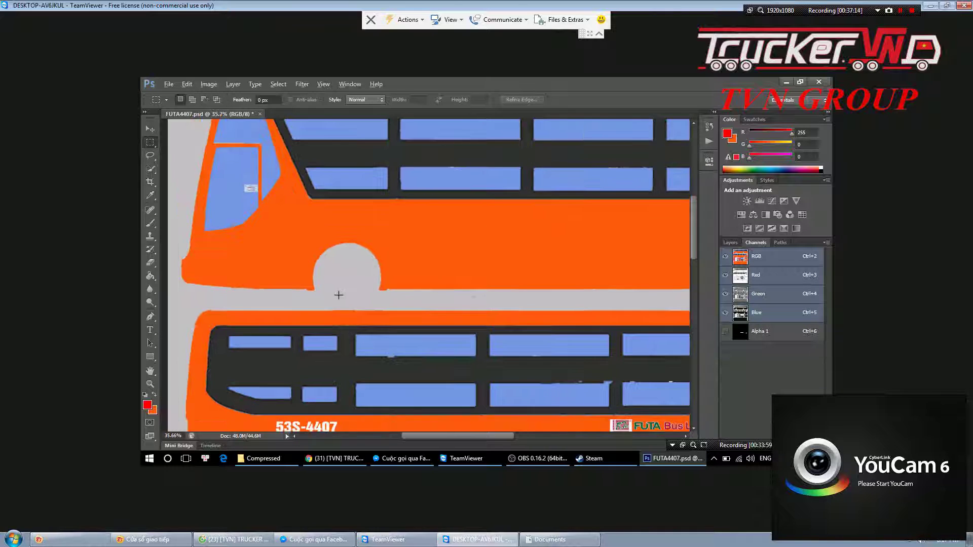
{"action": "scroll", "coordinate": [338, 295], "scroll_direction": "down", "scroll_amount": 1}
{"action": "scroll", "coordinate": [332, 284], "scroll_direction": "down", "scroll_amount": 2}
{"action": "scroll", "coordinate": [298, 369], "scroll_direction": "down", "scroll_amount": 1}
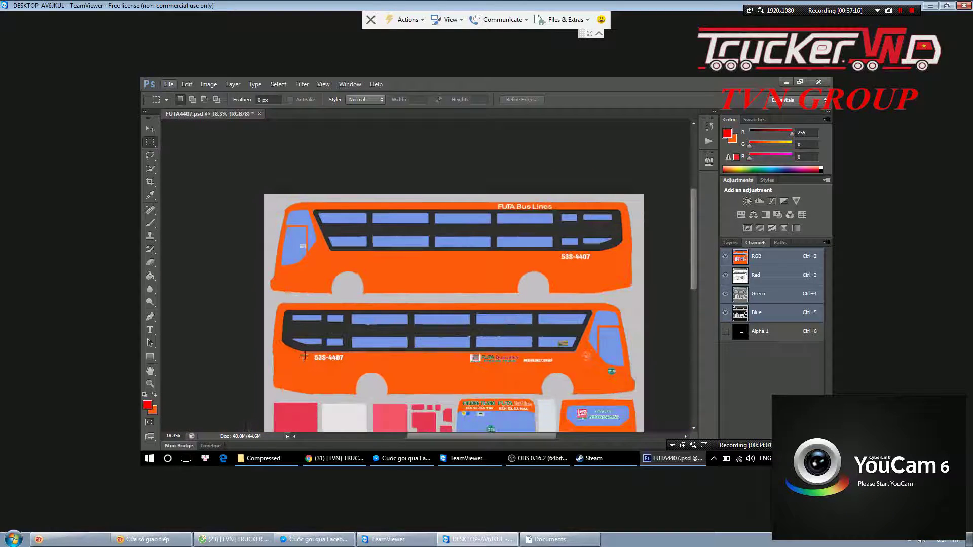
Clear the lower-side text row, 215 badge, upper 53S-4407 and FUTA Bus Lines text to orange
{"action": "left_click_drag", "start_coordinate": [583, 341], "coordinate": [595, 367]}
{"action": "key", "text": "Delete"}
{"action": "mouse_move", "coordinate": [597, 332]}
{"action": "left_mouse_down"}
{"action": "mouse_move", "coordinate": [634, 357]}
{"action": "mouse_move", "coordinate": [616, 378]}
{"action": "left_mouse_up"}
{"action": "key", "text": "Delete"}
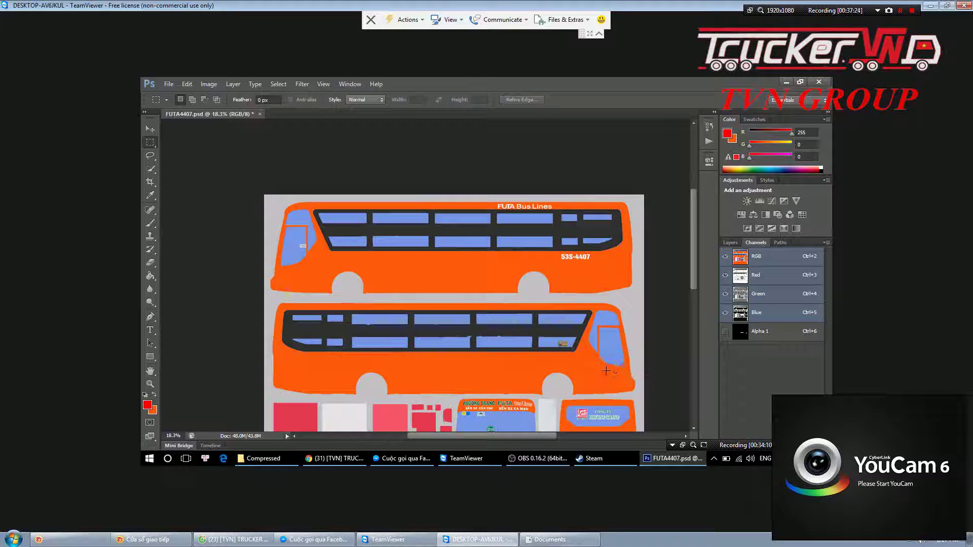
{"action": "left_click_drag", "start_coordinate": [558, 252], "coordinate": [592, 261]}
{"action": "key", "text": "Delete"}
{"action": "left_click_drag", "start_coordinate": [491, 202], "coordinate": [565, 209]}
{"action": "key", "text": "Delete"}
Clear the rear panel's 53S-4407 text to orange
{"action": "scroll", "coordinate": [504, 362], "scroll_direction": "down", "scroll_amount": 1}
{"action": "scroll", "coordinate": [504, 362], "scroll_direction": "up", "scroll_amount": 2}
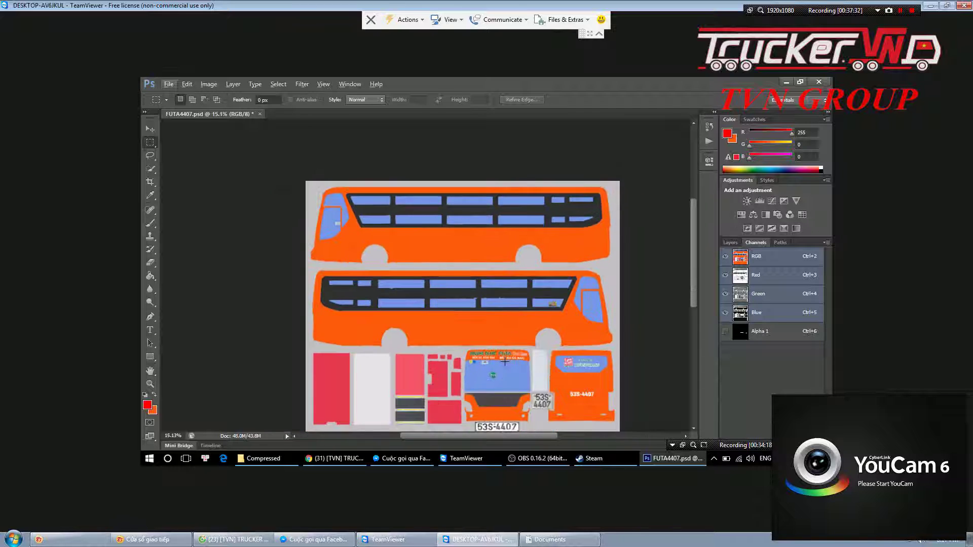
{"action": "scroll", "coordinate": [593, 394], "scroll_direction": "up", "scroll_amount": 1}
{"action": "scroll", "coordinate": [593, 394], "scroll_direction": "up", "scroll_amount": 2}
{"action": "scroll", "coordinate": [593, 394], "scroll_direction": "up", "scroll_amount": 1}
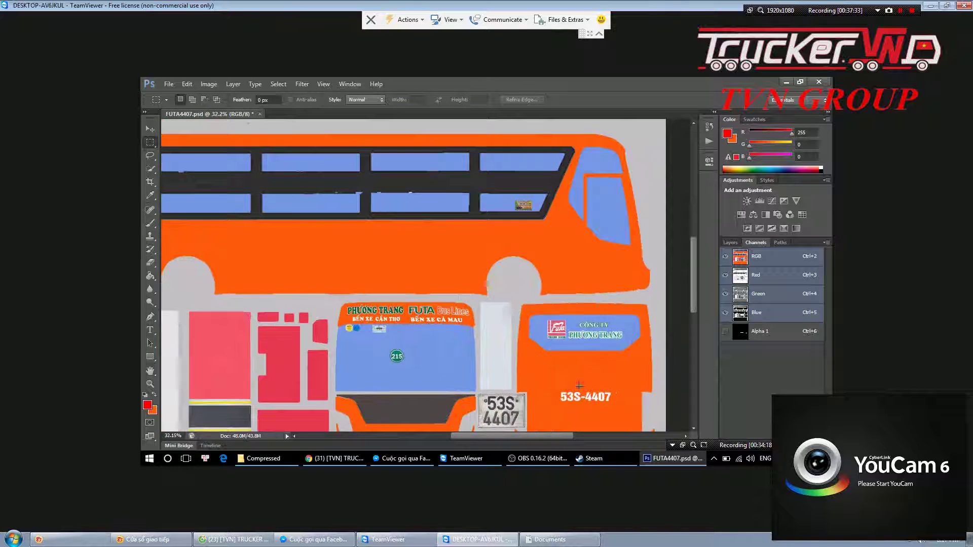
{"action": "scroll", "coordinate": [561, 380], "scroll_direction": "up", "scroll_amount": 1}
{"action": "left_click_drag", "start_coordinate": [542, 362], "coordinate": [624, 388]}
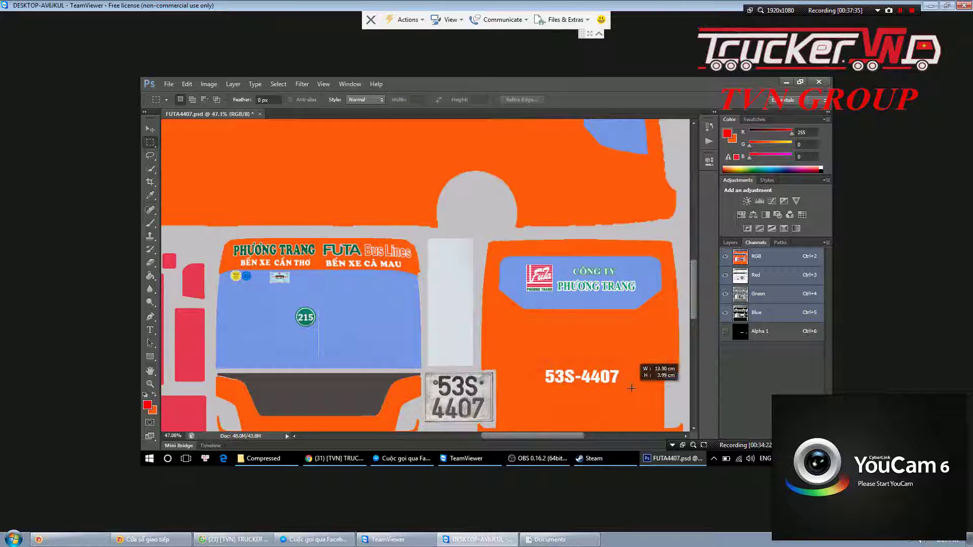
{"action": "key", "text": "Delete"}
Sample the rear window blue and erase the Futa logo and company name to orange
{"action": "key", "text": "i"}
{"action": "left_click", "coordinate": [586, 261]}
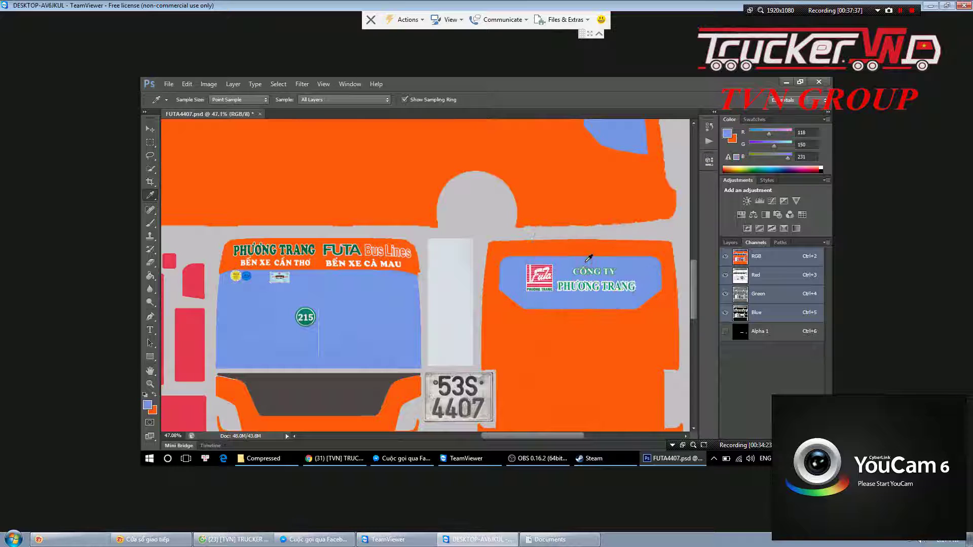
{"action": "key", "text": "m"}
{"action": "left_click_drag", "start_coordinate": [525, 260], "coordinate": [639, 293]}
{"action": "key", "text": "Delete"}
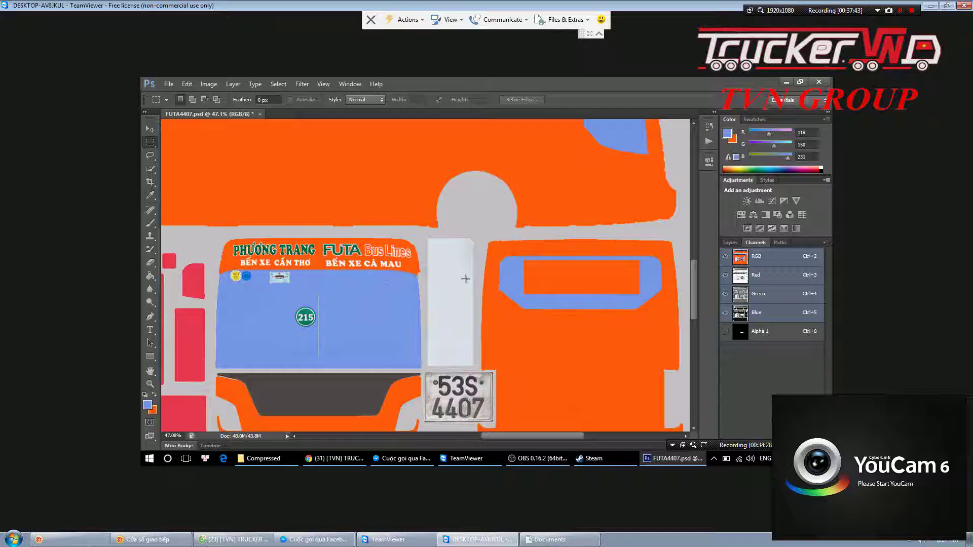
{"action": "key", "text": "i"}
{"action": "key", "text": "m"}
{"action": "left_click_drag", "start_coordinate": [516, 260], "coordinate": [642, 298]}
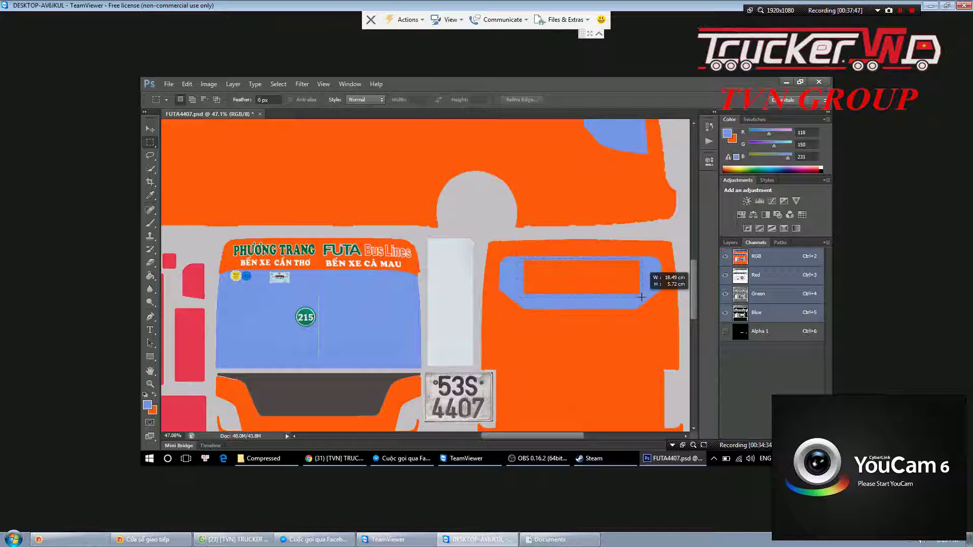
{"action": "key", "text": "Delete"}
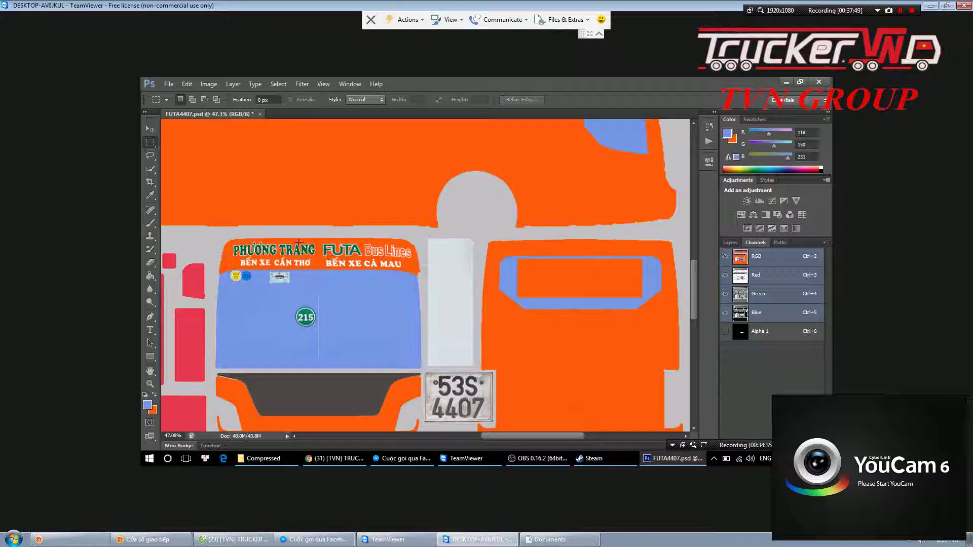
Refill the rear window strip with blue and clear the front destination-banner lettering to orange
{"action": "key", "text": "x"}
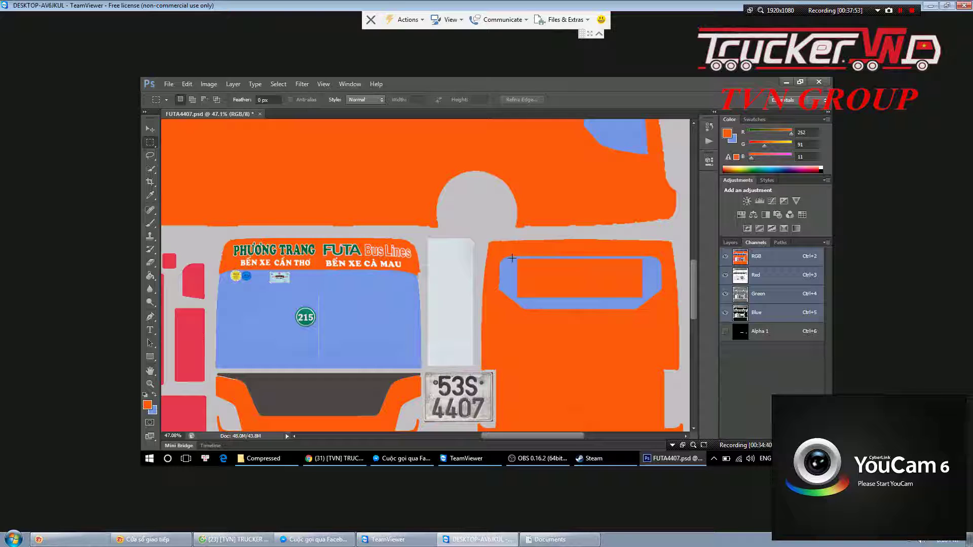
{"action": "left_click_drag", "start_coordinate": [515, 259], "coordinate": [643, 300]}
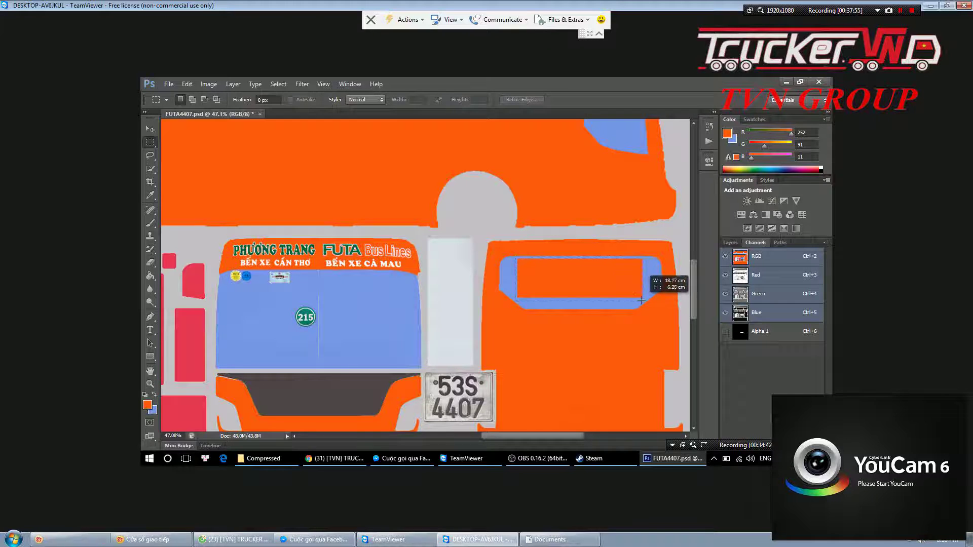
{"action": "left_click", "coordinate": [446, 271]}
{"action": "key", "text": "x"}
{"action": "left_click_drag", "start_coordinate": [232, 241], "coordinate": [411, 268]}
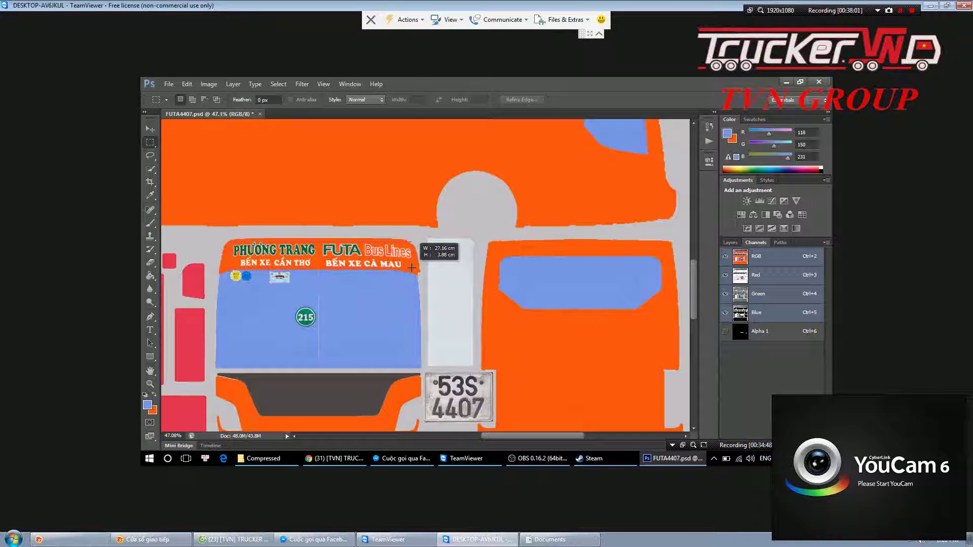
{"action": "key", "text": "ctrl+BackSpace"}
{"action": "key", "text": "ctrl+d"}
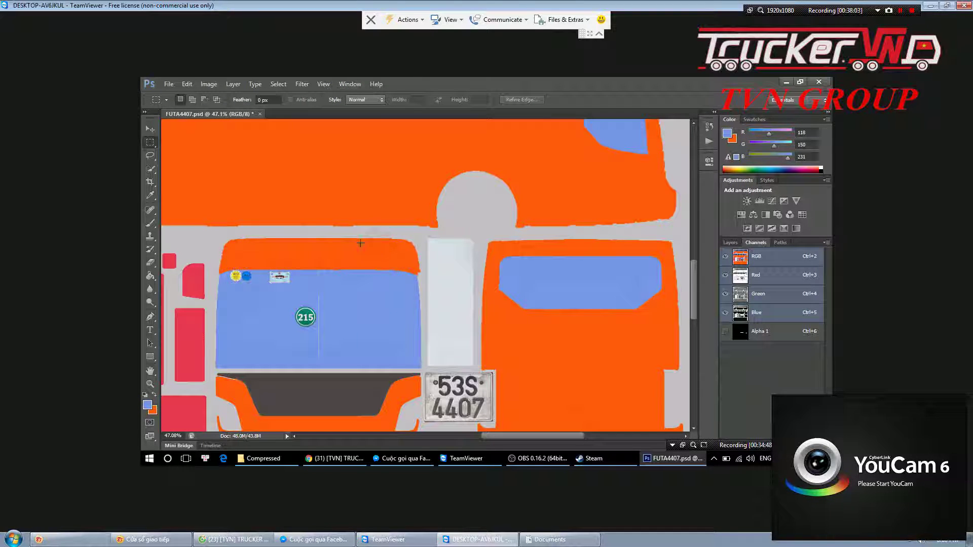
{"action": "key", "text": "i"}
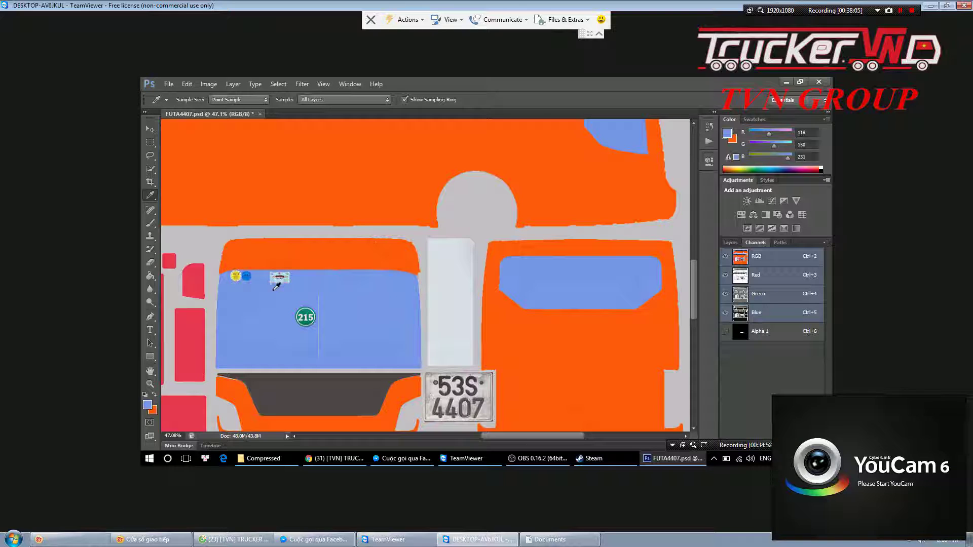
Fill over the windshield's top-left, yellow and blue stickers with the window blue
{"action": "key", "text": "m"}
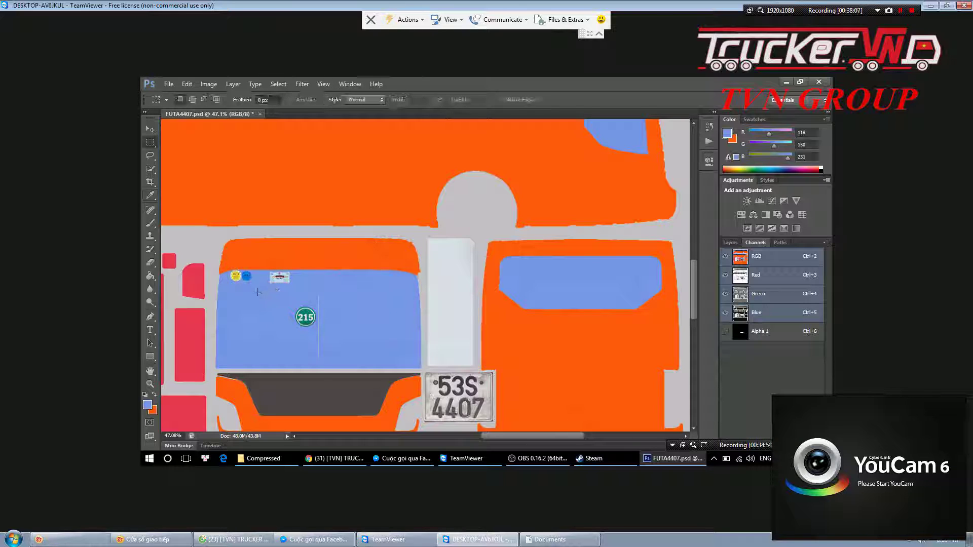
{"action": "left_click_drag", "start_coordinate": [232, 291], "coordinate": [267, 279]}
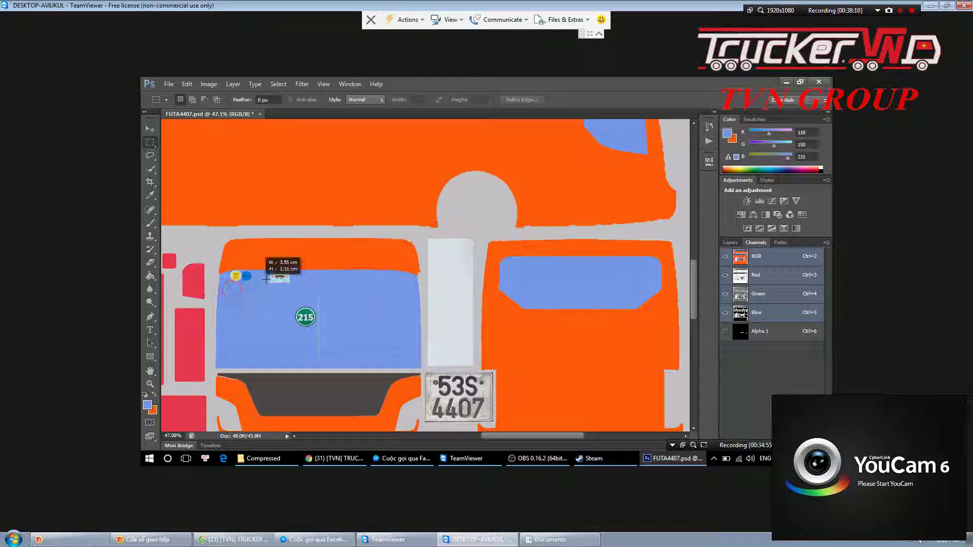
{"action": "key", "text": "shift+BackSpace"}
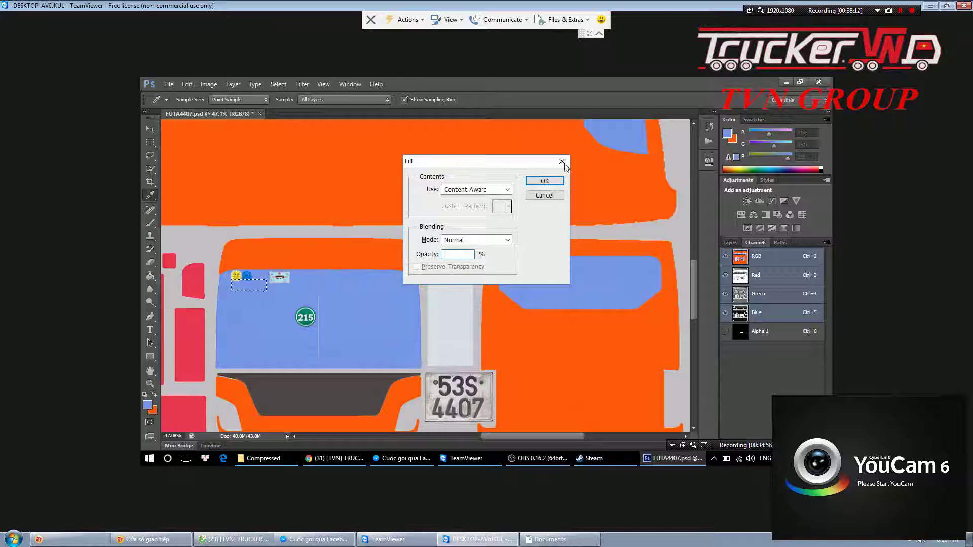
{"action": "key", "text": "Return"}
{"action": "key", "text": "x"}
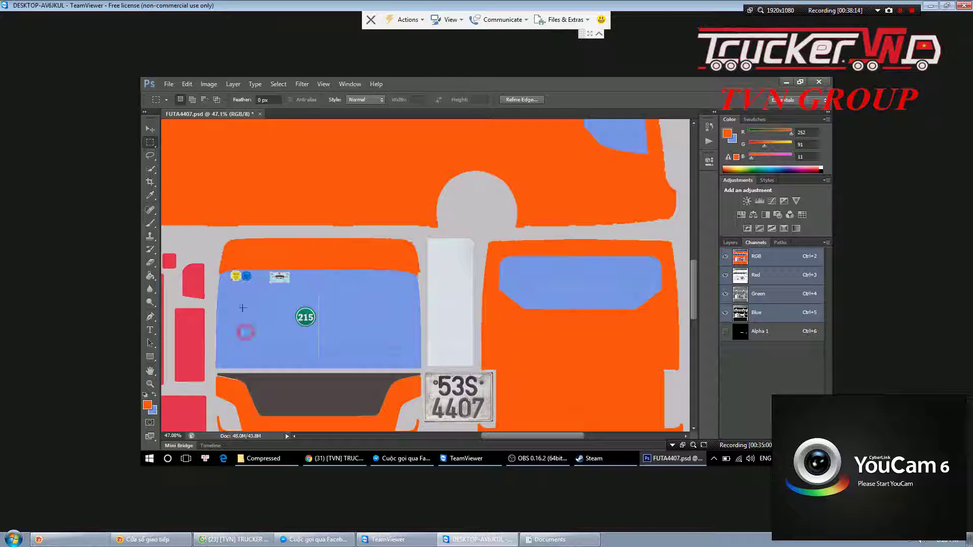
{"action": "mouse_move", "coordinate": [224, 290]}
{"action": "left_mouse_down"}
{"action": "mouse_move", "coordinate": [258, 273]}
{"action": "mouse_move", "coordinate": [300, 275]}
{"action": "mouse_move", "coordinate": [302, 310]}
{"action": "mouse_move", "coordinate": [330, 315]}
{"action": "left_mouse_up"}
{"action": "key", "text": "BackSpace"}
{"action": "key", "text": "BackSpace"}
{"action": "key", "text": "BackSpace"}
Marquee the area over the rear bus window, then zoom out
{"action": "scroll", "coordinate": [423, 284], "scroll_direction": "down", "scroll_amount": 2}
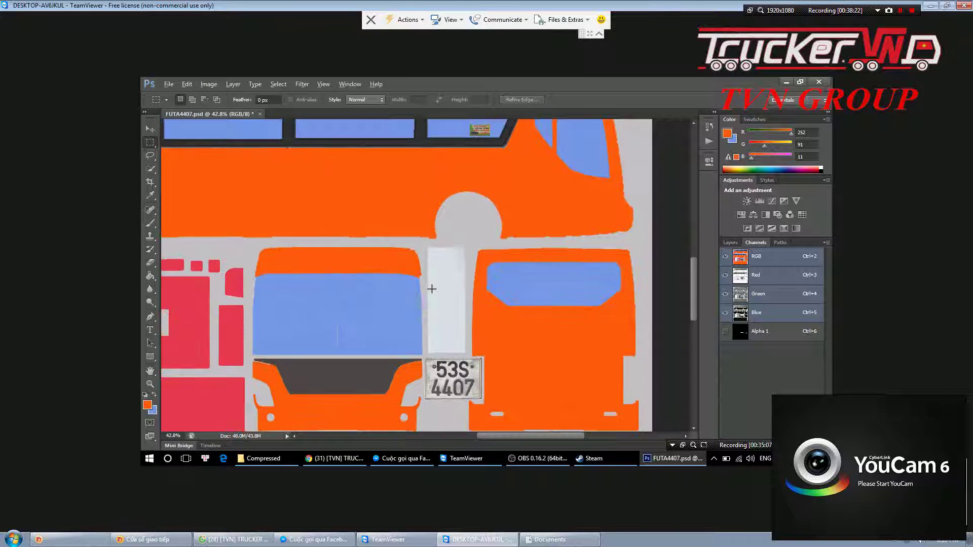
{"action": "scroll", "coordinate": [428, 277], "scroll_direction": "down", "scroll_amount": 2}
{"action": "scroll", "coordinate": [435, 268], "scroll_direction": "down", "scroll_amount": 2}
{"action": "scroll", "coordinate": [439, 248], "scroll_direction": "up", "scroll_amount": 1}
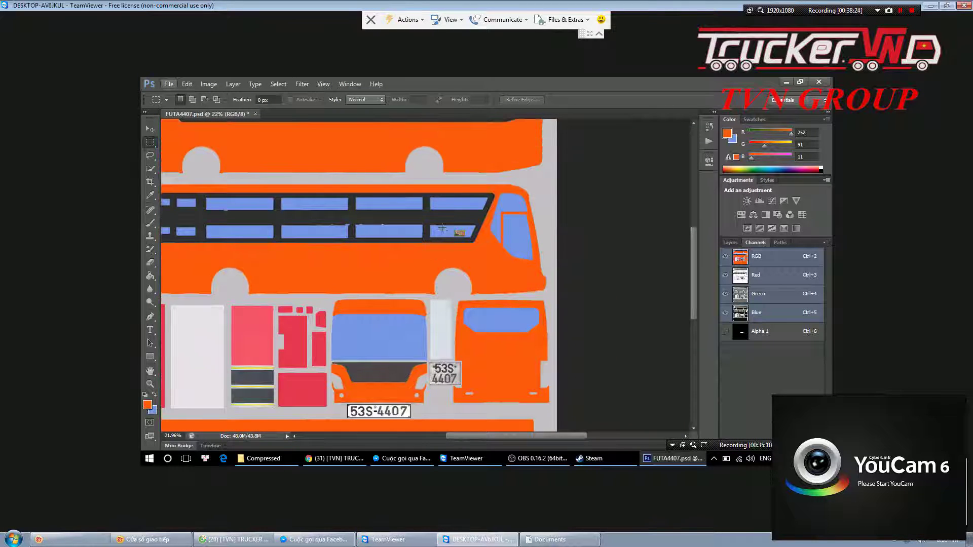
{"action": "left_click_drag", "start_coordinate": [430, 223], "coordinate": [470, 235]}
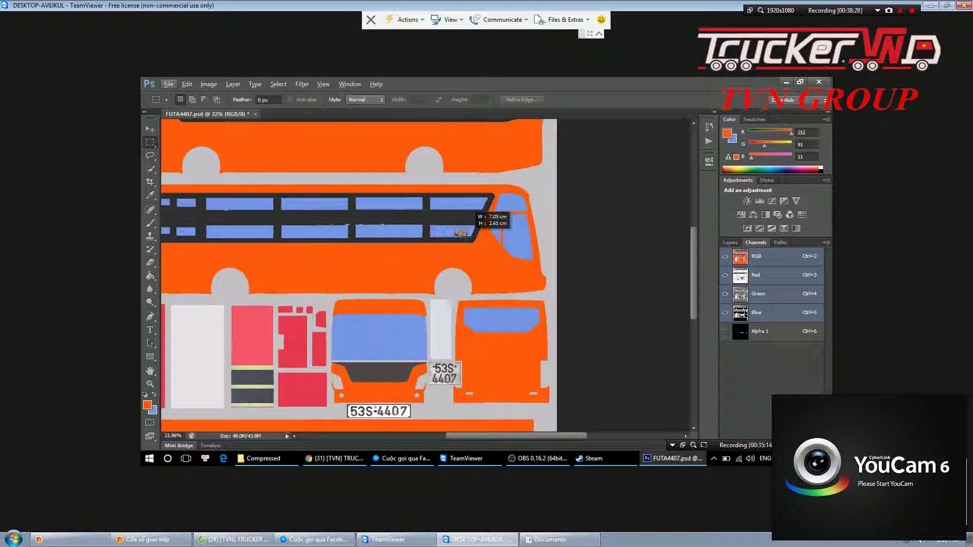
{"action": "left_click_drag", "start_coordinate": [471, 234], "coordinate": [478, 244]}
{"action": "scroll", "coordinate": [415, 230], "scroll_direction": "down", "scroll_amount": 2}
{"action": "scroll", "coordinate": [416, 229], "scroll_direction": "down", "scroll_amount": 2}
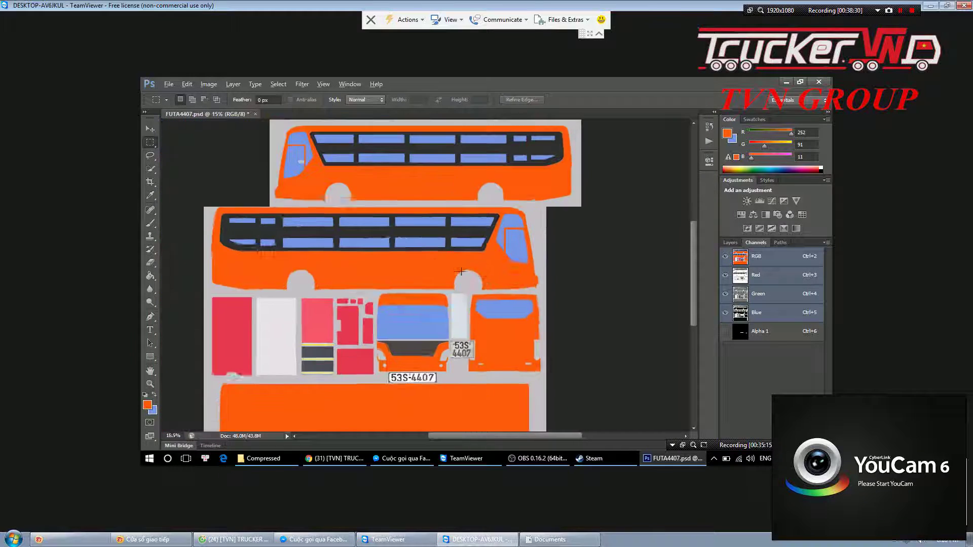
Fill the white shapes in the Alpha 1 channel with black, then return to RGB
{"action": "left_click", "coordinate": [754, 335]}
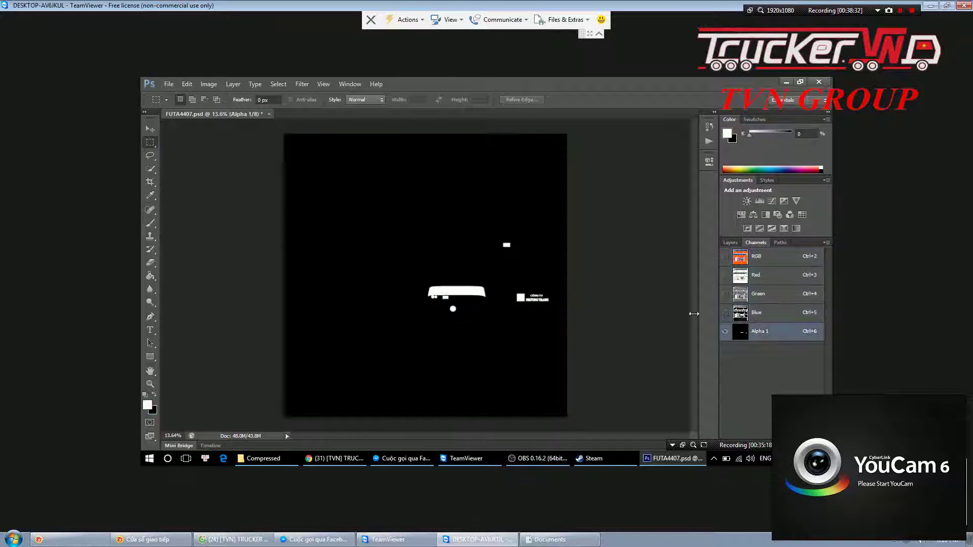
{"action": "left_click_drag", "start_coordinate": [350, 206], "coordinate": [579, 339]}
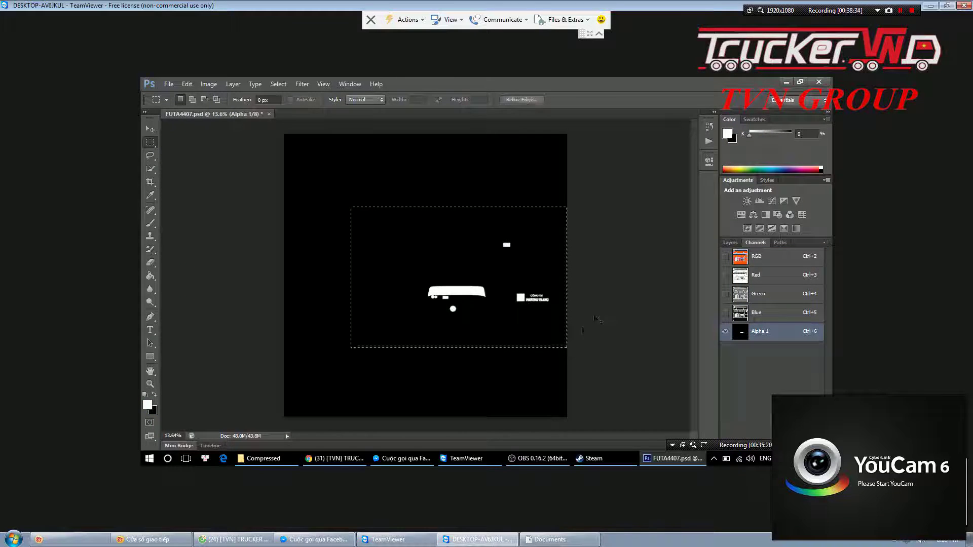
{"action": "key", "text": "Delete"}
{"action": "key", "text": "ctrl+d"}
{"action": "left_click", "coordinate": [750, 258]}
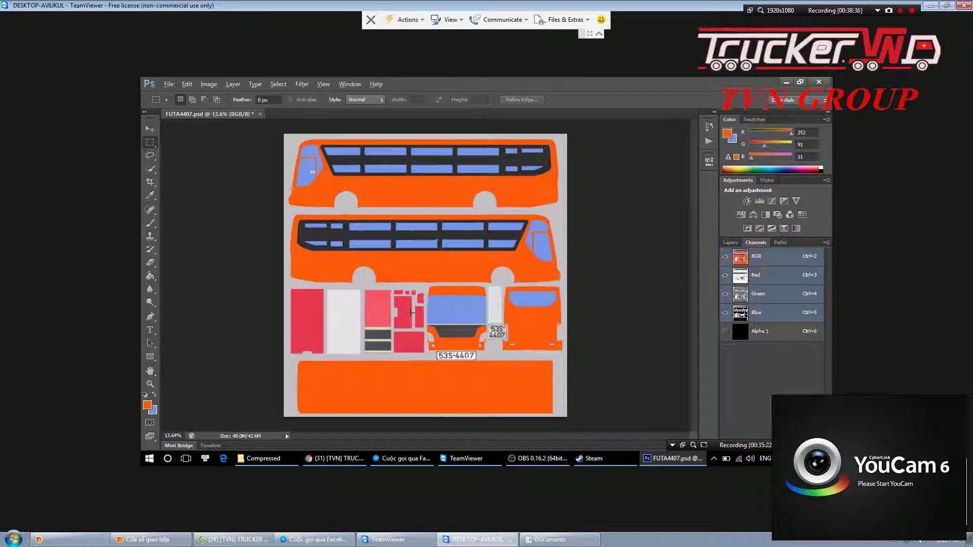
Zoom in to inspect the cleaned bus texture, make a small marquee, then zoom back out
{"action": "scroll", "coordinate": [410, 313], "scroll_direction": "up", "scroll_amount": 2}
{"action": "scroll", "coordinate": [416, 312], "scroll_direction": "up", "scroll_amount": 2}
{"action": "scroll", "coordinate": [426, 310], "scroll_direction": "up", "scroll_amount": 2}
{"action": "scroll", "coordinate": [436, 308], "scroll_direction": "up", "scroll_amount": 2}
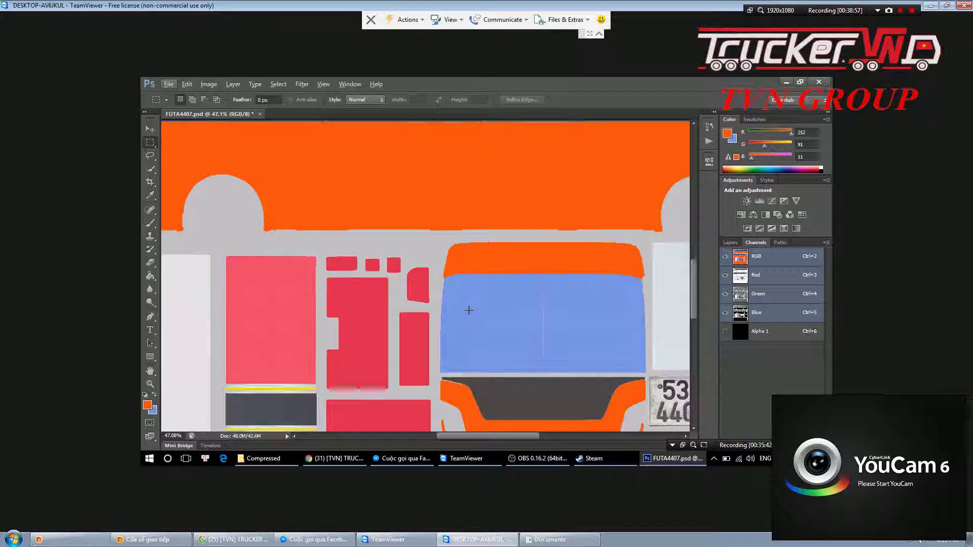
{"action": "scroll", "coordinate": [469, 310], "scroll_direction": "up", "scroll_amount": 2}
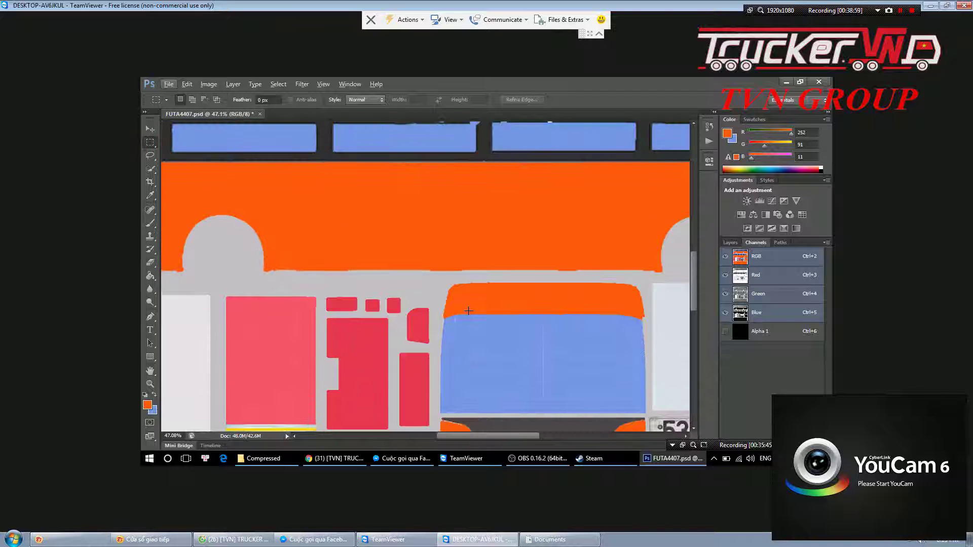
{"action": "scroll", "coordinate": [462, 313], "scroll_direction": "up", "scroll_amount": 3}
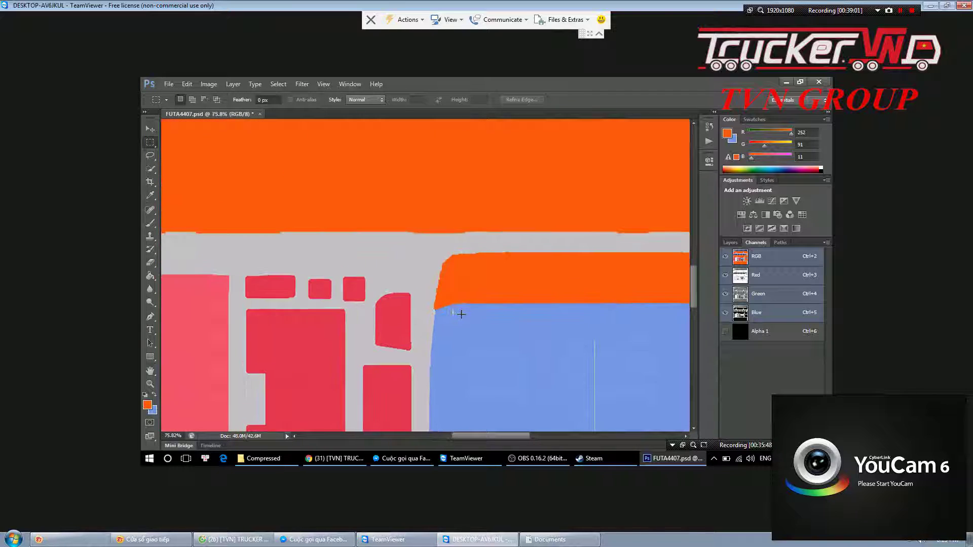
{"action": "scroll", "coordinate": [454, 312], "scroll_direction": "up", "scroll_amount": 1}
{"action": "left_click_drag", "start_coordinate": [448, 317], "coordinate": [456, 321]}
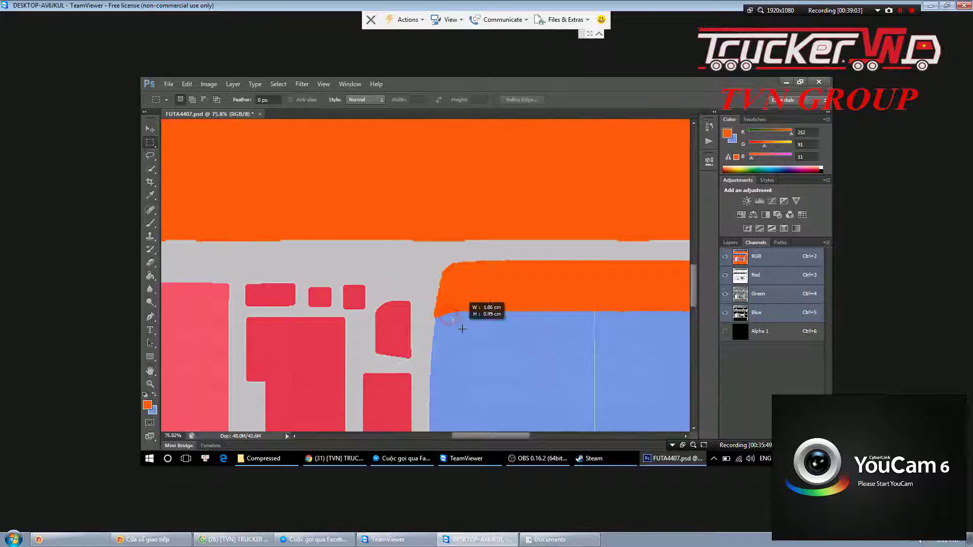
{"action": "scroll", "coordinate": [410, 293], "scroll_direction": "down", "scroll_amount": 2}
{"action": "scroll", "coordinate": [409, 293], "scroll_direction": "down", "scroll_amount": 2}
{"action": "scroll", "coordinate": [409, 293], "scroll_direction": "down", "scroll_amount": 1}
{"action": "scroll", "coordinate": [408, 293], "scroll_direction": "down", "scroll_amount": 1}
{"action": "scroll", "coordinate": [408, 293], "scroll_direction": "down", "scroll_amount": 2}
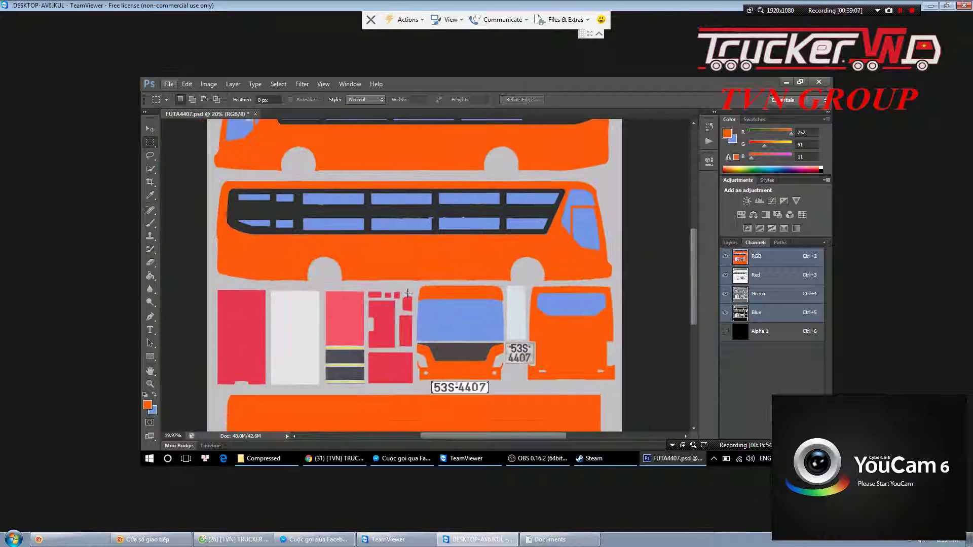
Switch to the Facebook tab and scroll through the Messenger chat to find the attachment
{"action": "left_click", "coordinate": [219, 541]}
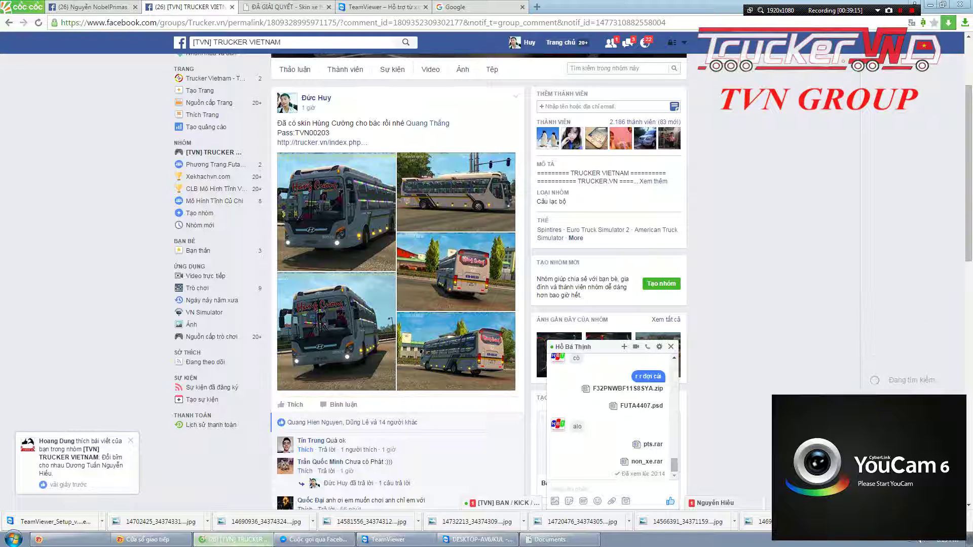
{"action": "scroll", "coordinate": [373, 410], "scroll_direction": "up", "scroll_amount": 3}
{"action": "scroll", "coordinate": [373, 409], "scroll_direction": "up", "scroll_amount": 3}
{"action": "scroll", "coordinate": [374, 409], "scroll_direction": "up", "scroll_amount": 3}
{"action": "scroll", "coordinate": [374, 409], "scroll_direction": "up", "scroll_amount": 3}
{"action": "scroll", "coordinate": [374, 410], "scroll_direction": "up", "scroll_amount": 3}
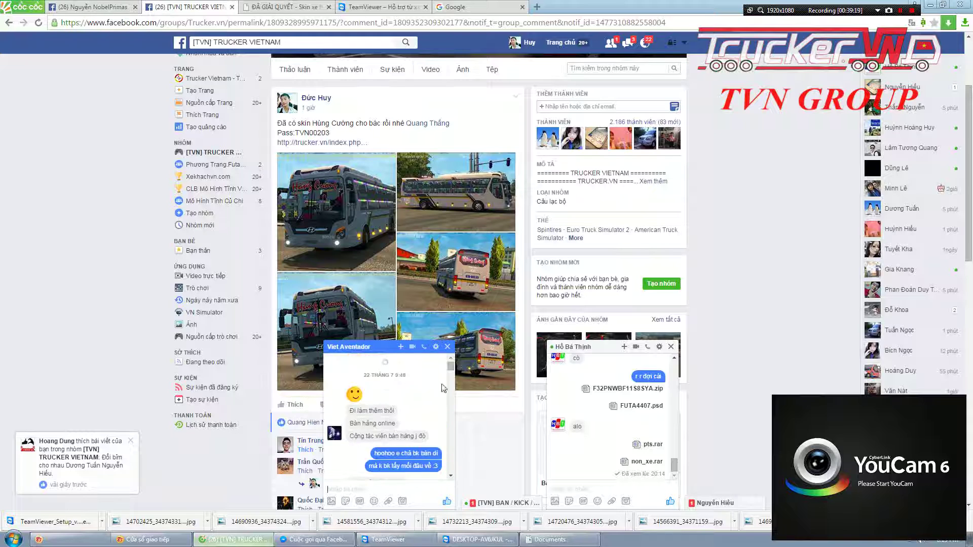
{"action": "scroll", "coordinate": [451, 362], "scroll_direction": "up", "scroll_amount": 3}
{"action": "scroll", "coordinate": [451, 362], "scroll_direction": "up", "scroll_amount": 3}
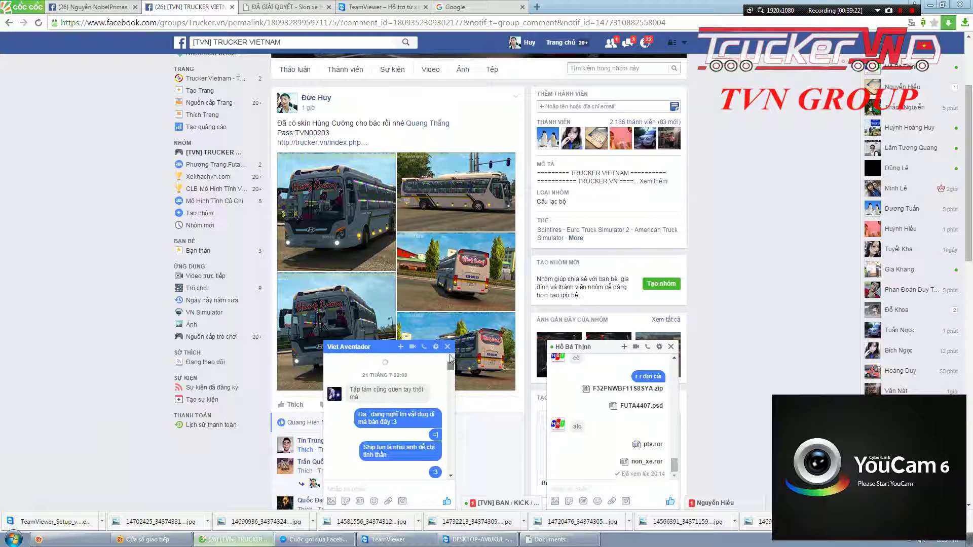
{"action": "scroll", "coordinate": [451, 361], "scroll_direction": "up", "scroll_amount": 3}
{"action": "scroll", "coordinate": [451, 362], "scroll_direction": "up", "scroll_amount": 3}
{"action": "scroll", "coordinate": [451, 364], "scroll_direction": "up", "scroll_amount": 3}
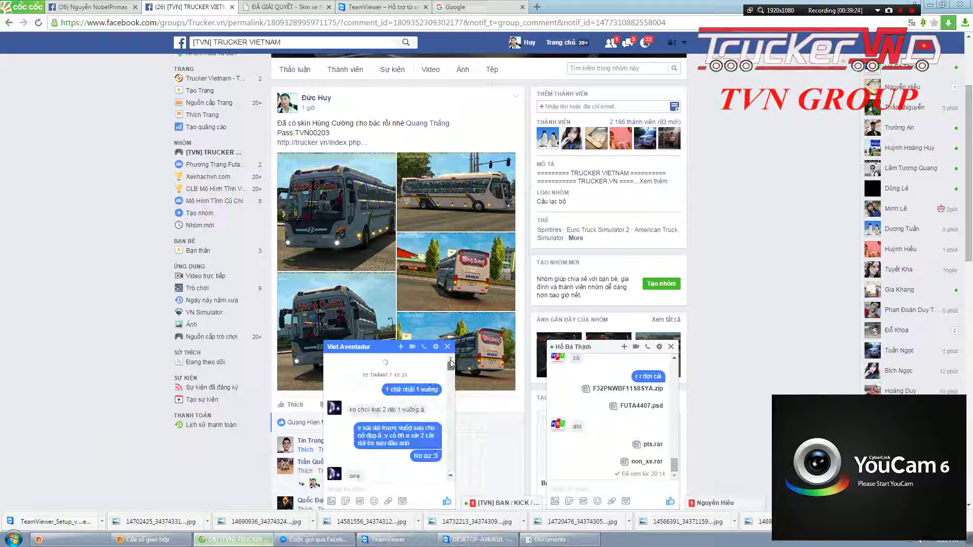
{"action": "scroll", "coordinate": [451, 363], "scroll_direction": "up", "scroll_amount": 3}
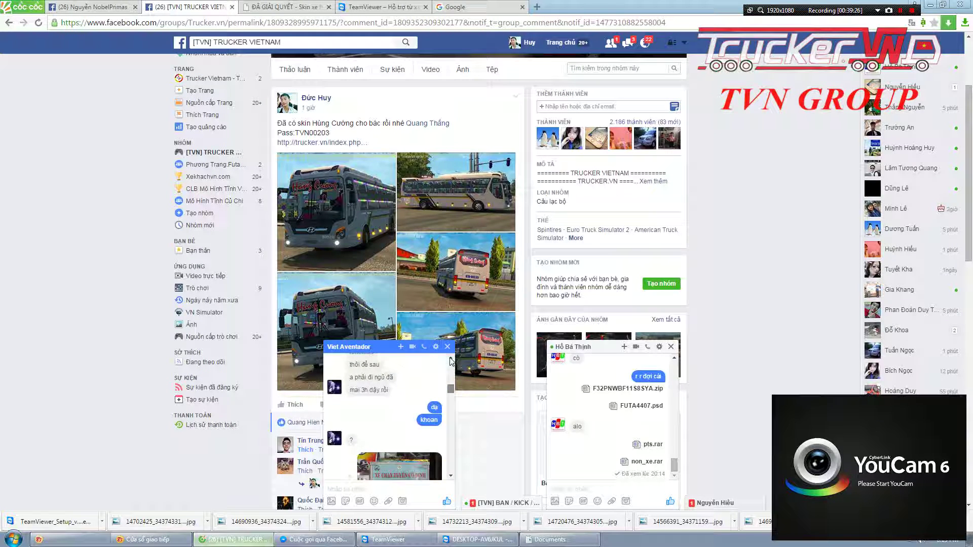
{"action": "scroll", "coordinate": [451, 361], "scroll_direction": "up", "scroll_amount": 3}
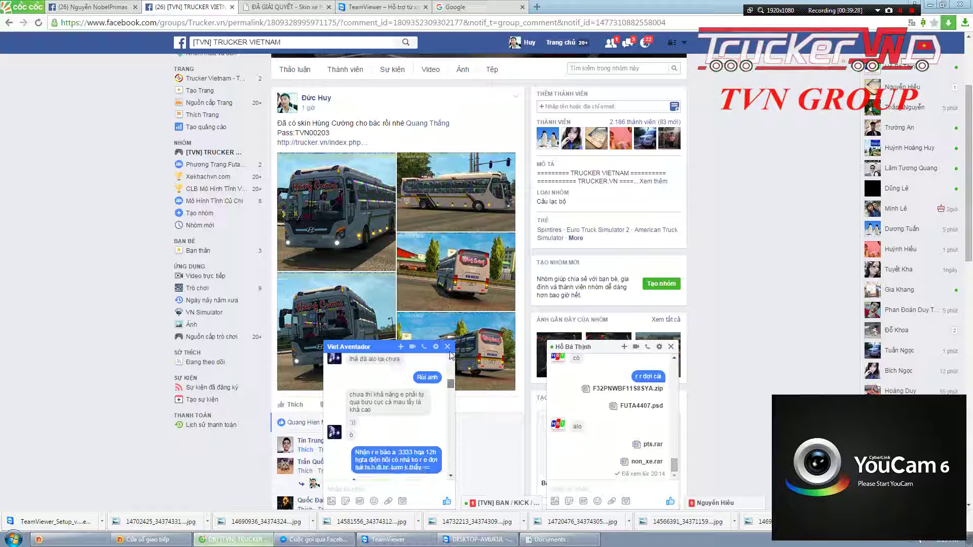
{"action": "scroll", "coordinate": [452, 355], "scroll_direction": "up", "scroll_amount": 3}
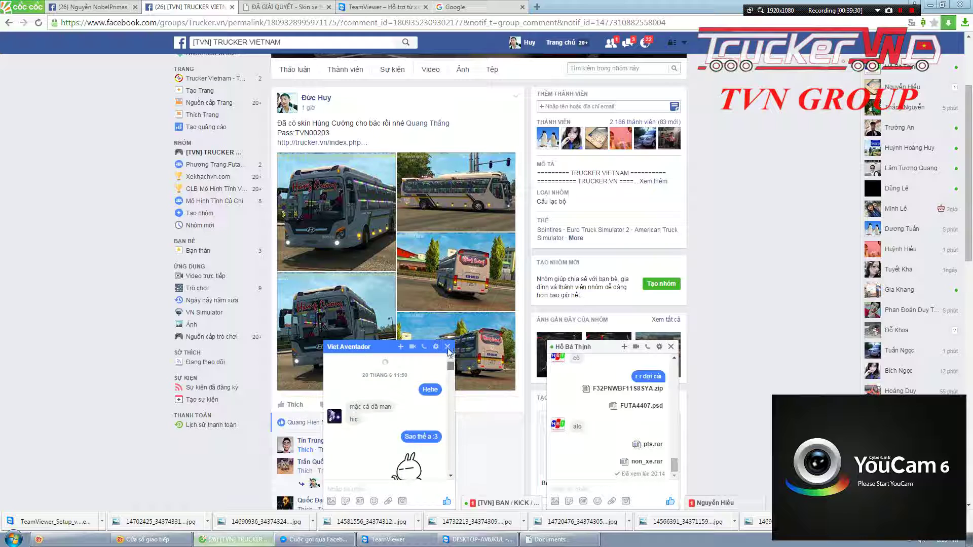
{"action": "scroll", "coordinate": [452, 363], "scroll_direction": "up", "scroll_amount": 3}
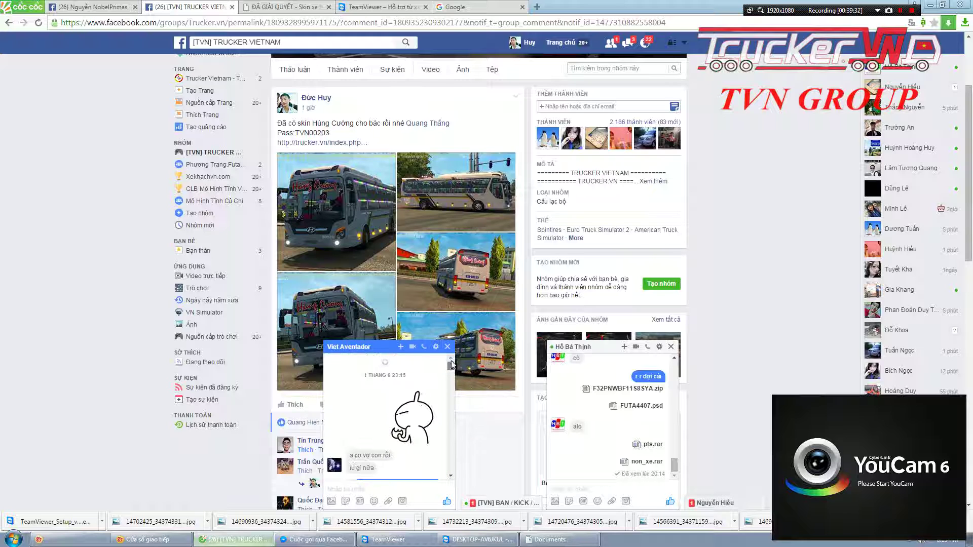
{"action": "scroll", "coordinate": [451, 363], "scroll_direction": "up", "scroll_amount": 3}
{"action": "scroll", "coordinate": [451, 366], "scroll_direction": "up", "scroll_amount": 5}
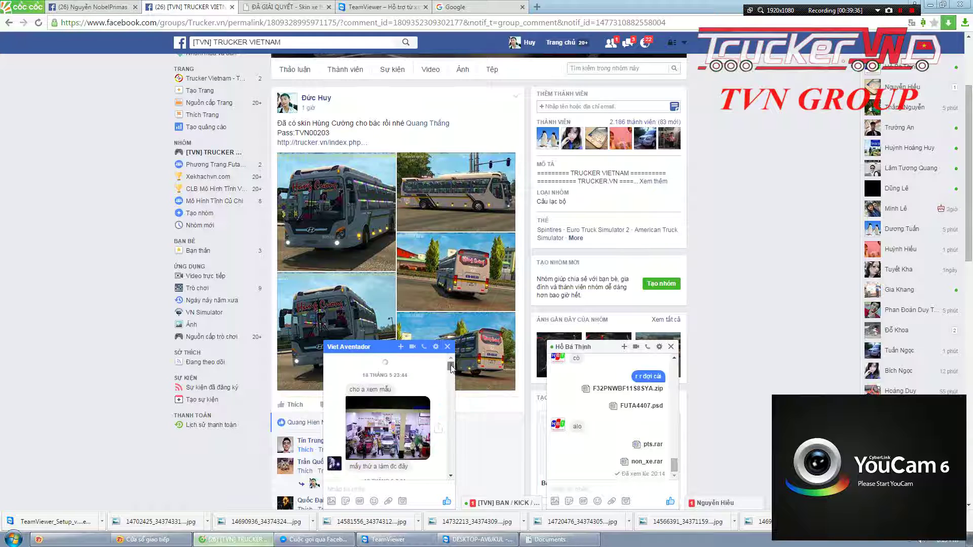
{"action": "scroll", "coordinate": [453, 366], "scroll_direction": "up", "scroll_amount": 3}
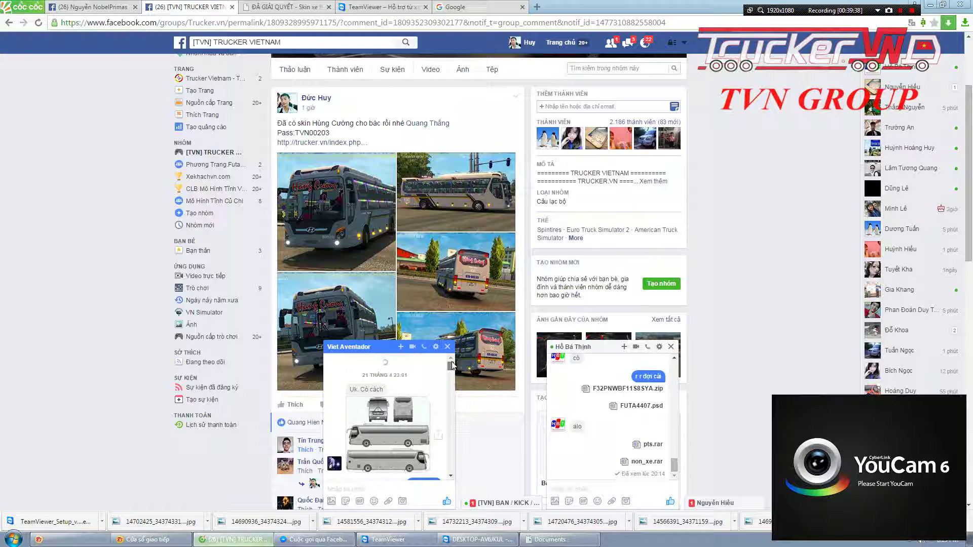
{"action": "scroll", "coordinate": [453, 366], "scroll_direction": "up", "scroll_amount": 3}
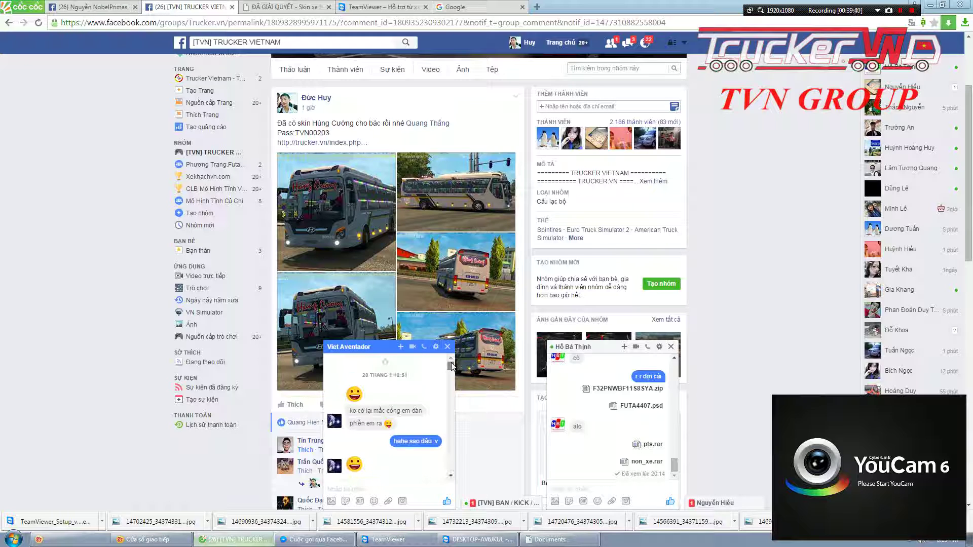
{"action": "scroll", "coordinate": [452, 366], "scroll_direction": "up", "scroll_amount": 3}
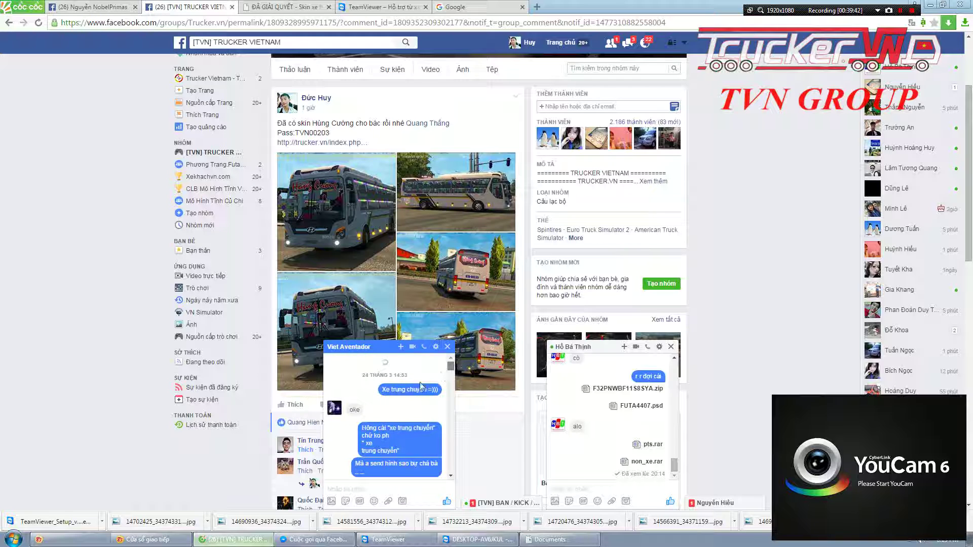
{"action": "scroll", "coordinate": [389, 407], "scroll_direction": "down", "scroll_amount": 3}
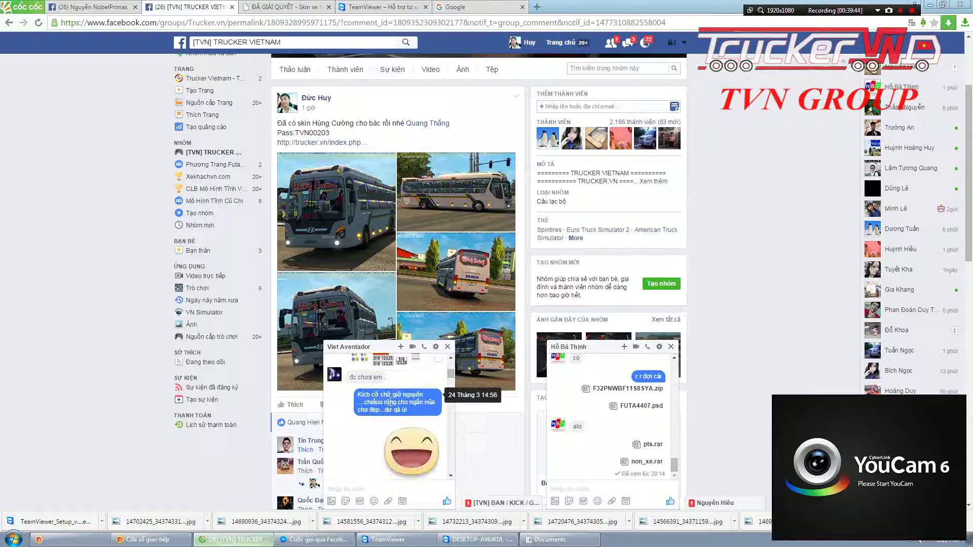
{"action": "scroll", "coordinate": [387, 411], "scroll_direction": "down", "scroll_amount": 5}
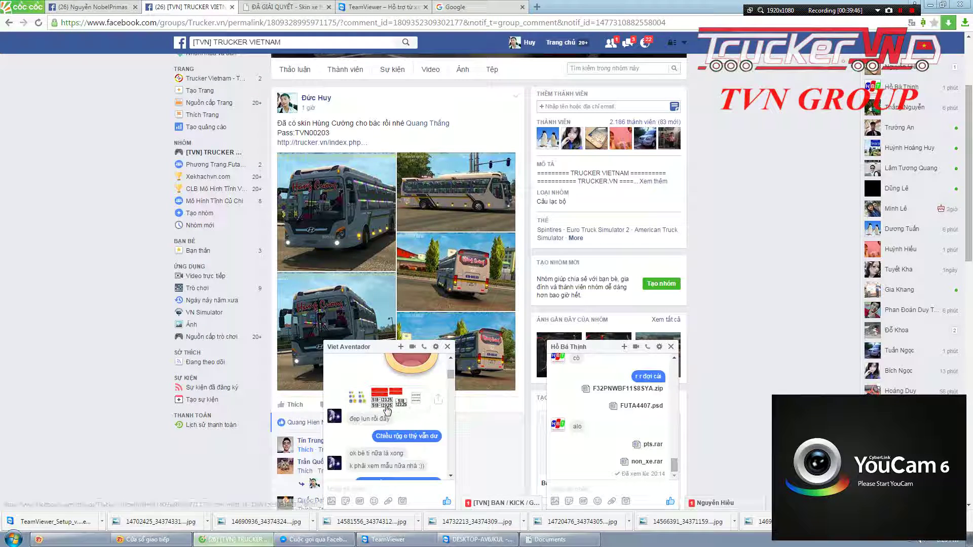
{"action": "scroll", "coordinate": [387, 408], "scroll_direction": "down", "scroll_amount": 2}
{"action": "scroll", "coordinate": [387, 408], "scroll_direction": "down", "scroll_amount": 2}
{"action": "scroll", "coordinate": [387, 408], "scroll_direction": "down", "scroll_amount": 2}
{"action": "scroll", "coordinate": [387, 408], "scroll_direction": "down", "scroll_amount": 2}
{"action": "scroll", "coordinate": [387, 409], "scroll_direction": "down", "scroll_amount": 2}
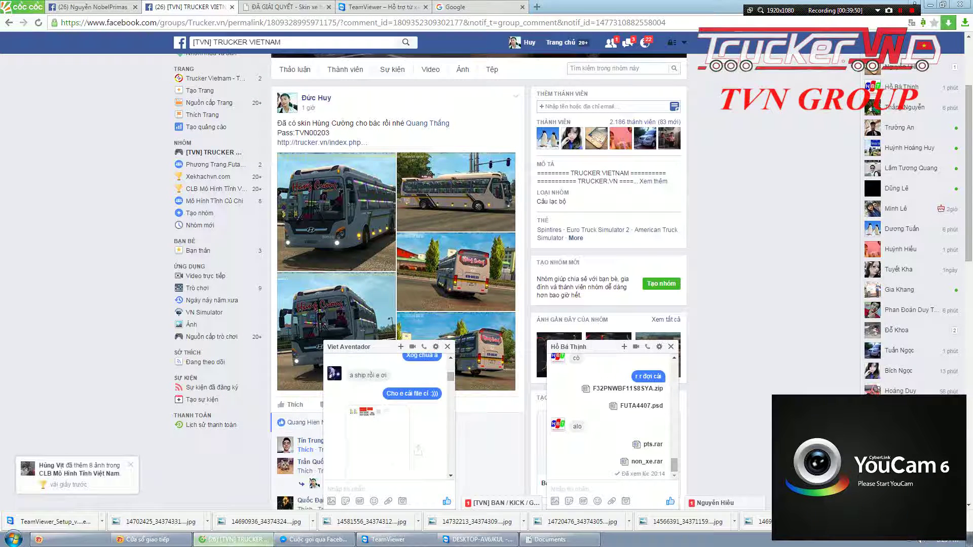
{"action": "scroll", "coordinate": [387, 409], "scroll_direction": "down", "scroll_amount": 2}
{"action": "scroll", "coordinate": [387, 410], "scroll_direction": "down", "scroll_amount": 2}
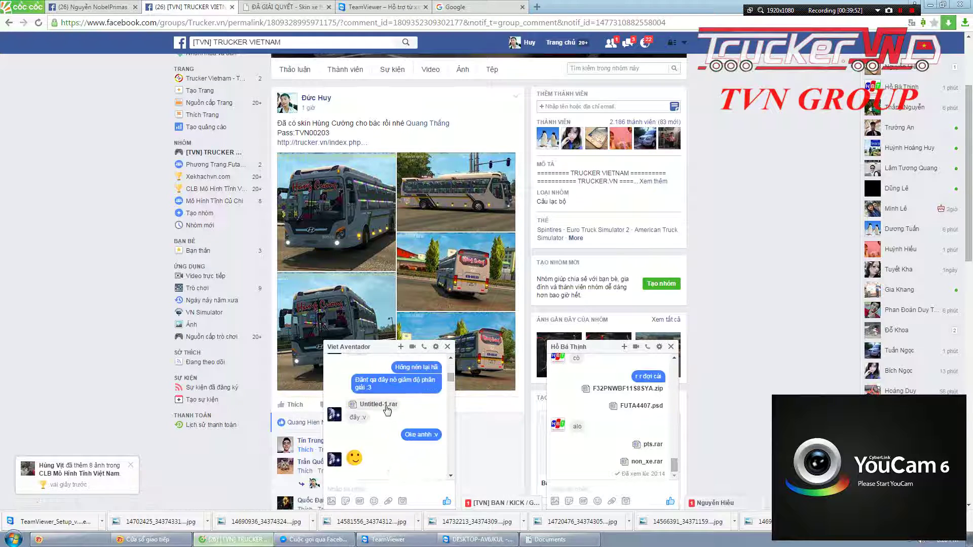
Download the Untitled-1.rar attachment, then scroll back through the chat history
{"action": "left_click", "coordinate": [380, 405]}
{"action": "scroll", "coordinate": [380, 407], "scroll_direction": "down", "scroll_amount": 2}
{"action": "scroll", "coordinate": [380, 407], "scroll_direction": "down", "scroll_amount": 2}
{"action": "scroll", "coordinate": [381, 408], "scroll_direction": "down", "scroll_amount": 2}
{"action": "scroll", "coordinate": [381, 408], "scroll_direction": "down", "scroll_amount": 2}
{"action": "scroll", "coordinate": [381, 408], "scroll_direction": "down", "scroll_amount": 2}
{"action": "scroll", "coordinate": [381, 409], "scroll_direction": "down", "scroll_amount": 2}
{"action": "scroll", "coordinate": [381, 408], "scroll_direction": "down", "scroll_amount": 2}
{"action": "scroll", "coordinate": [381, 409], "scroll_direction": "down", "scroll_amount": 2}
{"action": "scroll", "coordinate": [381, 408], "scroll_direction": "down", "scroll_amount": 2}
{"action": "scroll", "coordinate": [381, 408], "scroll_direction": "down", "scroll_amount": 2}
{"action": "scroll", "coordinate": [380, 407], "scroll_direction": "down", "scroll_amount": 2}
{"action": "scroll", "coordinate": [379, 407], "scroll_direction": "down", "scroll_amount": 2}
{"action": "scroll", "coordinate": [380, 408], "scroll_direction": "up", "scroll_amount": 3}
{"action": "scroll", "coordinate": [380, 408], "scroll_direction": "up", "scroll_amount": 3}
{"action": "scroll", "coordinate": [380, 408], "scroll_direction": "up", "scroll_amount": 3}
{"action": "scroll", "coordinate": [380, 408], "scroll_direction": "up", "scroll_amount": 3}
{"action": "scroll", "coordinate": [380, 408], "scroll_direction": "up", "scroll_amount": 3}
{"action": "scroll", "coordinate": [381, 408], "scroll_direction": "up", "scroll_amount": 3}
{"action": "scroll", "coordinate": [380, 408], "scroll_direction": "up", "scroll_amount": 3}
{"action": "scroll", "coordinate": [381, 408], "scroll_direction": "up", "scroll_amount": 3}
{"action": "scroll", "coordinate": [381, 408], "scroll_direction": "up", "scroll_amount": 3}
{"action": "scroll", "coordinate": [381, 408], "scroll_direction": "up", "scroll_amount": 3}
{"action": "scroll", "coordinate": [381, 408], "scroll_direction": "up", "scroll_amount": 3}
{"action": "scroll", "coordinate": [381, 408], "scroll_direction": "up", "scroll_amount": 3}
{"action": "scroll", "coordinate": [380, 408], "scroll_direction": "up", "scroll_amount": 3}
{"action": "scroll", "coordinate": [380, 408], "scroll_direction": "up", "scroll_amount": 3}
{"action": "scroll", "coordinate": [380, 409], "scroll_direction": "up", "scroll_amount": 3}
{"action": "scroll", "coordinate": [380, 409], "scroll_direction": "up", "scroll_amount": 3}
{"action": "scroll", "coordinate": [380, 409], "scroll_direction": "up", "scroll_amount": 3}
{"action": "scroll", "coordinate": [380, 409], "scroll_direction": "up", "scroll_amount": 3}
{"action": "scroll", "coordinate": [380, 409], "scroll_direction": "up", "scroll_amount": 3}
{"action": "scroll", "coordinate": [380, 409], "scroll_direction": "up", "scroll_amount": 3}
{"action": "scroll", "coordinate": [381, 409], "scroll_direction": "up", "scroll_amount": 3}
{"action": "scroll", "coordinate": [380, 409], "scroll_direction": "up", "scroll_amount": 3}
{"action": "scroll", "coordinate": [380, 409], "scroll_direction": "up", "scroll_amount": 3}
{"action": "scroll", "coordinate": [380, 409], "scroll_direction": "down", "scroll_amount": 2}
{"action": "scroll", "coordinate": [380, 409], "scroll_direction": "down", "scroll_amount": 2}
{"action": "scroll", "coordinate": [380, 409], "scroll_direction": "down", "scroll_amount": 2}
{"action": "scroll", "coordinate": [380, 409], "scroll_direction": "down", "scroll_amount": 2}
{"action": "scroll", "coordinate": [380, 409], "scroll_direction": "down", "scroll_amount": 2}
{"action": "scroll", "coordinate": [380, 409], "scroll_direction": "down", "scroll_amount": 2}
{"action": "scroll", "coordinate": [380, 409], "scroll_direction": "down", "scroll_amount": 2}
{"action": "scroll", "coordinate": [380, 409], "scroll_direction": "down", "scroll_amount": 2}
{"action": "scroll", "coordinate": [380, 409], "scroll_direction": "down", "scroll_amount": 2}
{"action": "scroll", "coordinate": [380, 409], "scroll_direction": "down", "scroll_amount": 2}
{"action": "scroll", "coordinate": [380, 409], "scroll_direction": "down", "scroll_amount": 2}
{"action": "scroll", "coordinate": [381, 409], "scroll_direction": "down", "scroll_amount": 2}
{"action": "scroll", "coordinate": [380, 409], "scroll_direction": "down", "scroll_amount": 2}
{"action": "scroll", "coordinate": [380, 409], "scroll_direction": "down", "scroll_amount": 2}
{"action": "scroll", "coordinate": [380, 409], "scroll_direction": "down", "scroll_amount": 2}
{"action": "scroll", "coordinate": [380, 409], "scroll_direction": "down", "scroll_amount": 2}
{"action": "scroll", "coordinate": [380, 409], "scroll_direction": "down", "scroll_amount": 2}
{"action": "scroll", "coordinate": [380, 409], "scroll_direction": "down", "scroll_amount": 2}
{"action": "scroll", "coordinate": [380, 409], "scroll_direction": "down", "scroll_amount": 2}
{"action": "scroll", "coordinate": [380, 409], "scroll_direction": "down", "scroll_amount": 2}
{"action": "scroll", "coordinate": [380, 409], "scroll_direction": "down", "scroll_amount": 2}
{"action": "scroll", "coordinate": [380, 409], "scroll_direction": "down", "scroll_amount": 2}
{"action": "scroll", "coordinate": [380, 409], "scroll_direction": "down", "scroll_amount": 2}
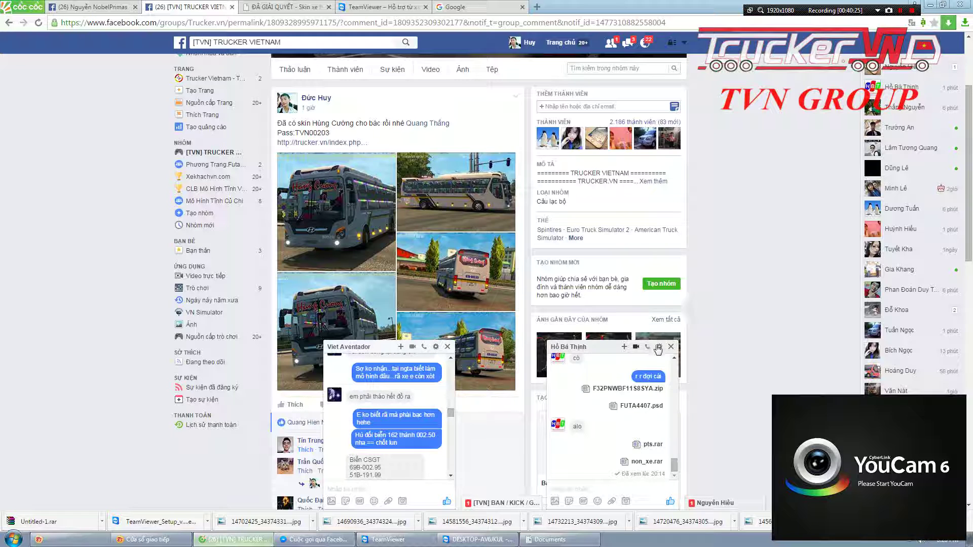
Attach Untitled-1.rar from the Downloads folder to the second conversation
{"action": "left_click", "coordinate": [659, 347]}
{"action": "left_click", "coordinate": [669, 371]}
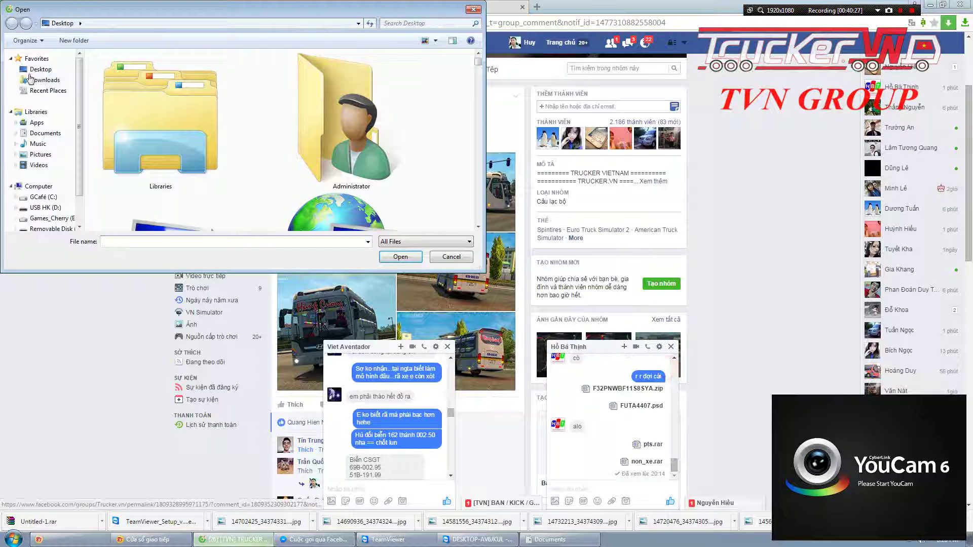
{"action": "left_click", "coordinate": [31, 80]}
{"action": "left_click", "coordinate": [276, 114]}
{"action": "scroll", "coordinate": [274, 114], "scroll_direction": "down", "scroll_amount": 2}
{"action": "scroll", "coordinate": [276, 114], "scroll_direction": "down", "scroll_amount": 2}
{"action": "scroll", "coordinate": [277, 114], "scroll_direction": "down", "scroll_amount": 2}
{"action": "double_click", "coordinate": [168, 179]}
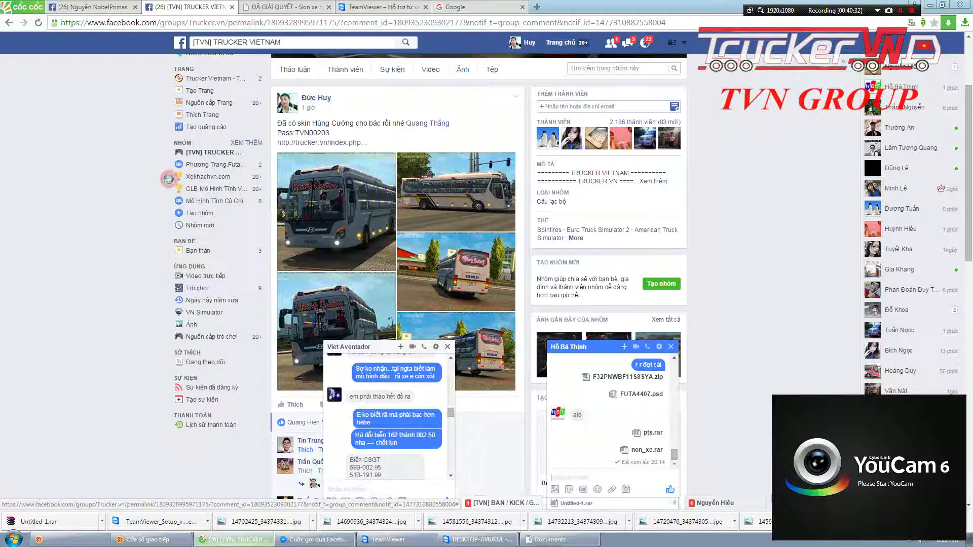
Send the attached Untitled-1.rar in the chat and switch to the TeamViewer session
{"action": "left_click", "coordinate": [591, 477]}
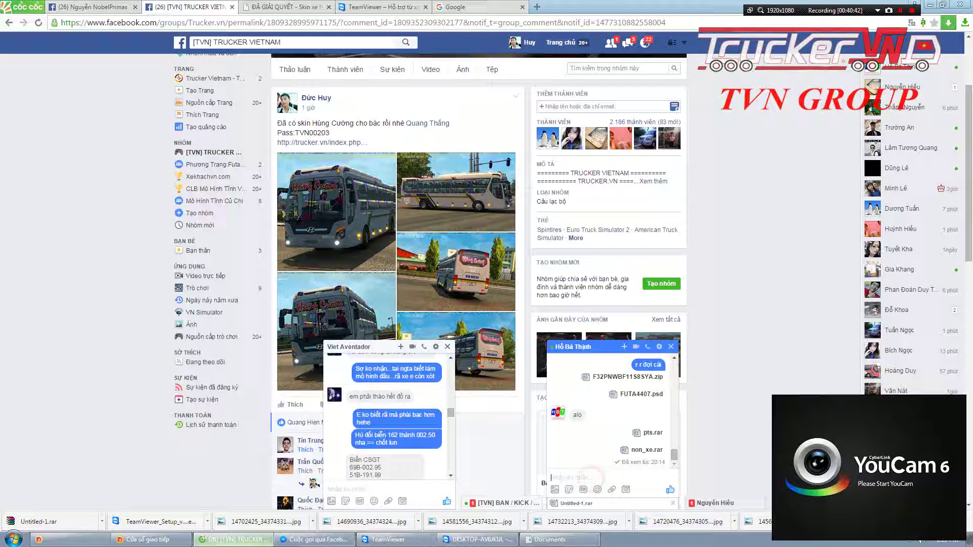
{"action": "key", "text": "Return"}
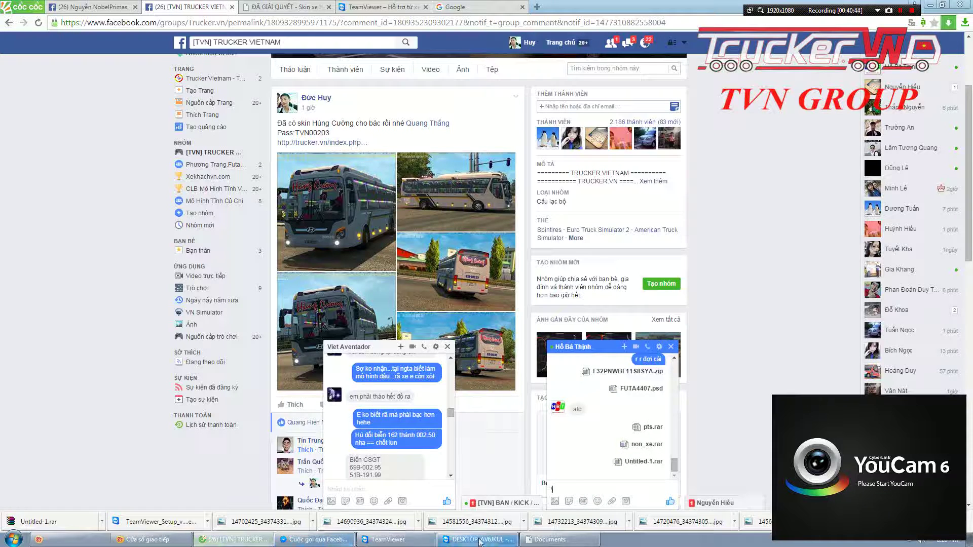
{"action": "left_click", "coordinate": [478, 540]}
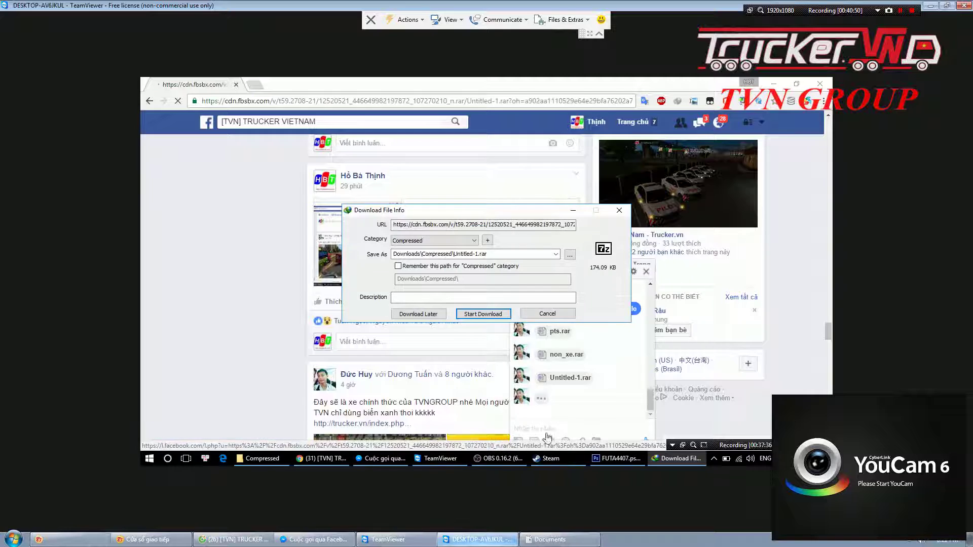
Download Untitled-1.rar on the remote PC and paste a copy onto its desktop
{"action": "key", "text": "Return"}
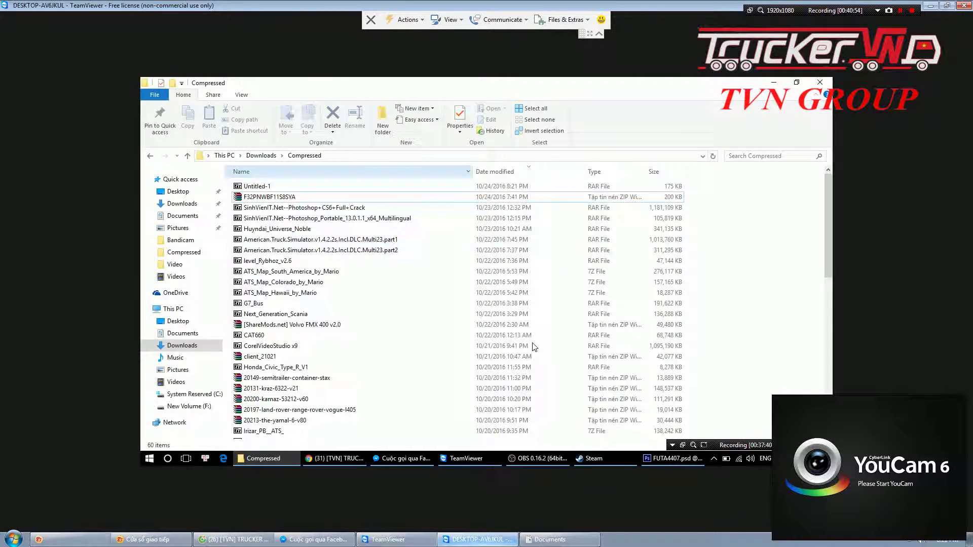
{"action": "right_click", "coordinate": [259, 187]}
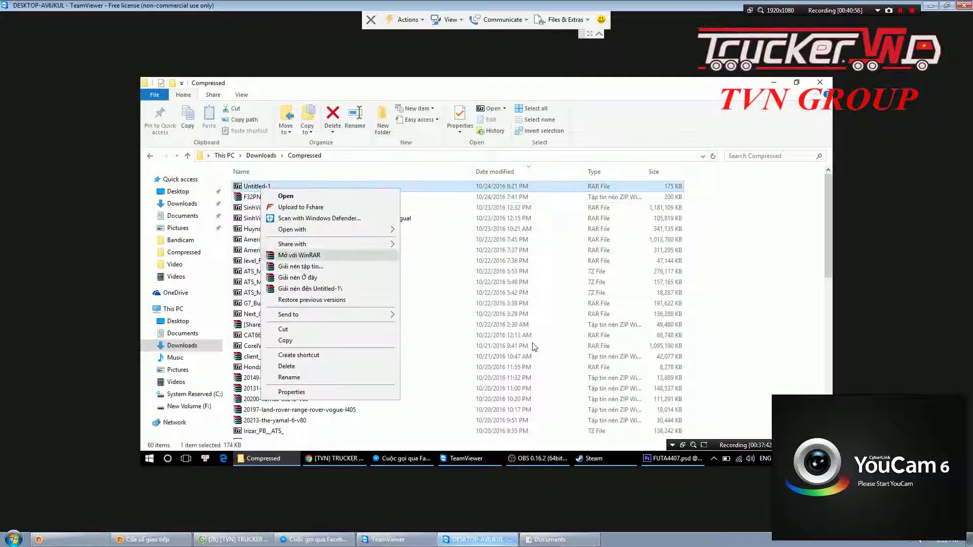
{"action": "left_click", "coordinate": [284, 330]}
{"action": "key", "text": "super+d"}
{"action": "right_click", "coordinate": [230, 225]}
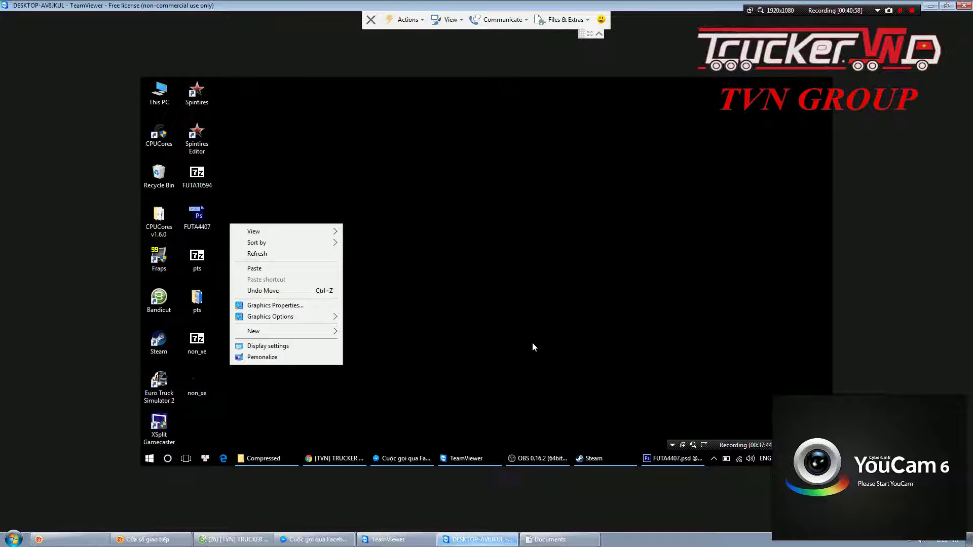
{"action": "key", "text": "Return"}
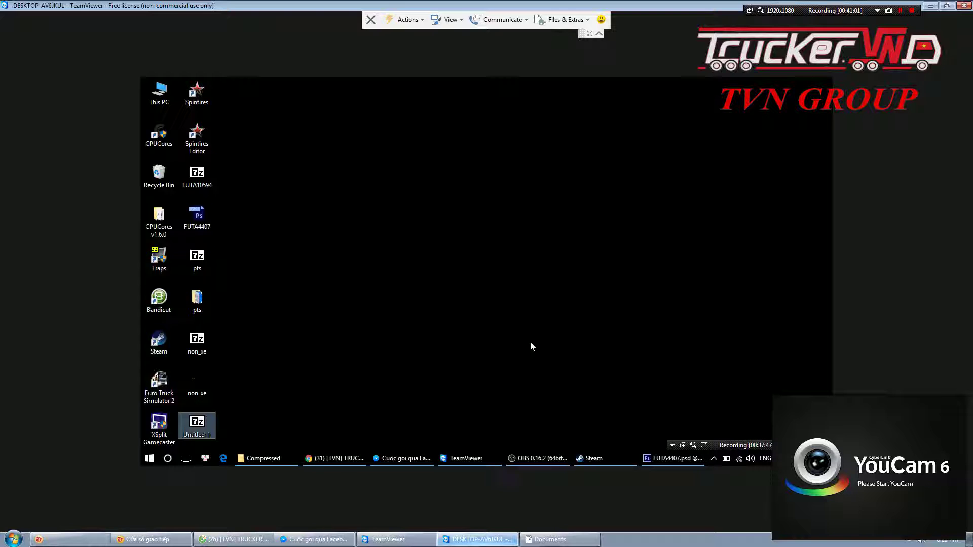
Extract Untitled-1.rar on the remote desktop with Giải nén Ở đây
{"action": "right_click", "coordinate": [203, 427]}
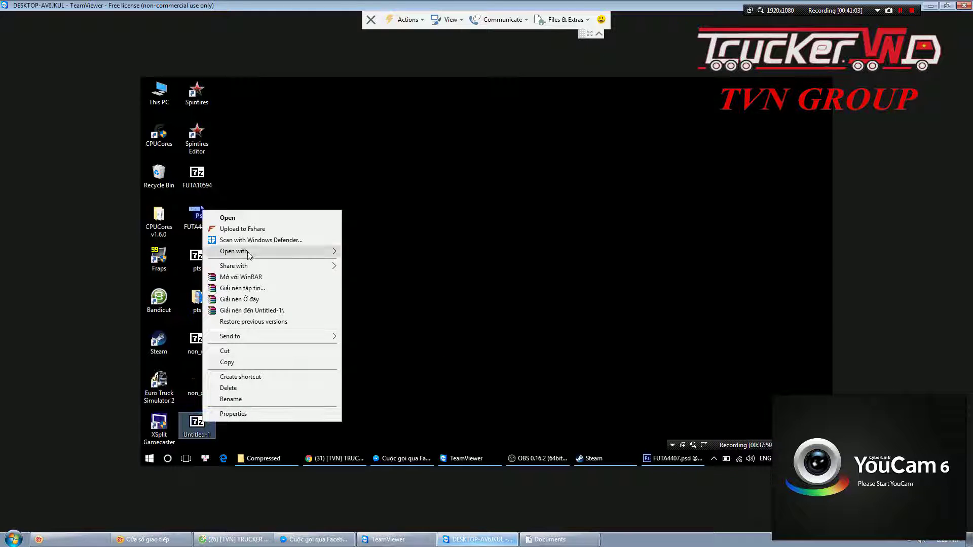
{"action": "left_click", "coordinate": [255, 298]}
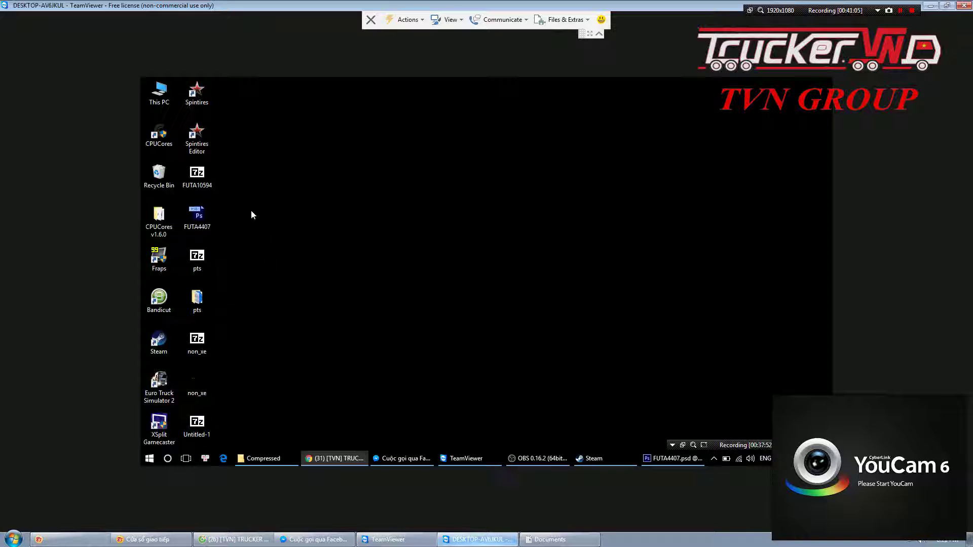
{"action": "left_click", "coordinate": [278, 236]}
{"action": "mouse_move", "coordinate": [672, 458]}
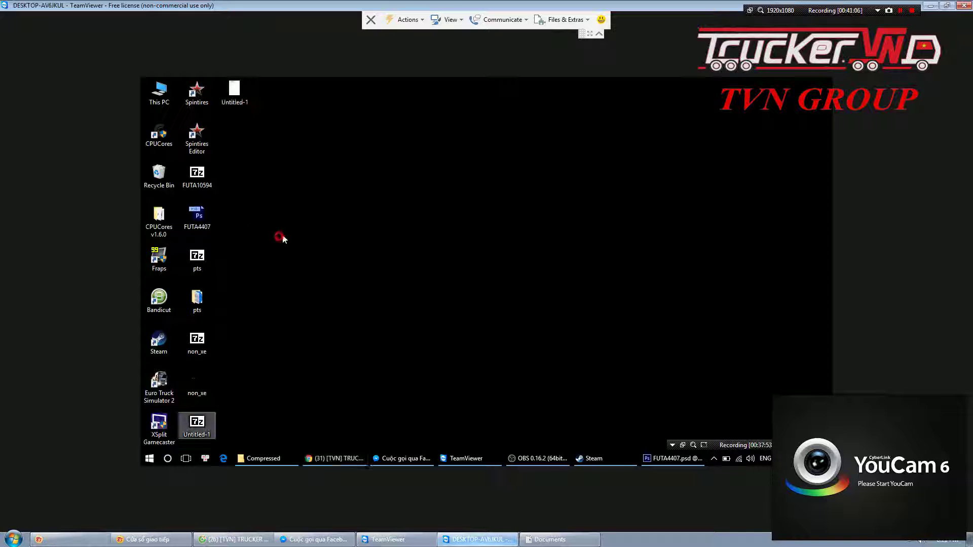
{"action": "left_click", "coordinate": [657, 459]}
Open the extracted Untitled-1 image from the Desktop folder in Photoshop
{"action": "left_click", "coordinate": [169, 83]}
{"action": "left_click", "coordinate": [175, 106]}
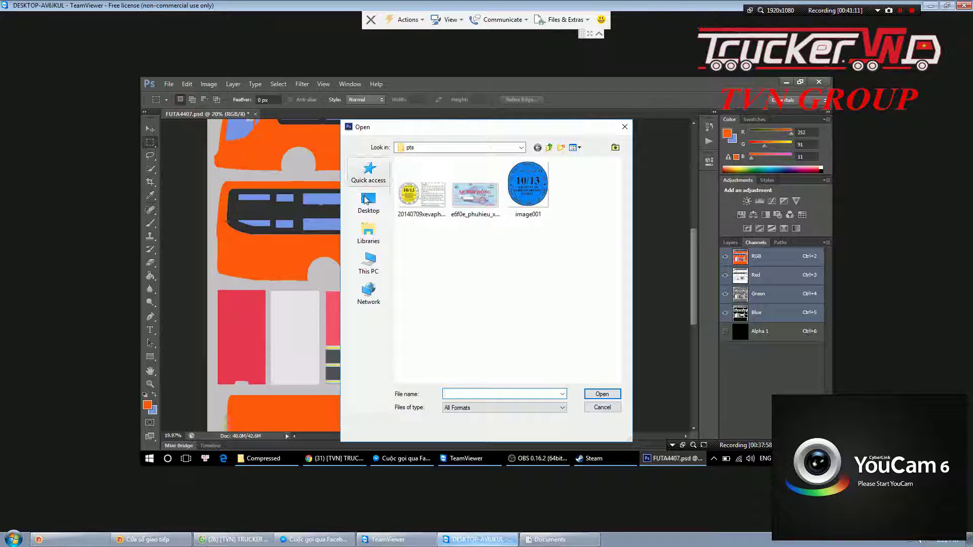
{"action": "left_click", "coordinate": [365, 199]}
{"action": "scroll", "coordinate": [446, 221], "scroll_direction": "down", "scroll_amount": 3}
{"action": "scroll", "coordinate": [446, 221], "scroll_direction": "down", "scroll_amount": 3}
{"action": "scroll", "coordinate": [445, 221], "scroll_direction": "down", "scroll_amount": 3}
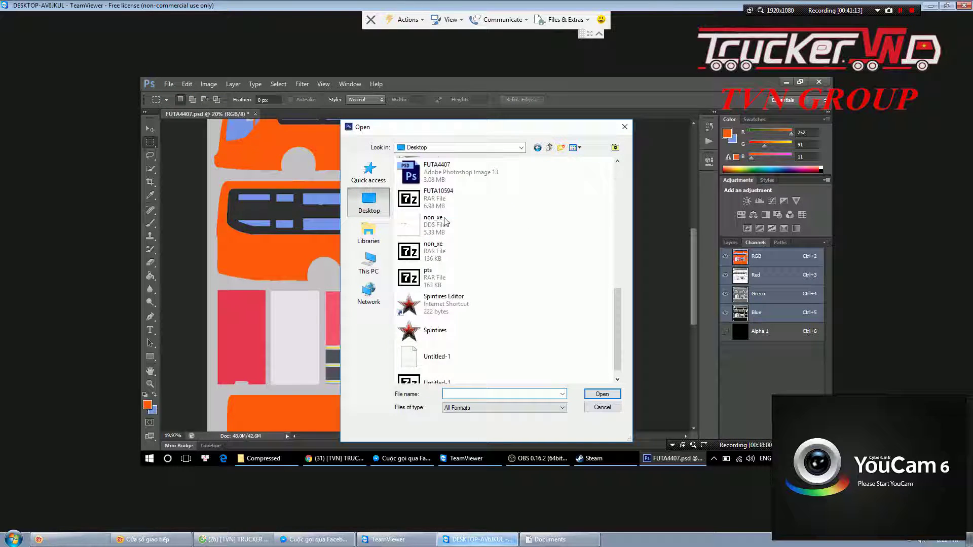
{"action": "double_click", "coordinate": [435, 356]}
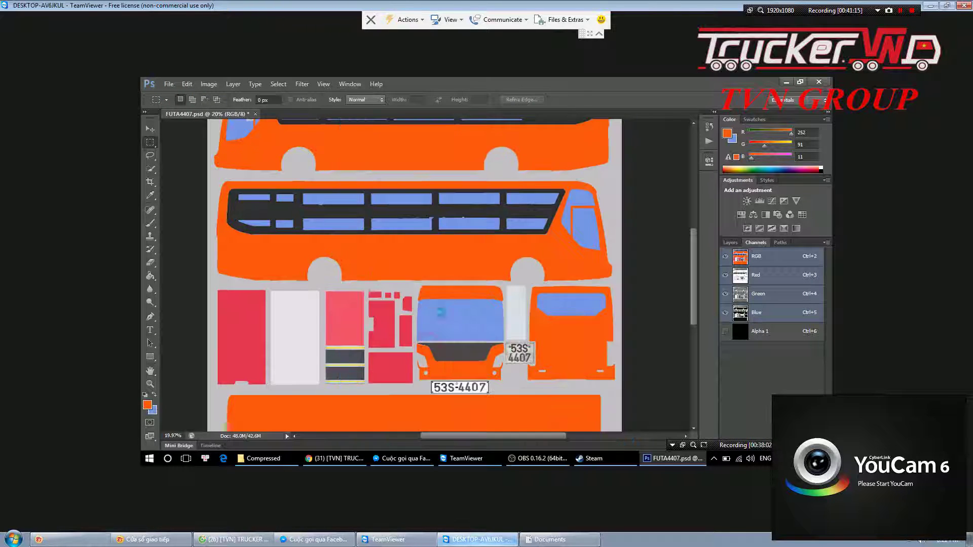
Zoom in and compare Untitled-1.jpg's plates with the FUTA4407.psd bus skin
{"action": "scroll", "coordinate": [414, 172], "scroll_direction": "up", "scroll_amount": 1}
{"action": "scroll", "coordinate": [410, 177], "scroll_direction": "up", "scroll_amount": 1}
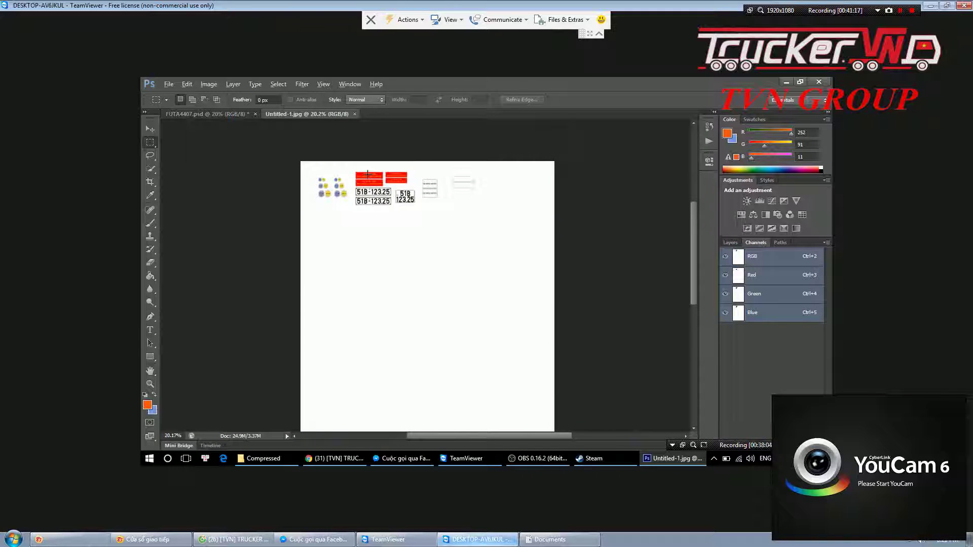
{"action": "scroll", "coordinate": [402, 183], "scroll_direction": "up", "scroll_amount": 2}
{"action": "scroll", "coordinate": [393, 194], "scroll_direction": "up", "scroll_amount": 2}
{"action": "scroll", "coordinate": [393, 194], "scroll_direction": "up", "scroll_amount": 1}
{"action": "scroll", "coordinate": [481, 218], "scroll_direction": "up", "scroll_amount": 1}
{"action": "scroll", "coordinate": [560, 243], "scroll_direction": "up", "scroll_amount": 1}
{"action": "scroll", "coordinate": [623, 248], "scroll_direction": "up", "scroll_amount": 1}
{"action": "scroll", "coordinate": [418, 227], "scroll_direction": "up", "scroll_amount": 1}
{"action": "scroll", "coordinate": [418, 227], "scroll_direction": "up", "scroll_amount": 1}
{"action": "scroll", "coordinate": [419, 227], "scroll_direction": "up", "scroll_amount": 1}
{"action": "scroll", "coordinate": [419, 227], "scroll_direction": "up", "scroll_amount": 1}
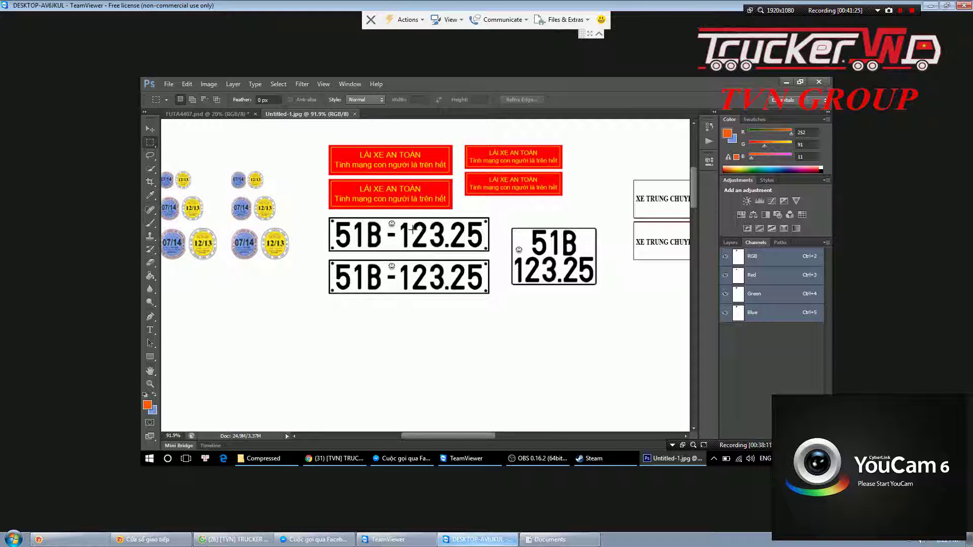
{"action": "left_click", "coordinate": [205, 114]}
{"action": "left_click", "coordinate": [278, 114]}
{"action": "left_click", "coordinate": [224, 118]}
{"action": "scroll", "coordinate": [481, 408], "scroll_direction": "up", "scroll_amount": 1}
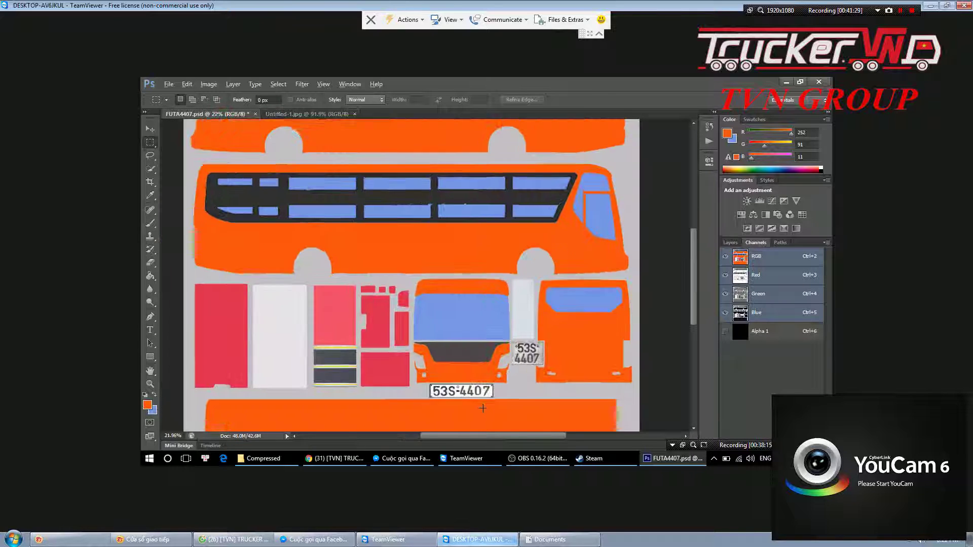
{"action": "scroll", "coordinate": [481, 408], "scroll_direction": "up", "scroll_amount": 1}
{"action": "scroll", "coordinate": [481, 408], "scroll_direction": "up", "scroll_amount": 1}
{"action": "scroll", "coordinate": [477, 396], "scroll_direction": "up", "scroll_amount": 4}
{"action": "scroll", "coordinate": [467, 376], "scroll_direction": "up", "scroll_amount": 1}
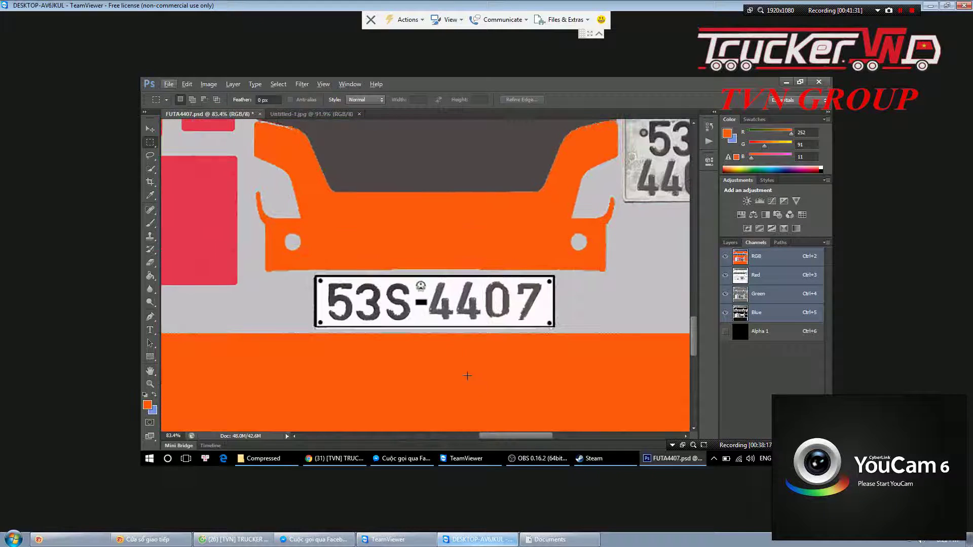
{"action": "left_click", "coordinate": [304, 114]}
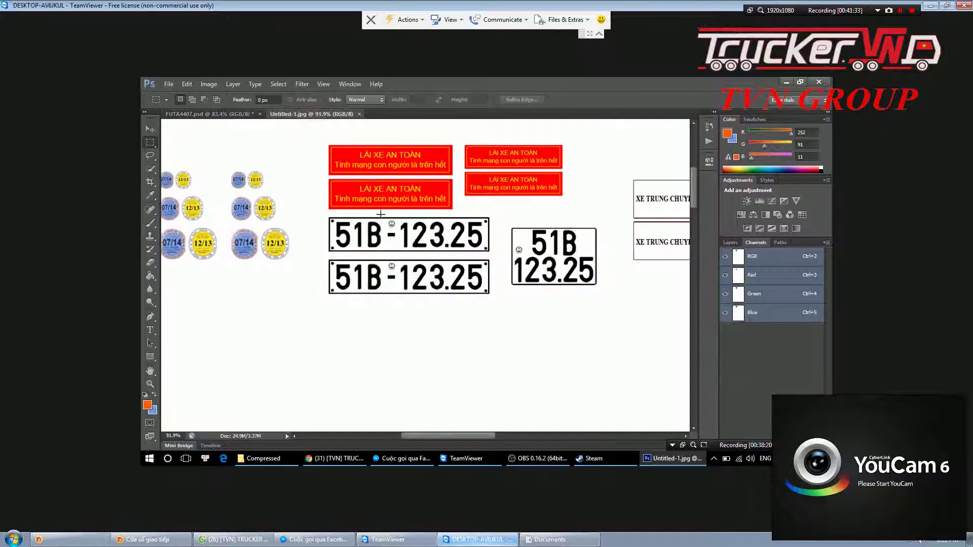
Select the top 51B-123.25 plate and move it onto the FUTA4407.psd bus skin
{"action": "left_click_drag", "start_coordinate": [328, 217], "coordinate": [490, 251]}
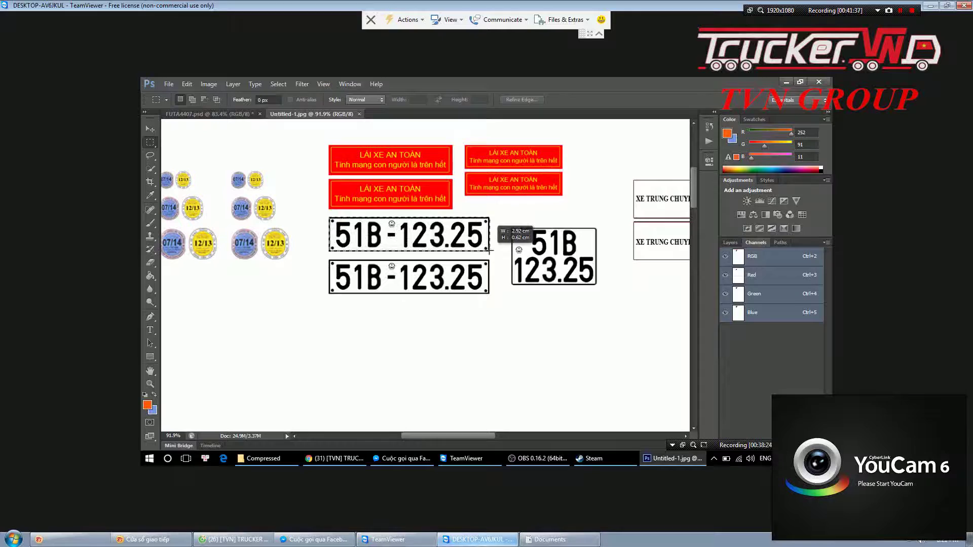
{"action": "key", "text": "v"}
{"action": "mouse_move", "coordinate": [411, 234]}
{"action": "left_mouse_down"}
{"action": "mouse_move", "coordinate": [252, 120]}
{"action": "mouse_move", "coordinate": [400, 214]}
{"action": "mouse_move", "coordinate": [378, 200]}
{"action": "left_mouse_up"}
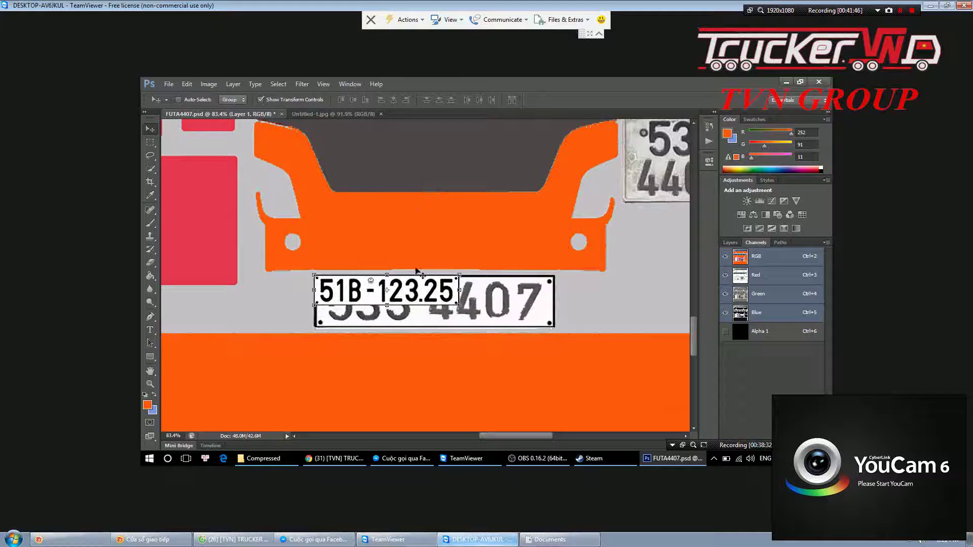
{"action": "key", "text": "ctrl+t"}
{"action": "left_click_drag", "start_coordinate": [459, 304], "coordinate": [558, 326]}
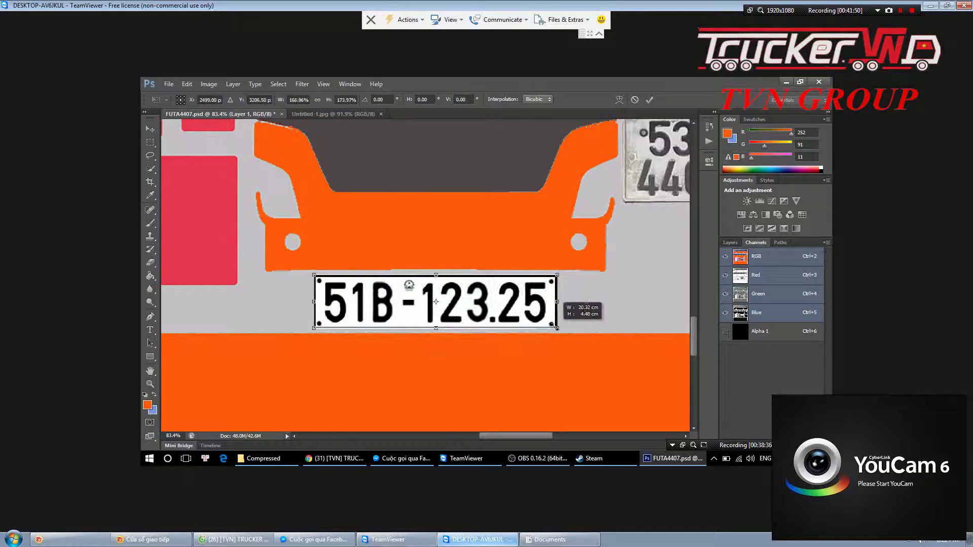
{"action": "left_click_drag", "start_coordinate": [558, 328], "coordinate": [556, 327]}
{"action": "left_click", "coordinate": [150, 130]}
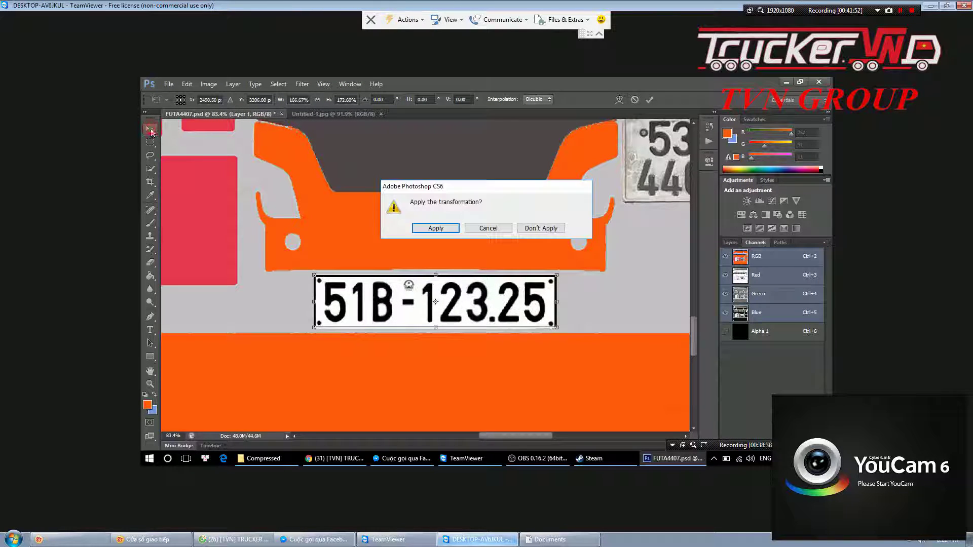
{"action": "left_click", "coordinate": [435, 228]}
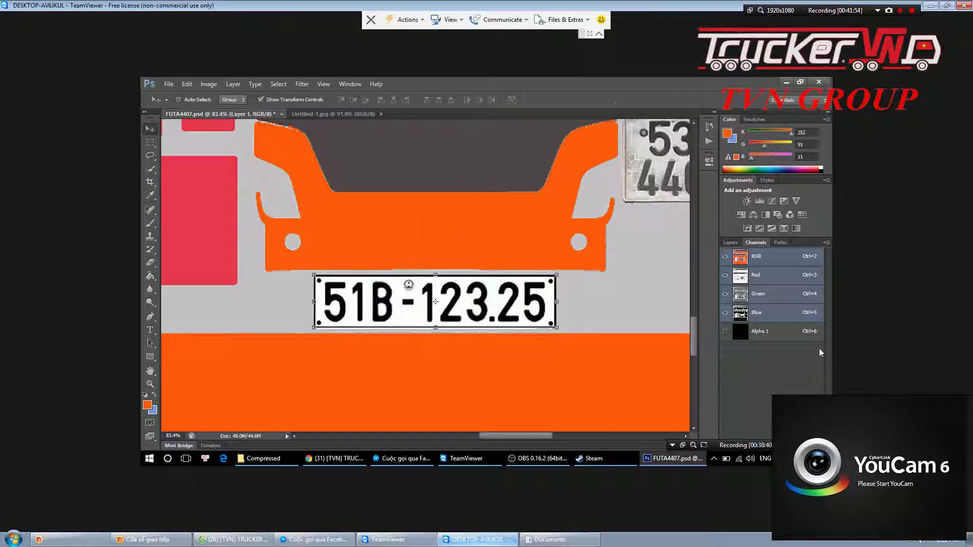
{"action": "left_click", "coordinate": [734, 243]}
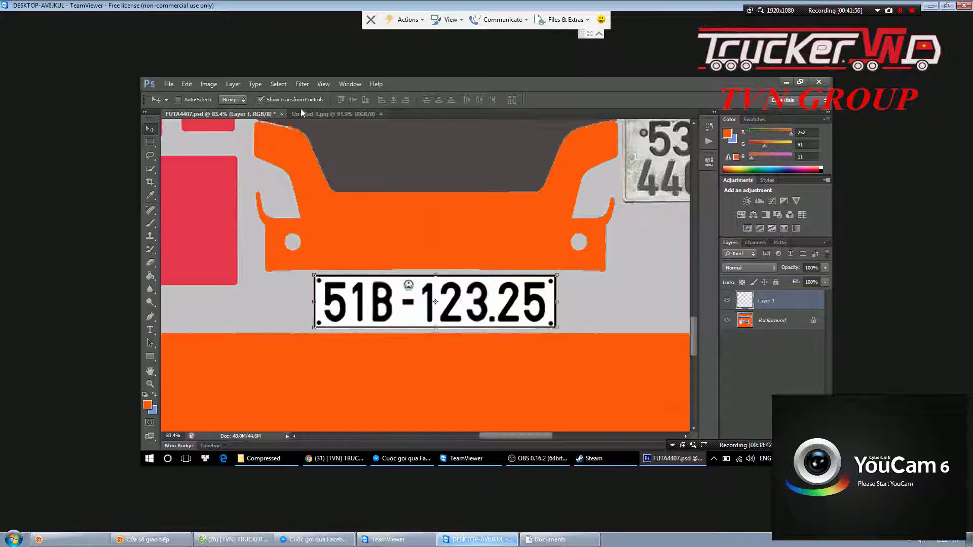
{"action": "left_click", "coordinate": [333, 114]}
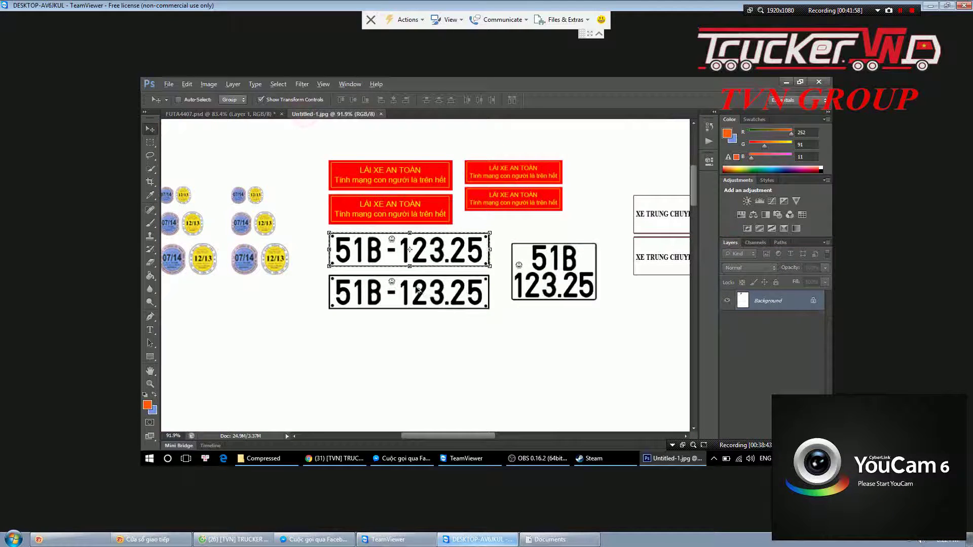
Sample the plate's white and fill the selected digit on the top plate with it
{"action": "key", "text": "m"}
{"action": "scroll", "coordinate": [416, 290], "scroll_direction": "up", "scroll_amount": 5}
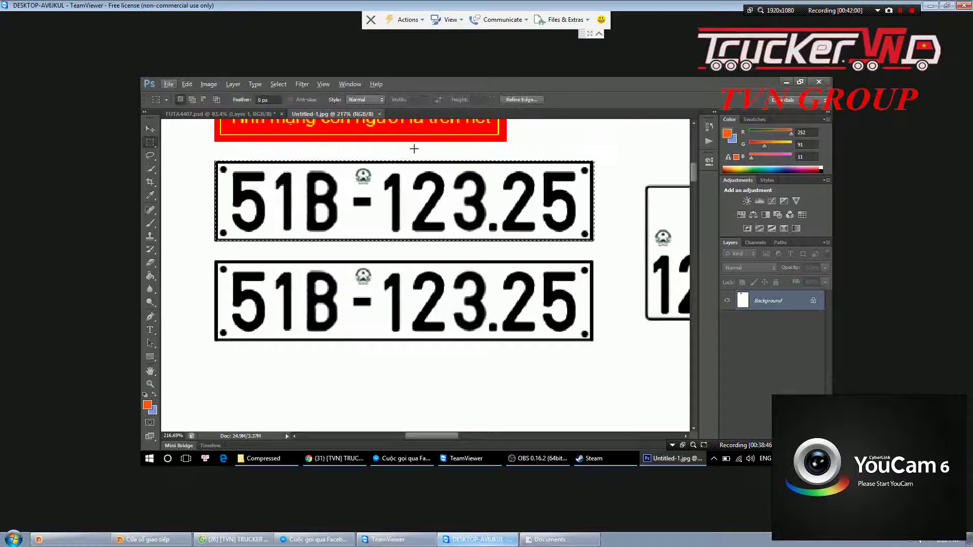
{"action": "left_click", "coordinate": [418, 158]}
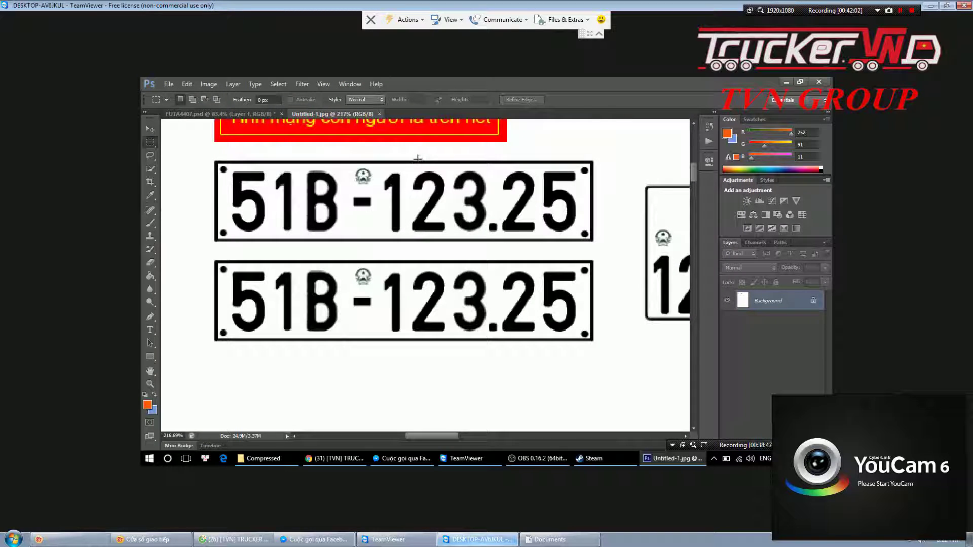
{"action": "key", "text": "i"}
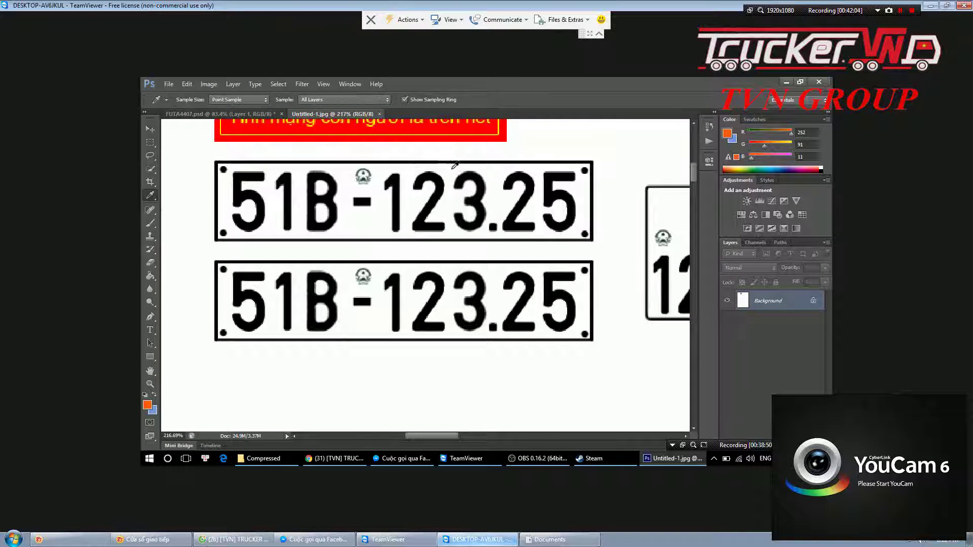
{"action": "left_click", "coordinate": [452, 169]}
{"action": "key", "text": "x"}
{"action": "key", "text": "m"}
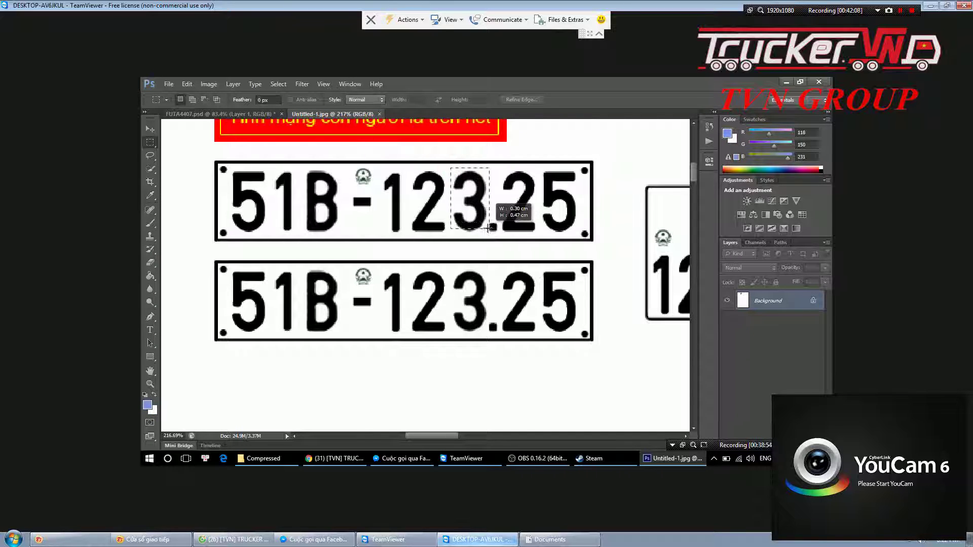
{"action": "key", "text": "ctrl+BackSpace"}
{"action": "key", "text": "ctrl+d"}
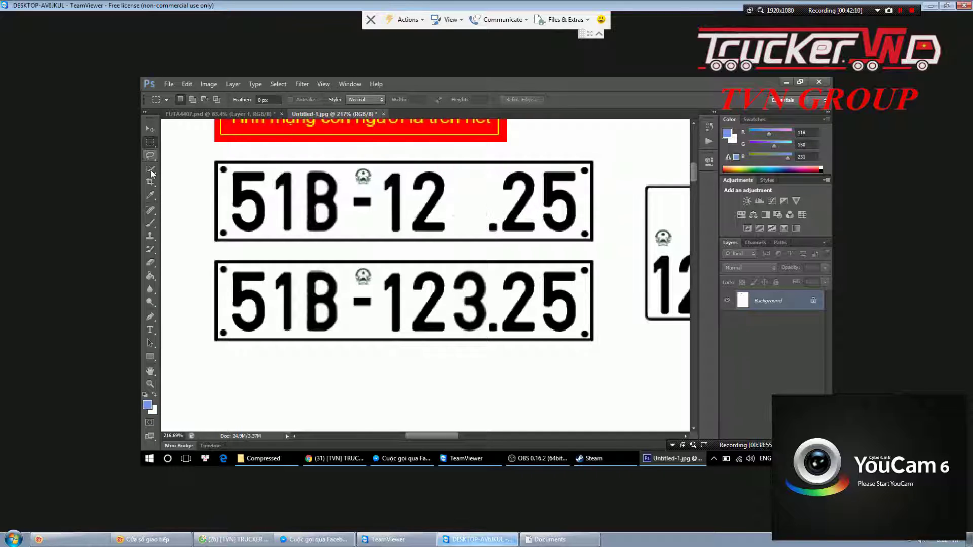
Copy the 3 from the lower plate onto a new layer, position it, and duplicate it
{"action": "left_click", "coordinate": [151, 169]}
{"action": "left_click", "coordinate": [181, 176]}
{"action": "left_click", "coordinate": [471, 277]}
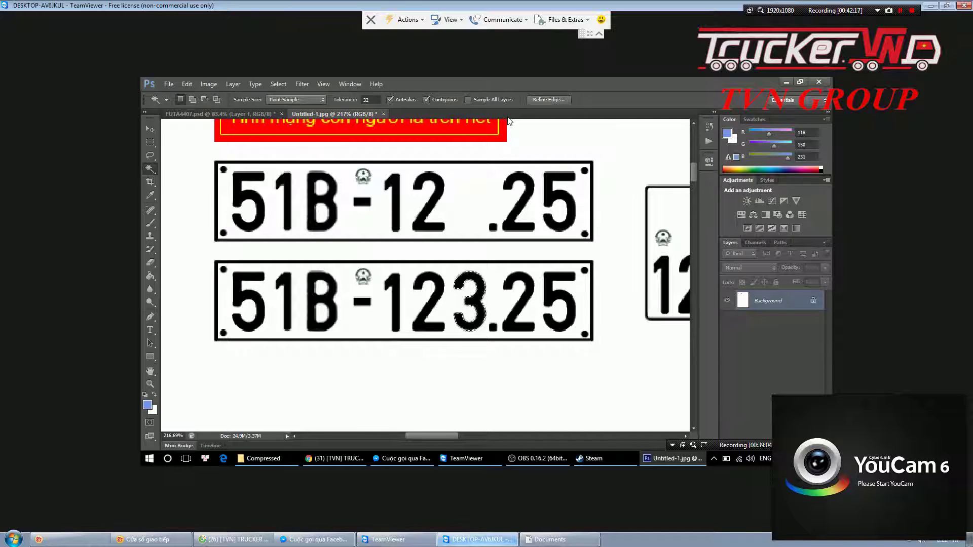
{"action": "key", "text": "ctrl+j"}
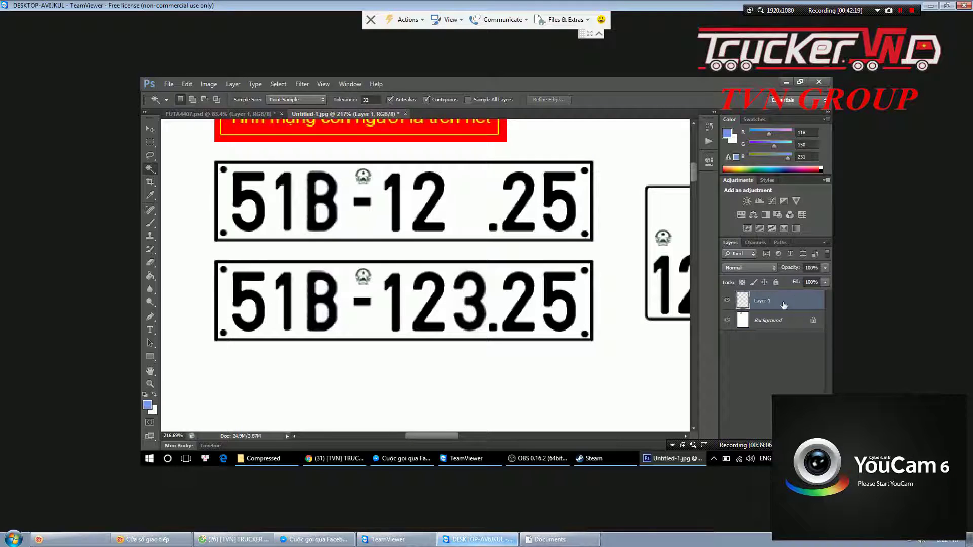
{"action": "left_click", "coordinate": [150, 129]}
{"action": "left_click_drag", "start_coordinate": [440, 236], "coordinate": [378, 226]}
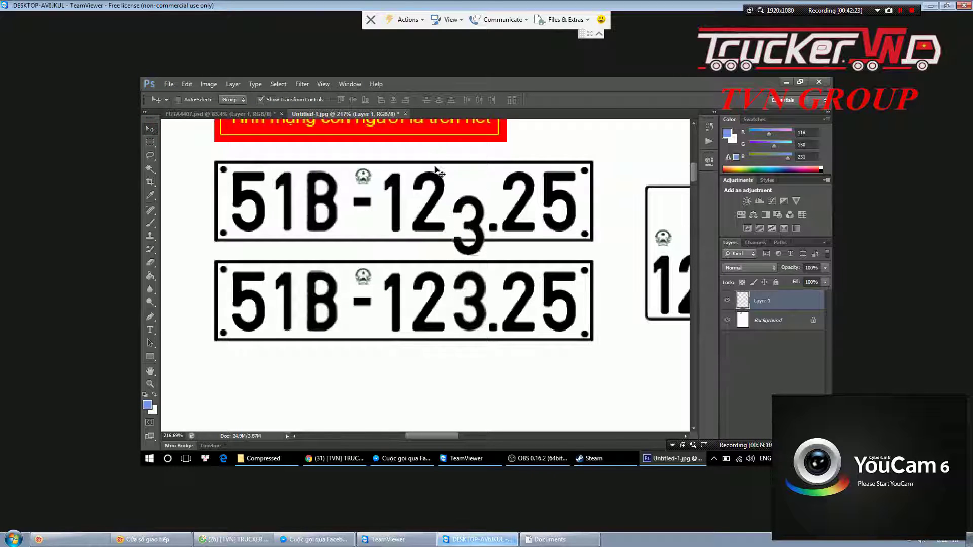
{"action": "left_click_drag", "start_coordinate": [379, 226], "coordinate": [375, 229]}
{"action": "key", "text": "ctrl+c"}
{"action": "key", "text": "ctrl+v"}
{"action": "left_click_drag", "start_coordinate": [354, 208], "coordinate": [304, 180]}
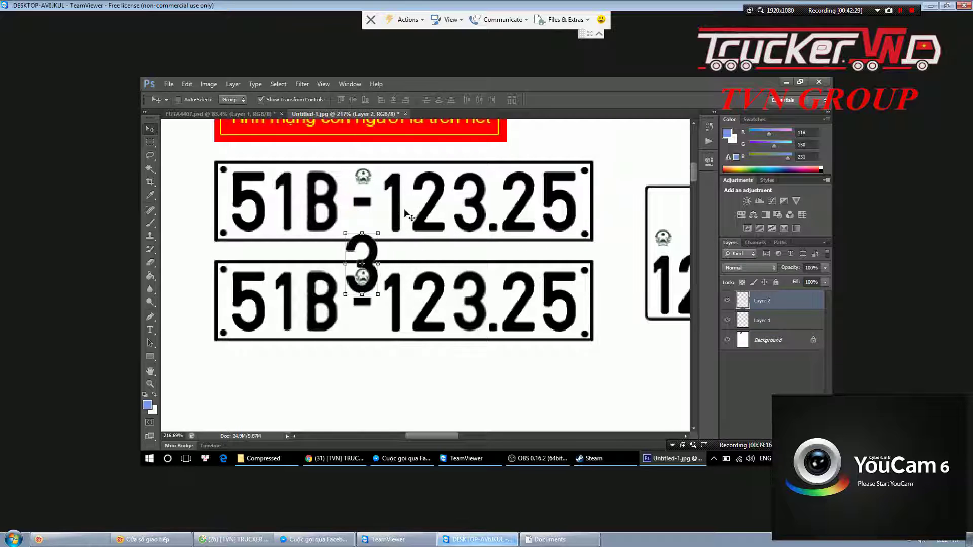
Replace the top plate's 2 with the spare 3 and flatten the image
{"action": "key", "text": "m"}
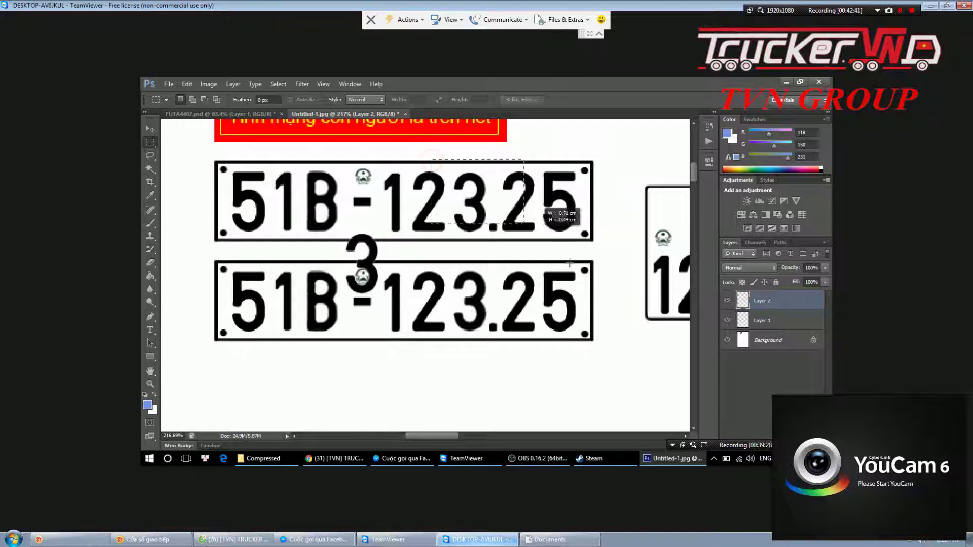
{"action": "left_click", "coordinate": [758, 342]}
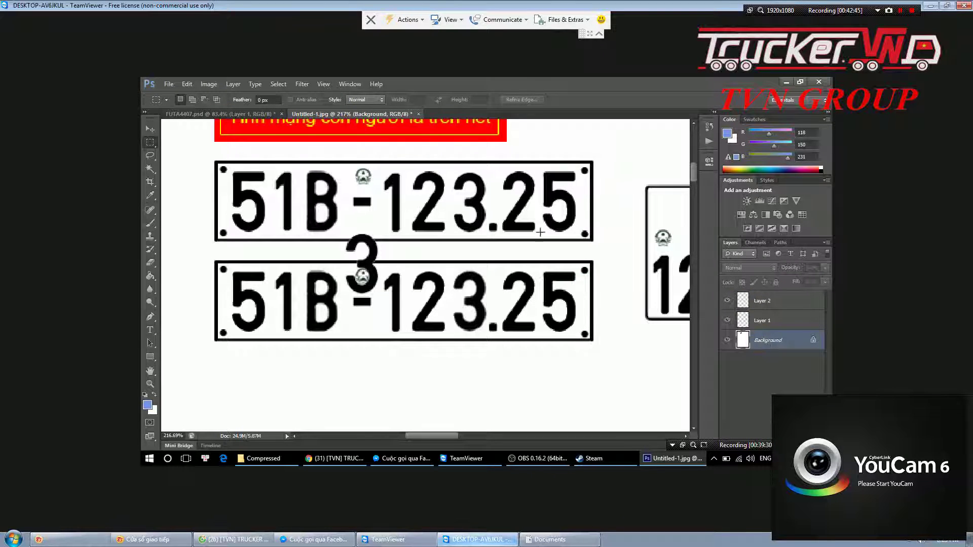
{"action": "left_click_drag", "start_coordinate": [411, 171], "coordinate": [454, 235]}
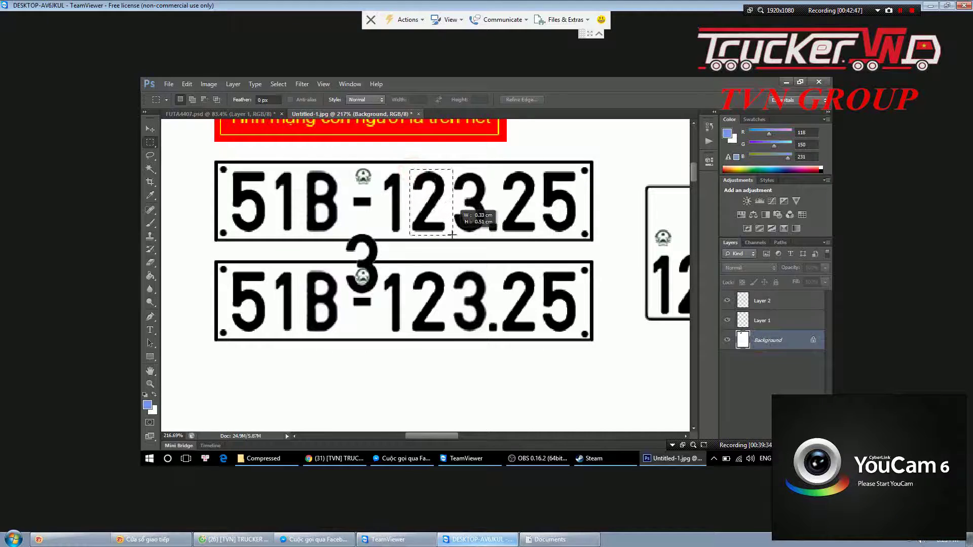
{"action": "key", "text": "BackSpace"}
{"action": "key", "text": "ctrl+d"}
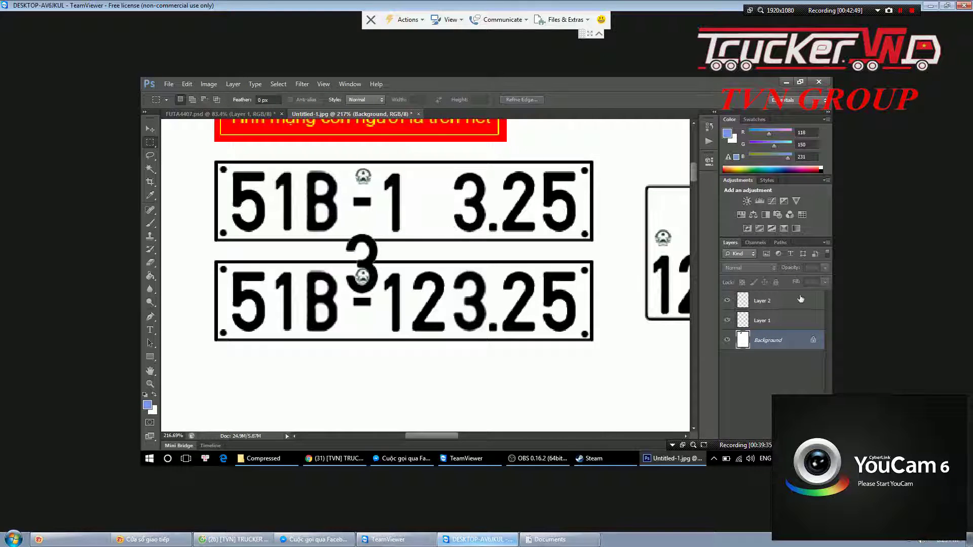
{"action": "left_click", "coordinate": [804, 300]}
{"action": "left_click", "coordinate": [150, 129]}
{"action": "left_click_drag", "start_coordinate": [206, 221], "coordinate": [273, 150]}
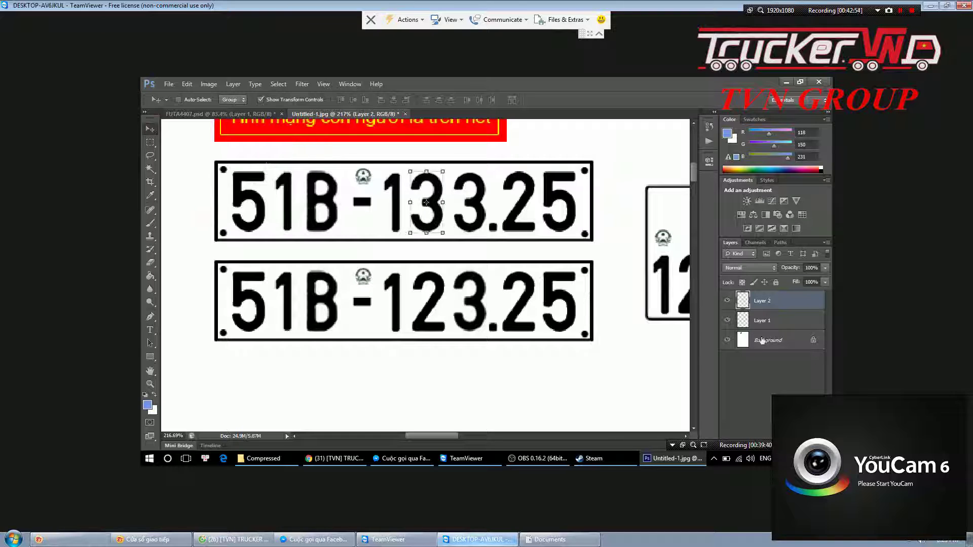
{"action": "left_click", "coordinate": [757, 339]}
{"action": "right_click", "coordinate": [758, 339]}
{"action": "left_click", "coordinate": [761, 423]}
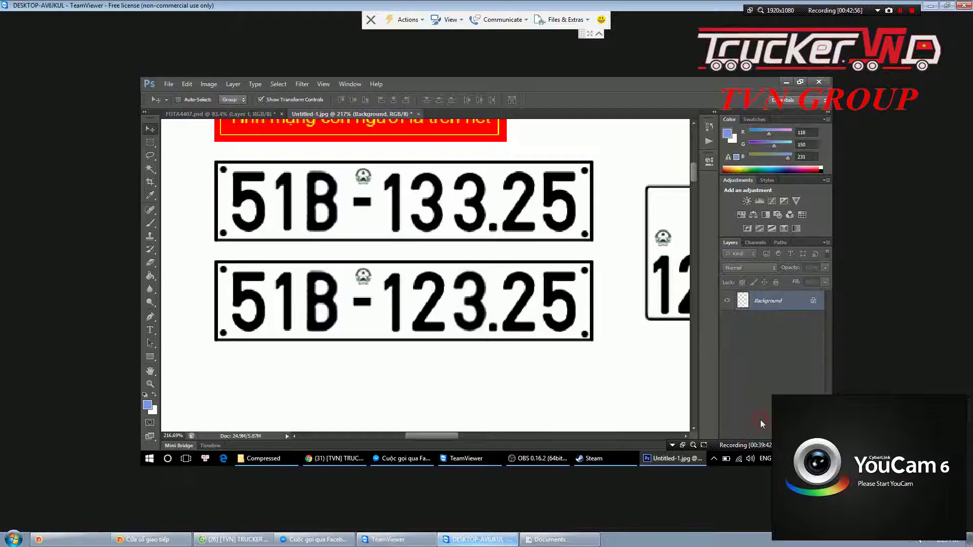
Marquee-select the finished 51B-133.25 plate
{"action": "key", "text": "m"}
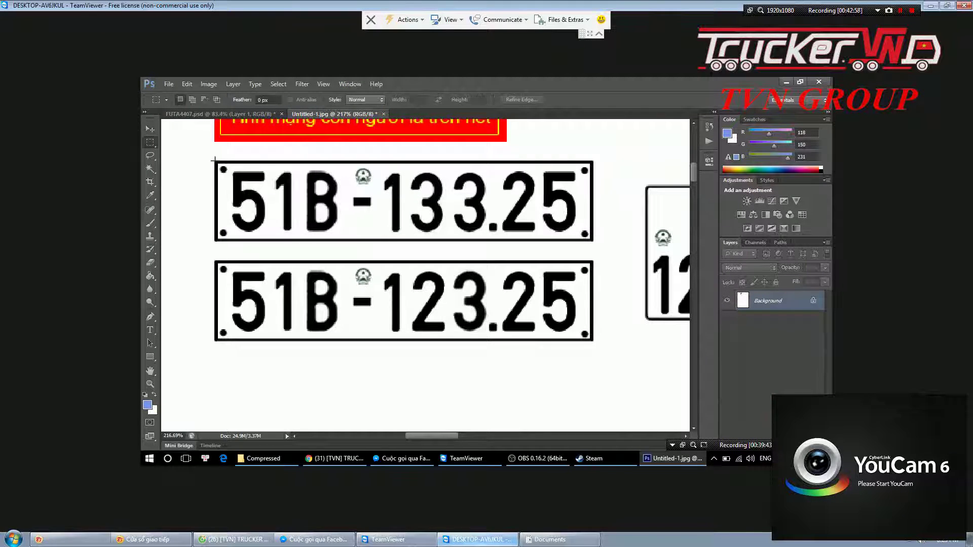
{"action": "left_click_drag", "start_coordinate": [214, 160], "coordinate": [593, 242]}
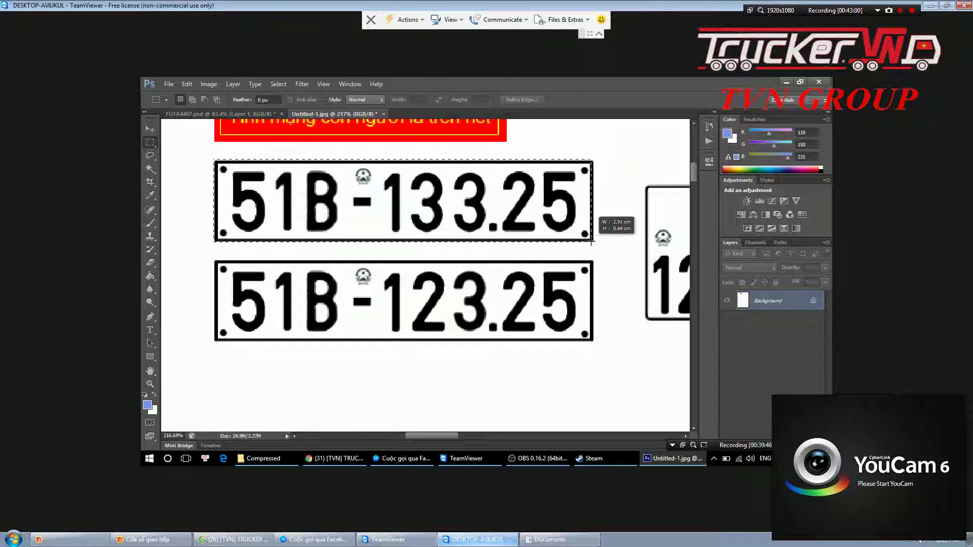
{"action": "left_click", "coordinate": [453, 274]}
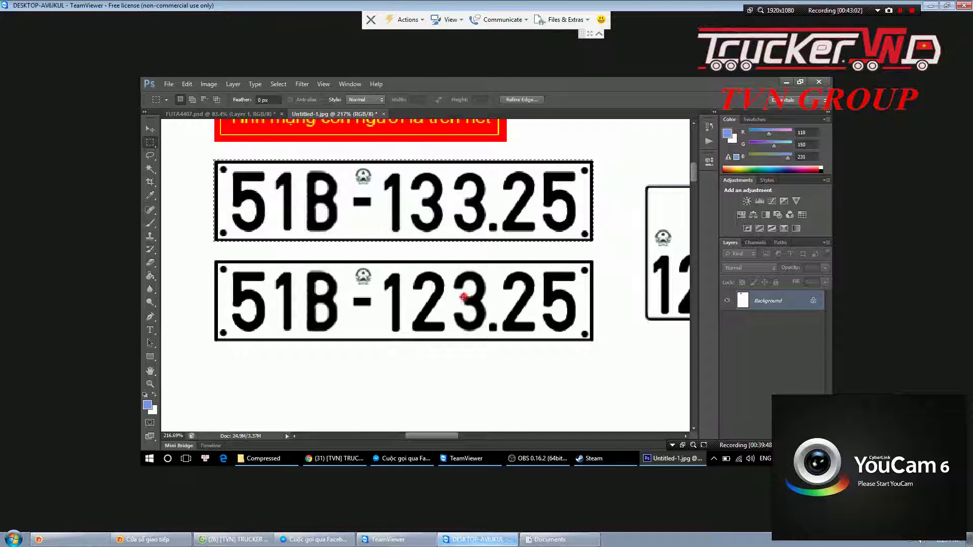
{"action": "scroll", "coordinate": [359, 260], "scroll_direction": "down", "scroll_amount": 2}
{"action": "scroll", "coordinate": [355, 259], "scroll_direction": "down", "scroll_amount": 1}
{"action": "scroll", "coordinate": [350, 258], "scroll_direction": "down", "scroll_amount": 1}
{"action": "scroll", "coordinate": [342, 256], "scroll_direction": "down", "scroll_amount": 1}
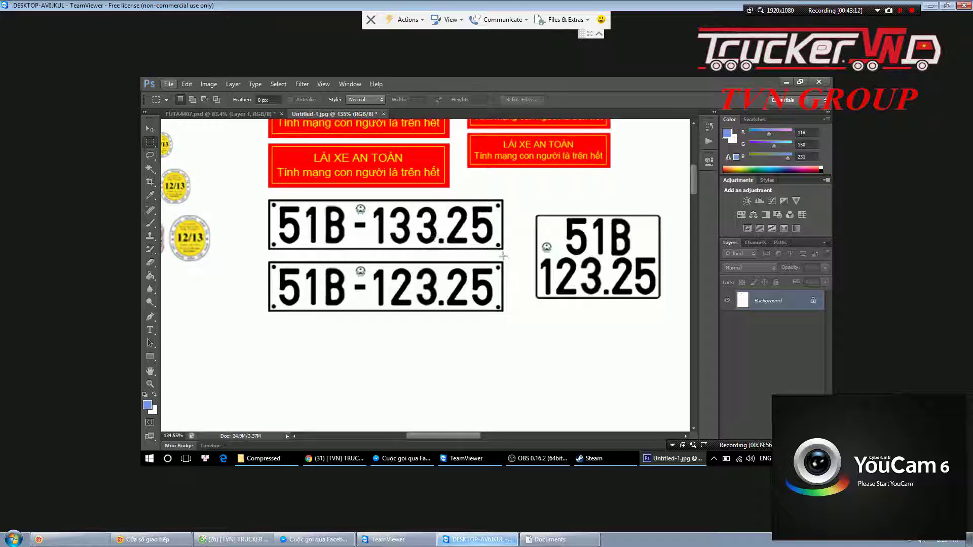
{"action": "scroll", "coordinate": [430, 235], "scroll_direction": "down", "scroll_amount": 1}
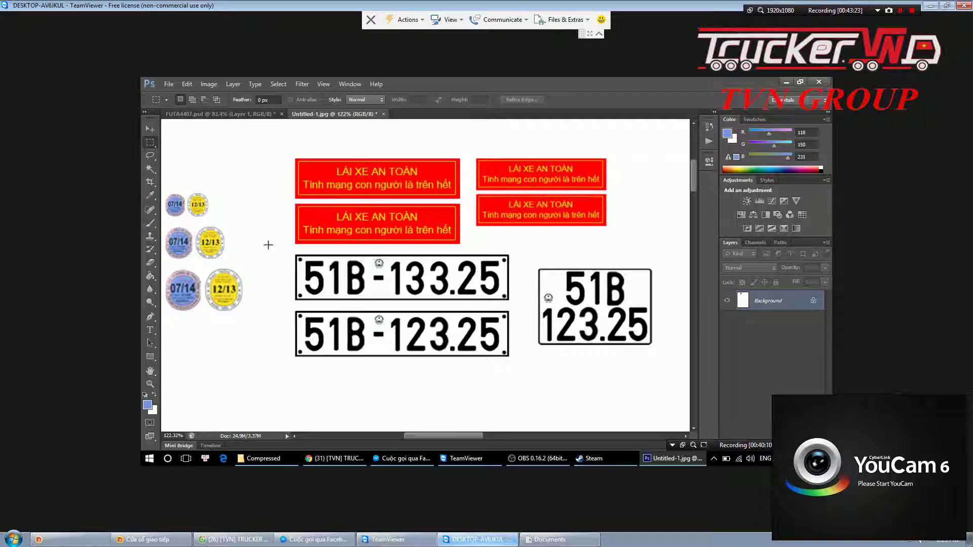
{"action": "left_click_drag", "start_coordinate": [291, 249], "coordinate": [529, 300]}
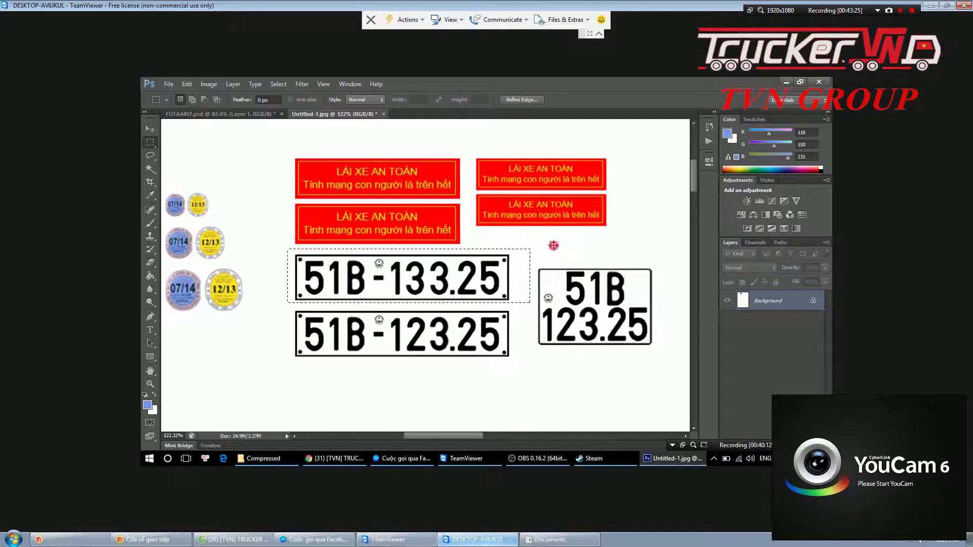
{"action": "left_click", "coordinate": [247, 115]}
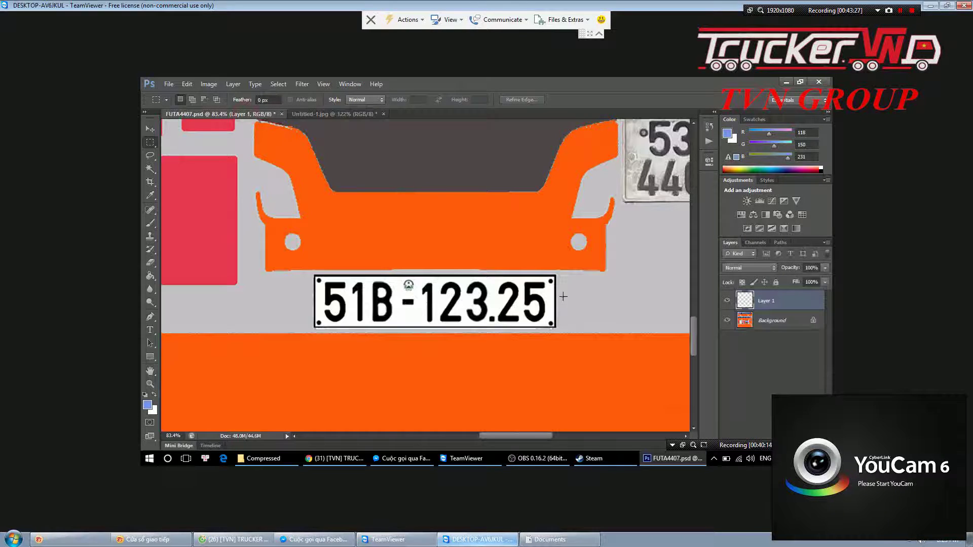
Try filling Layer 1 white with the Paint Bucket, then undo the fill
{"action": "scroll", "coordinate": [450, 273], "scroll_direction": "down", "scroll_amount": 1}
{"action": "scroll", "coordinate": [446, 272], "scroll_direction": "down", "scroll_amount": 1}
{"action": "scroll", "coordinate": [441, 272], "scroll_direction": "down", "scroll_amount": 1}
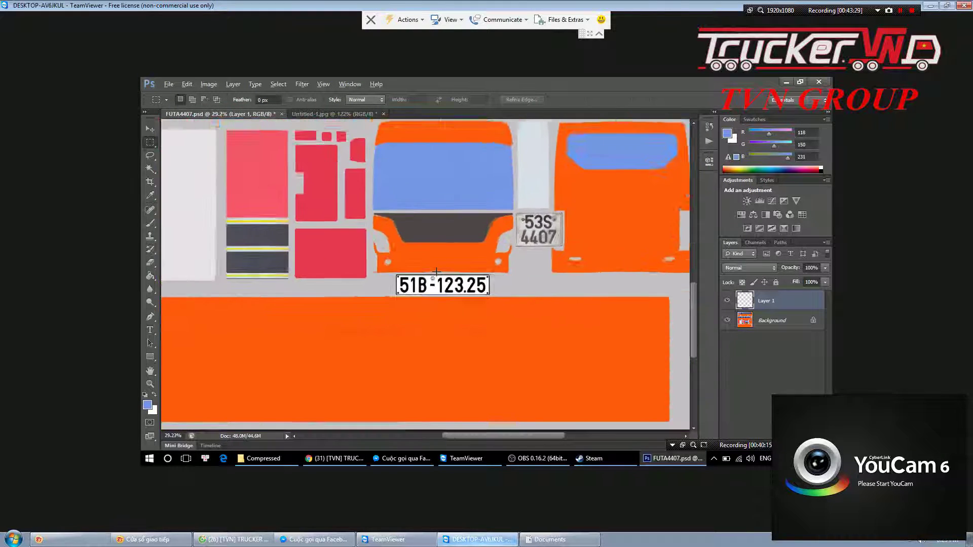
{"action": "scroll", "coordinate": [435, 272], "scroll_direction": "down", "scroll_amount": 1}
{"action": "scroll", "coordinate": [431, 272], "scroll_direction": "up", "scroll_amount": 2}
{"action": "scroll", "coordinate": [426, 265], "scroll_direction": "up", "scroll_amount": 1}
{"action": "scroll", "coordinate": [425, 263], "scroll_direction": "up", "scroll_amount": 3}
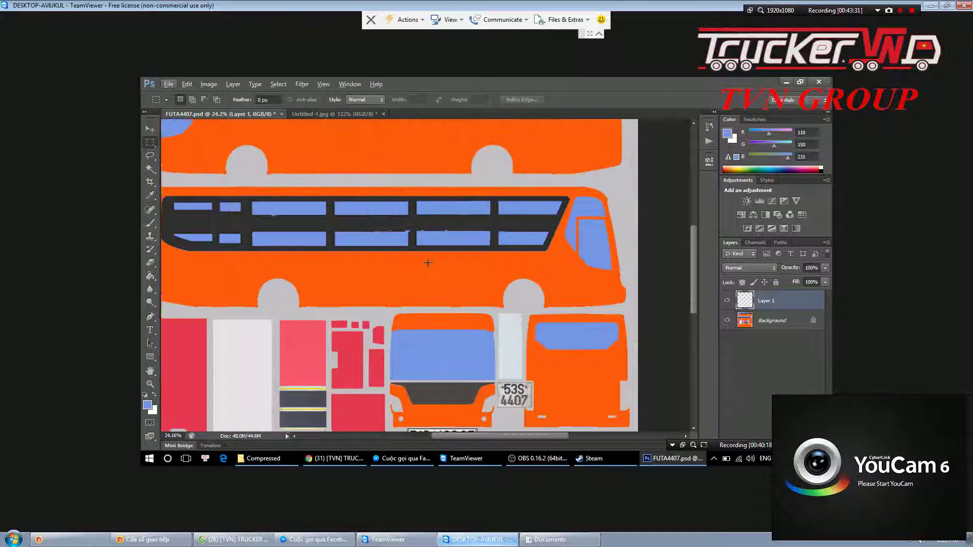
{"action": "scroll", "coordinate": [329, 250], "scroll_direction": "up", "scroll_amount": 2}
{"action": "scroll", "coordinate": [159, 261], "scroll_direction": "down", "scroll_amount": 1}
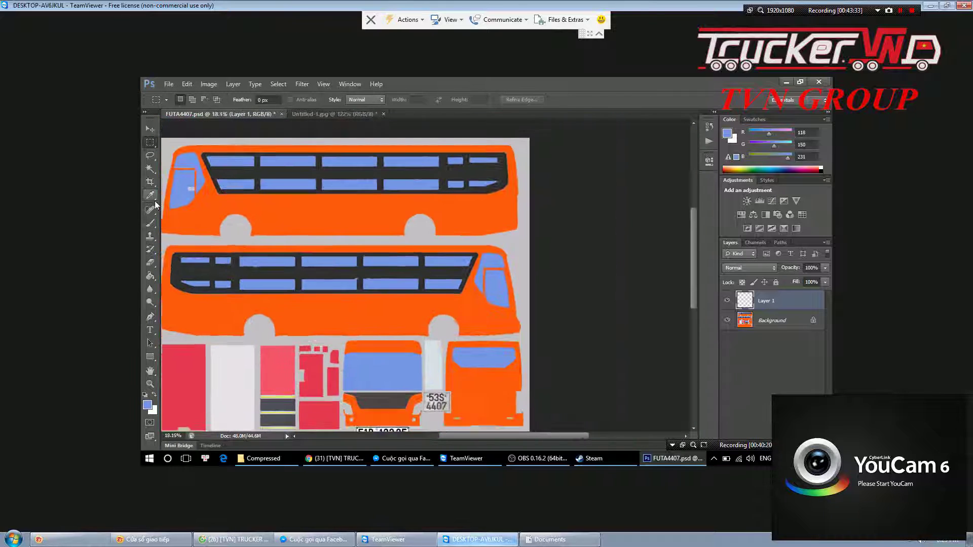
{"action": "key", "text": "x"}
{"action": "left_click", "coordinate": [150, 168]}
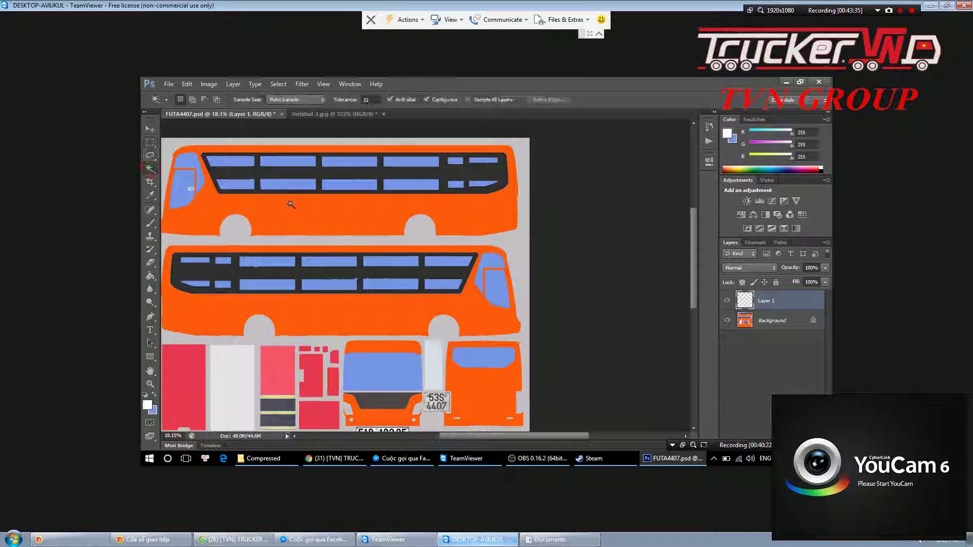
{"action": "key", "text": "g"}
{"action": "left_click", "coordinate": [296, 206]}
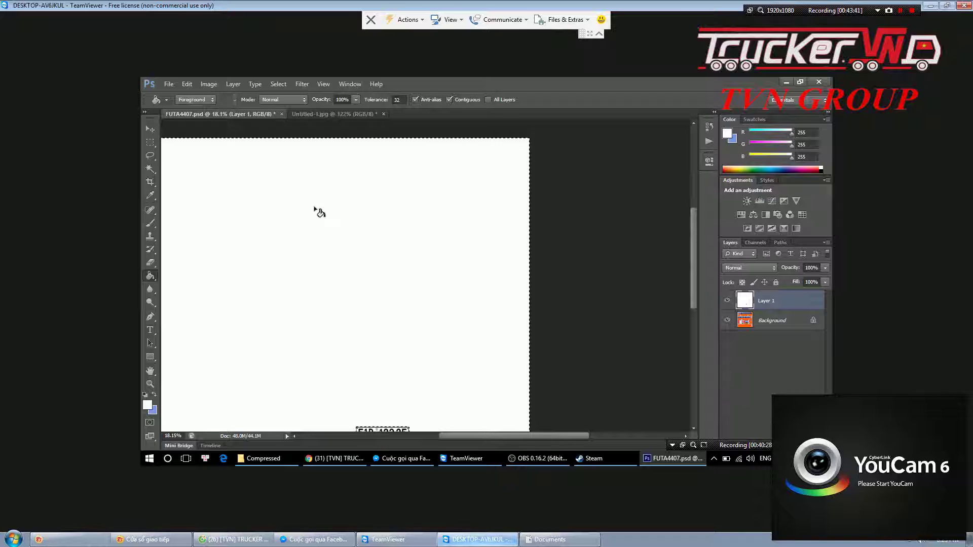
{"action": "key", "text": "ctrl+z"}
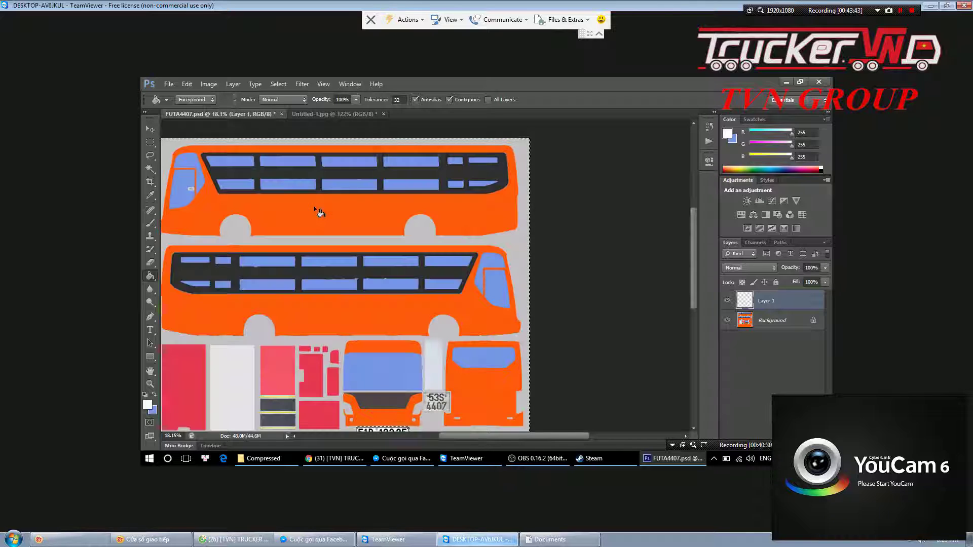
Delete Layer 1 from the Layers panel, confirming with Yes
{"action": "right_click", "coordinate": [789, 298]}
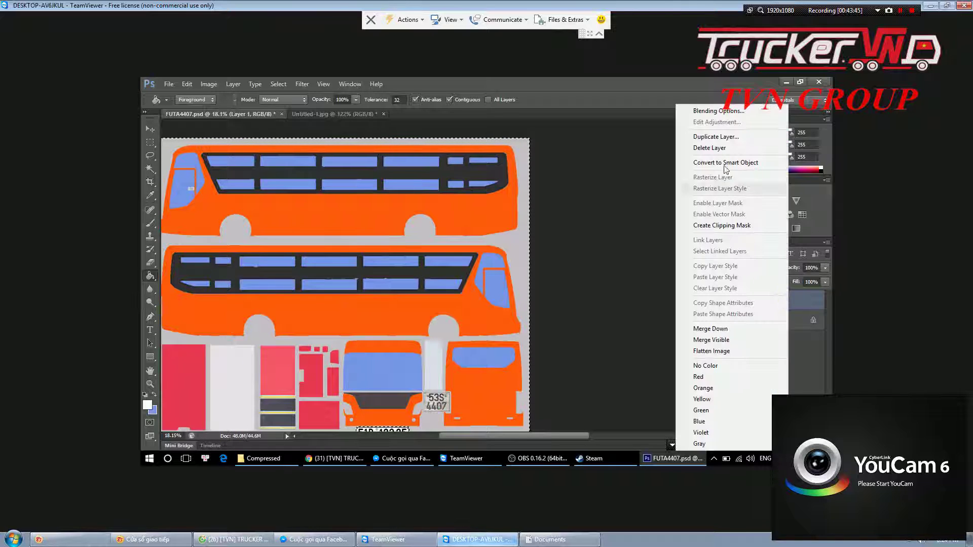
{"action": "left_click", "coordinate": [690, 144]}
{"action": "left_click", "coordinate": [419, 228]}
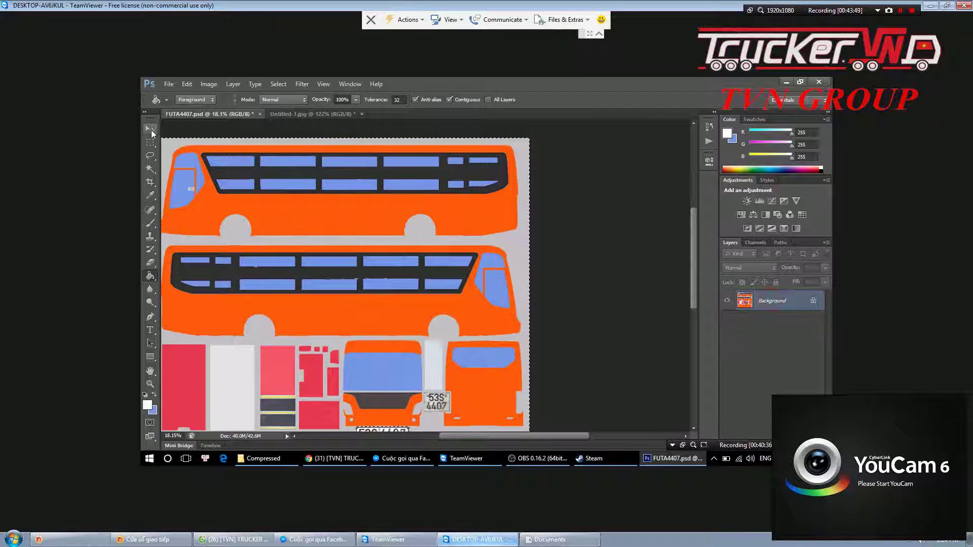
Fill the orange bus bodies, lower front section and rear panel white
{"action": "left_click", "coordinate": [150, 168]}
{"action": "left_click", "coordinate": [275, 210]}
{"action": "key", "text": "g"}
{"action": "left_click", "coordinate": [276, 212]}
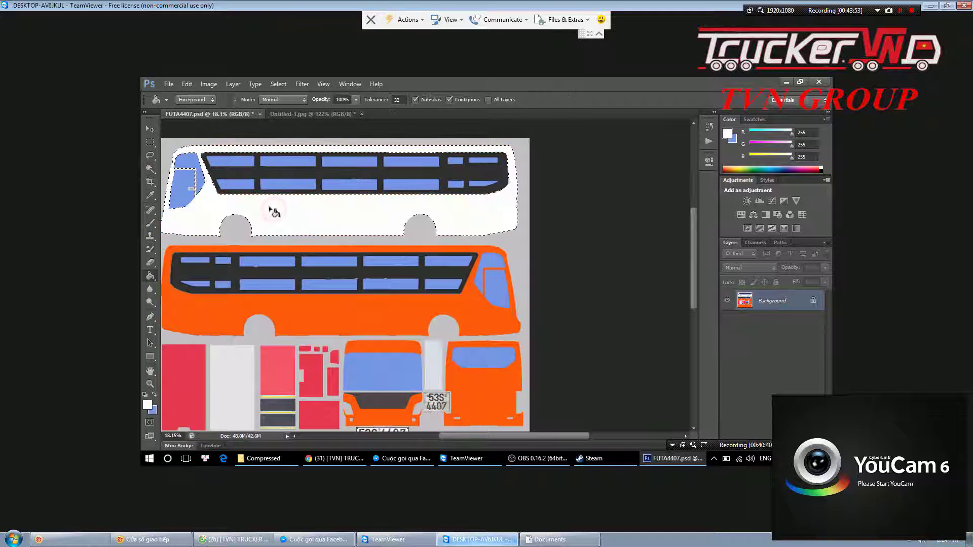
{"action": "left_click", "coordinate": [150, 168]}
{"action": "left_click", "coordinate": [307, 305]}
{"action": "key", "text": "g"}
{"action": "left_click", "coordinate": [150, 167]}
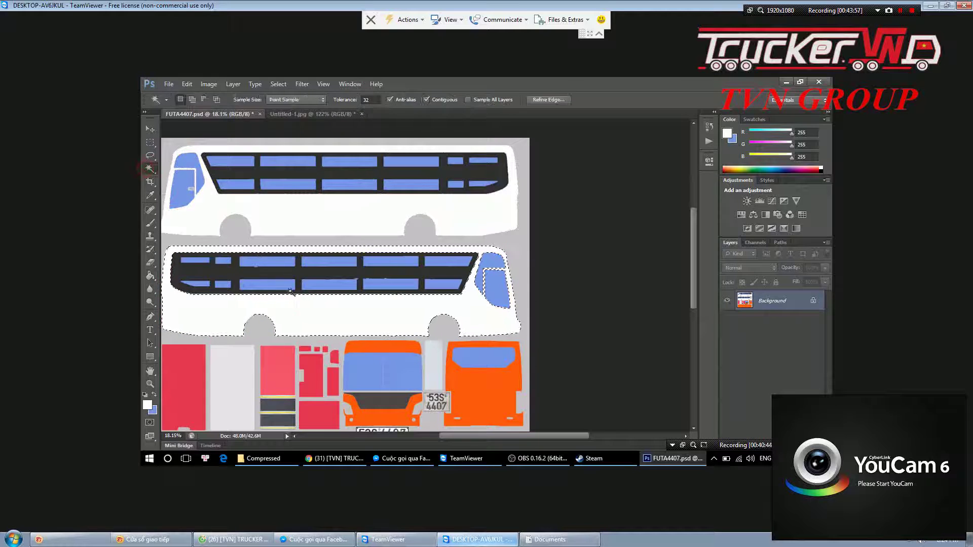
{"action": "left_click", "coordinate": [361, 420]}
{"action": "key", "text": "g"}
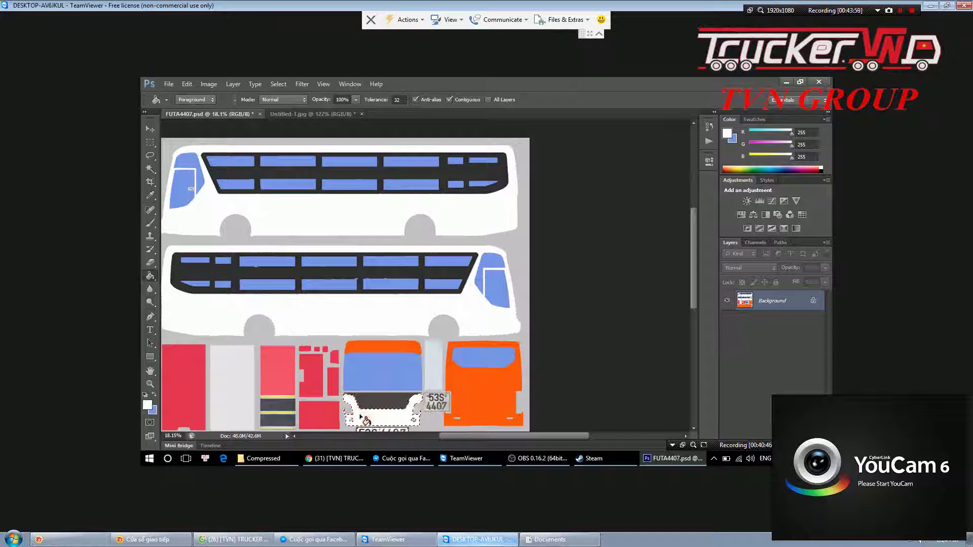
{"action": "left_click", "coordinate": [150, 167]}
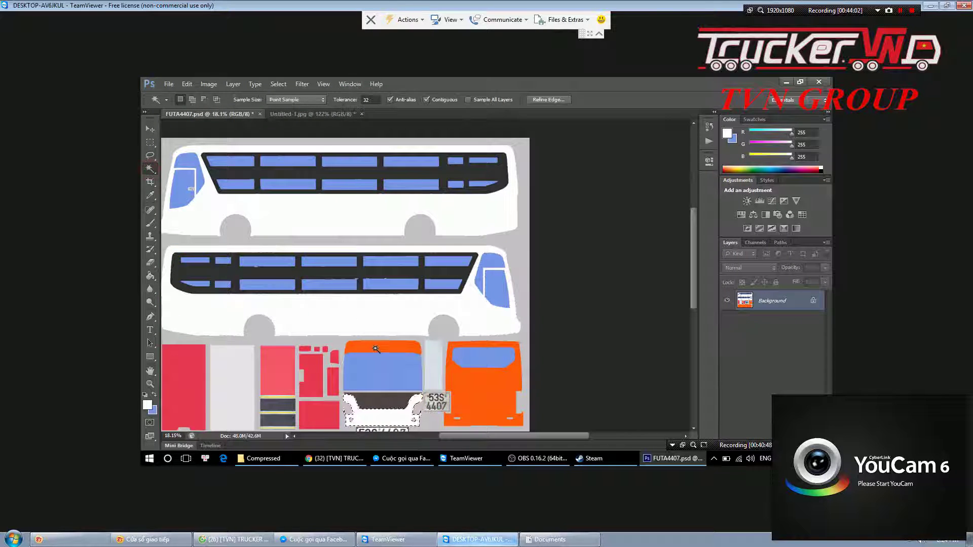
{"action": "left_click", "coordinate": [480, 385]}
{"action": "key", "text": "g"}
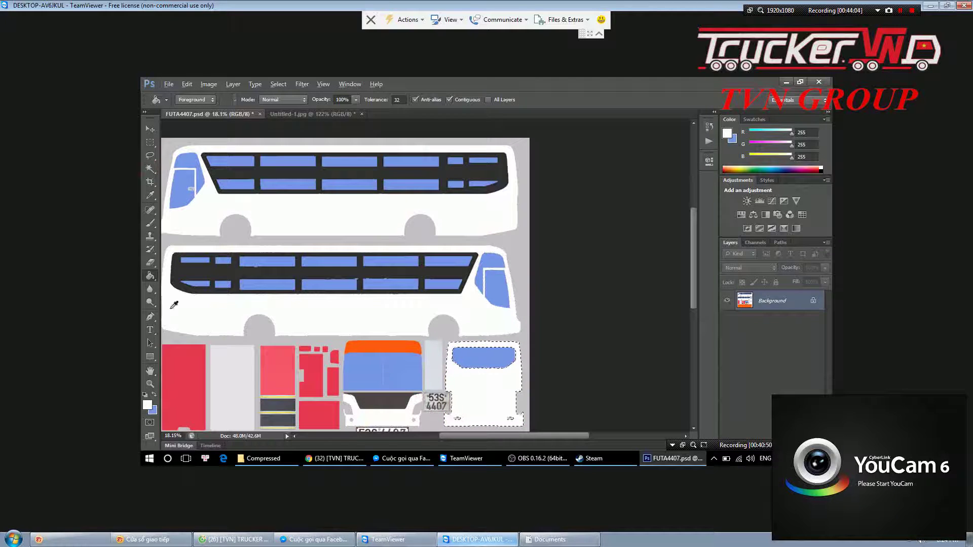
Set the foreground to dark grey 3e3e3e and fill the strip above the front windscreen
{"action": "left_click", "coordinate": [147, 405]}
{"action": "left_click", "coordinate": [333, 263]}
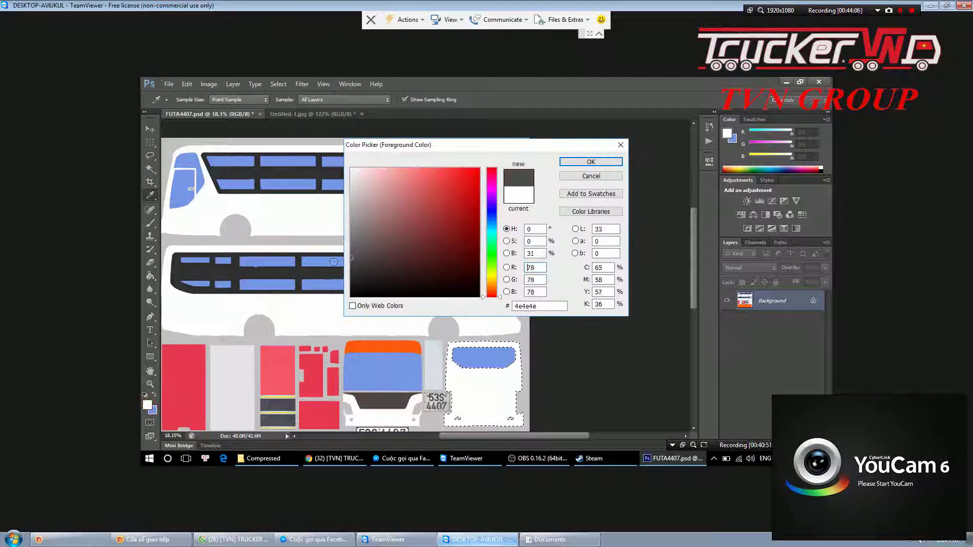
{"action": "left_click", "coordinate": [588, 162]}
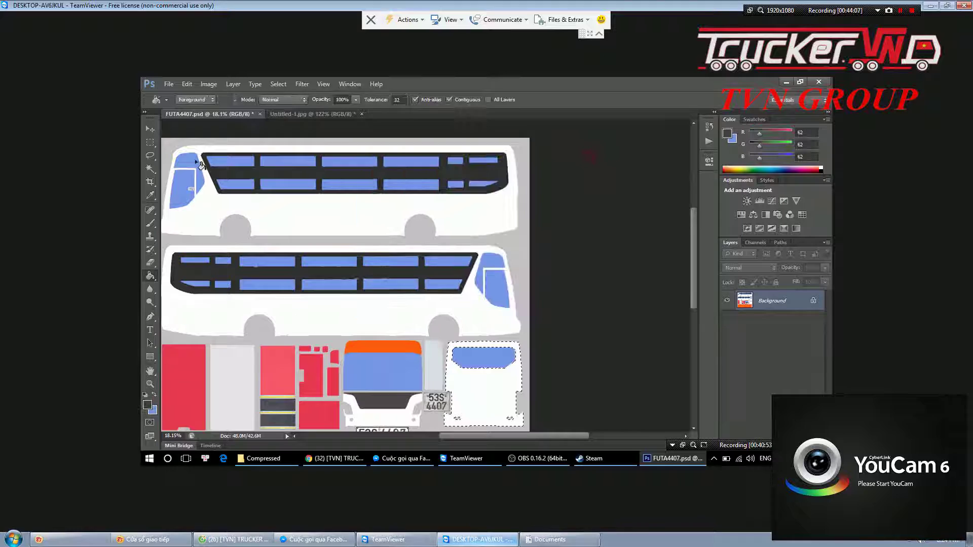
{"action": "left_click", "coordinate": [151, 169]}
{"action": "left_click", "coordinate": [401, 350]}
{"action": "key", "text": "g"}
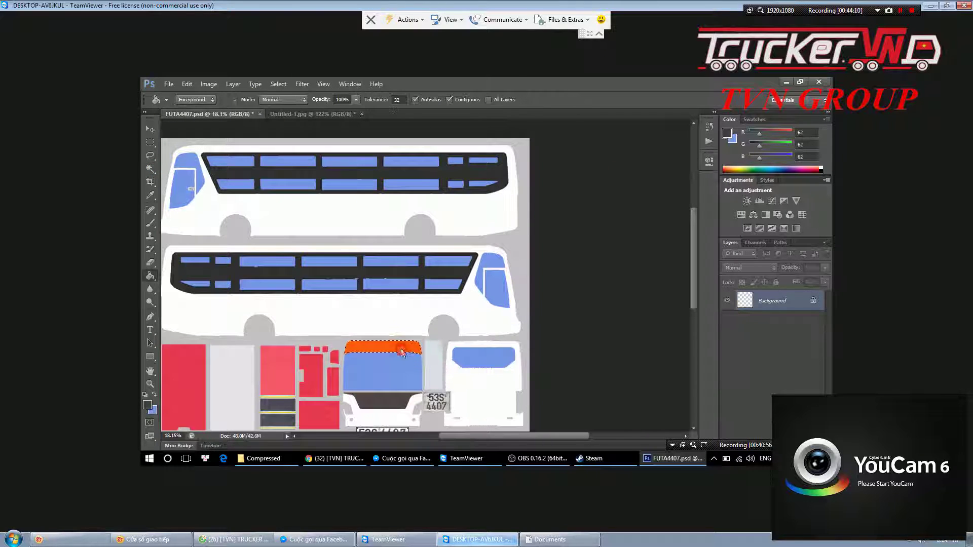
{"action": "left_click", "coordinate": [404, 350]}
Inspect the Alpha 1 and Red channels, then return to the composite and Layers
{"action": "left_click", "coordinate": [755, 242]}
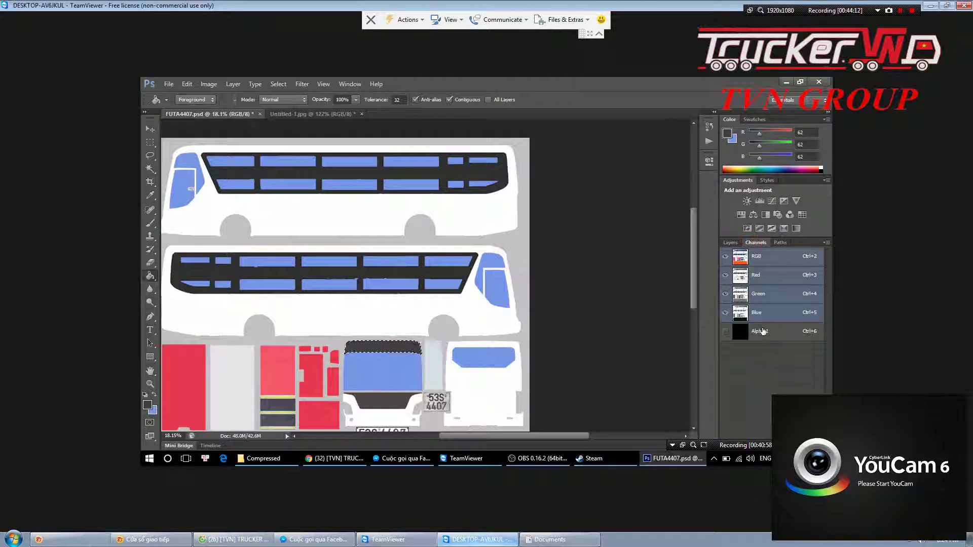
{"action": "left_click", "coordinate": [760, 331]}
{"action": "key", "text": "m"}
{"action": "left_click", "coordinate": [321, 316]}
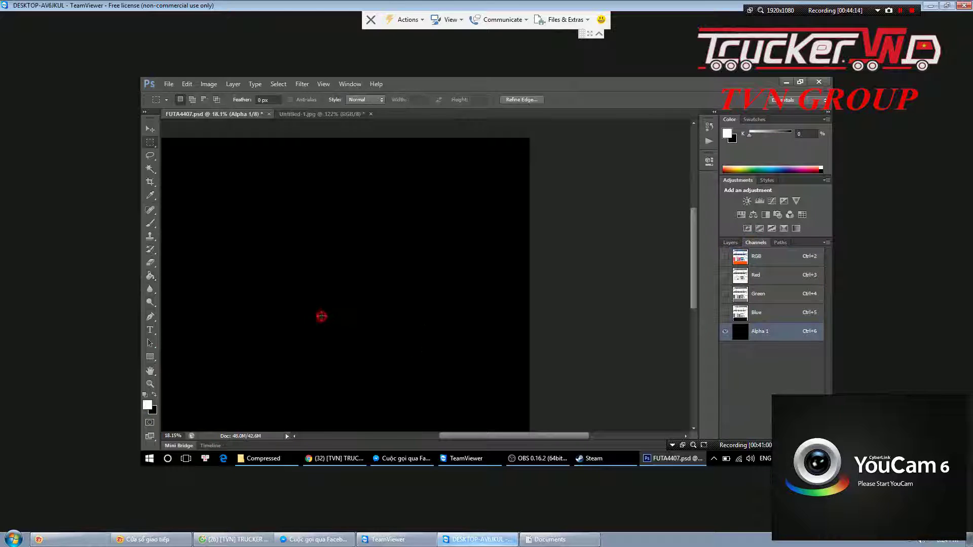
{"action": "left_click_drag", "start_coordinate": [306, 304], "coordinate": [487, 382]}
{"action": "left_click", "coordinate": [451, 277]}
{"action": "left_click", "coordinate": [756, 275]}
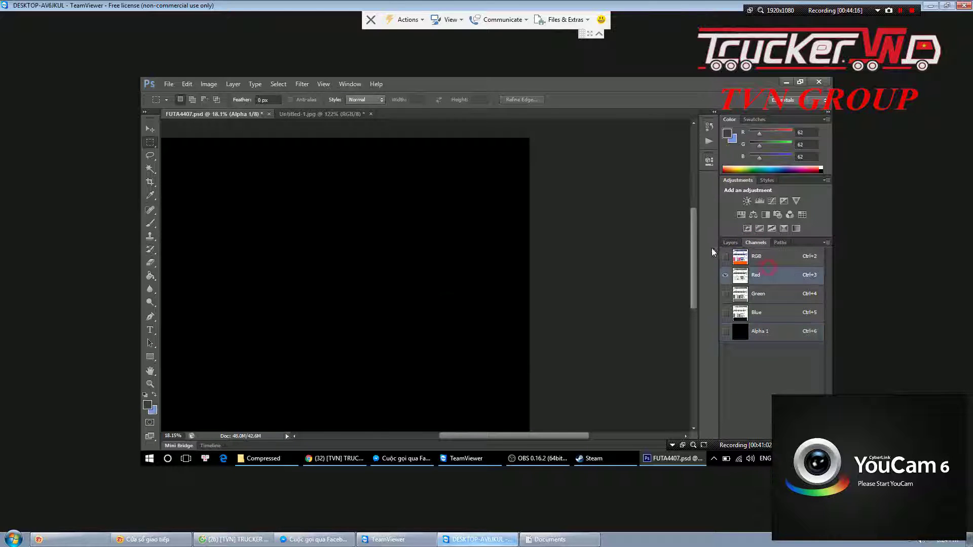
{"action": "left_click", "coordinate": [727, 244]}
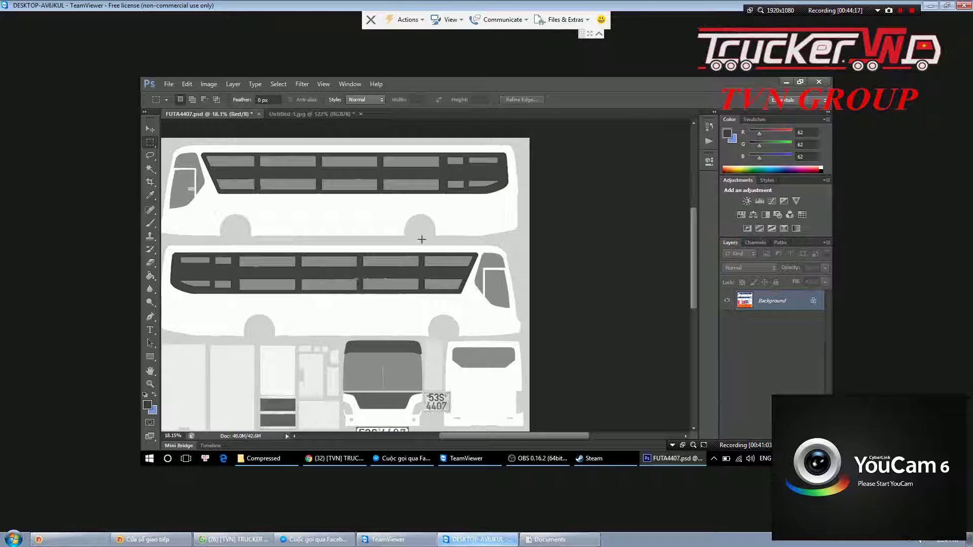
{"action": "left_click", "coordinate": [755, 243]}
{"action": "left_click", "coordinate": [725, 255]}
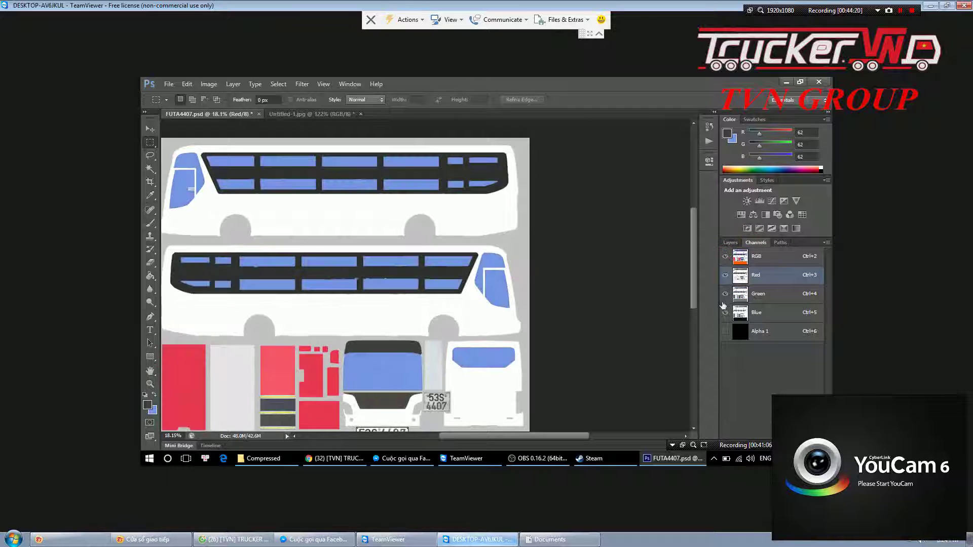
{"action": "left_click", "coordinate": [731, 244]}
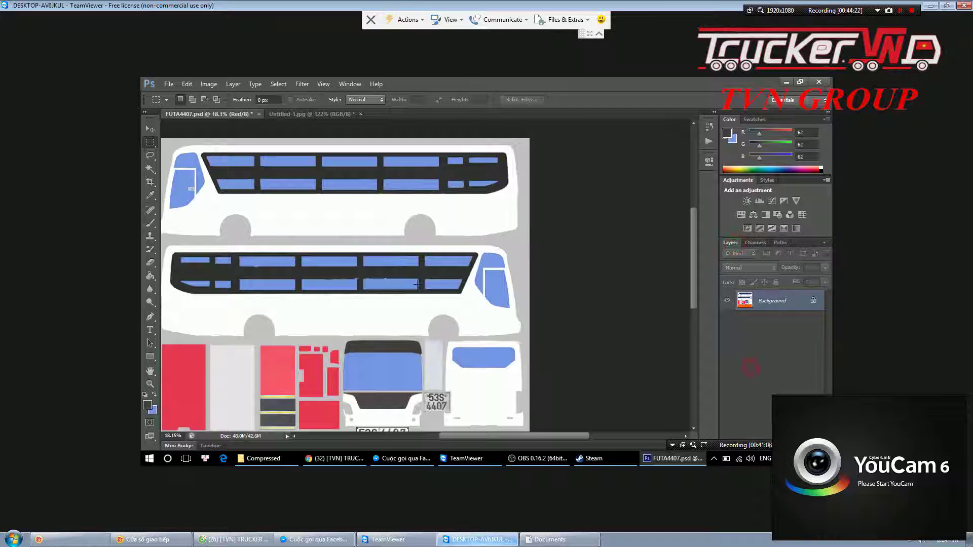
Close Untitled-1.jpg, answering its save prompt
{"action": "left_click", "coordinate": [319, 114]}
{"action": "left_click", "coordinate": [363, 118]}
{"action": "left_click", "coordinate": [475, 231]}
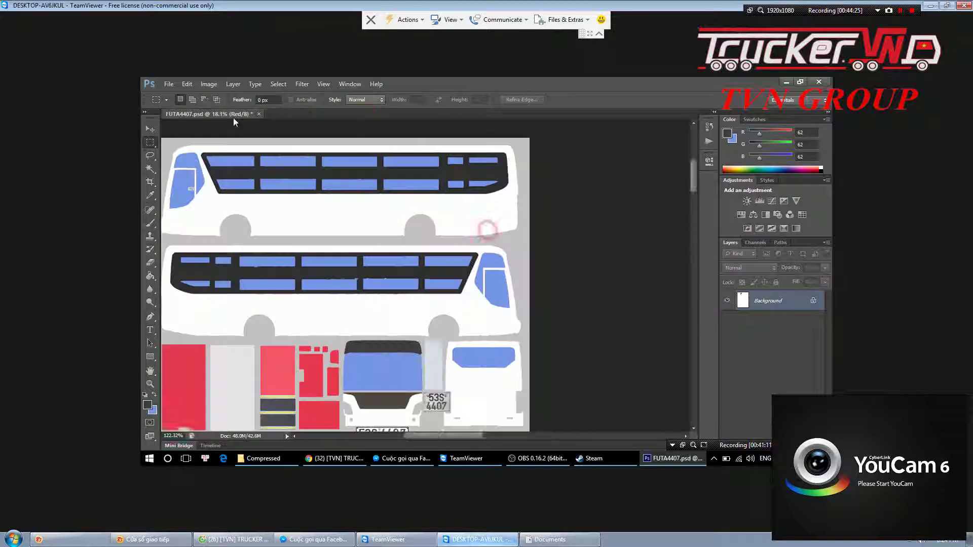
Save the whitened skin as skin trắng.psd in Photoshop format and fit it on screen
{"action": "left_click", "coordinate": [167, 84]}
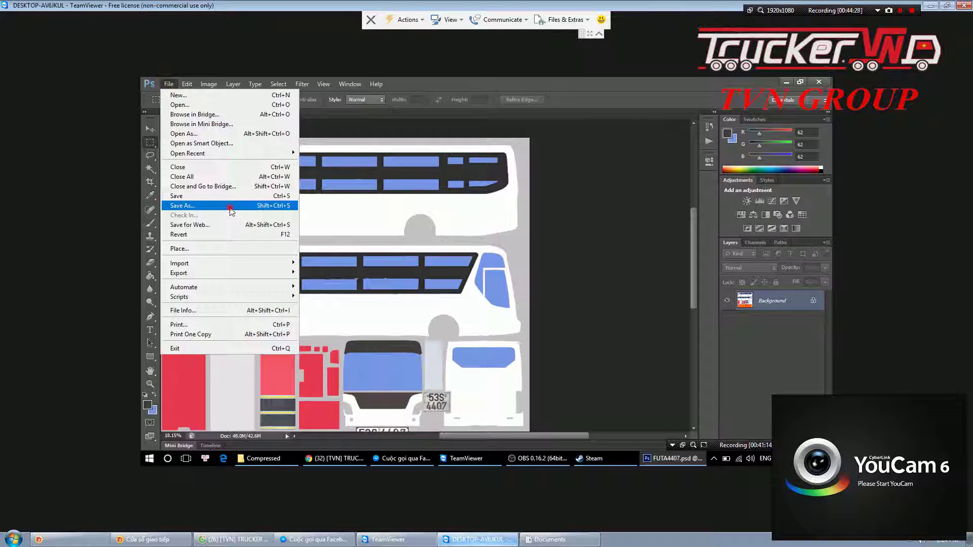
{"action": "left_click", "coordinate": [230, 208]}
{"action": "left_click", "coordinate": [470, 307]}
{"action": "type", "text": "skin trắng.psd"}
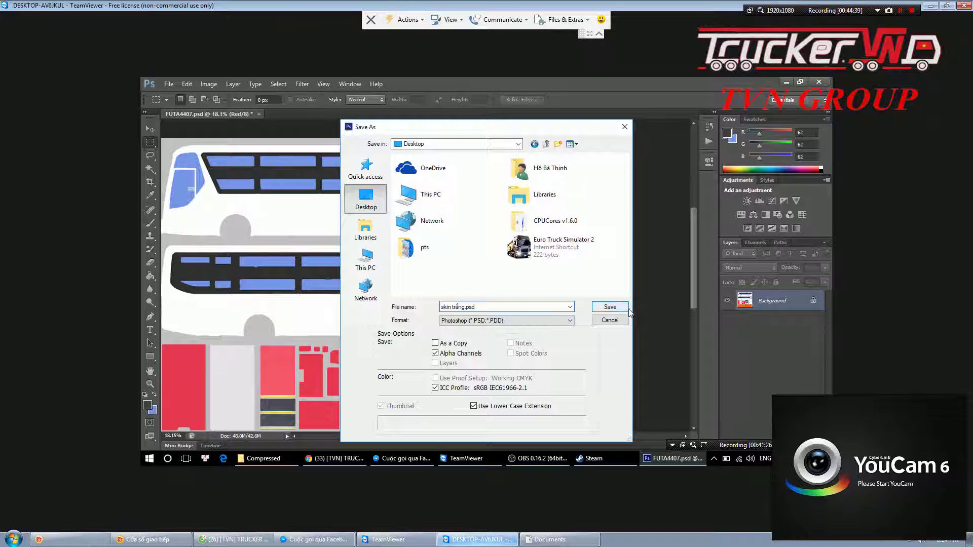
{"action": "left_click", "coordinate": [610, 307]}
{"action": "left_click_drag", "start_coordinate": [284, 251], "coordinate": [425, 281]}
{"action": "key", "text": "ctrl+d"}
{"action": "key", "text": "ctrl+0"}
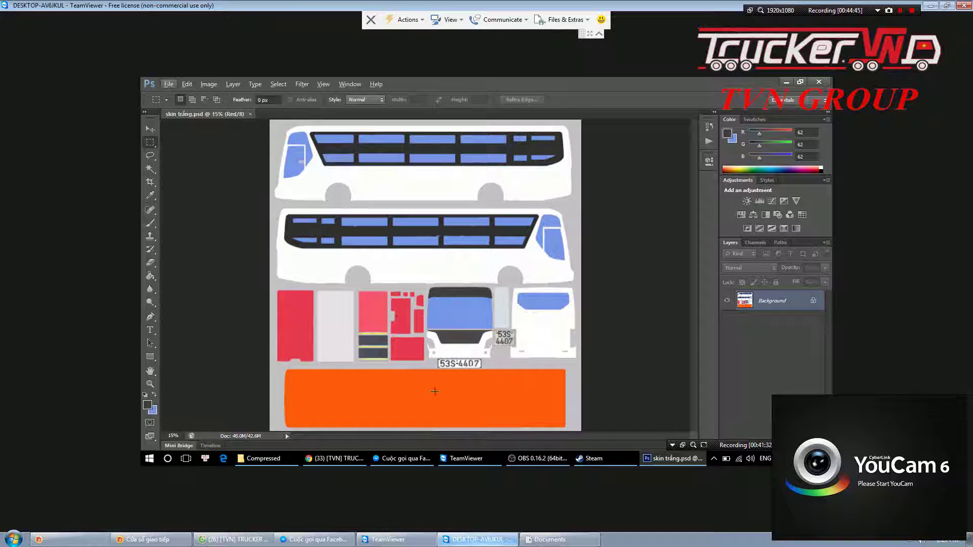
Magic-wand the orange rectangle at the skin's bottom and pick white as the fill colour
{"action": "left_click", "coordinate": [150, 168]}
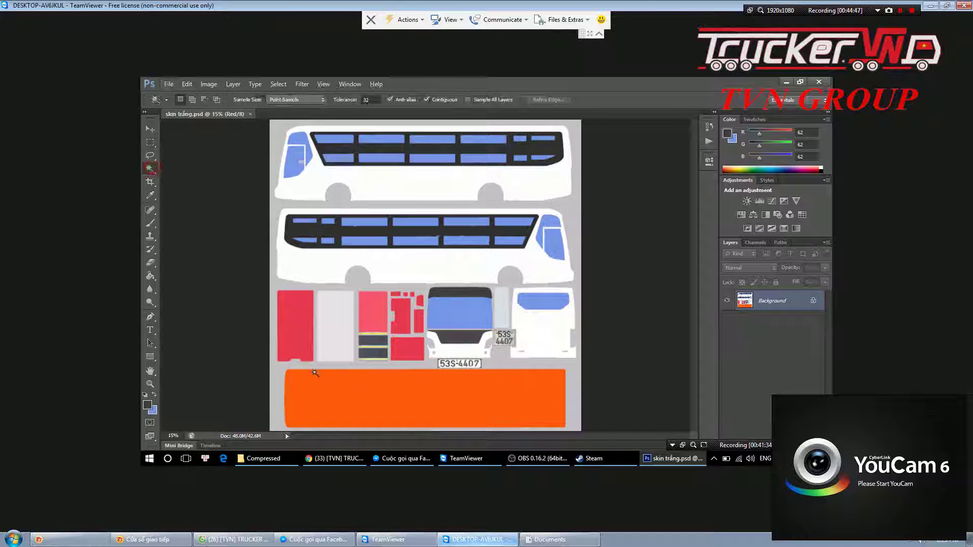
{"action": "left_click", "coordinate": [387, 413]}
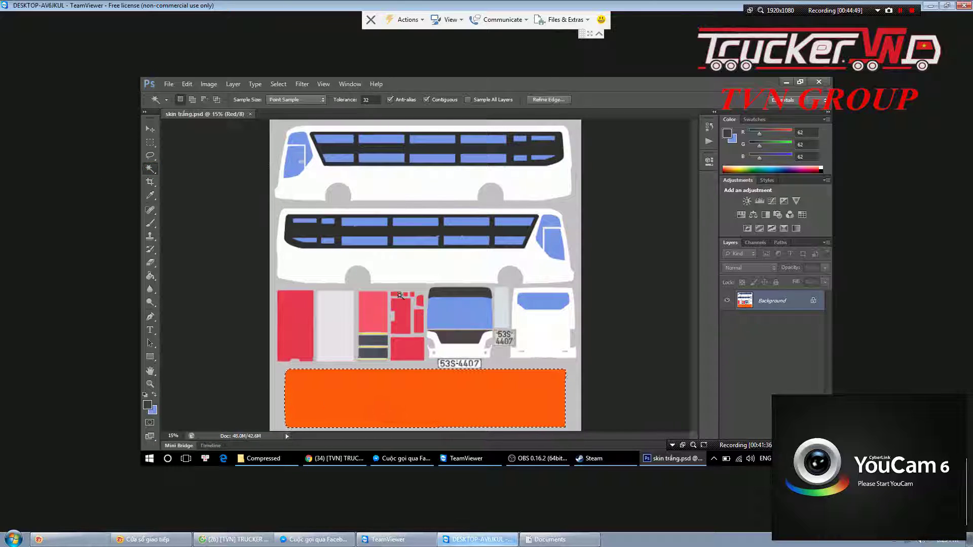
{"action": "key", "text": "i"}
{"action": "left_click", "coordinate": [413, 262]}
{"action": "key", "text": "g"}
{"action": "left_click", "coordinate": [451, 397]}
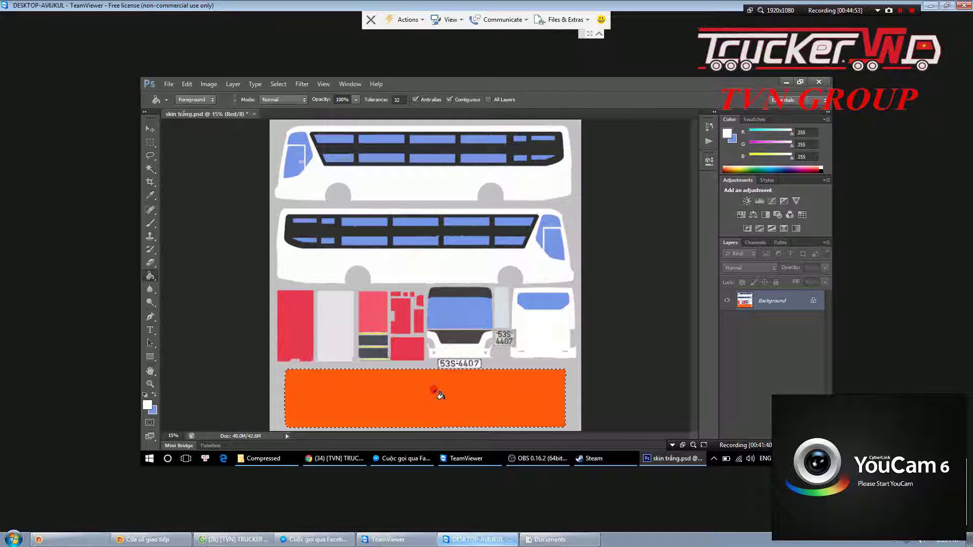
{"action": "key", "text": "w"}
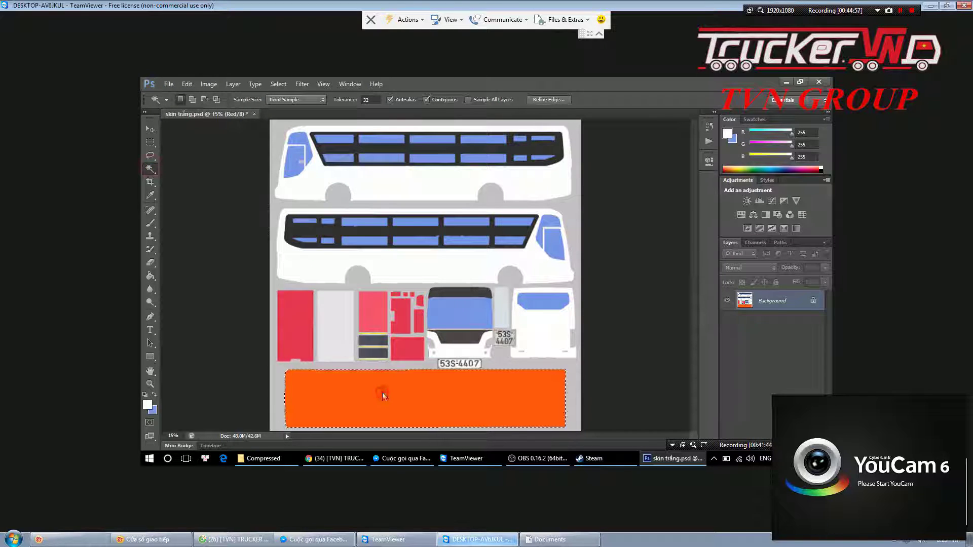
{"action": "key", "text": "g"}
Re-enable all colour channels, fill the rectangle white, and save skin trắng.psd
{"action": "left_click", "coordinate": [755, 242]}
{"action": "left_click", "coordinate": [755, 243]}
{"action": "left_click", "coordinate": [760, 260]}
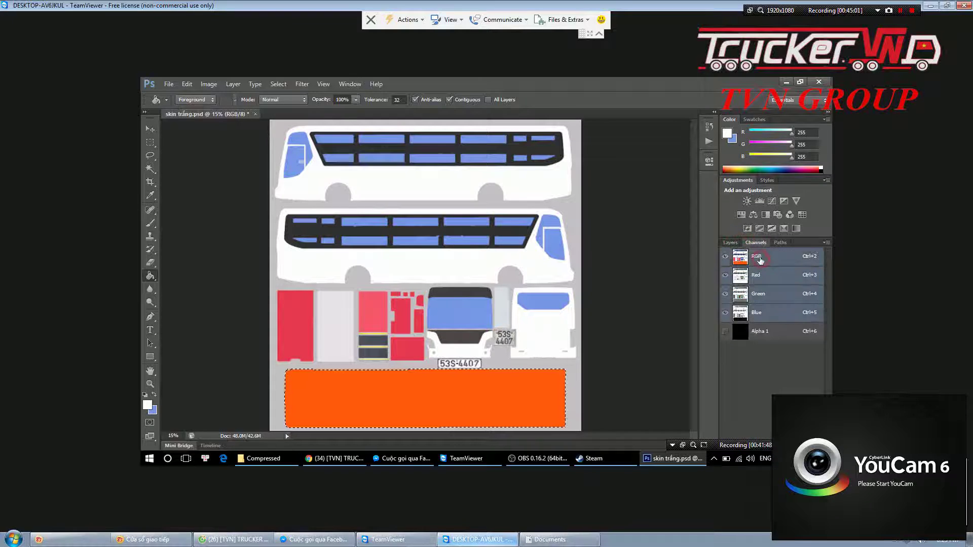
{"action": "left_click", "coordinate": [731, 243]}
{"action": "left_click", "coordinate": [411, 399]}
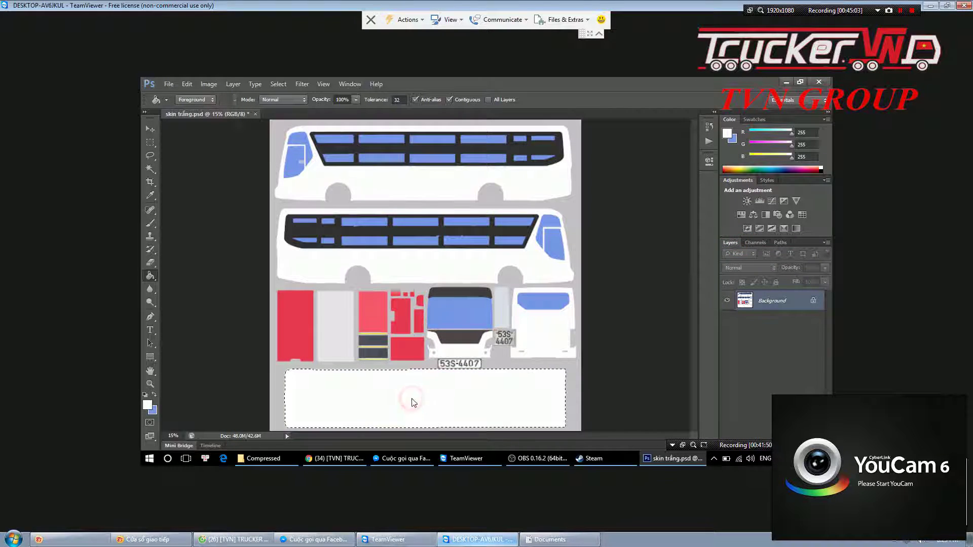
{"action": "key", "text": "m"}
{"action": "left_click", "coordinate": [169, 84]}
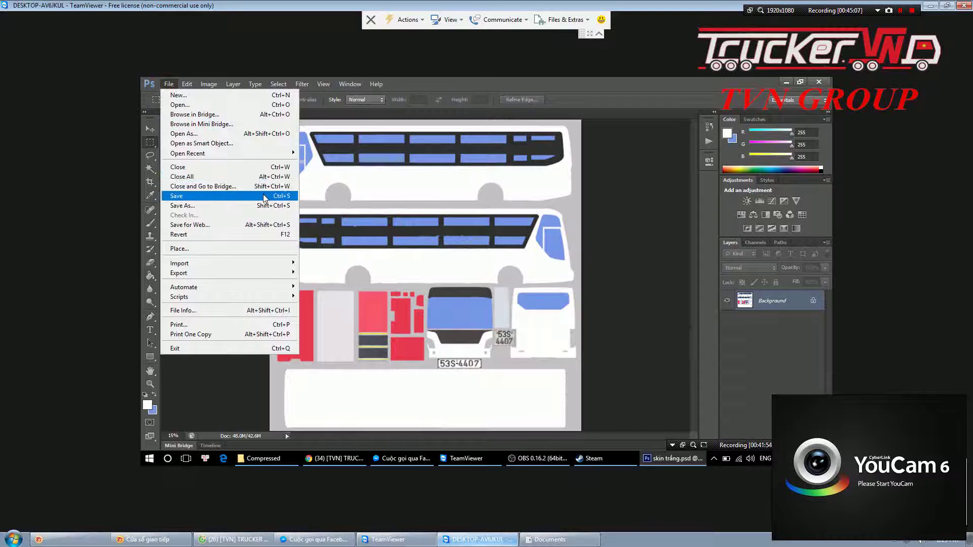
{"action": "left_click", "coordinate": [494, 250]}
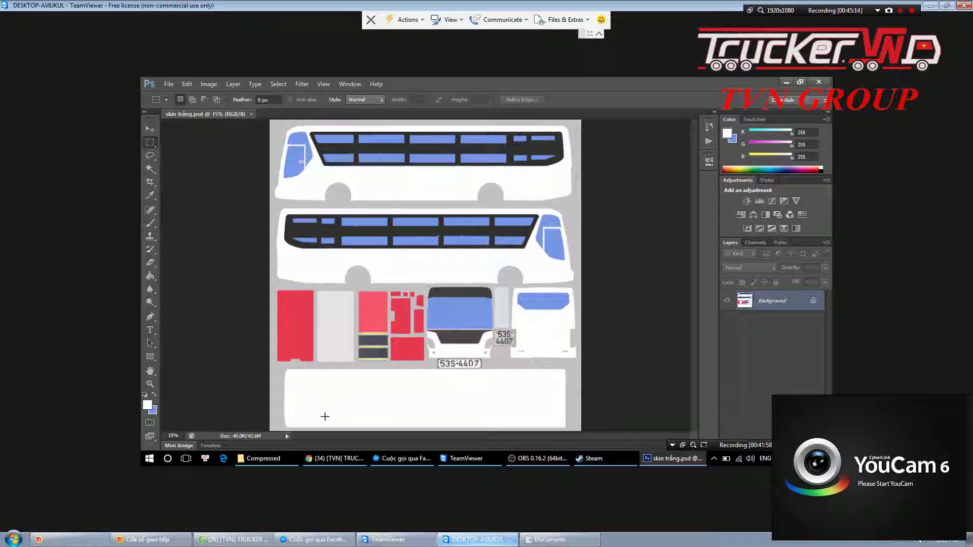
Leave TeamViewer and open the Games_Cherry (E:) drive from the Start menu
{"action": "left_click", "coordinate": [233, 540]}
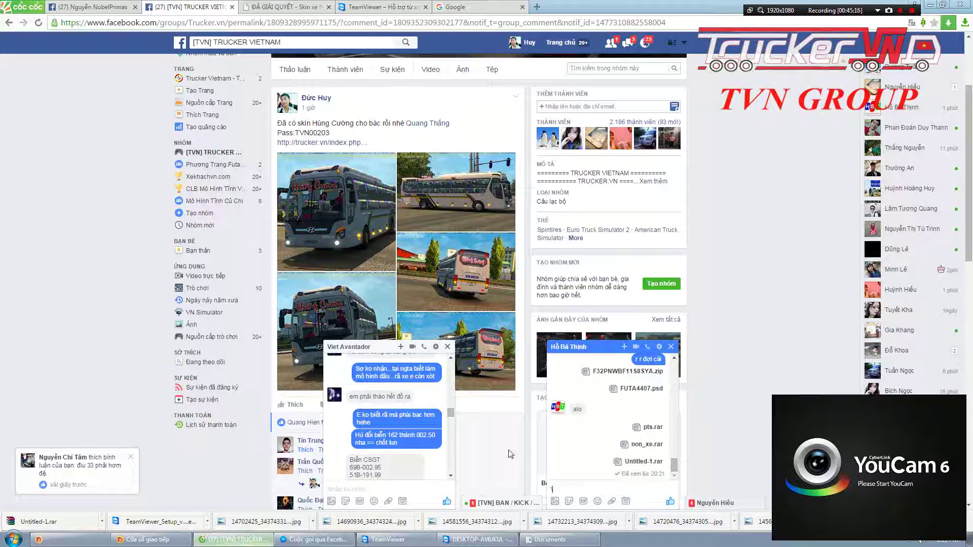
{"action": "left_click", "coordinate": [14, 540]}
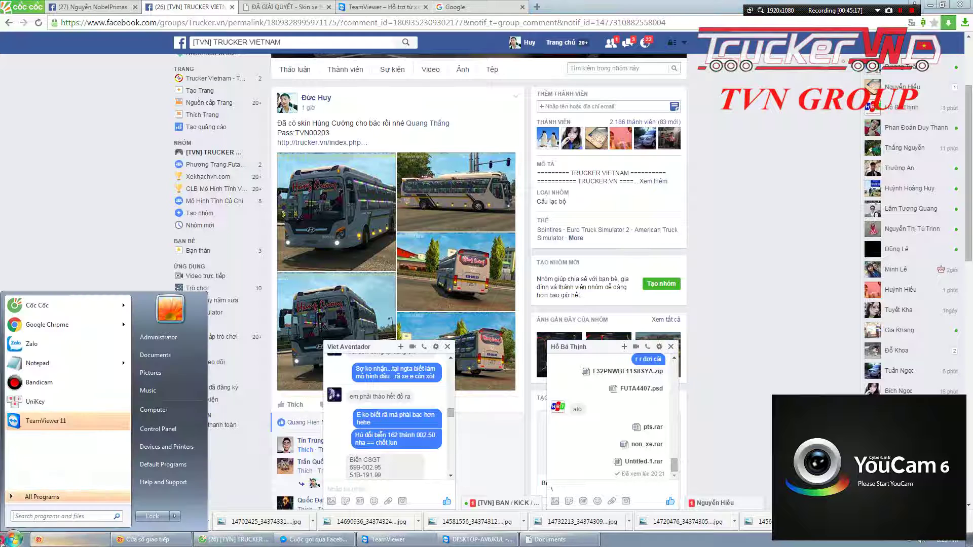
{"action": "left_click", "coordinate": [152, 356]}
{"action": "left_click", "coordinate": [296, 380]}
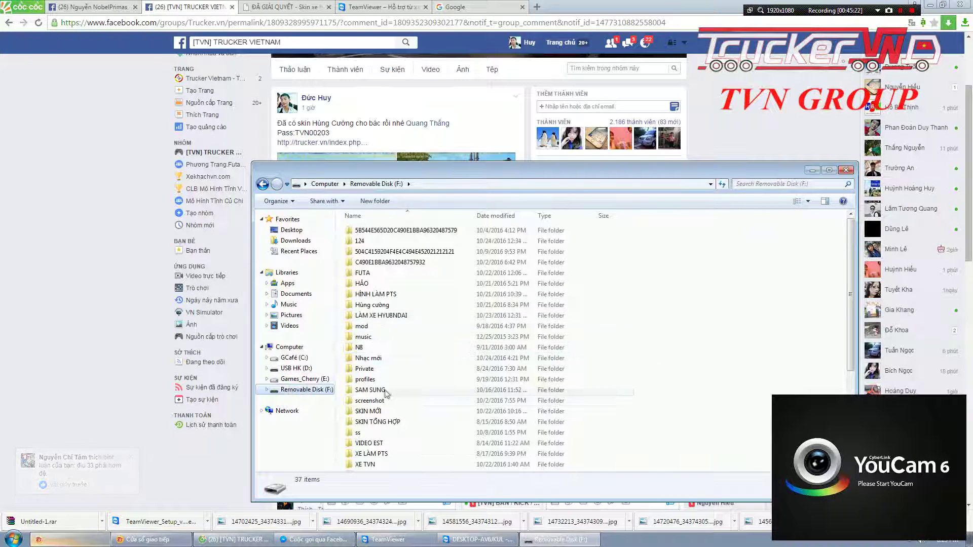
Browse the photos in the HÌNH LÀM PTS folder, then return to drive F:
{"action": "double_click", "coordinate": [377, 295]}
{"action": "scroll", "coordinate": [425, 307], "scroll_direction": "up", "scroll_amount": 1, "text": "ctrl"}
{"action": "scroll", "coordinate": [415, 314], "scroll_direction": "up", "scroll_amount": 1, "text": "ctrl"}
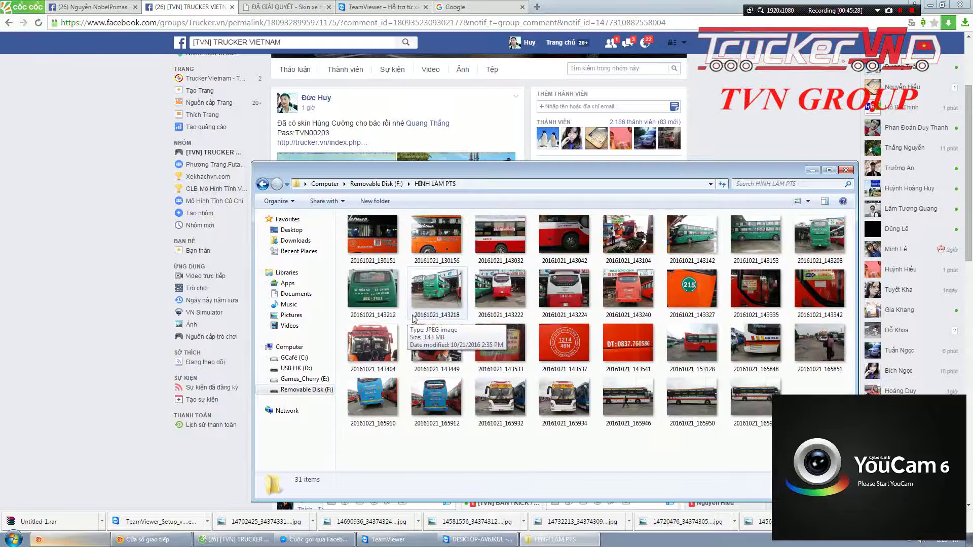
{"action": "scroll", "coordinate": [413, 318], "scroll_direction": "up", "scroll_amount": 1, "text": "ctrl"}
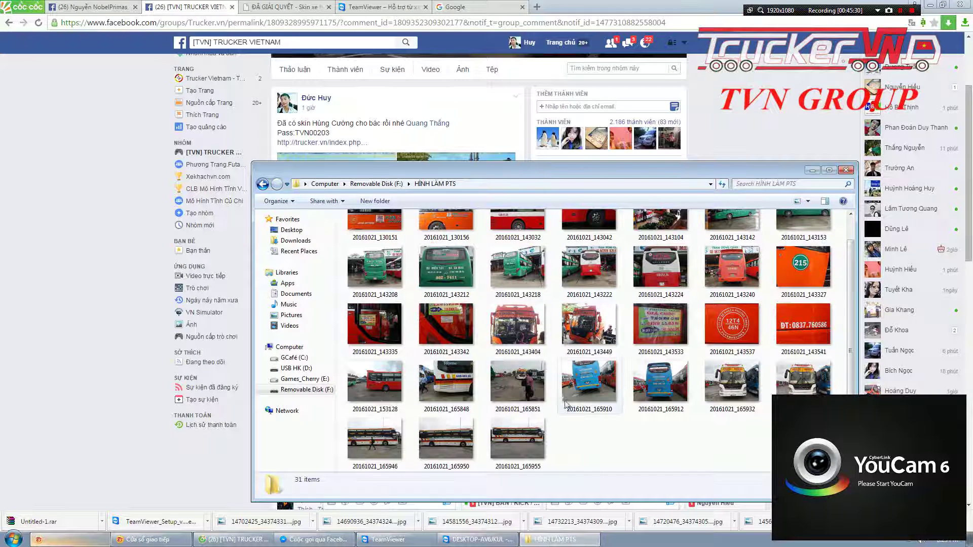
{"action": "mouse_move", "coordinate": [731, 382]}
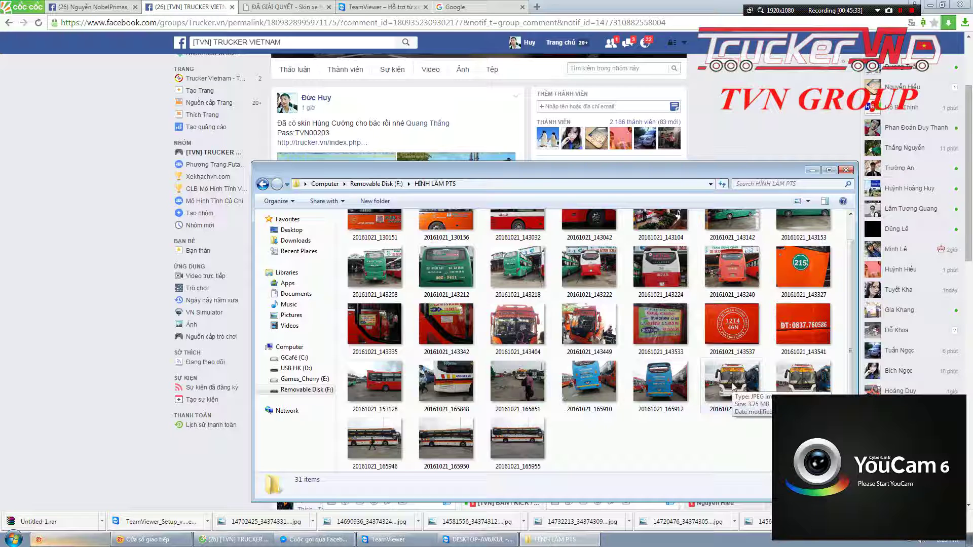
{"action": "scroll", "coordinate": [572, 342], "scroll_direction": "up", "scroll_amount": 1}
{"action": "scroll", "coordinate": [572, 342], "scroll_direction": "down", "scroll_amount": 1}
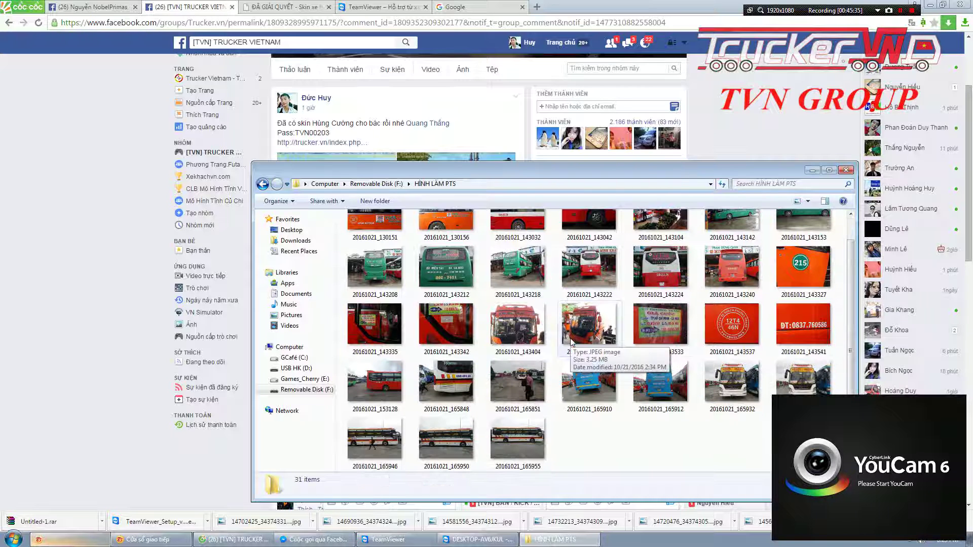
{"action": "left_click", "coordinate": [742, 396]}
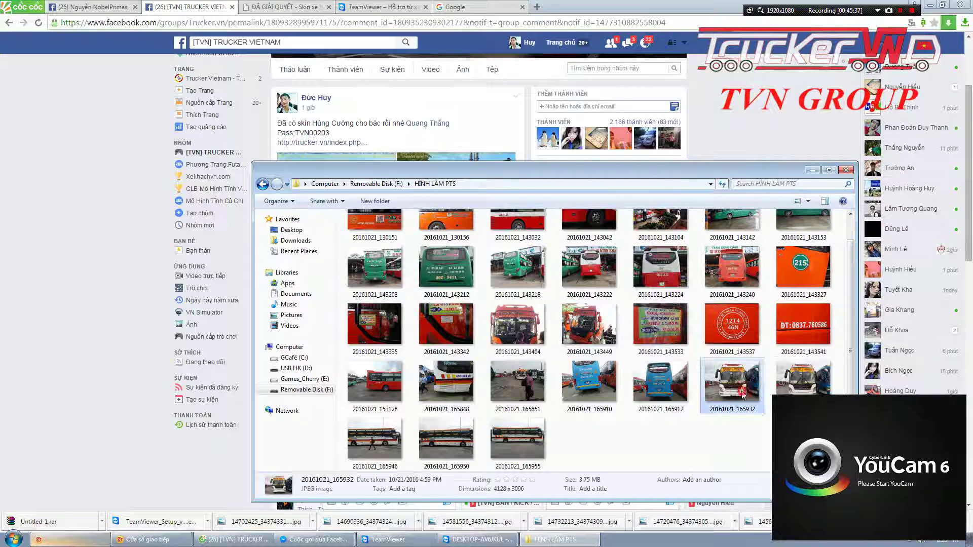
{"action": "left_click", "coordinate": [813, 268], "text": "ctrl"}
{"action": "left_click", "coordinate": [294, 242]}
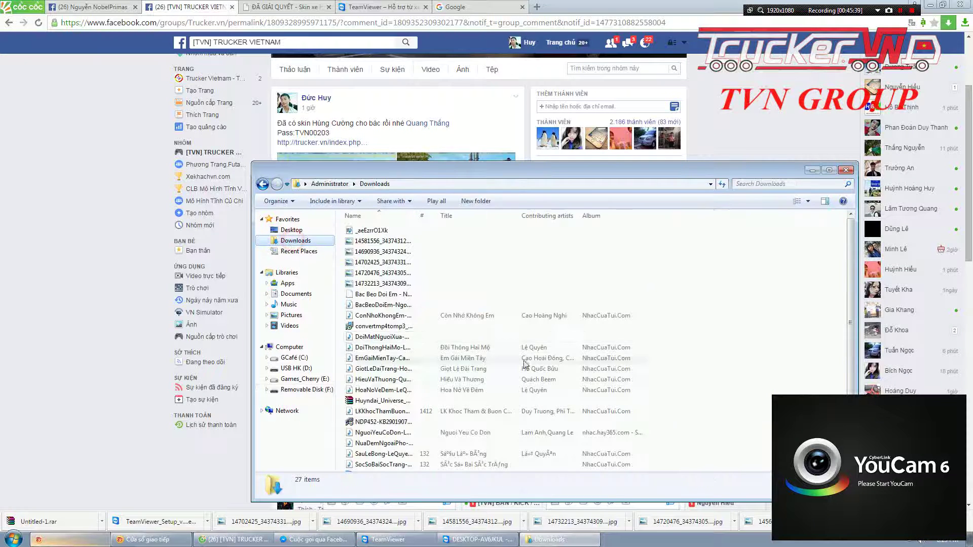
{"action": "left_click", "coordinate": [300, 390]}
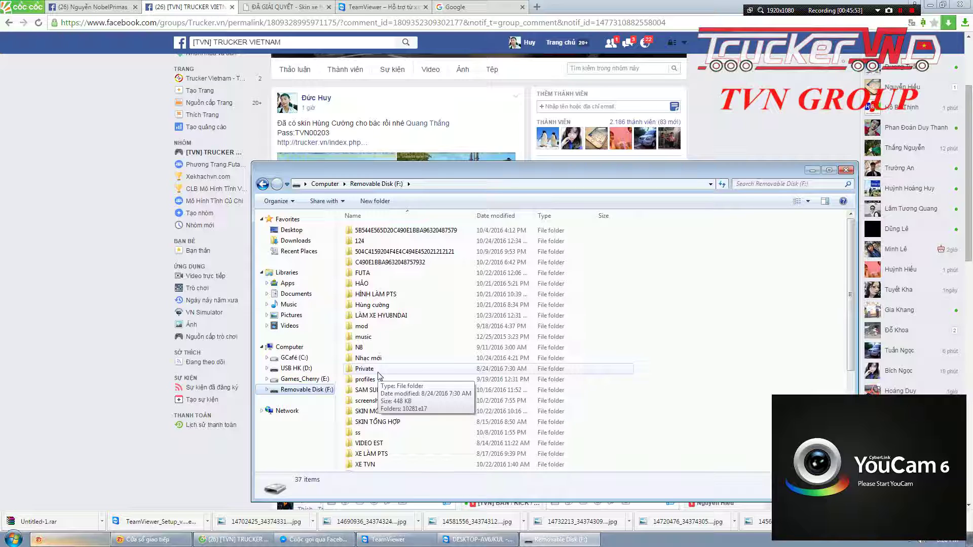
Reopen HÌNH LÀM PTS, select photos 20161021_165932 and 20161021_165912, and go to Documents
{"action": "double_click", "coordinate": [390, 294]}
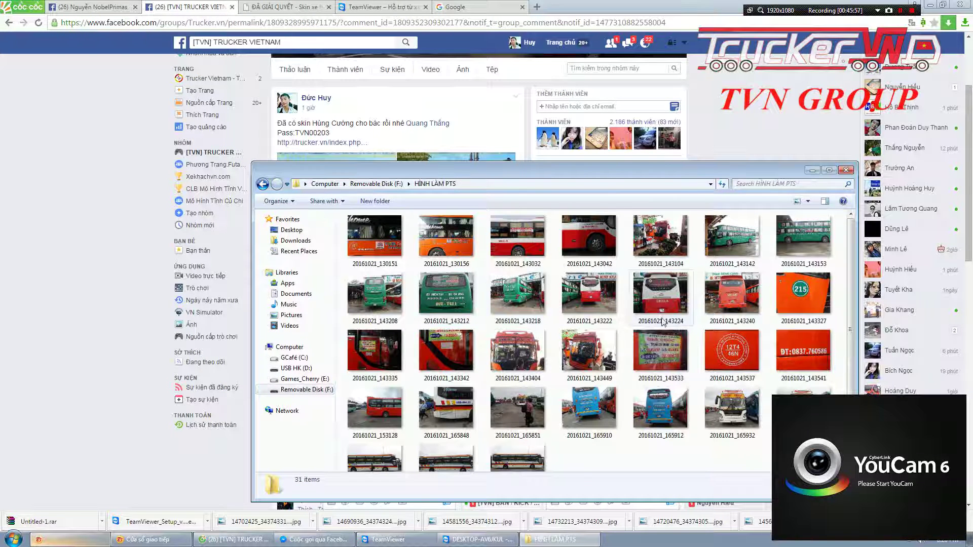
{"action": "left_click", "coordinate": [663, 323]}
{"action": "scroll", "coordinate": [651, 299], "scroll_direction": "down", "scroll_amount": 1}
{"action": "left_click", "coordinate": [738, 377]}
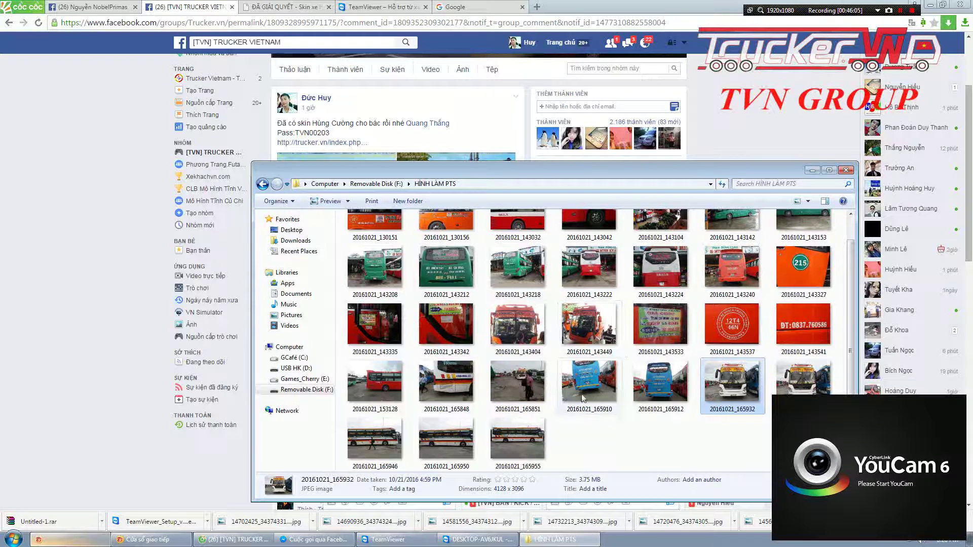
{"action": "left_click", "coordinate": [670, 383], "text": "ctrl"}
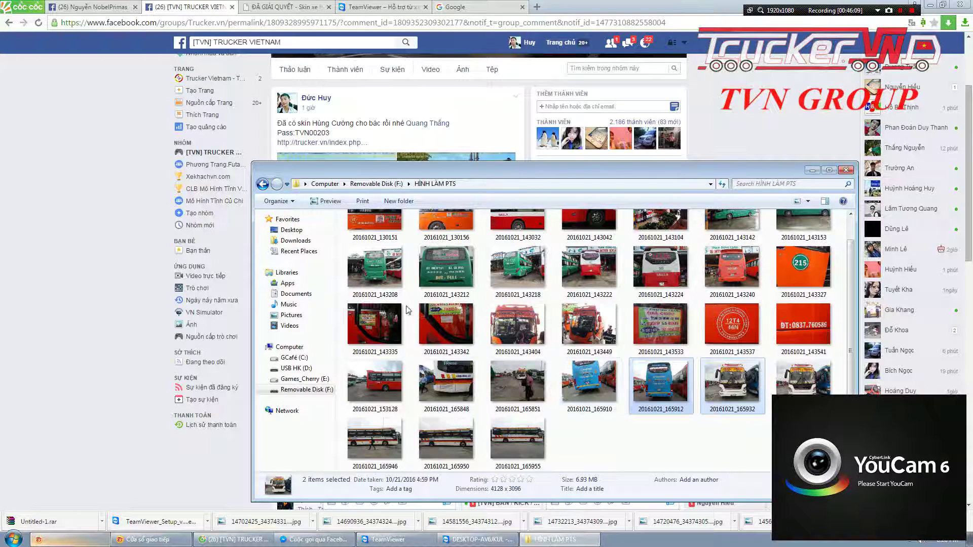
{"action": "left_click", "coordinate": [297, 293]}
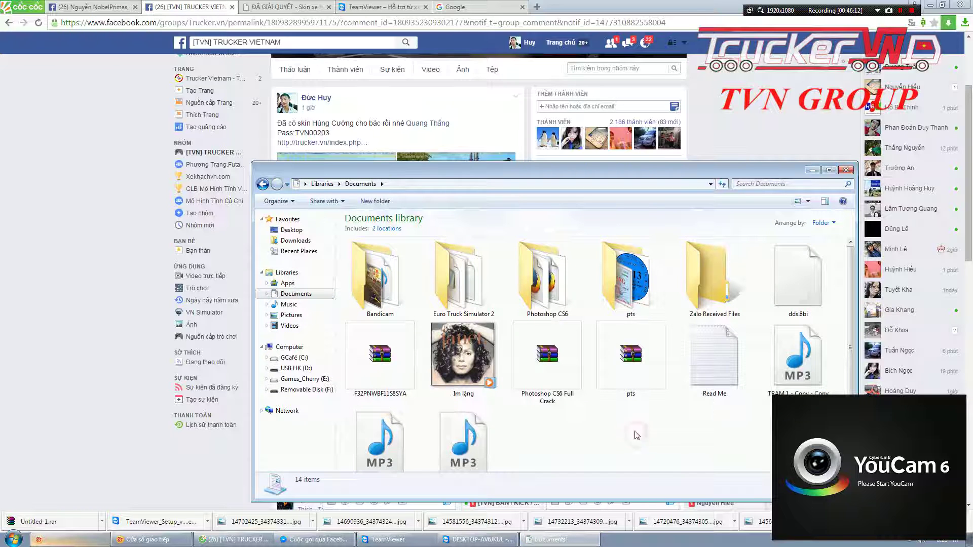
Paste the two bus photos into Documents and move them into a new folder
{"action": "key", "text": "ctrl+v"}
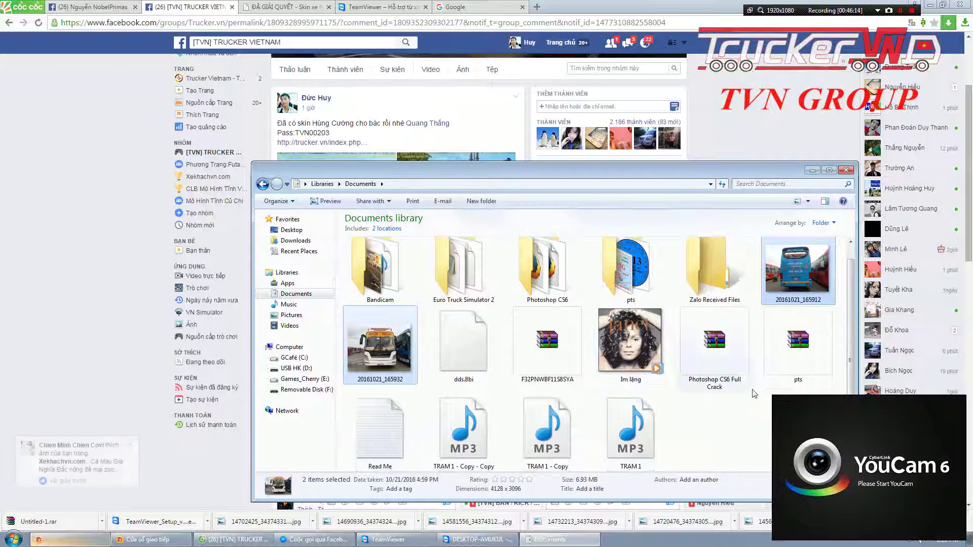
{"action": "right_click", "coordinate": [746, 237]}
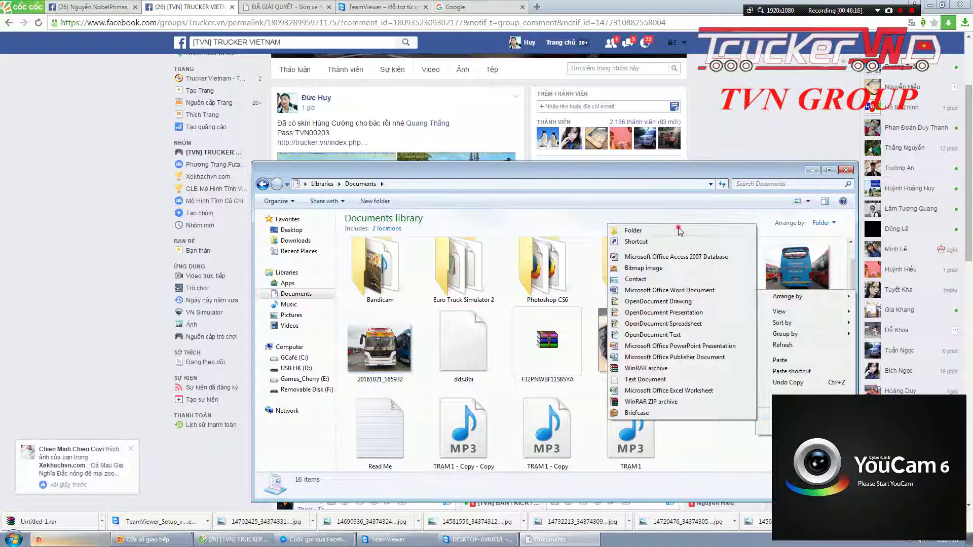
{"action": "left_click", "coordinate": [682, 229]}
{"action": "left_click", "coordinate": [463, 360]}
{"action": "left_click", "coordinate": [380, 370], "text": "ctrl"}
{"action": "key", "text": "ctrl+x"}
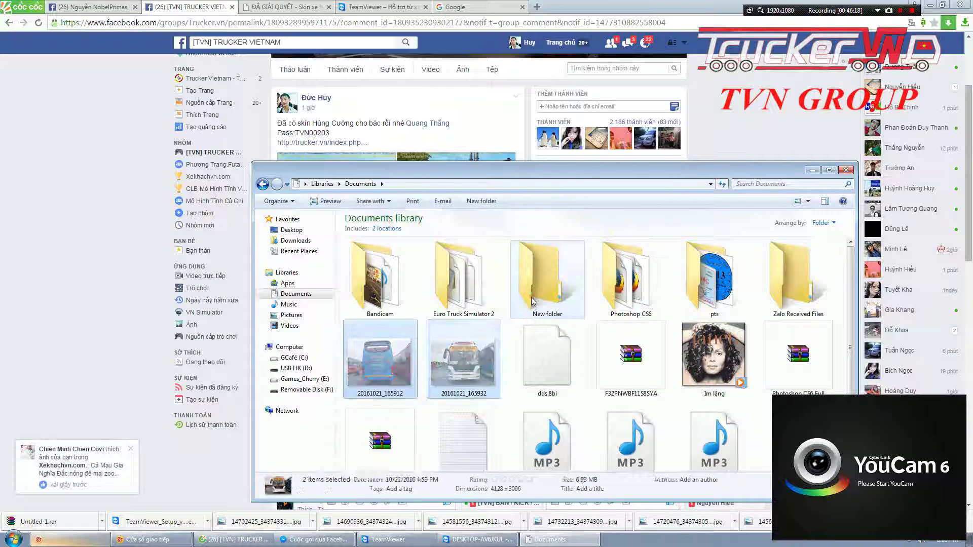
{"action": "double_click", "coordinate": [547, 304]}
{"action": "key", "text": "ctrl+v"}
Compress New folder into New folder.rar from the Documents library
{"action": "key", "text": "BackSpace"}
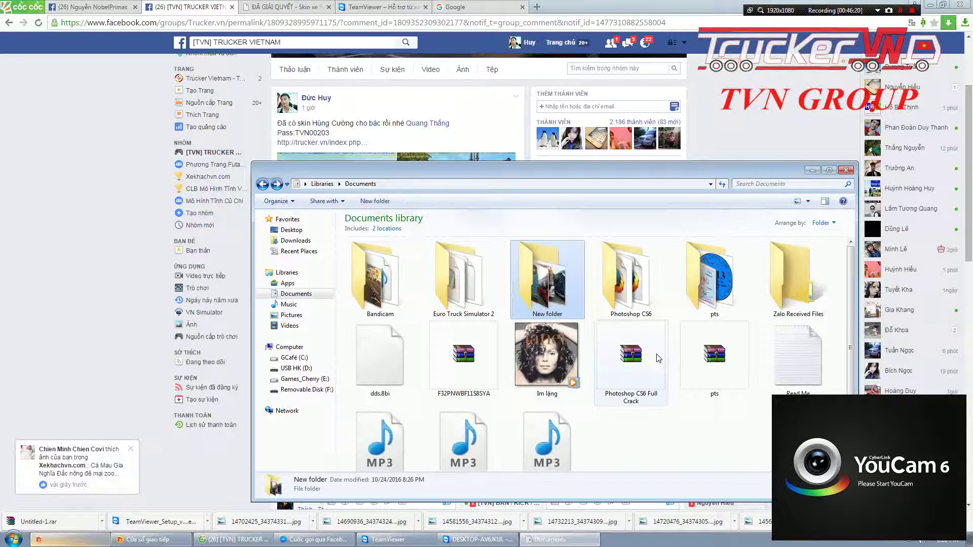
{"action": "right_click", "coordinate": [563, 294]}
{"action": "left_click", "coordinate": [623, 370]}
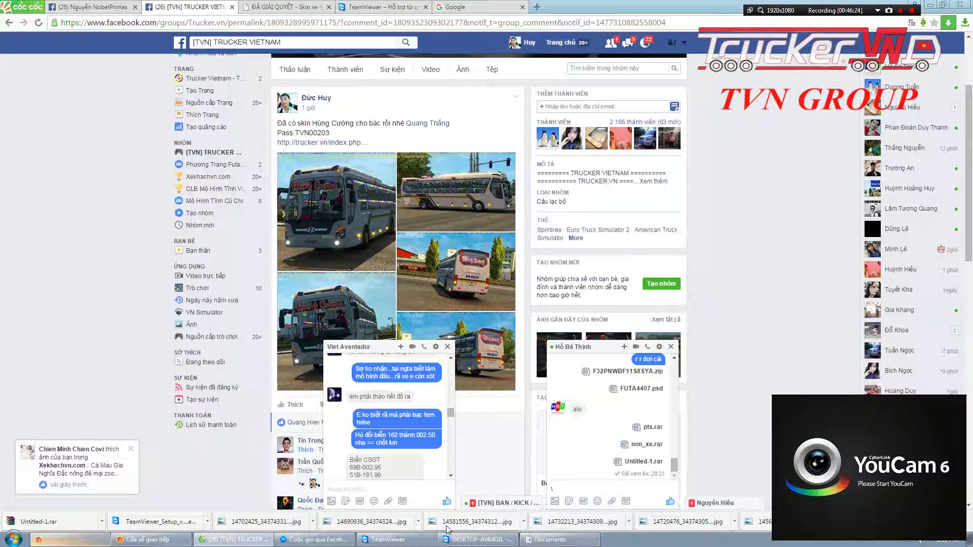
{"action": "left_click", "coordinate": [659, 348]}
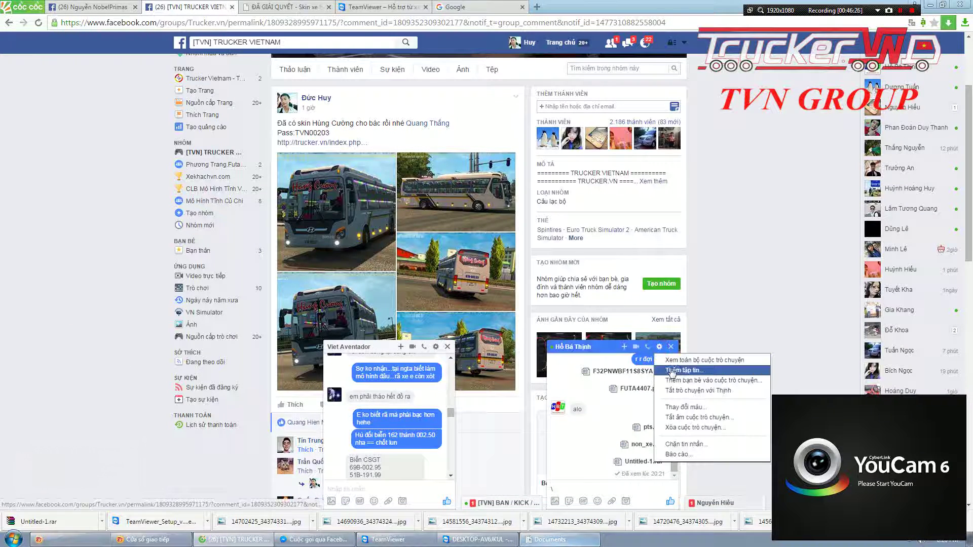
Attach New folder.rar from Documents to the Messenger chat and minimize the other conversation
{"action": "left_click", "coordinate": [671, 372]}
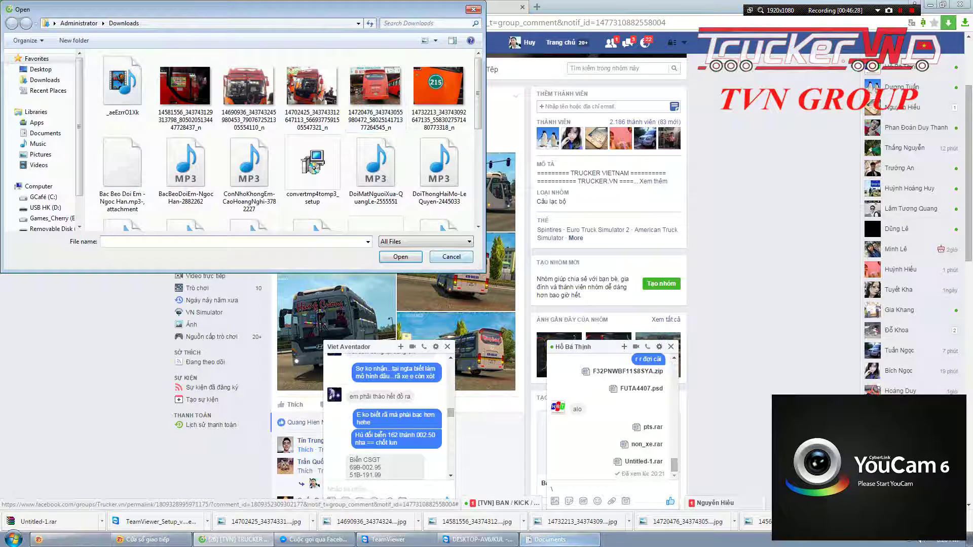
{"action": "left_click_drag", "start_coordinate": [412, 11], "coordinate": [480, 25]}
{"action": "left_click", "coordinate": [114, 147]}
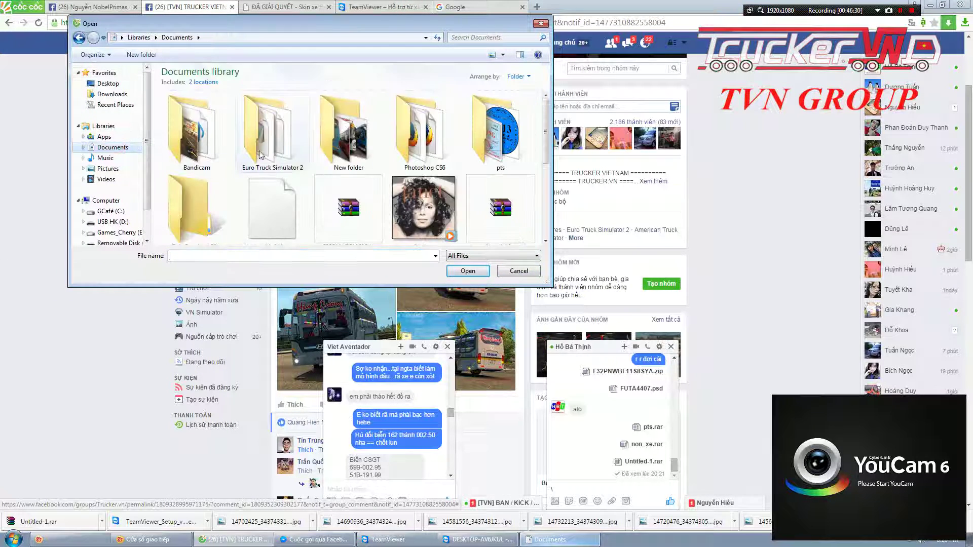
{"action": "left_click", "coordinate": [335, 201]}
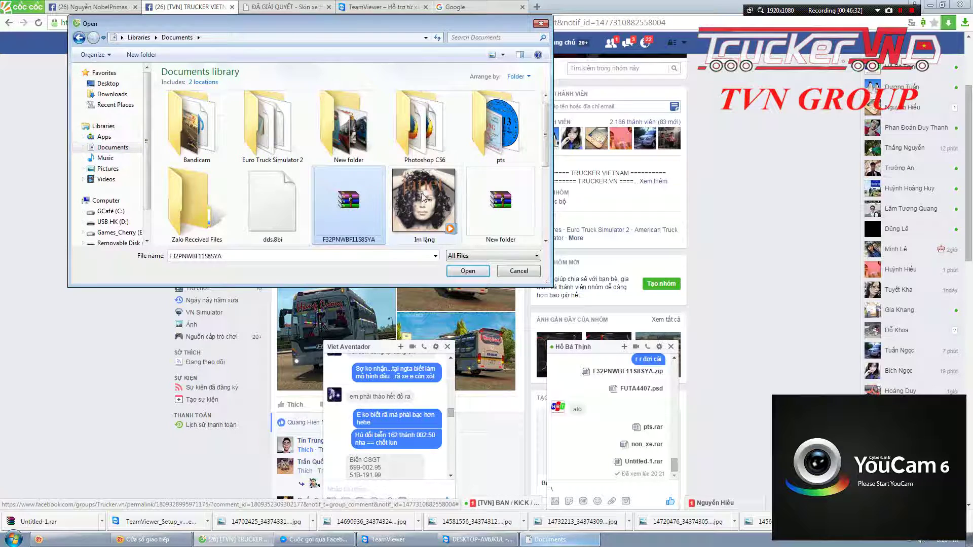
{"action": "scroll", "coordinate": [334, 201], "scroll_direction": "down", "scroll_amount": 2}
{"action": "double_click", "coordinate": [501, 121]}
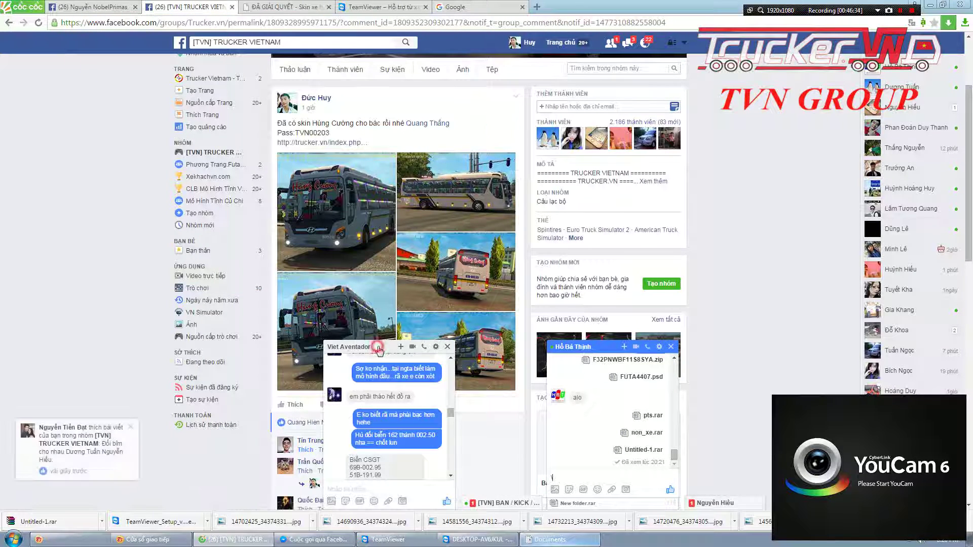
{"action": "left_click", "coordinate": [381, 349]}
{"action": "left_click", "coordinate": [572, 472]}
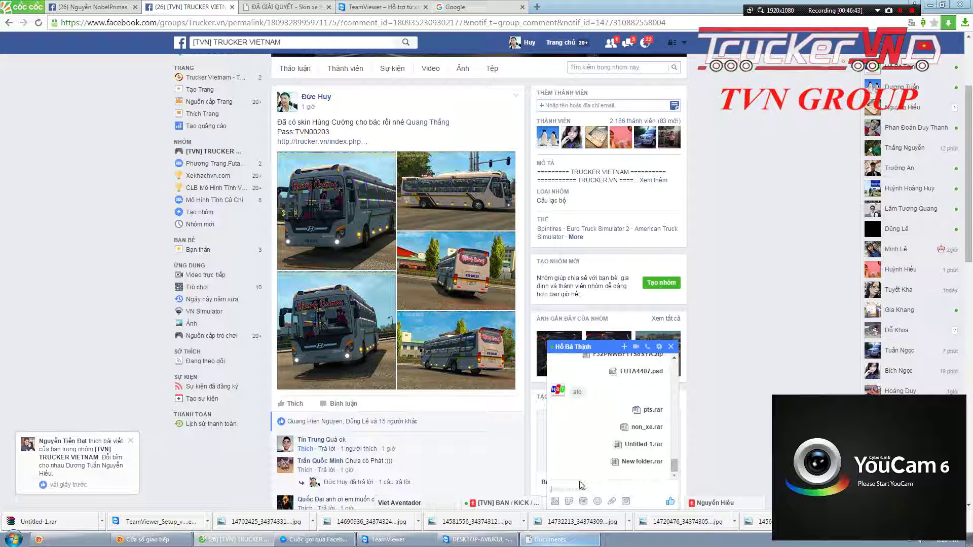
{"action": "left_click", "coordinate": [477, 539]}
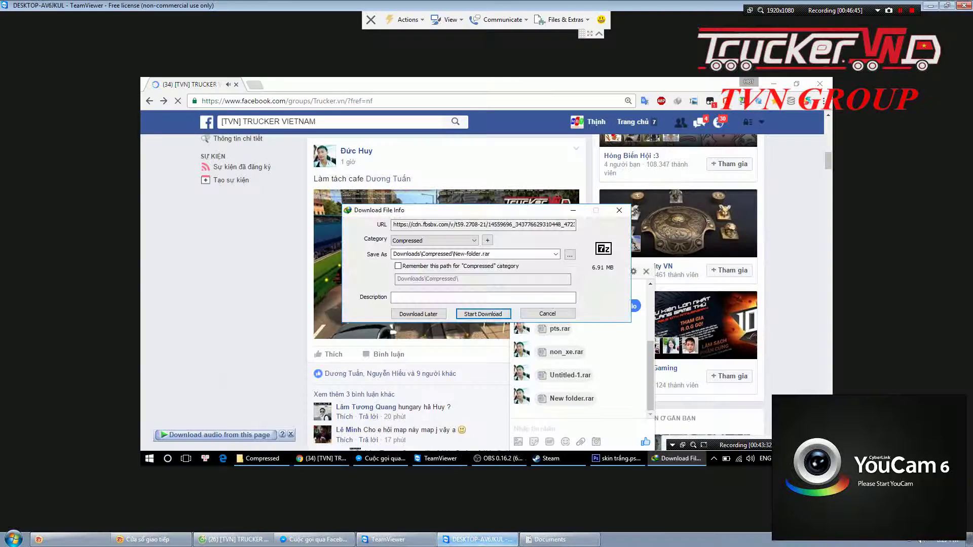
Download New-folder.rar on the remote computer and minimize the browser
{"action": "left_click", "coordinate": [482, 313]}
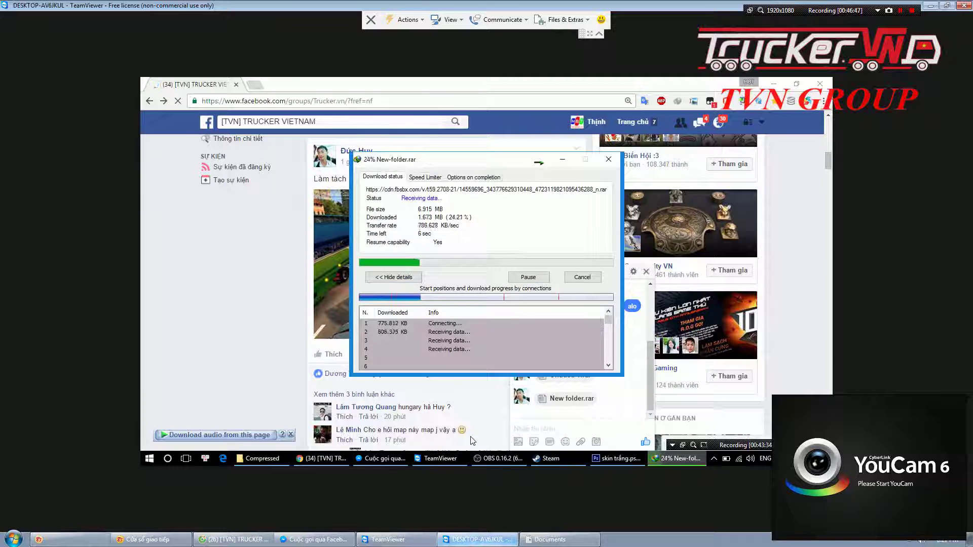
{"action": "left_click", "coordinate": [472, 441]}
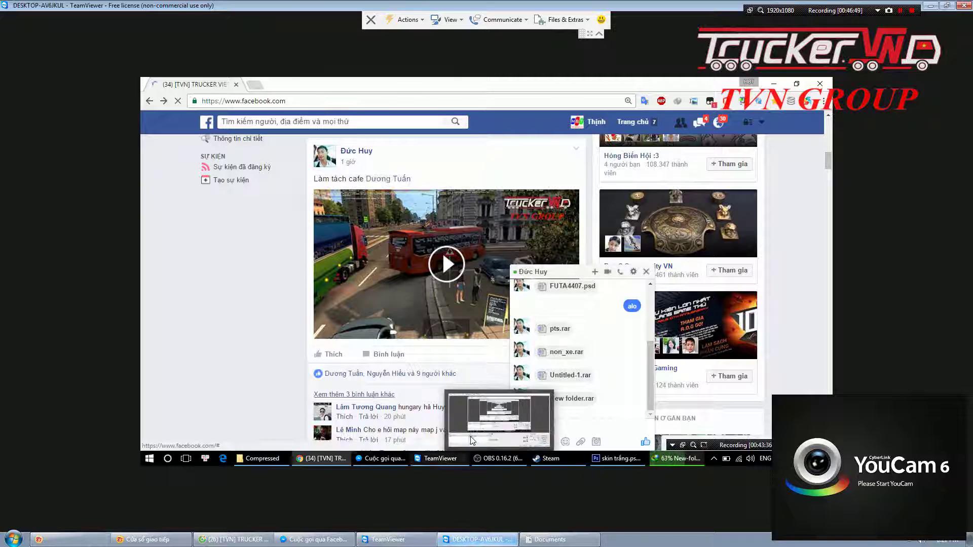
{"action": "left_click", "coordinate": [262, 458]}
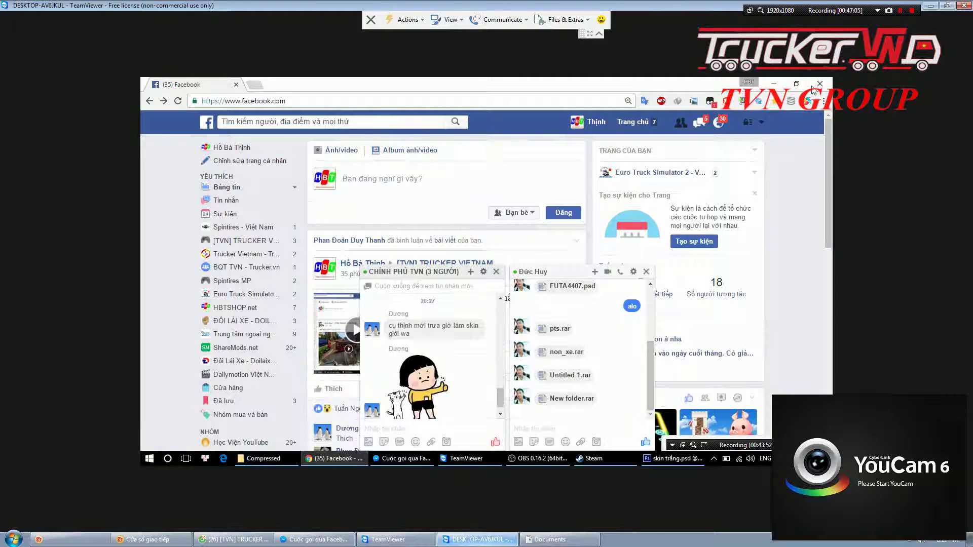
{"action": "left_click", "coordinate": [776, 84]}
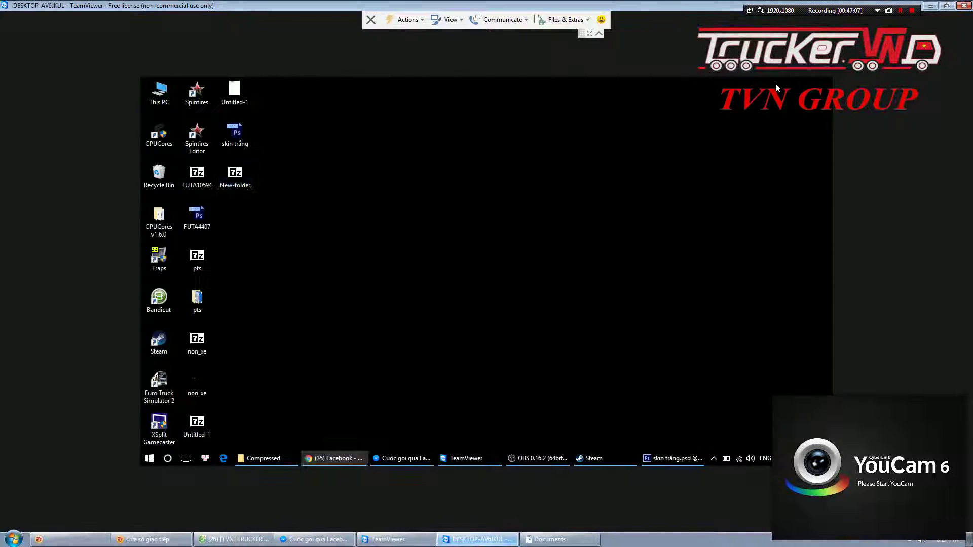
Extract New-folder onto the remote desktop and check the two photos in New folder
{"action": "right_click", "coordinate": [244, 182]}
{"action": "left_click", "coordinate": [289, 267]}
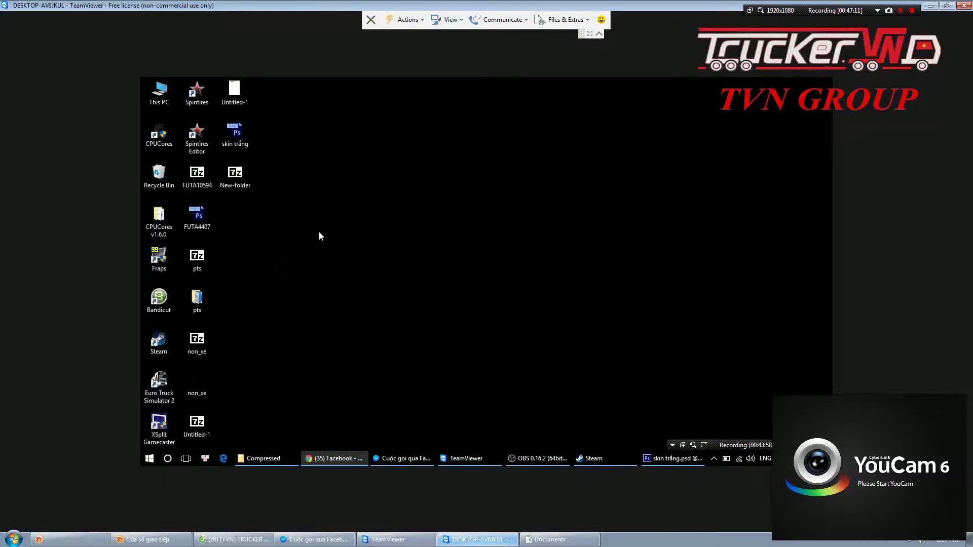
{"action": "double_click", "coordinate": [235, 217]}
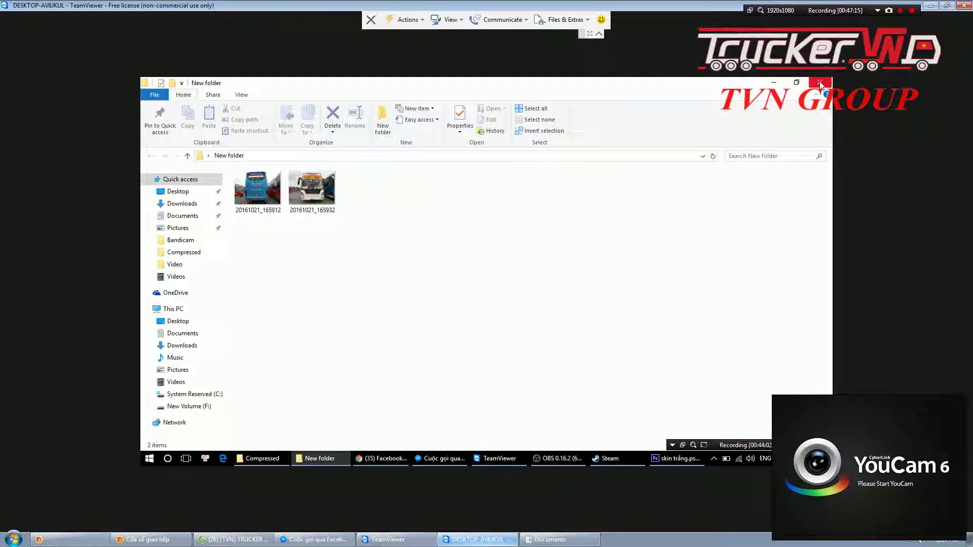
{"action": "left_click", "coordinate": [821, 84]}
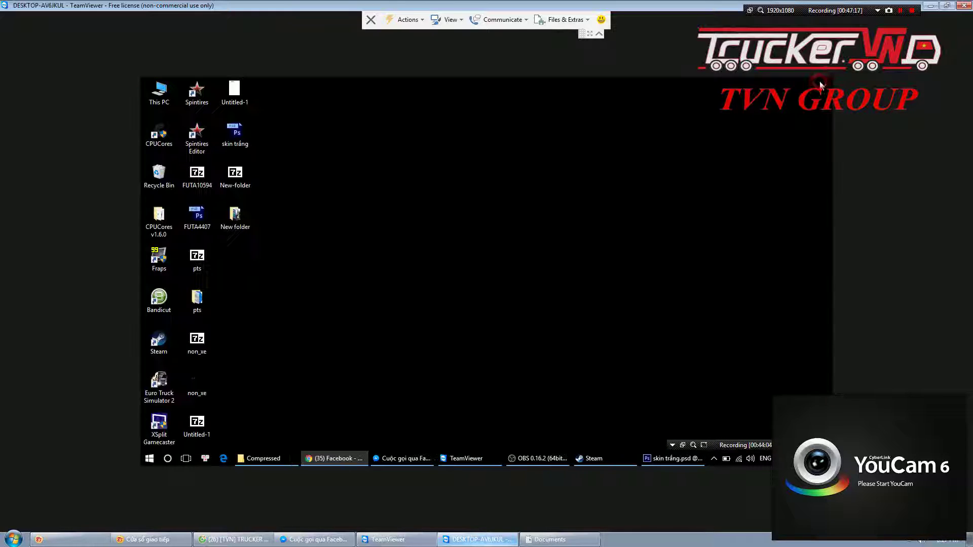
{"action": "left_click", "coordinate": [677, 458]}
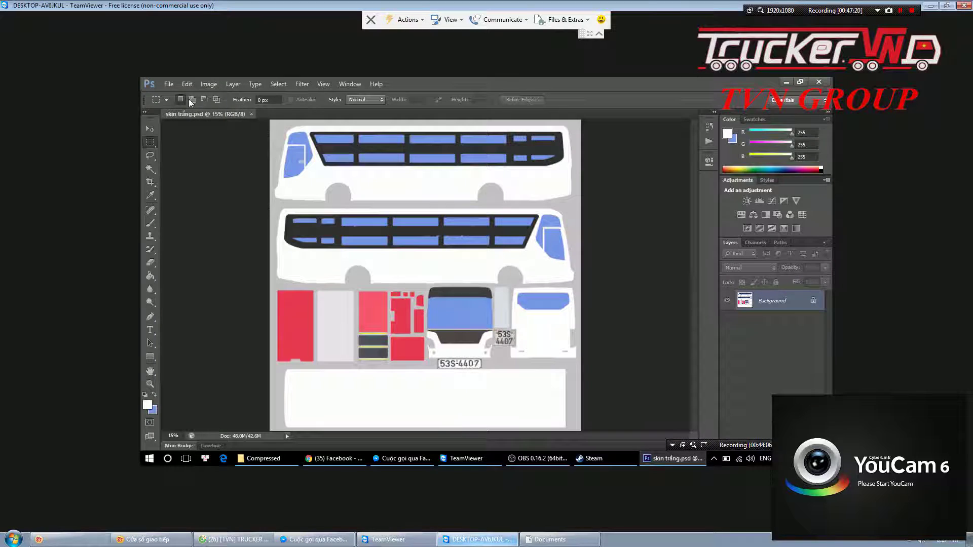
Open 20161021_165912.jpg and 20161021_165932.jpg together from Desktop > New folder
{"action": "left_click", "coordinate": [172, 84]}
{"action": "left_click", "coordinate": [178, 102]}
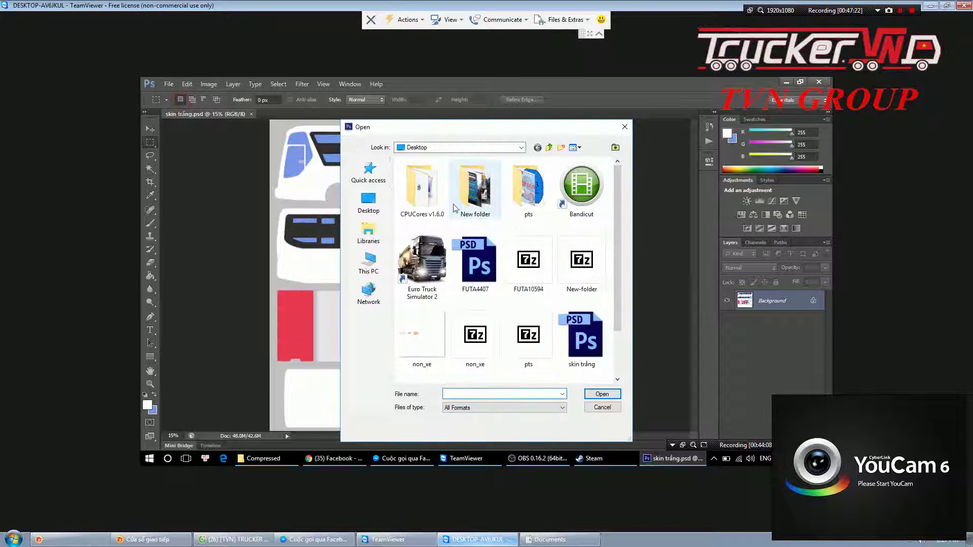
{"action": "left_click", "coordinate": [367, 207]}
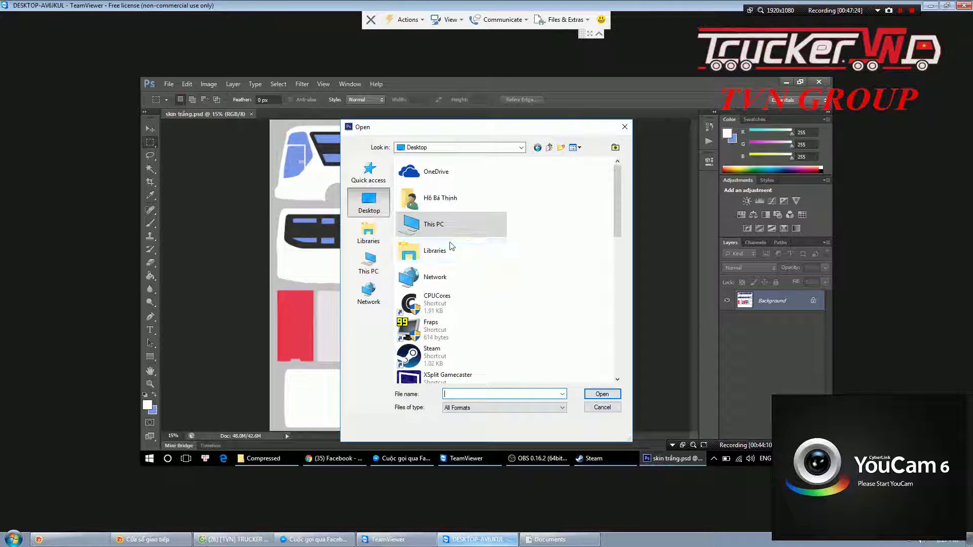
{"action": "scroll", "coordinate": [448, 248], "scroll_direction": "down", "scroll_amount": 3}
{"action": "scroll", "coordinate": [448, 248], "scroll_direction": "down", "scroll_amount": 2}
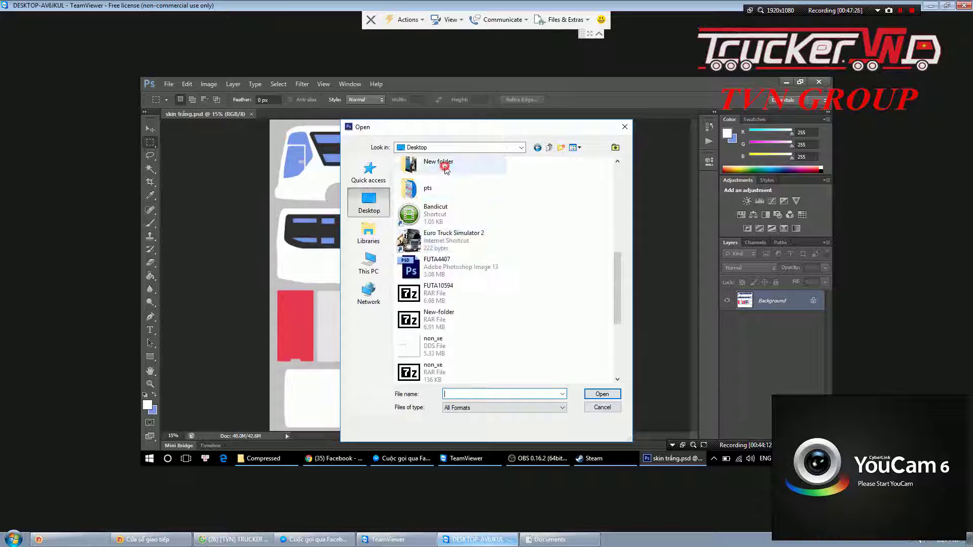
{"action": "double_click", "coordinate": [435, 162]}
{"action": "key", "text": "ctrl+a"}
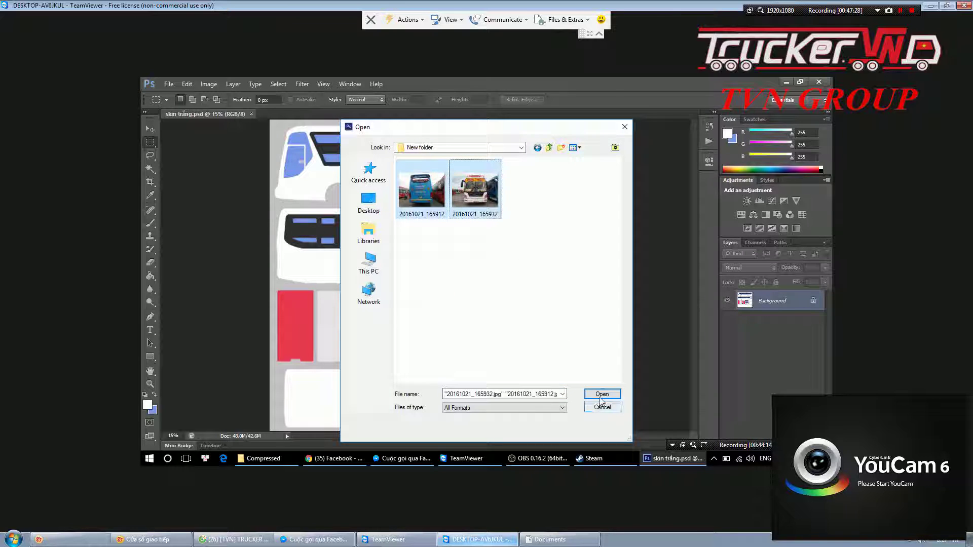
{"action": "left_click", "coordinate": [601, 394]}
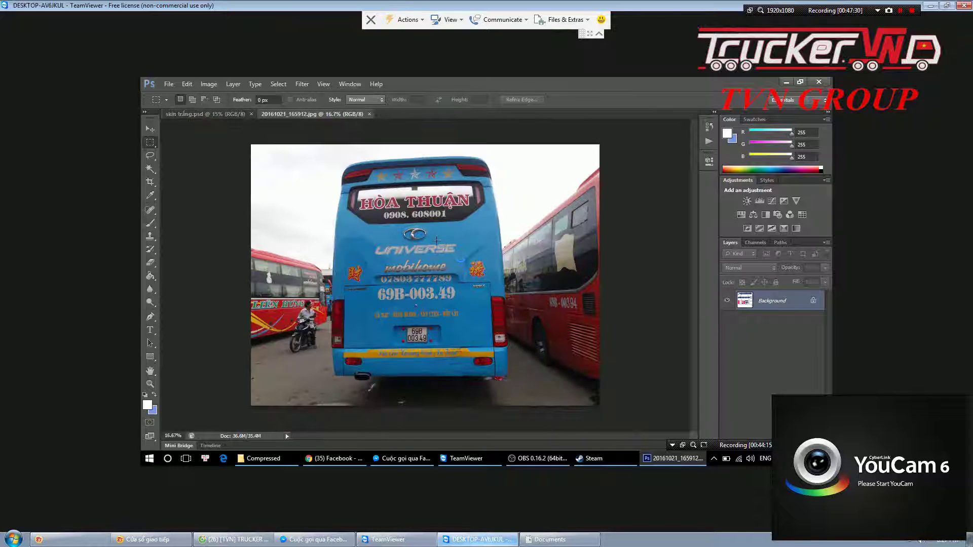
Zoom in on the sign in the front bus photo
{"action": "scroll", "coordinate": [437, 240], "scroll_direction": "up", "scroll_amount": 1}
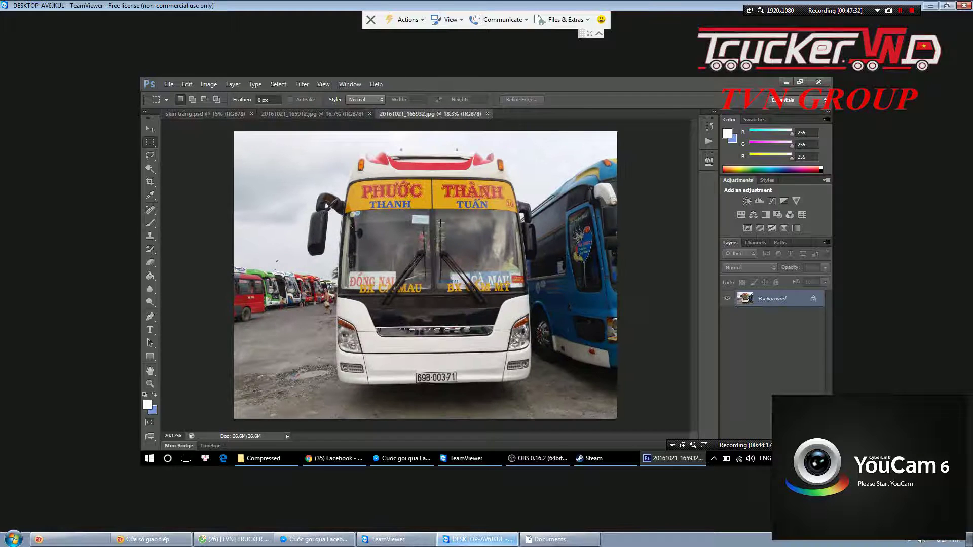
{"action": "scroll", "coordinate": [438, 239], "scroll_direction": "up", "scroll_amount": 1}
{"action": "scroll", "coordinate": [441, 237], "scroll_direction": "up", "scroll_amount": 1}
{"action": "scroll", "coordinate": [445, 236], "scroll_direction": "up", "scroll_amount": 1}
{"action": "scroll", "coordinate": [445, 237], "scroll_direction": "up", "scroll_amount": 2}
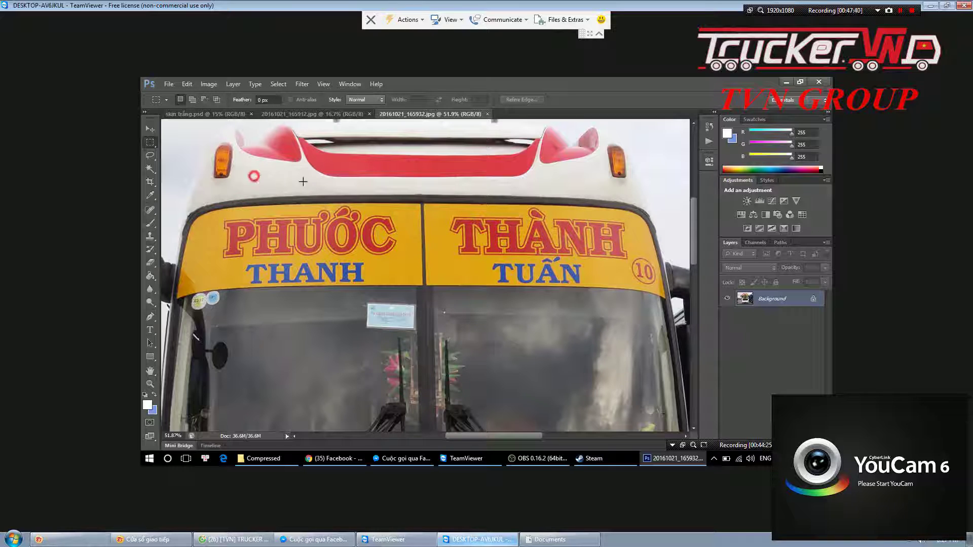
Try several rectangular selections around the sign above the windshield
{"action": "left_click_drag", "start_coordinate": [303, 182], "coordinate": [692, 307]}
{"action": "left_click", "coordinate": [476, 133]}
{"action": "left_click_drag", "start_coordinate": [204, 196], "coordinate": [650, 313]}
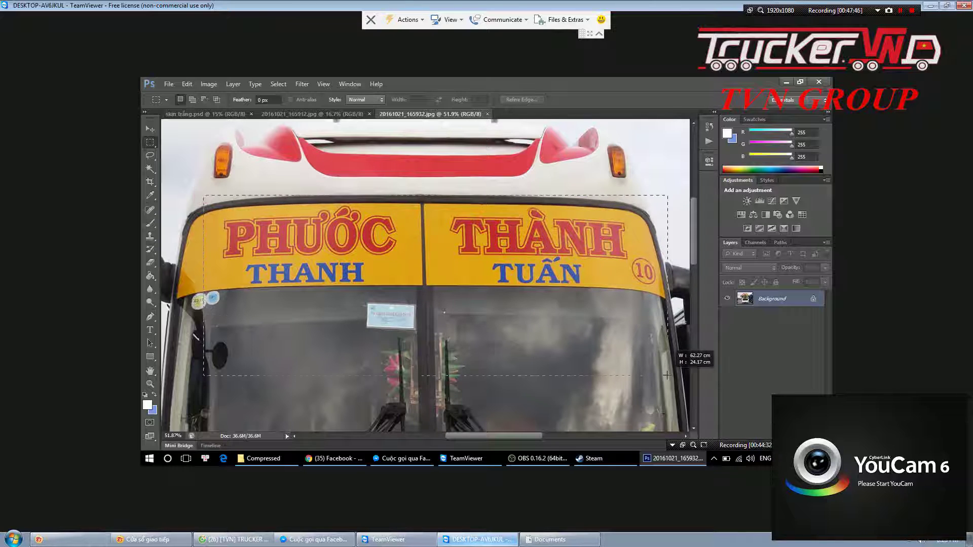
{"action": "left_click", "coordinate": [546, 172]}
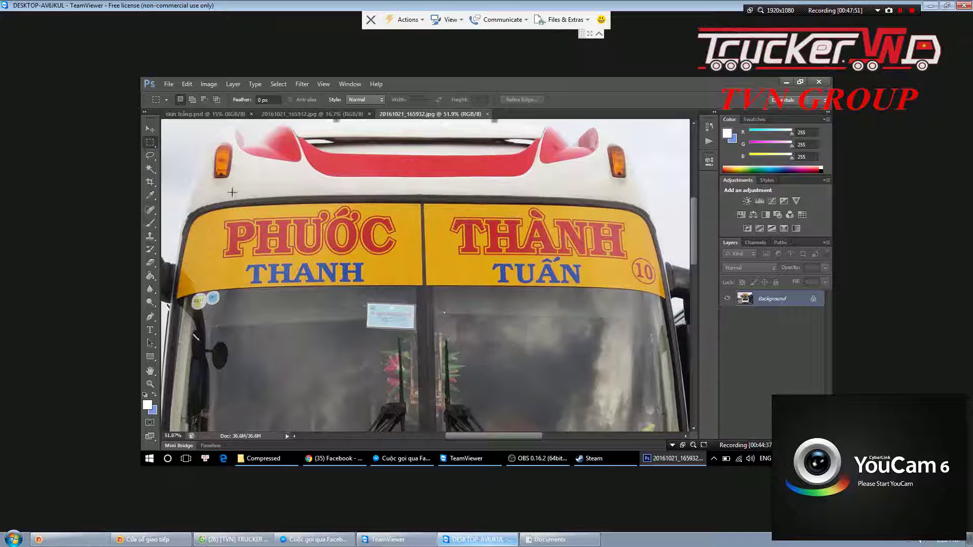
{"action": "left_click_drag", "start_coordinate": [186, 196], "coordinate": [688, 312]}
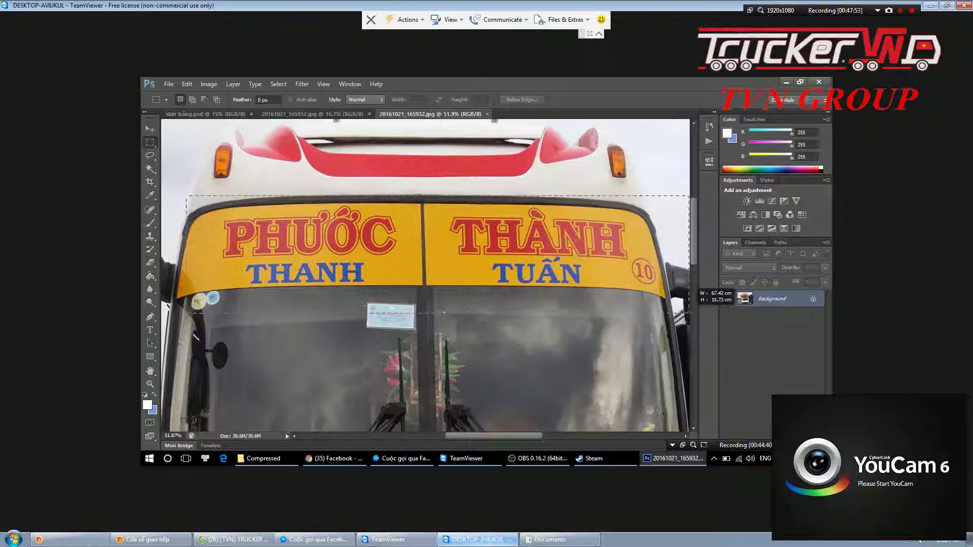
{"action": "left_click", "coordinate": [396, 236]}
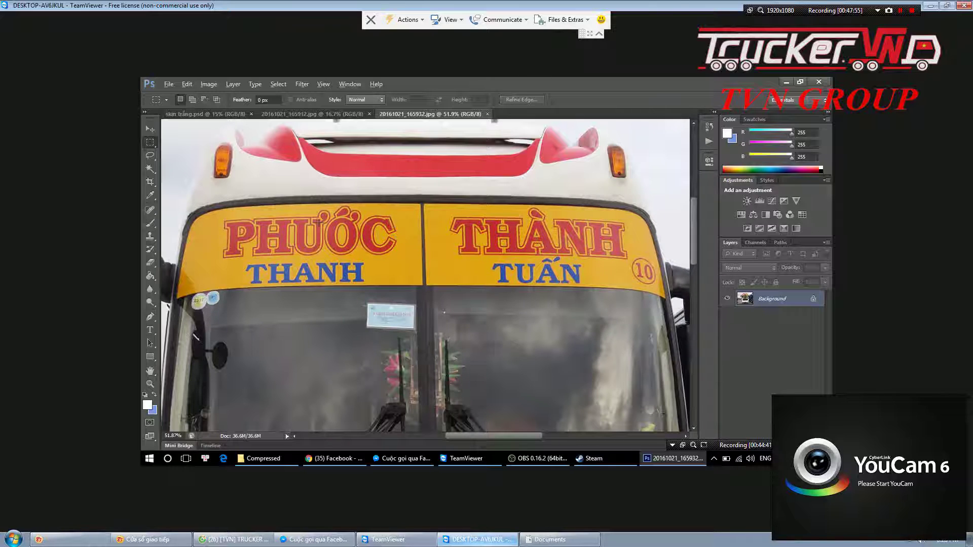
{"action": "left_click_drag", "start_coordinate": [316, 221], "coordinate": [412, 223]}
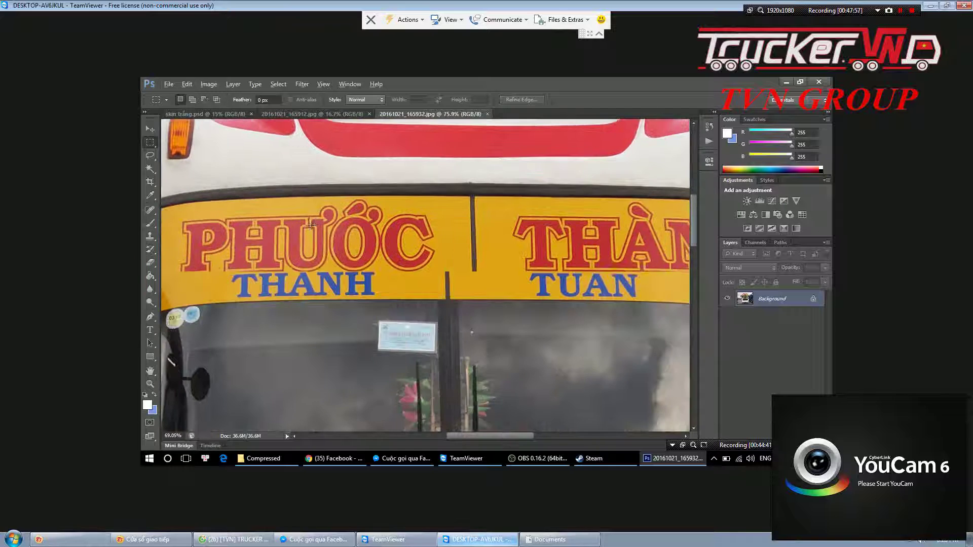
{"action": "scroll", "coordinate": [241, 238], "scroll_direction": "down", "scroll_amount": 2}
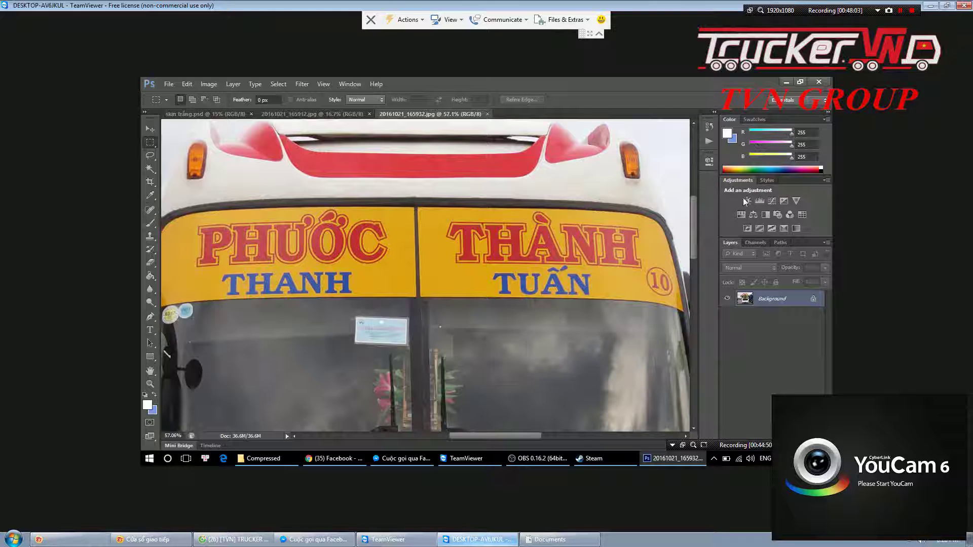
{"action": "mouse_move", "coordinate": [186, 206]}
{"action": "left_mouse_down"}
{"action": "mouse_move", "coordinate": [616, 341]}
{"action": "mouse_move", "coordinate": [659, 335]}
{"action": "left_mouse_up"}
Add a Curves adjustment, brighten the photo, then return the curve to neutral
{"action": "left_click", "coordinate": [772, 201]}
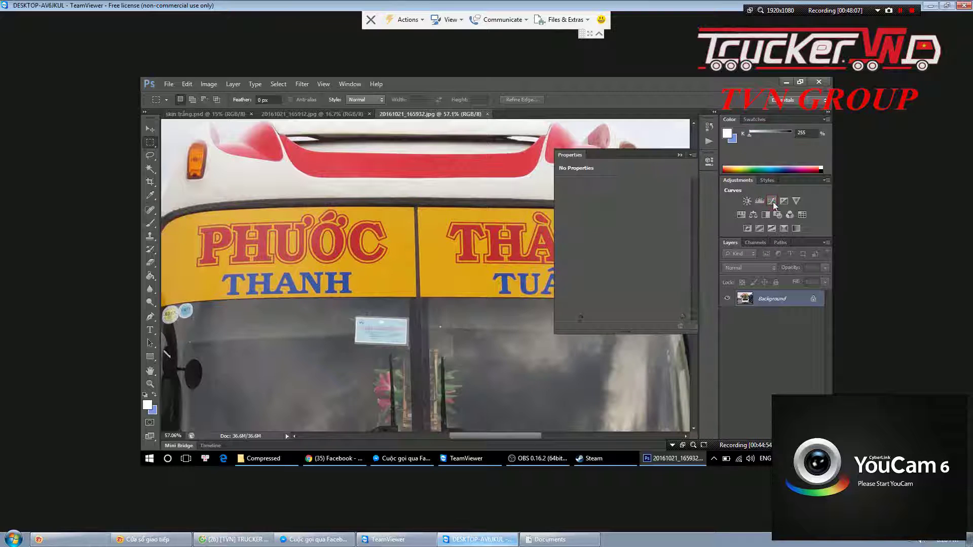
{"action": "left_click_drag", "start_coordinate": [645, 247], "coordinate": [637, 233]}
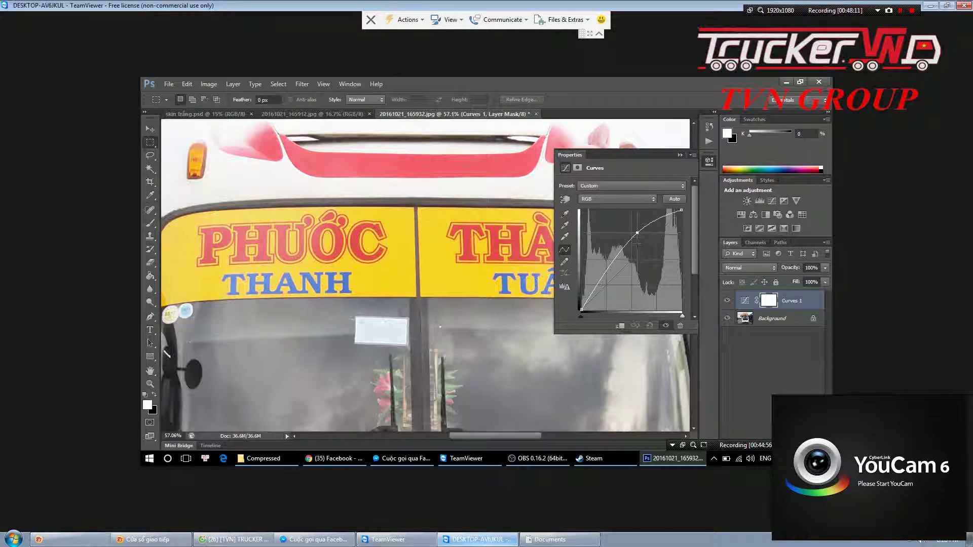
{"action": "left_click_drag", "start_coordinate": [637, 234], "coordinate": [634, 265]}
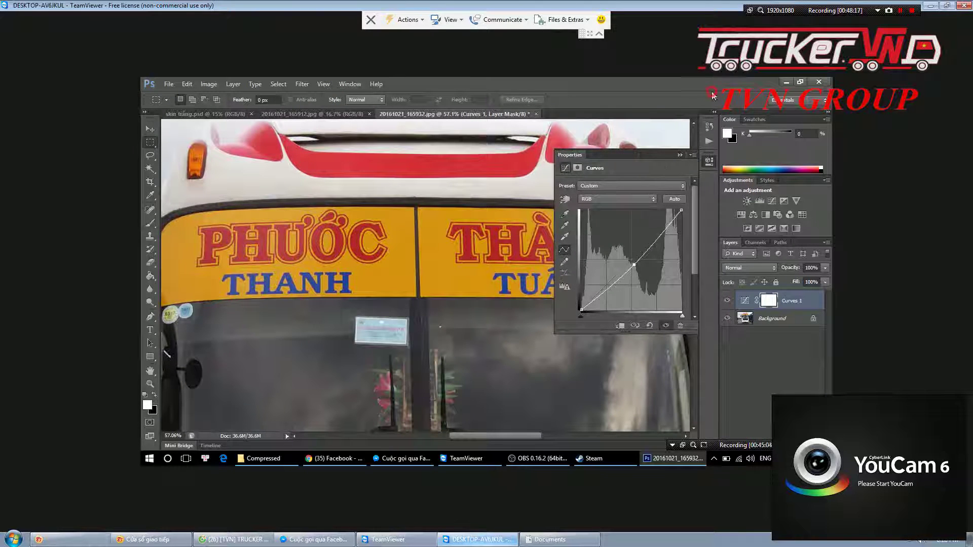
Flatten the image and start converting Background into Layer 0
{"action": "left_click", "coordinate": [680, 155]}
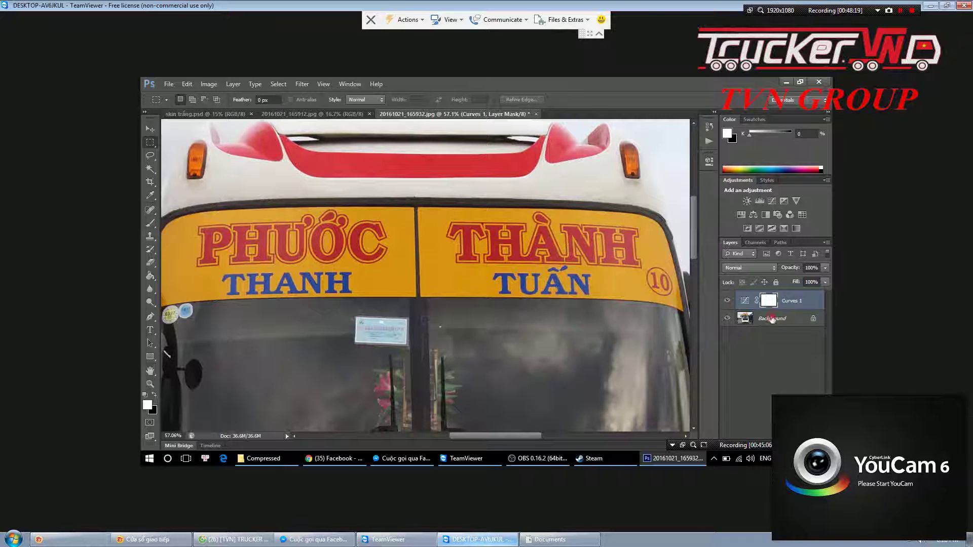
{"action": "left_click", "coordinate": [771, 318]}
{"action": "right_click", "coordinate": [768, 319]}
{"action": "left_click", "coordinate": [760, 401]}
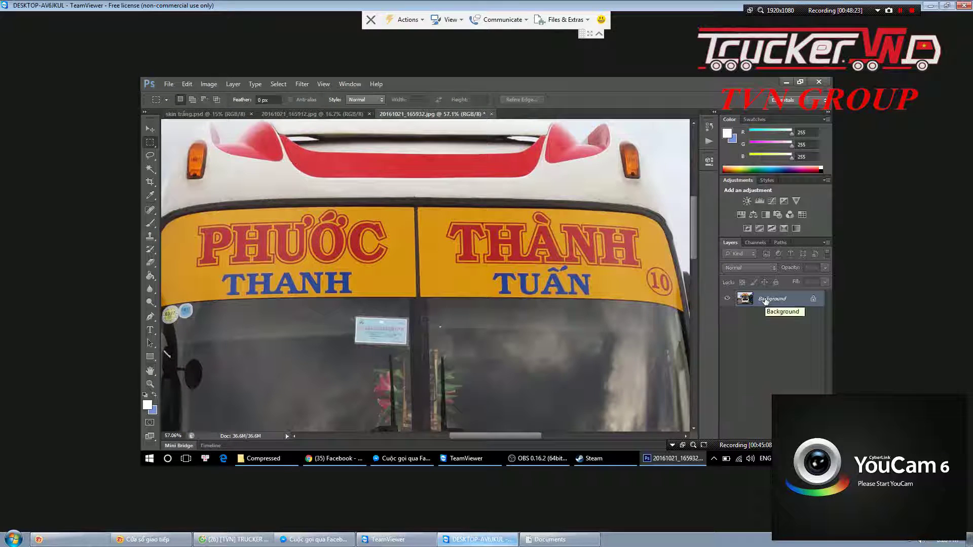
{"action": "double_click", "coordinate": [766, 300]}
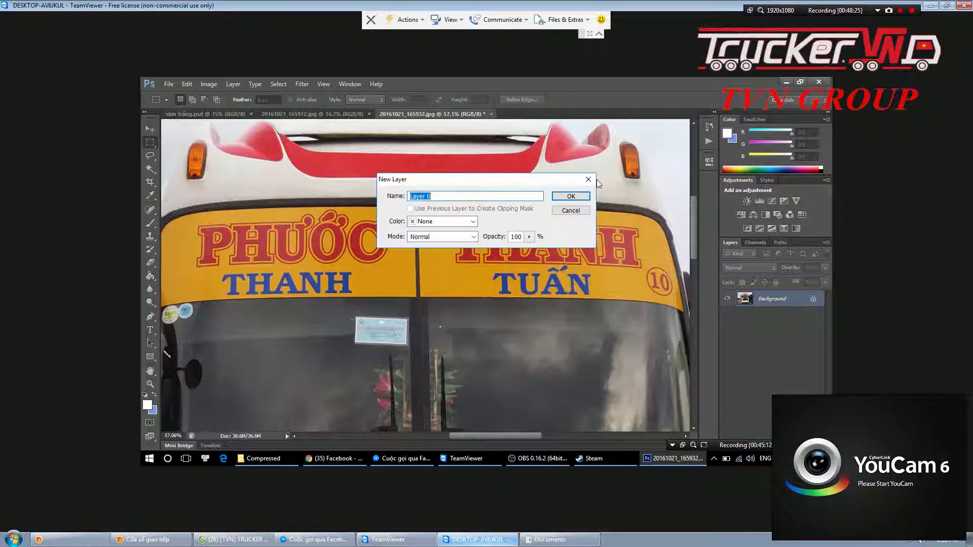
Convert the bus photo to Layer 0 and delete the white sky and both yellow side panels
{"action": "left_click", "coordinate": [582, 195]}
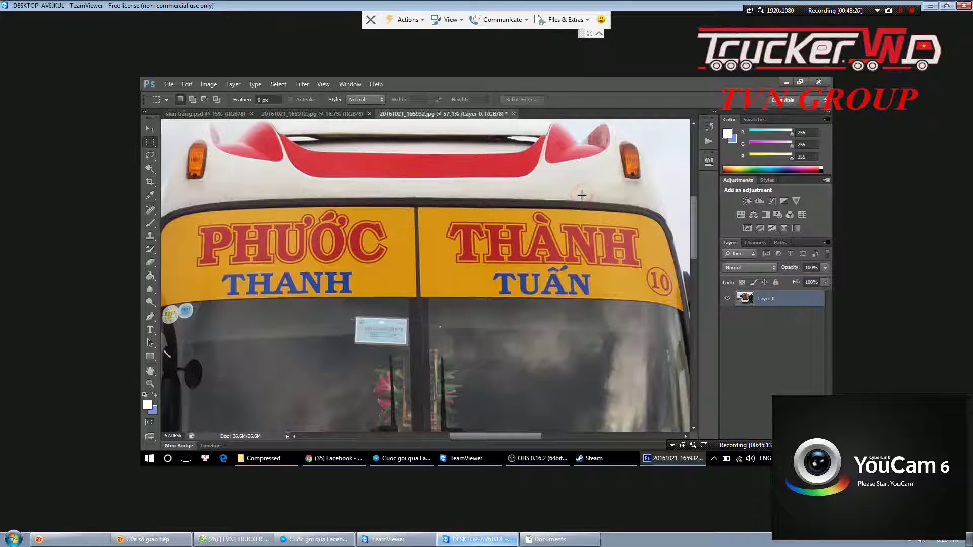
{"action": "left_click", "coordinate": [150, 169]}
{"action": "left_click", "coordinate": [262, 178]}
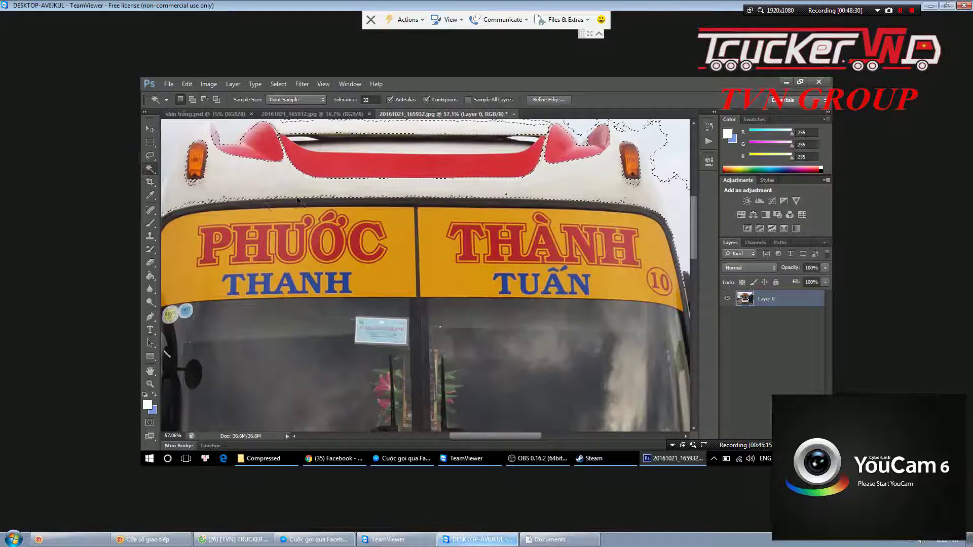
{"action": "key", "text": "Delete"}
{"action": "left_click", "coordinate": [271, 216]}
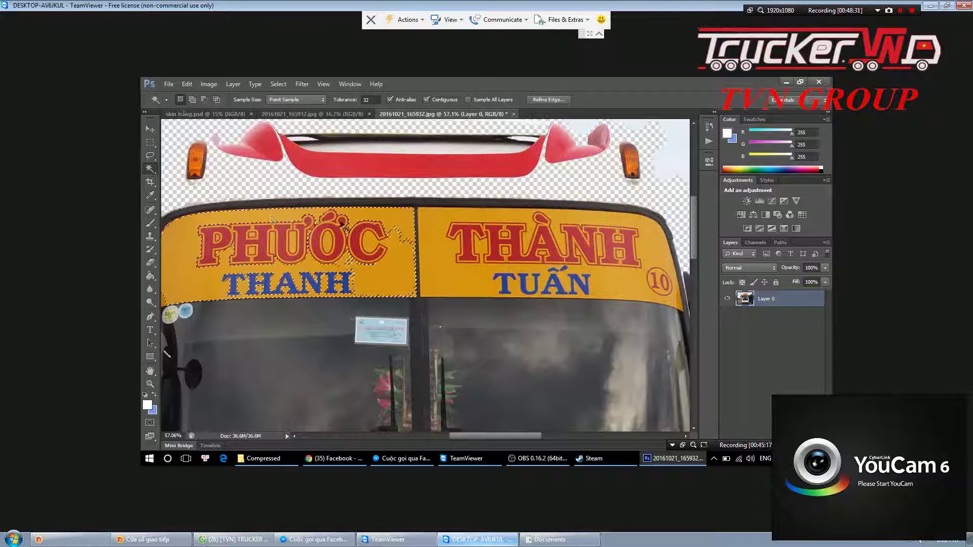
{"action": "key", "text": "Delete"}
{"action": "left_click", "coordinate": [437, 228]}
{"action": "key", "text": "Delete"}
{"action": "key", "text": "ctrl+d"}
Erase leftover yellow beside and inside PHƯỚC: the side blob, the U, H and P
{"action": "left_click", "coordinate": [662, 272]}
{"action": "key", "text": "ctrl+d"}
{"action": "left_click", "coordinate": [398, 258]}
{"action": "key", "text": "Delete"}
{"action": "key", "text": "ctrl+d"}
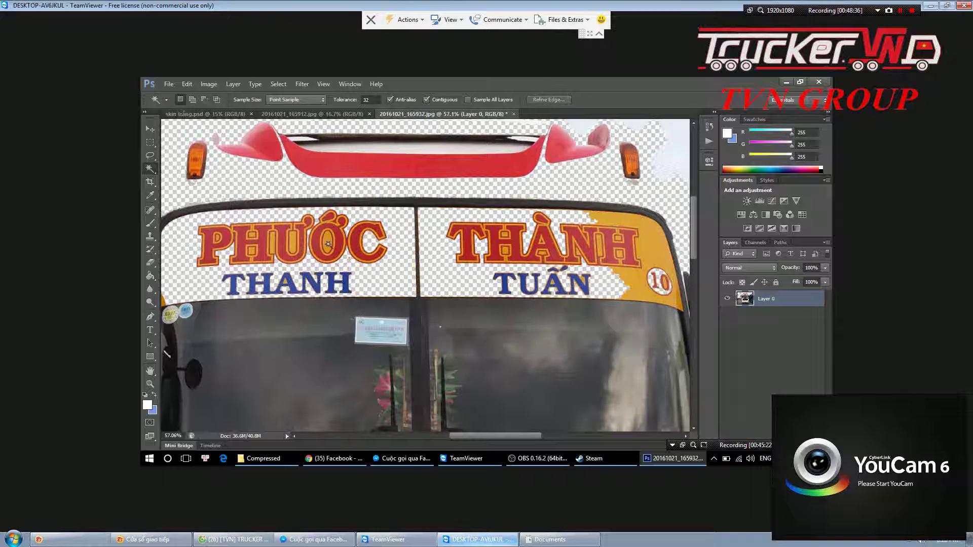
{"action": "key", "text": "Delete"}
{"action": "key", "text": "ctrl+d"}
{"action": "left_click", "coordinate": [252, 235]}
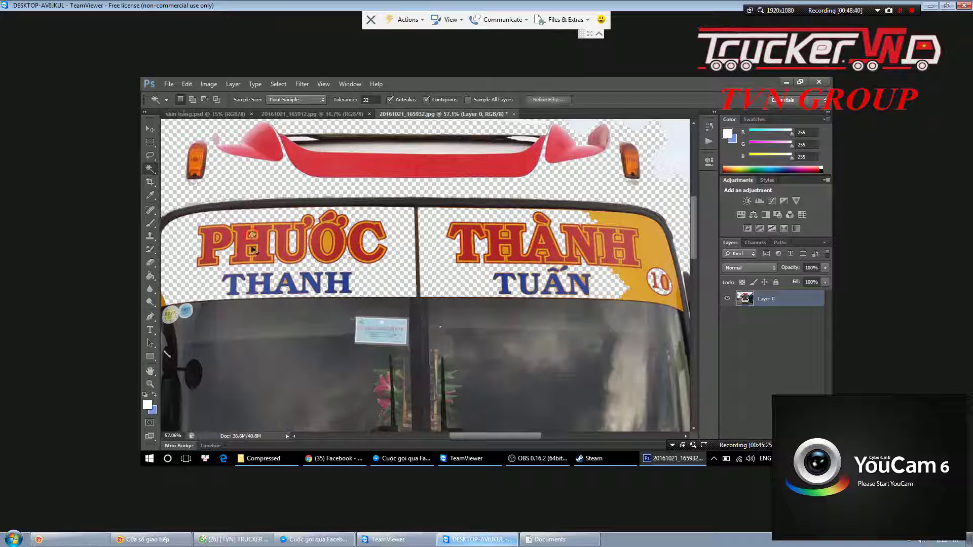
{"action": "key", "text": "Delete"}
{"action": "key", "text": "ctrl+d"}
{"action": "left_click", "coordinate": [217, 238]}
{"action": "key", "text": "Delete"}
{"action": "key", "text": "ctrl+d"}
Erase yellow inside the Ơ, around the 10 badge, inside THÀNH and the 0
{"action": "left_click", "coordinate": [326, 237]}
{"action": "key", "text": "Delete"}
{"action": "key", "text": "ctrl+d"}
{"action": "left_click", "coordinate": [614, 224]}
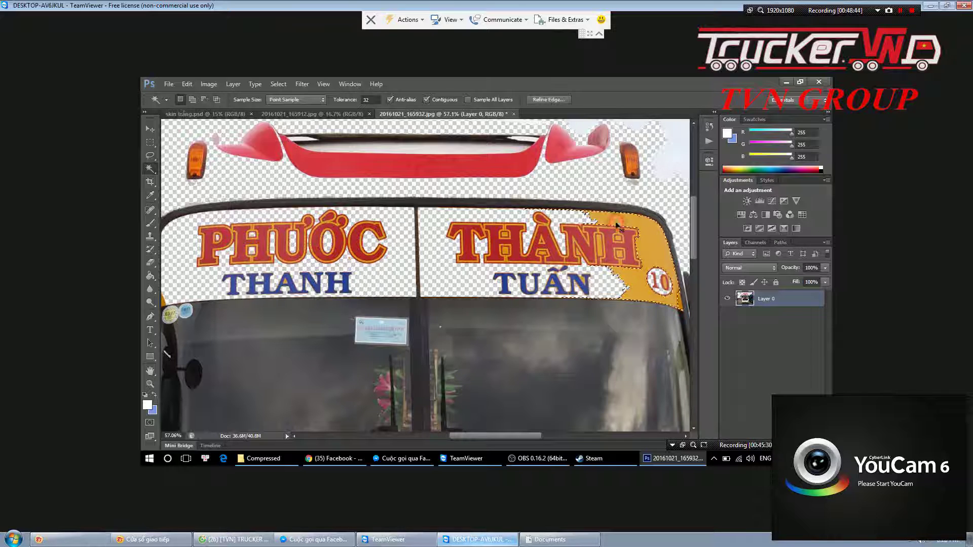
{"action": "key", "text": "Delete"}
{"action": "key", "text": "ctrl+d"}
{"action": "left_click", "coordinate": [599, 243]}
{"action": "key", "text": "Delete"}
{"action": "key", "text": "ctrl+d"}
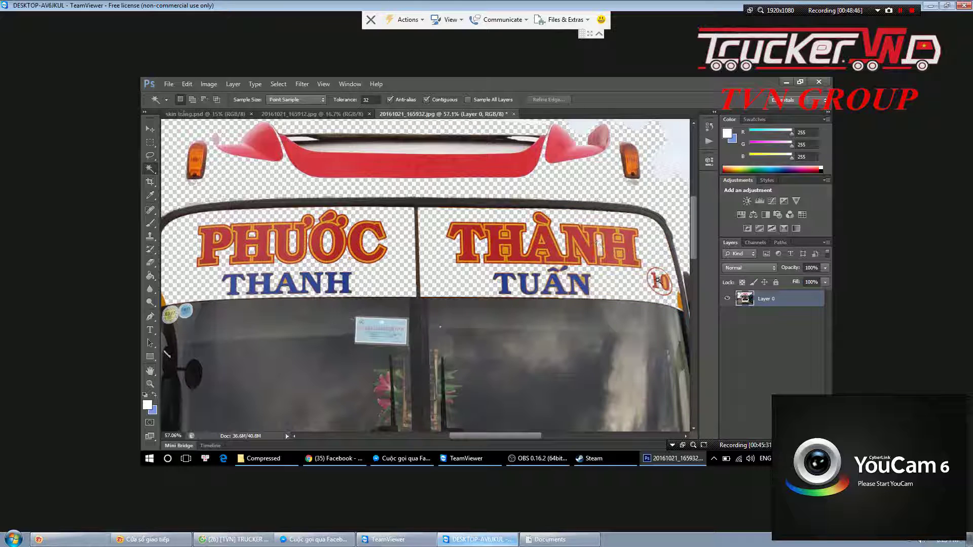
{"action": "left_click", "coordinate": [666, 285]}
{"action": "key", "text": "Delete"}
{"action": "key", "text": "ctrl+d"}
Delete the lower windshield area and the dark frame line under TUẤN with rectangular selections
{"action": "key", "text": "m"}
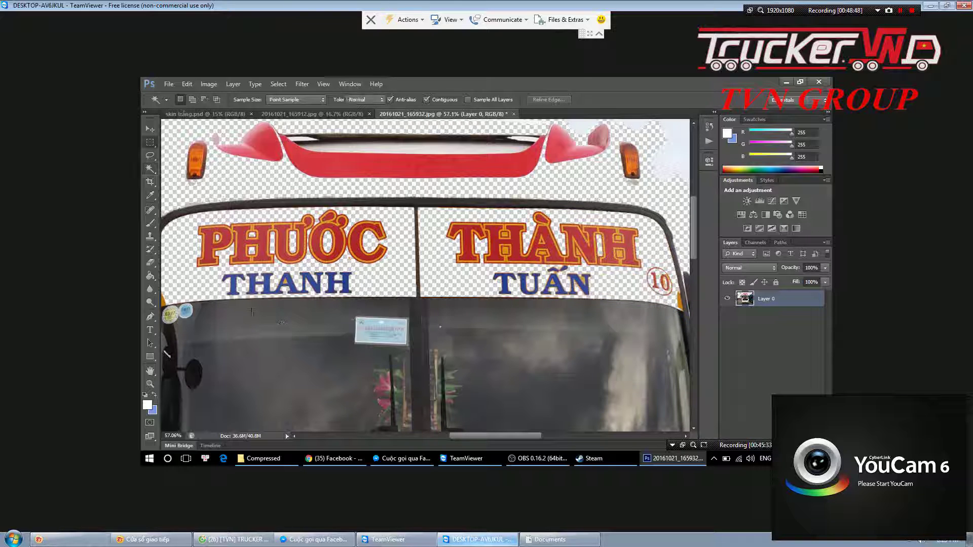
{"action": "mouse_move", "coordinate": [165, 300]}
{"action": "left_mouse_down"}
{"action": "mouse_move", "coordinate": [361, 326]}
{"action": "mouse_move", "coordinate": [630, 414]}
{"action": "left_mouse_up"}
{"action": "key", "text": "Delete"}
{"action": "key", "text": "ctrl+d"}
{"action": "left_click_drag", "start_coordinate": [350, 294], "coordinate": [562, 302]}
{"action": "key", "text": "Delete"}
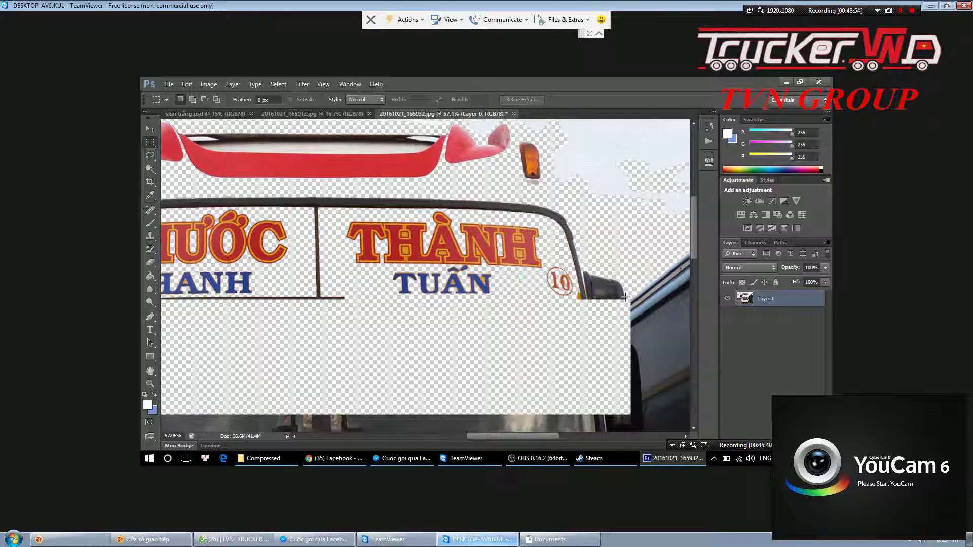
{"action": "scroll", "coordinate": [621, 298], "scroll_direction": "down", "scroll_amount": 1}
{"action": "scroll", "coordinate": [619, 298], "scroll_direction": "down", "scroll_amount": 2}
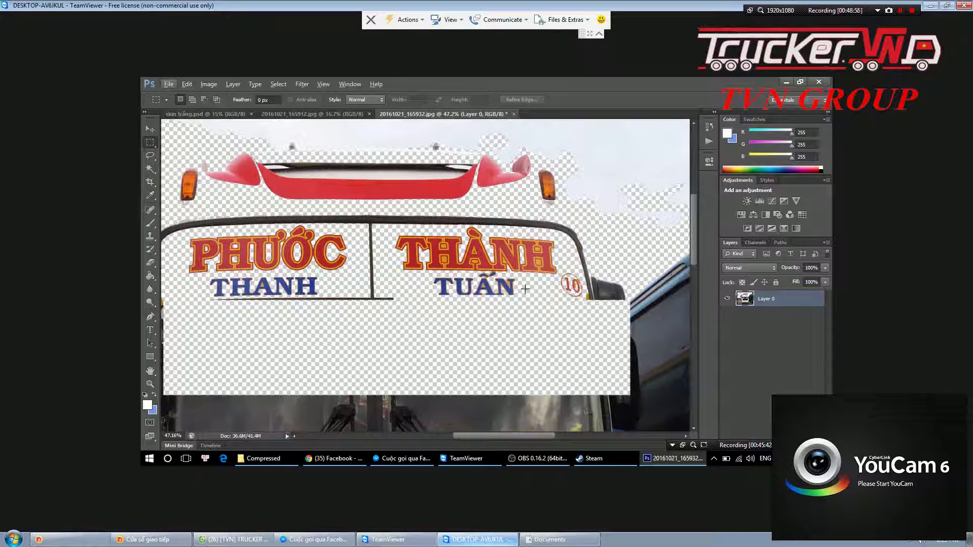
Select the PHƯỚC THÀNH sign lettering and drag it onto the skin trắng.psd tab
{"action": "left_click_drag", "start_coordinate": [178, 218], "coordinate": [599, 323]}
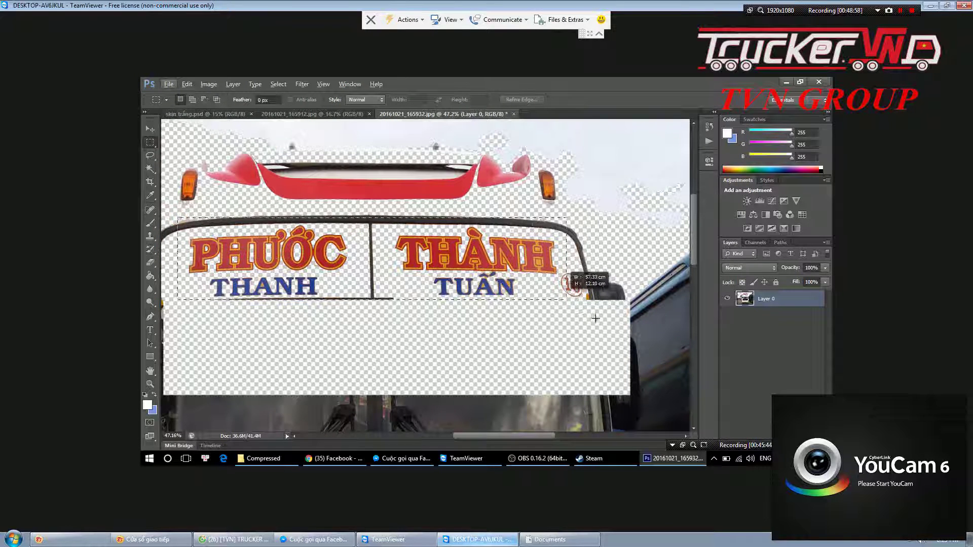
{"action": "left_click", "coordinate": [150, 129]}
{"action": "key", "text": "ctrl+t"}
{"action": "key", "text": "Return"}
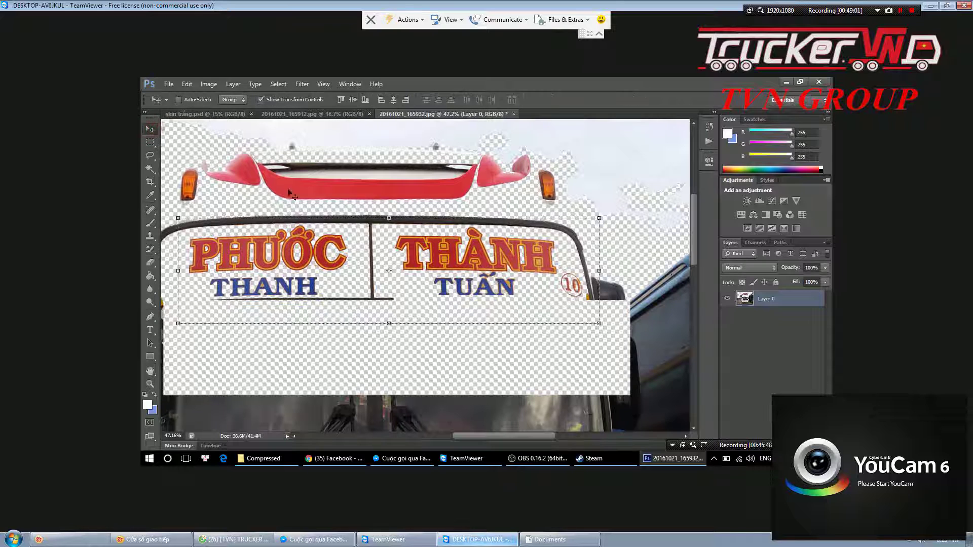
{"action": "left_click_drag", "start_coordinate": [325, 249], "coordinate": [287, 169]}
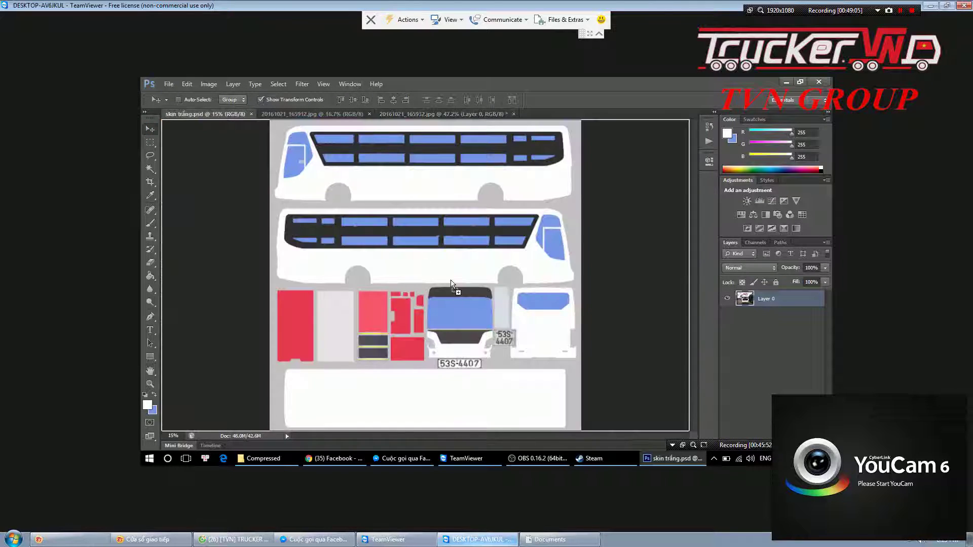
Drop the sign onto skin trắng.psd as Layer 1 and move it toward the bus front
{"action": "left_click_drag", "start_coordinate": [286, 169], "coordinate": [473, 289]}
{"action": "scroll", "coordinate": [475, 290], "scroll_direction": "up", "scroll_amount": 1}
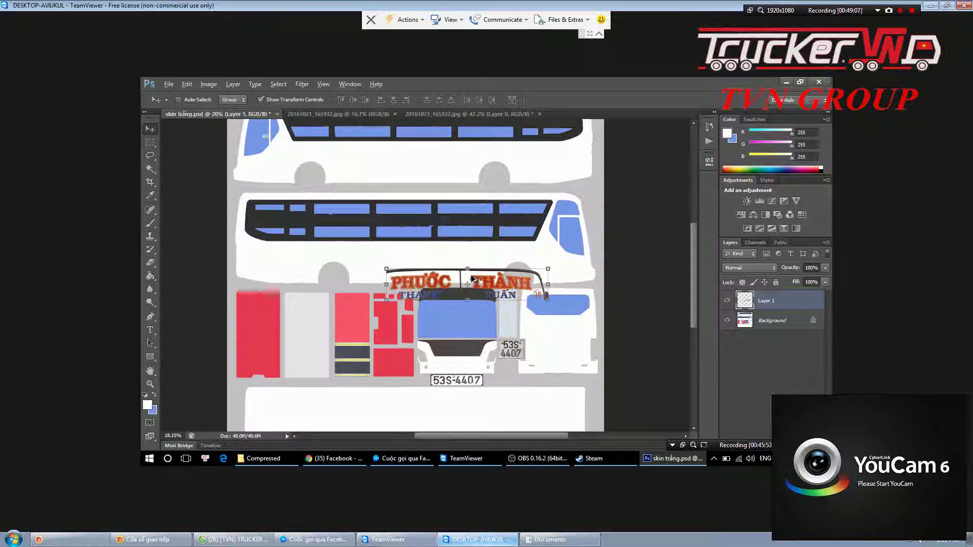
{"action": "scroll", "coordinate": [474, 293], "scroll_direction": "up", "scroll_amount": 1}
{"action": "scroll", "coordinate": [471, 299], "scroll_direction": "up", "scroll_amount": 2}
{"action": "scroll", "coordinate": [466, 308], "scroll_direction": "up", "scroll_amount": 2}
{"action": "scroll", "coordinate": [465, 312], "scroll_direction": "up", "scroll_amount": 3}
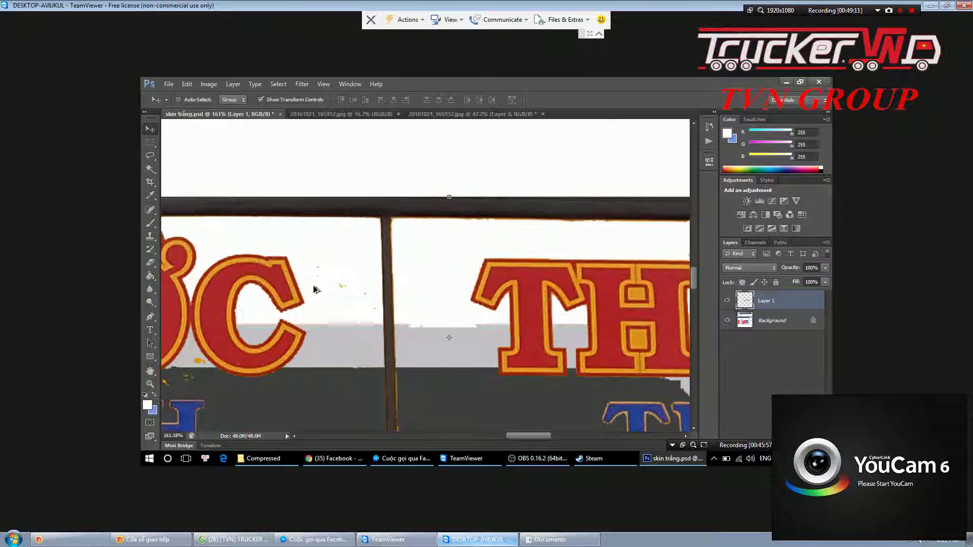
{"action": "scroll", "coordinate": [314, 289], "scroll_direction": "down", "scroll_amount": 1}
{"action": "scroll", "coordinate": [313, 287], "scroll_direction": "down", "scroll_amount": 1}
{"action": "scroll", "coordinate": [311, 286], "scroll_direction": "down", "scroll_amount": 1}
{"action": "scroll", "coordinate": [312, 288], "scroll_direction": "down", "scroll_amount": 2}
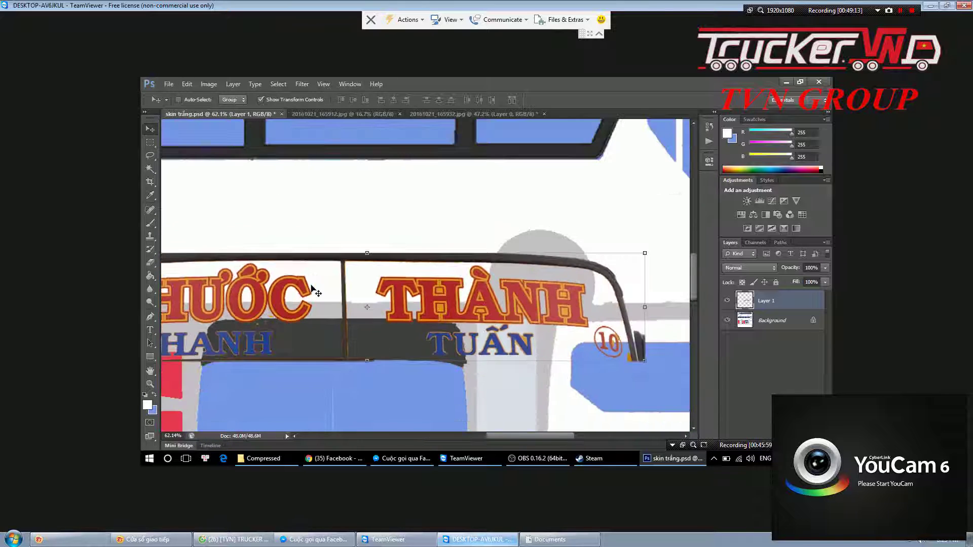
{"action": "scroll", "coordinate": [312, 290], "scroll_direction": "down", "scroll_amount": 1}
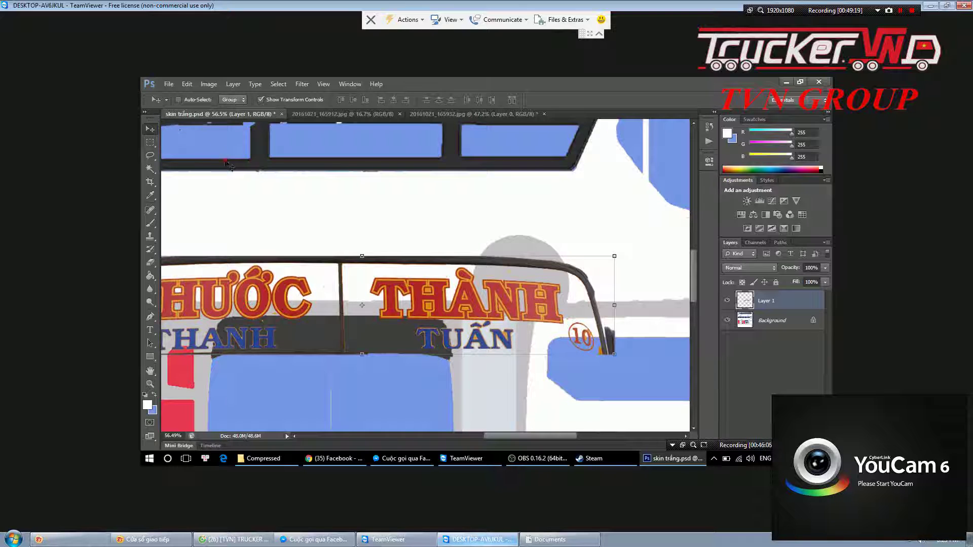
{"action": "mouse_move", "coordinate": [226, 162]}
{"action": "left_mouse_down"}
{"action": "mouse_move", "coordinate": [345, 213]}
{"action": "mouse_move", "coordinate": [339, 230]}
{"action": "left_mouse_up"}
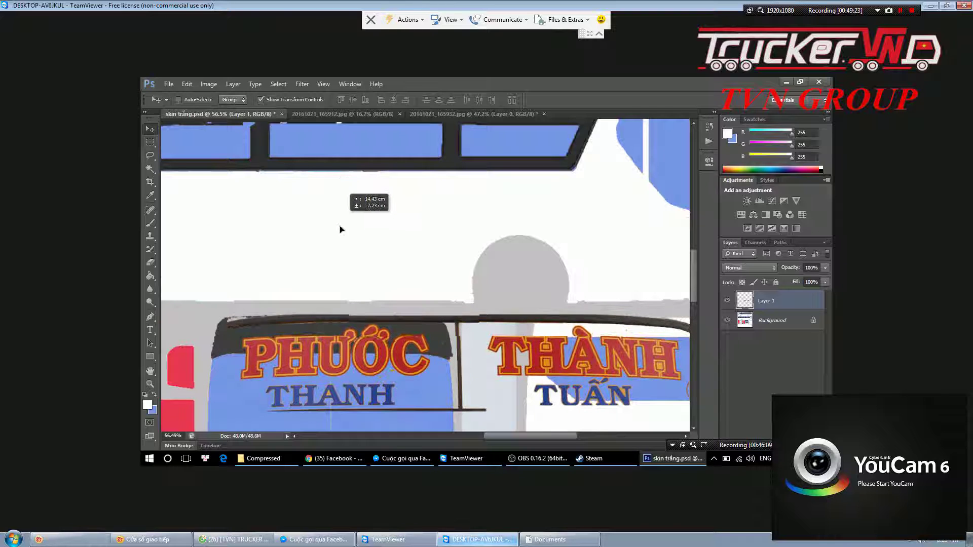
{"action": "left_click_drag", "start_coordinate": [339, 230], "coordinate": [340, 231]}
Shrink and flatten the sign, apply the transform, and move it onto the dark strip above the windscreen
{"action": "scroll", "coordinate": [261, 255], "scroll_direction": "down", "scroll_amount": 1}
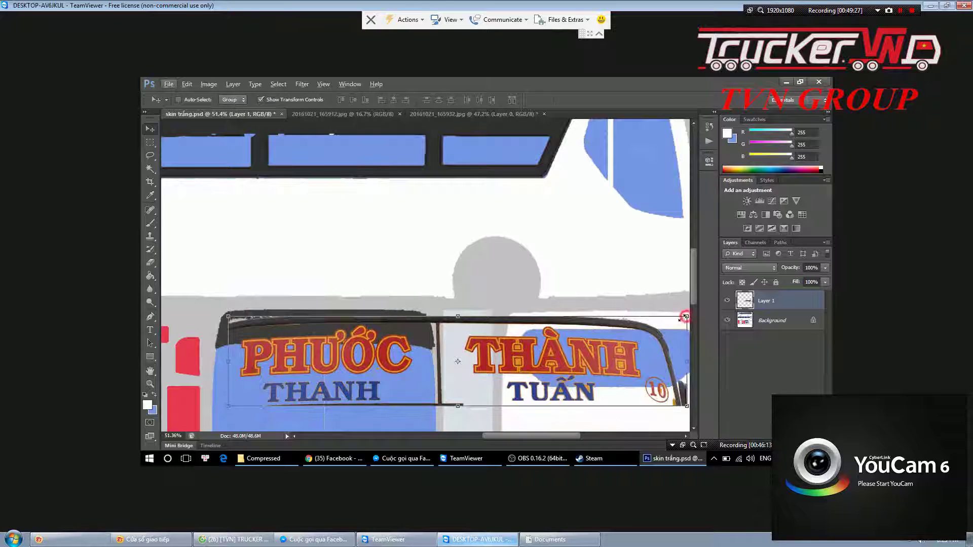
{"action": "left_click_drag", "start_coordinate": [686, 317], "coordinate": [669, 320]}
{"action": "left_click_drag", "start_coordinate": [434, 342], "coordinate": [434, 373]}
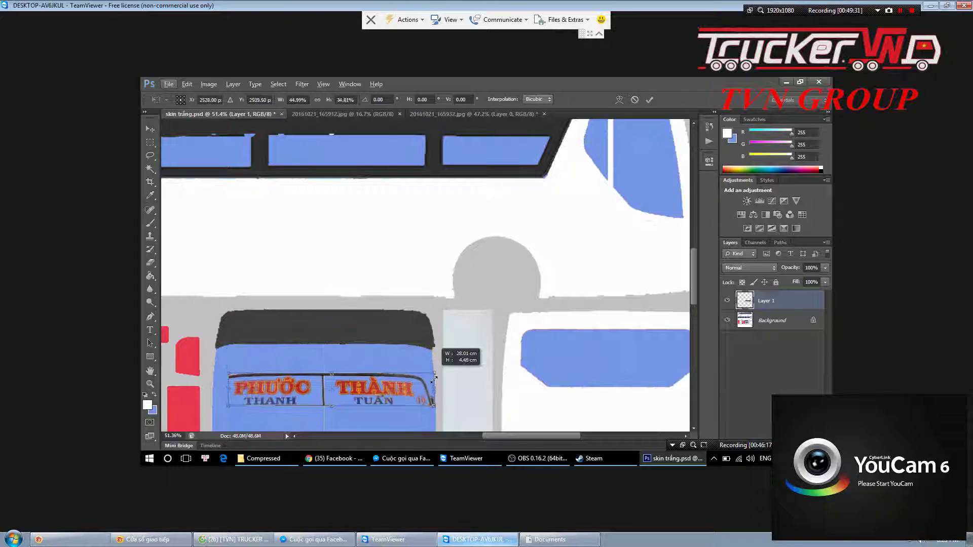
{"action": "left_click_drag", "start_coordinate": [434, 373], "coordinate": [430, 376]}
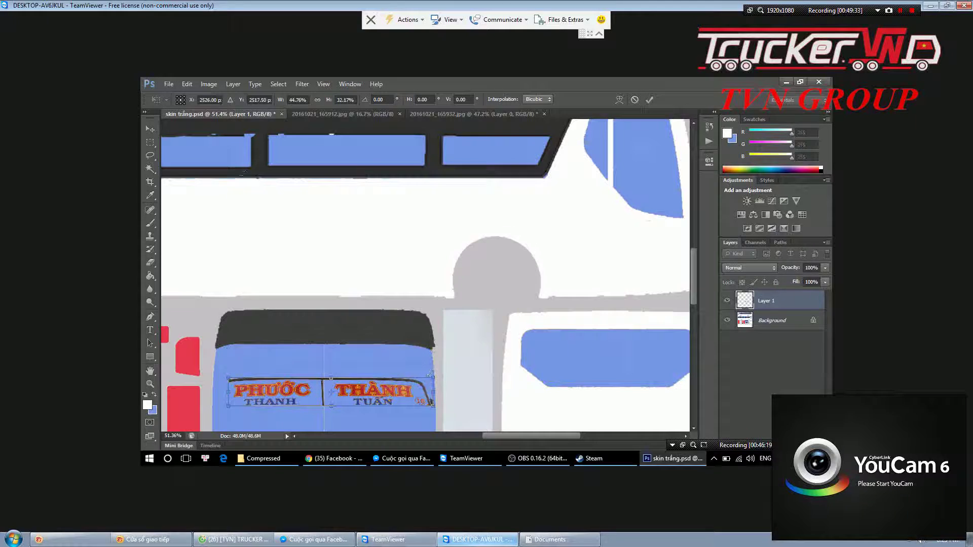
{"action": "left_click", "coordinate": [146, 131]}
{"action": "left_click", "coordinate": [433, 226]}
{"action": "left_click_drag", "start_coordinate": [354, 259], "coordinate": [354, 212]}
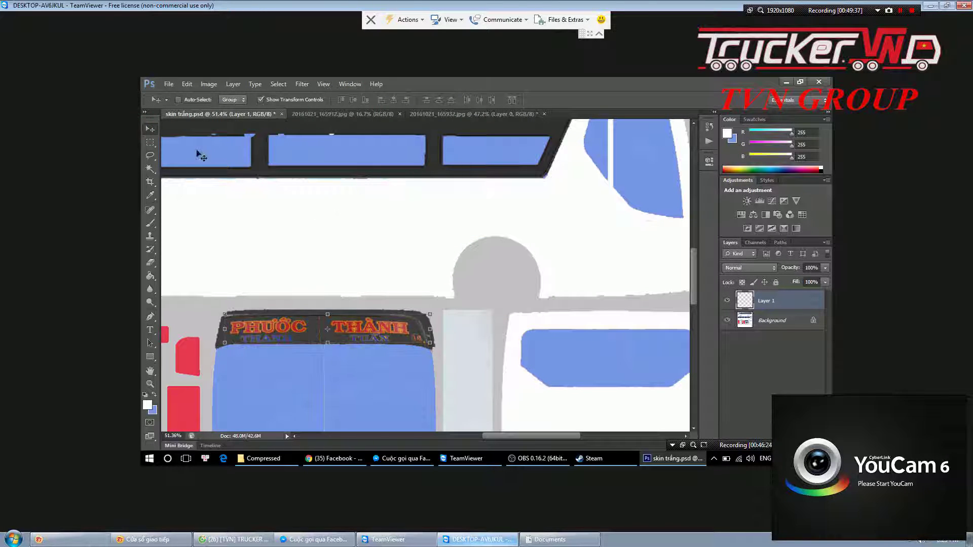
{"action": "left_click", "coordinate": [148, 168]}
{"action": "left_click", "coordinate": [193, 167]}
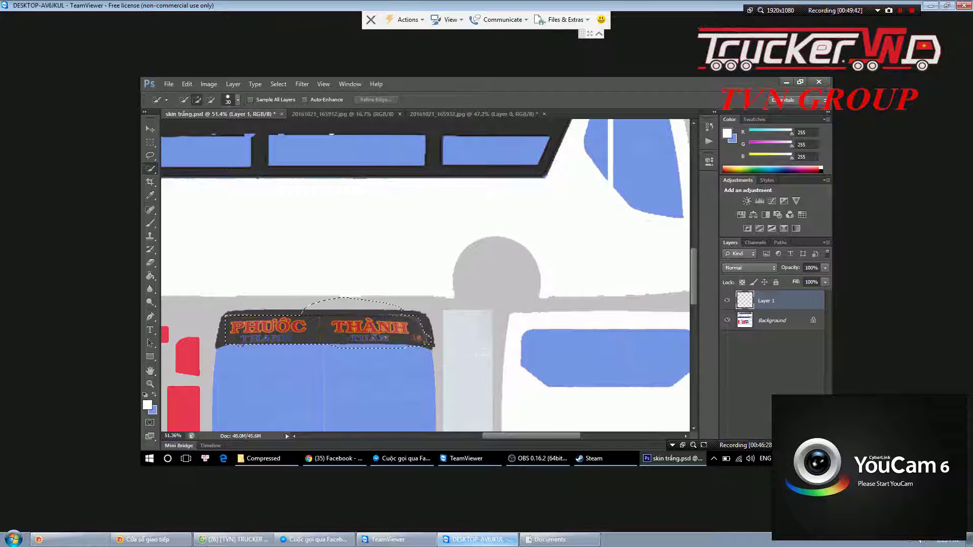
Save the sign's quick selection as channel Alpha 1 and fill the lettering white there
{"action": "left_click_drag", "start_coordinate": [217, 321], "coordinate": [348, 308]}
{"action": "left_click_drag", "start_coordinate": [248, 357], "coordinate": [222, 354]}
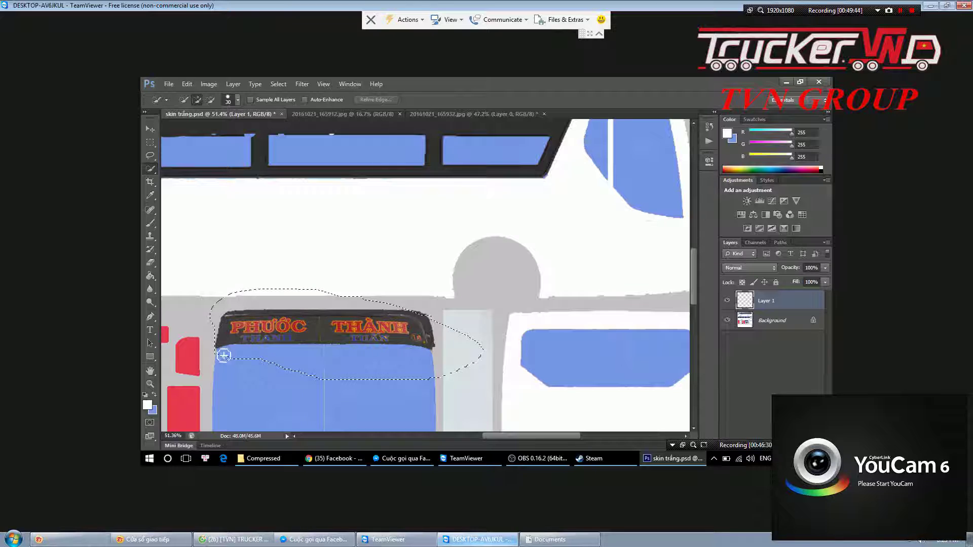
{"action": "left_click", "coordinate": [755, 242]}
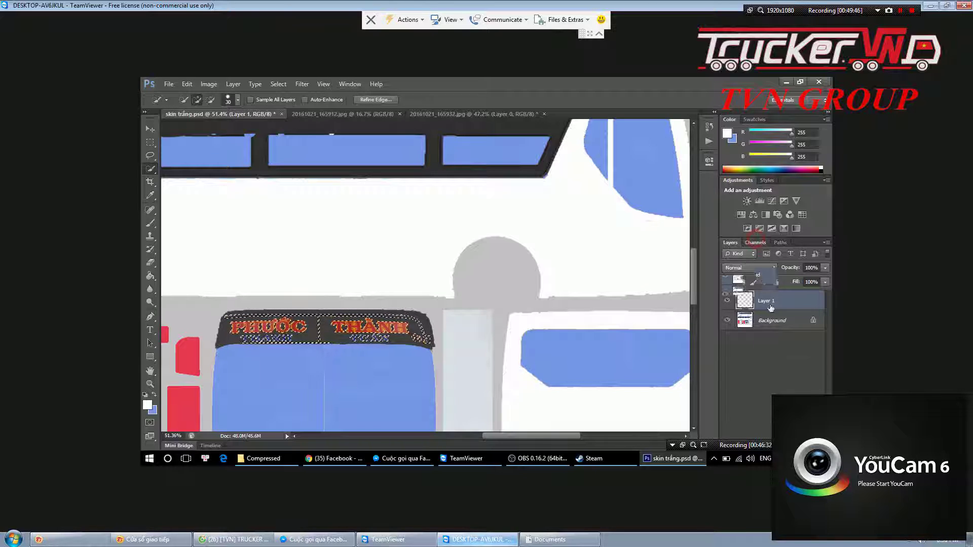
{"action": "left_click", "coordinate": [745, 439]}
{"action": "left_click", "coordinate": [761, 331]}
{"action": "key", "text": "g"}
{"action": "left_click", "coordinate": [309, 332]}
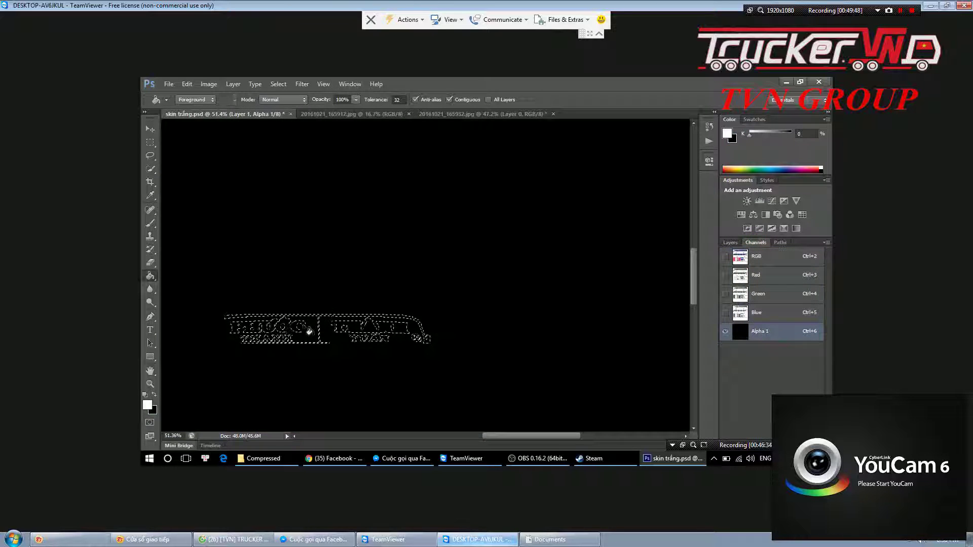
Merge Layer 1 down into the skin, then bring up the 20161021_165912.jpg rear photo
{"action": "left_click", "coordinate": [759, 257]}
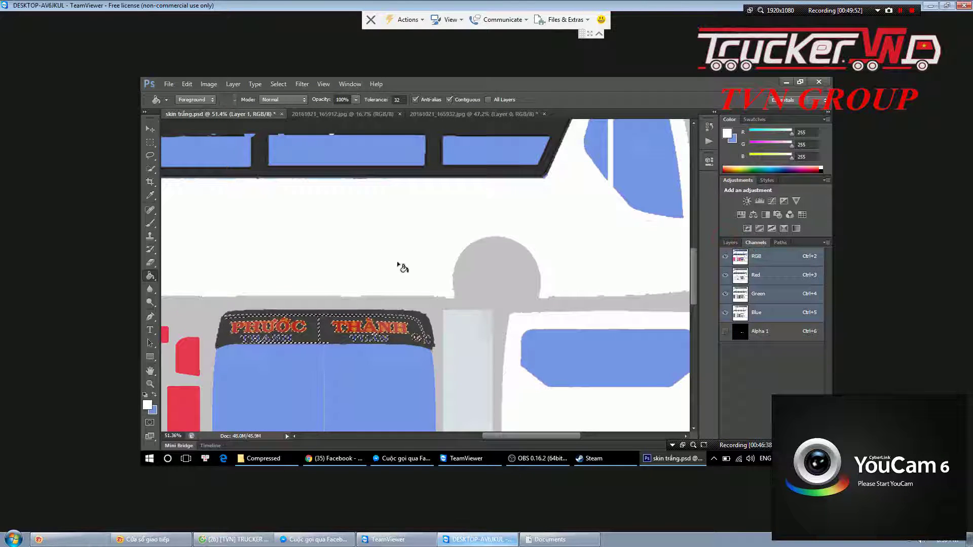
{"action": "left_click", "coordinate": [730, 242]}
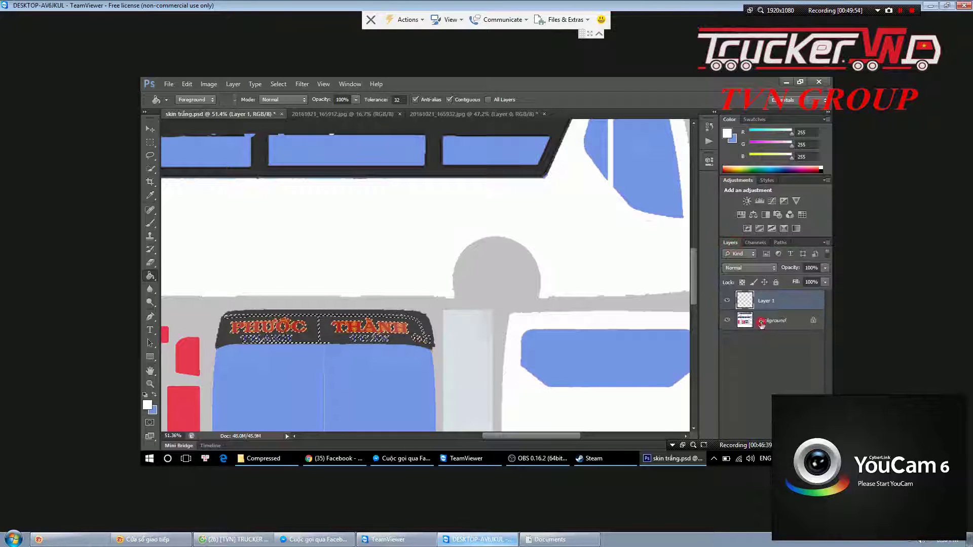
{"action": "right_click", "coordinate": [761, 324]}
{"action": "left_click", "coordinate": [747, 403]}
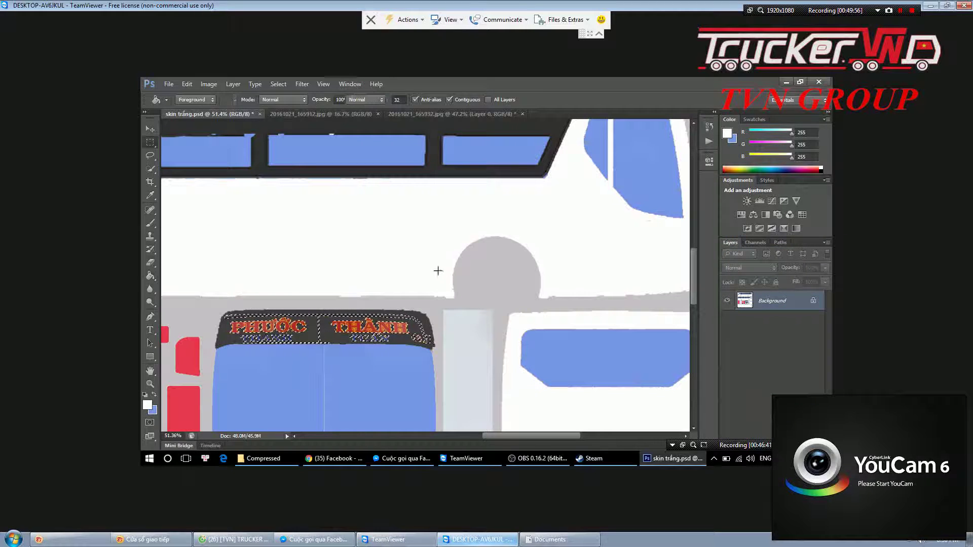
{"action": "key", "text": "m"}
{"action": "left_click", "coordinate": [329, 113]}
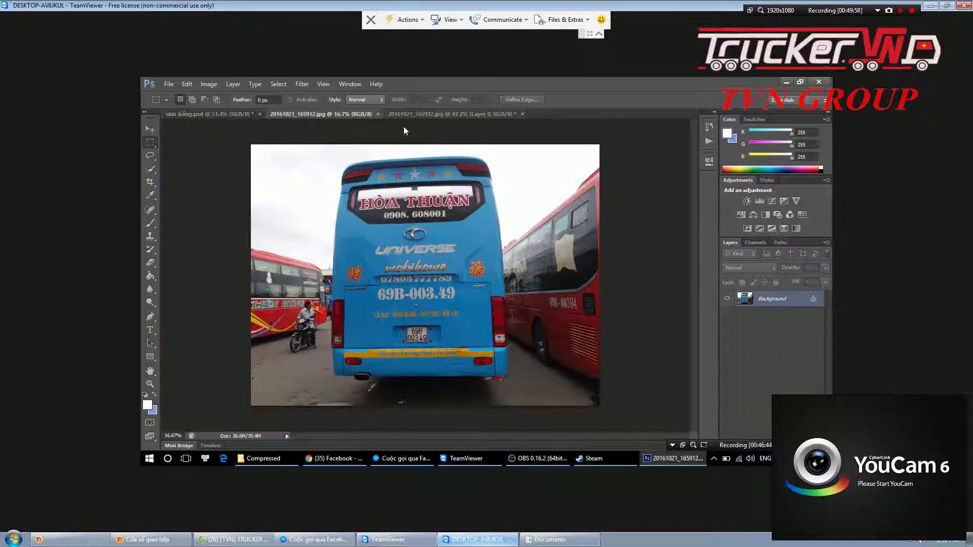
Zoom into the rear photo and try two marquee areas, then return to skin trắng.psd with the Type tool
{"action": "scroll", "coordinate": [490, 243], "scroll_direction": "up", "scroll_amount": 1}
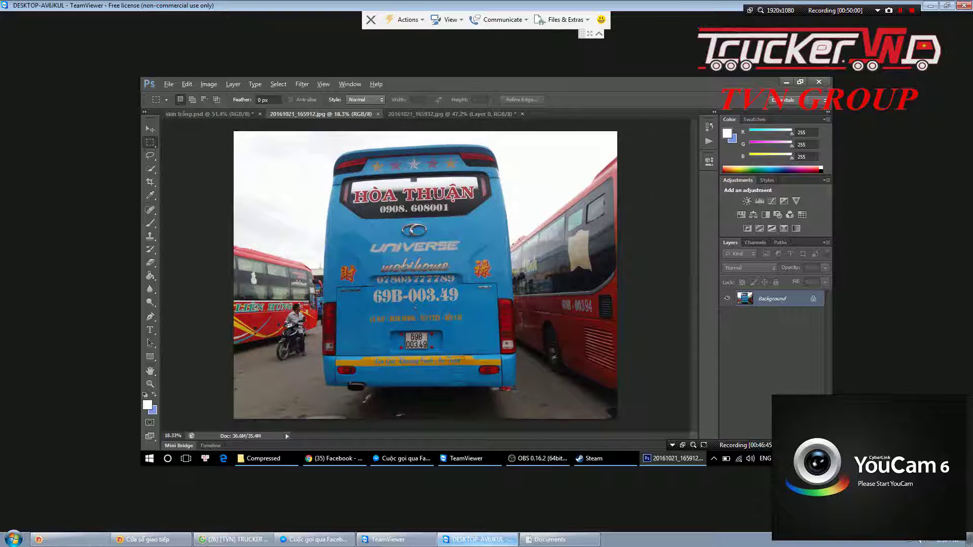
{"action": "scroll", "coordinate": [490, 243], "scroll_direction": "up", "scroll_amount": 1}
{"action": "scroll", "coordinate": [489, 243], "scroll_direction": "up", "scroll_amount": 1}
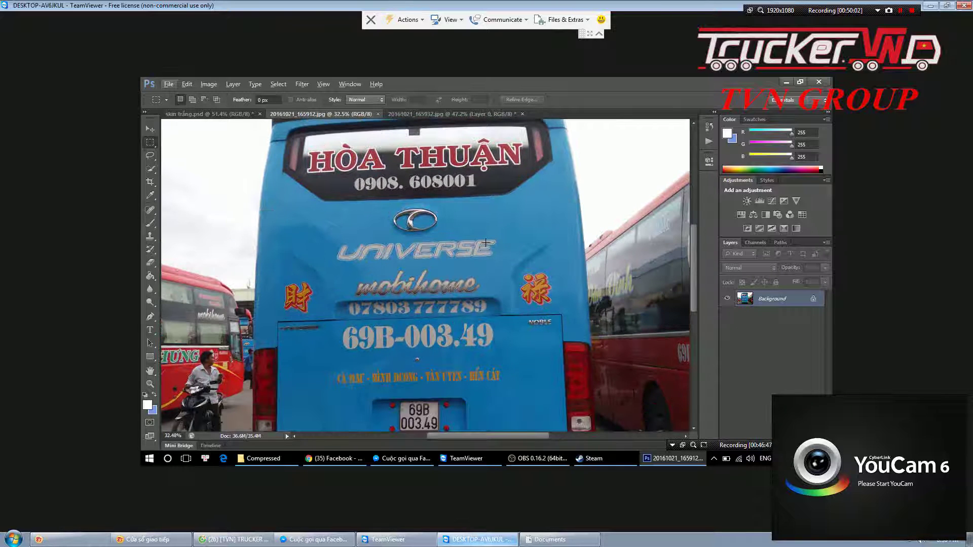
{"action": "left_click_drag", "start_coordinate": [483, 250], "coordinate": [612, 327]}
{"action": "left_click", "coordinate": [549, 191]}
{"action": "left_click_drag", "start_coordinate": [486, 252], "coordinate": [594, 279]}
{"action": "left_click", "coordinate": [560, 224]}
{"action": "scroll", "coordinate": [414, 173], "scroll_direction": "down", "scroll_amount": 1}
{"action": "scroll", "coordinate": [527, 190], "scroll_direction": "down", "scroll_amount": 1}
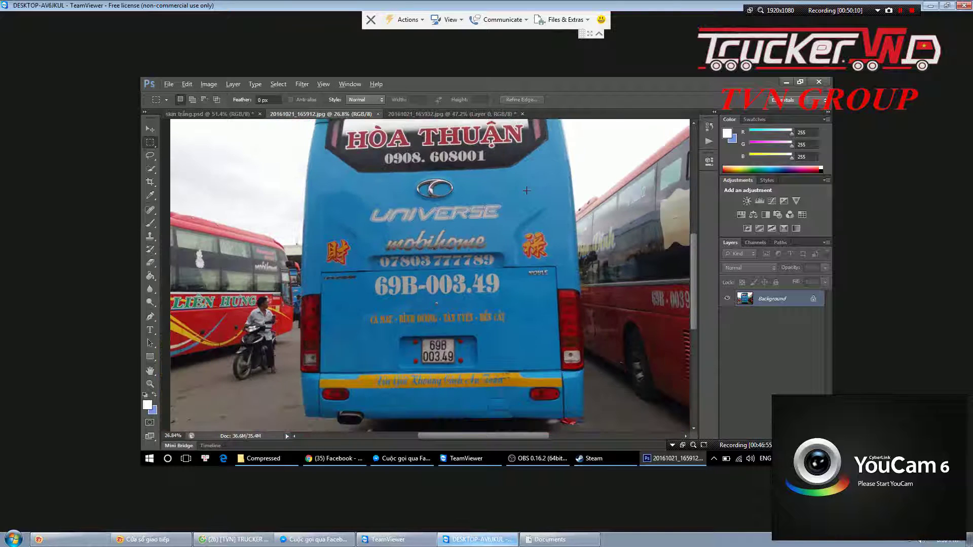
{"action": "left_click", "coordinate": [208, 114]}
{"action": "key", "text": "t"}
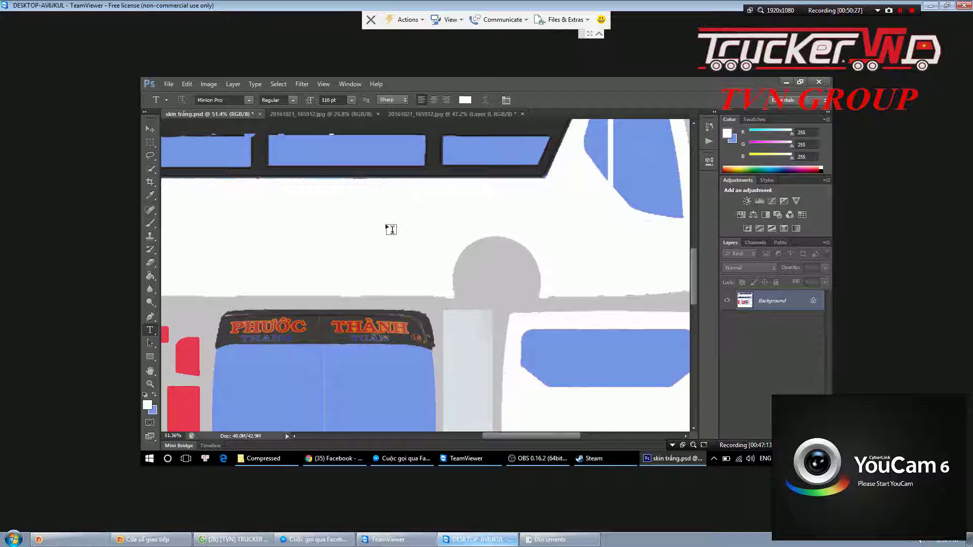
{"action": "scroll", "coordinate": [398, 230], "scroll_direction": "down", "scroll_amount": 2}
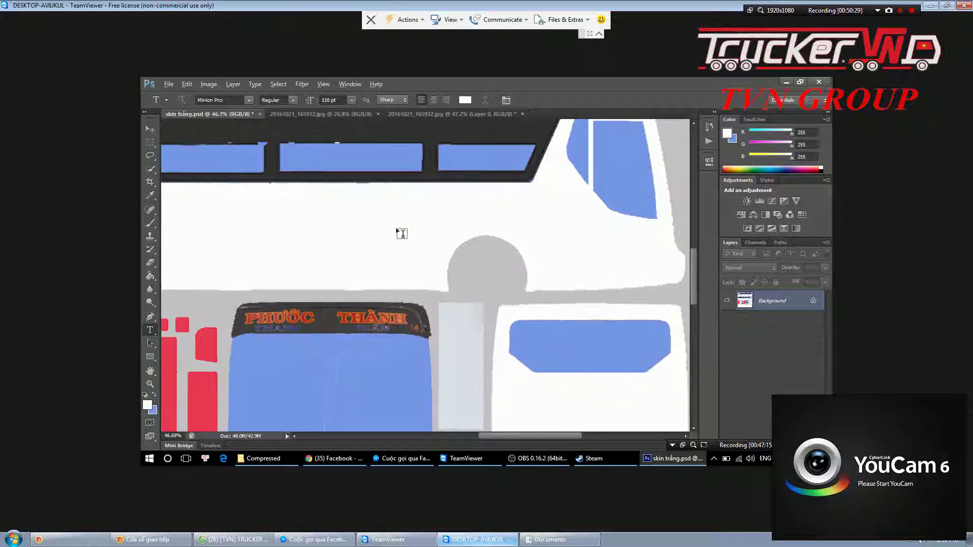
{"action": "scroll", "coordinate": [400, 231], "scroll_direction": "down", "scroll_amount": 2}
{"action": "scroll", "coordinate": [406, 231], "scroll_direction": "down", "scroll_amount": 2}
{"action": "scroll", "coordinate": [408, 230], "scroll_direction": "down", "scroll_amount": 4}
{"action": "scroll", "coordinate": [409, 231], "scroll_direction": "down", "scroll_amount": 4}
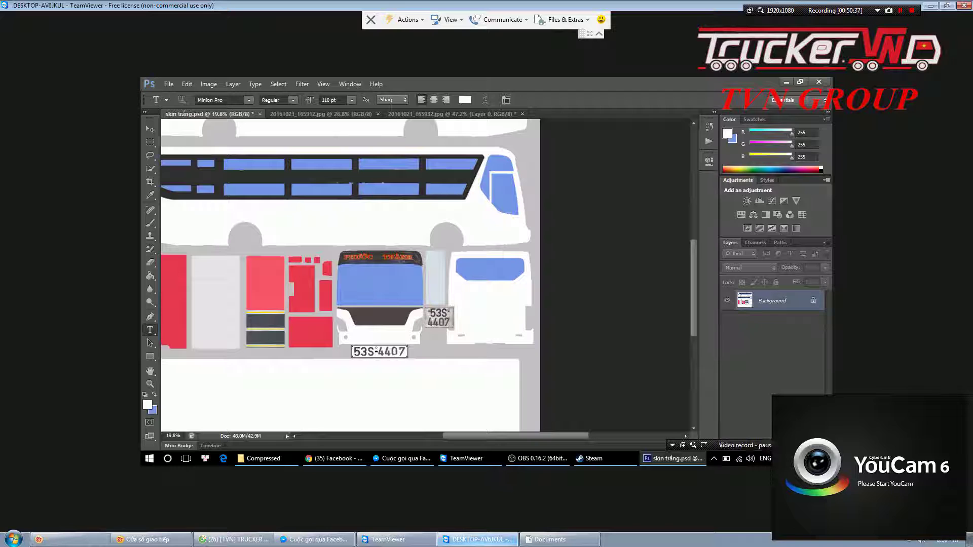
{"action": "key", "text": "m"}
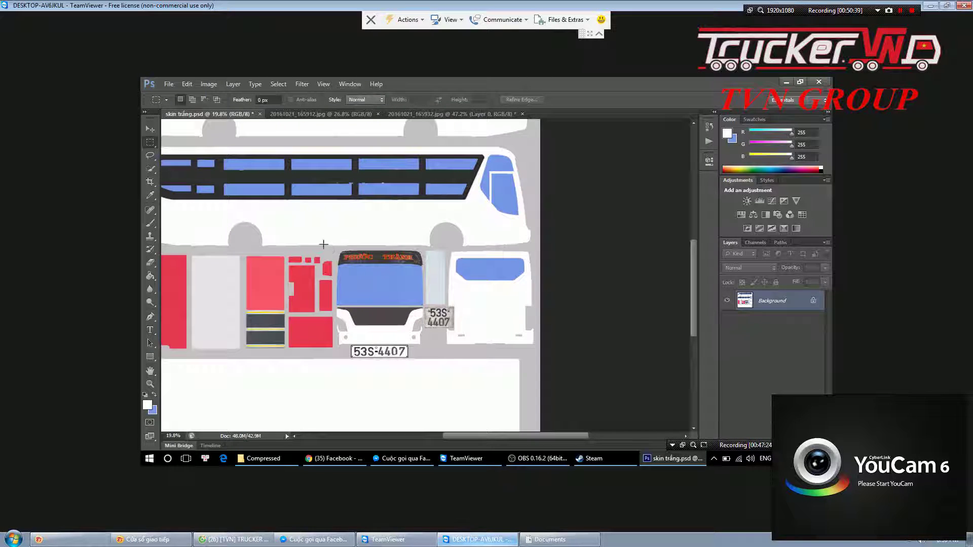